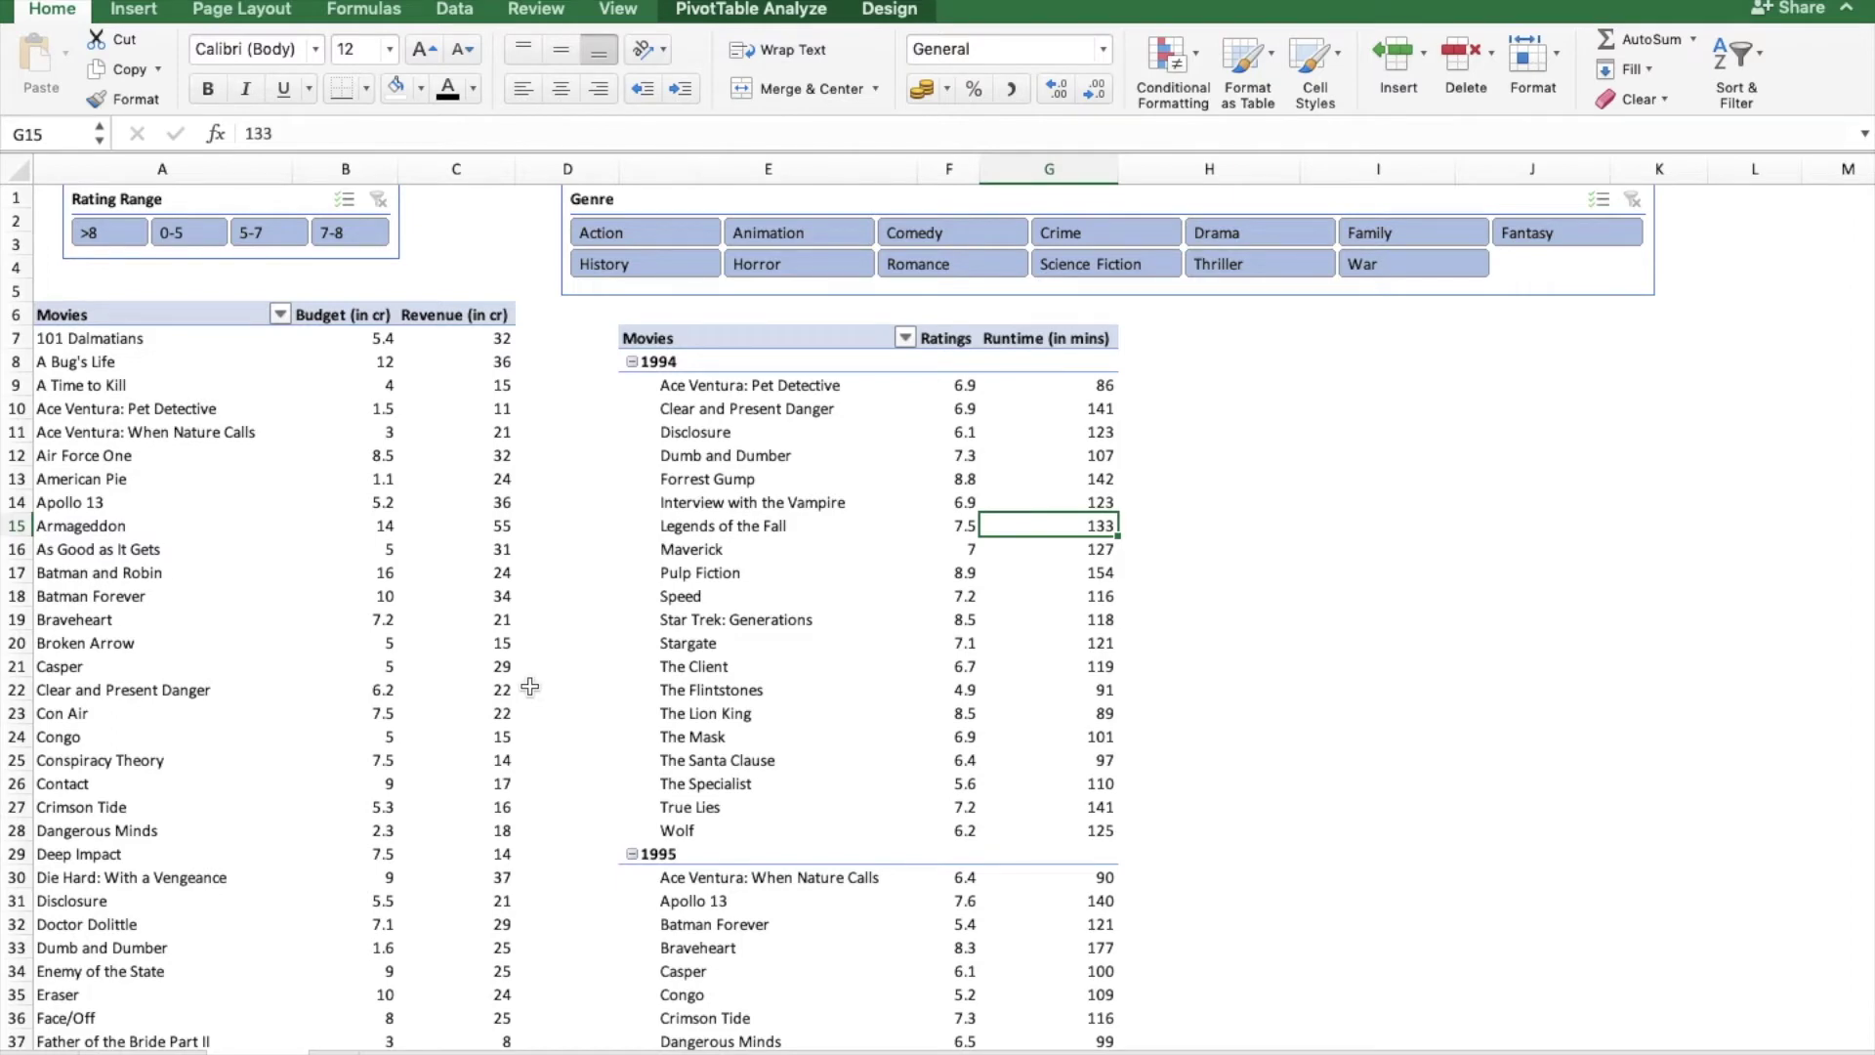
- Filter both pivot tables by the Action, Animation and Comedy genres in turn, narrowing Comedy to the >8 rating range
click(629, 231)
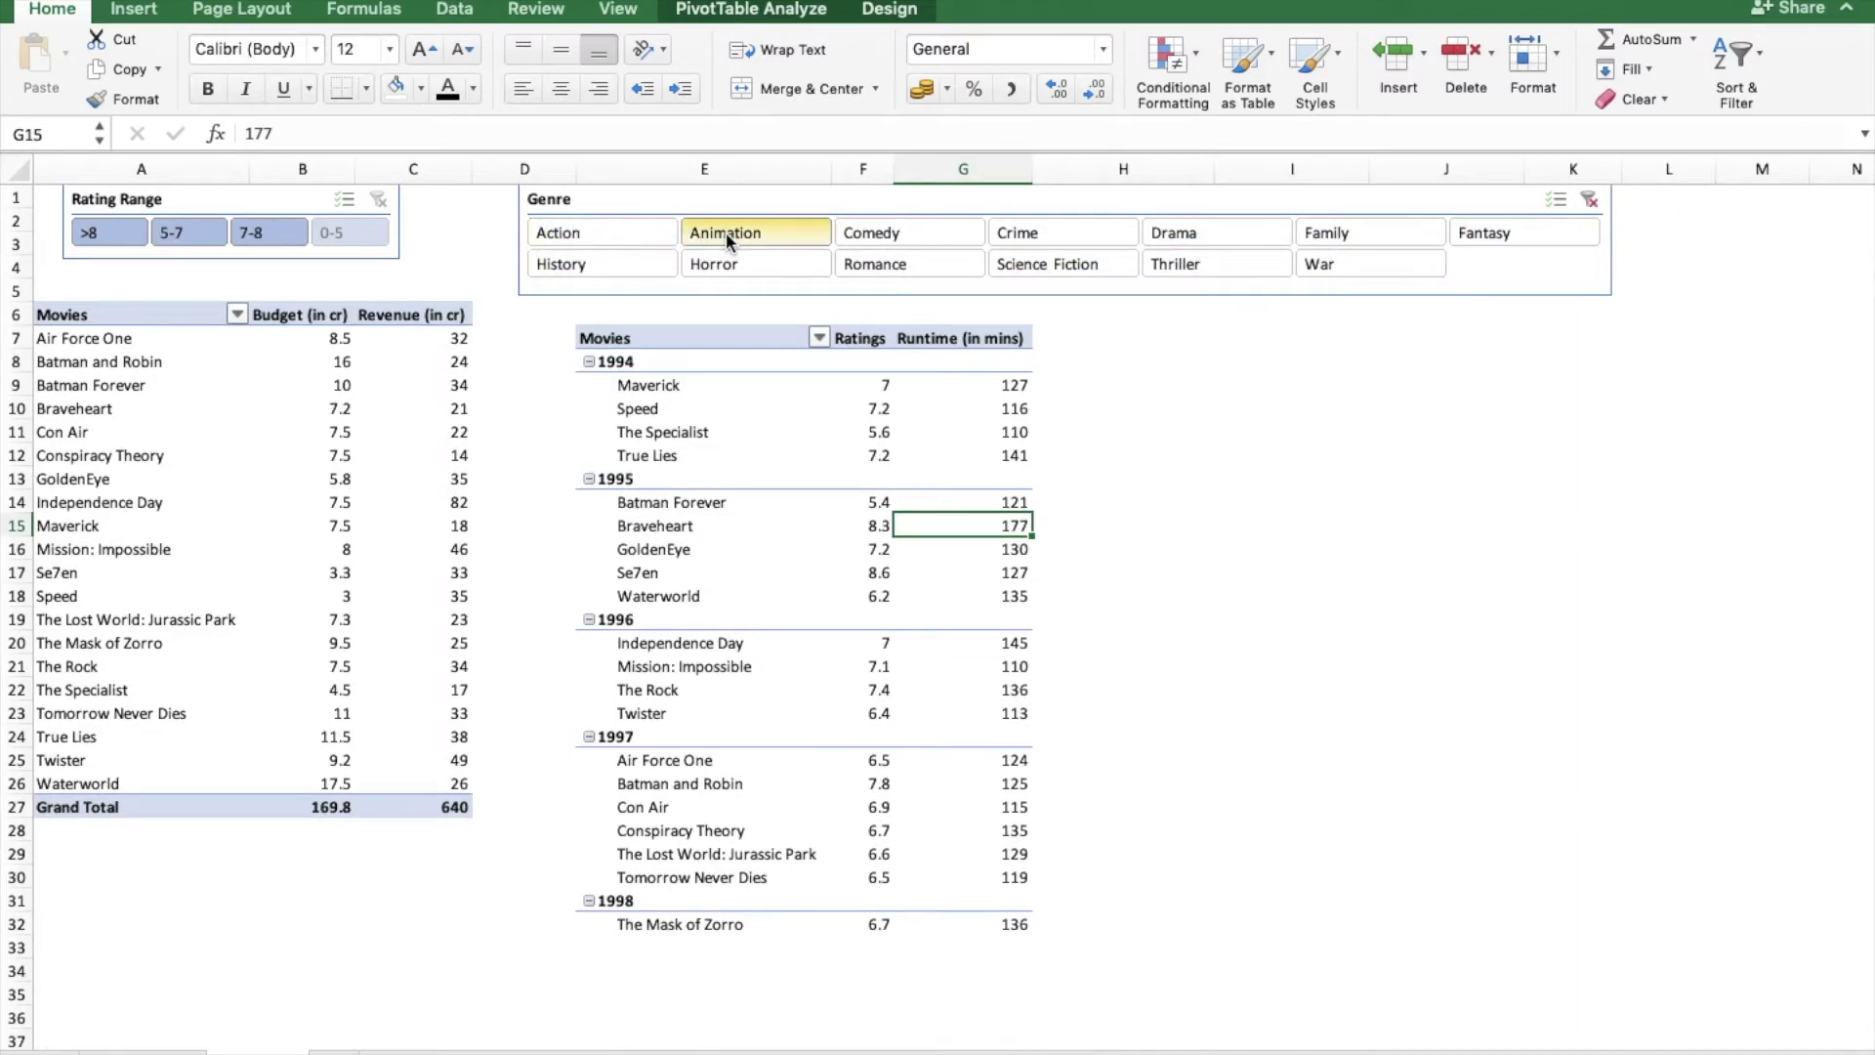
click(724, 232)
click(900, 234)
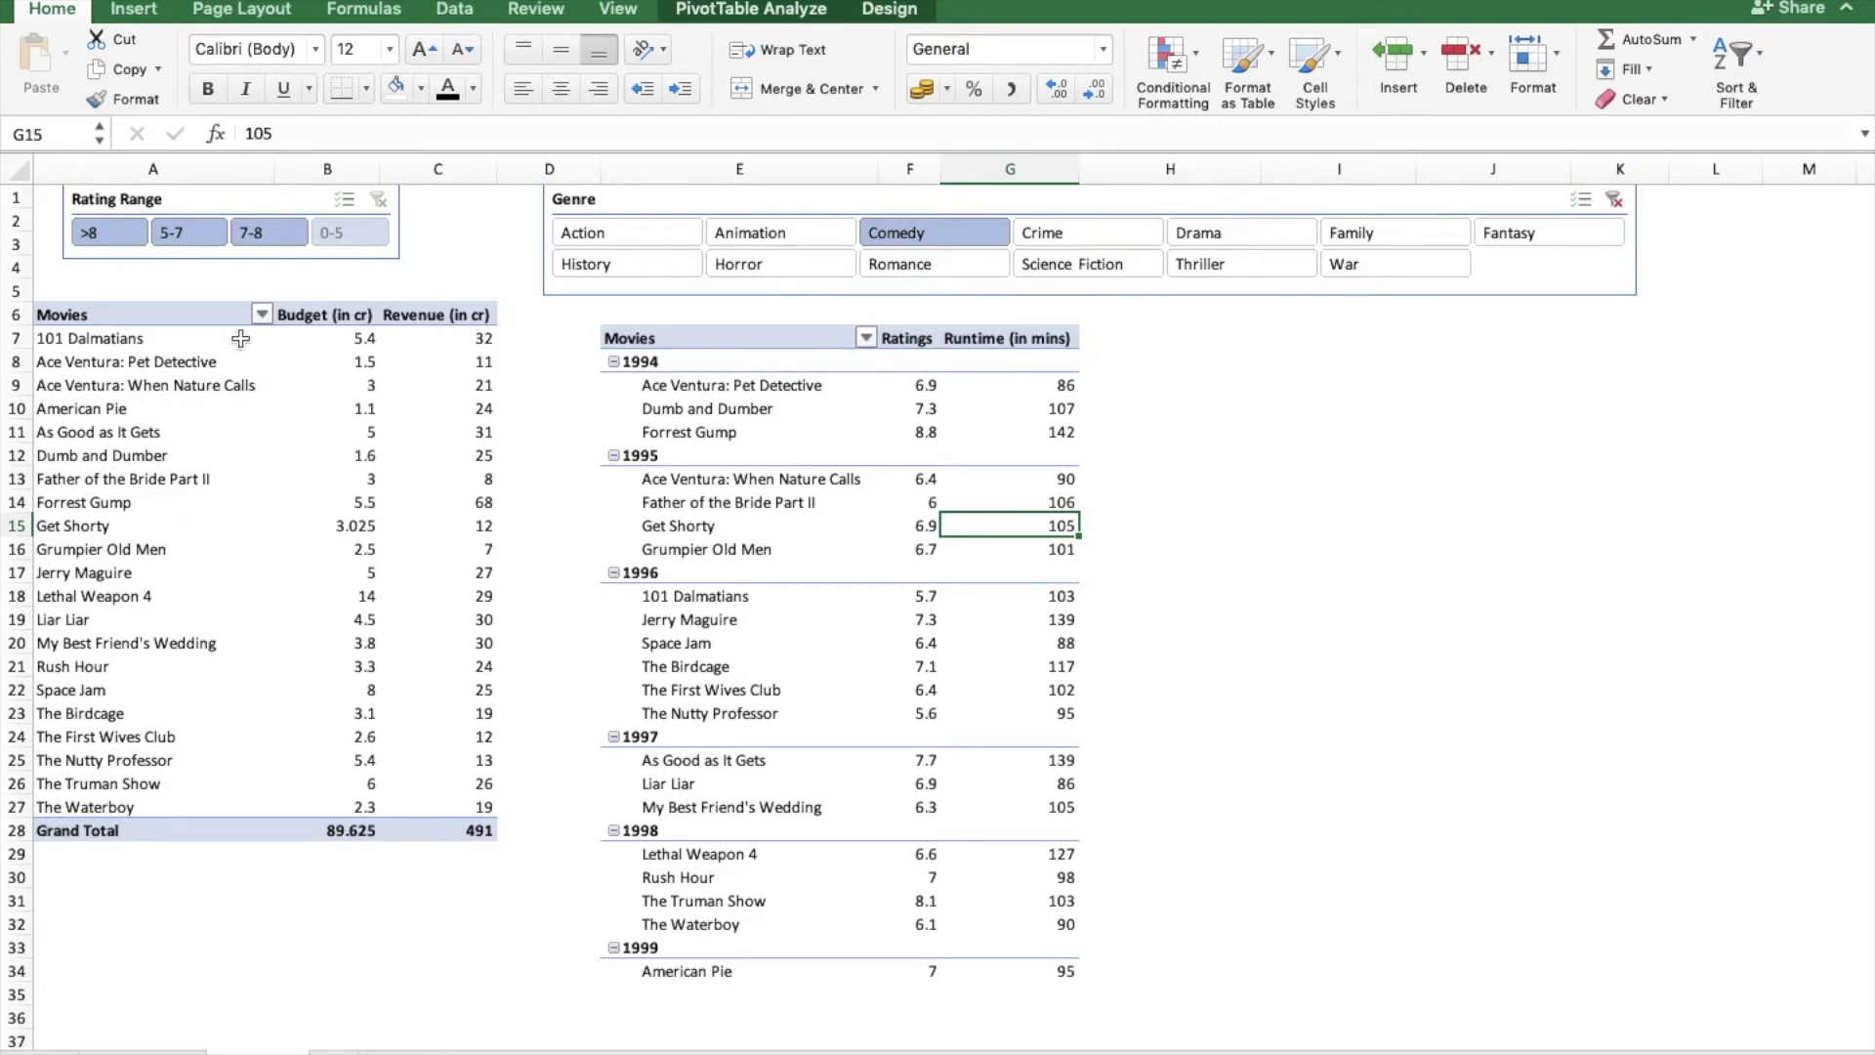
click(102, 232)
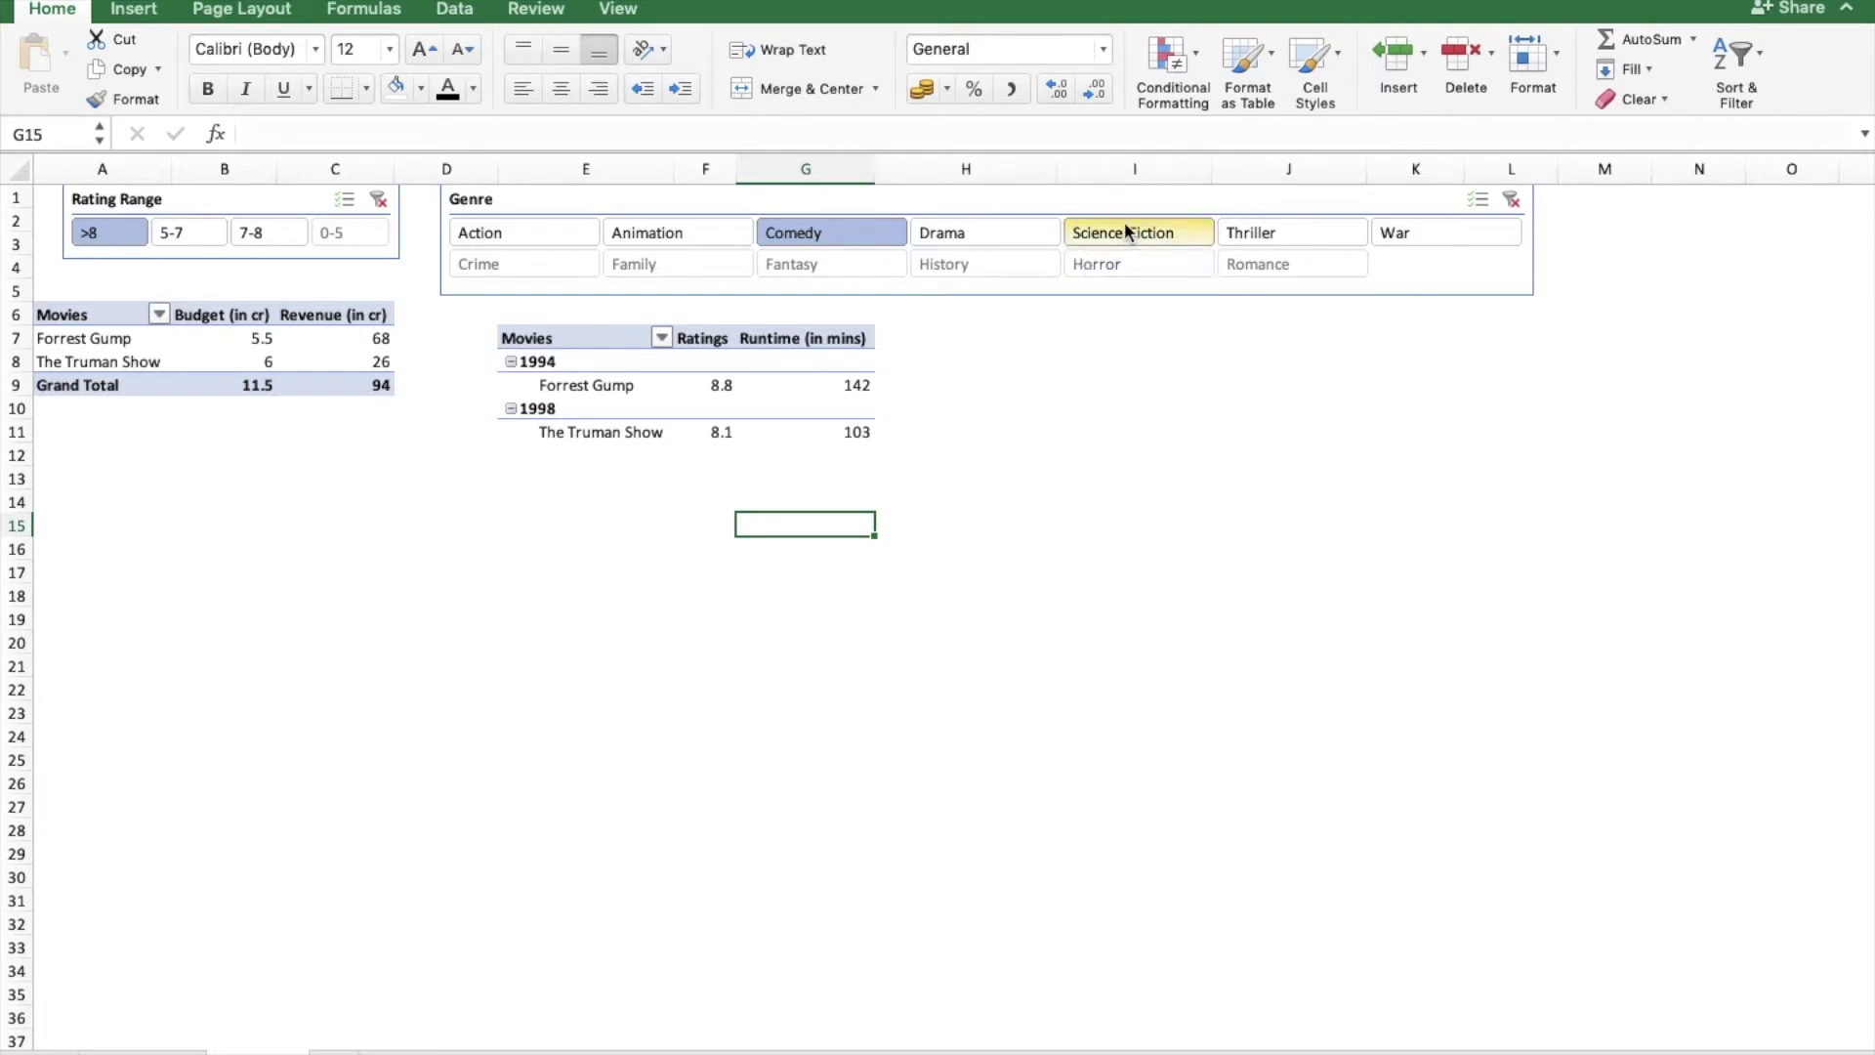
- Filter the pivot tables to Drama movies, switch the rating range to 5-7, and clear the rating filter
click(989, 232)
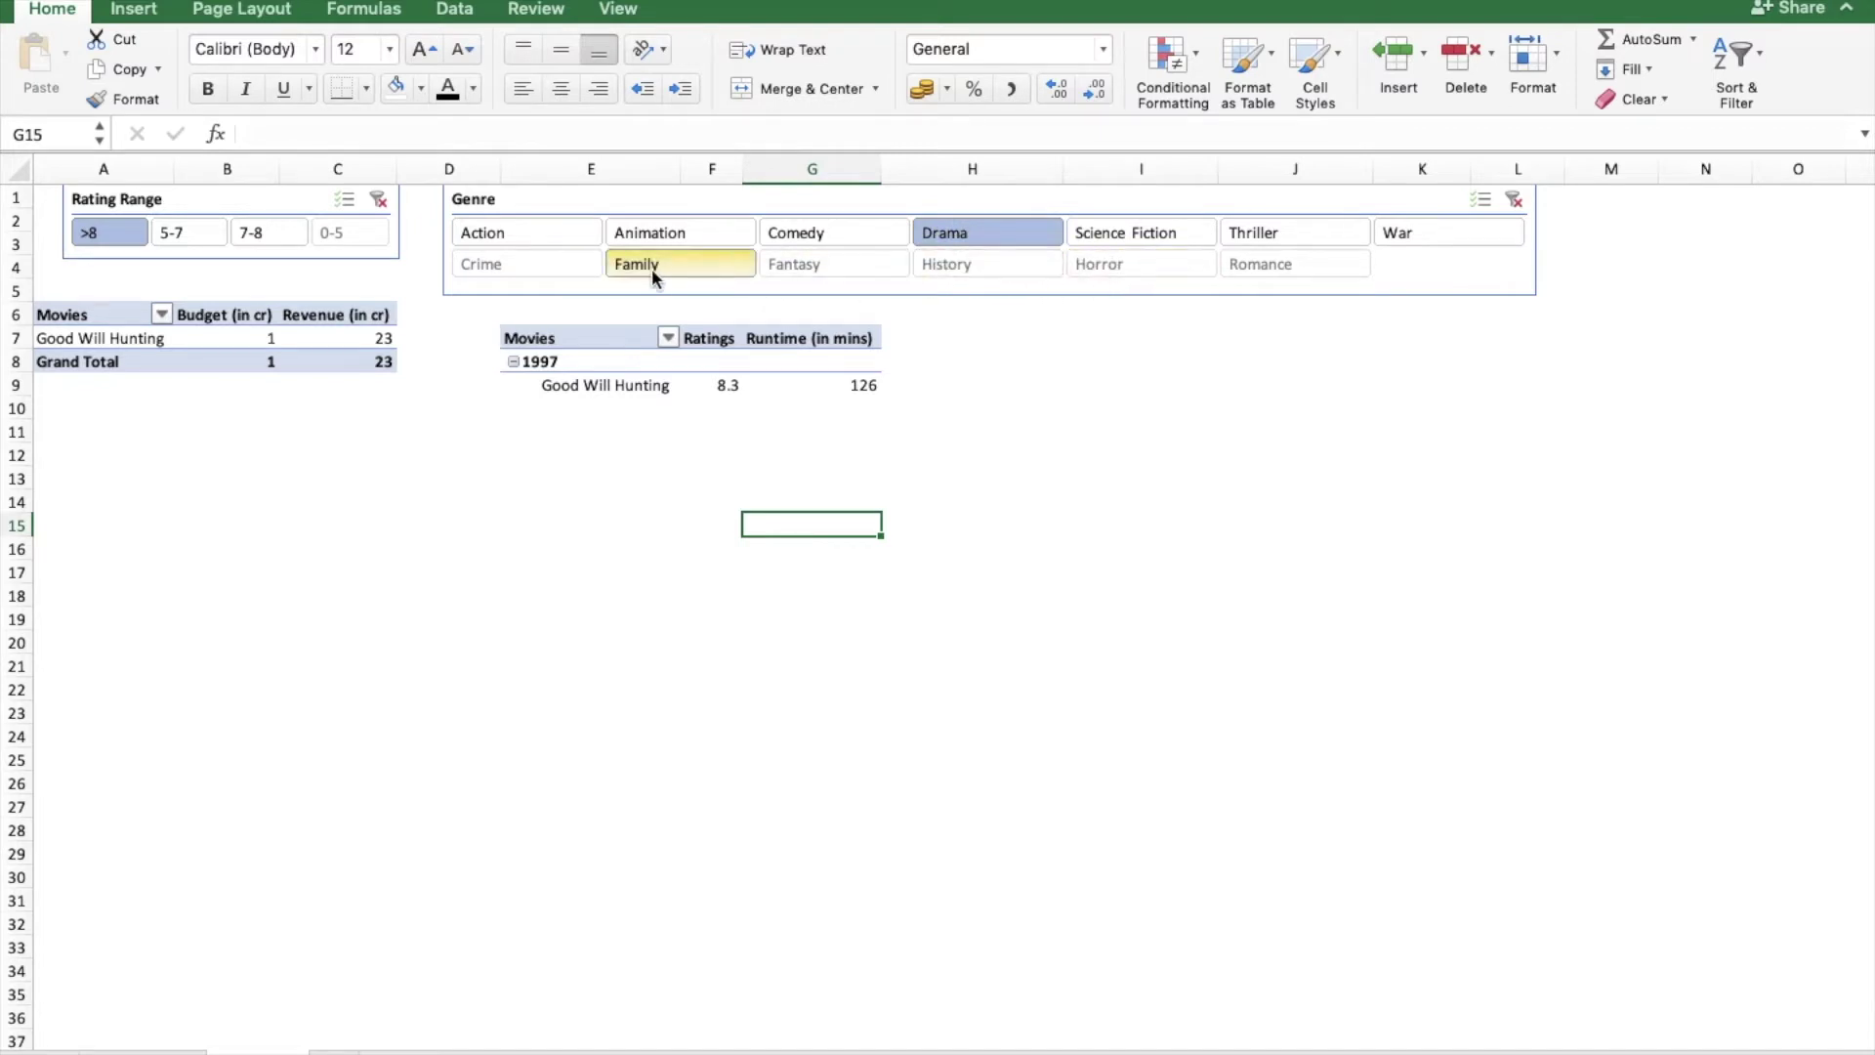
click(195, 248)
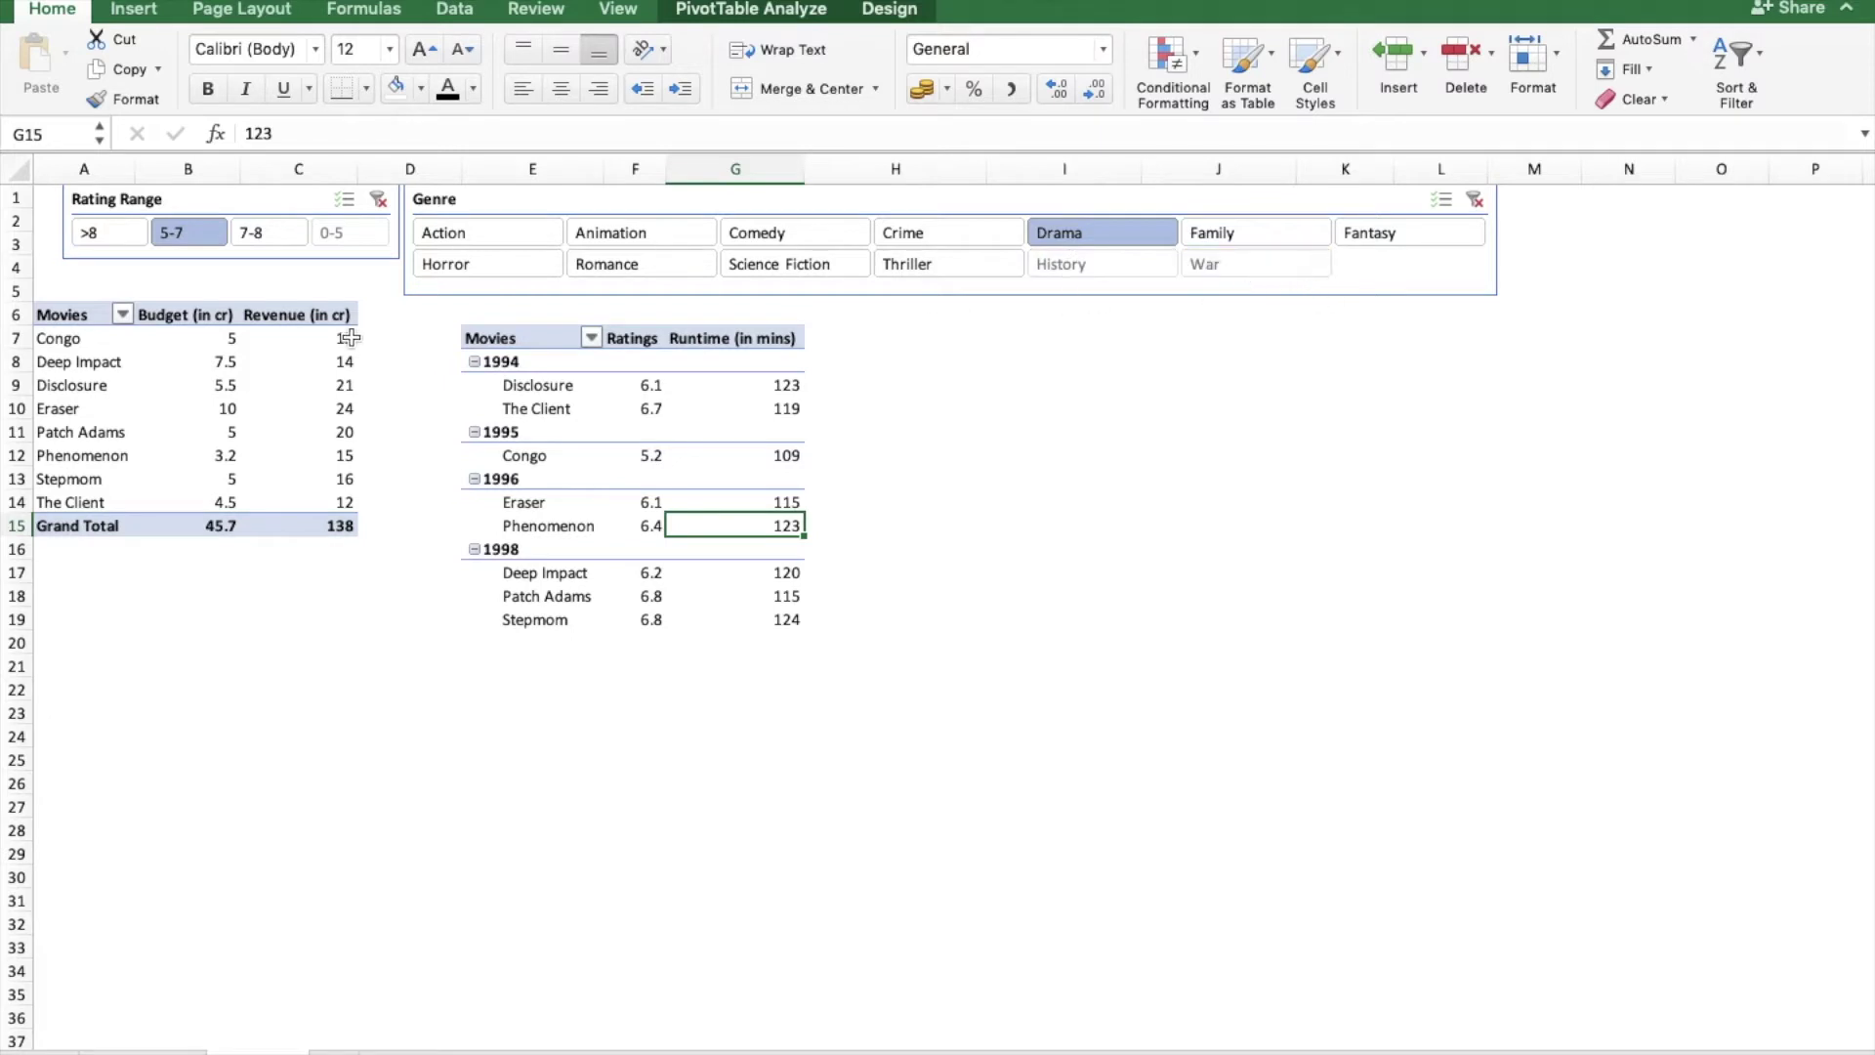
click(379, 199)
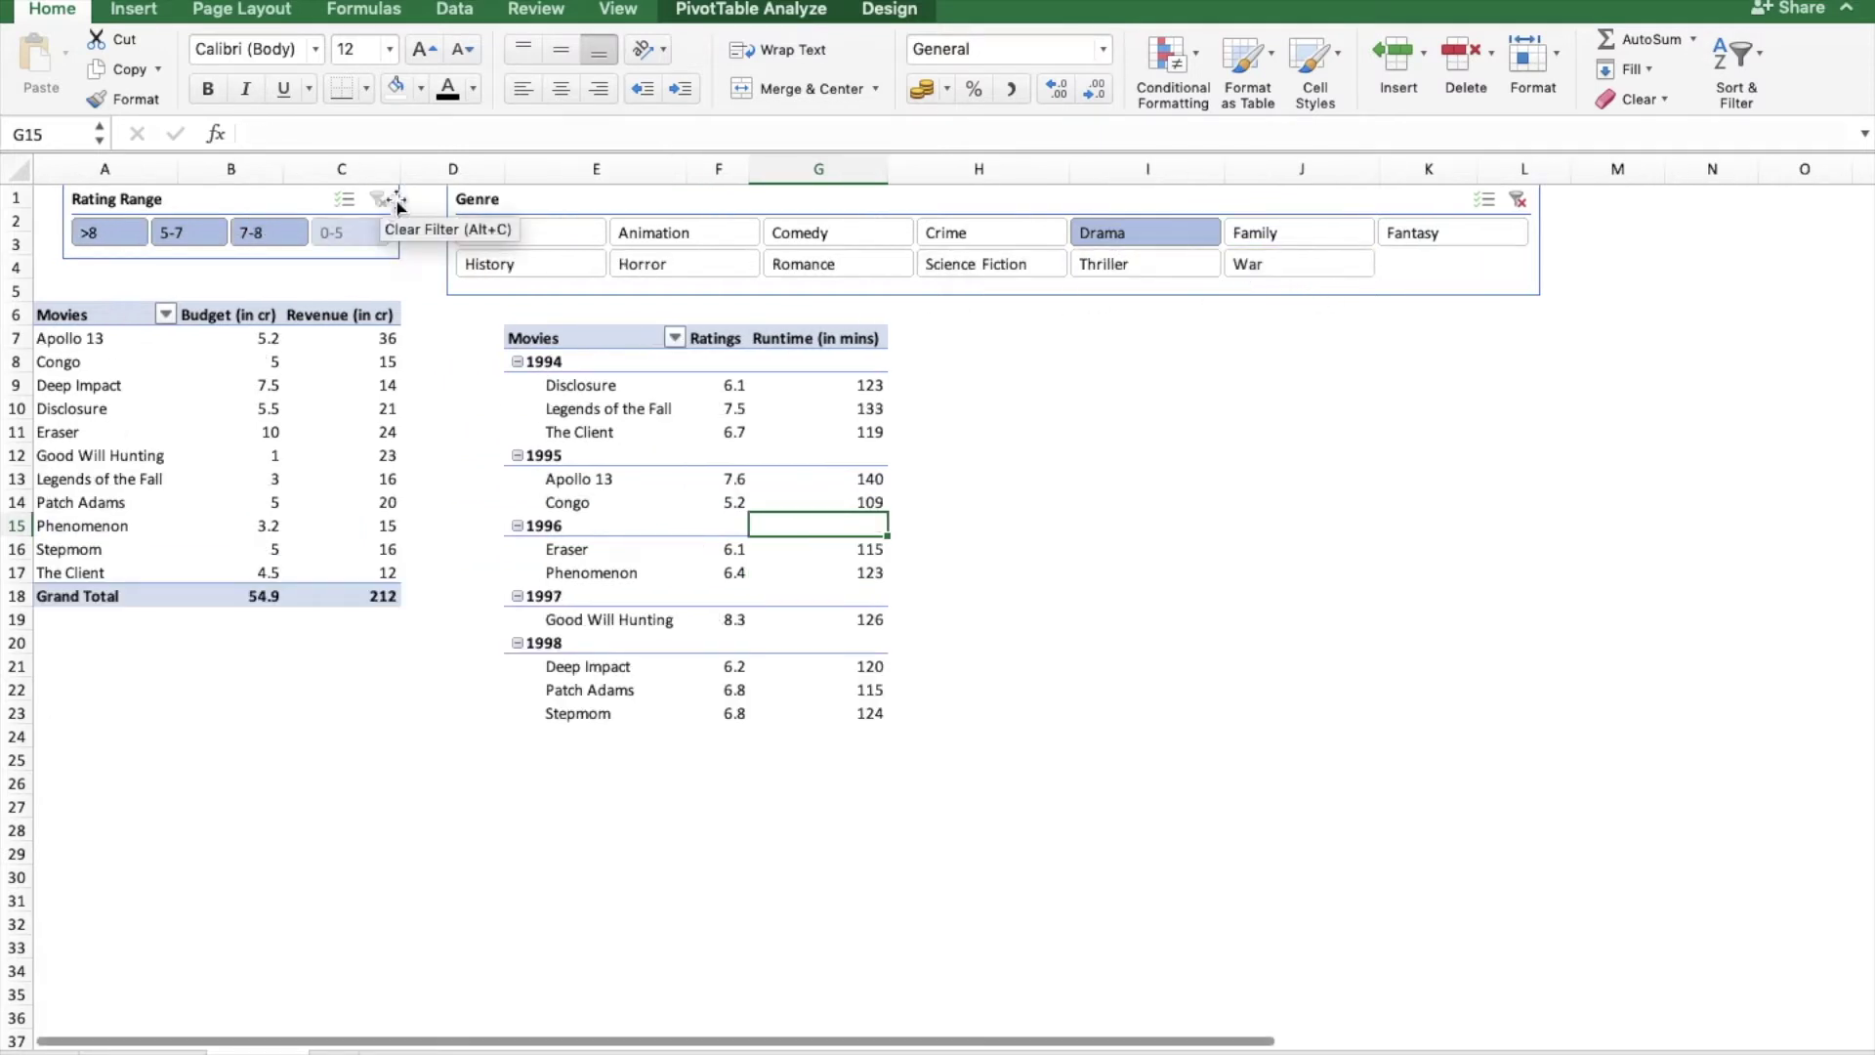
- Filter the pivot tables to War movies and view the 7-8 and >8 rating ranges in turn
click(1266, 273)
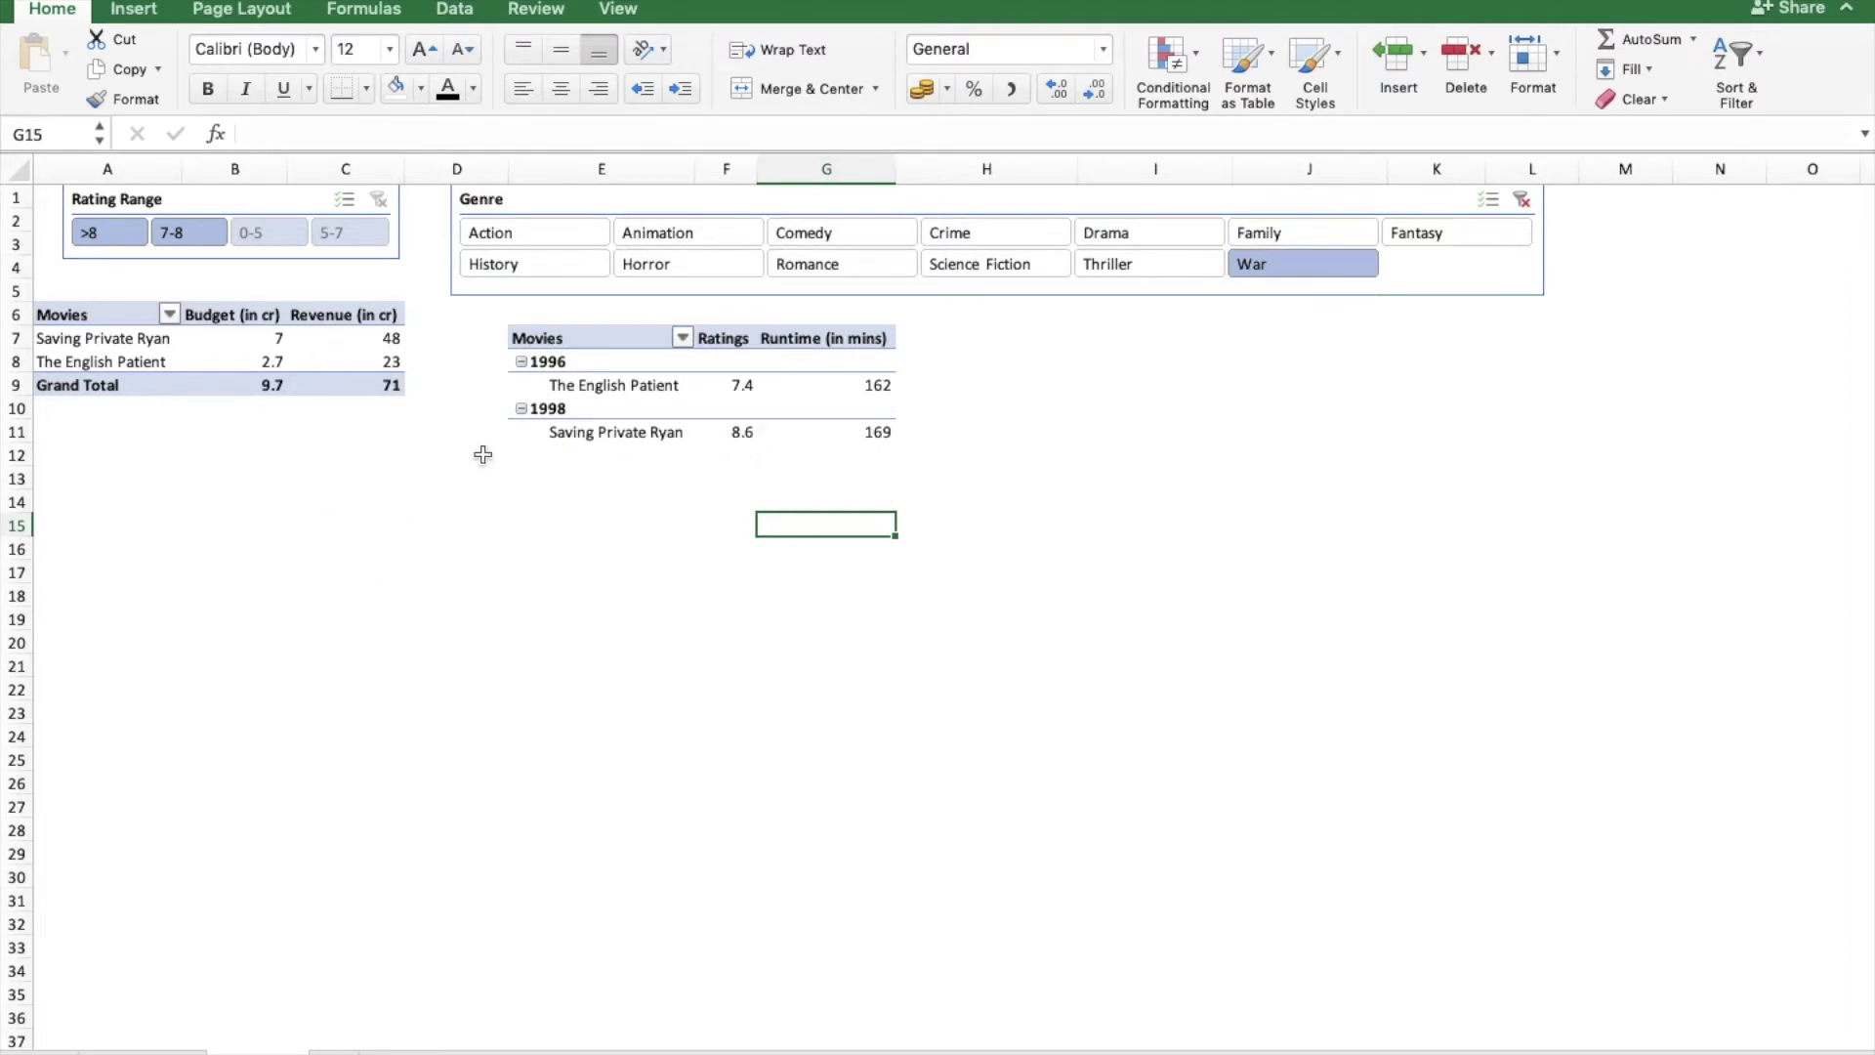
click(179, 239)
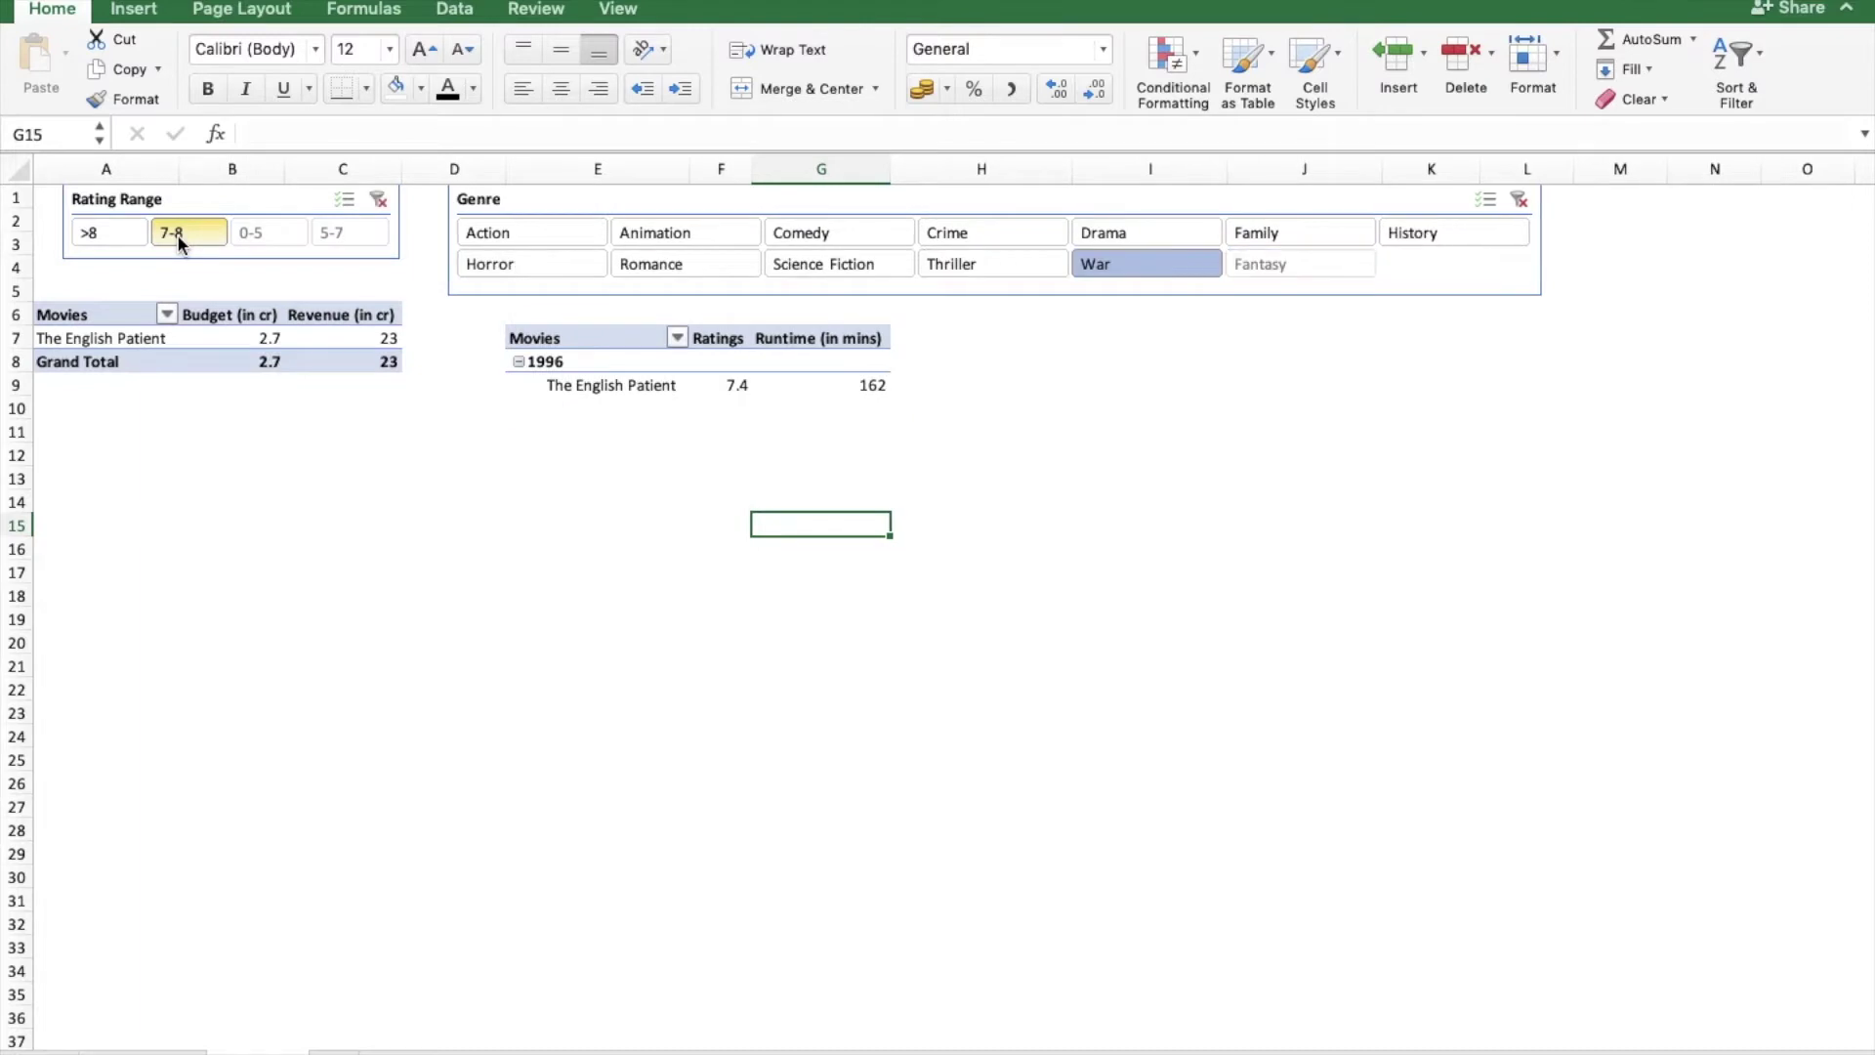
click(96, 236)
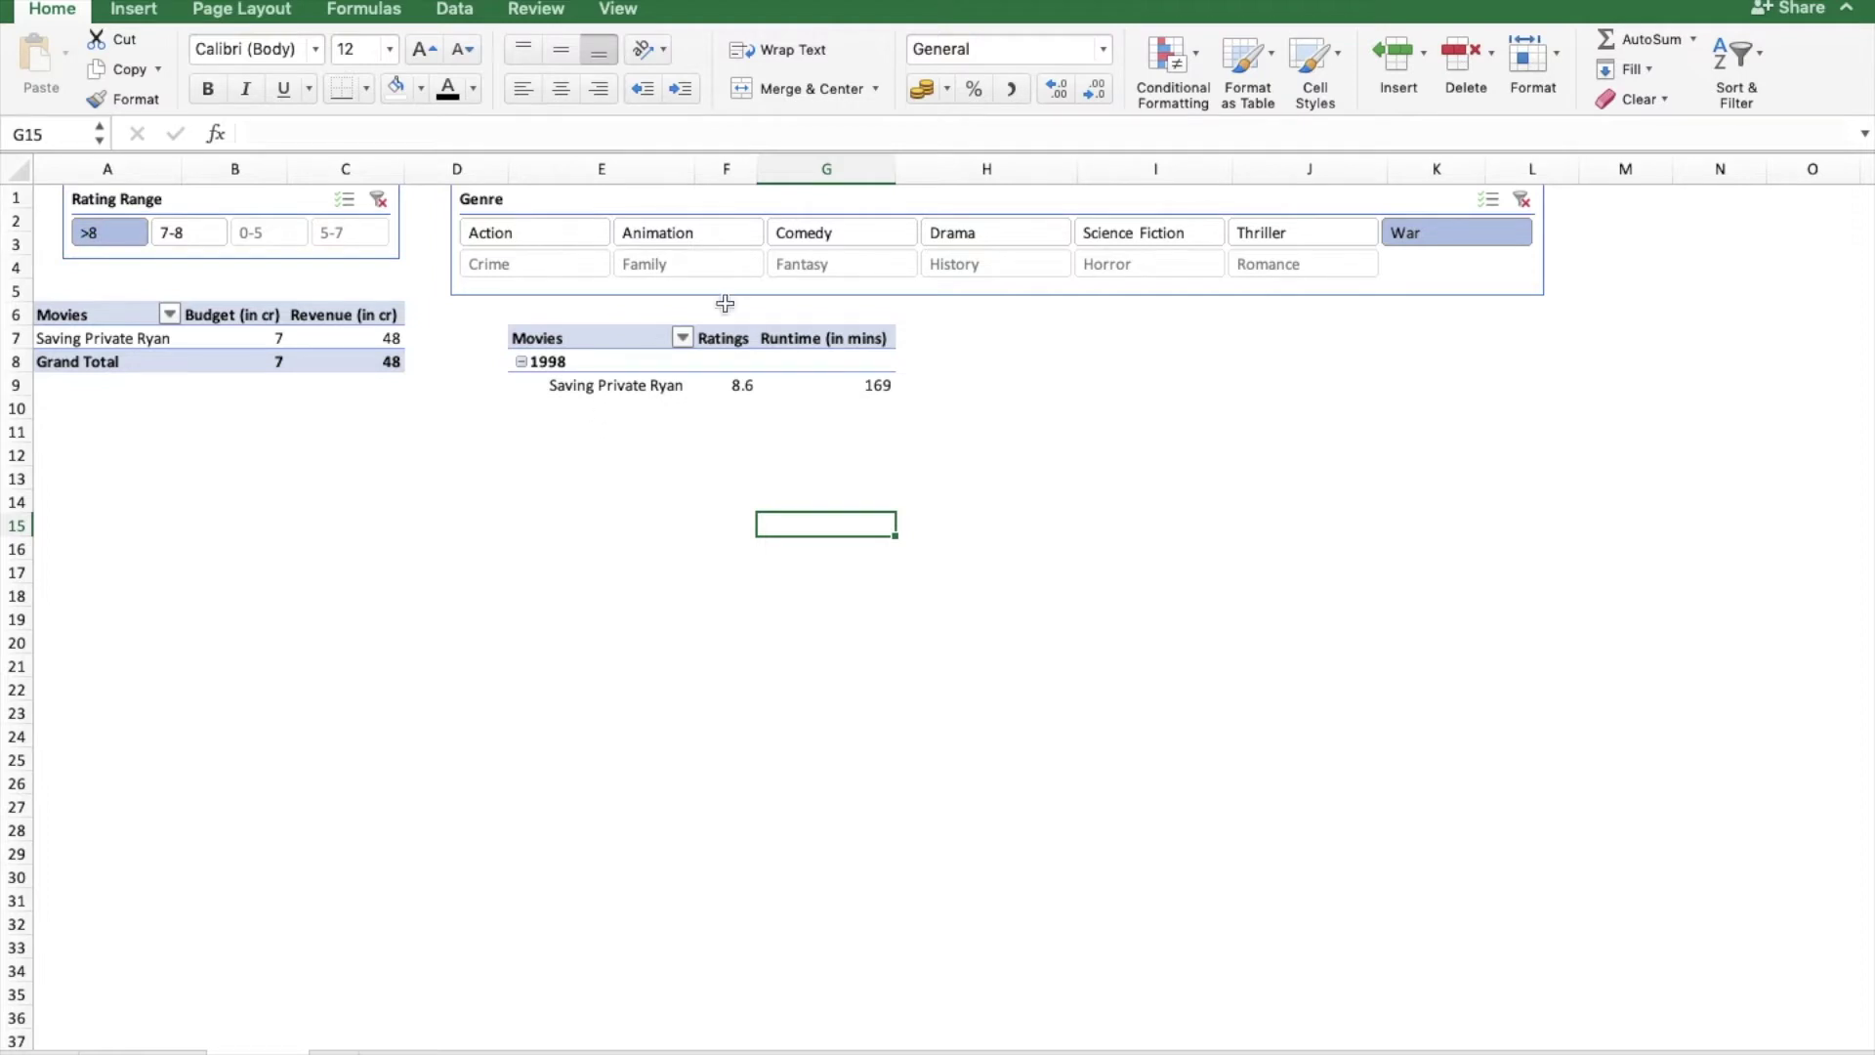
- Reset both slicers, view only the Romance movies, and clear the genre filter again
click(1521, 200)
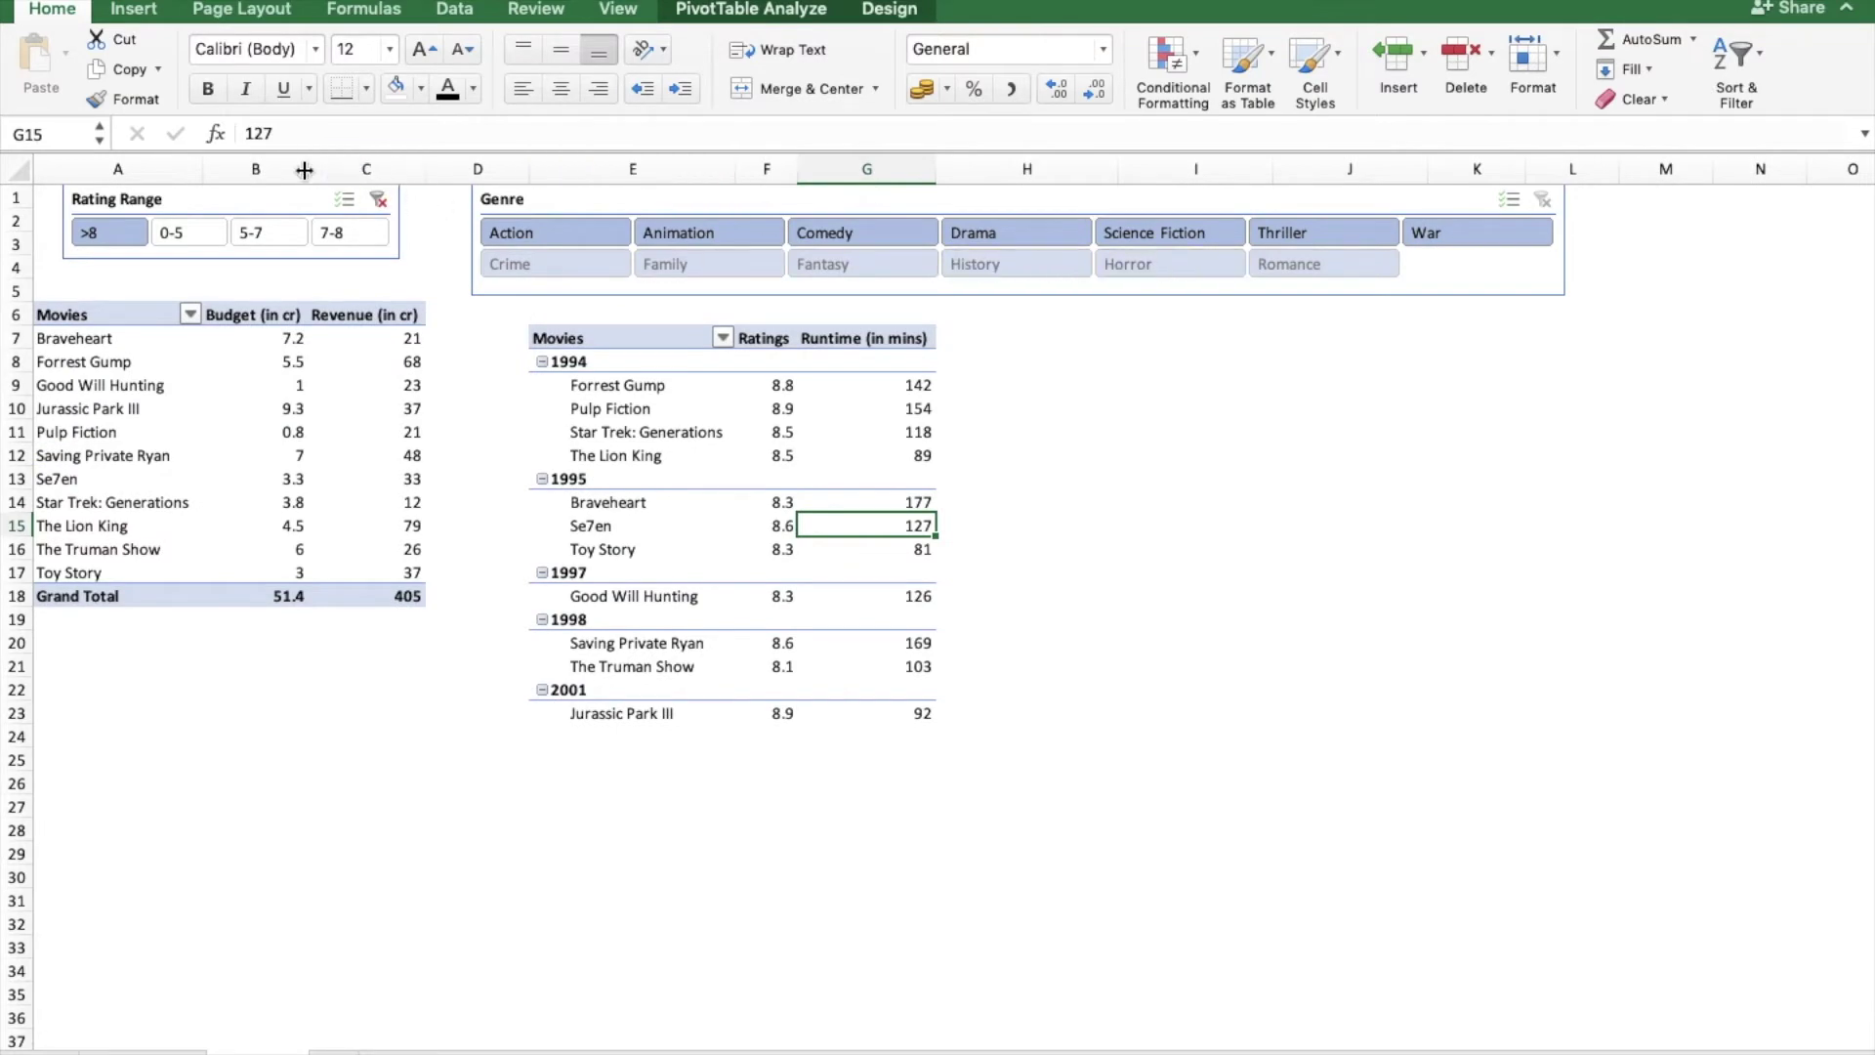
click(379, 200)
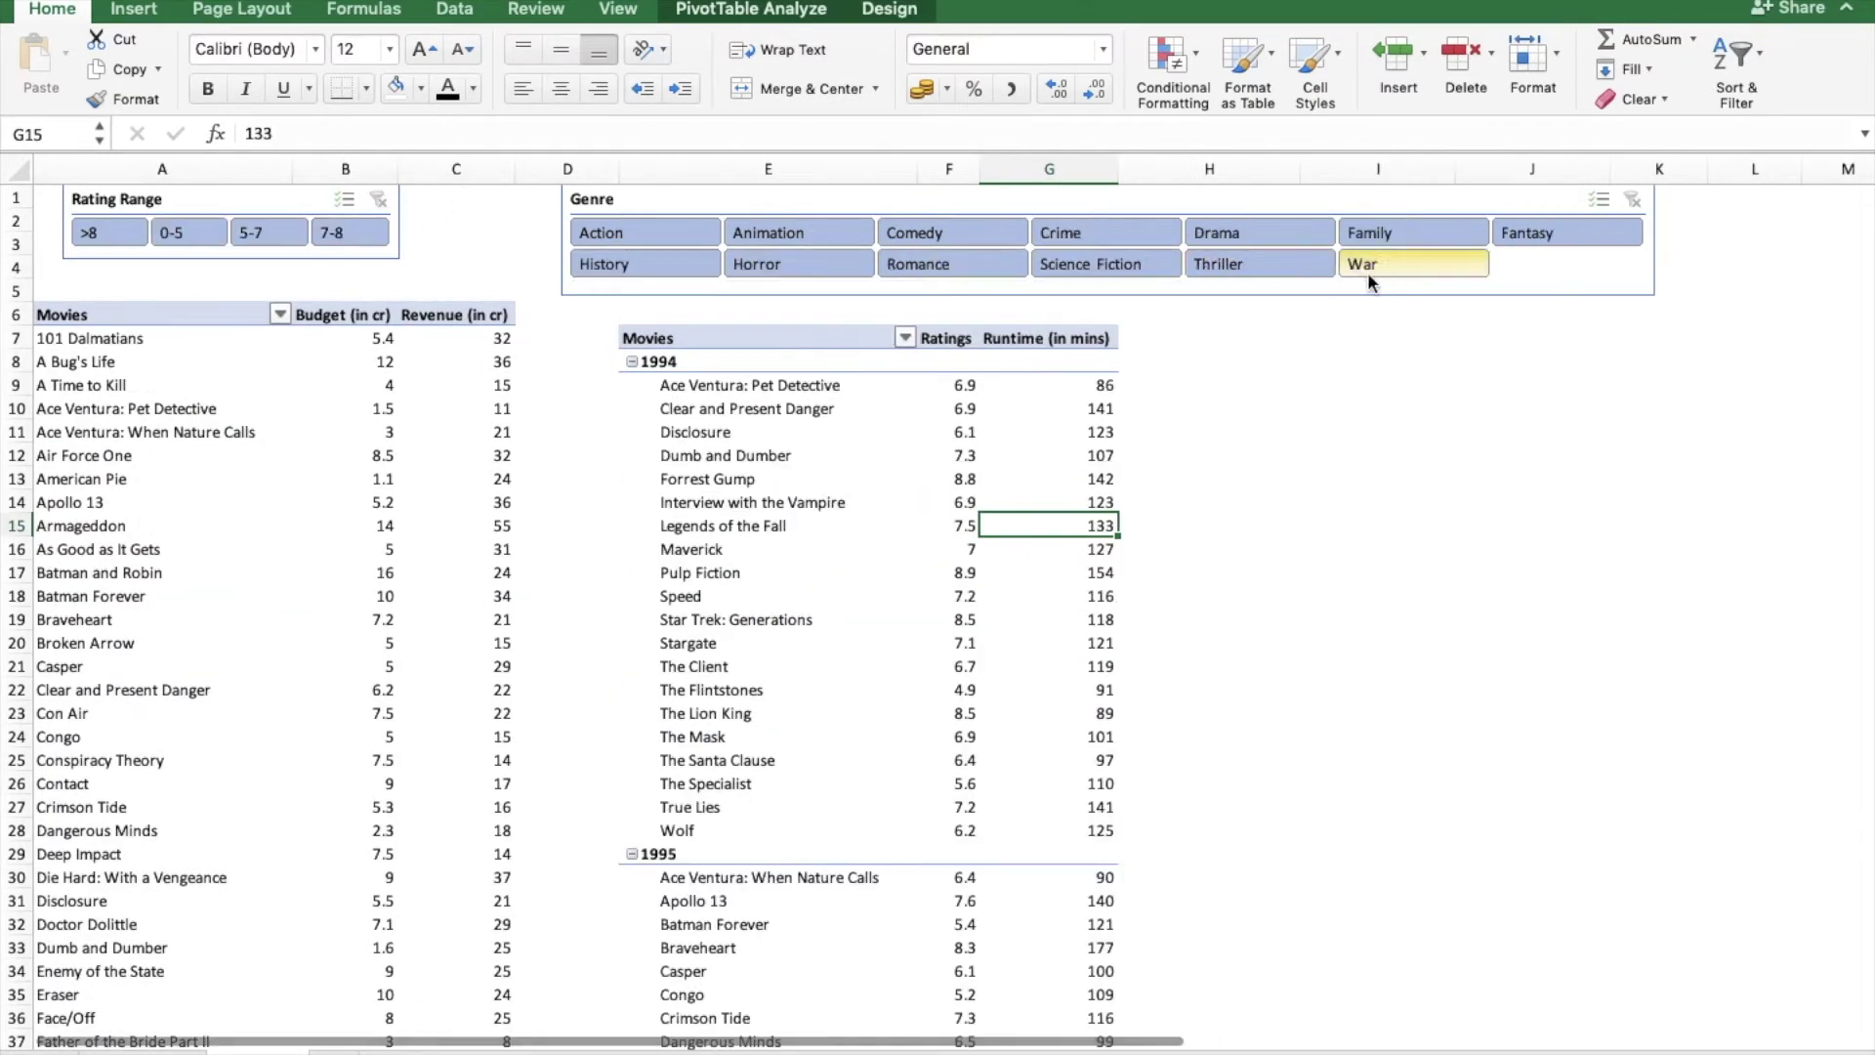
click(918, 264)
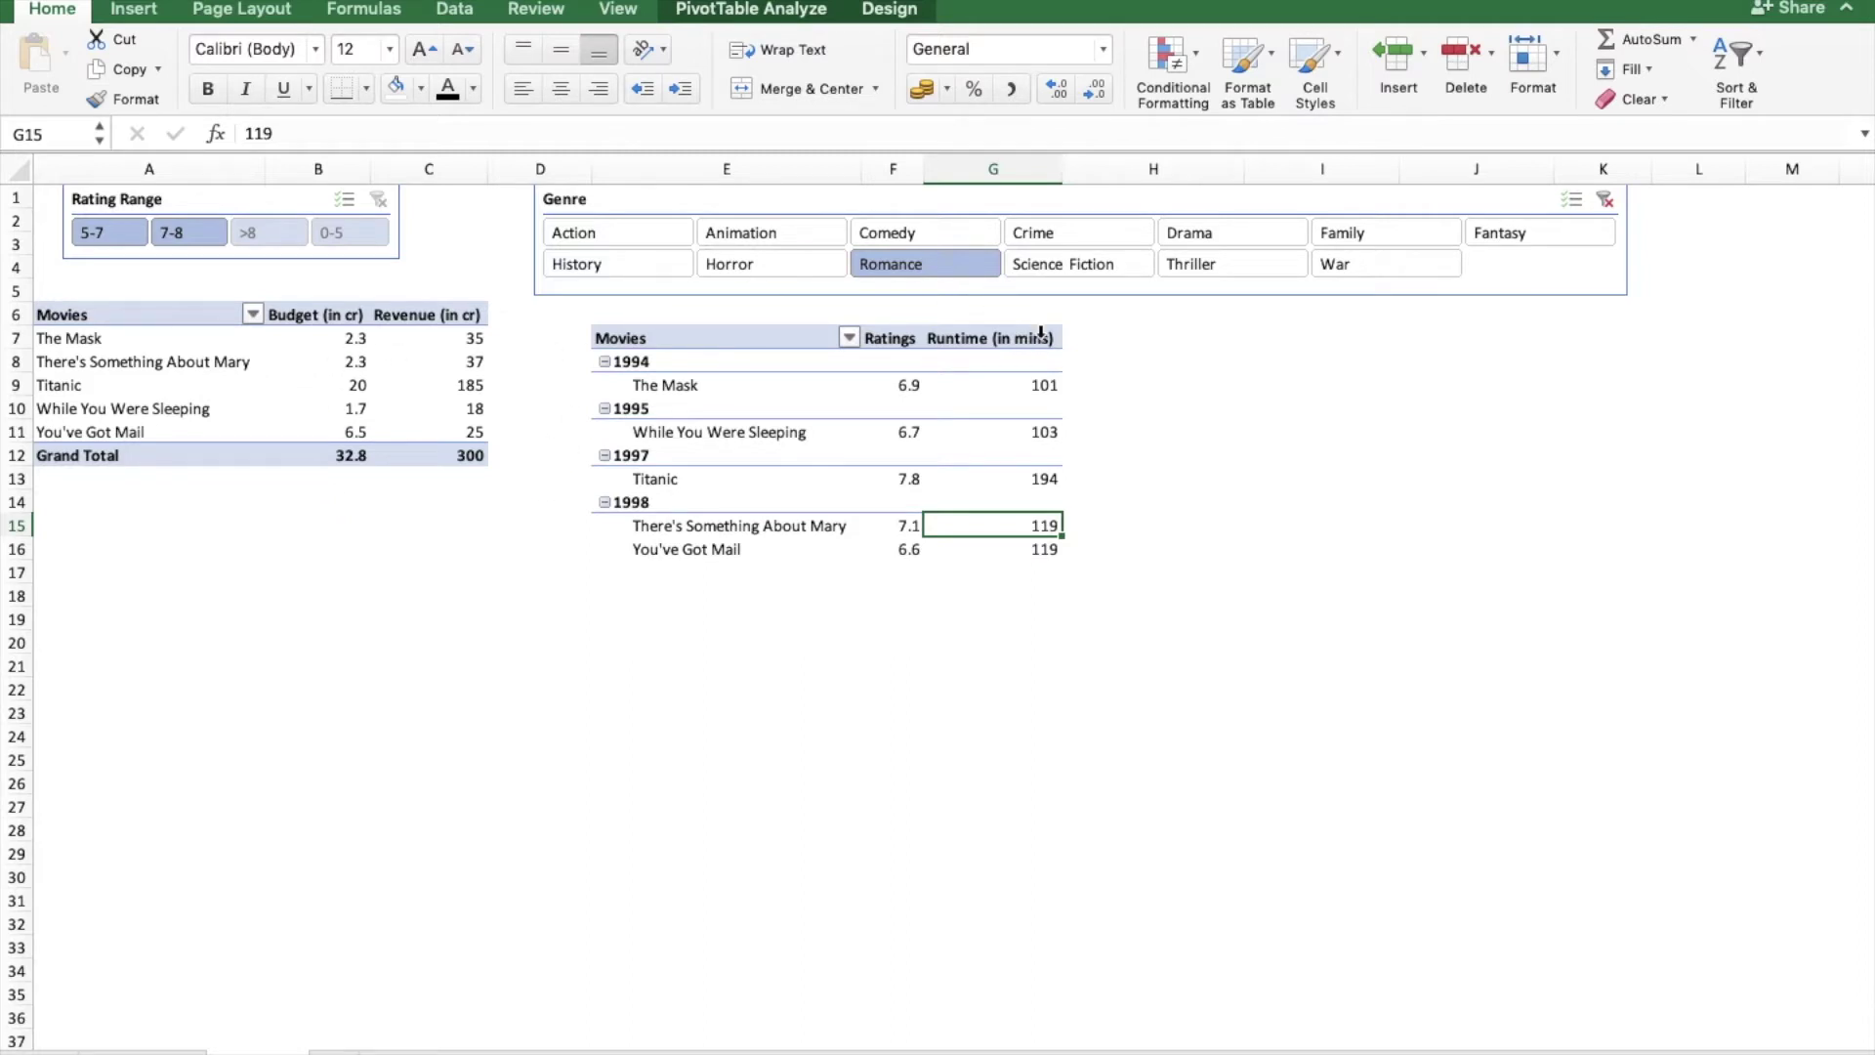
click(1605, 199)
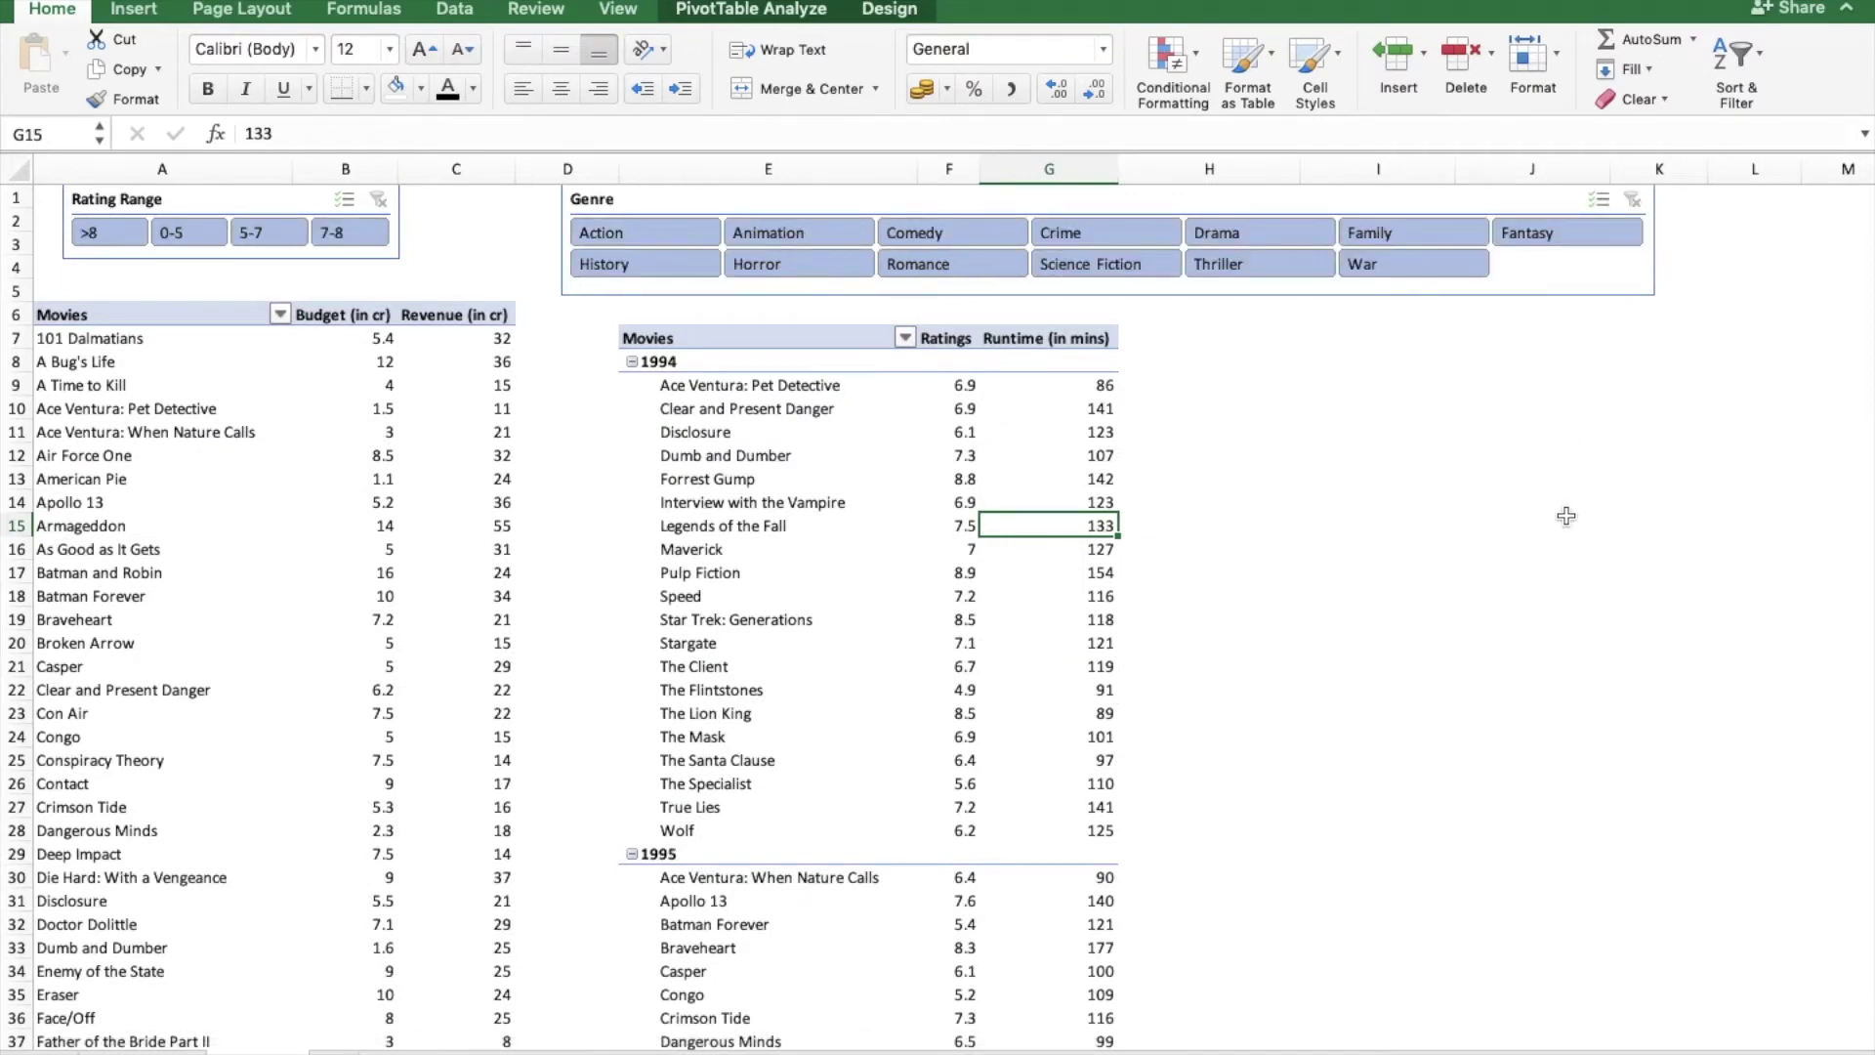
- Widen the Title column on the Masterdata sheet to fit the full movie names
key(ctrl+Page_Up)
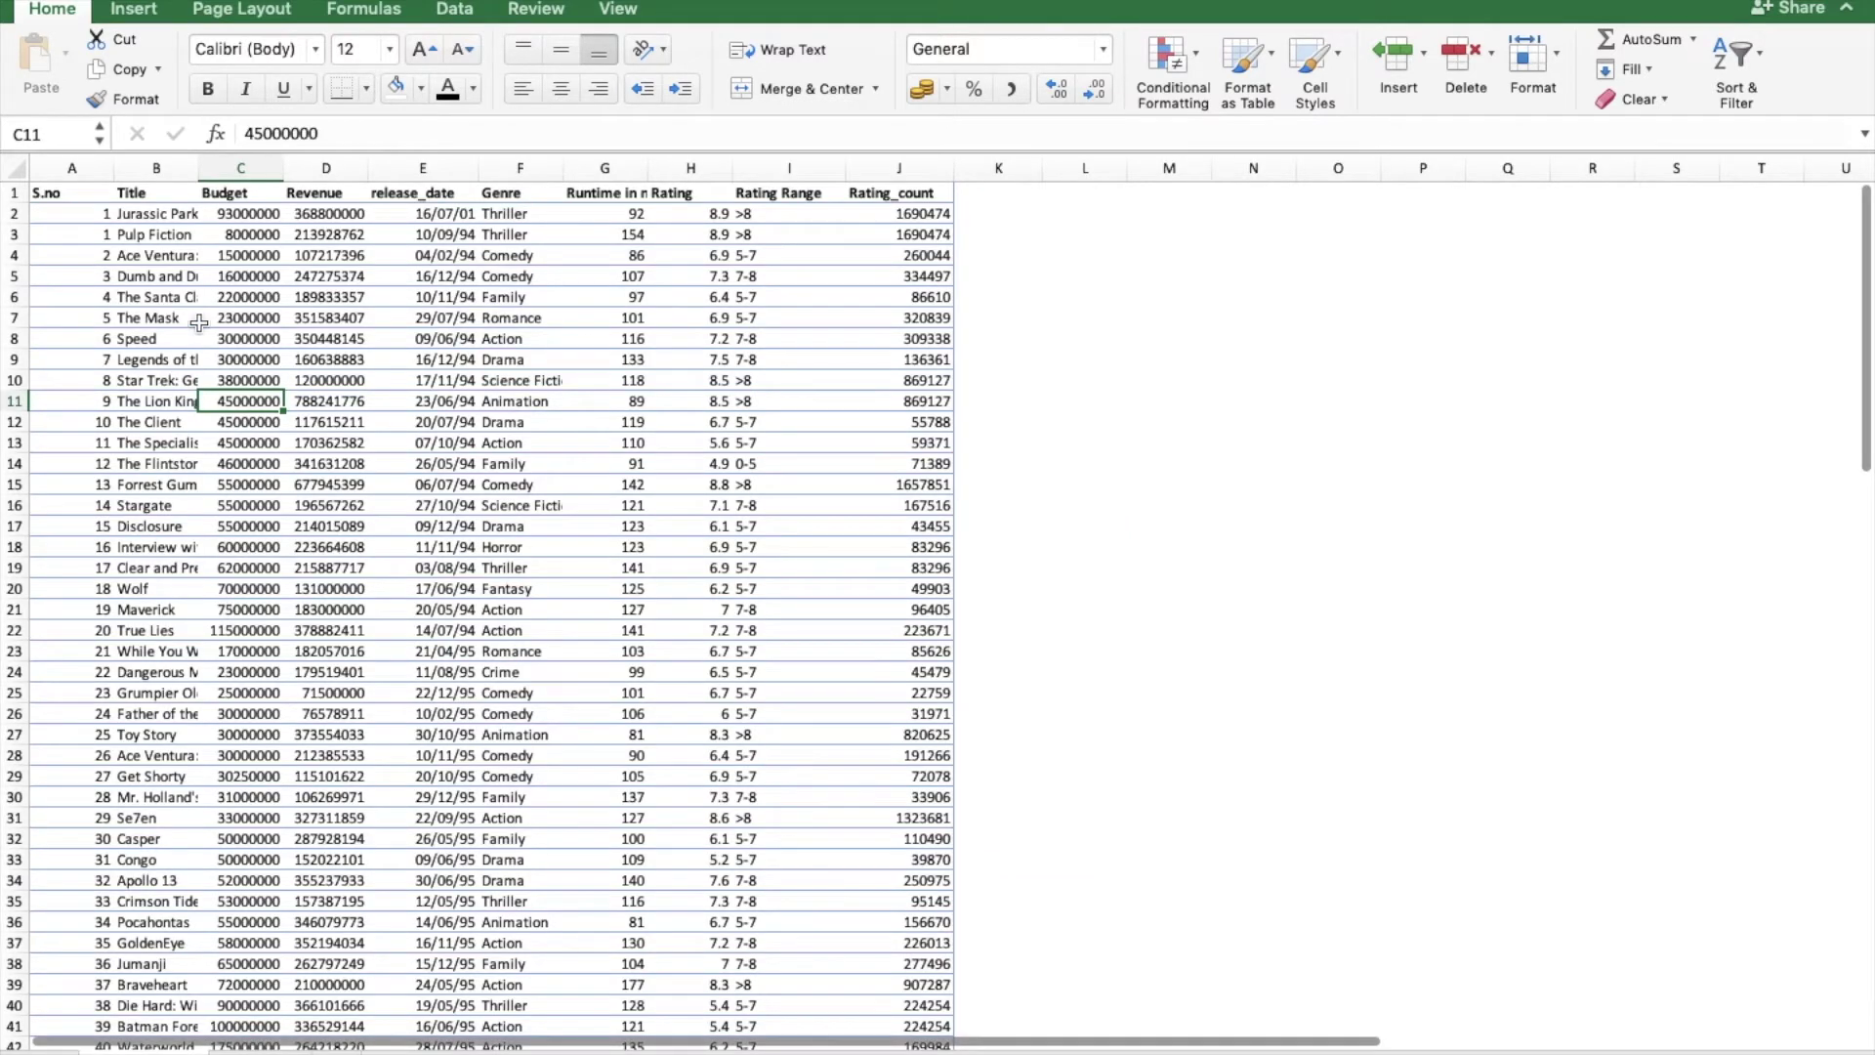
double_click(195, 173)
- Examine the master data fields one by one along the first record, from Budget through Rating_count
click(408, 217)
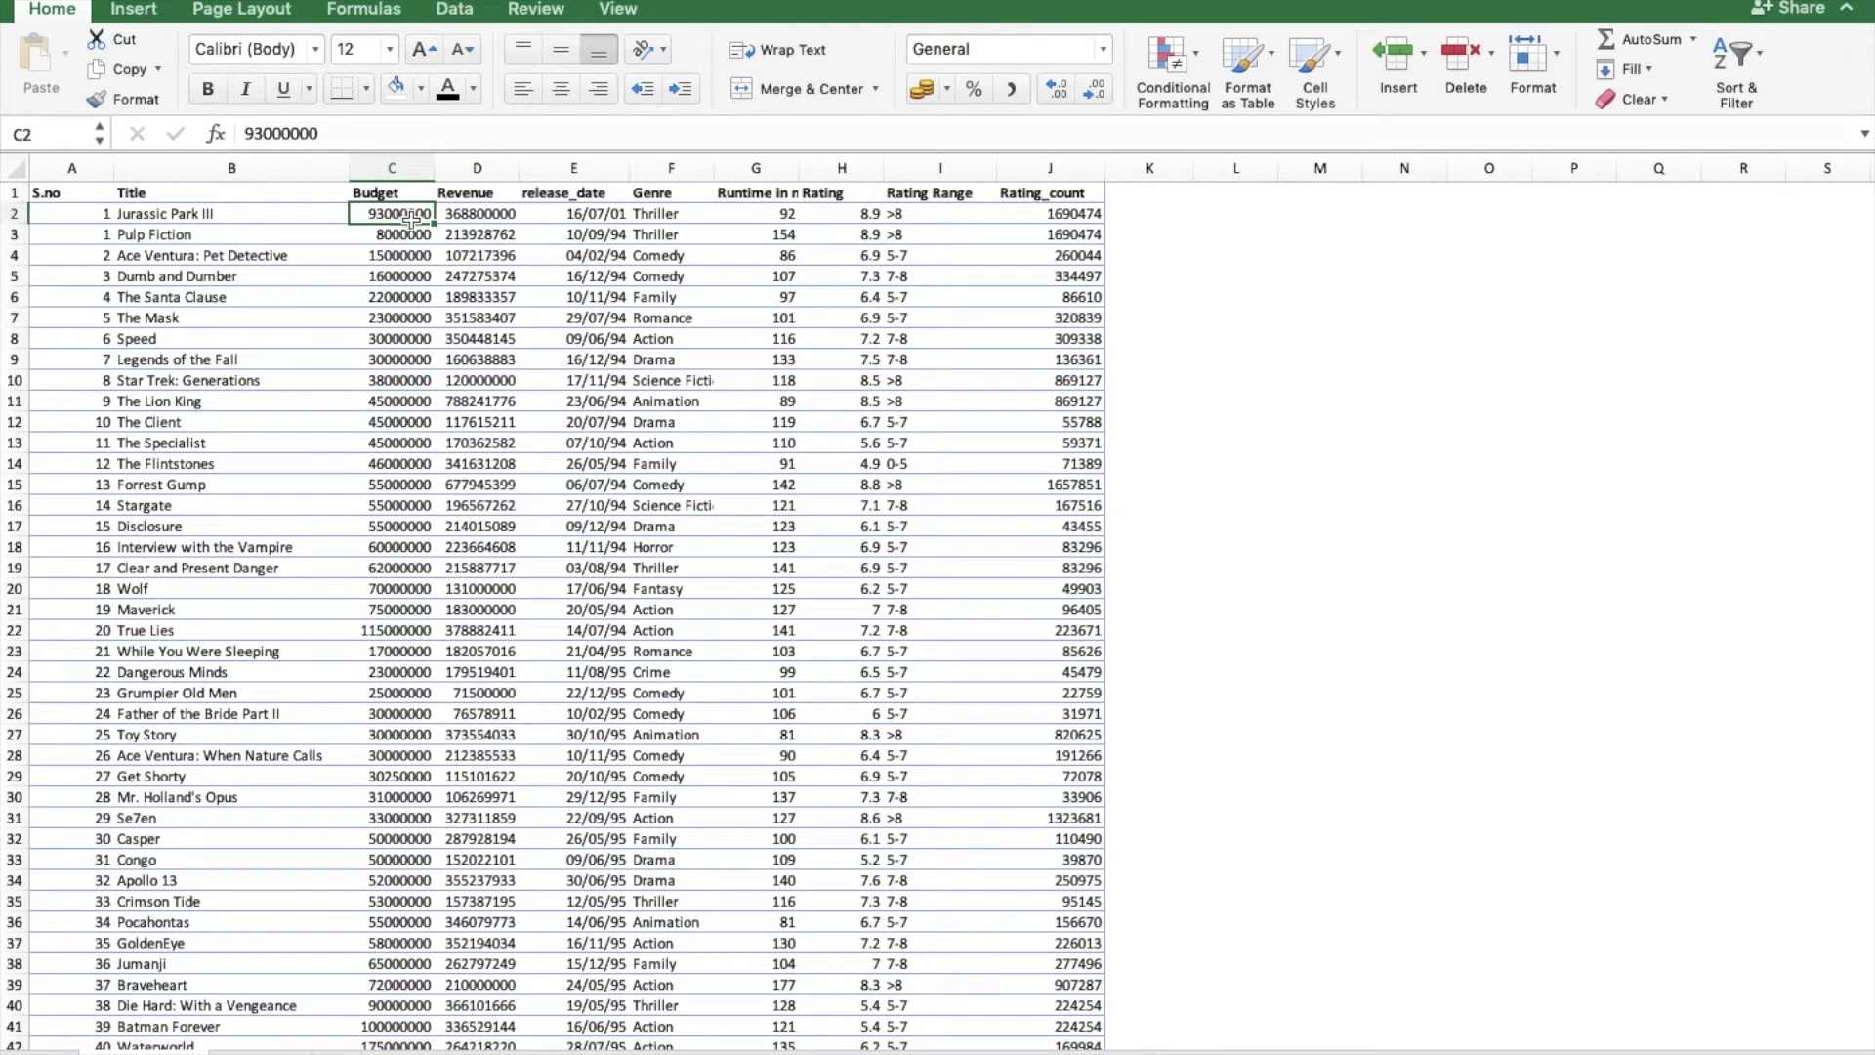
key(Right)
key(Right)
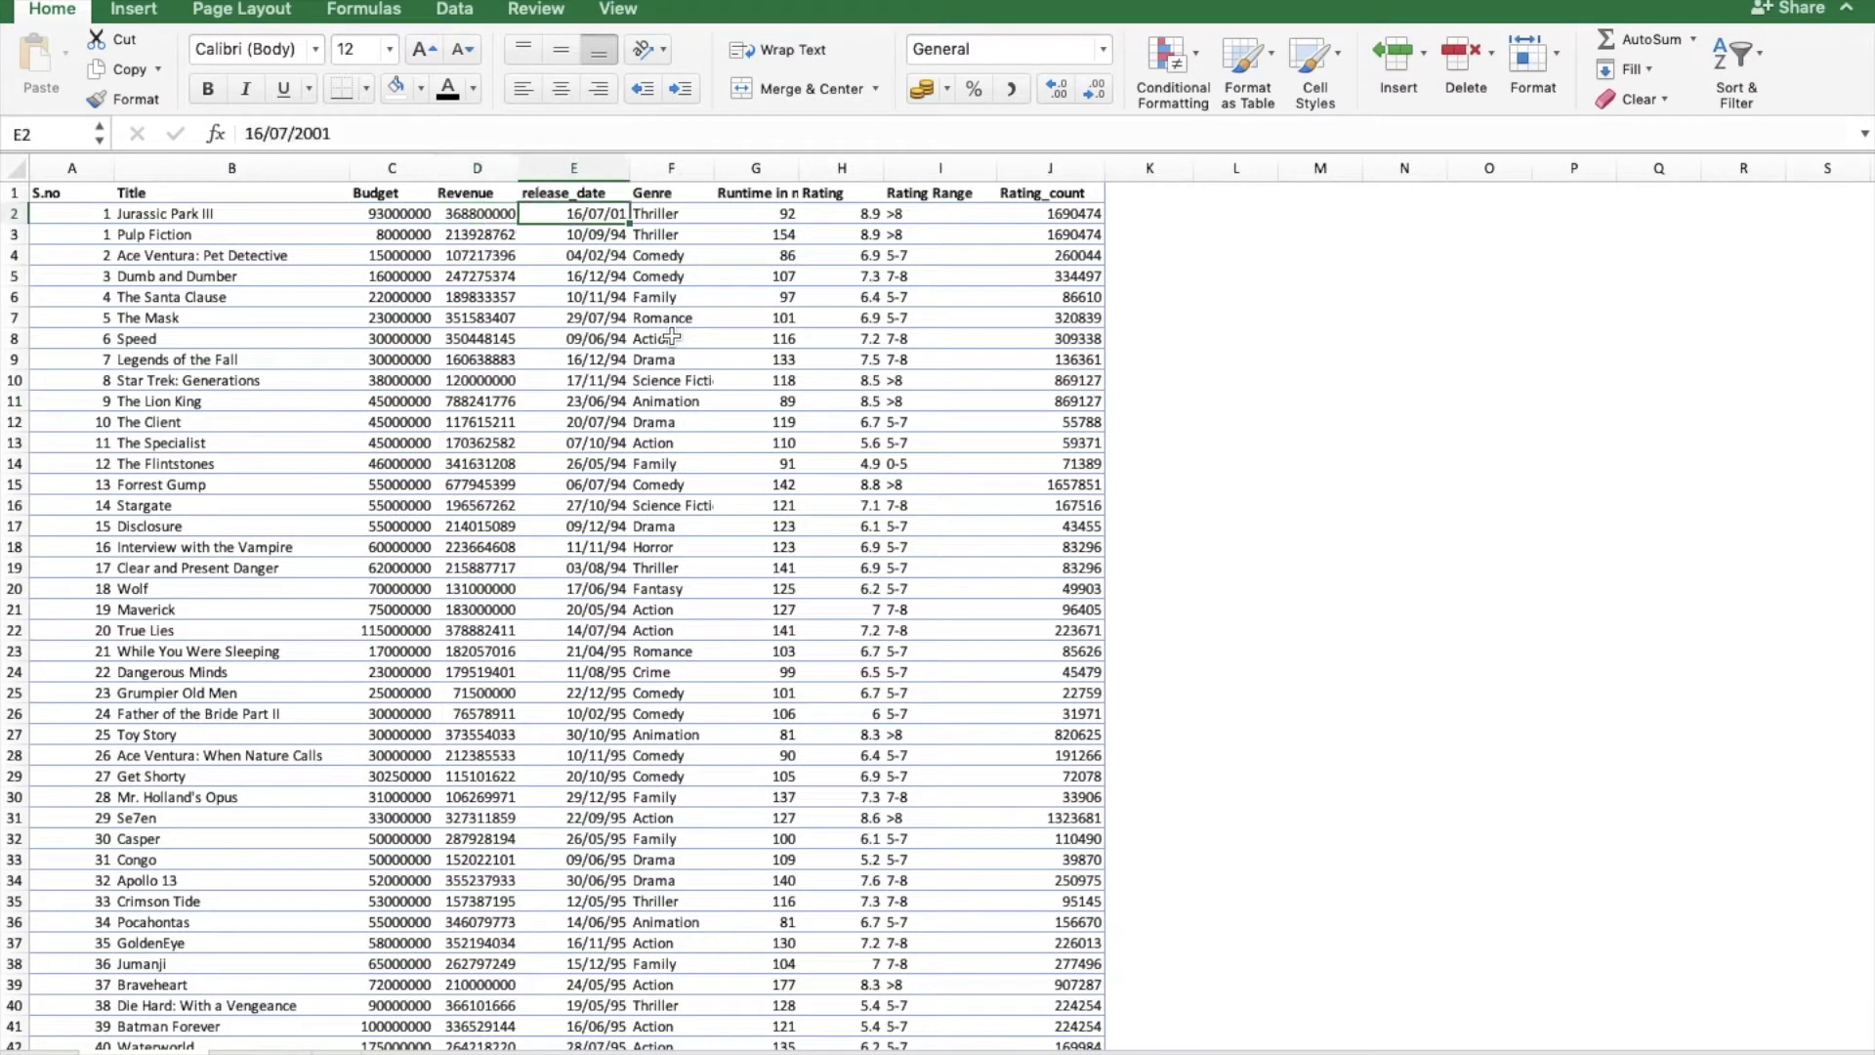
key(Right)
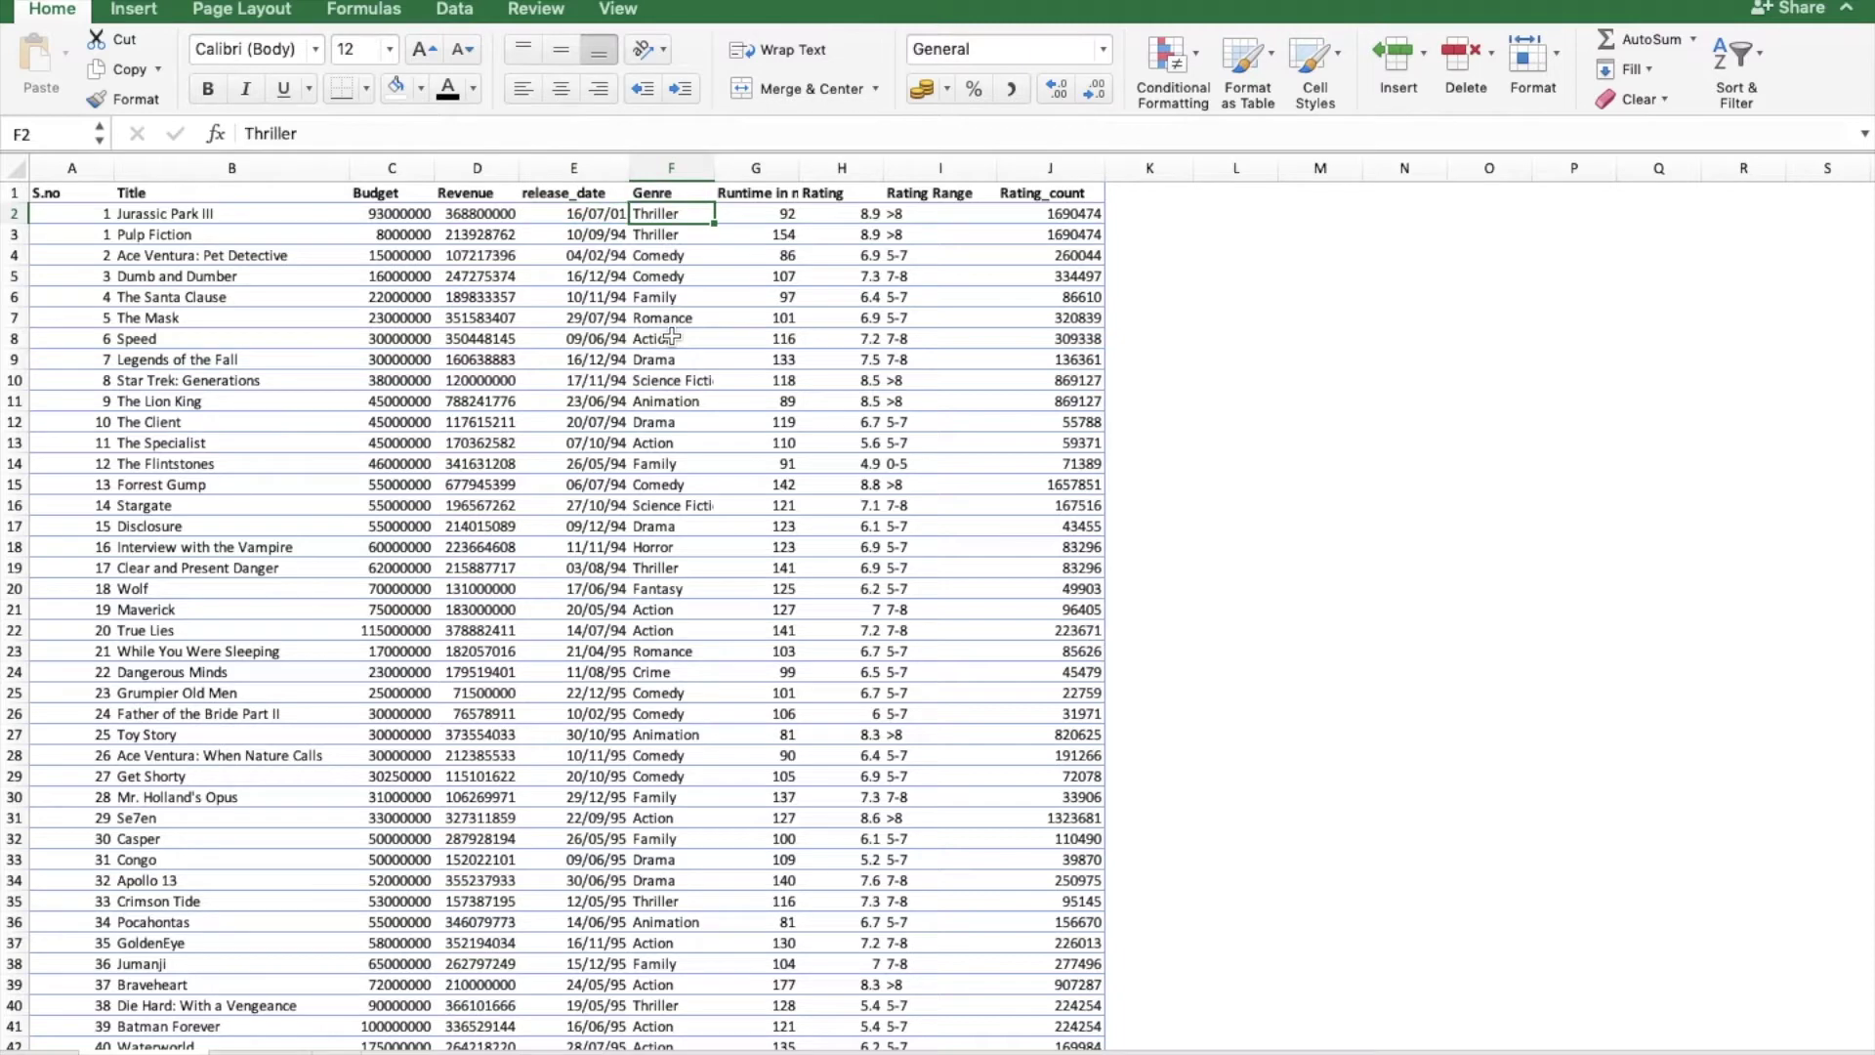
key(Right)
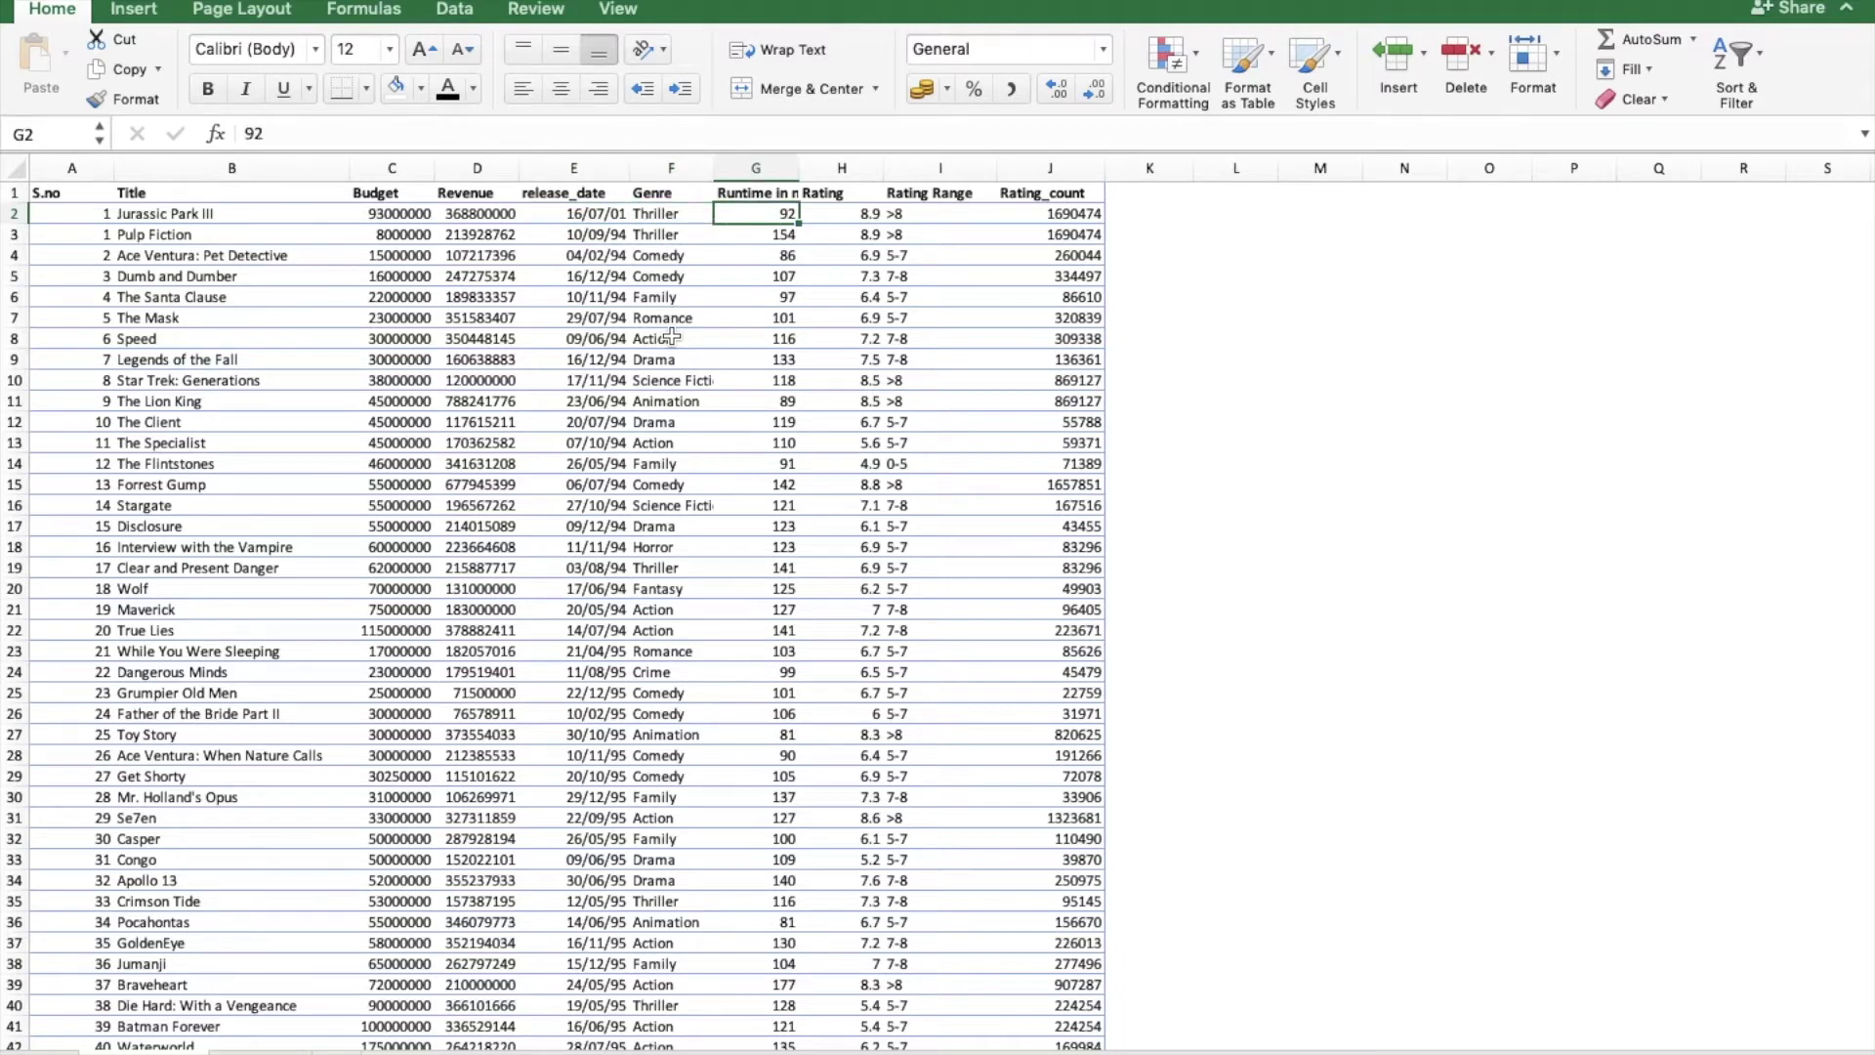
key(Right)
key(Right)
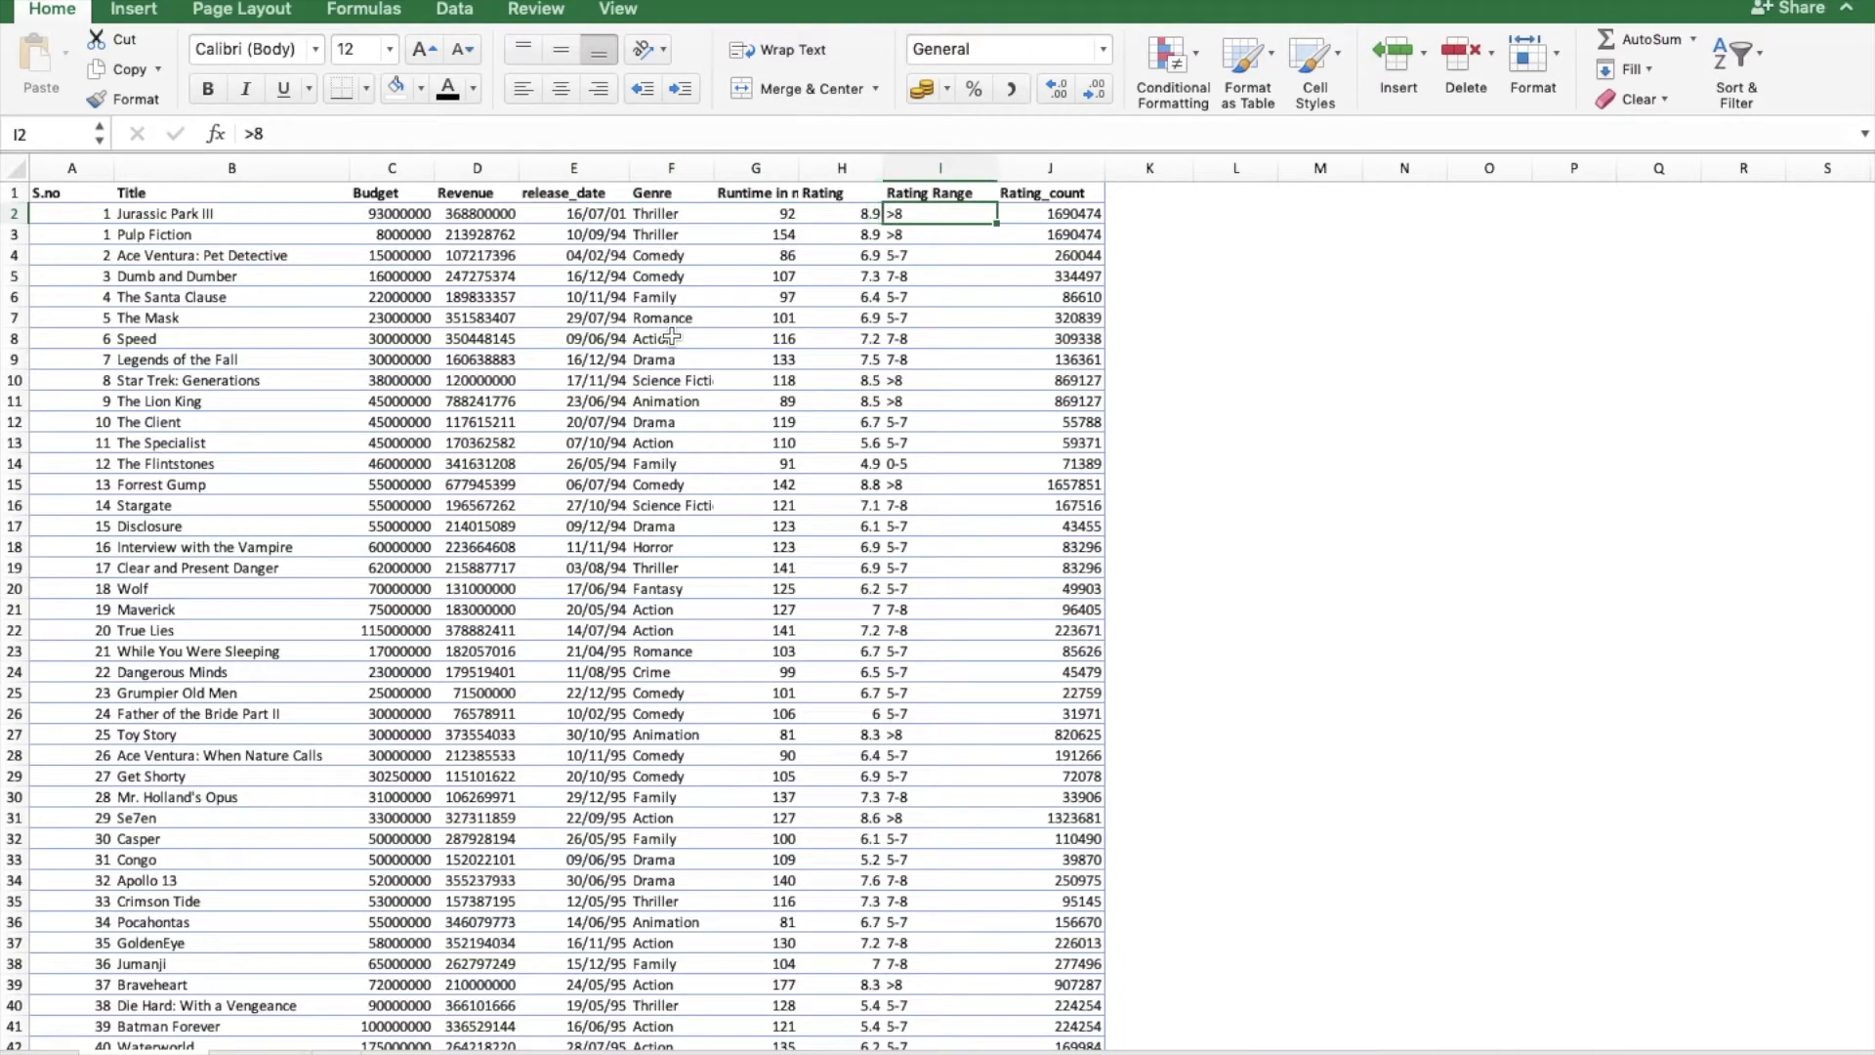
key(Right)
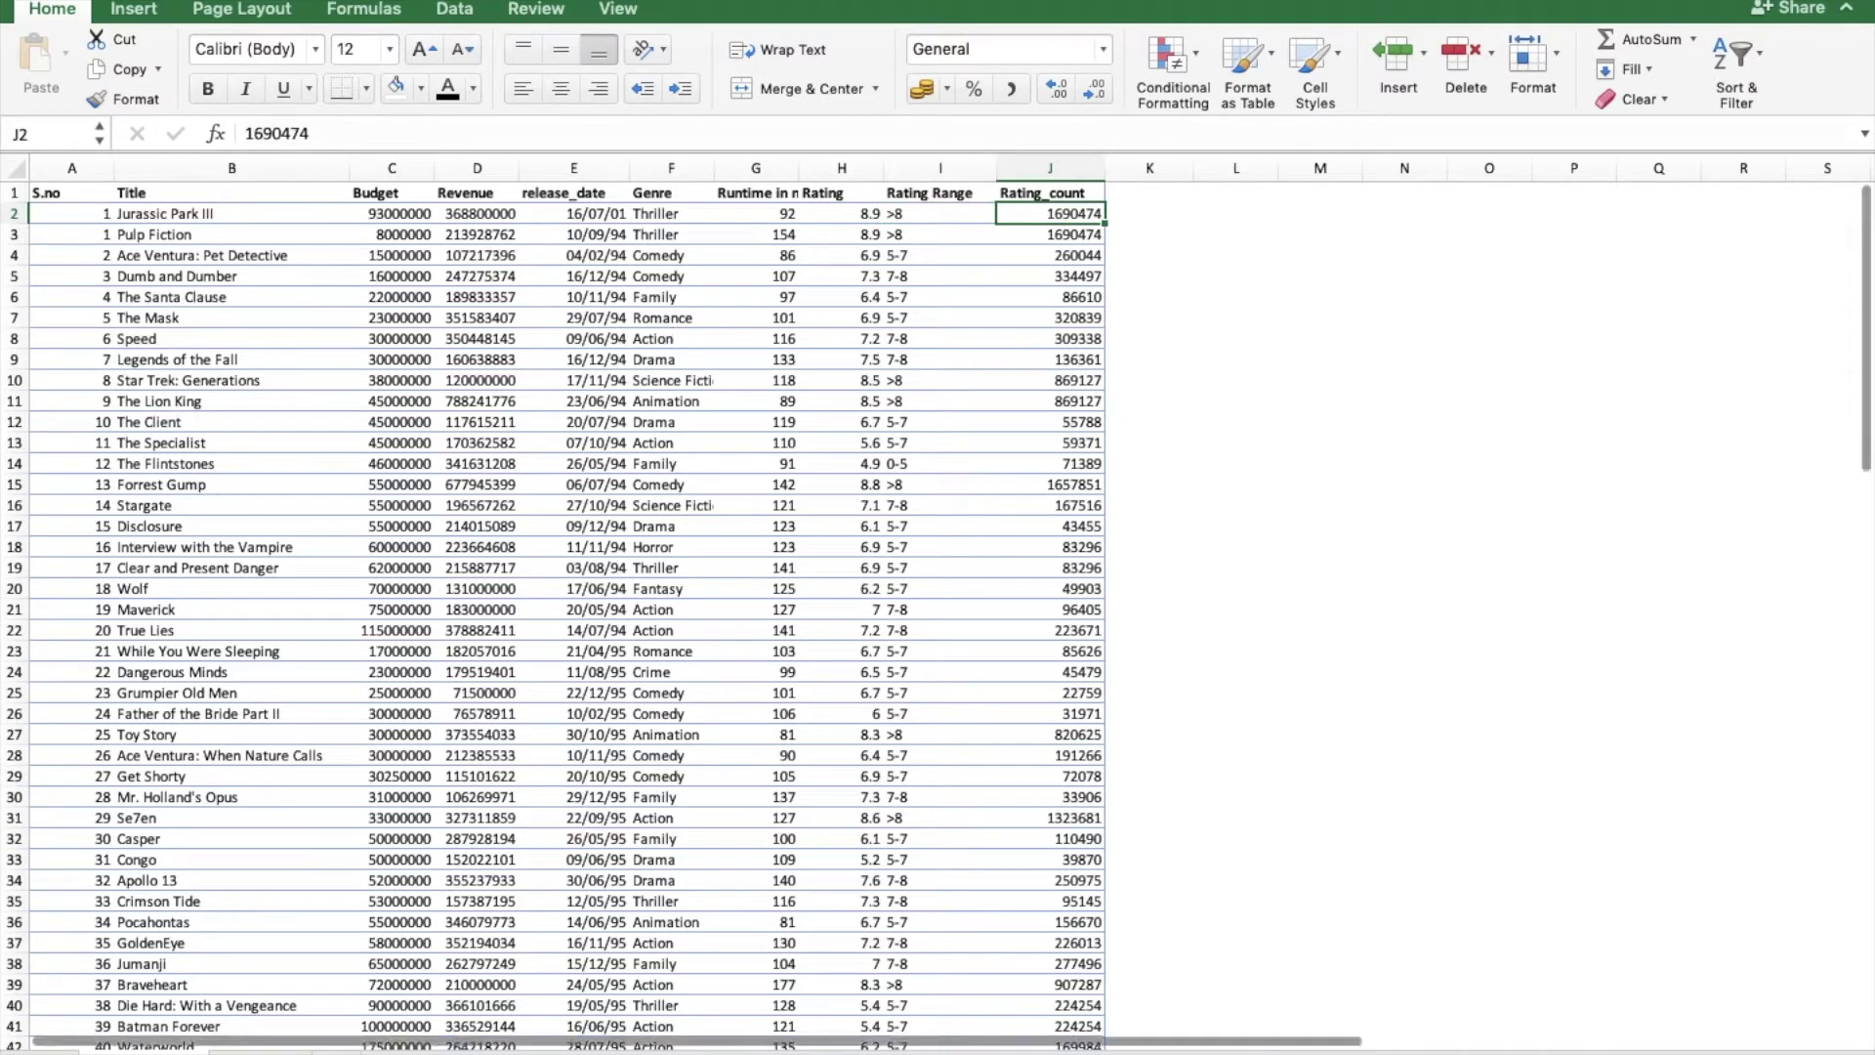
- Copy the Masterdata sheet into a new workbook
right_click(167, 1053)
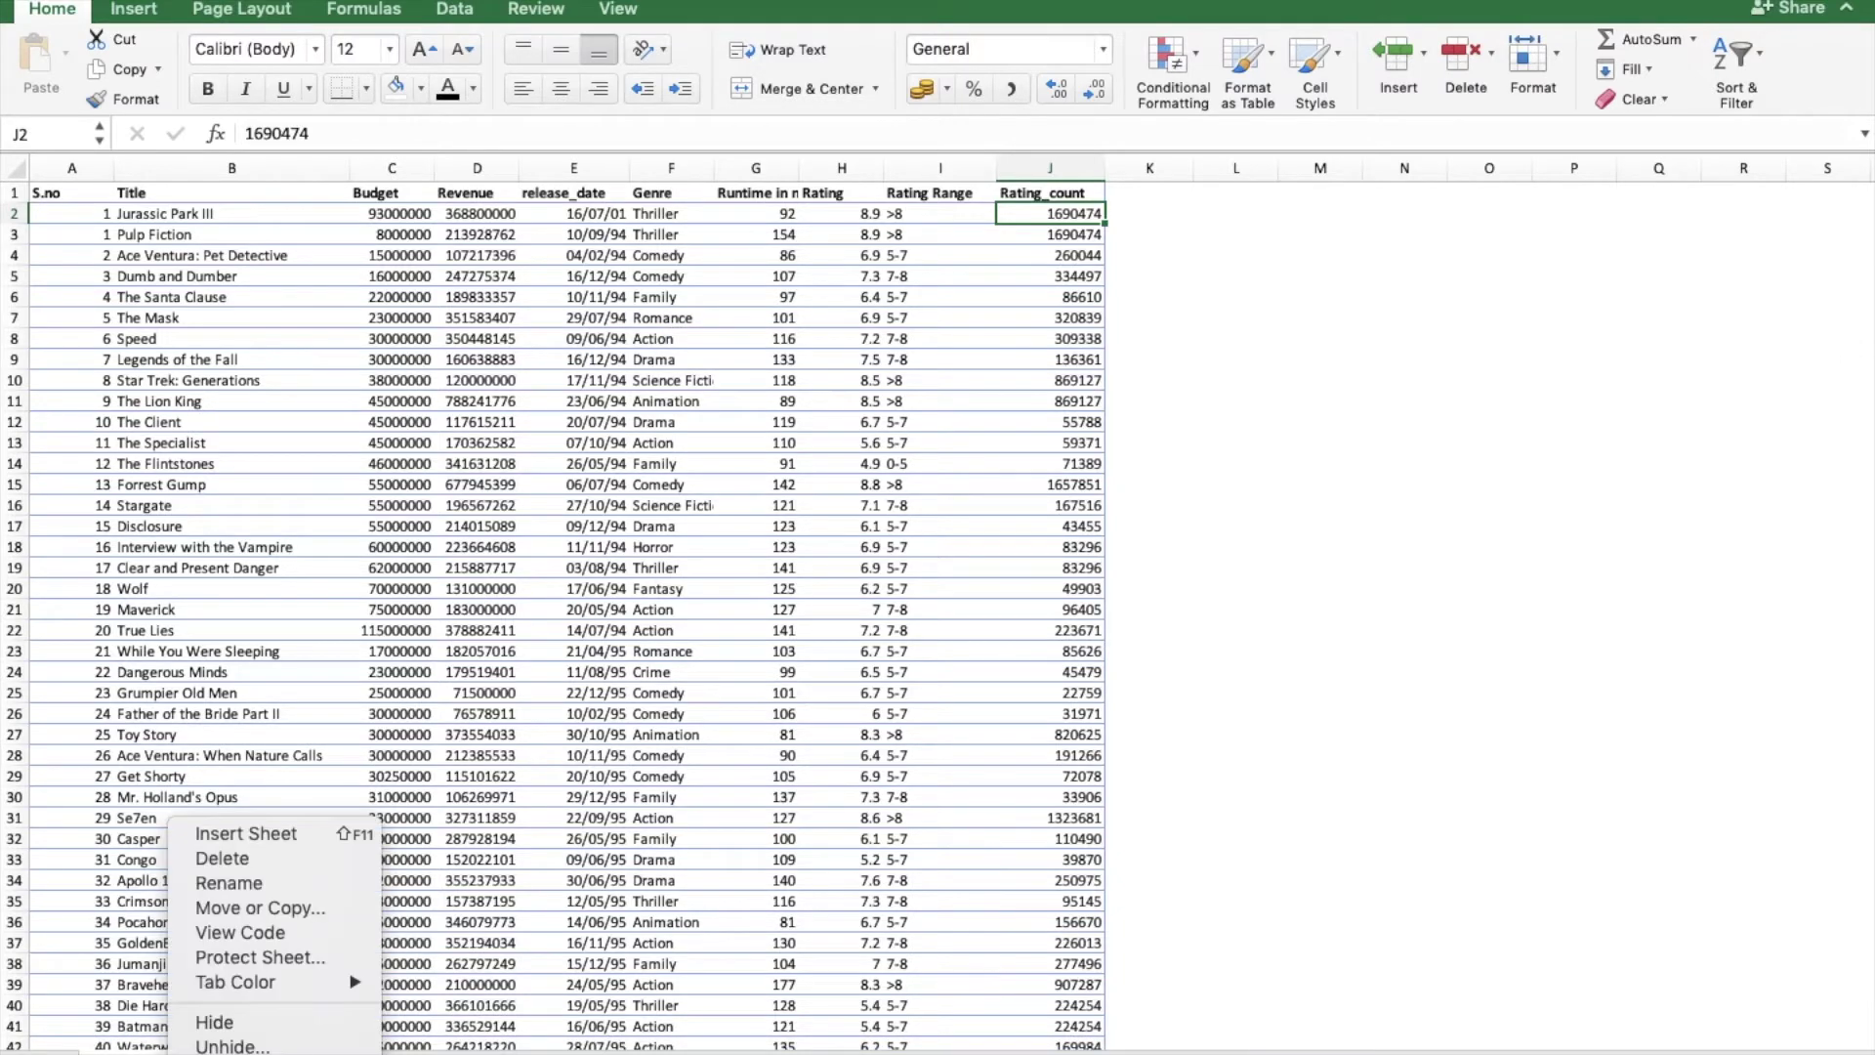
click(260, 908)
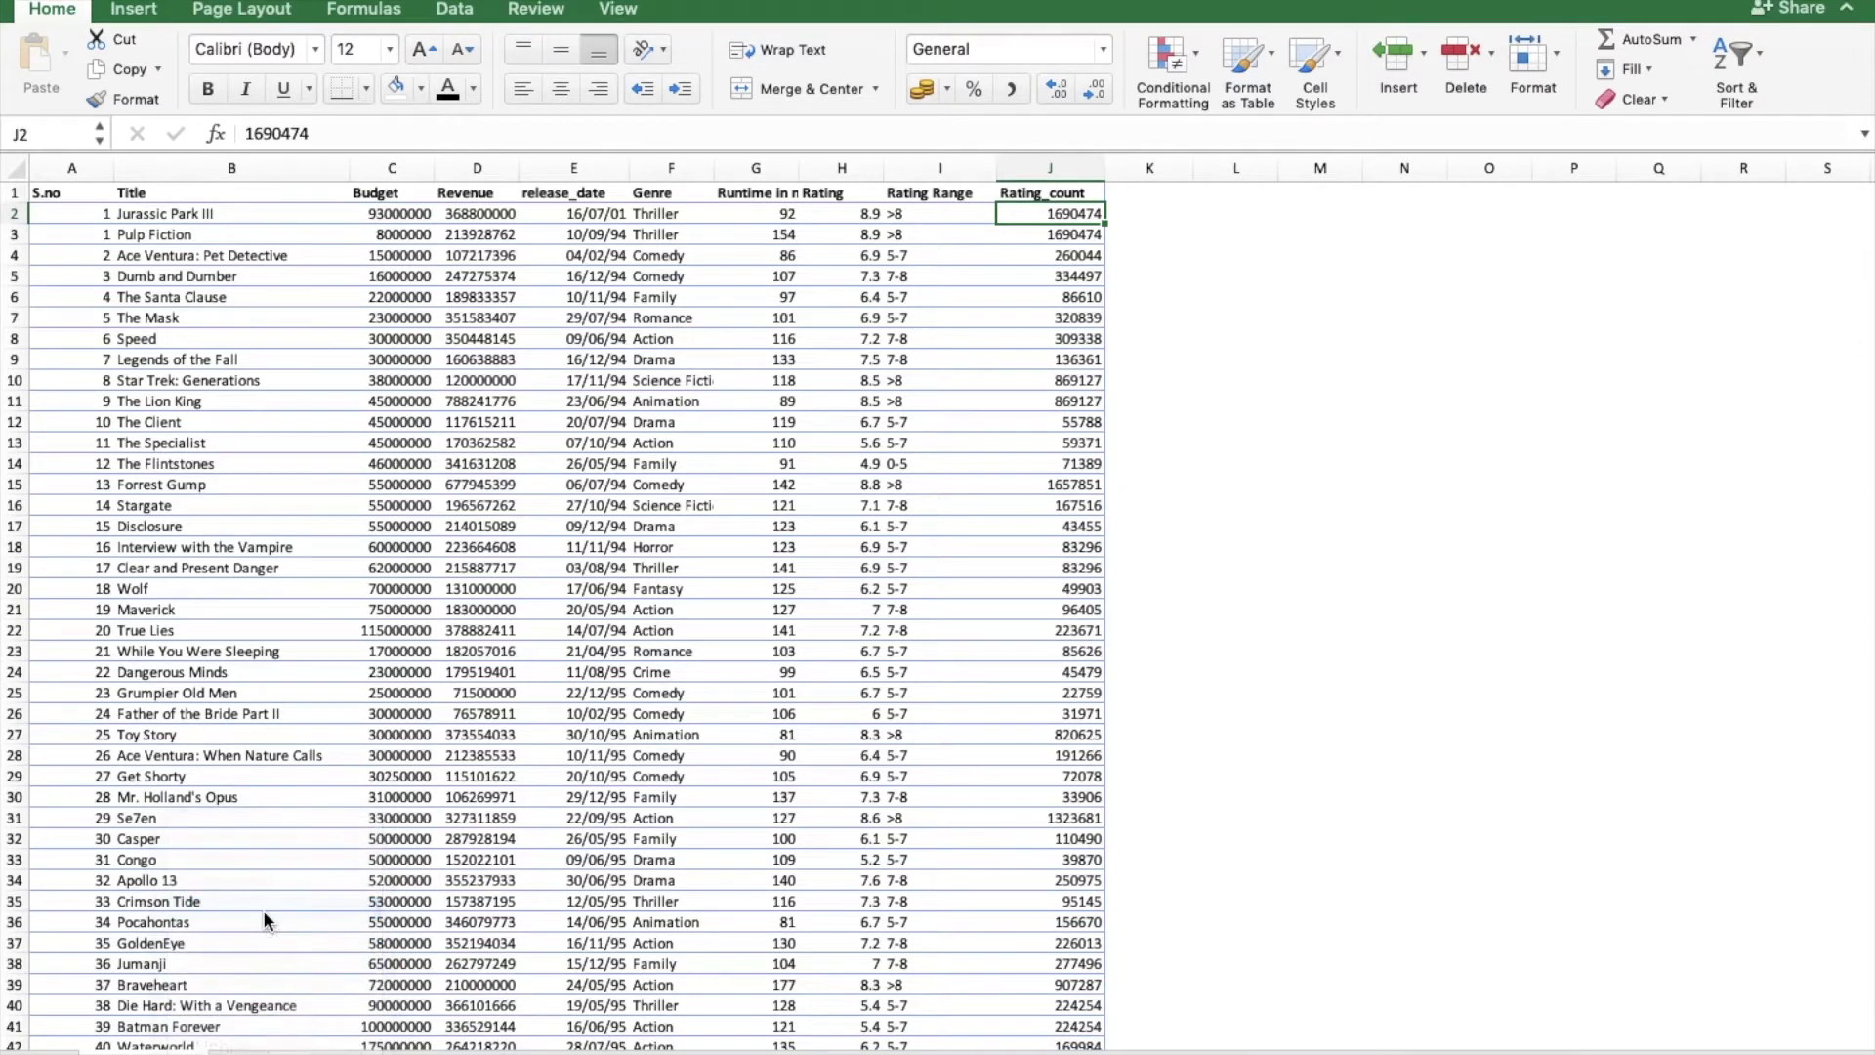
click(225, 768)
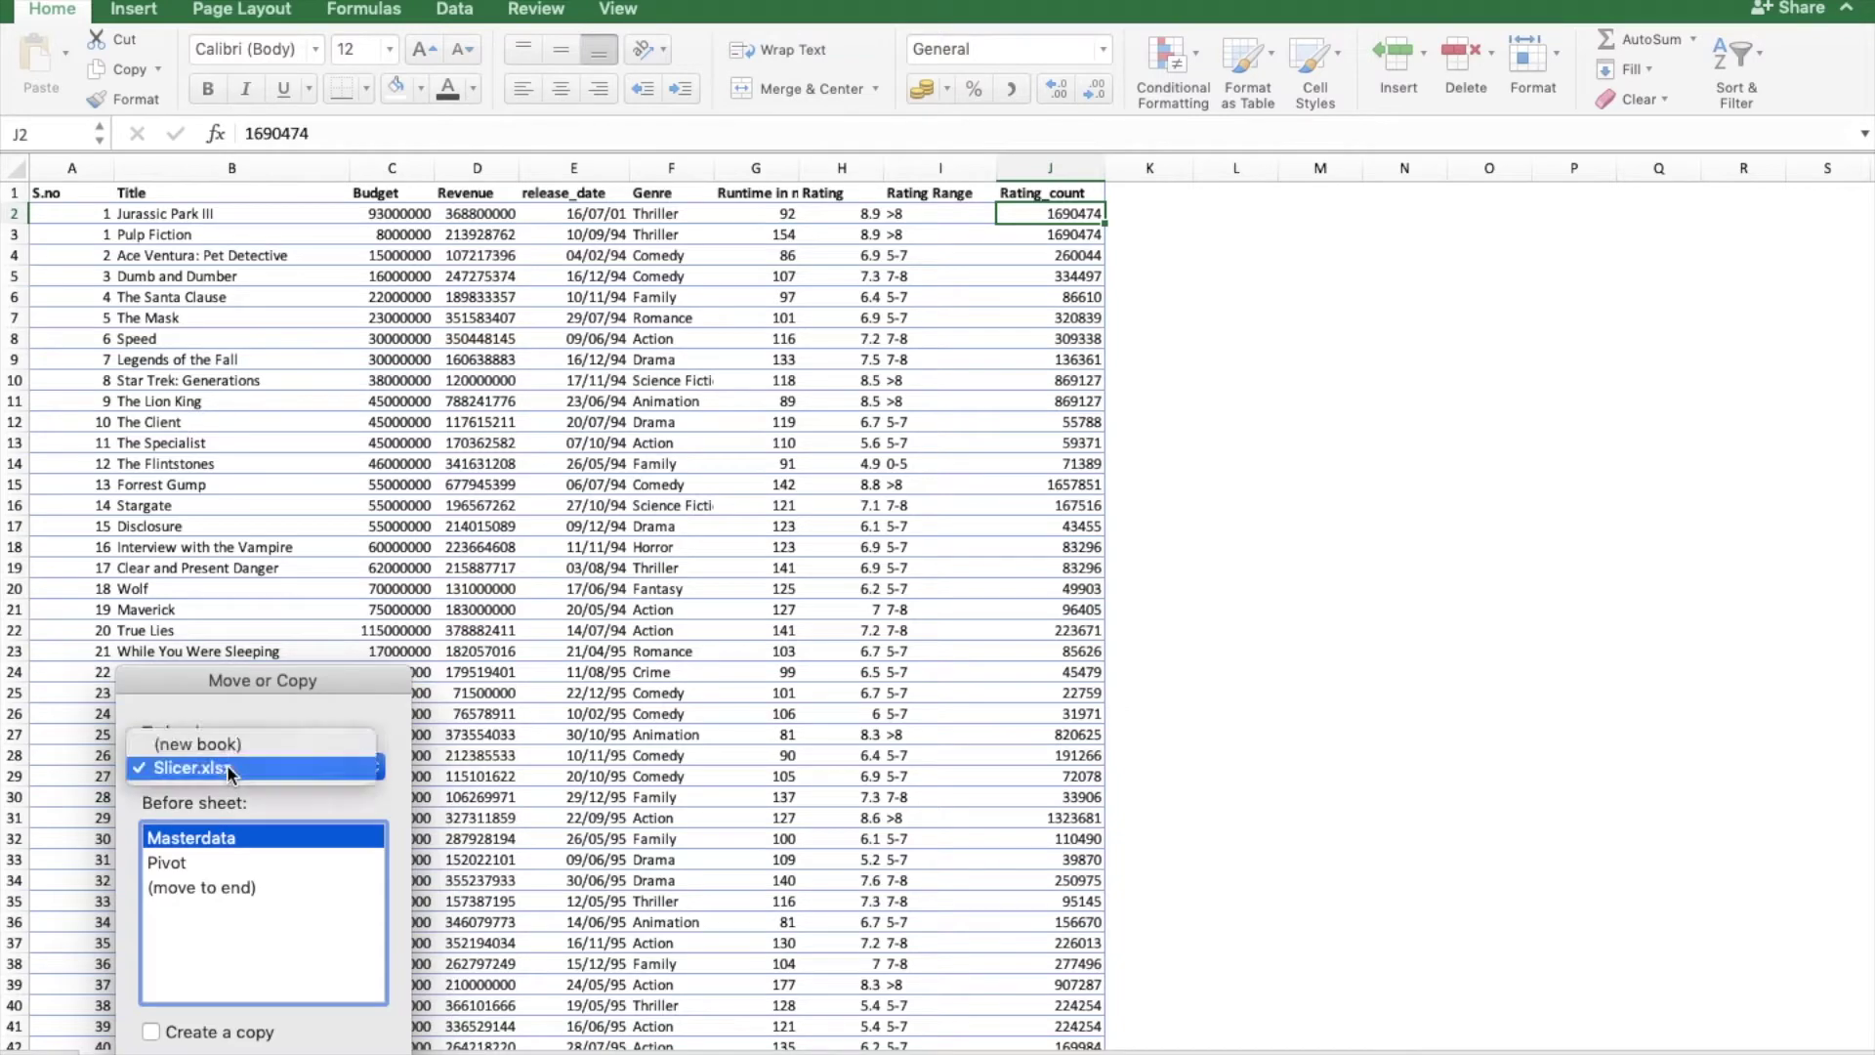
click(218, 748)
click(152, 1032)
key(Return)
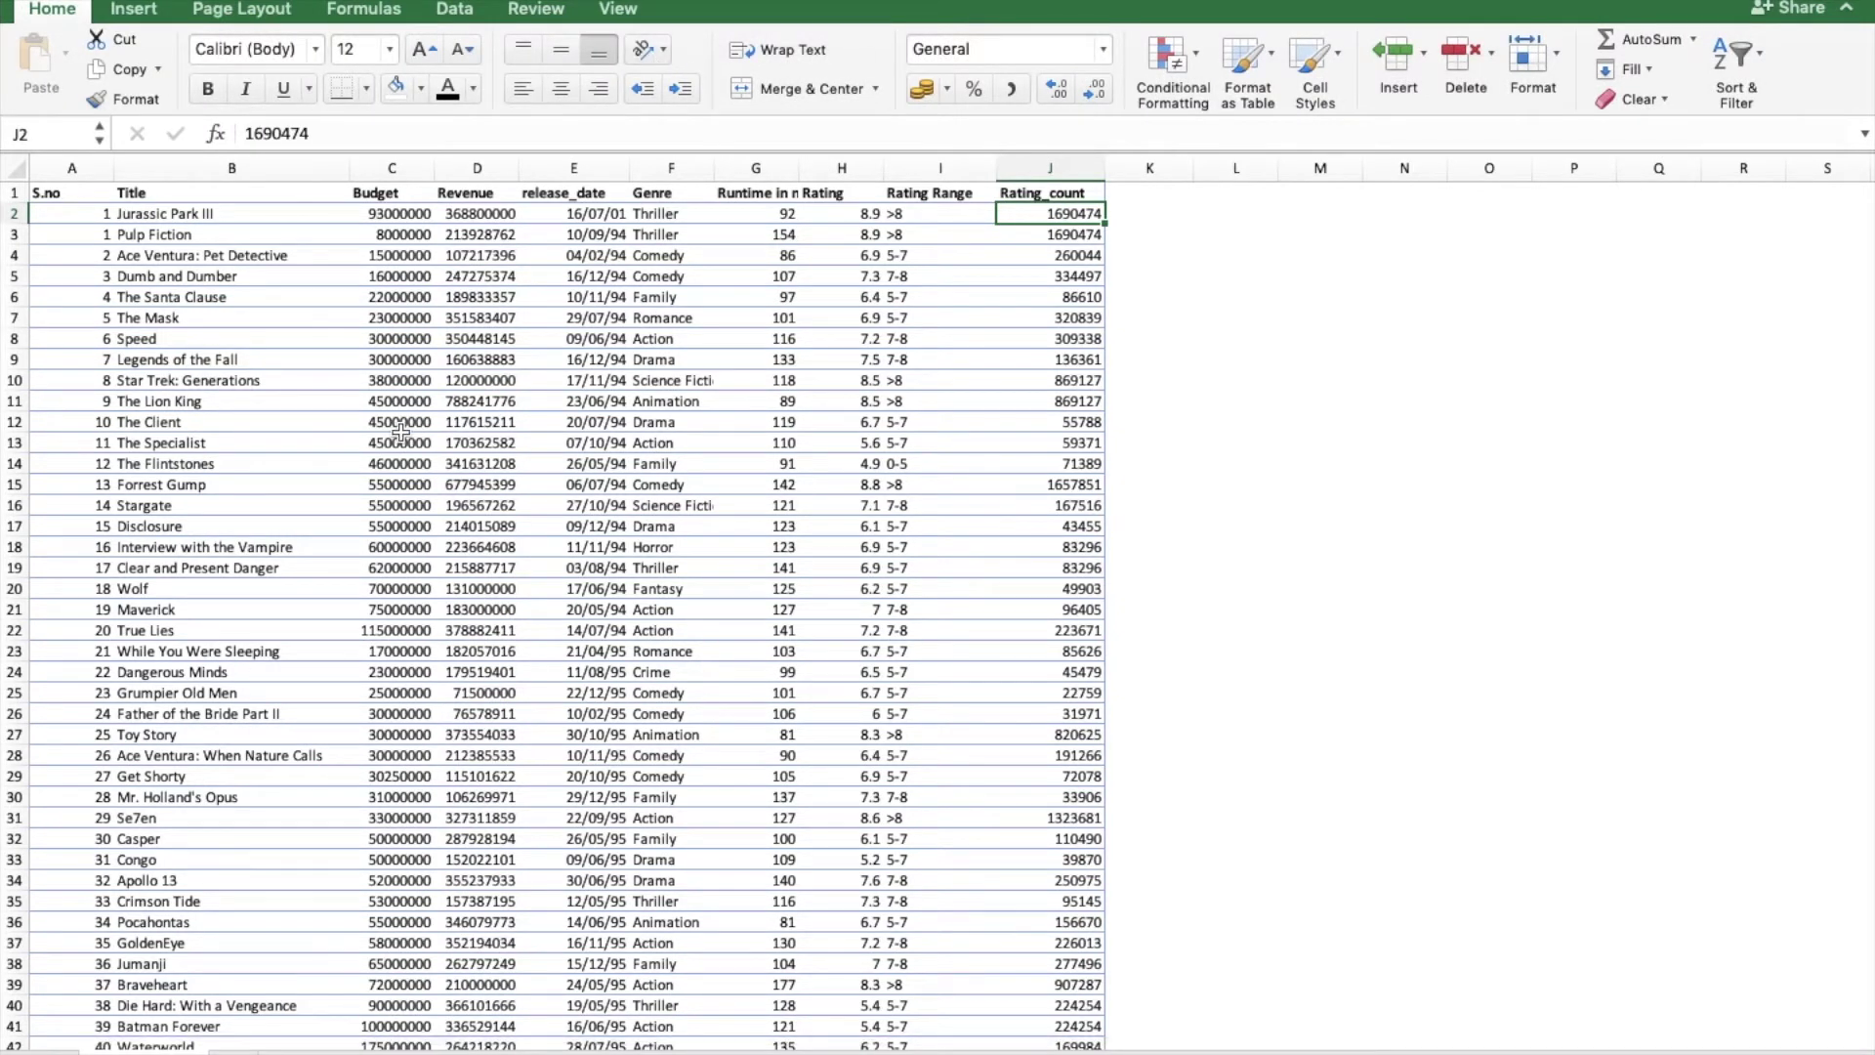
- Save the new workbook to the Desktop as Book1_Slicer in Excel Workbook (.xlsx) format
key(super+s)
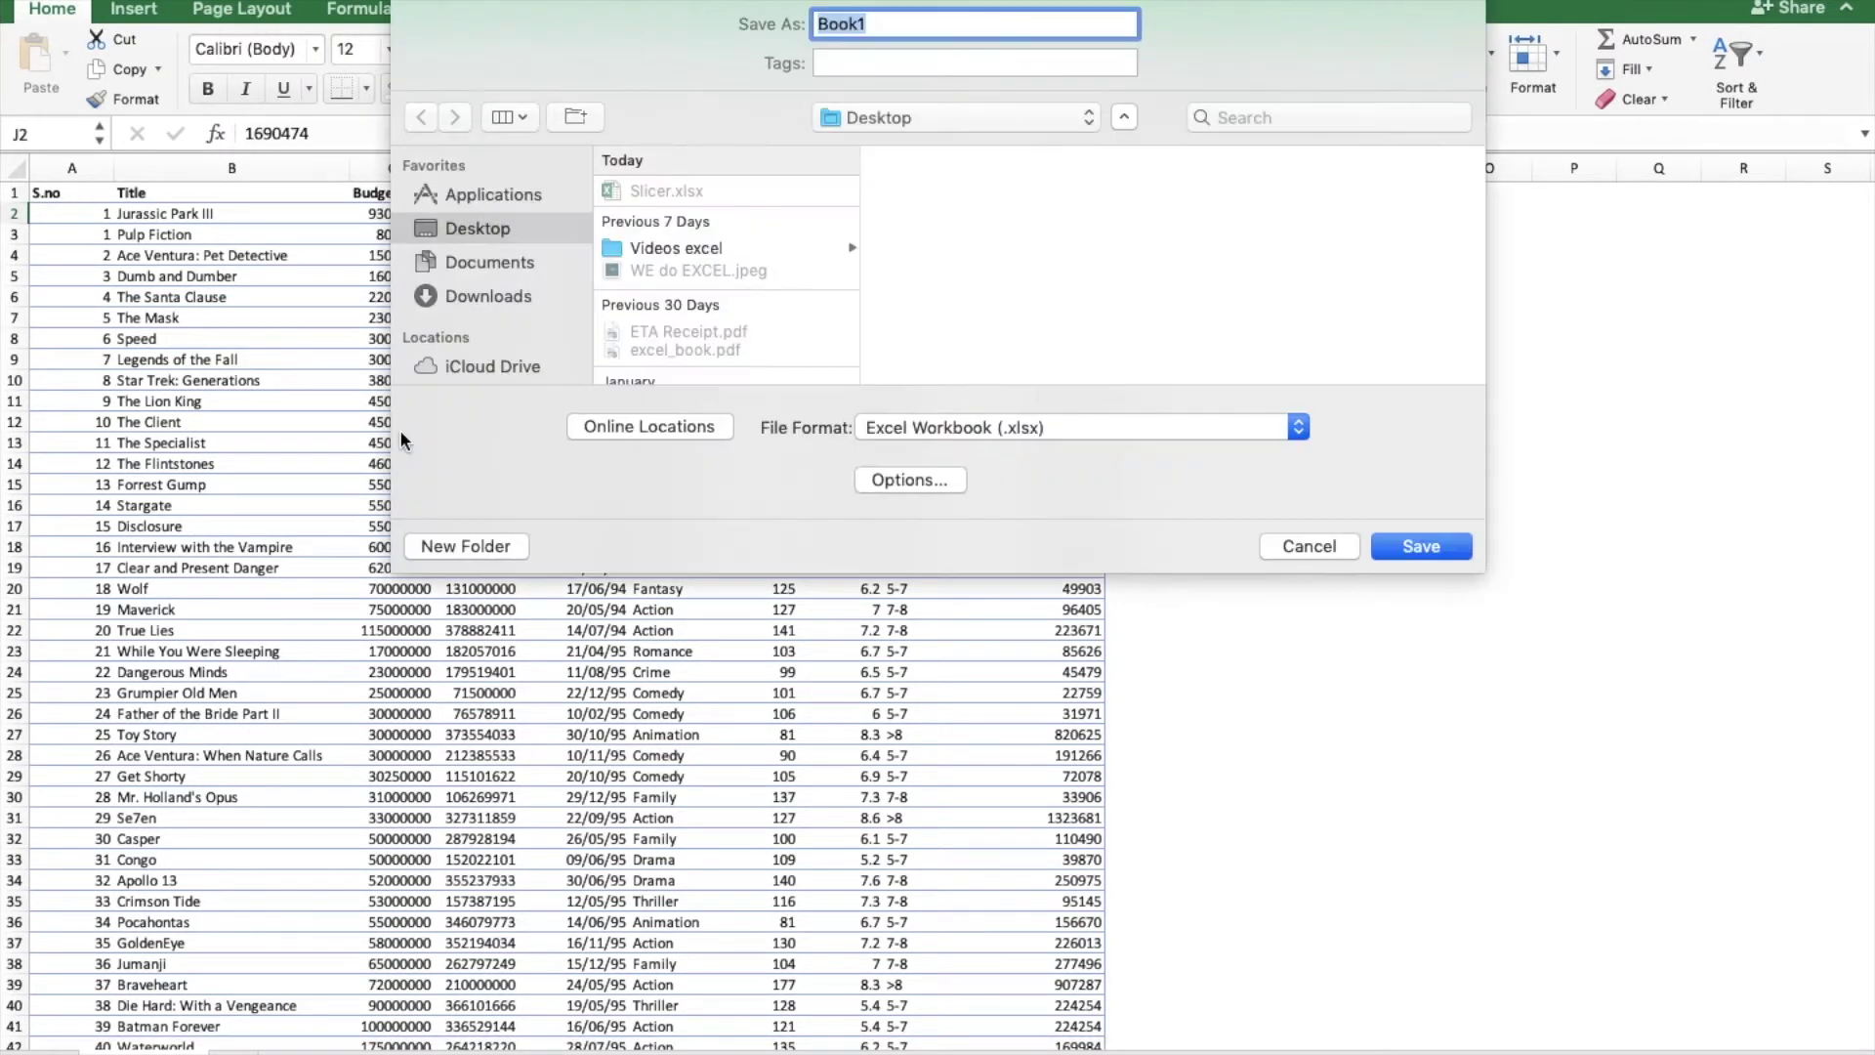
click(919, 19)
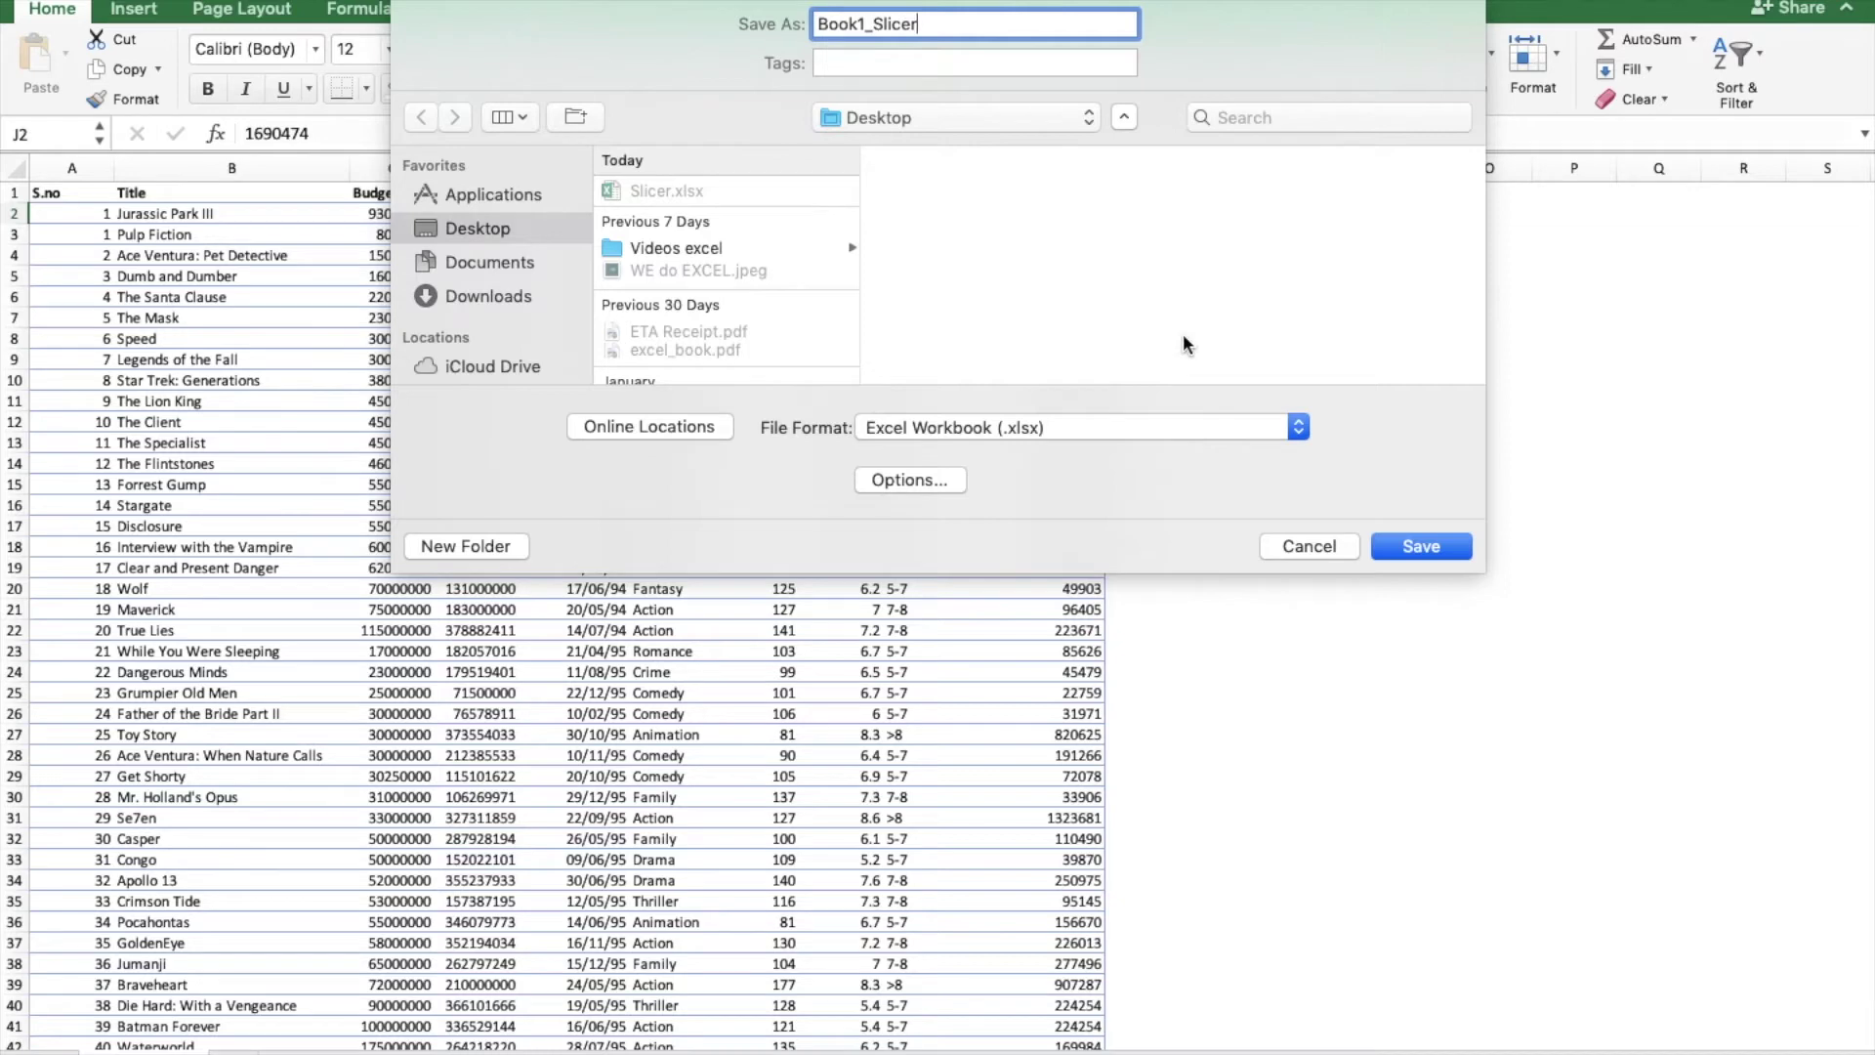
click(1418, 545)
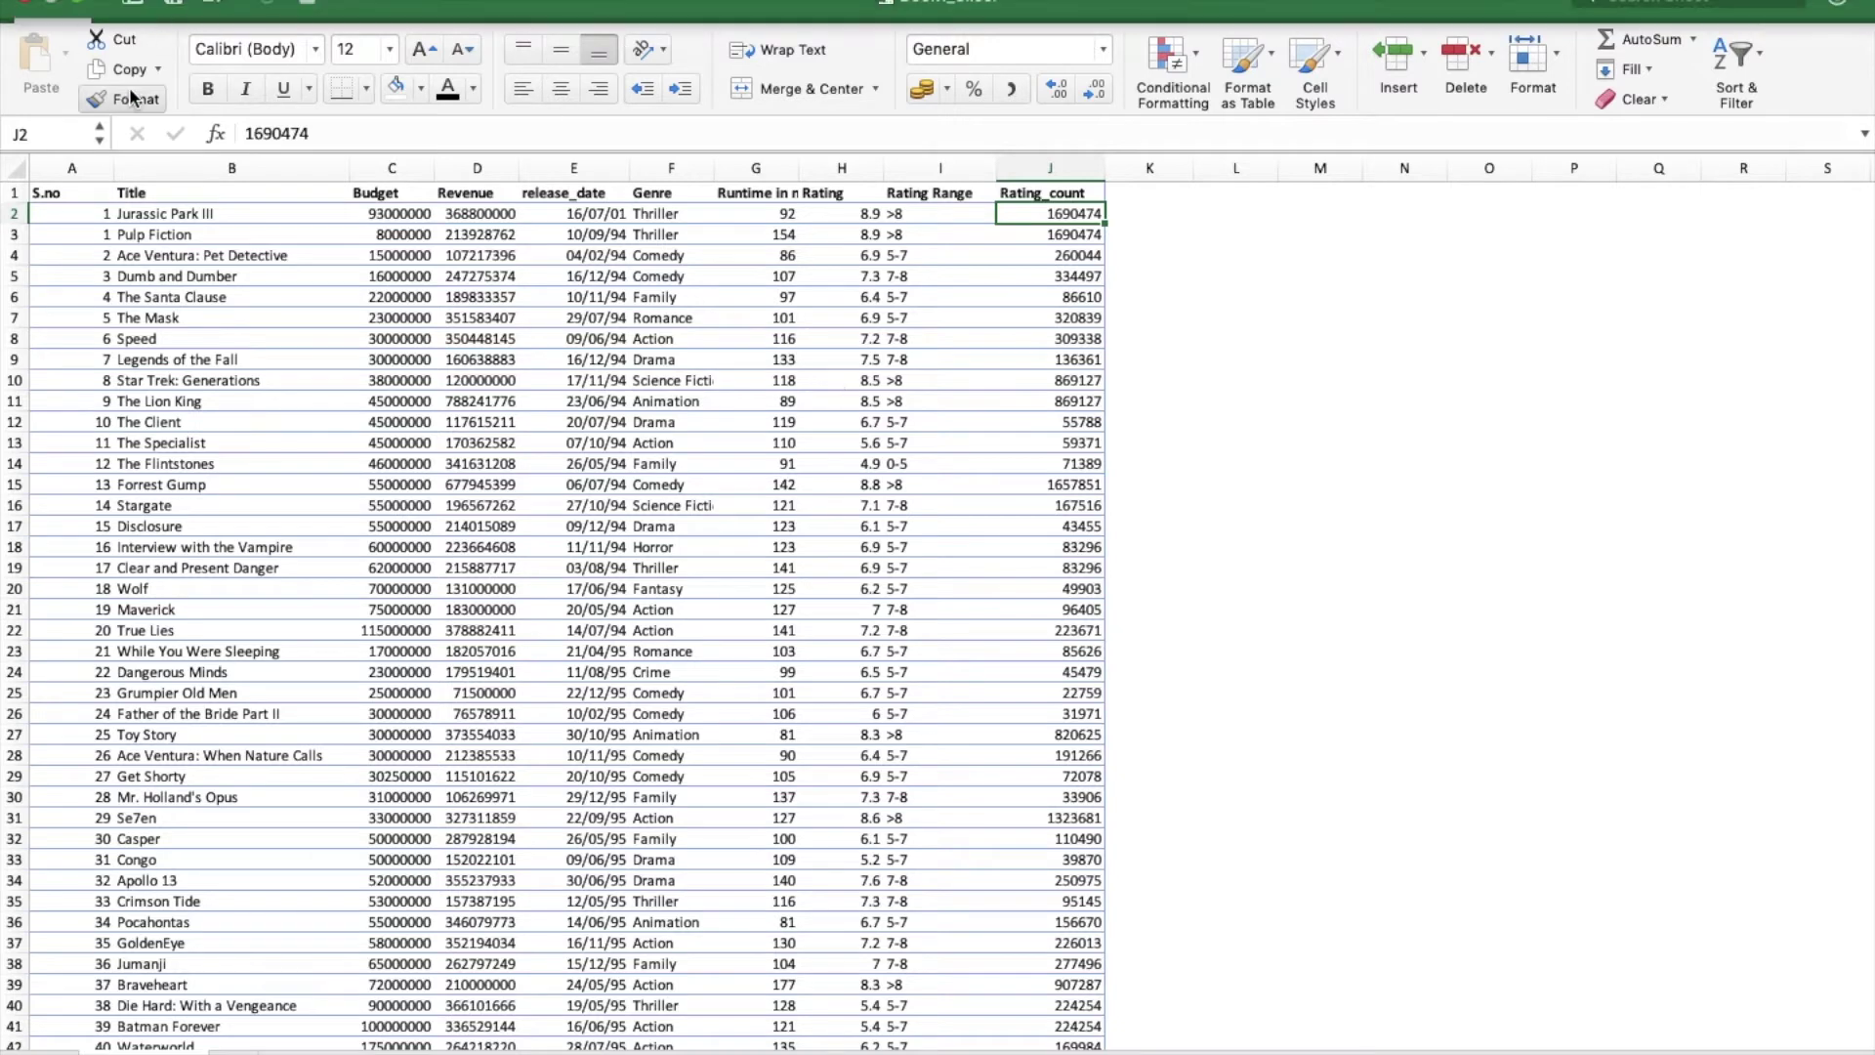
- Create a PivotTable on a new worksheet from the range Masterdata!$A$1:$J$103
click(141, 13)
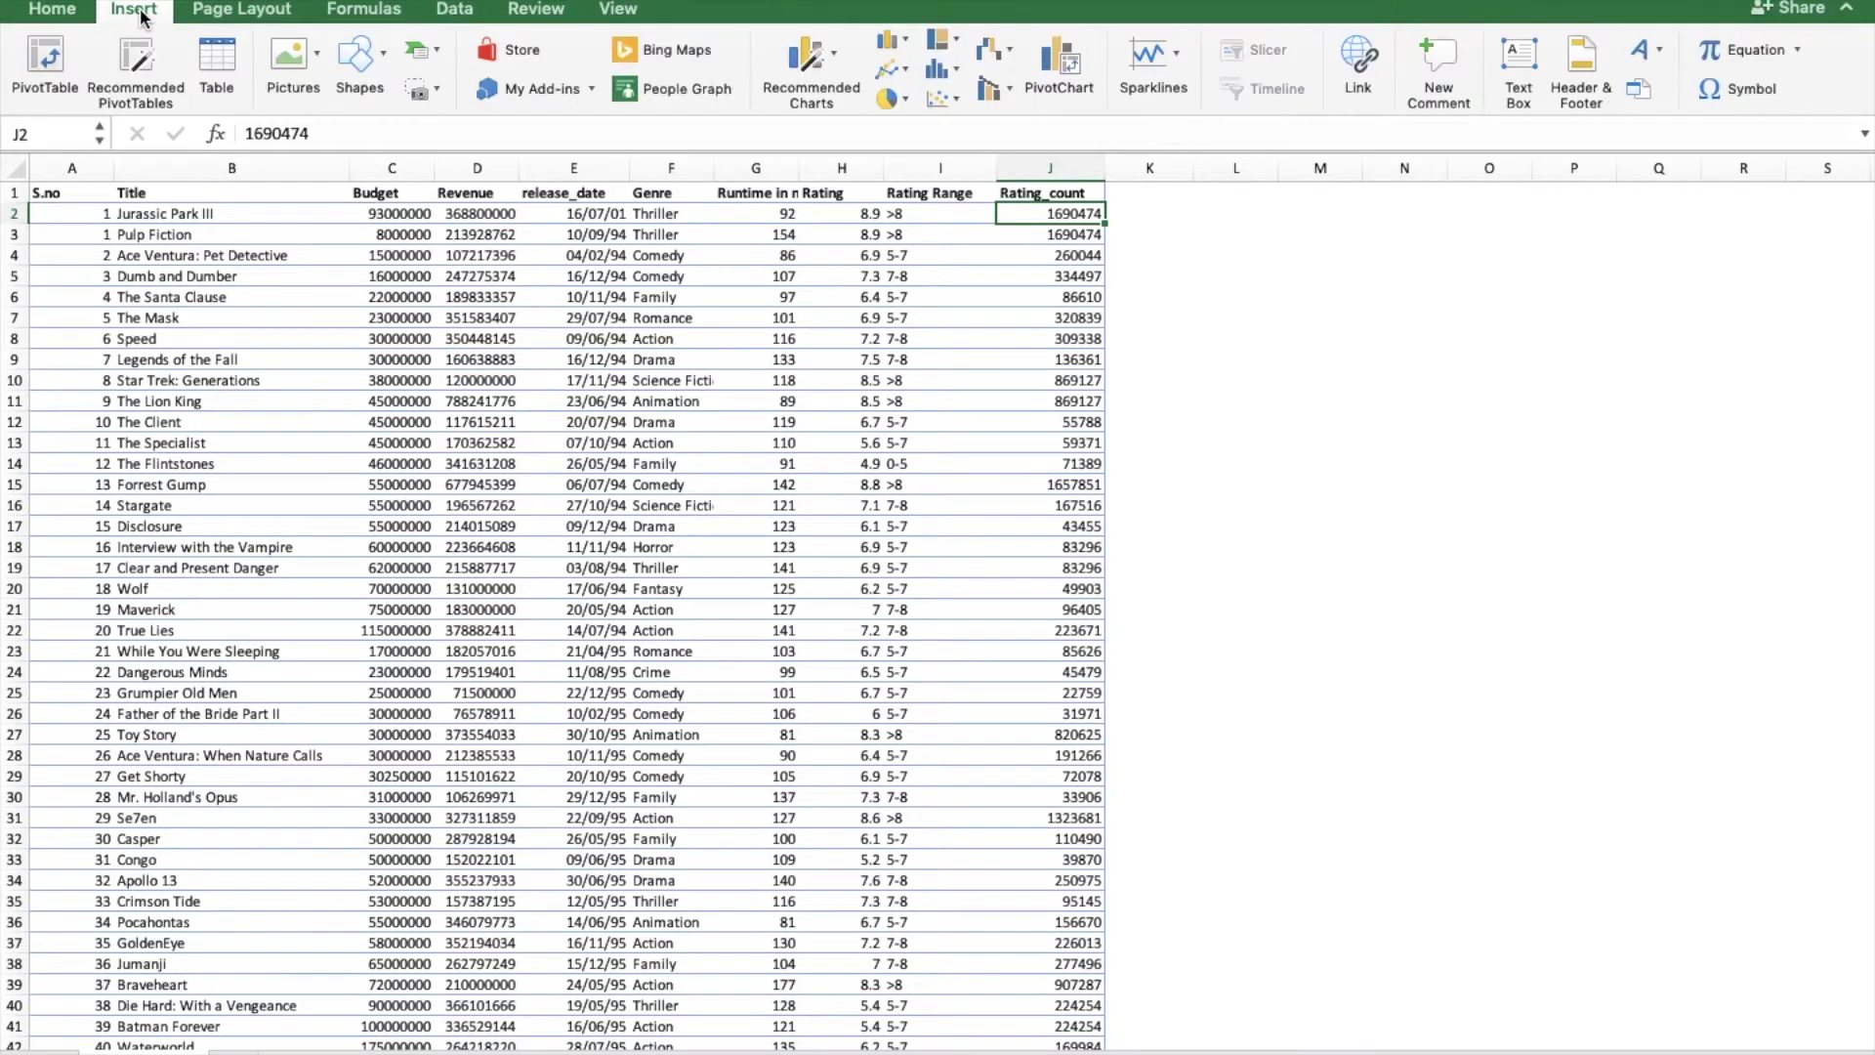
click(93, 257)
click(45, 56)
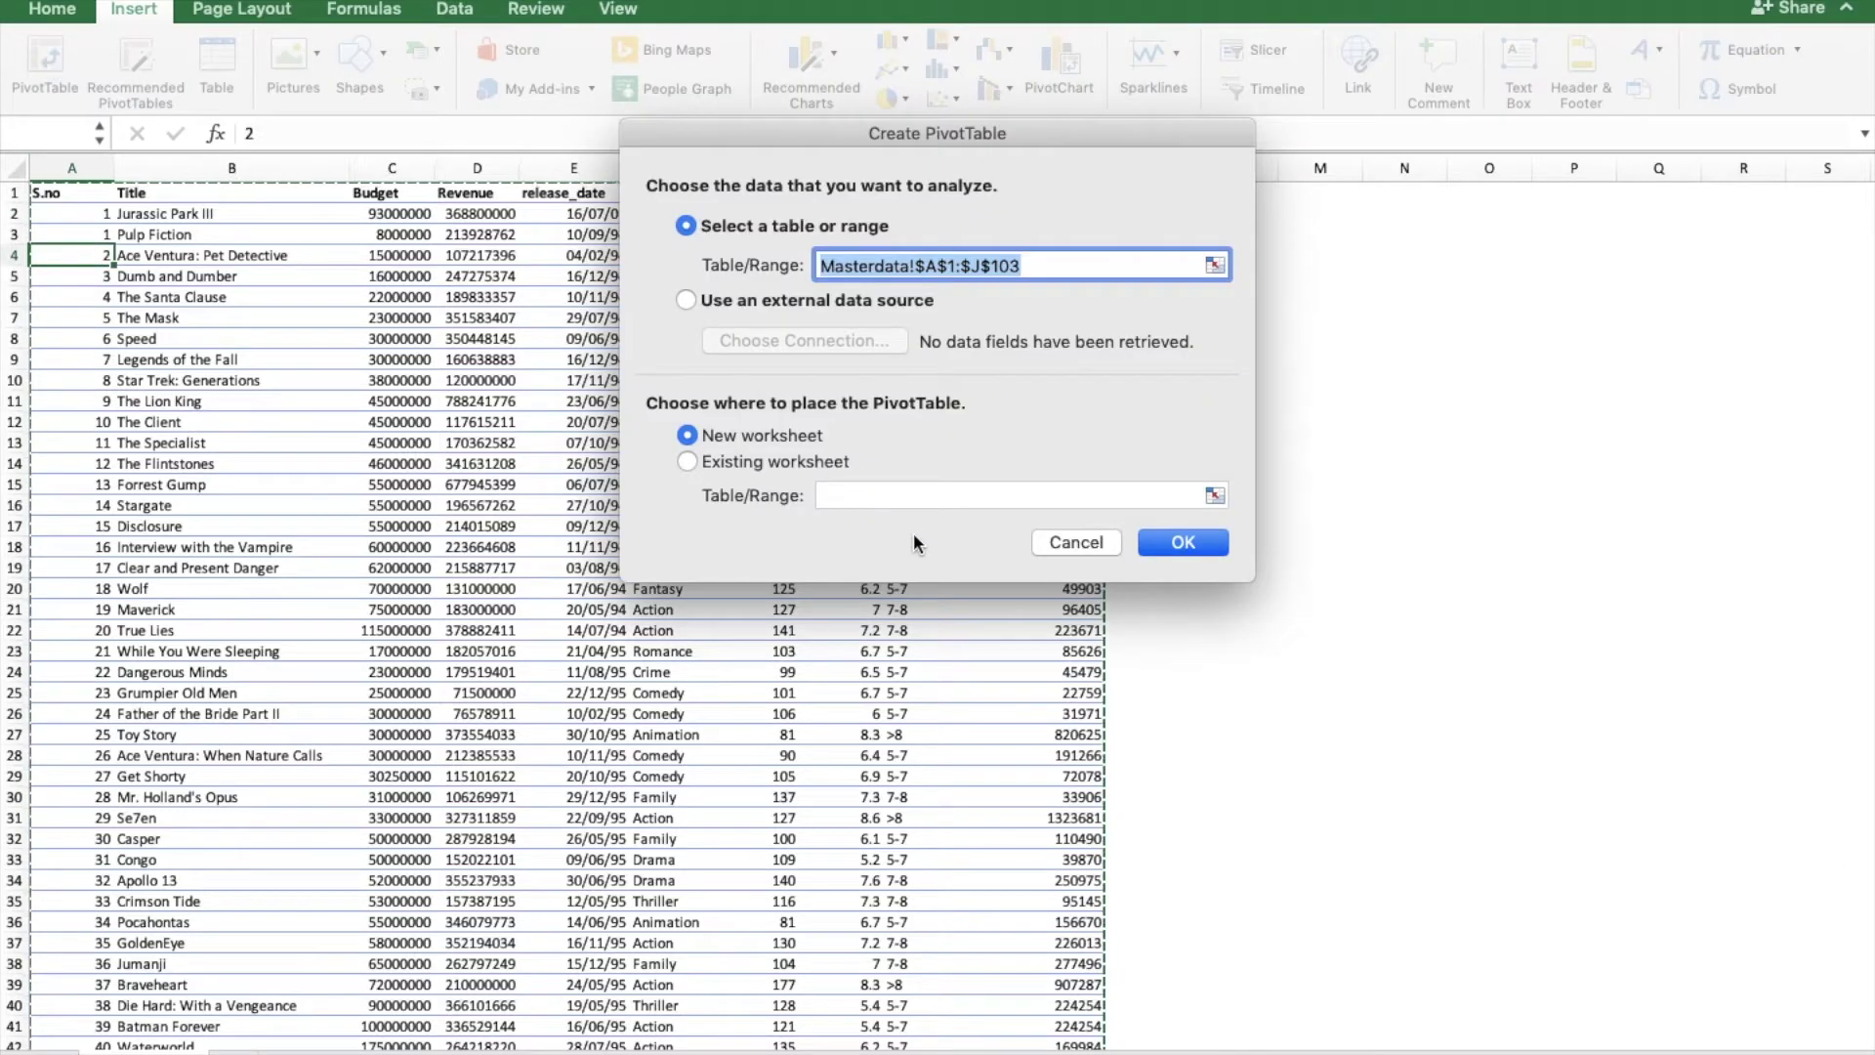
click(1185, 544)
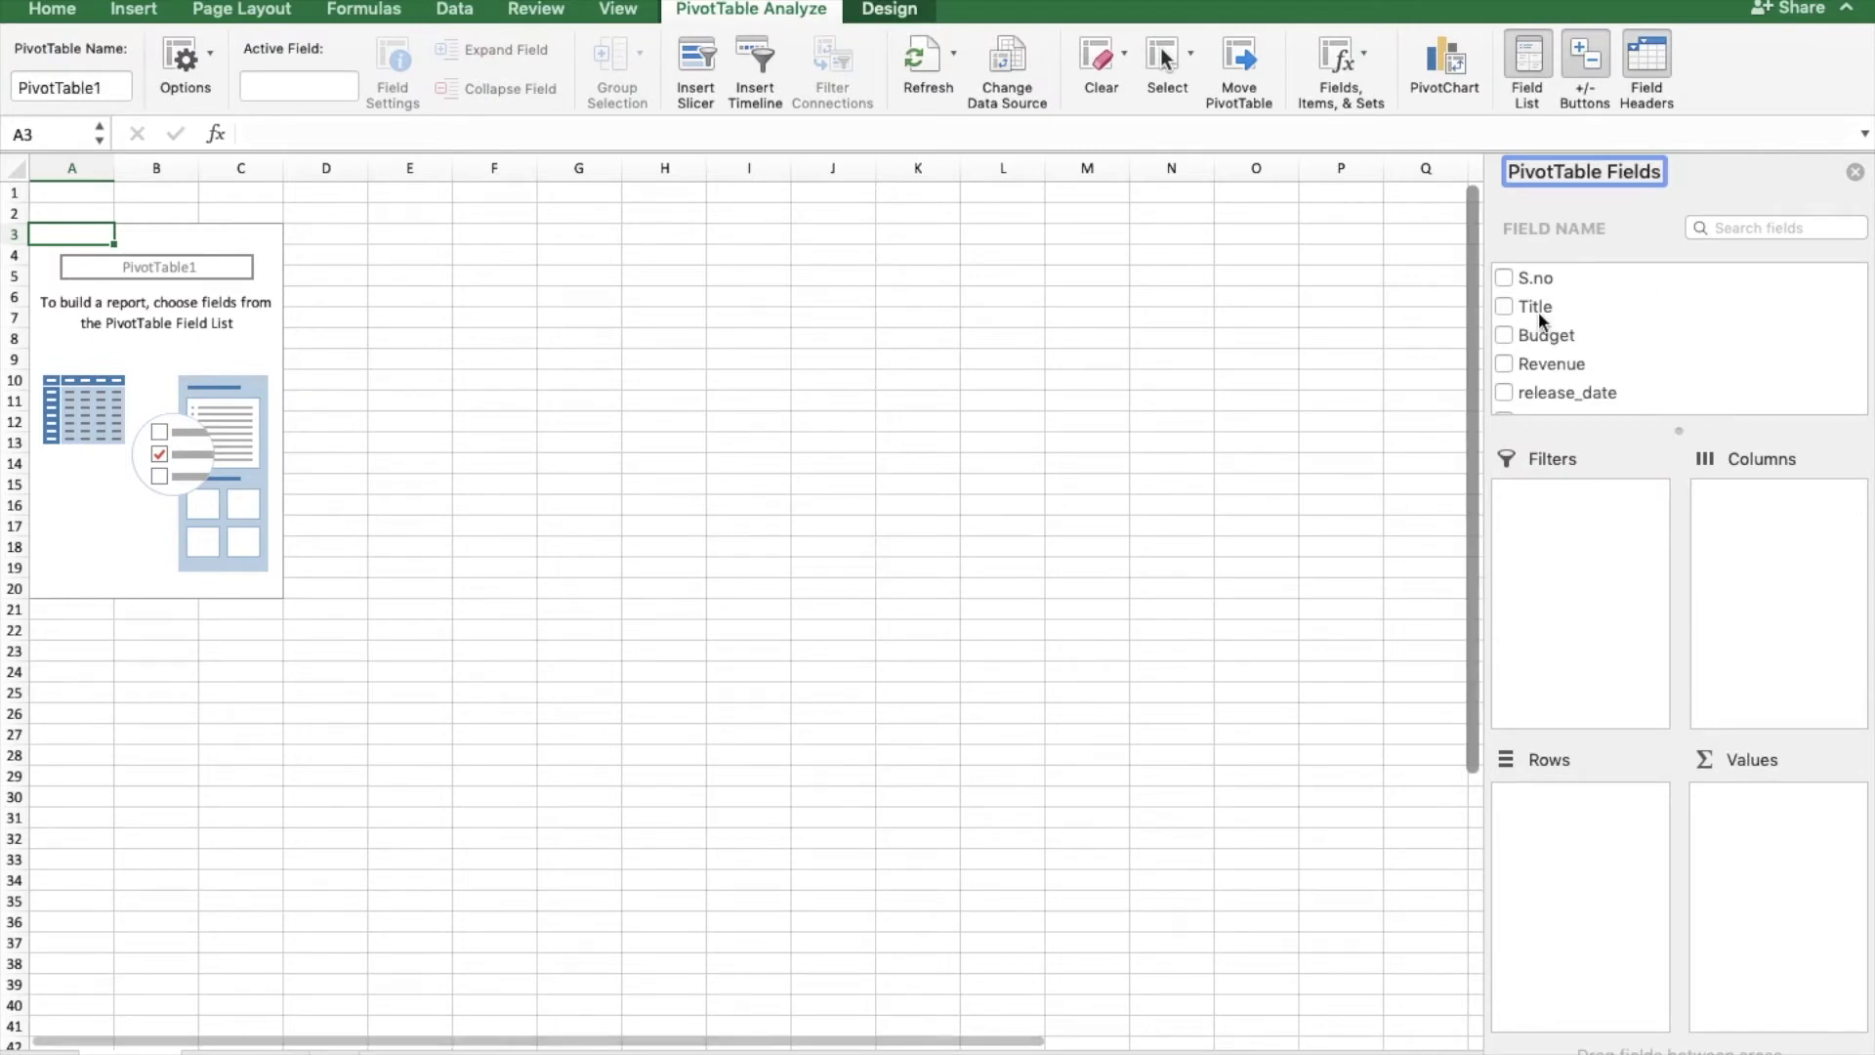
- Add Title to the PivotTable's rows, with Budget and Revenue as summed values
drag(1531, 313, 1601, 825)
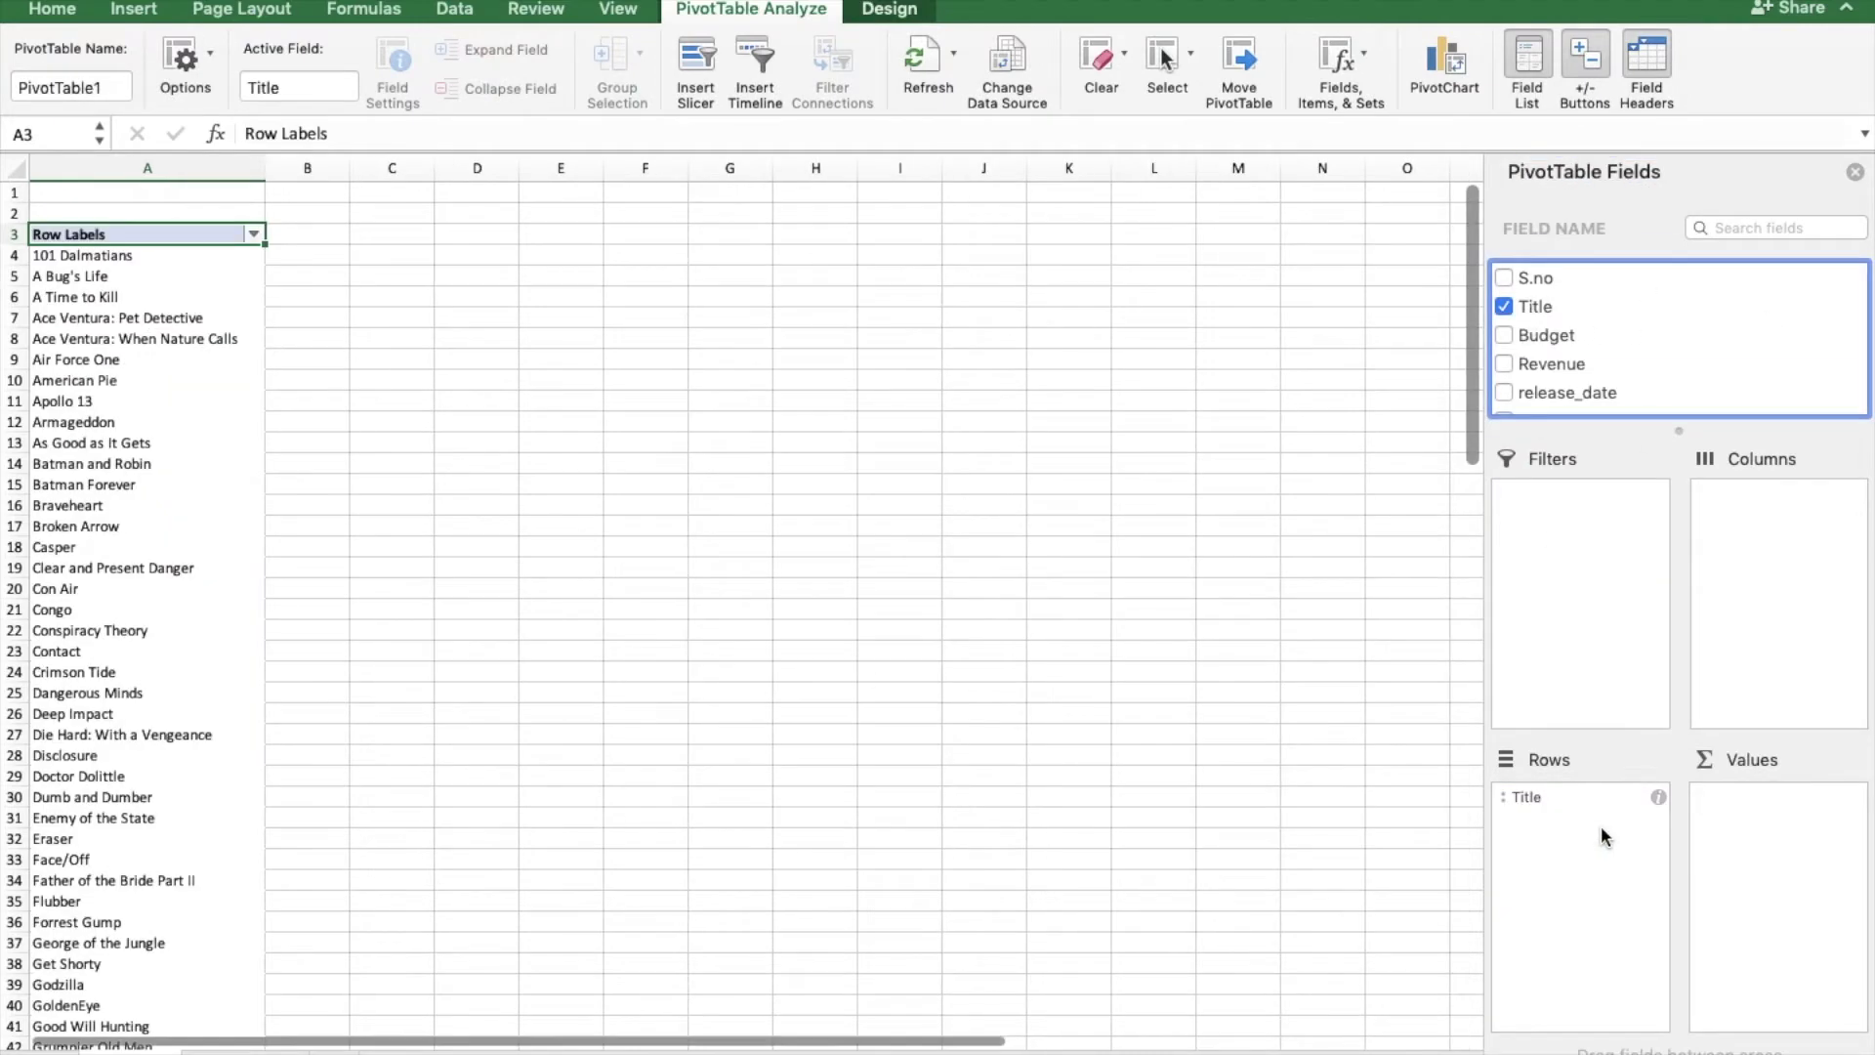
scroll(1615, 396, down, 4)
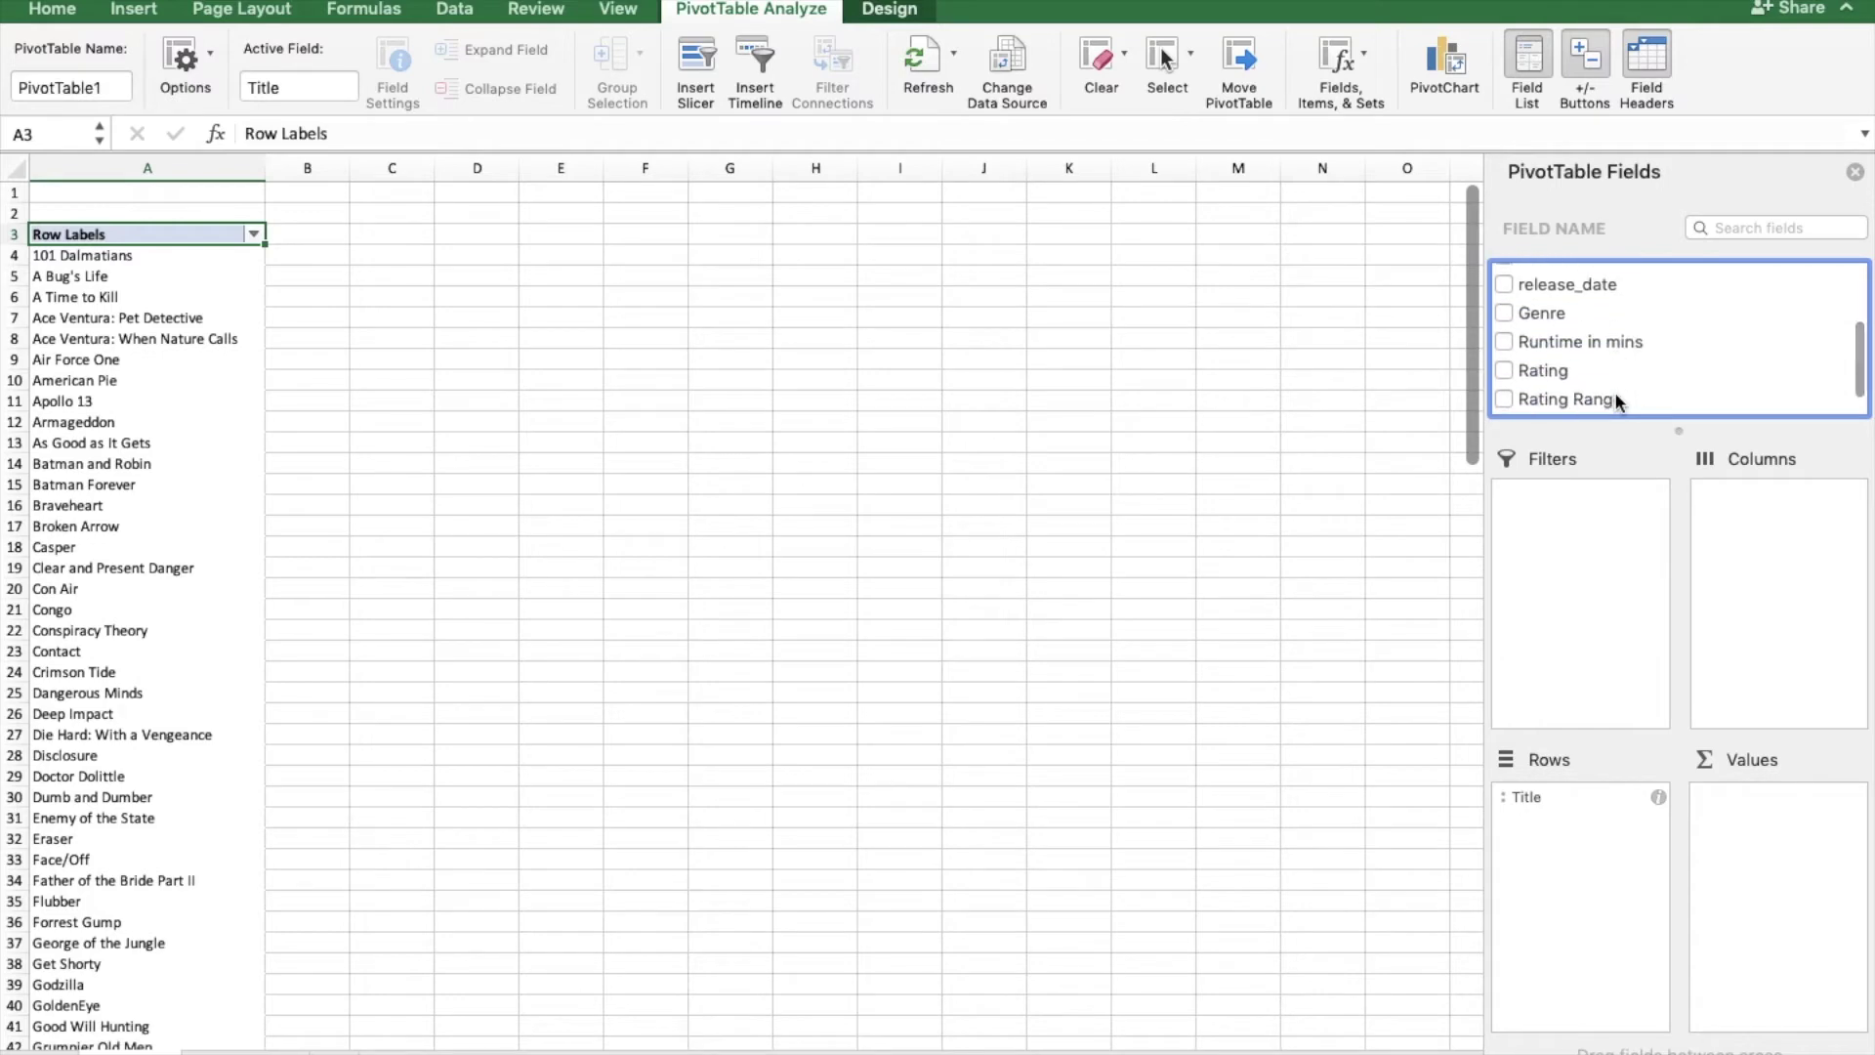
scroll(1615, 396, up, 3)
scroll(1617, 400, up, 1)
click(1505, 319)
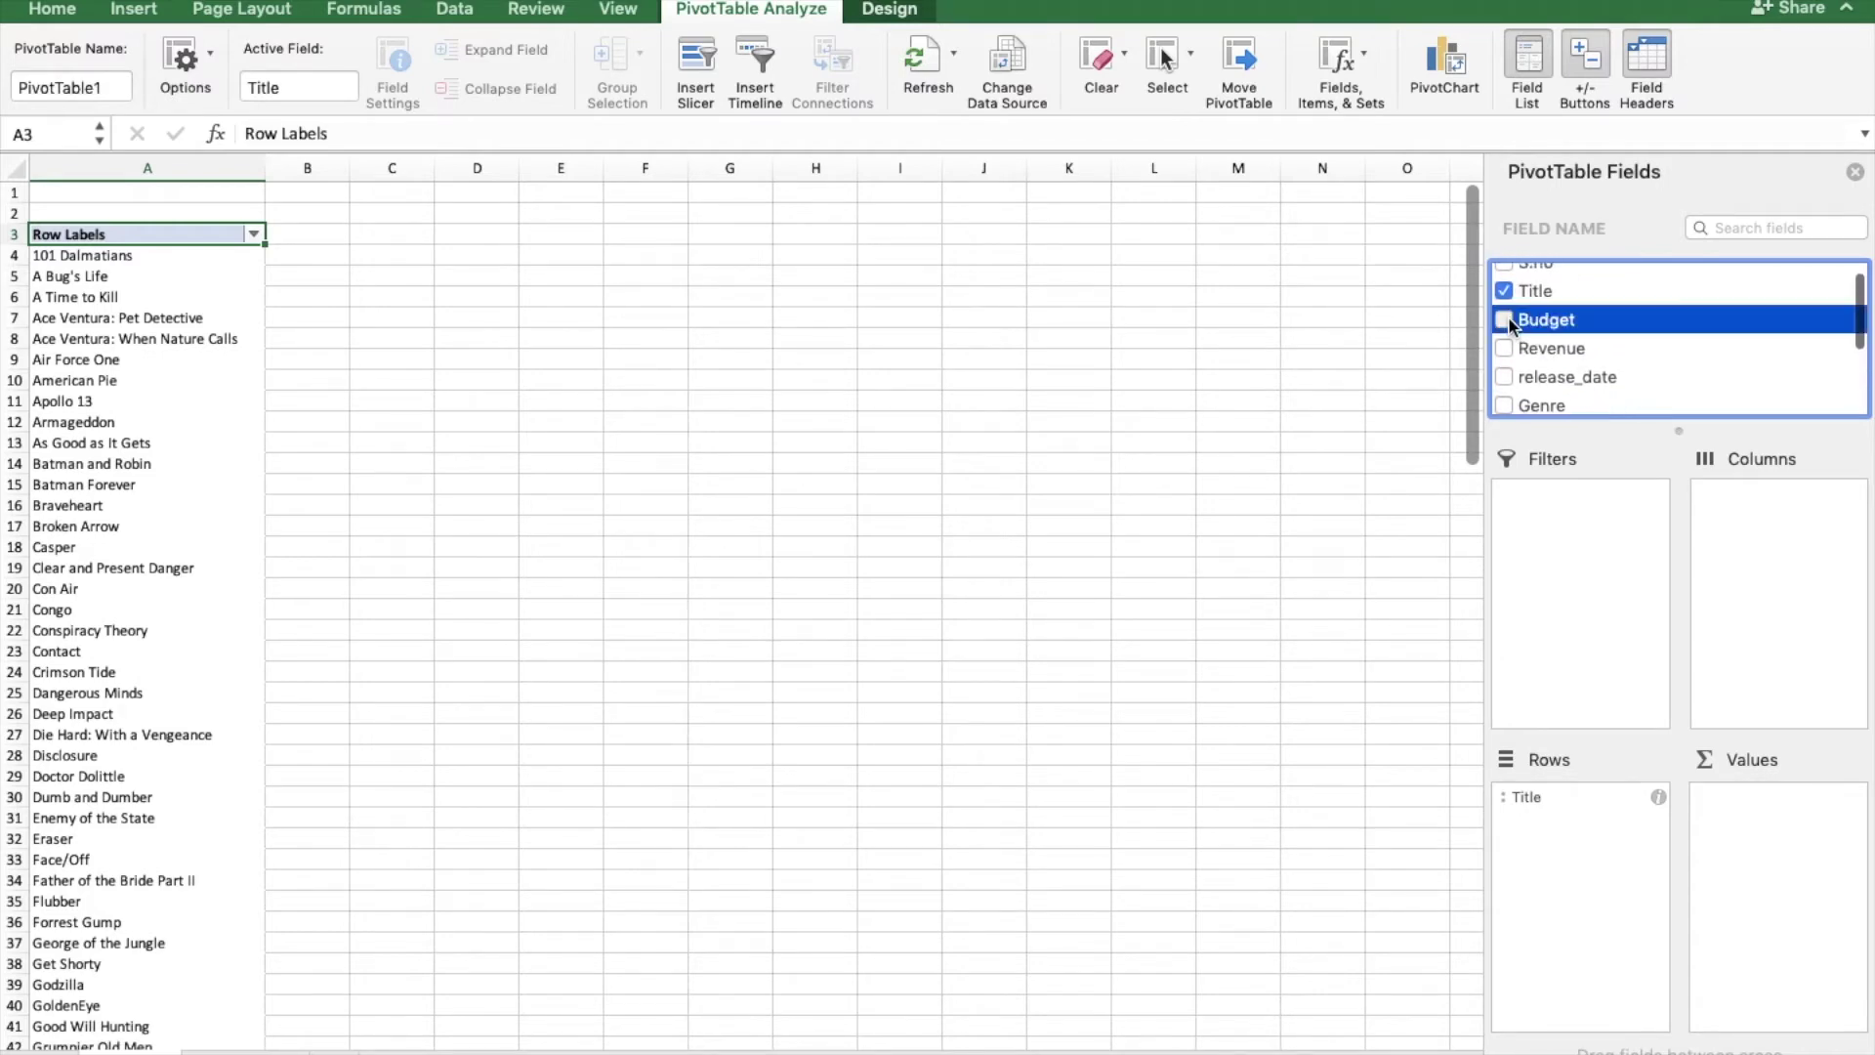
click(1505, 347)
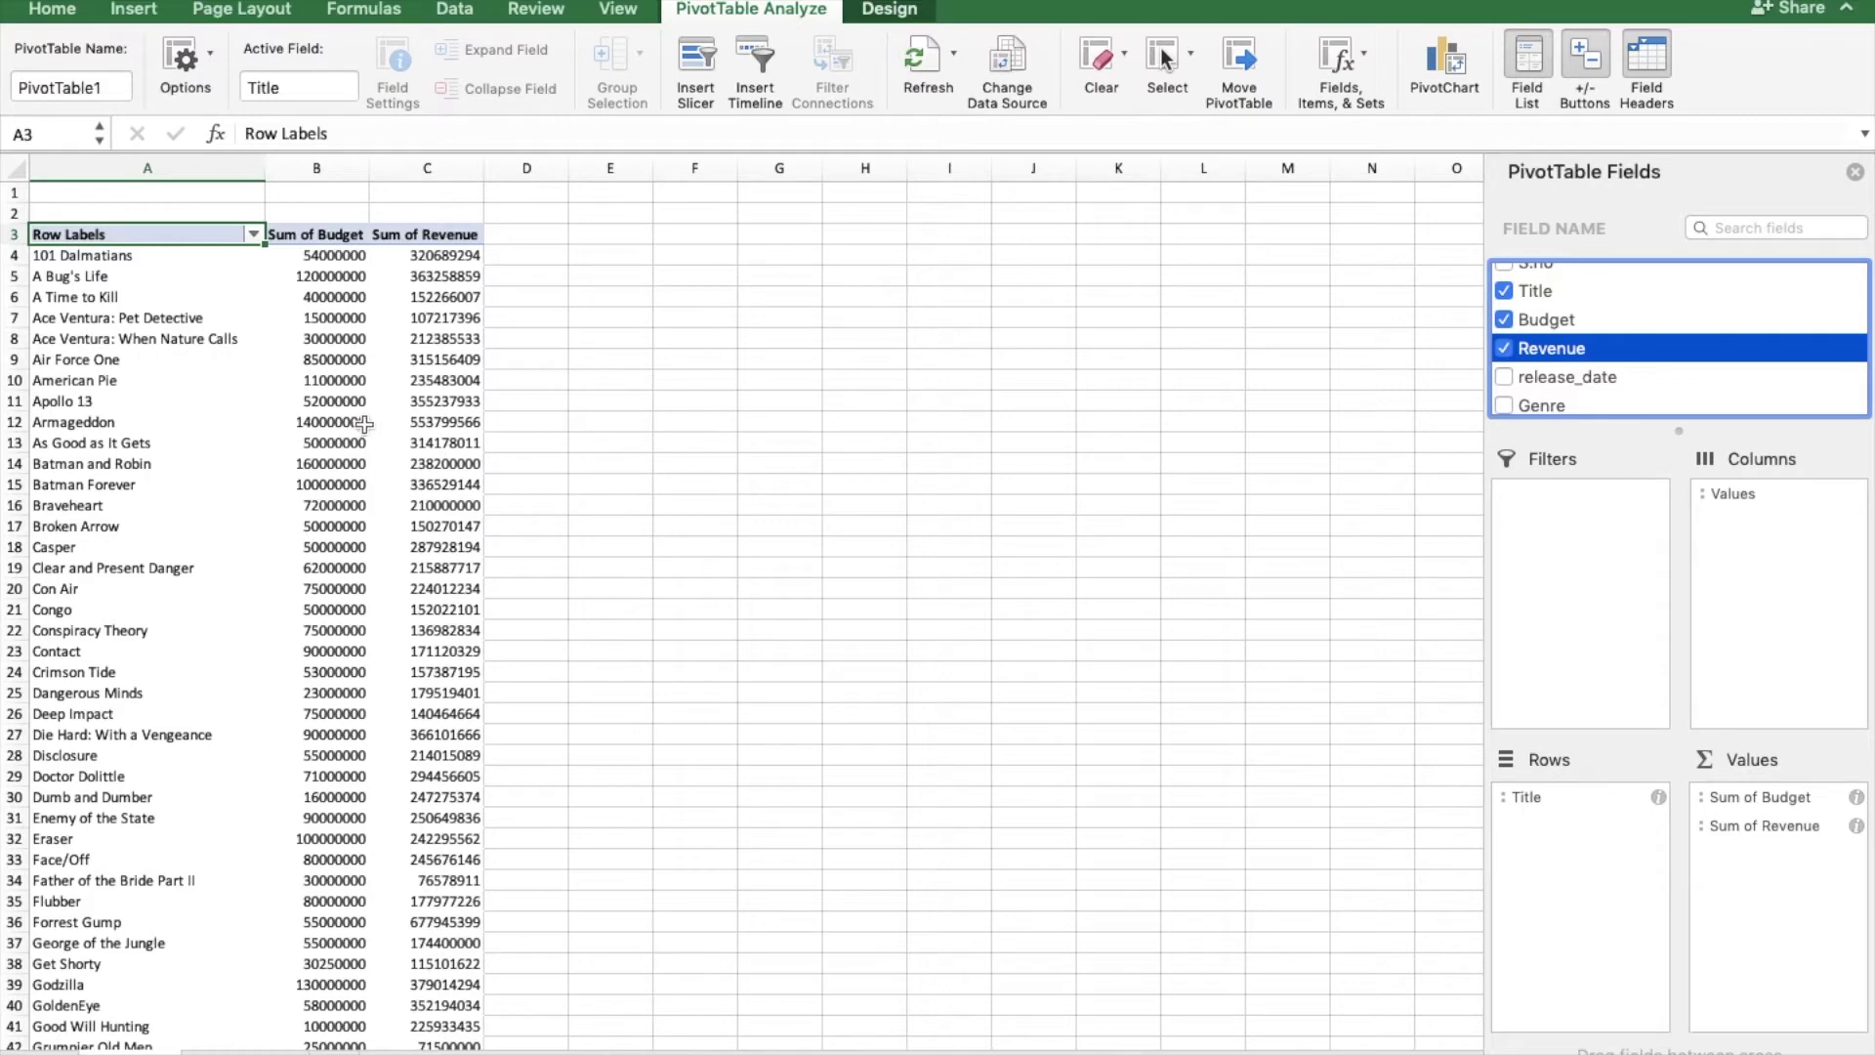
- Remove the Budget and Revenue fields from the pivot table, keeping only Title in the rows
click(1504, 320)
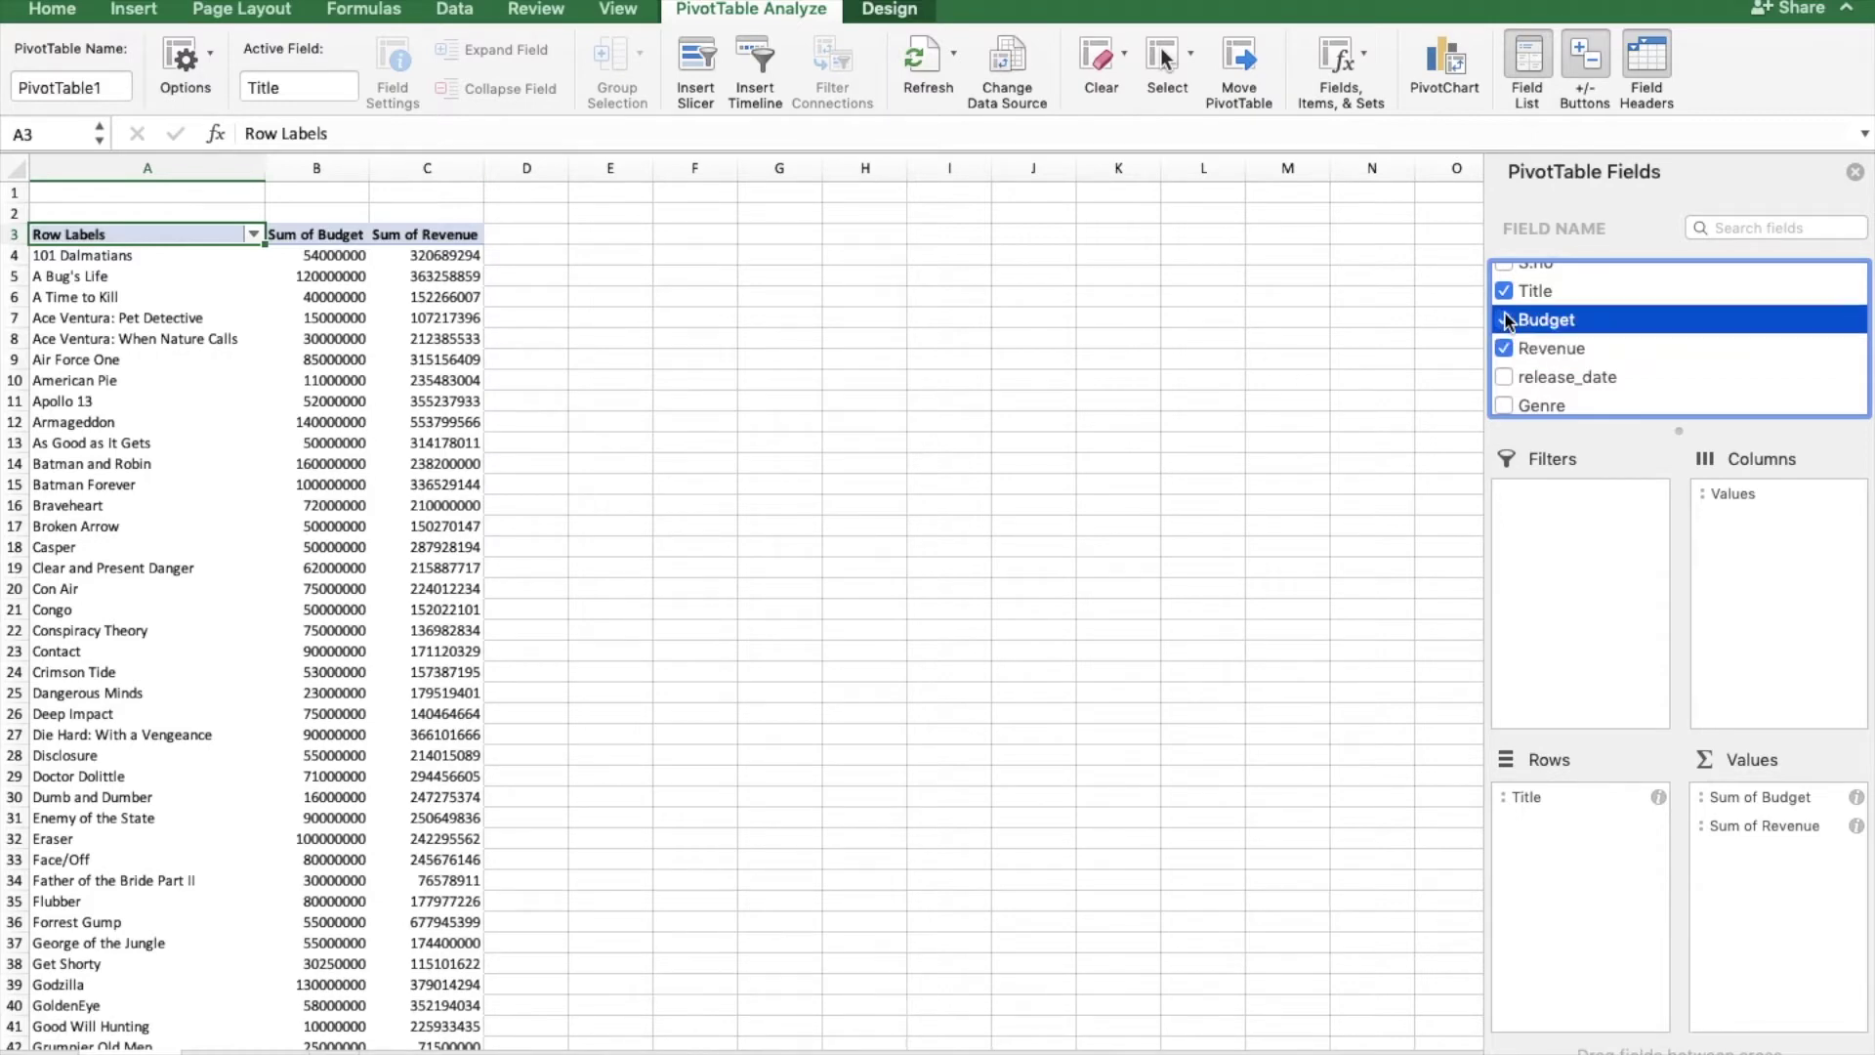
click(1504, 348)
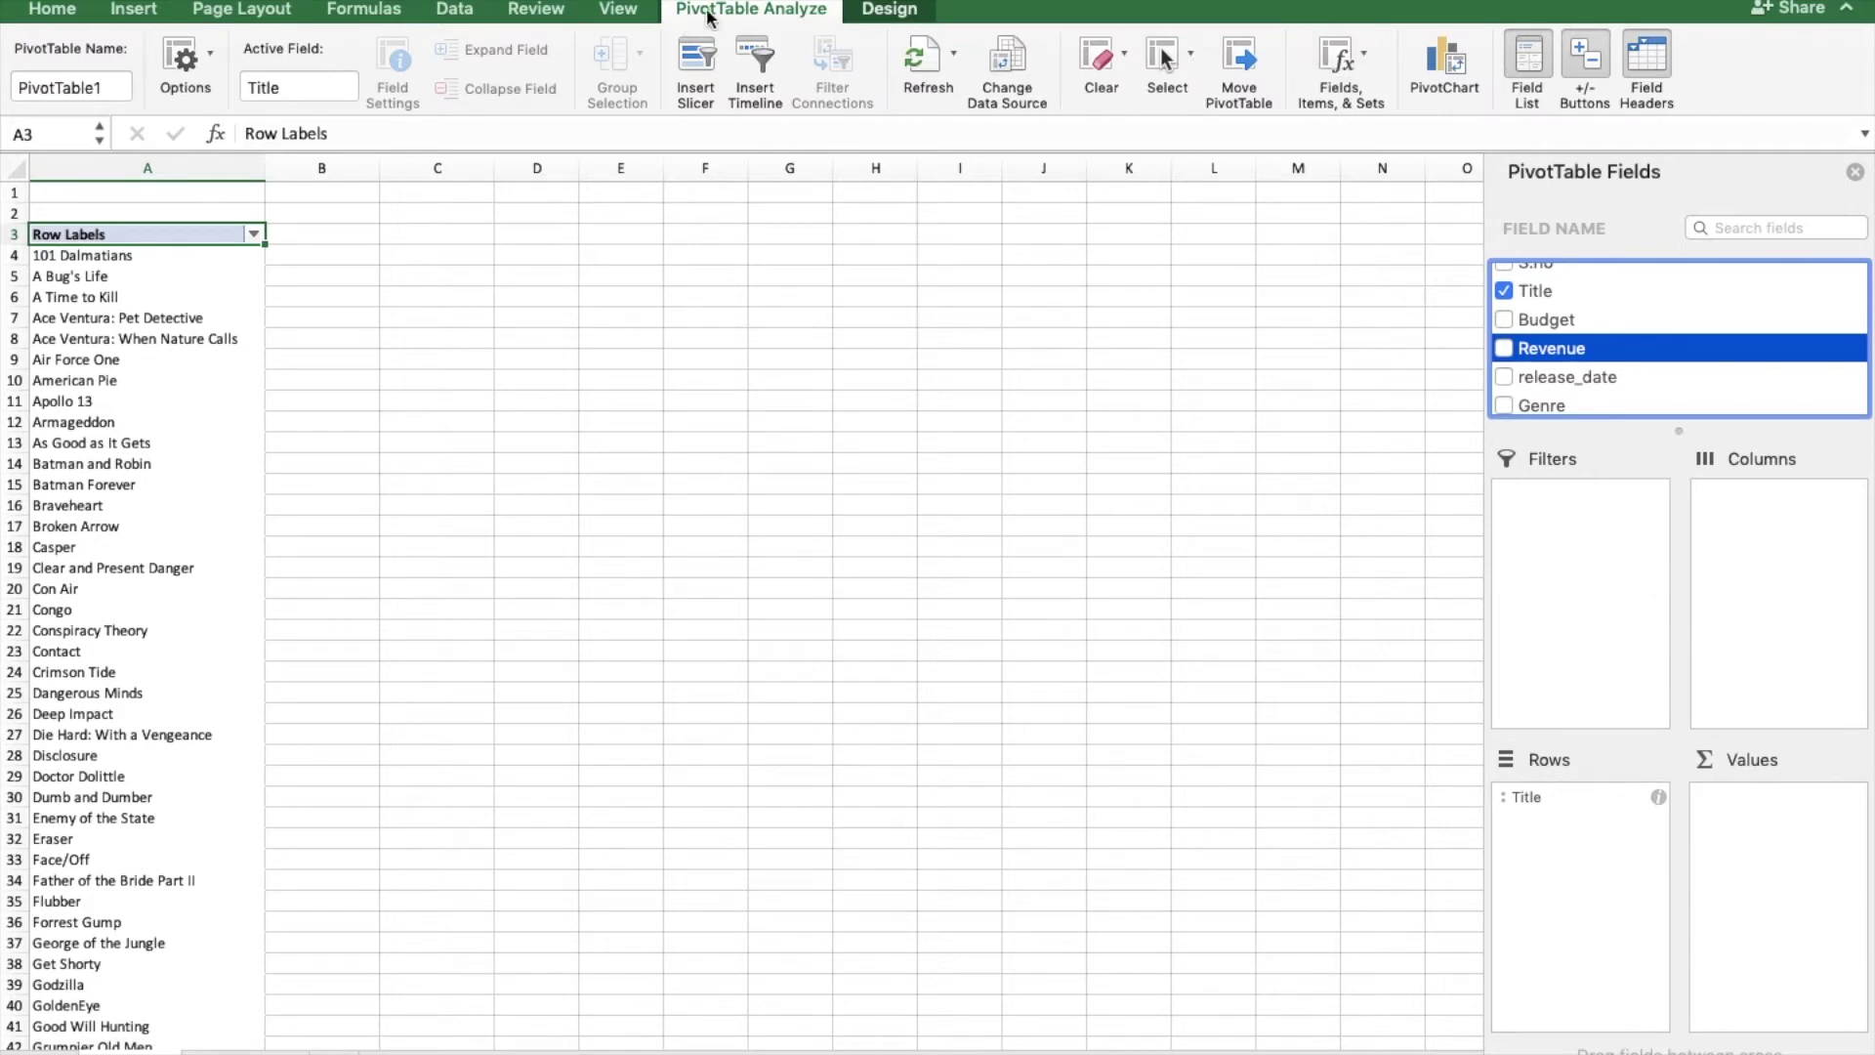
click(387, 313)
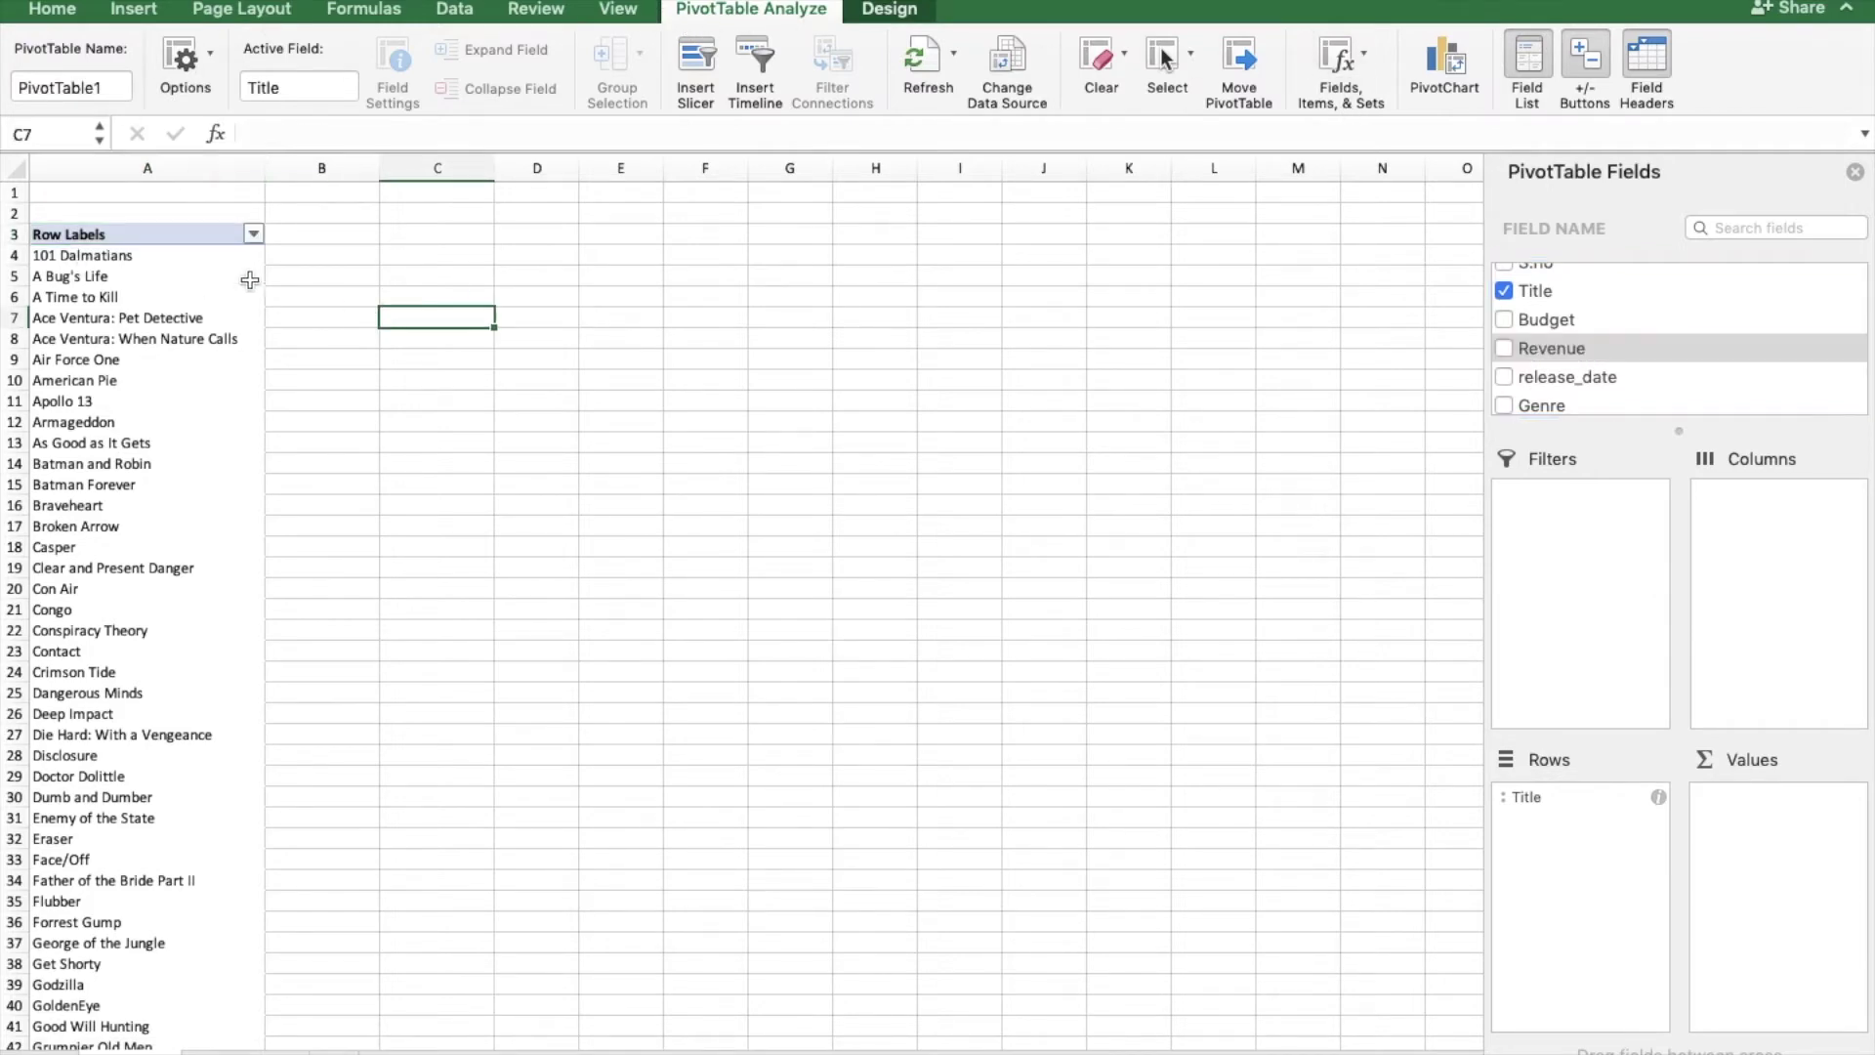
- Add a calculated field named Budget (in cr) to the pivot table with the formula =Budget/10000000
click(155, 401)
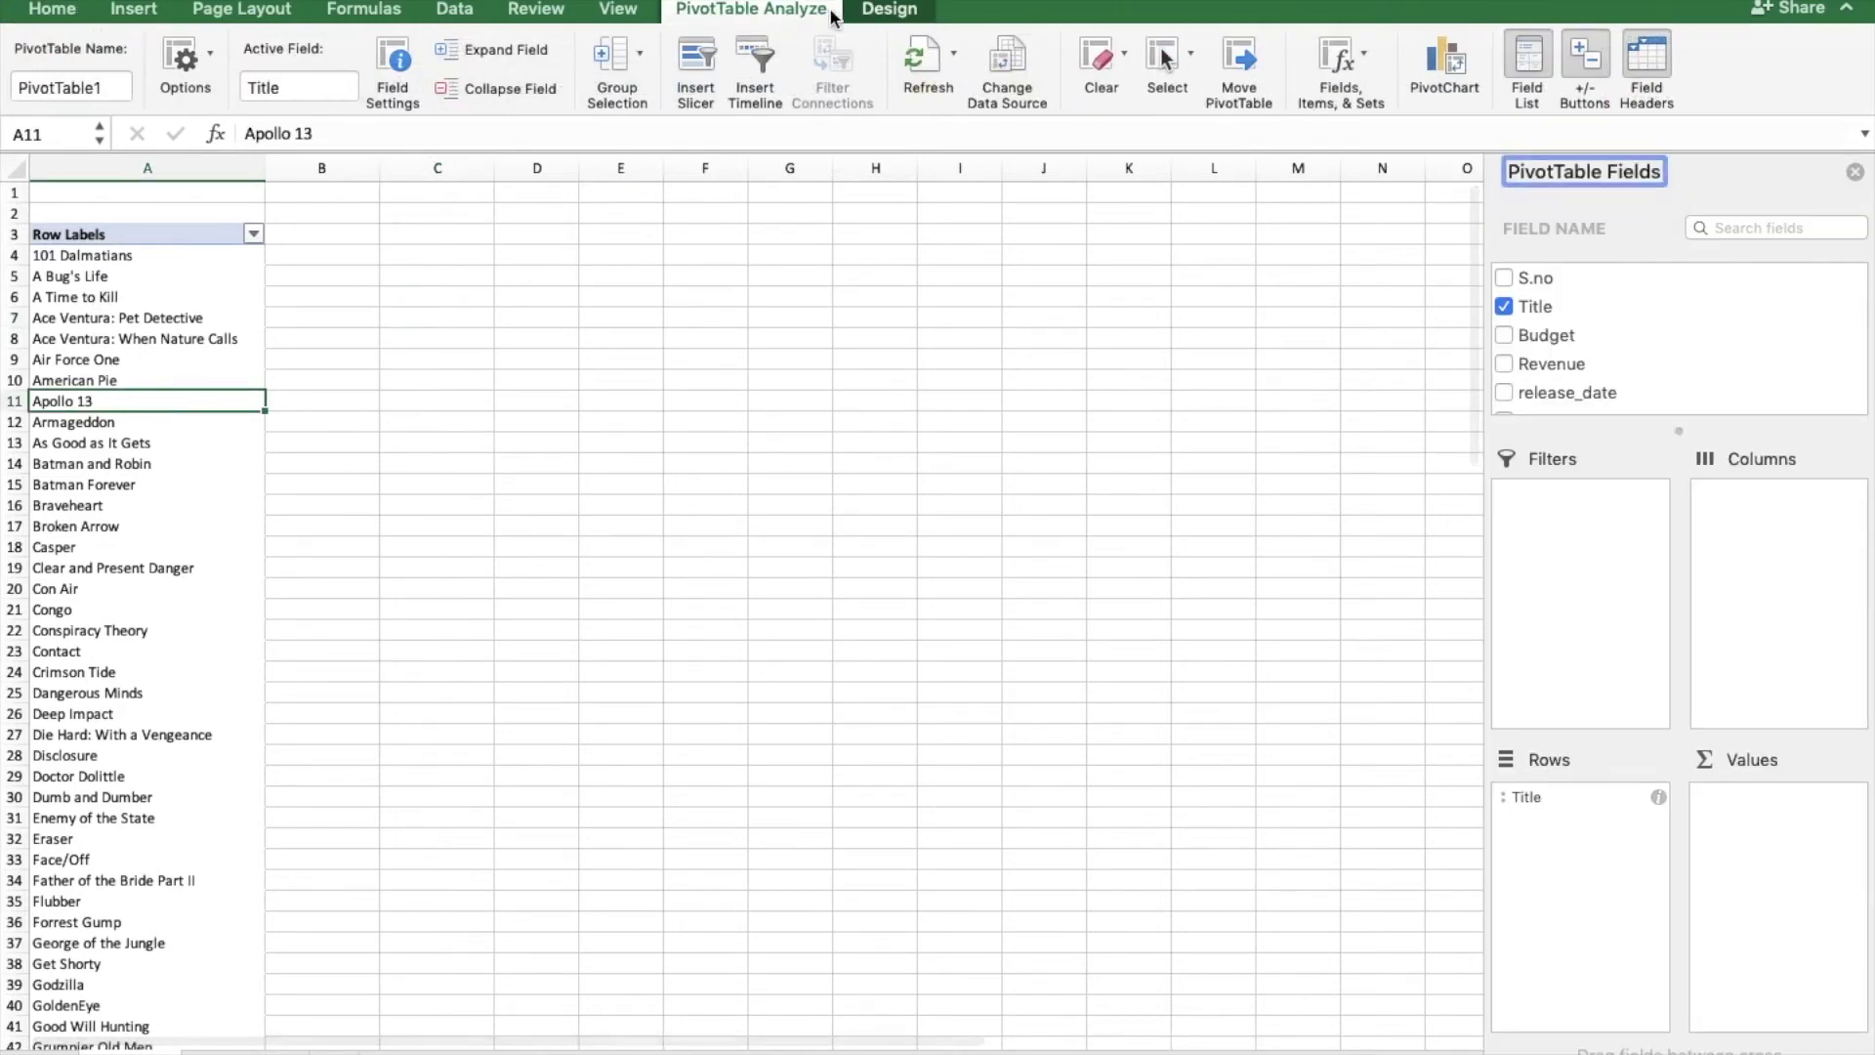
click(1366, 58)
click(1383, 102)
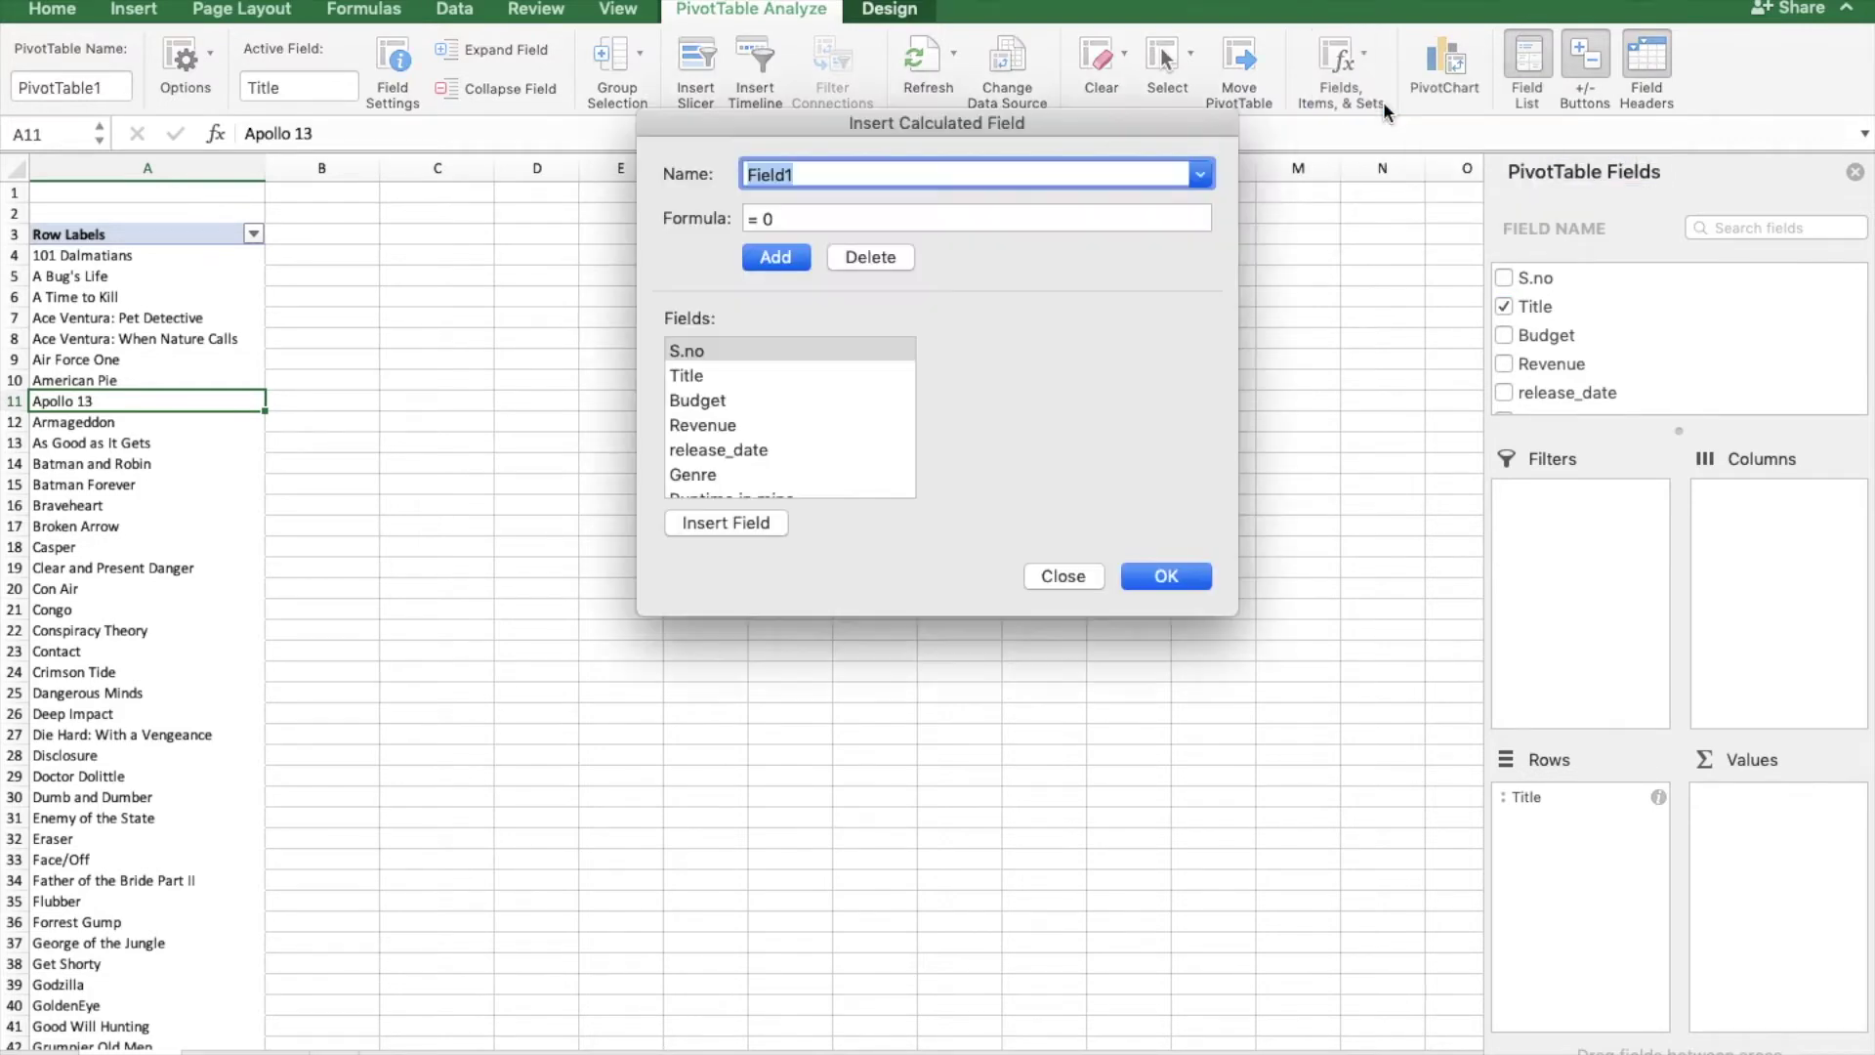
text(Bug)
text(get (in cr)
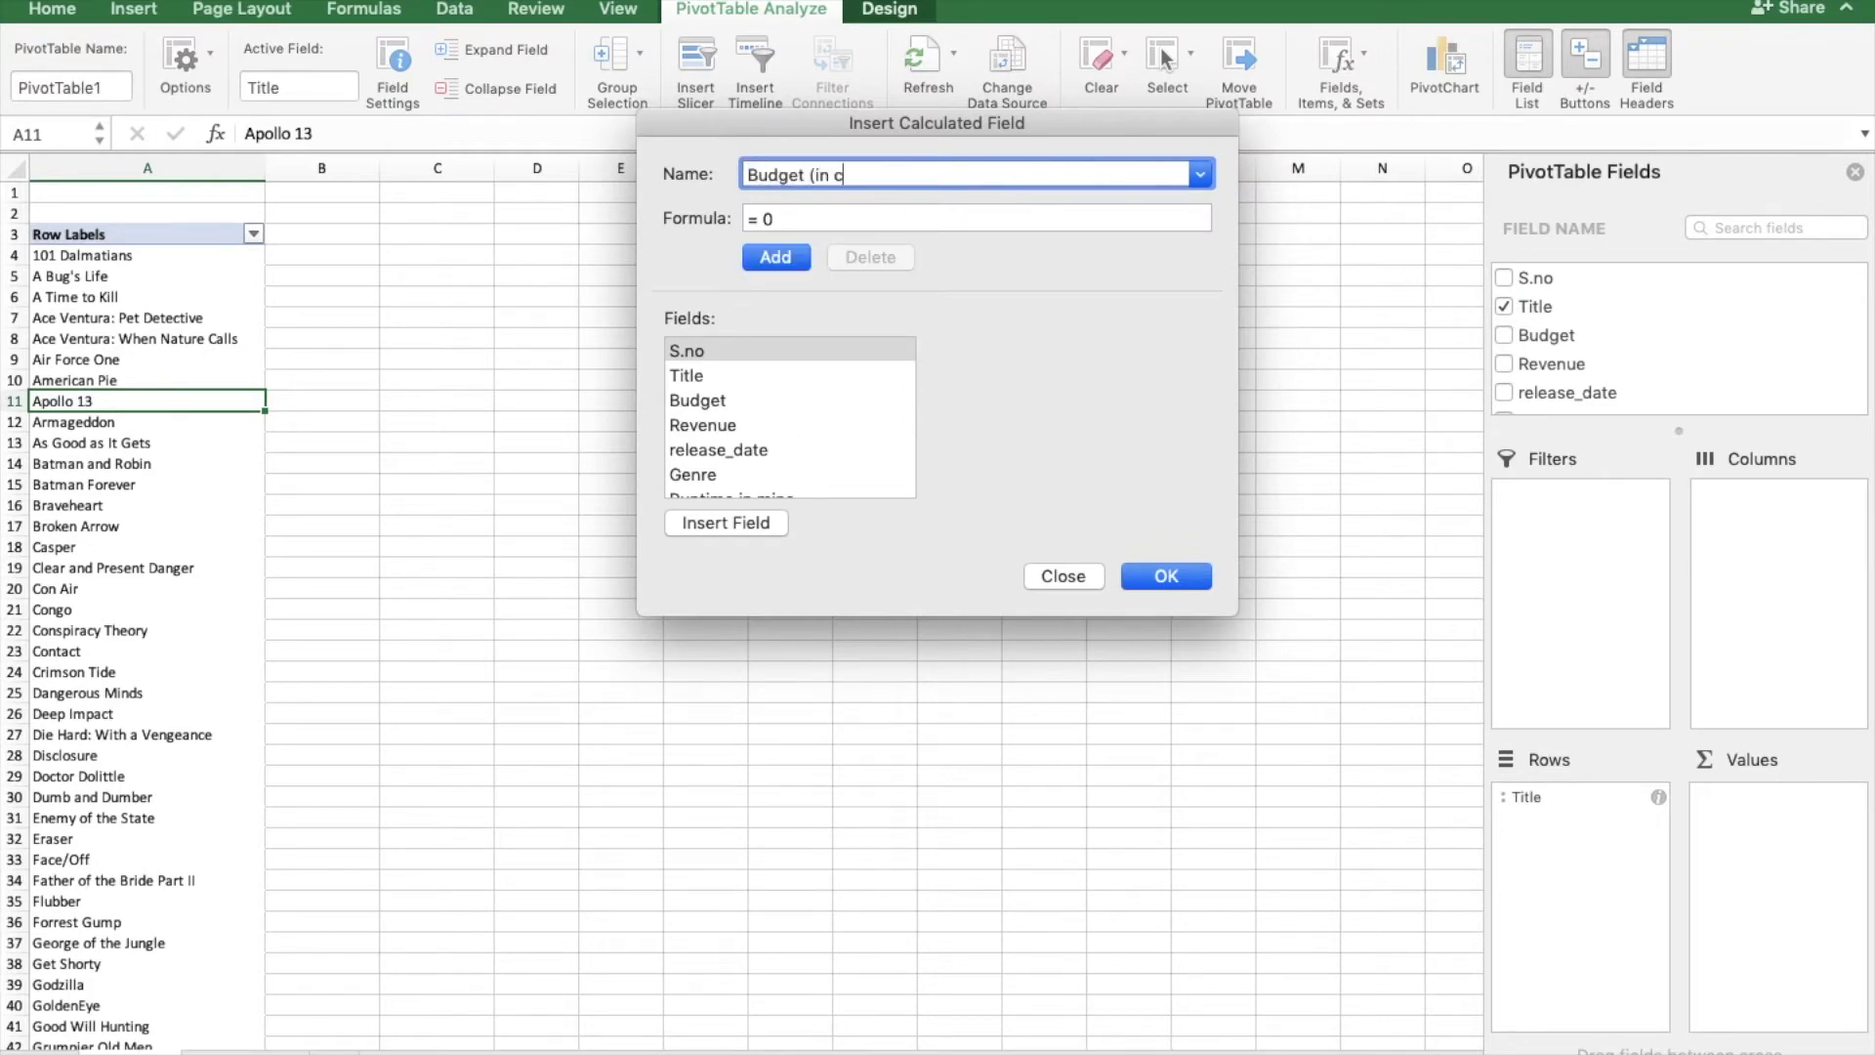
click(718, 405)
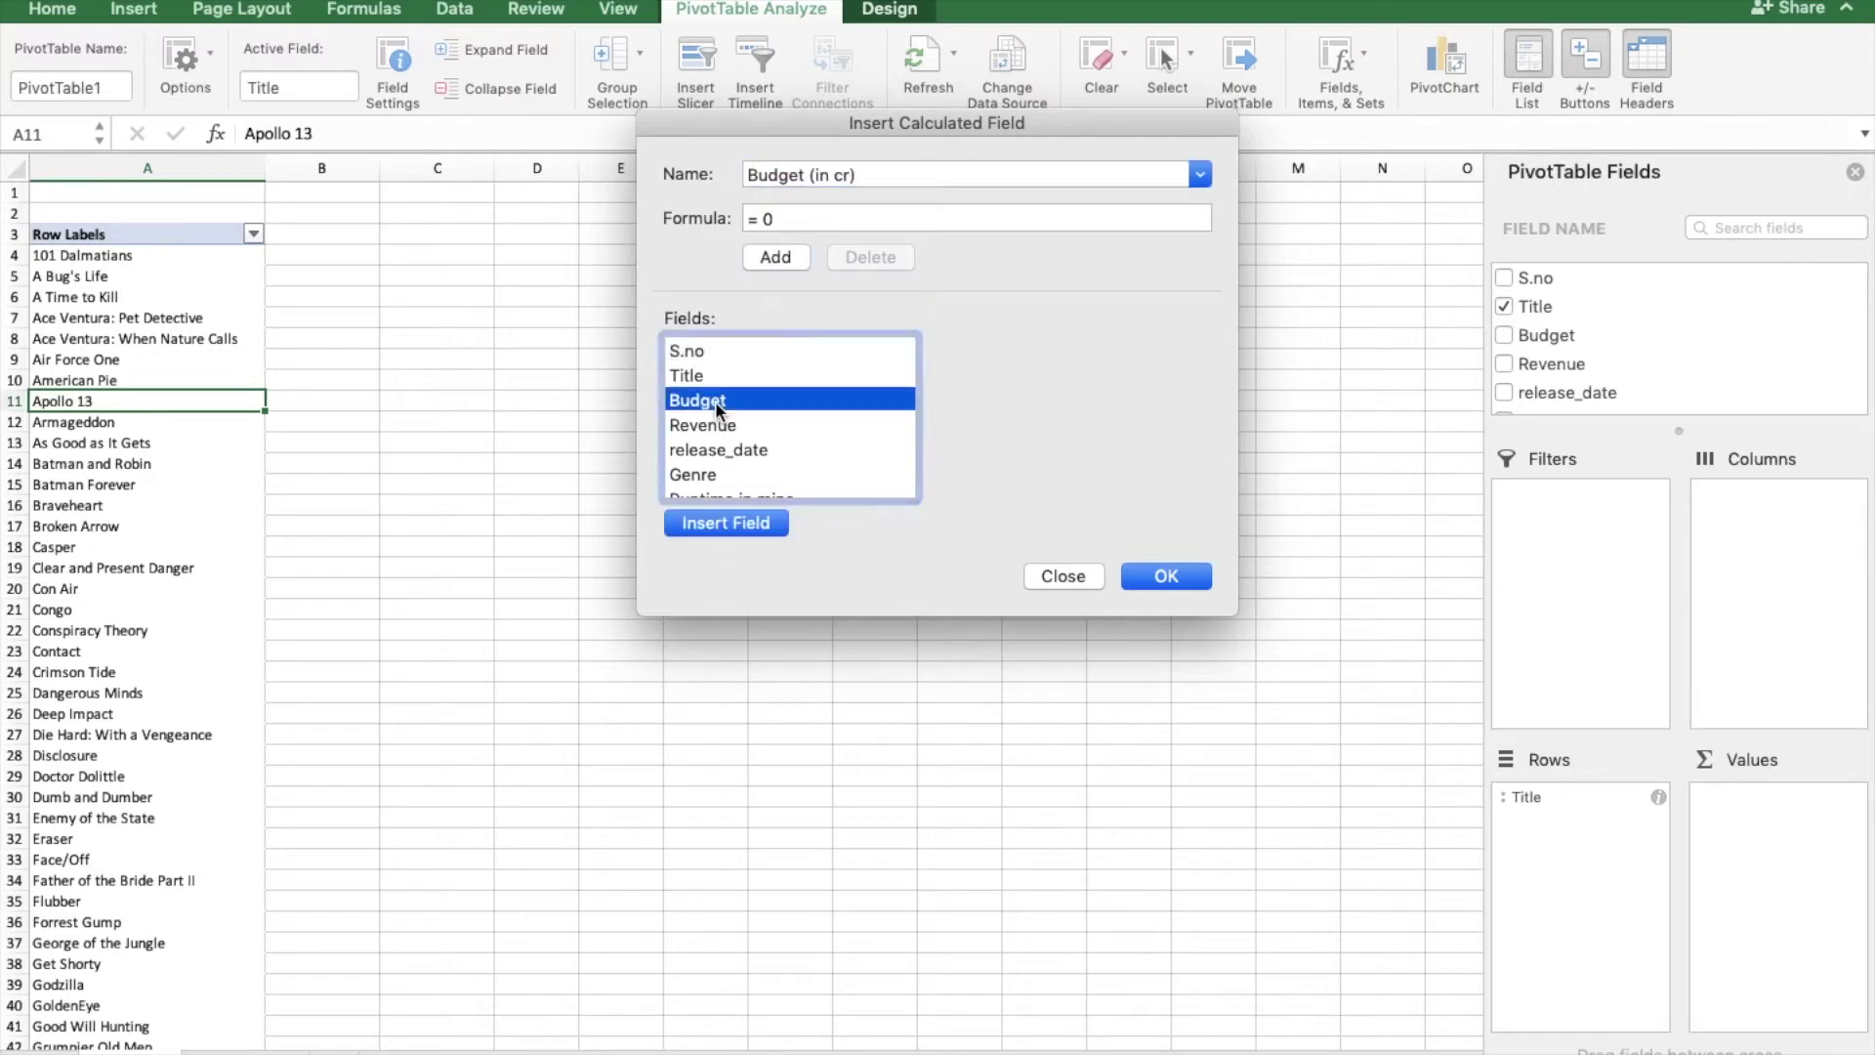
click(713, 522)
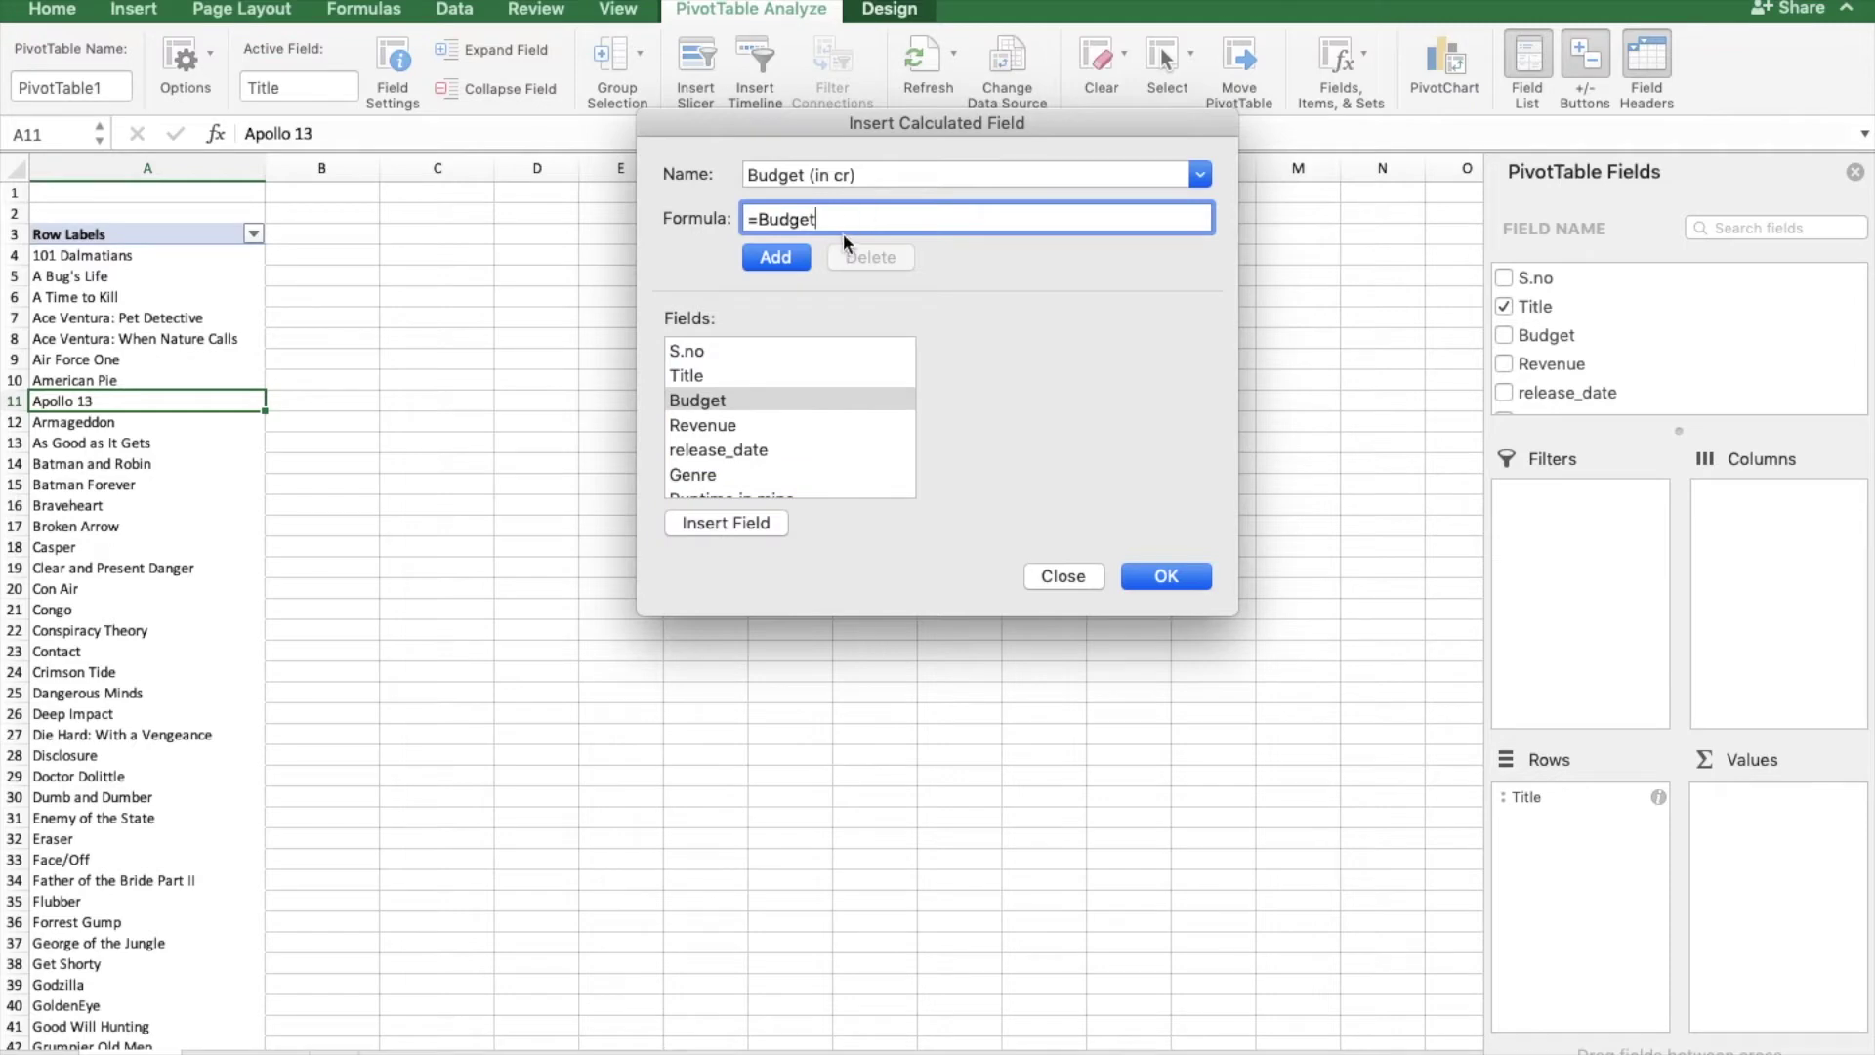
text(/10000)
click(1174, 577)
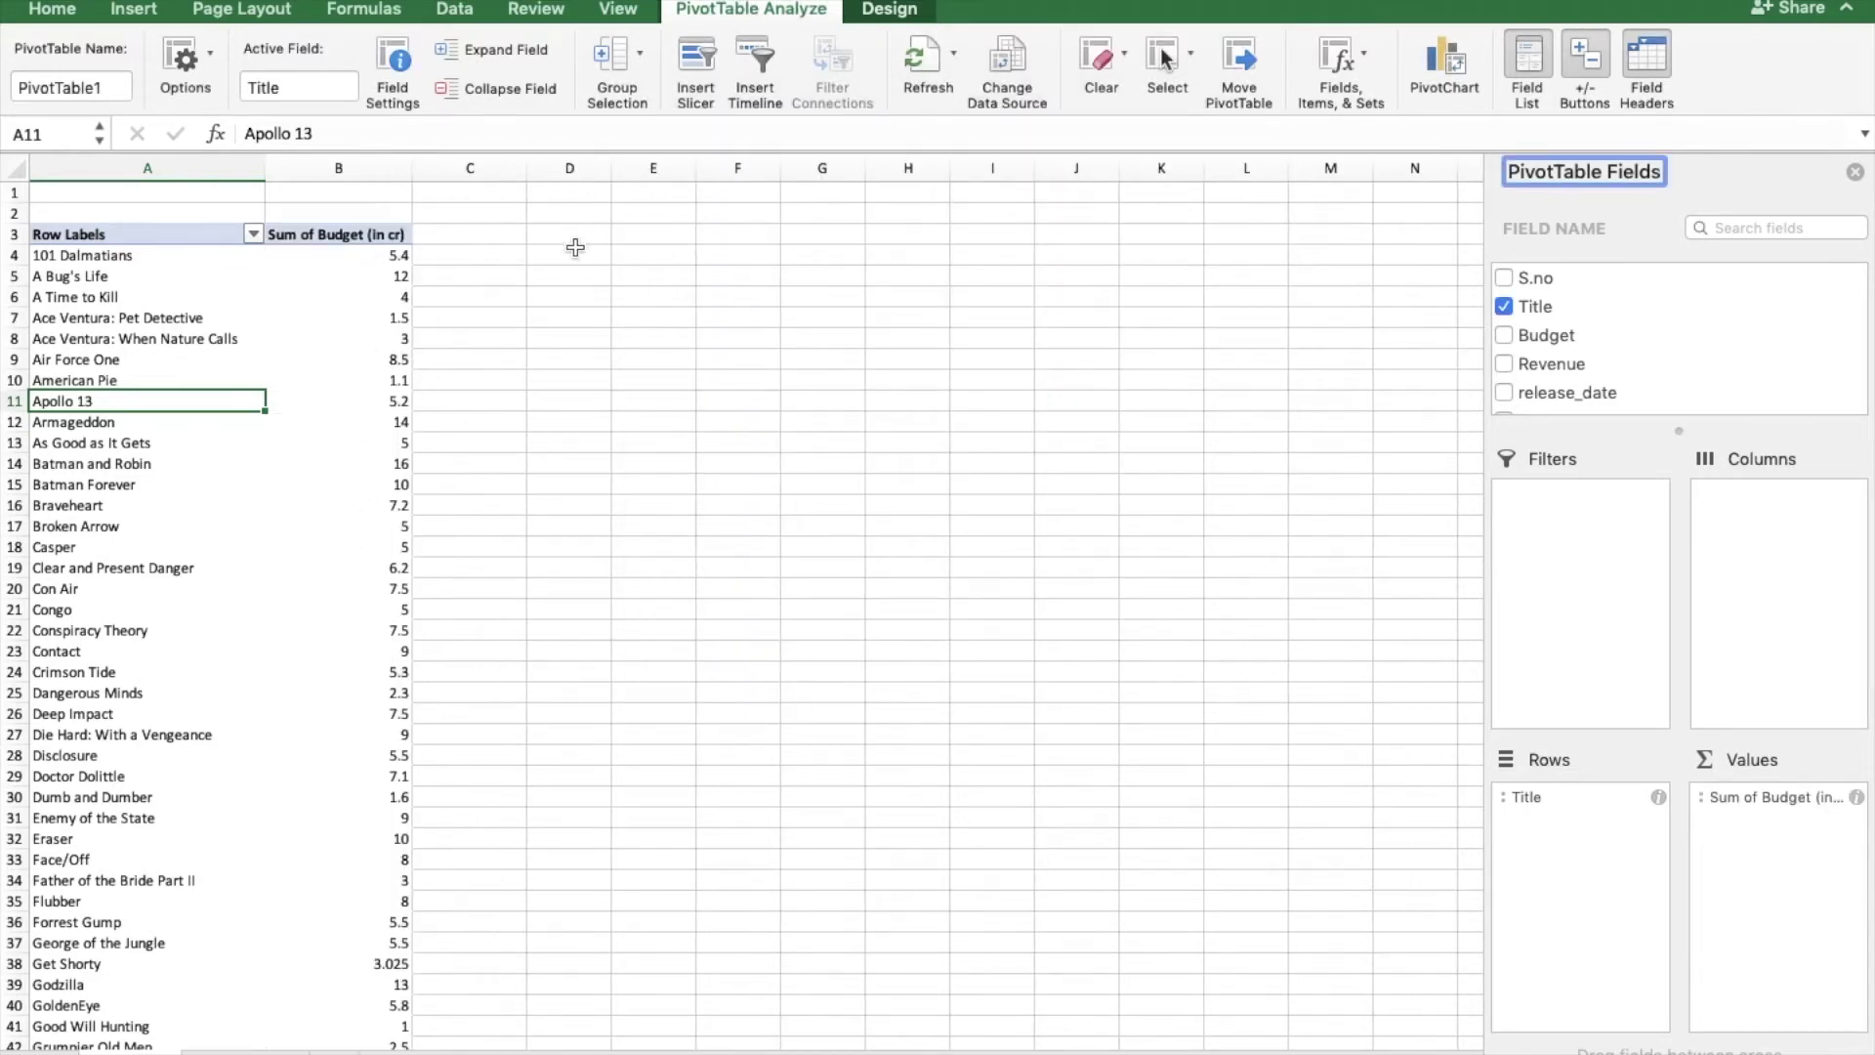
- Add a calculated field named Revenue (in cr) to the pivot table with the formula = Revenue/10000000
click(1365, 59)
click(1377, 98)
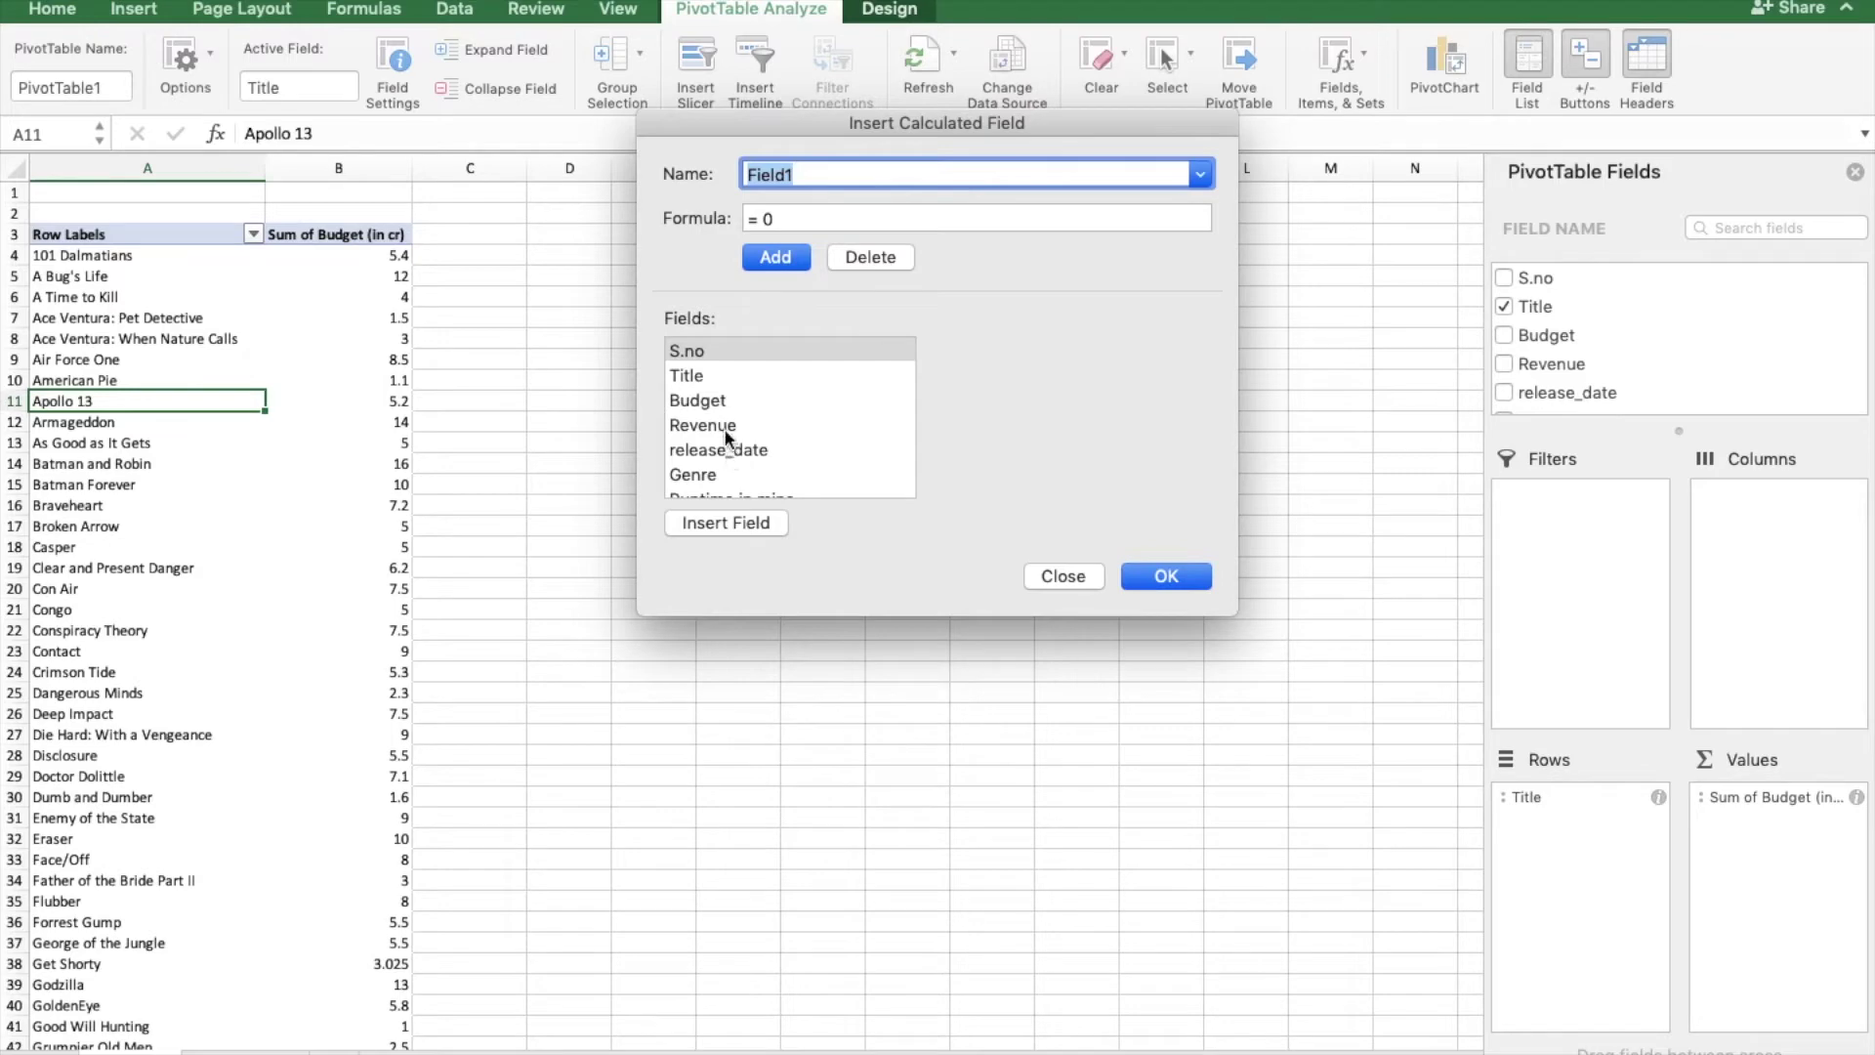
text(Revenue (in cr)
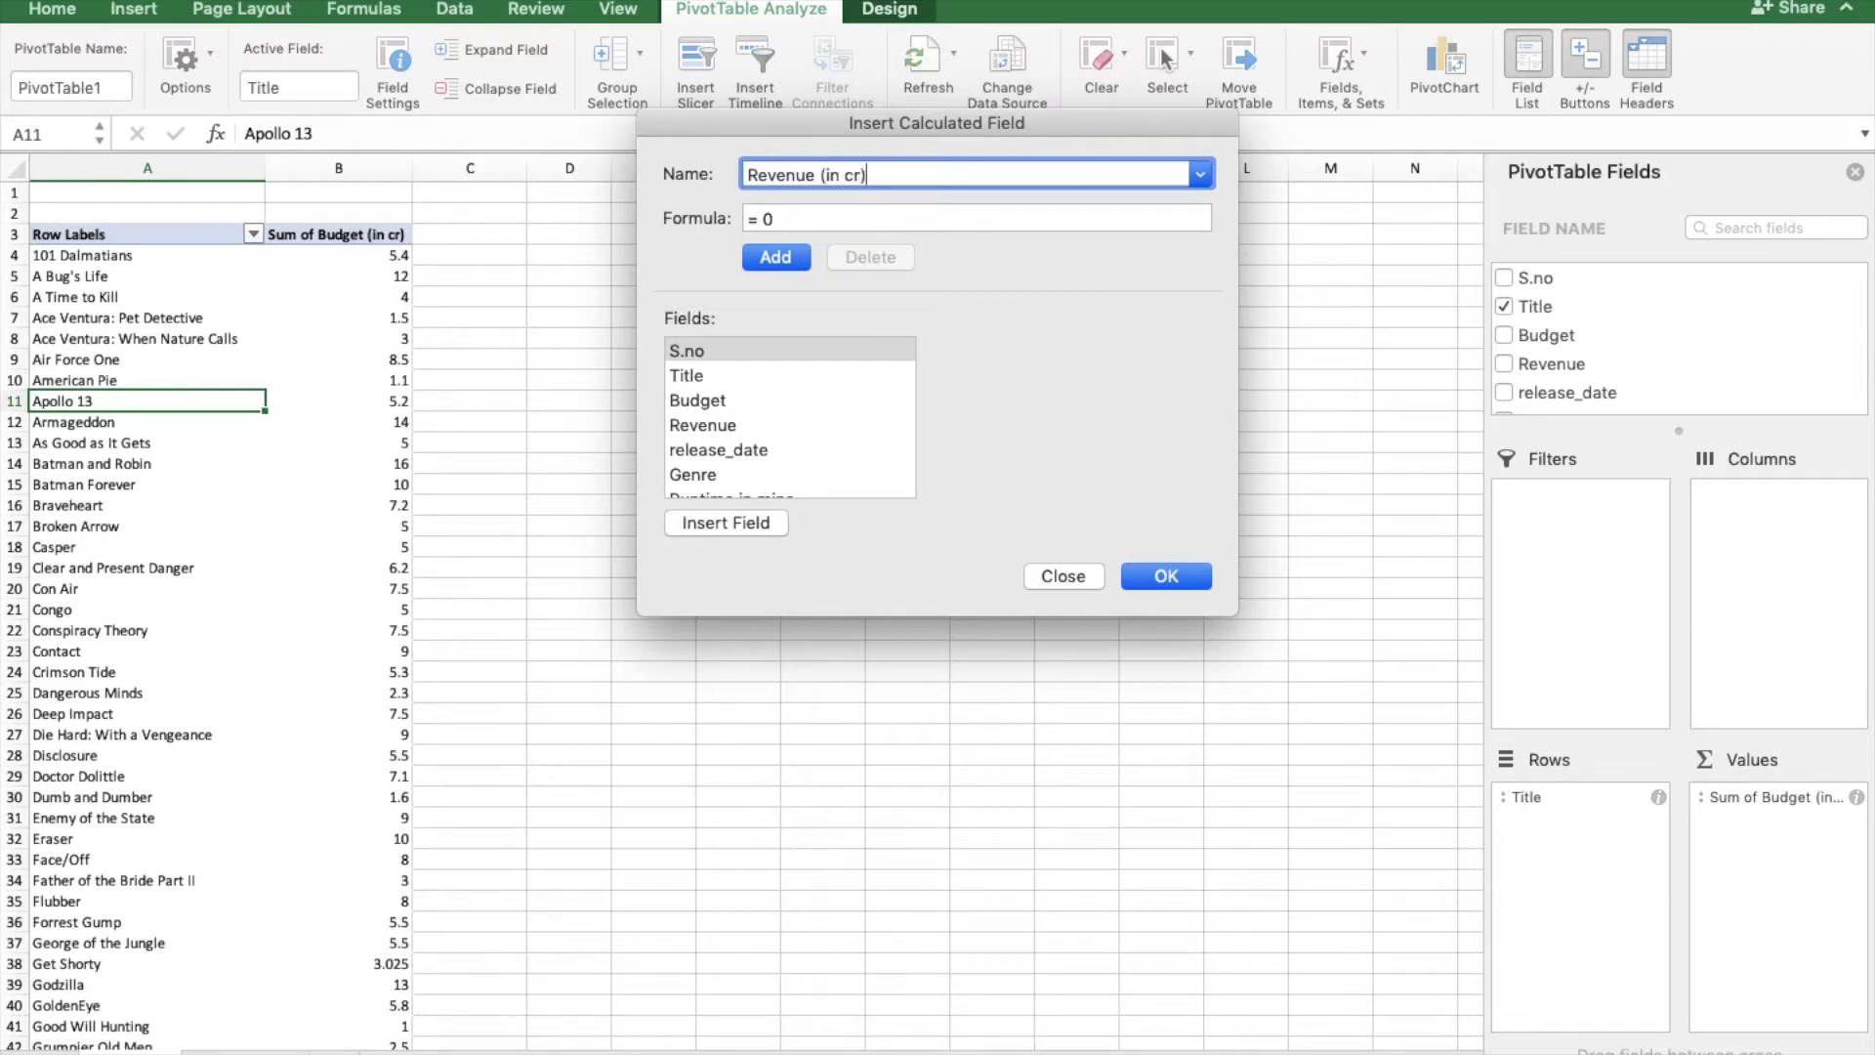
click(836, 223)
key(BackSpace)
click(720, 424)
click(748, 524)
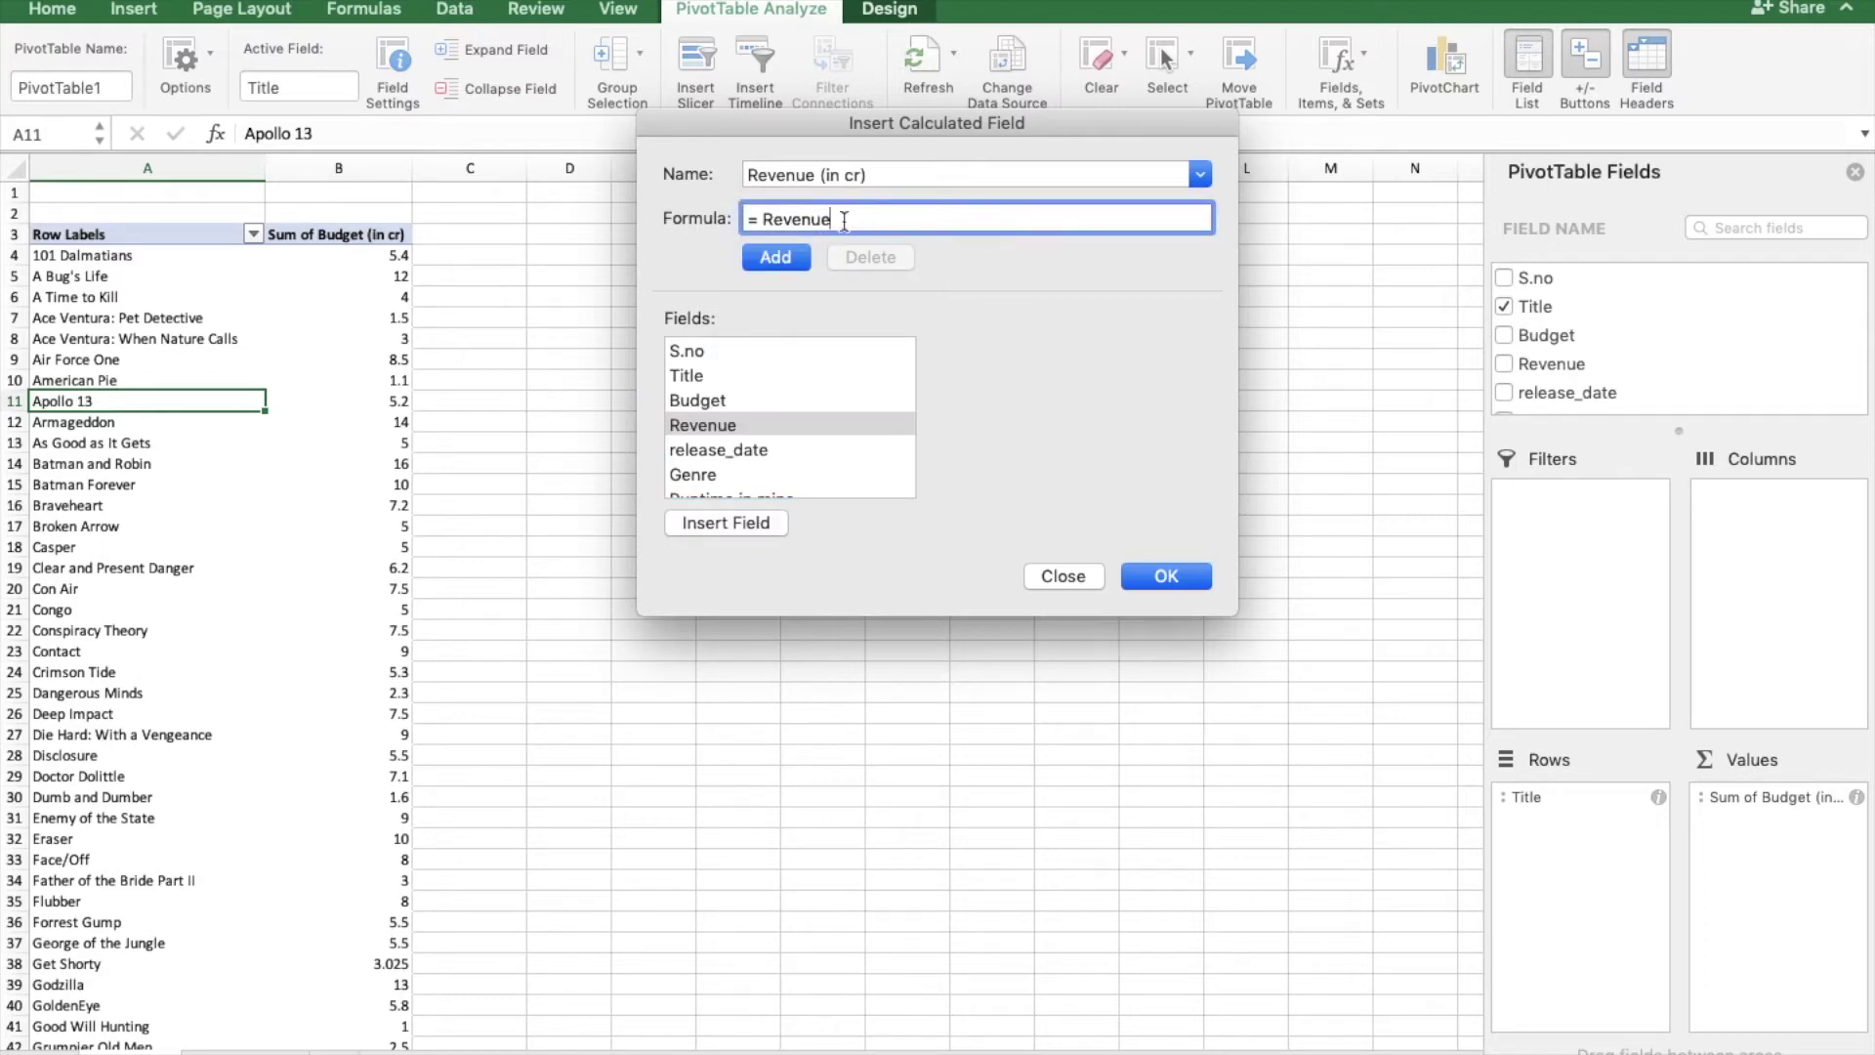
text(/10000000)
key(Return)
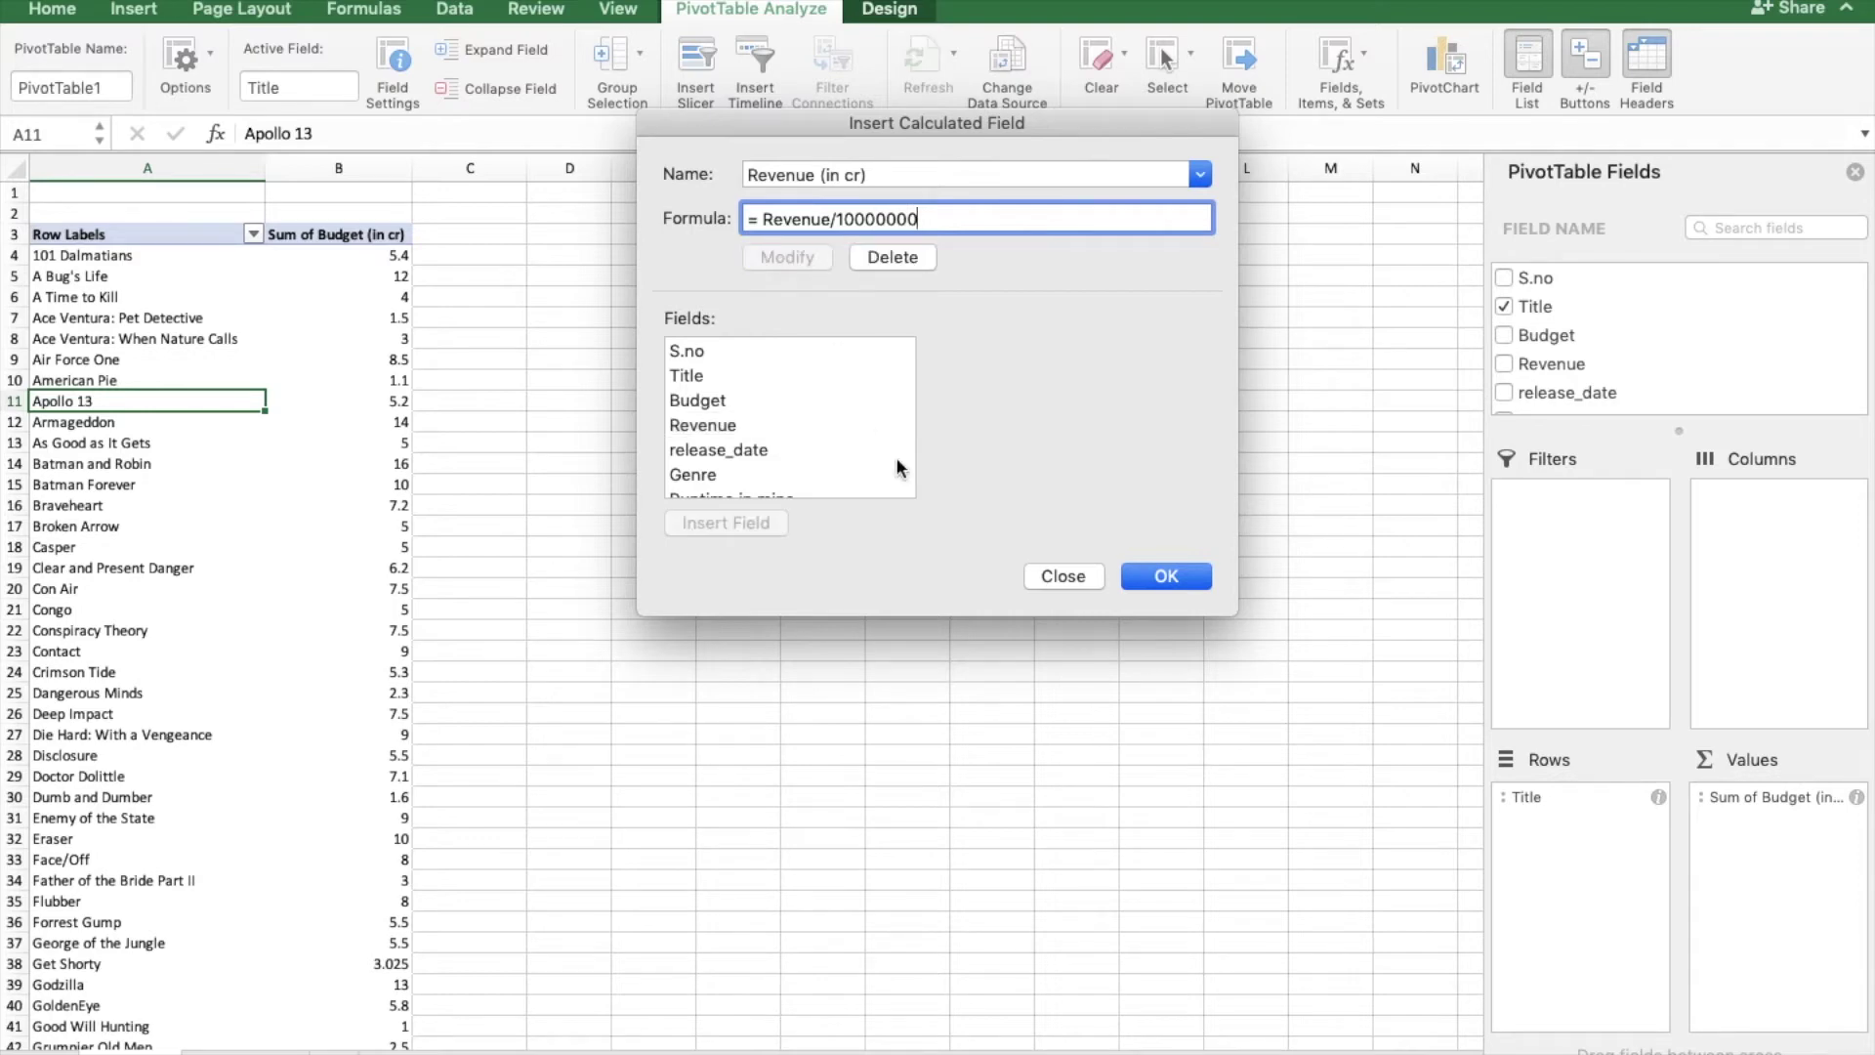
click(1167, 575)
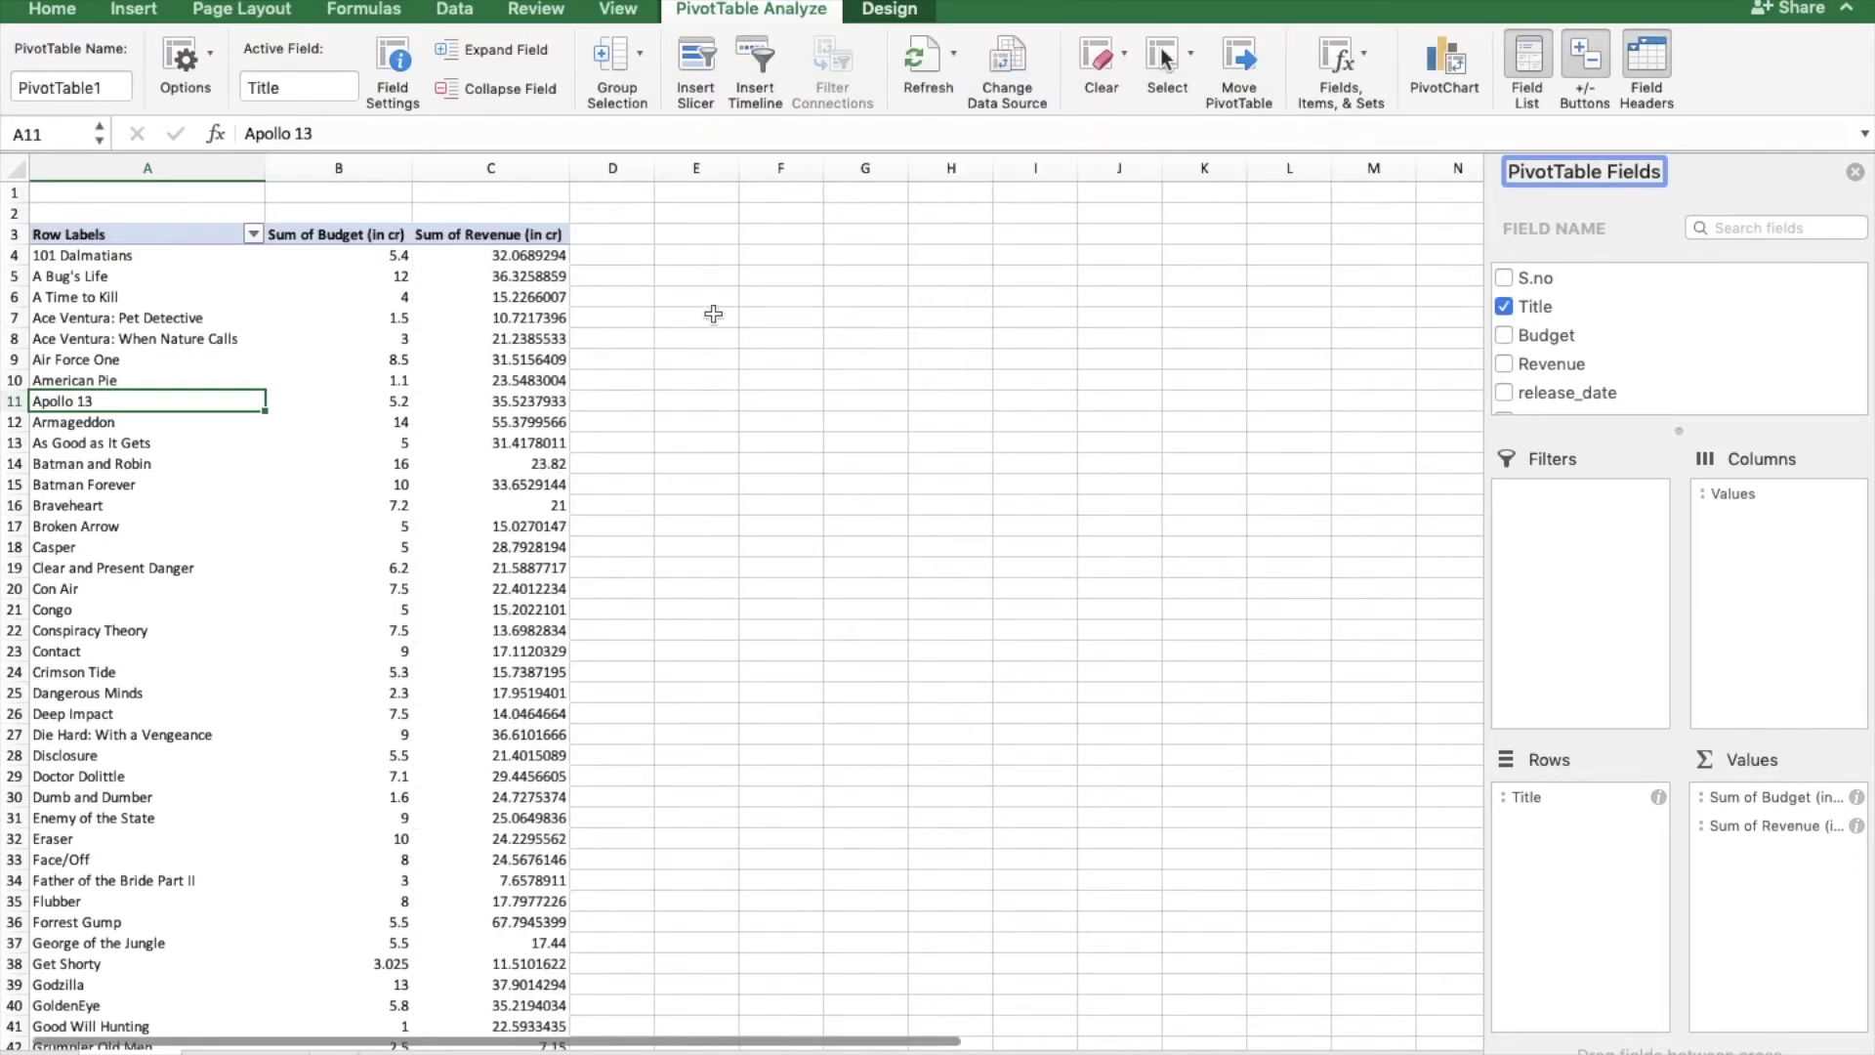
- Format all values in the Sum of Revenue (in cr) column as Number with 0 decimal places
click(536, 259)
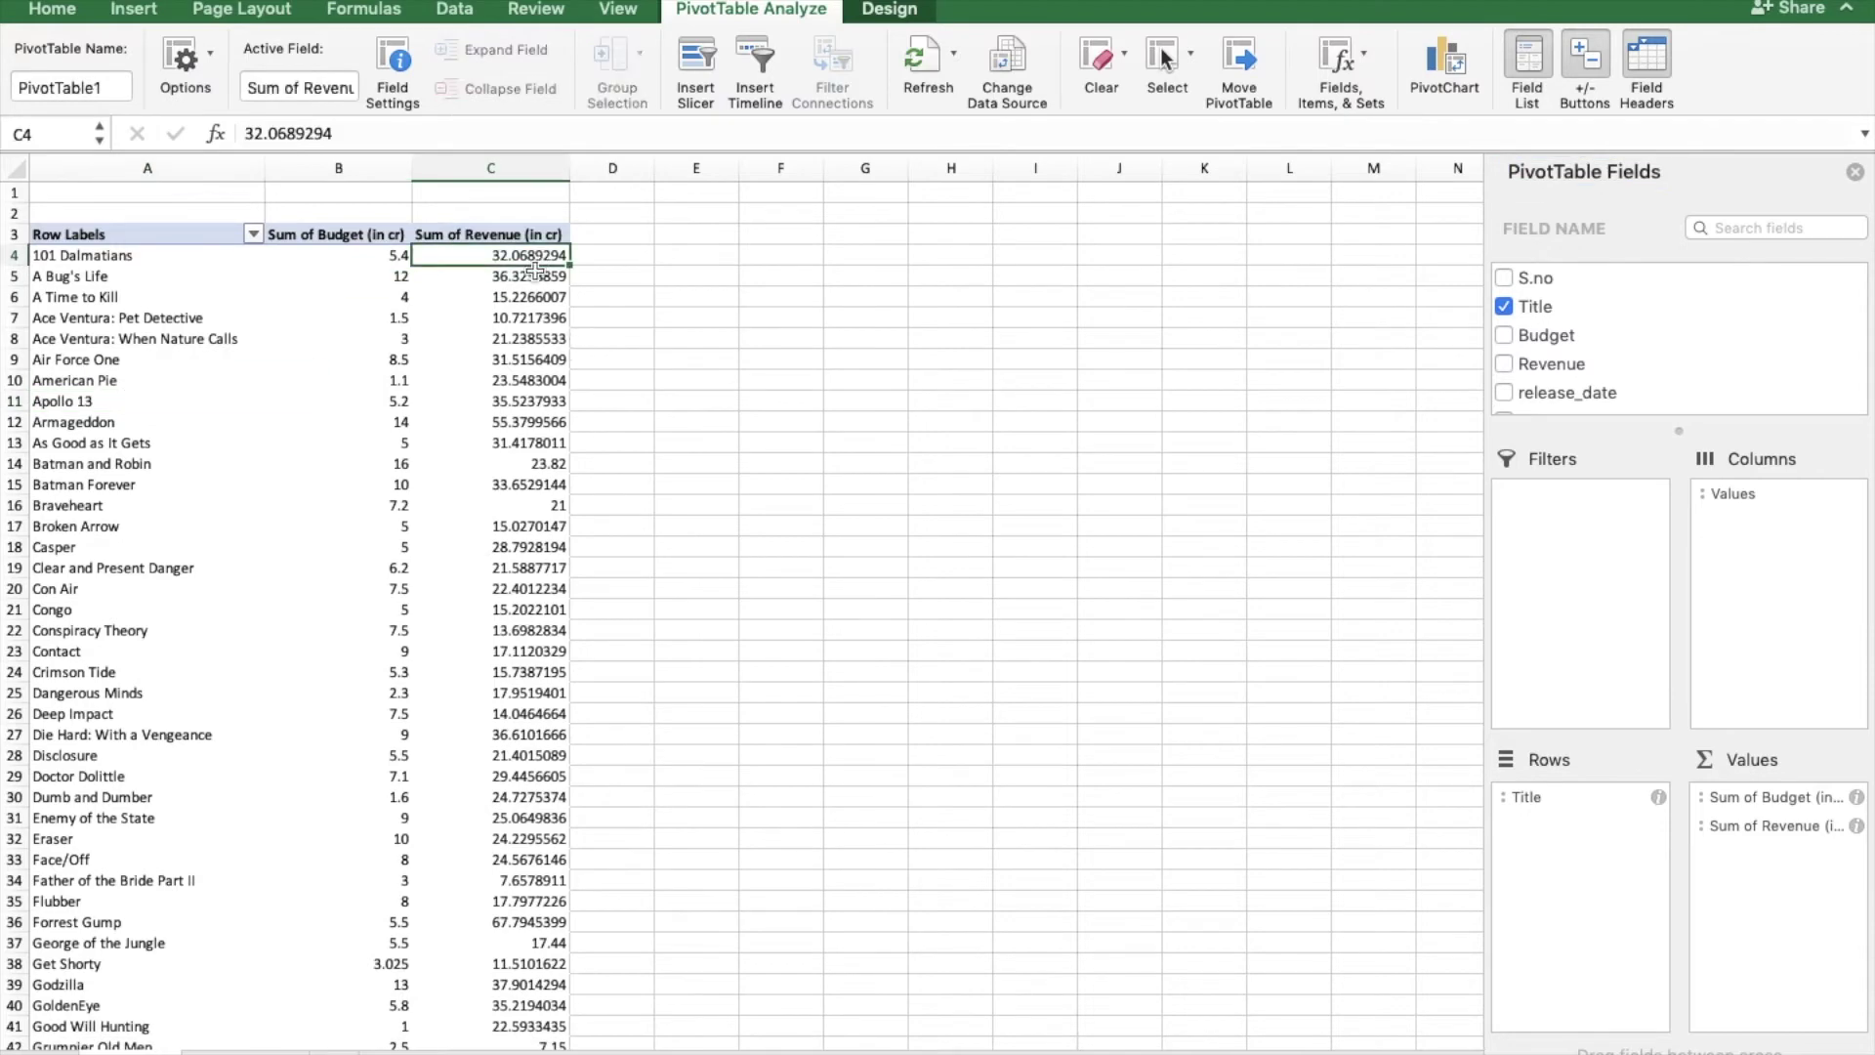
key(ctrl+shift+Down)
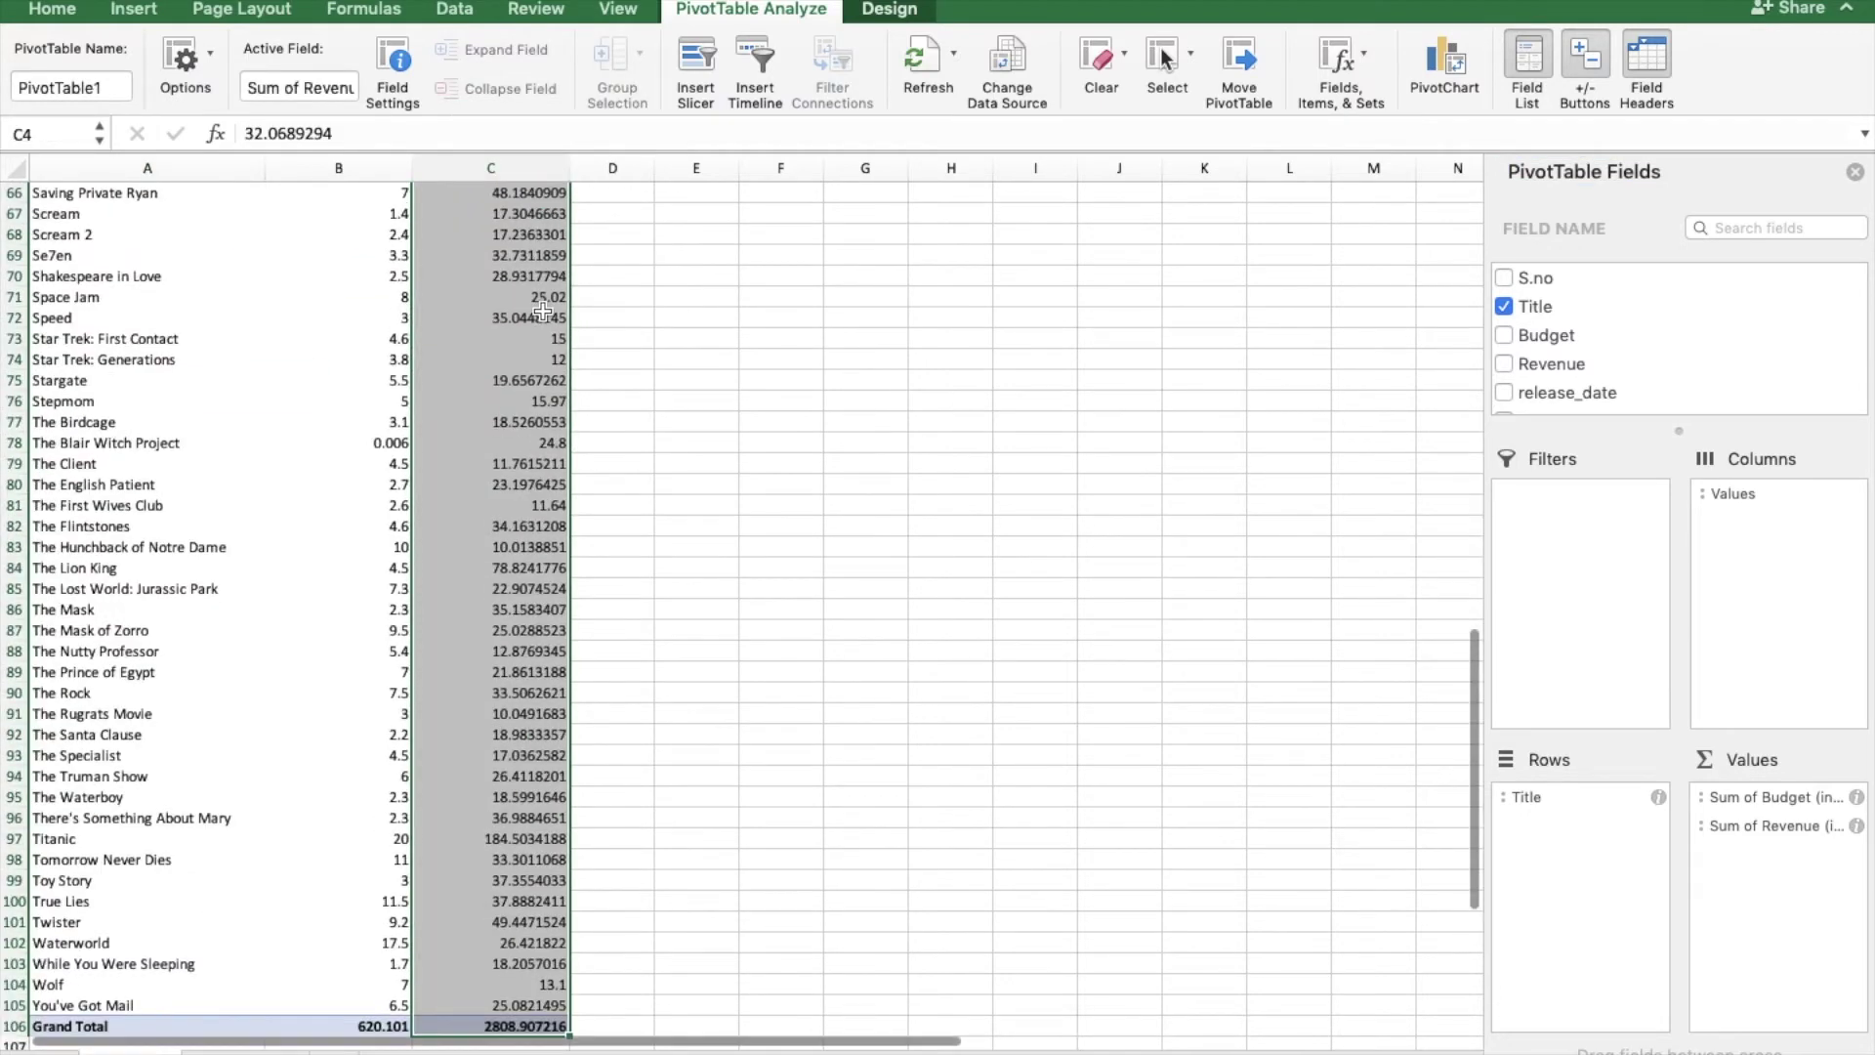
right_click(543, 311)
click(532, 323)
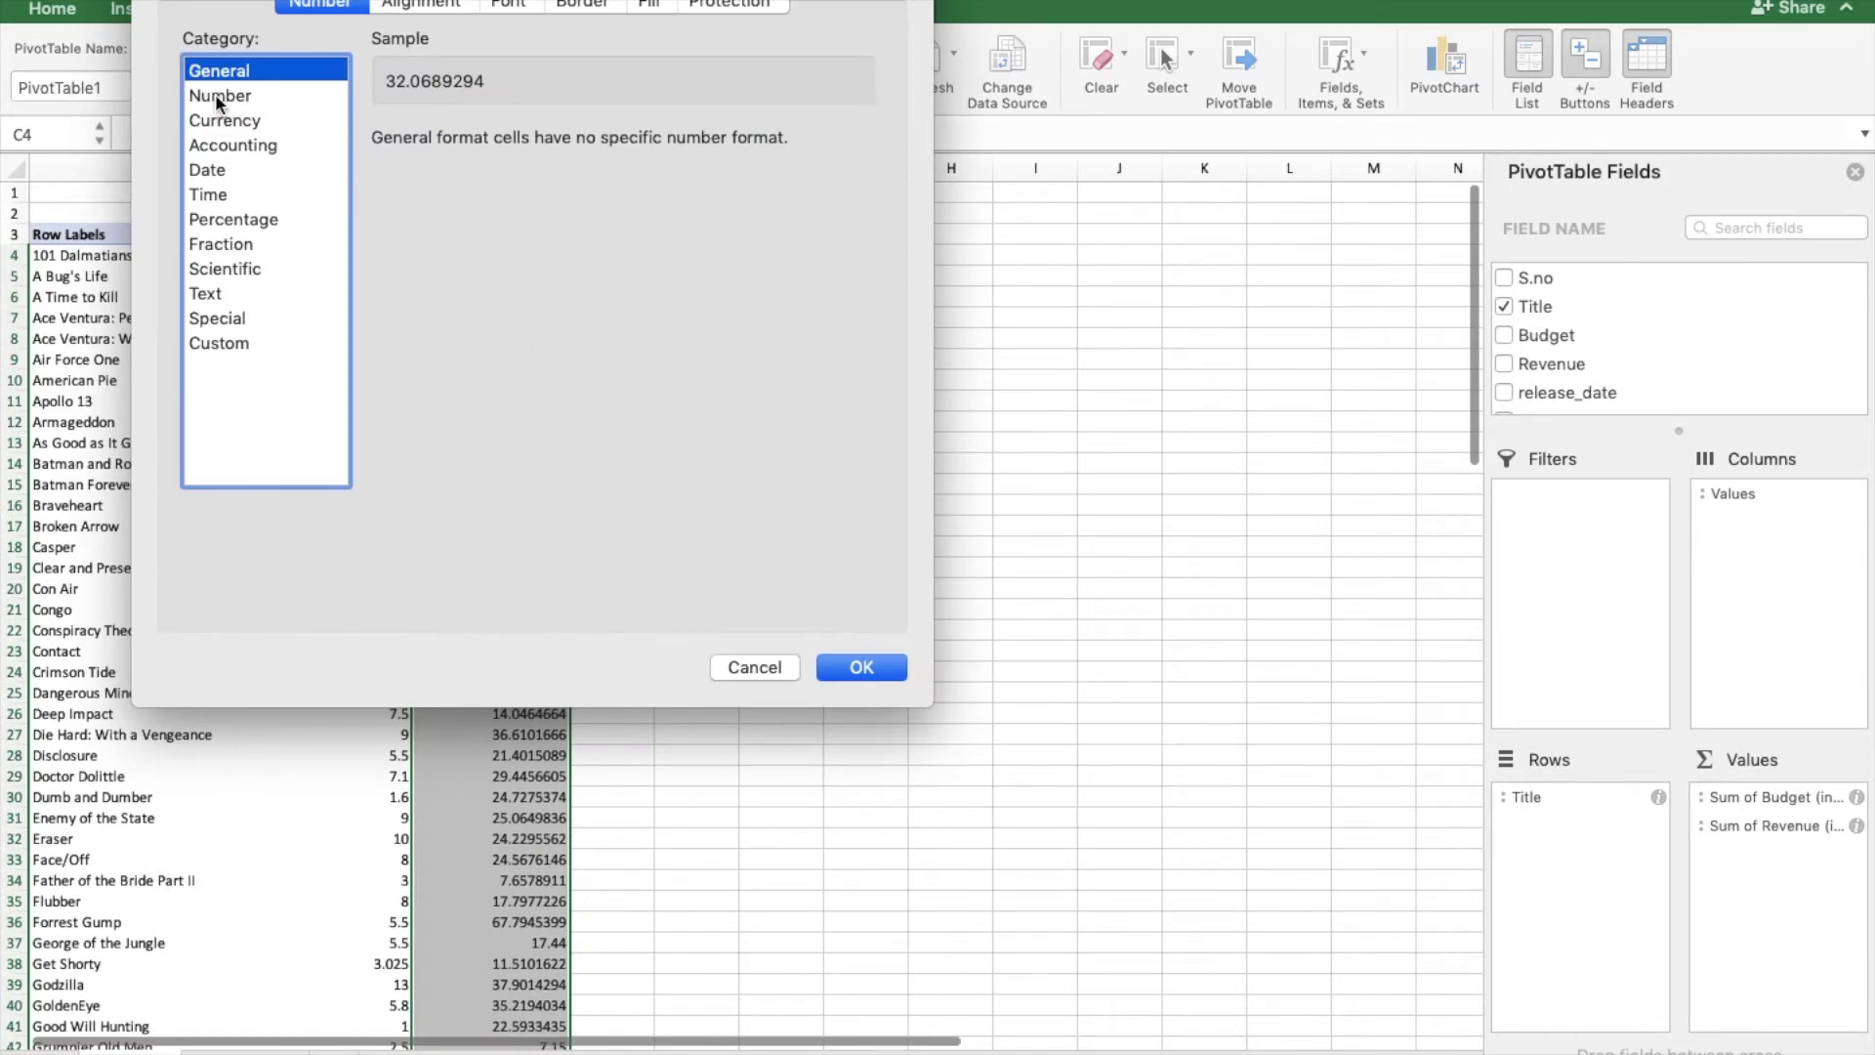
click(216, 98)
click(565, 142)
click(565, 143)
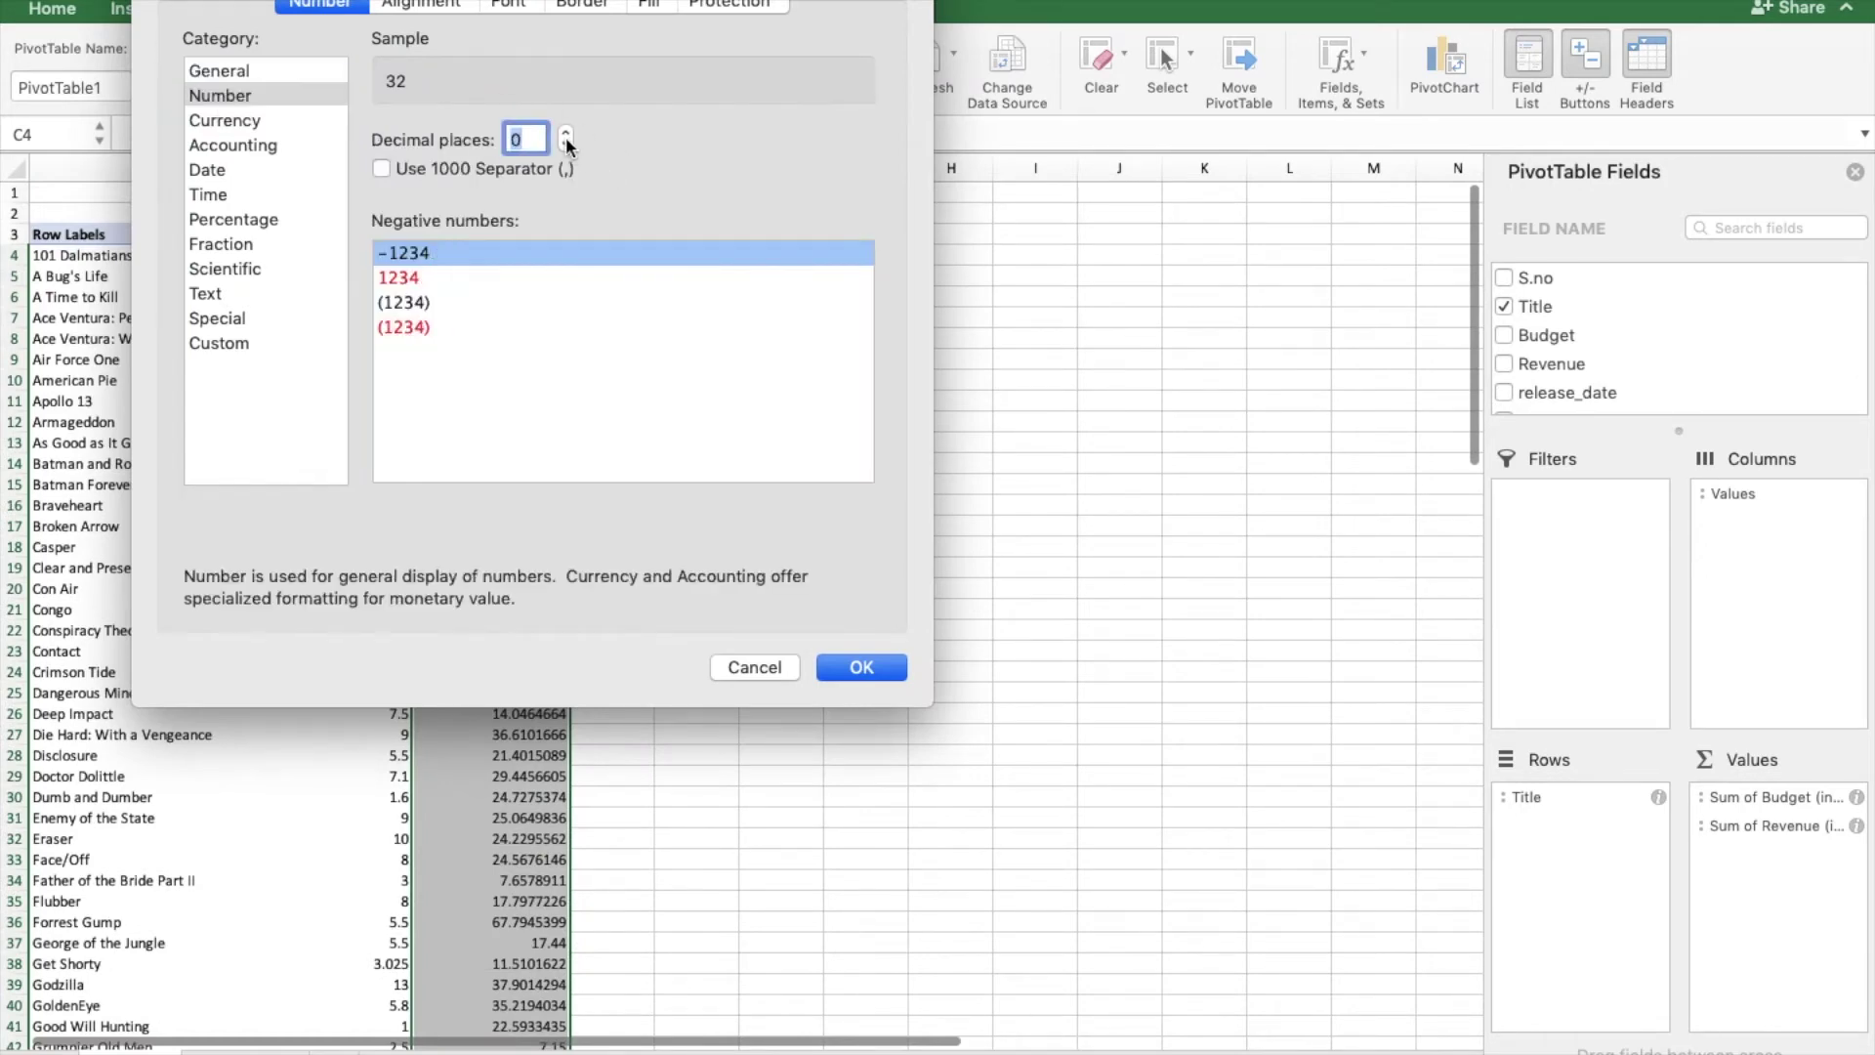
click(840, 665)
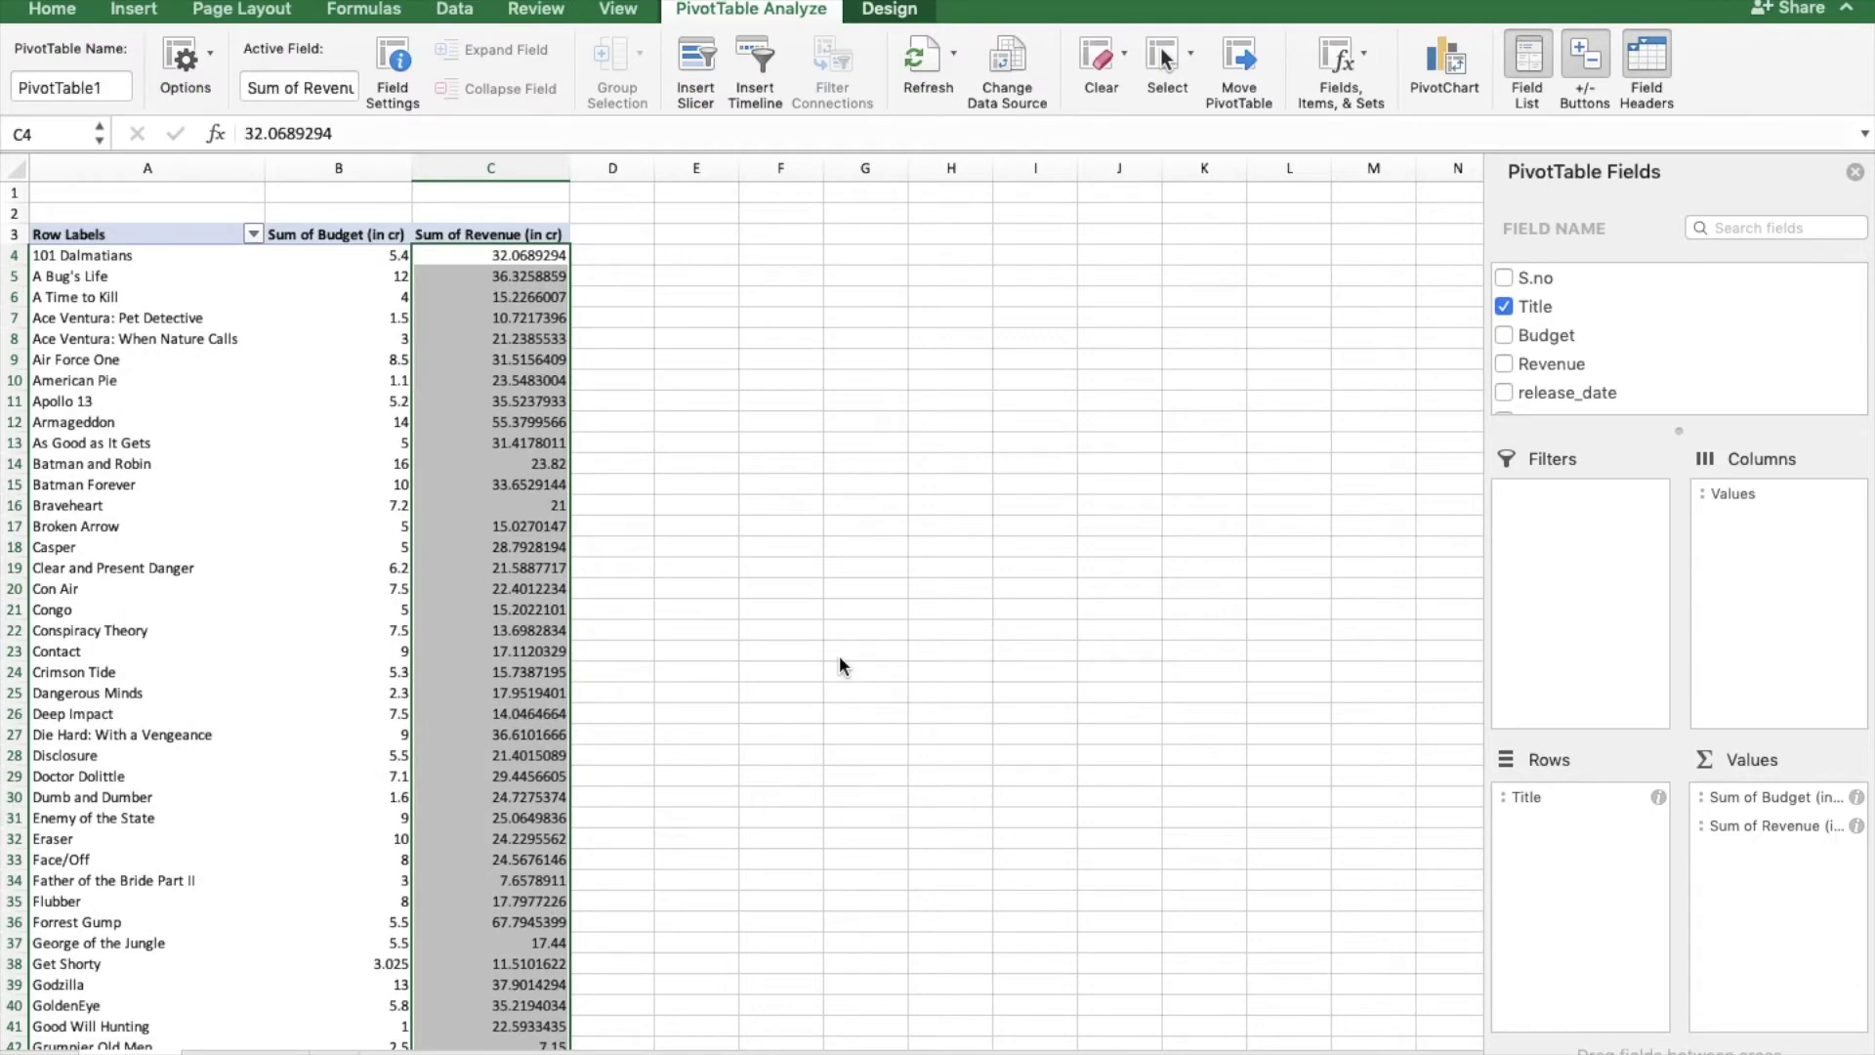
click(620, 317)
click(367, 297)
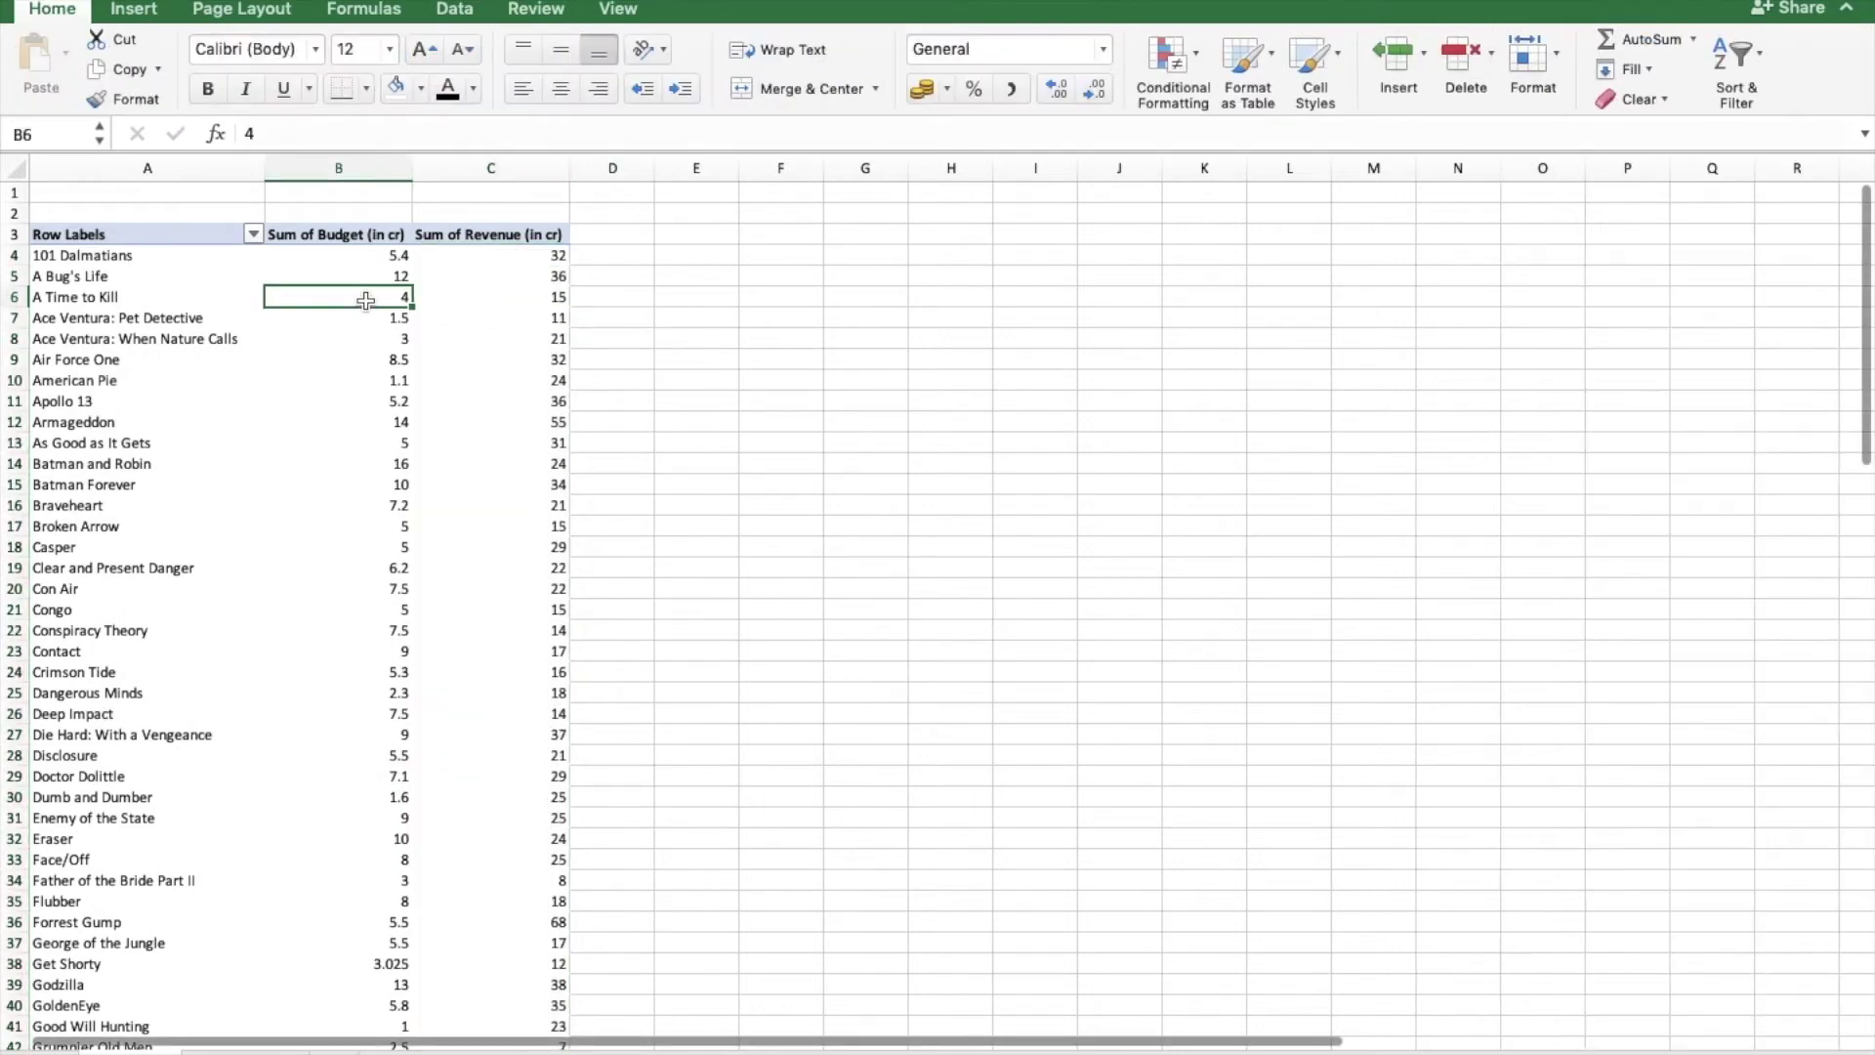
click(515, 273)
click(528, 253)
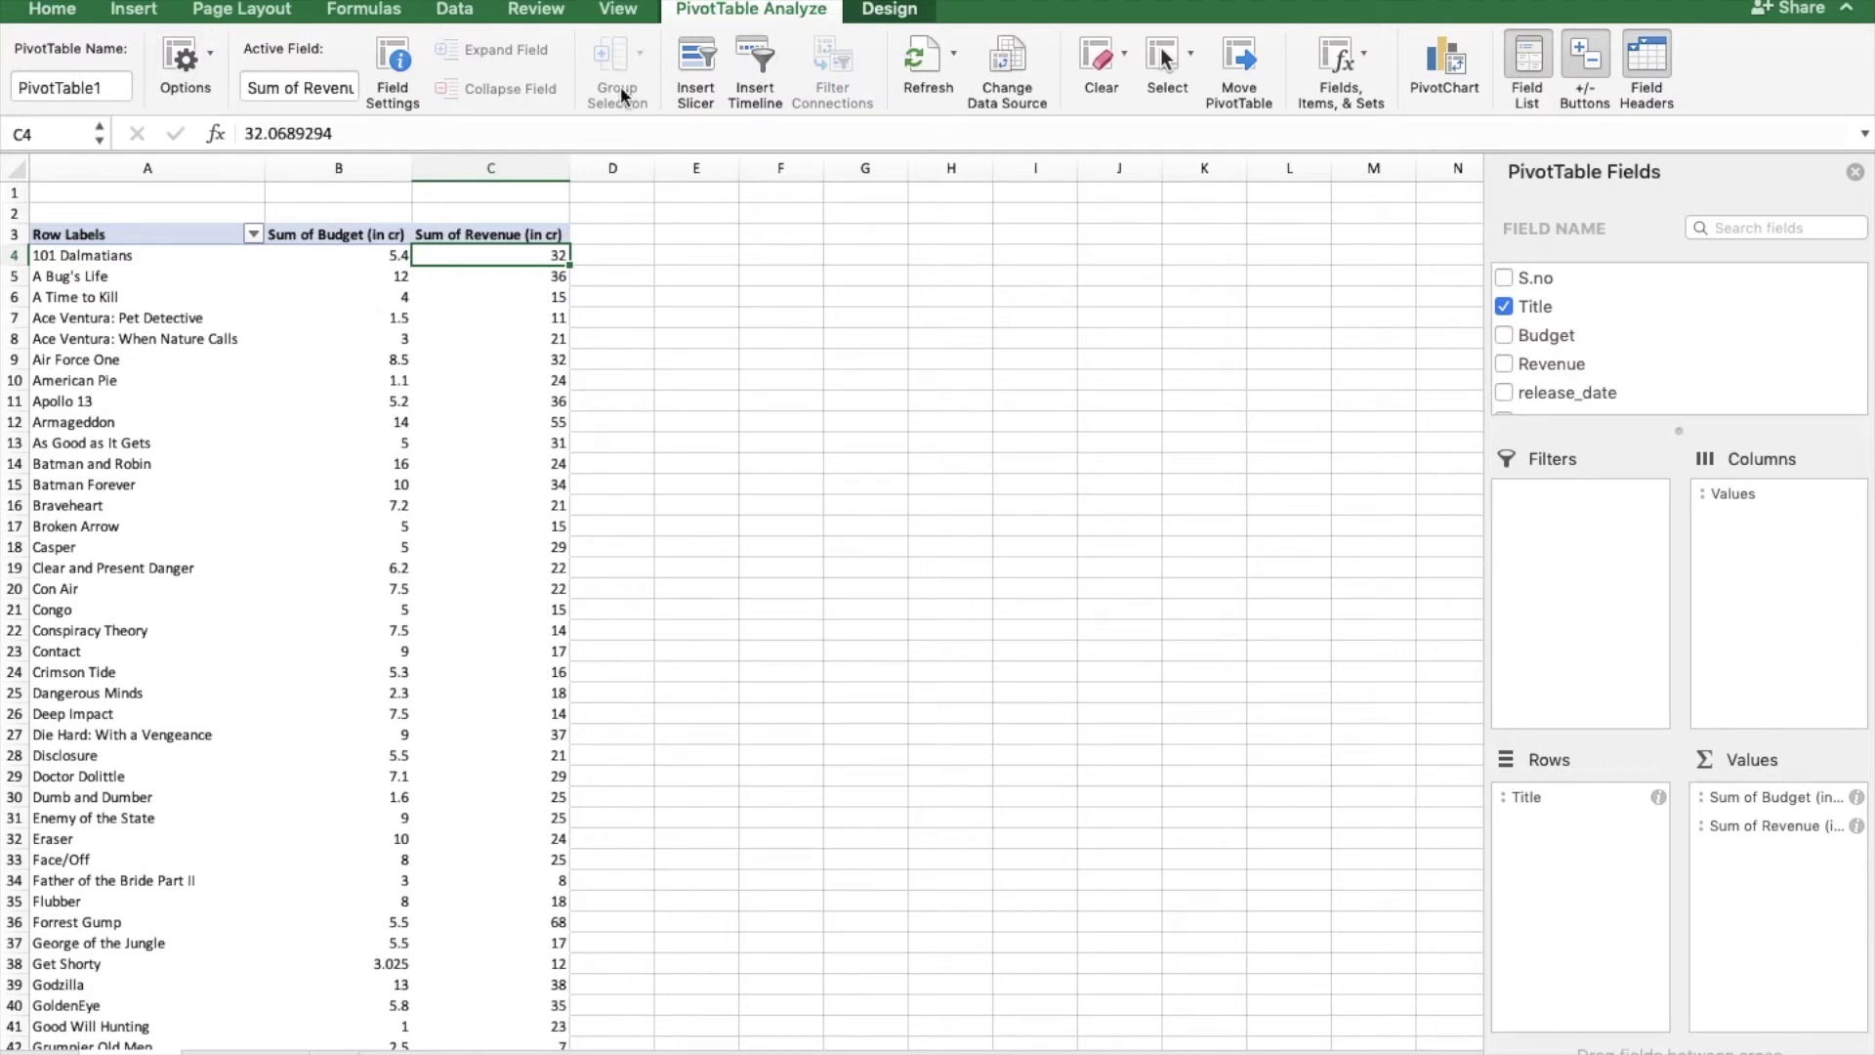
click(70, 12)
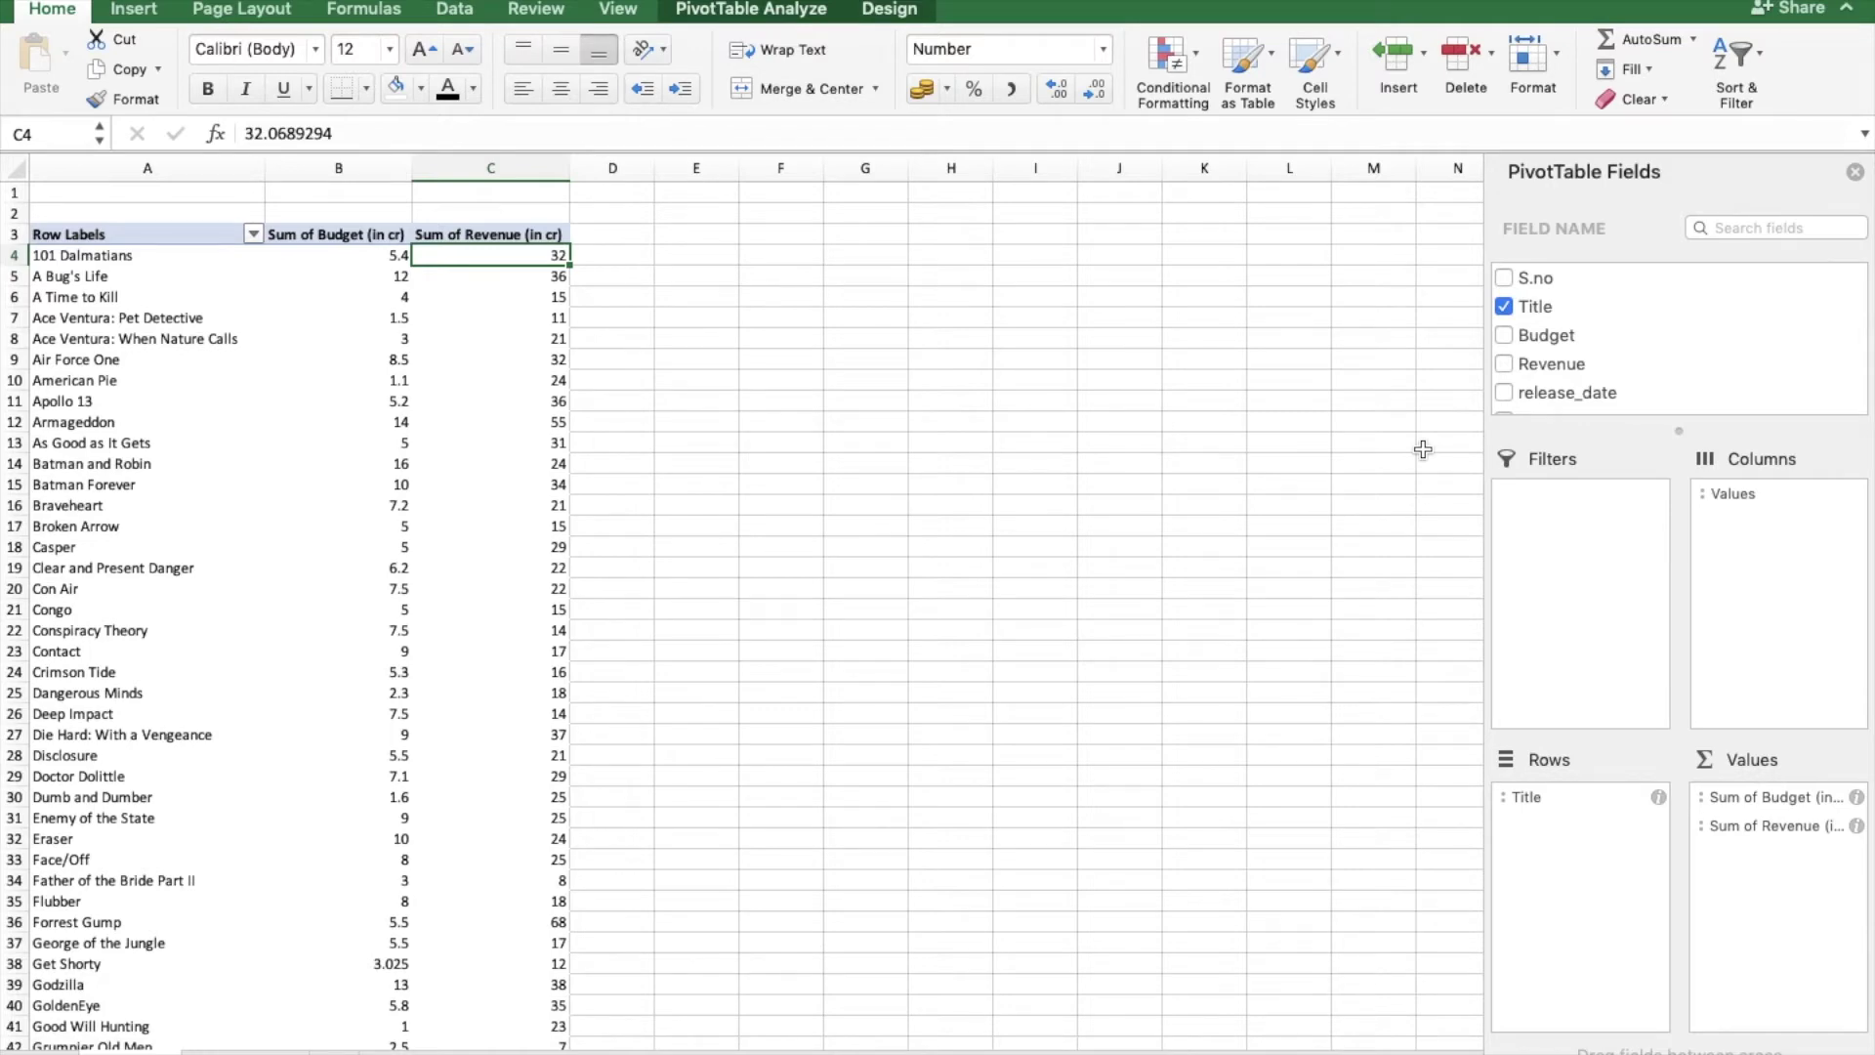
- Copy the whole pivot table, including its grand total row, and paste the duplicate at cell E3
click(88, 237)
key(ctrl+shift+Down)
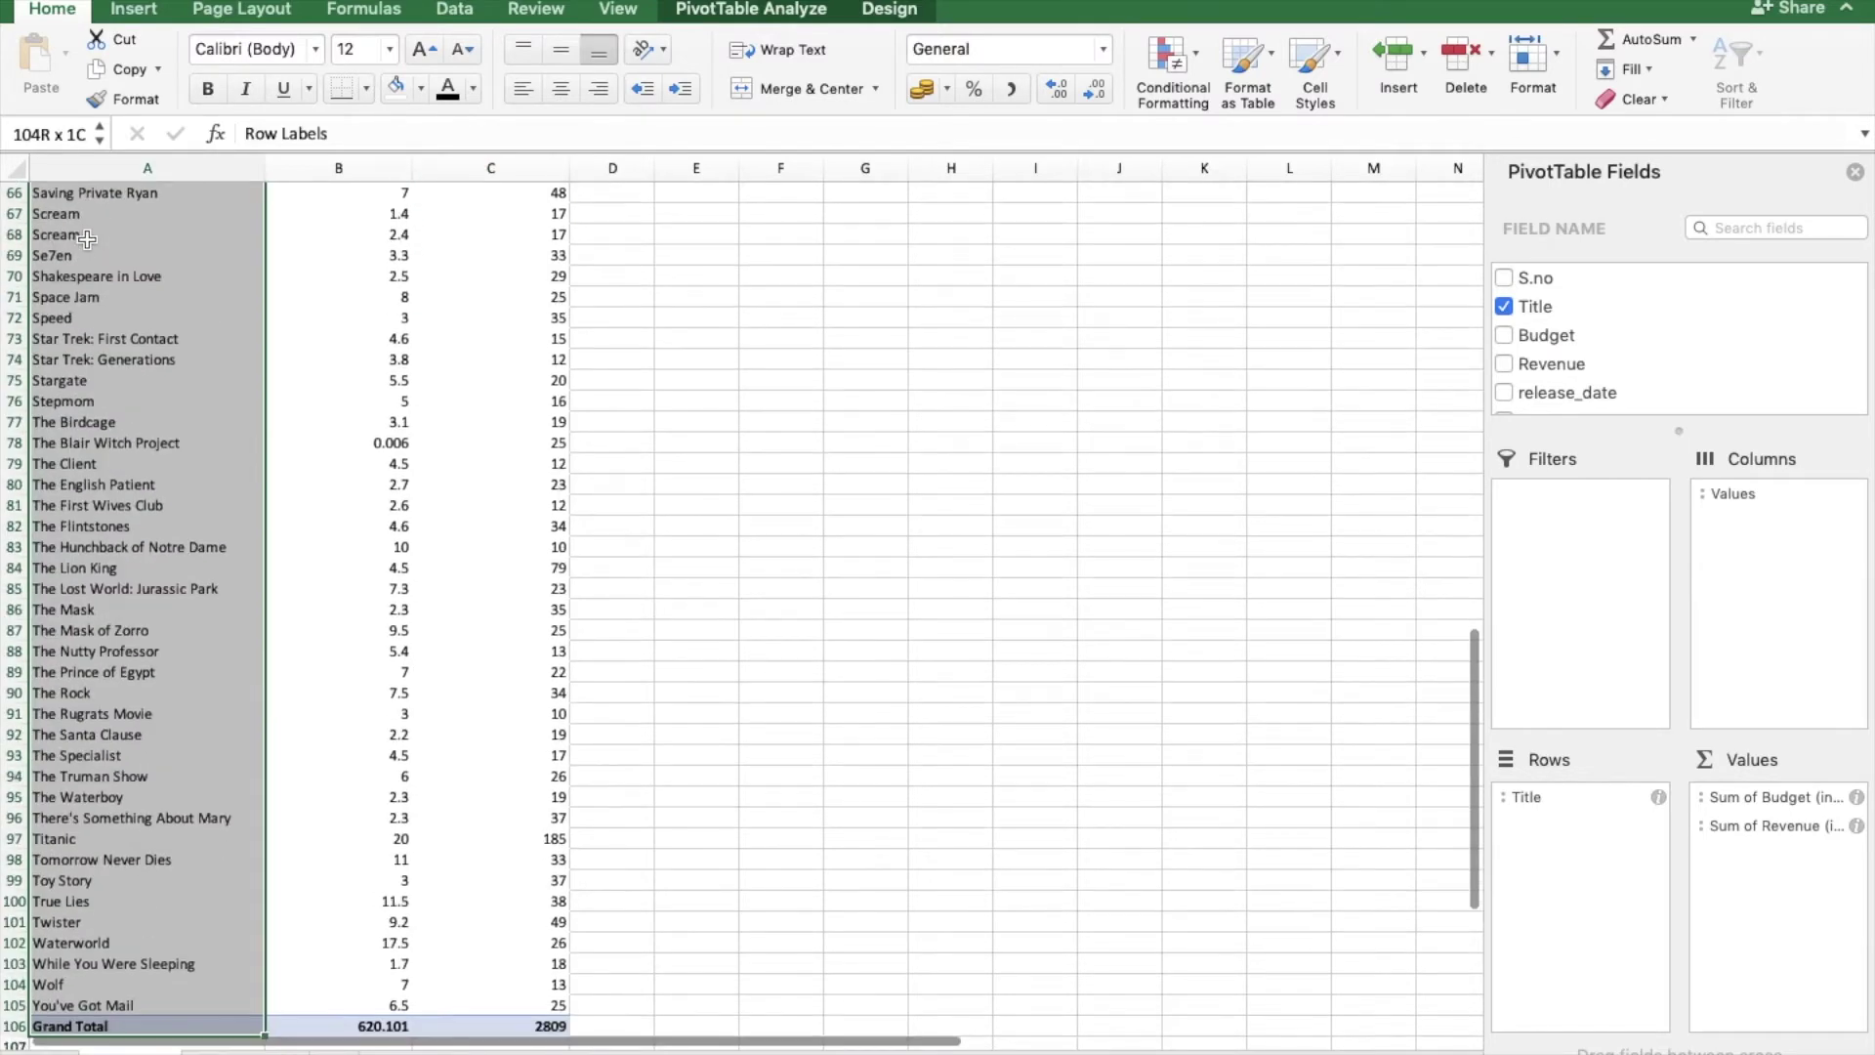
key(ctrl+shift+Right)
scroll(86, 237, up, 15)
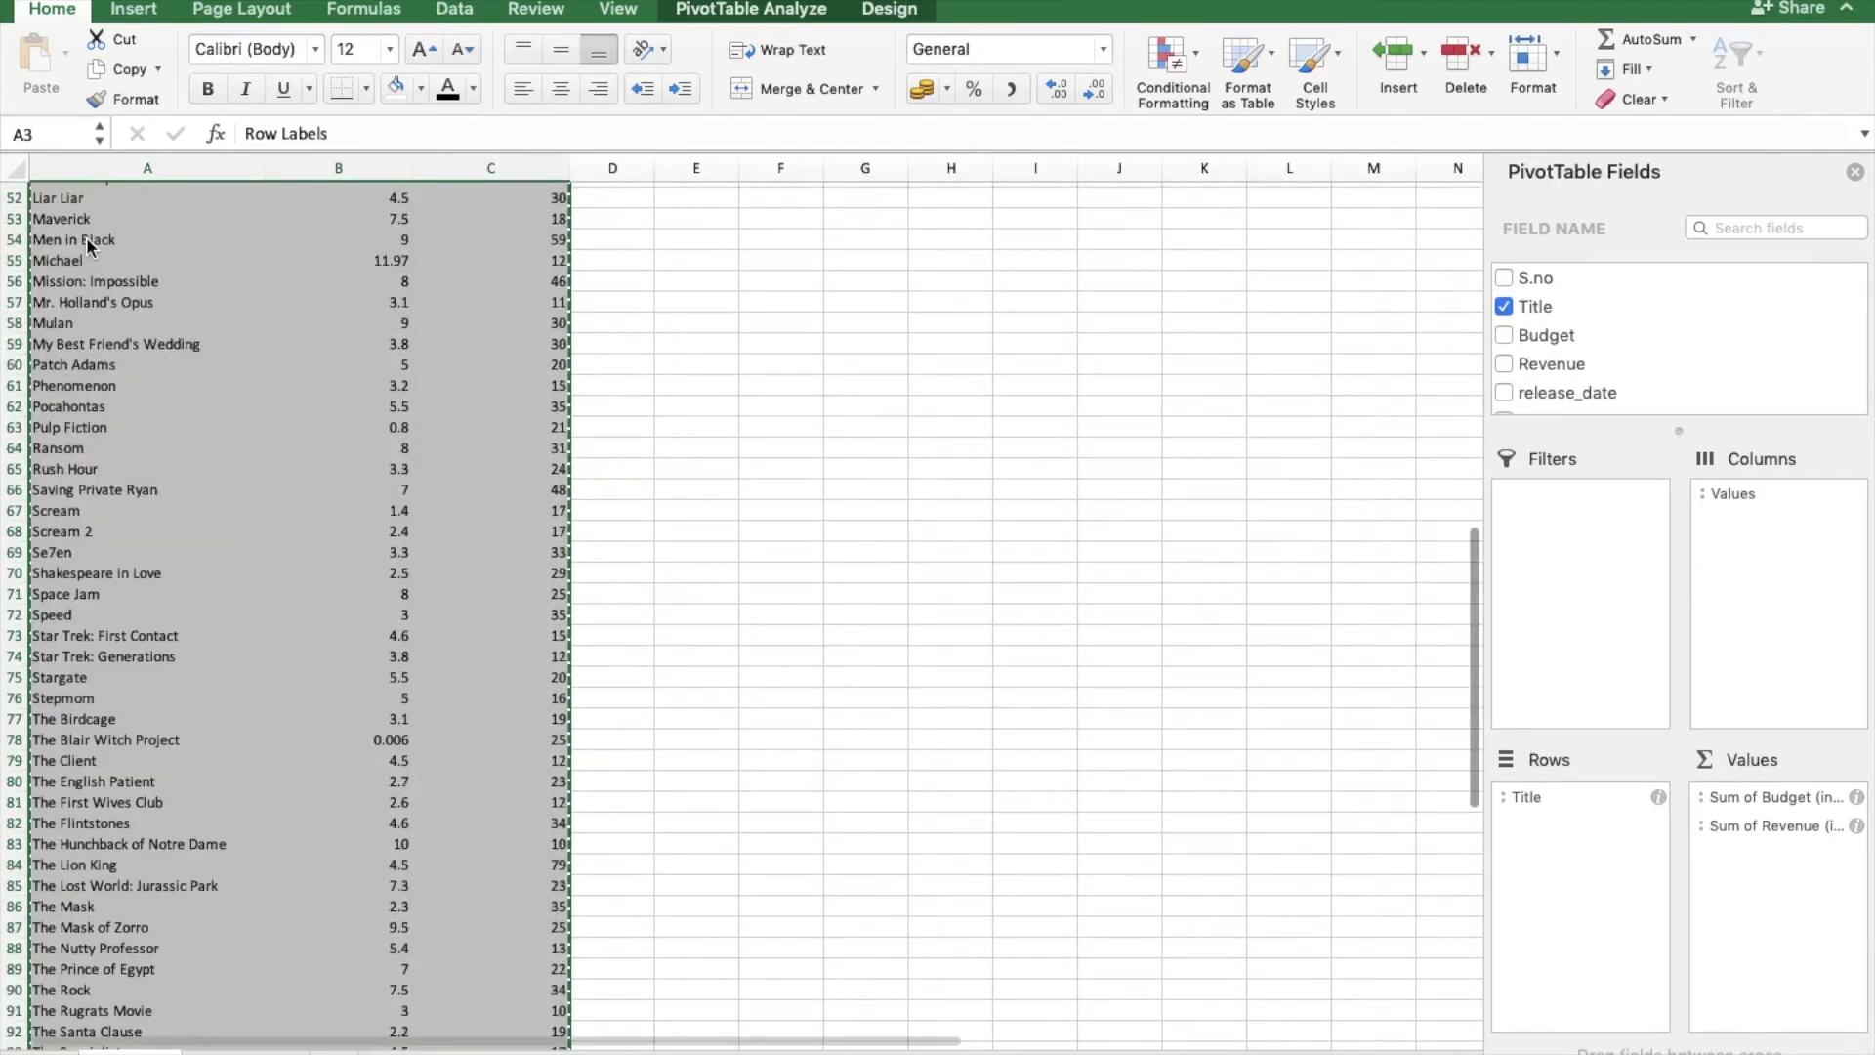
key(ctrl+c)
key(Right)
key(Right)
key(Right)
key(Right)
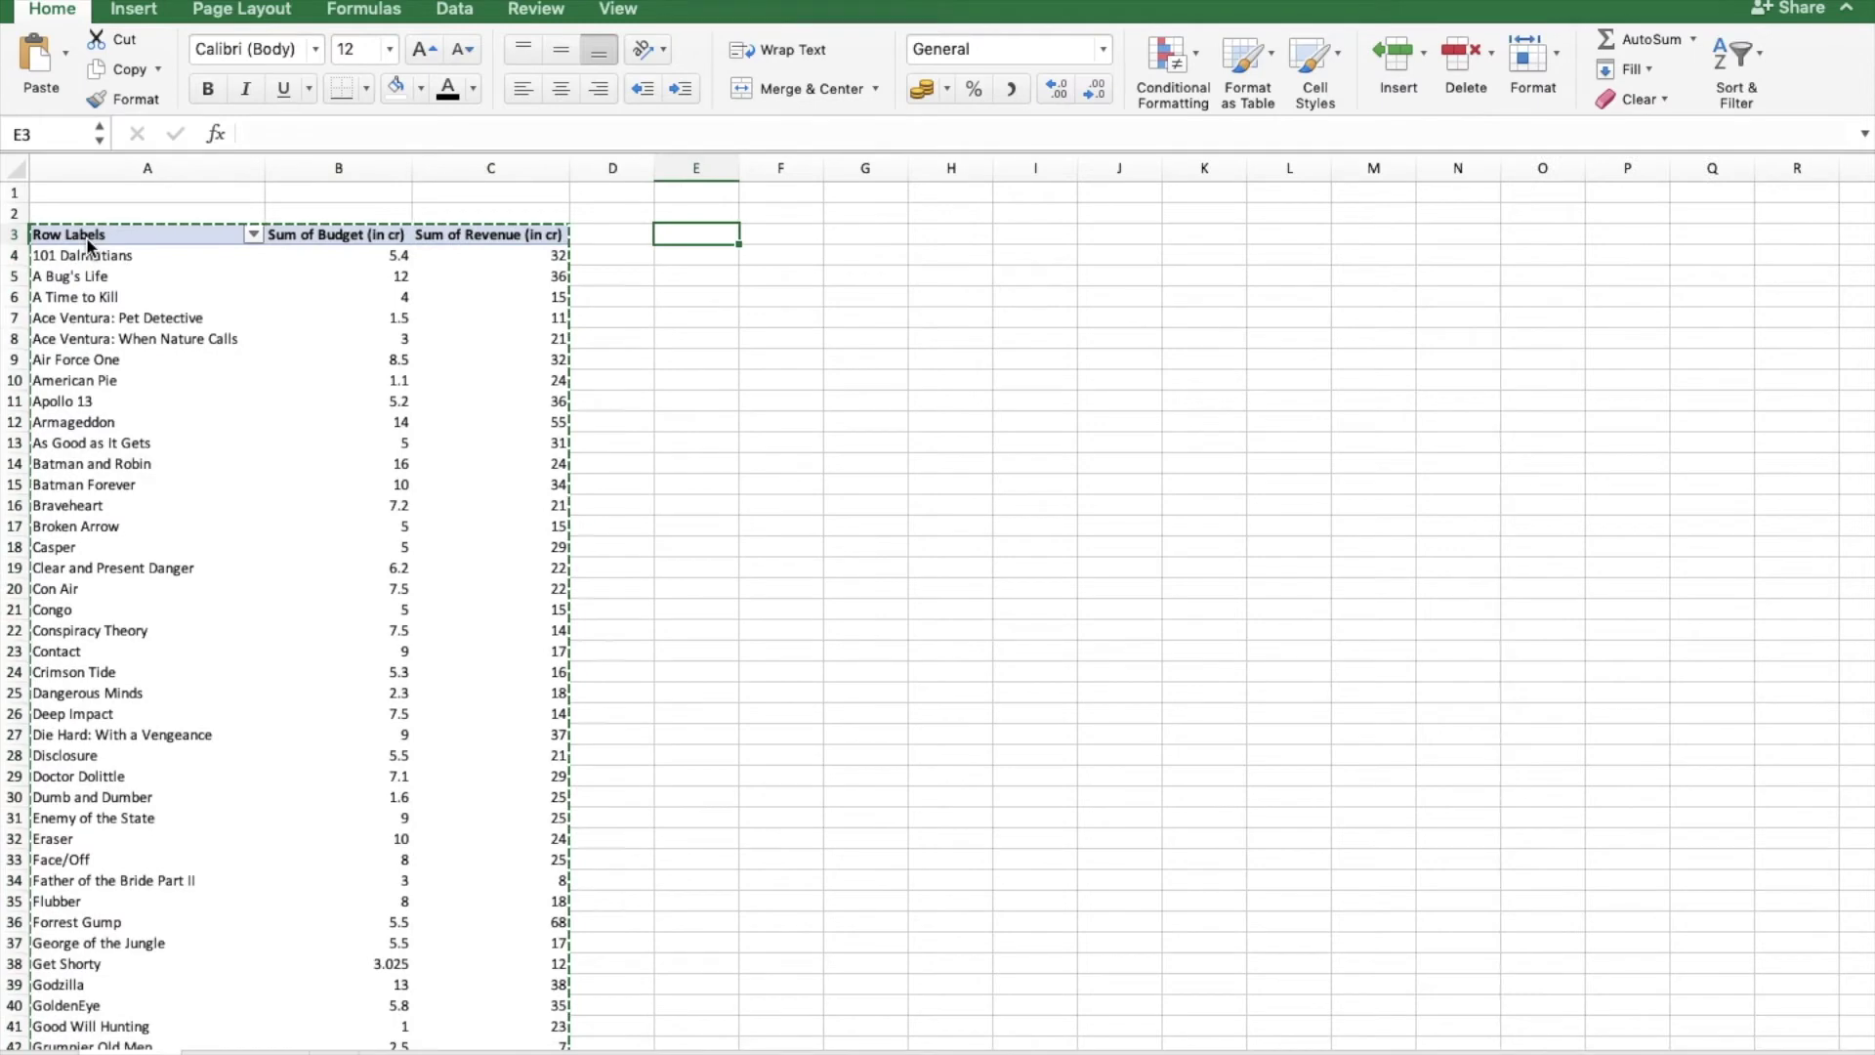
key(ctrl+v)
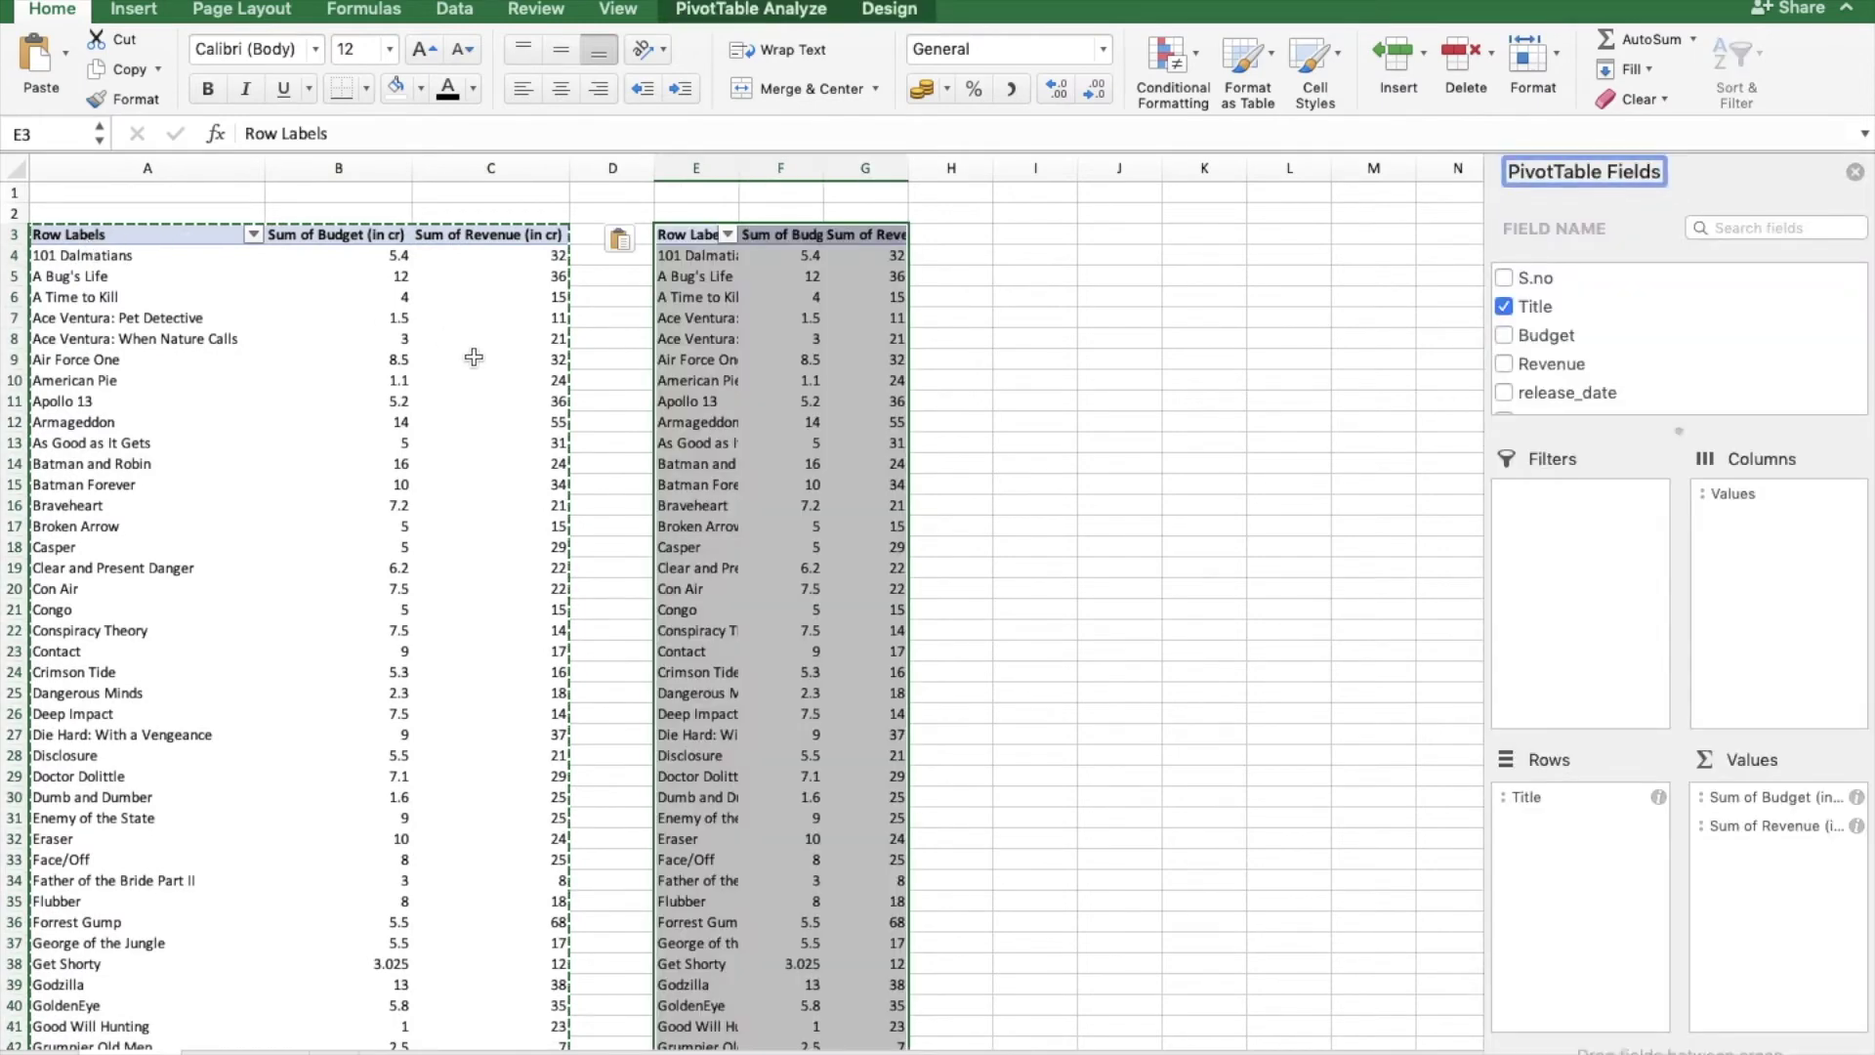
click(691, 354)
key(Escape)
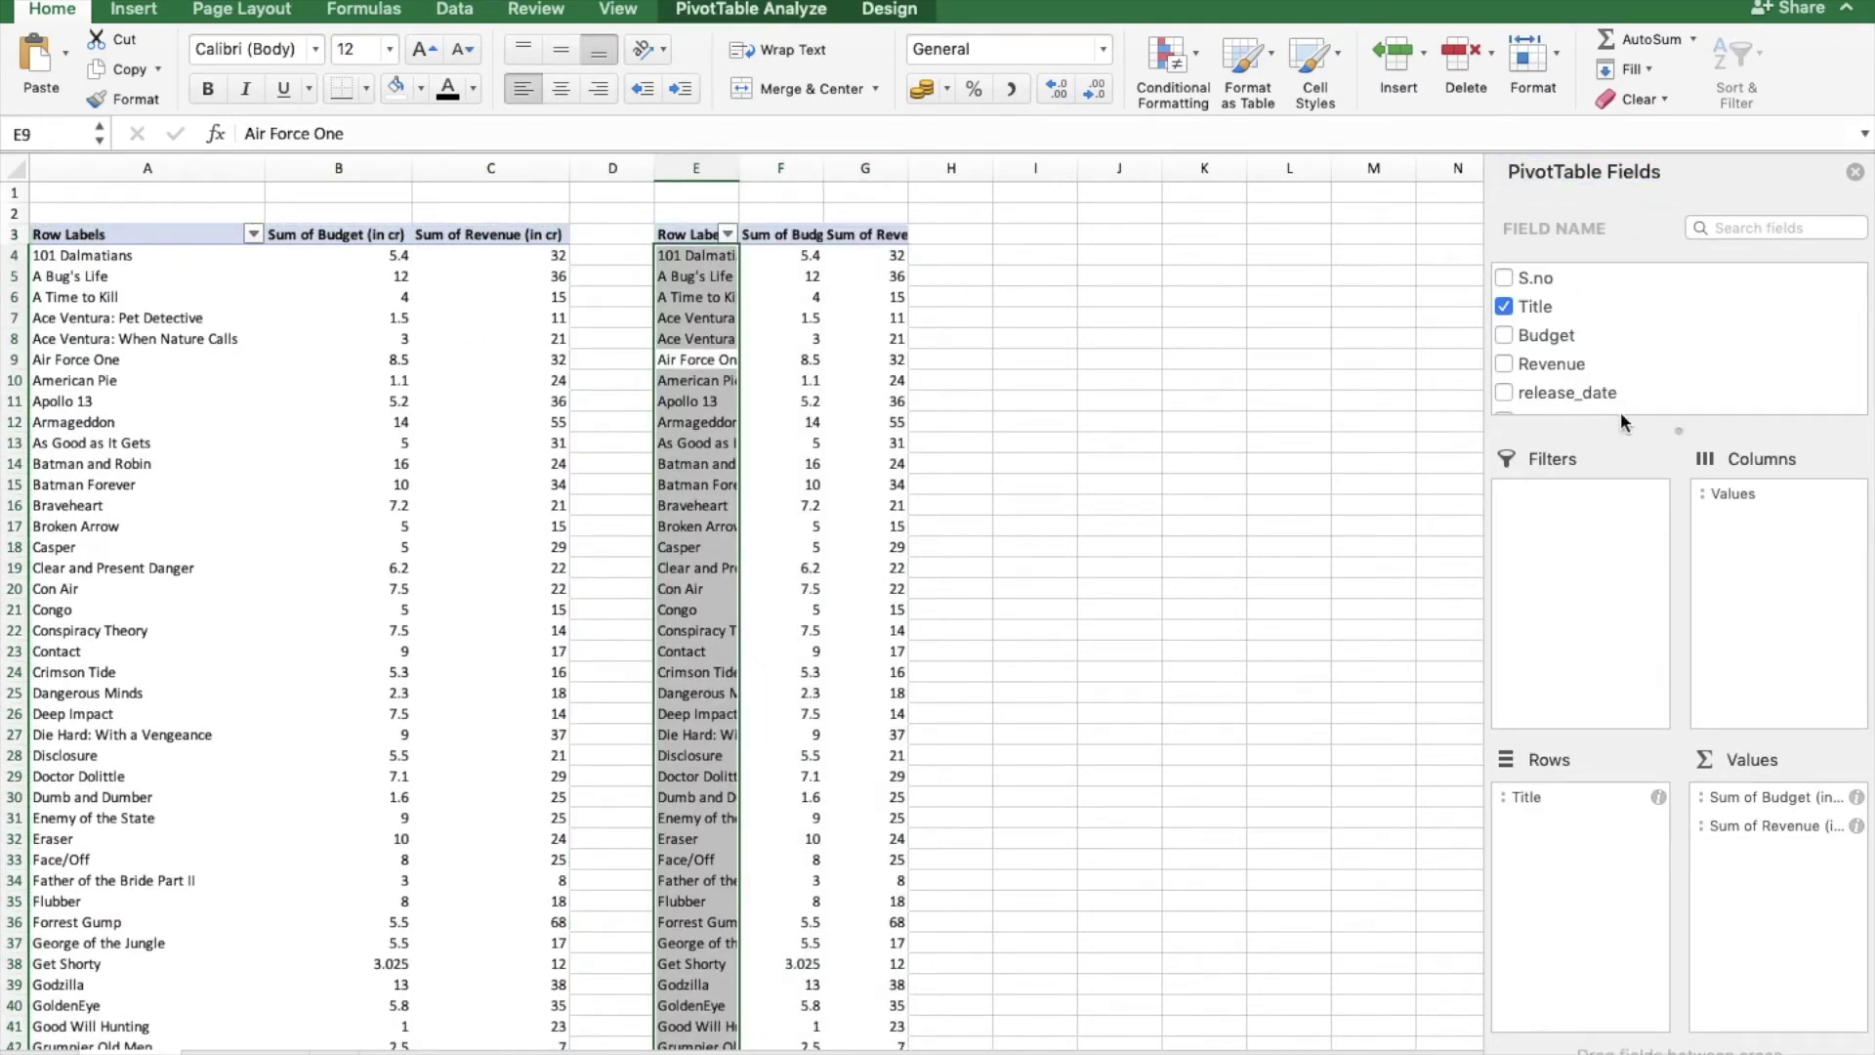
- Rearrange the copied pivot table so that release_date is its only row field, removing Title and both calculated value fields
drag(1770, 799, 1309, 821)
drag(1773, 797, 1371, 835)
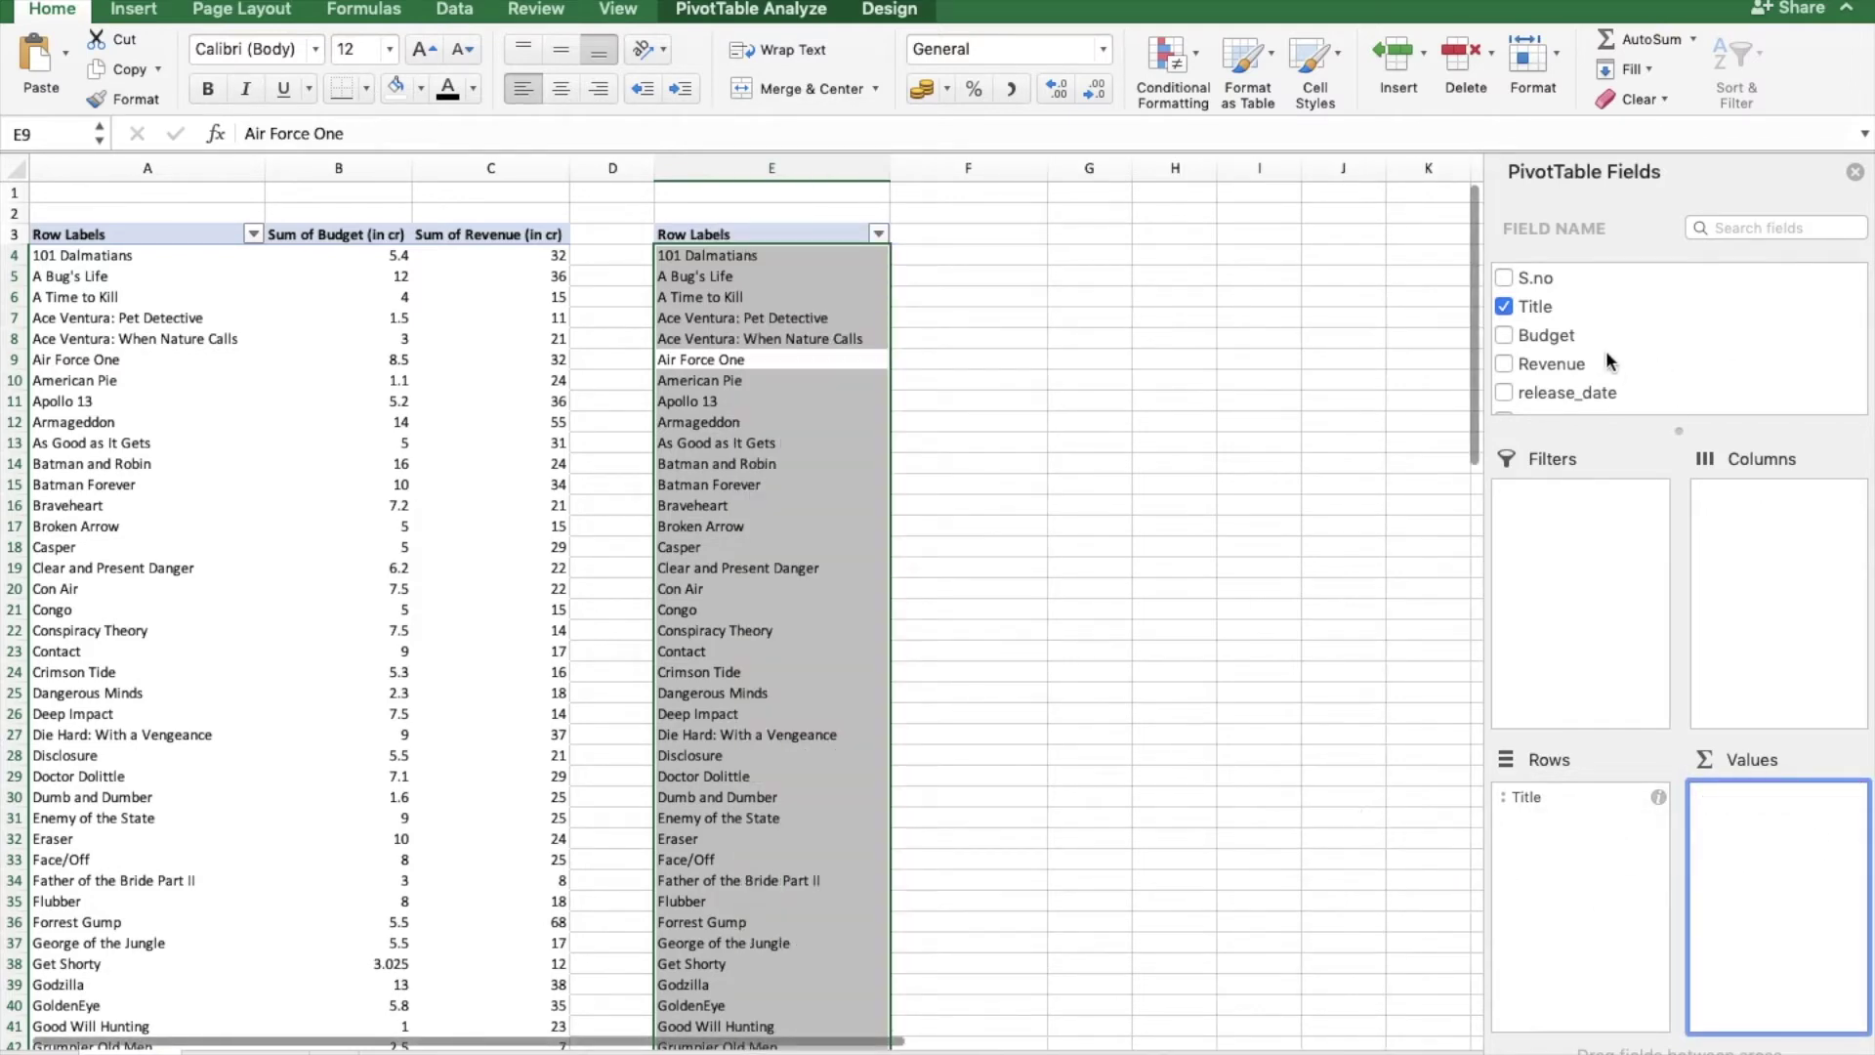
click(1505, 391)
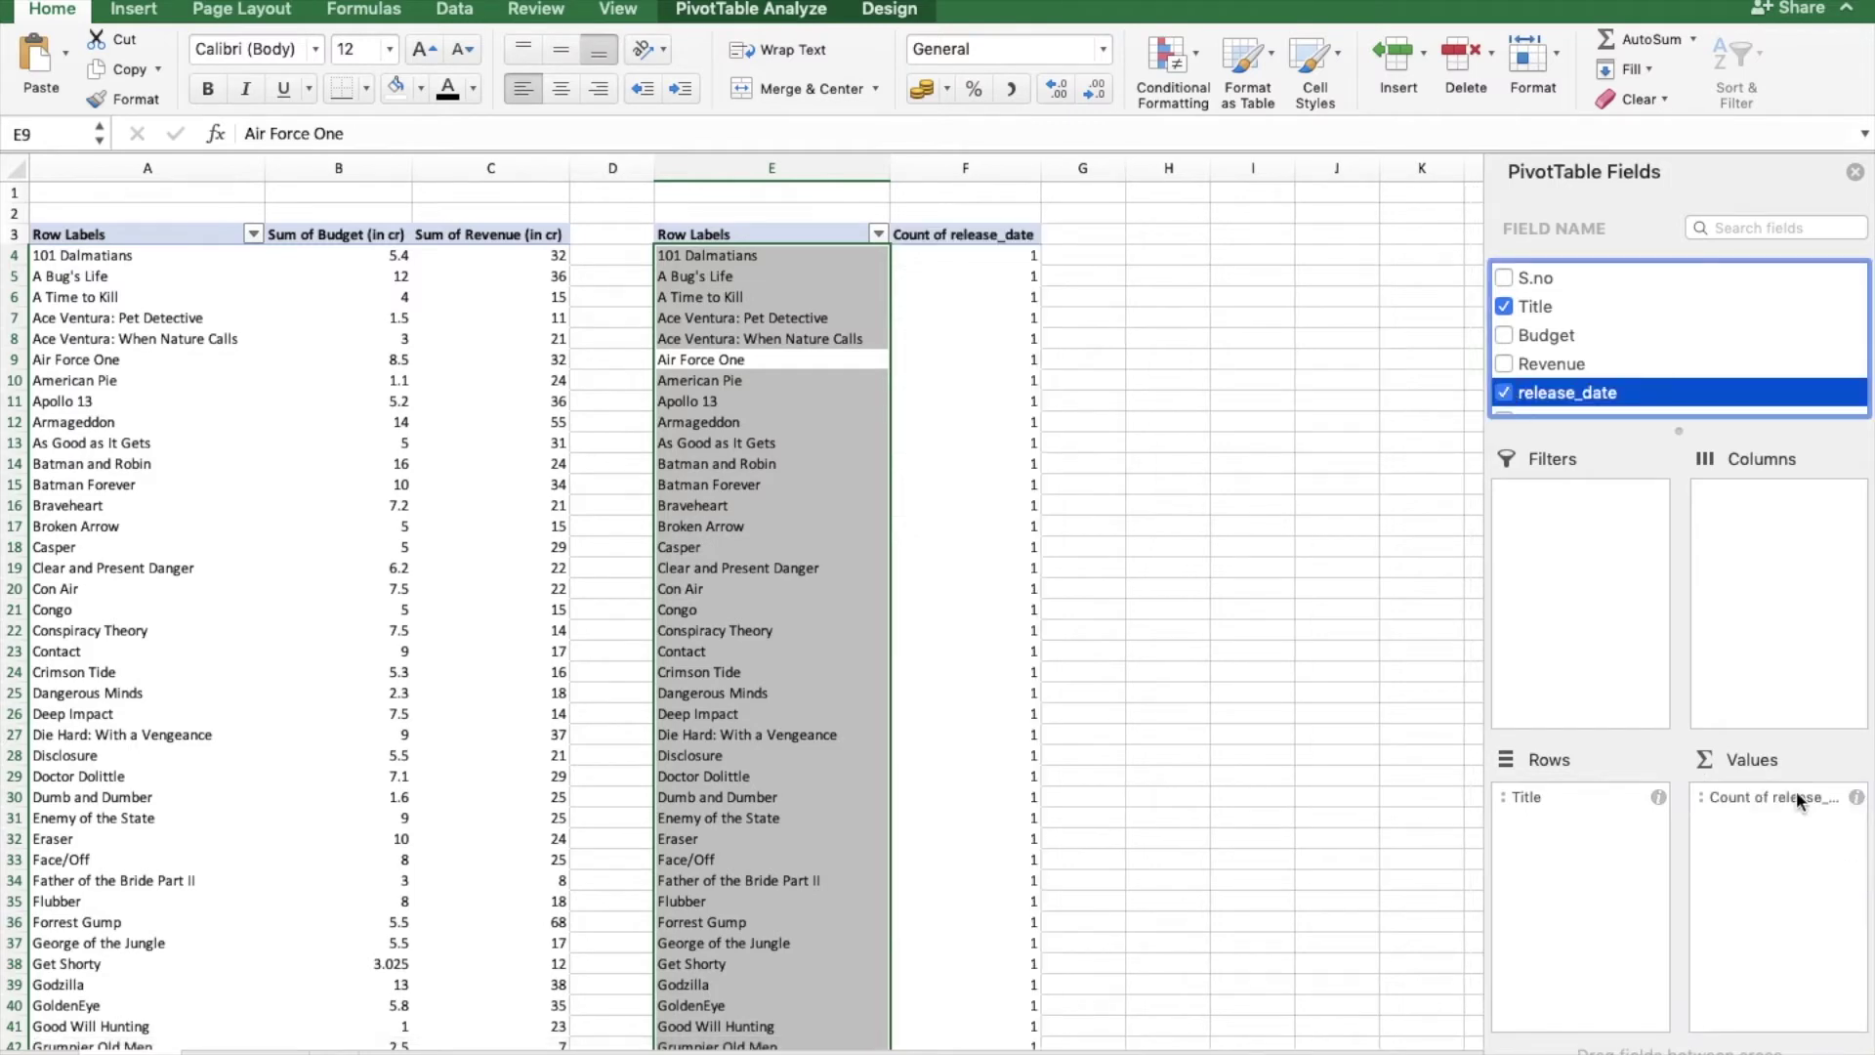
drag(1789, 795, 1599, 849)
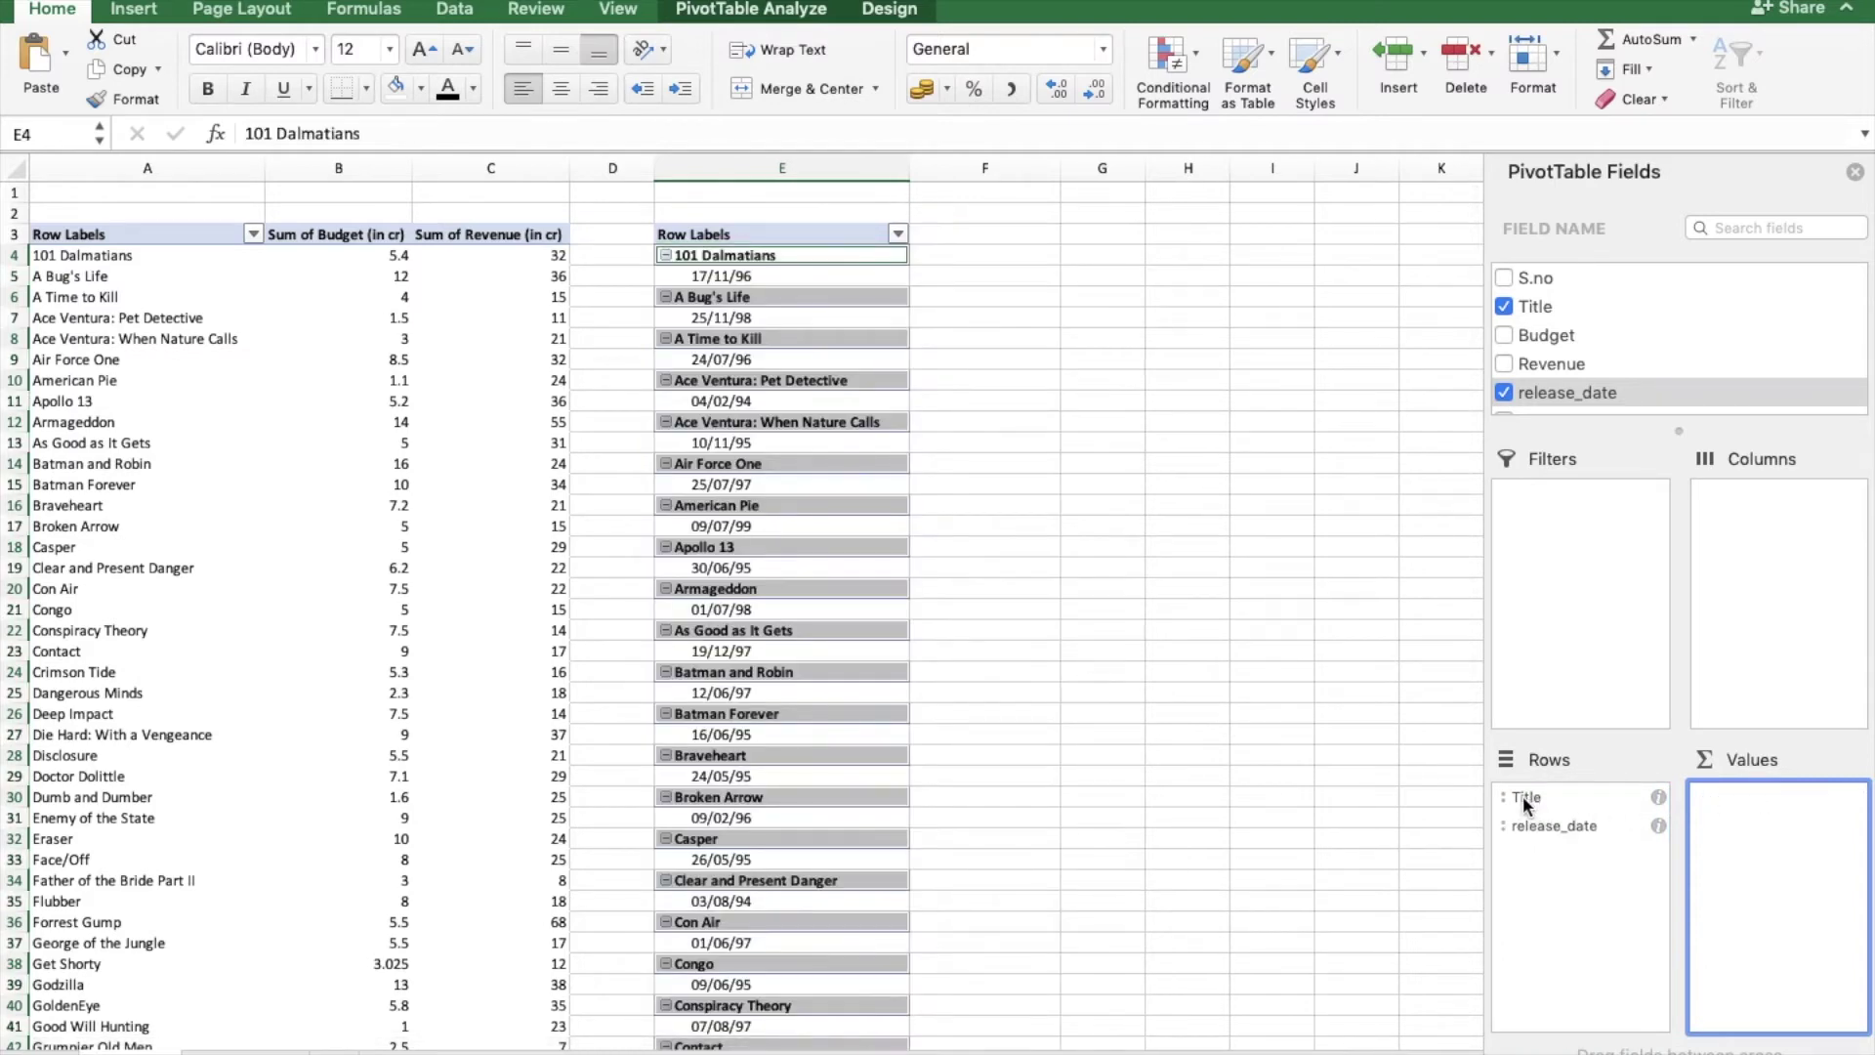
drag(1524, 799, 1534, 864)
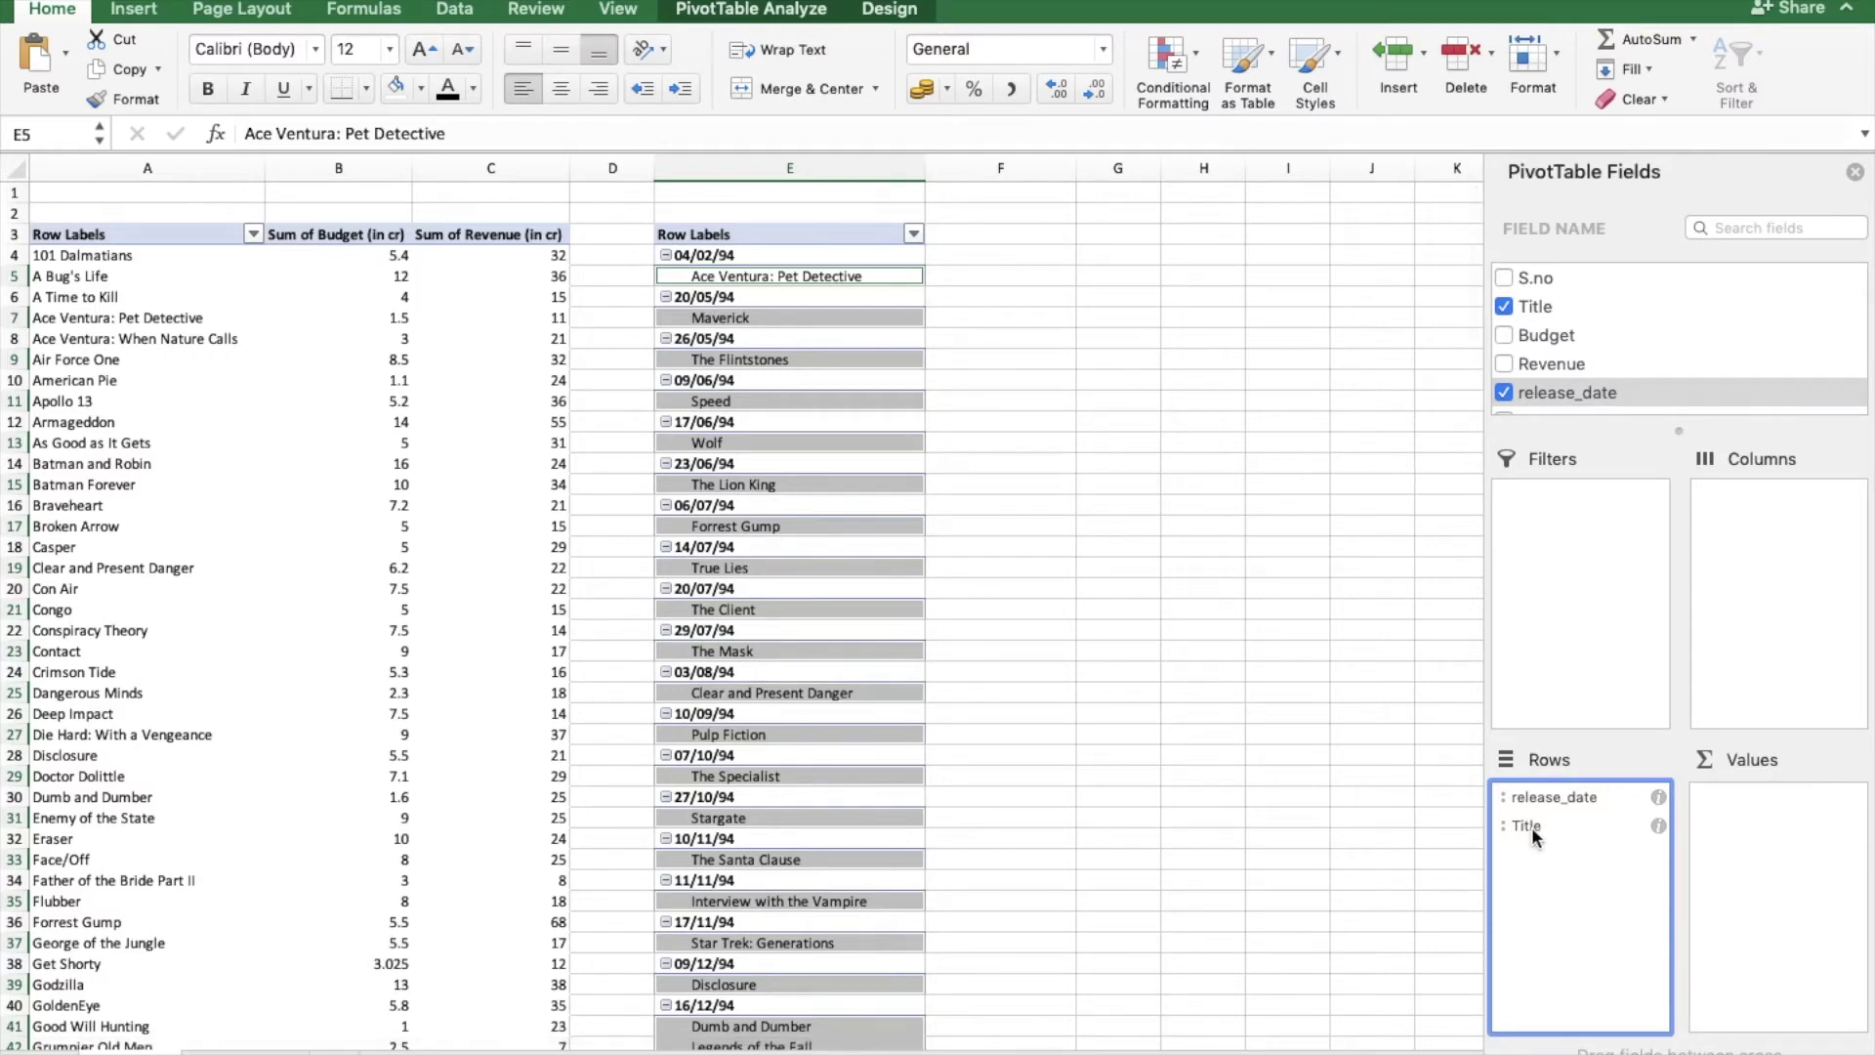
drag(1531, 827, 1327, 889)
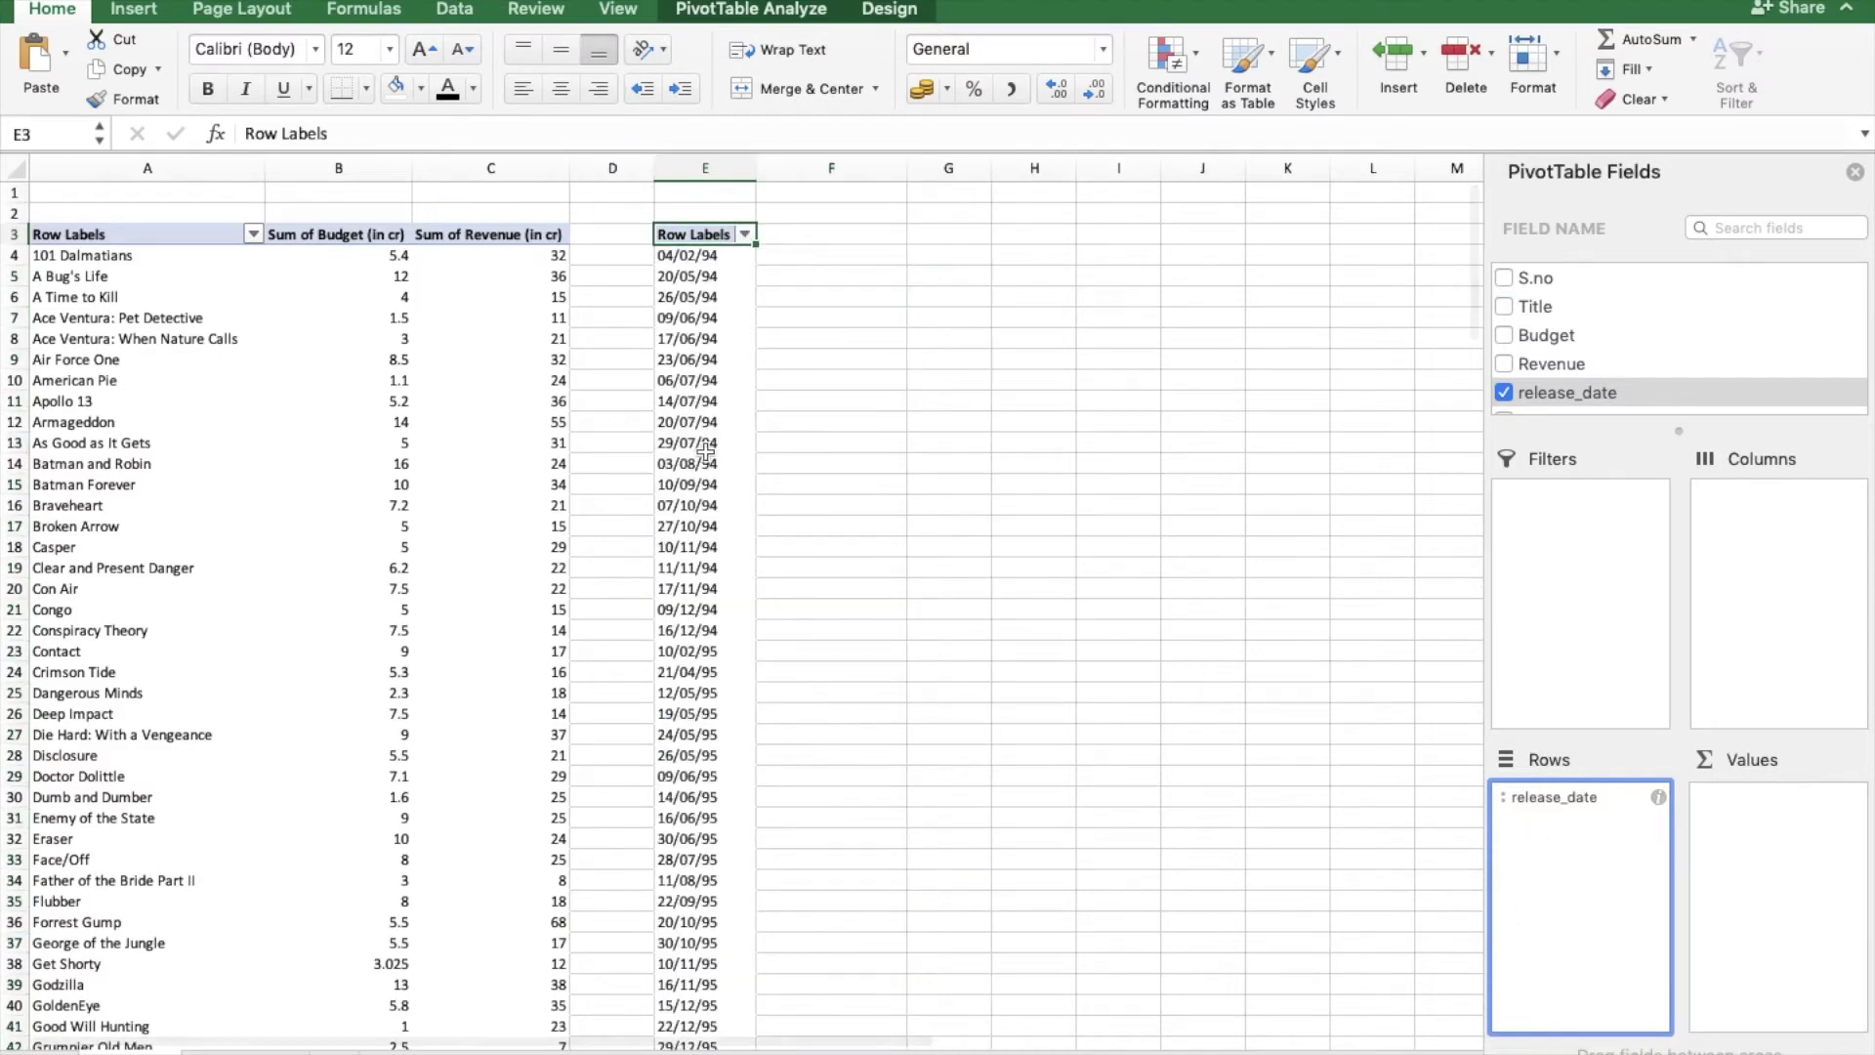
scroll(727, 896, down, 20)
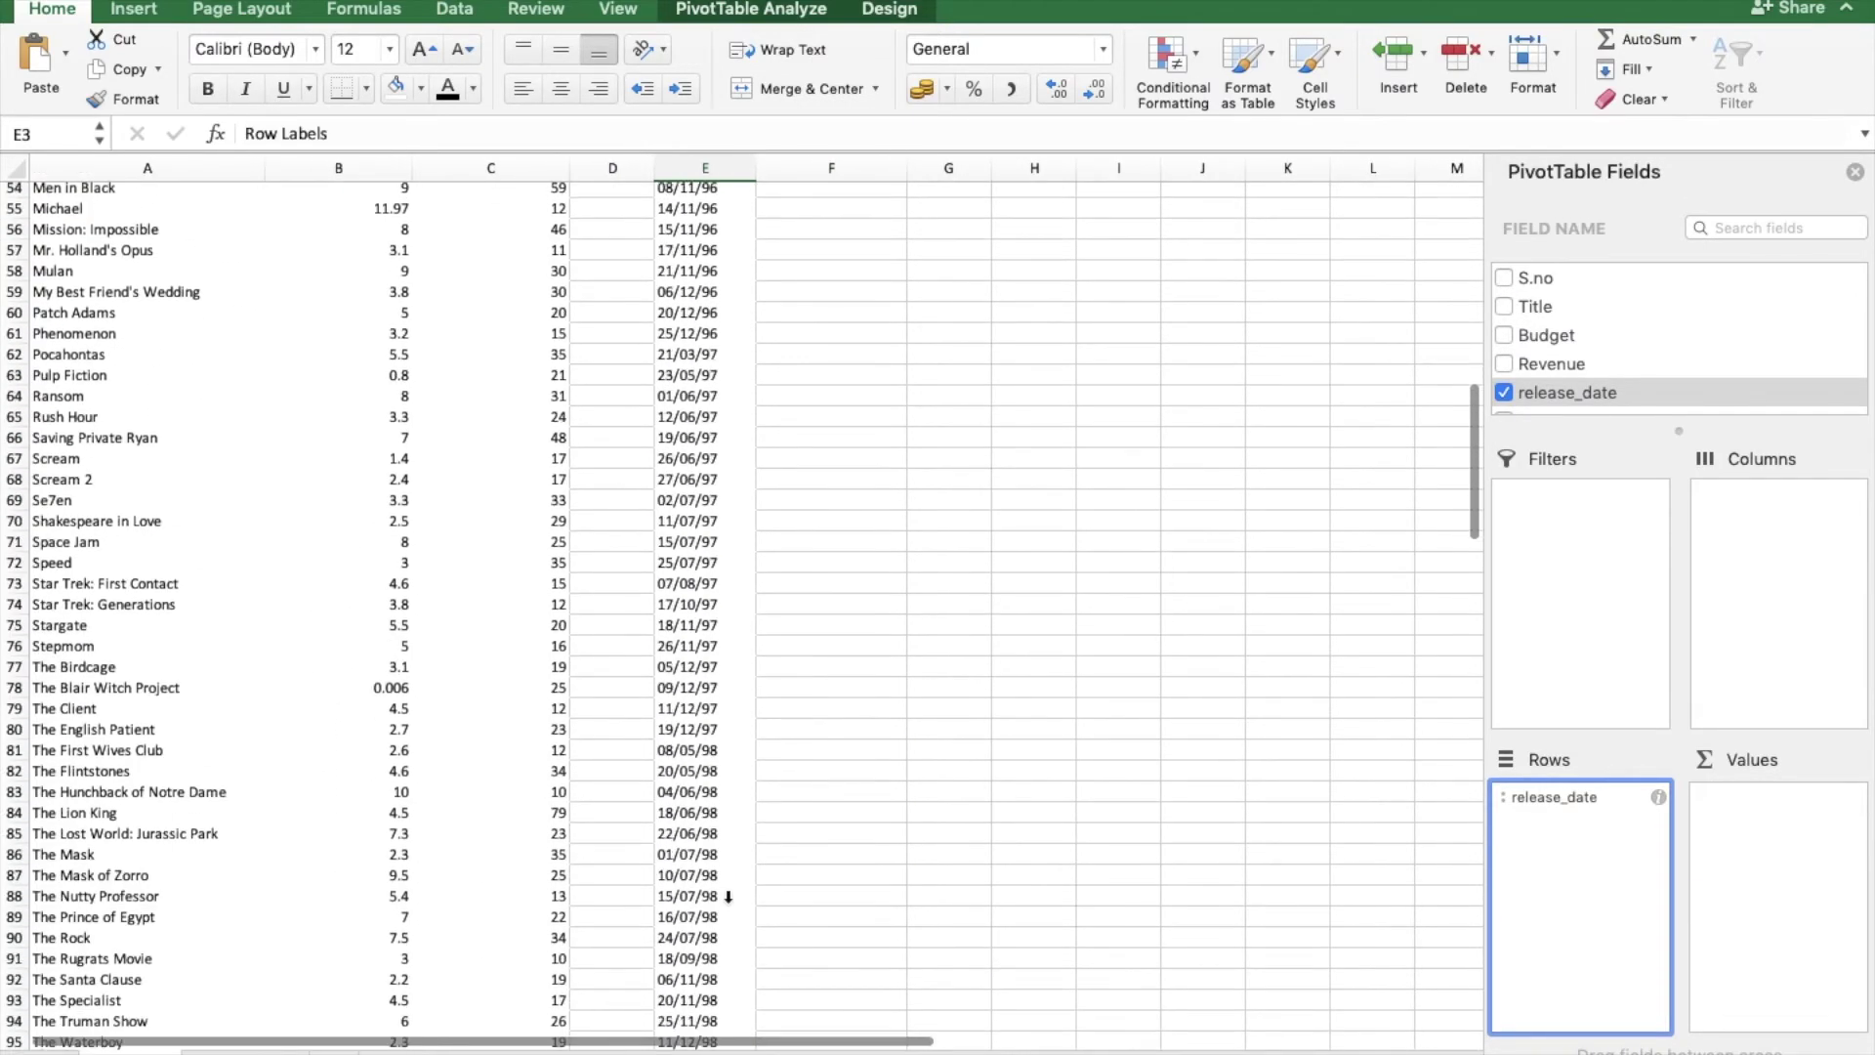
scroll(728, 897, down, 5)
scroll(728, 895, up, 14)
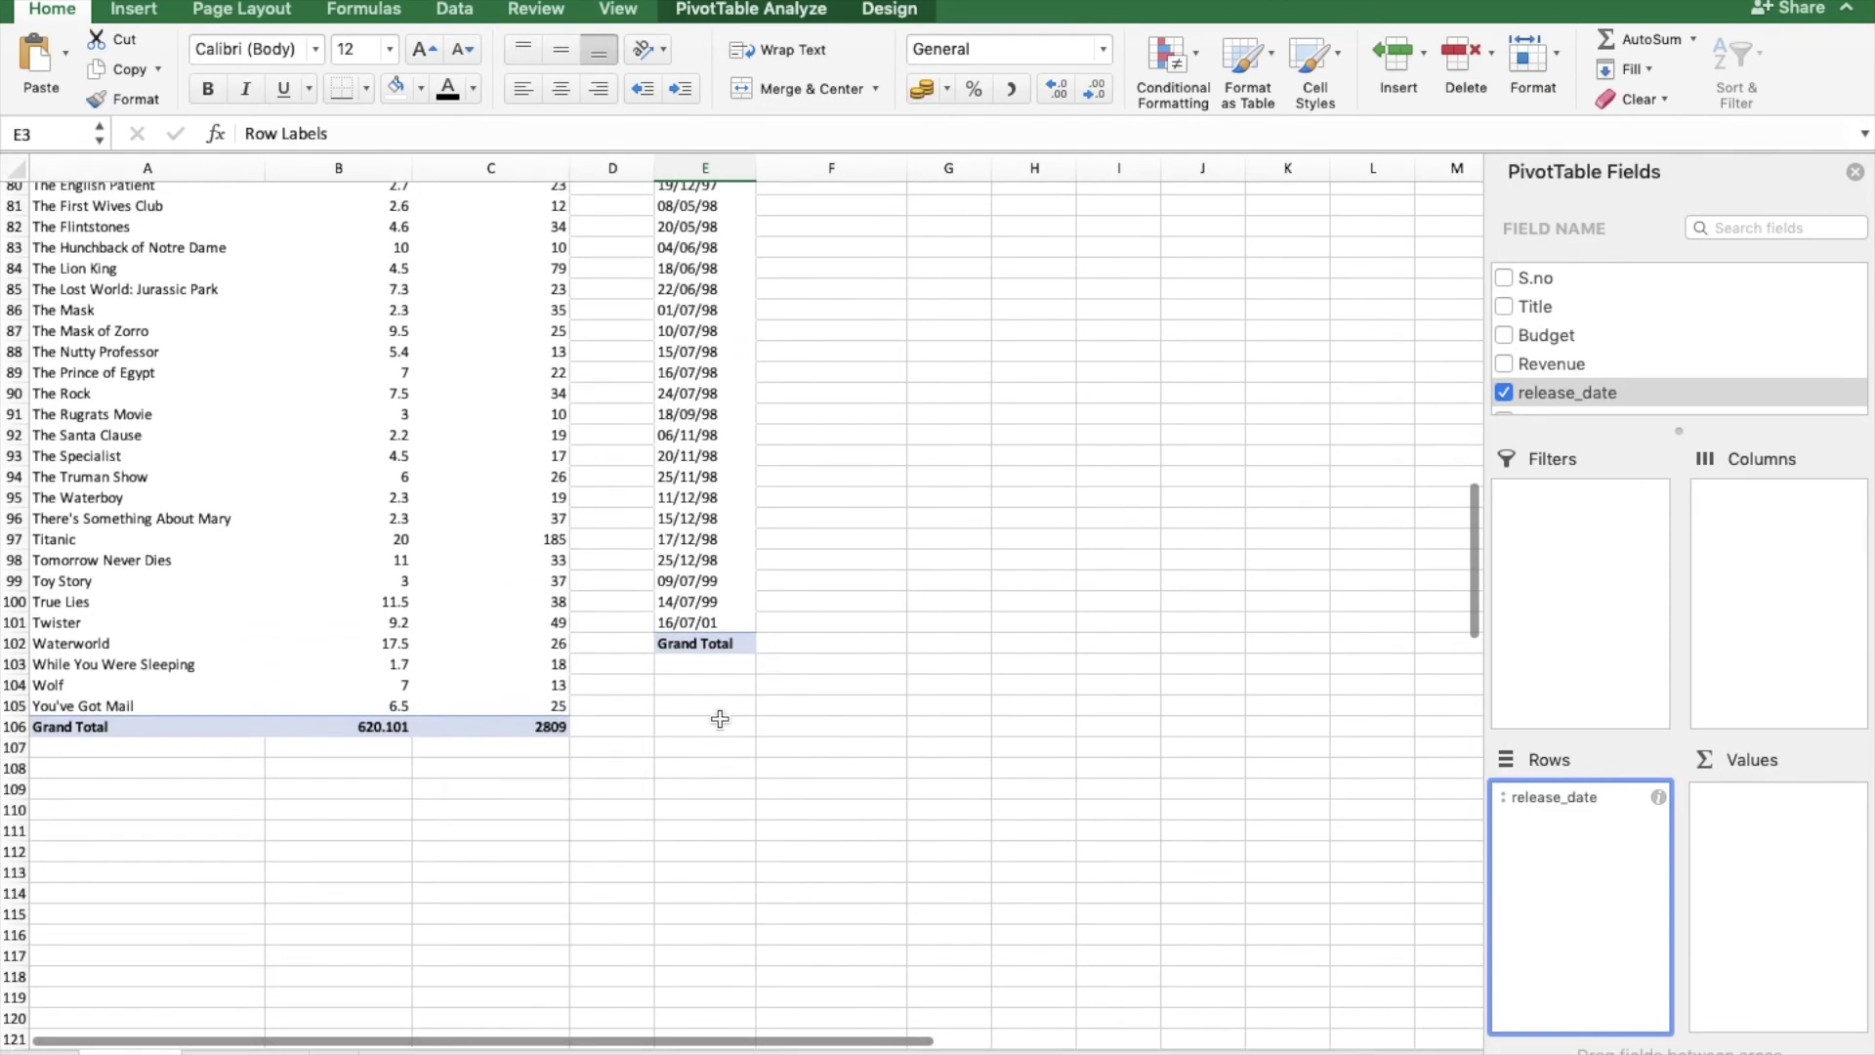
scroll(720, 718, up, 18)
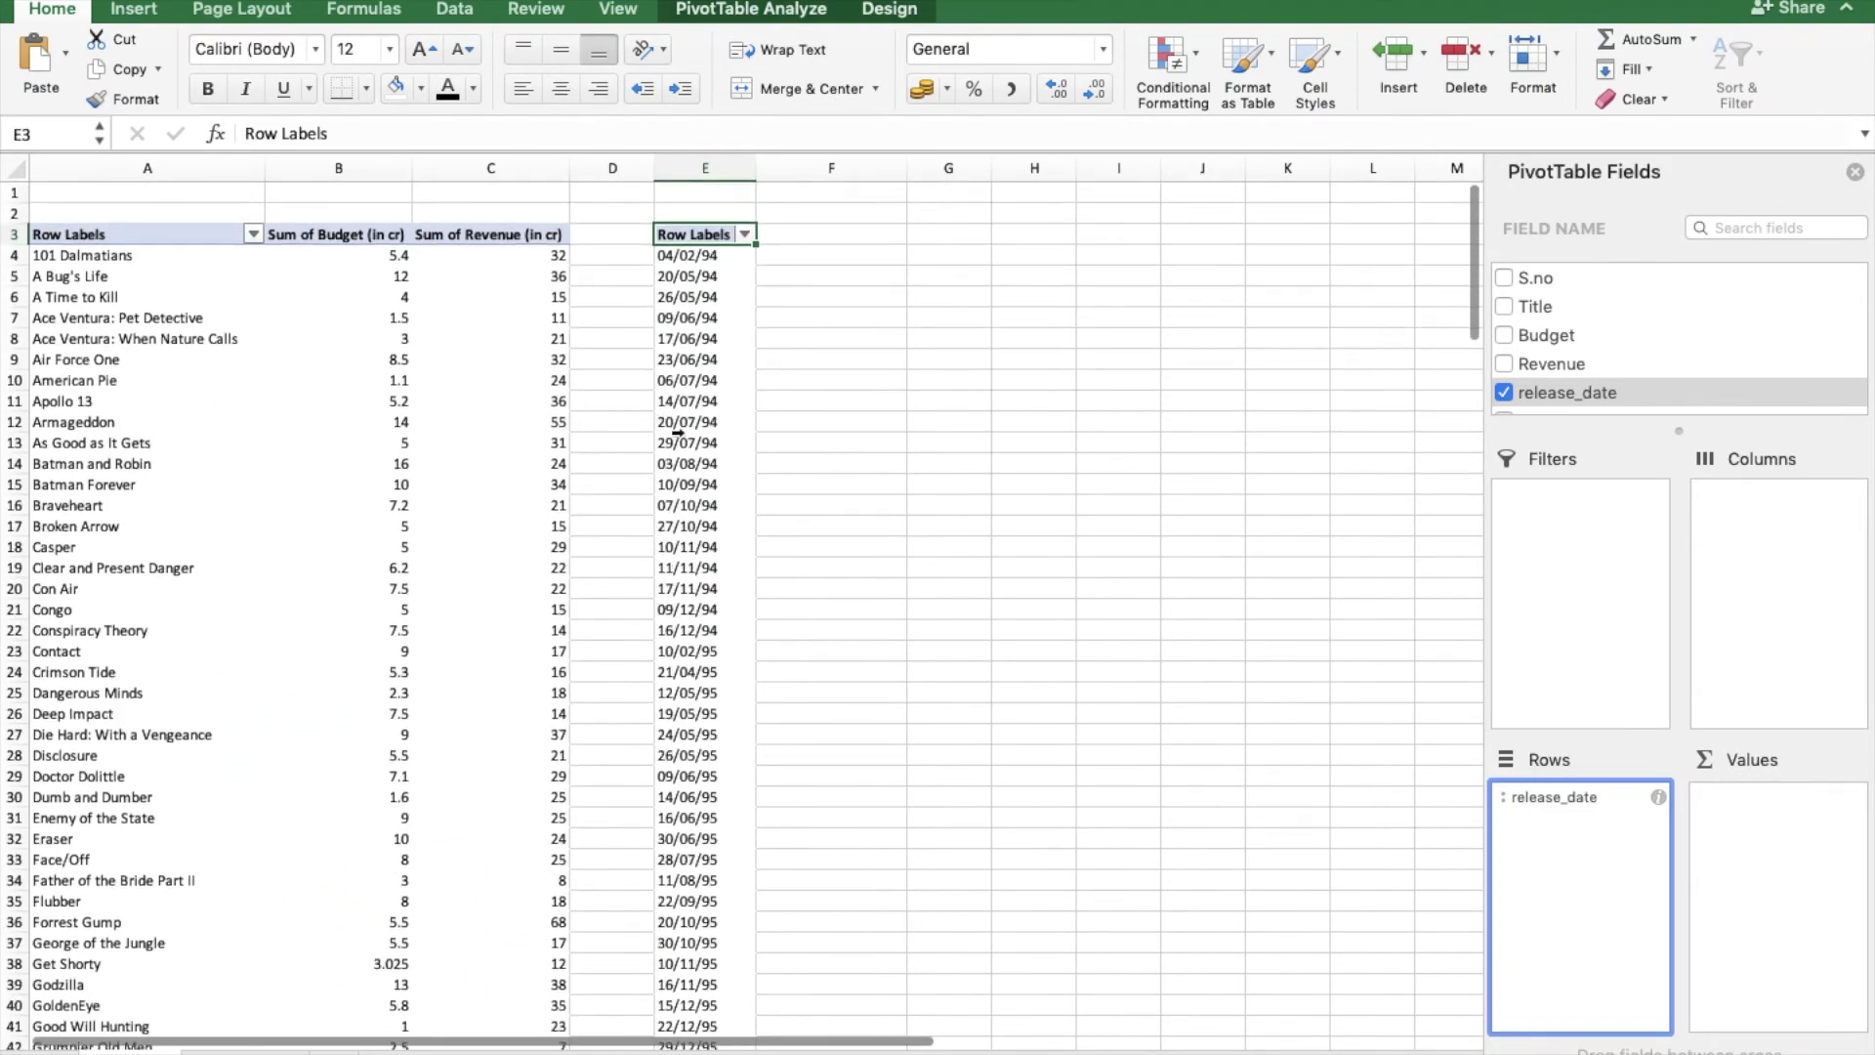
- Group the release_date row labels in the copied pivot table by Years
click(687, 420)
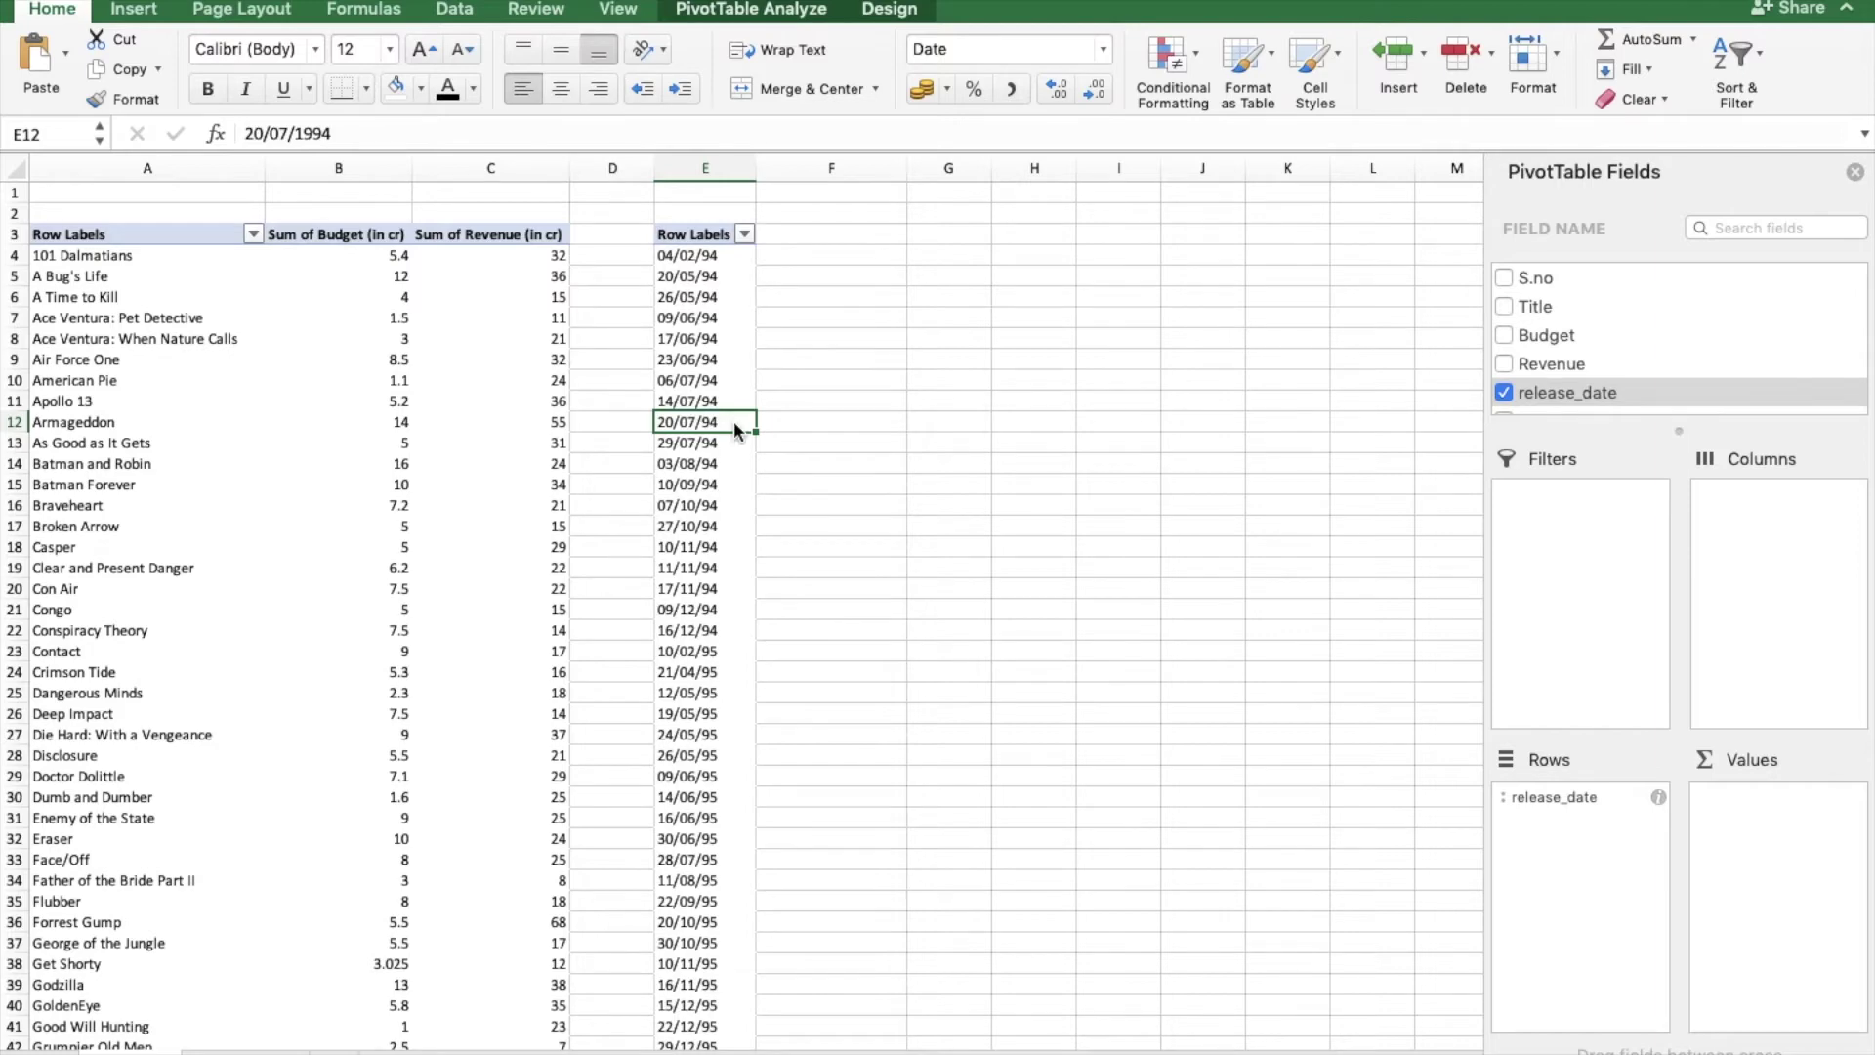
right_click(735, 423)
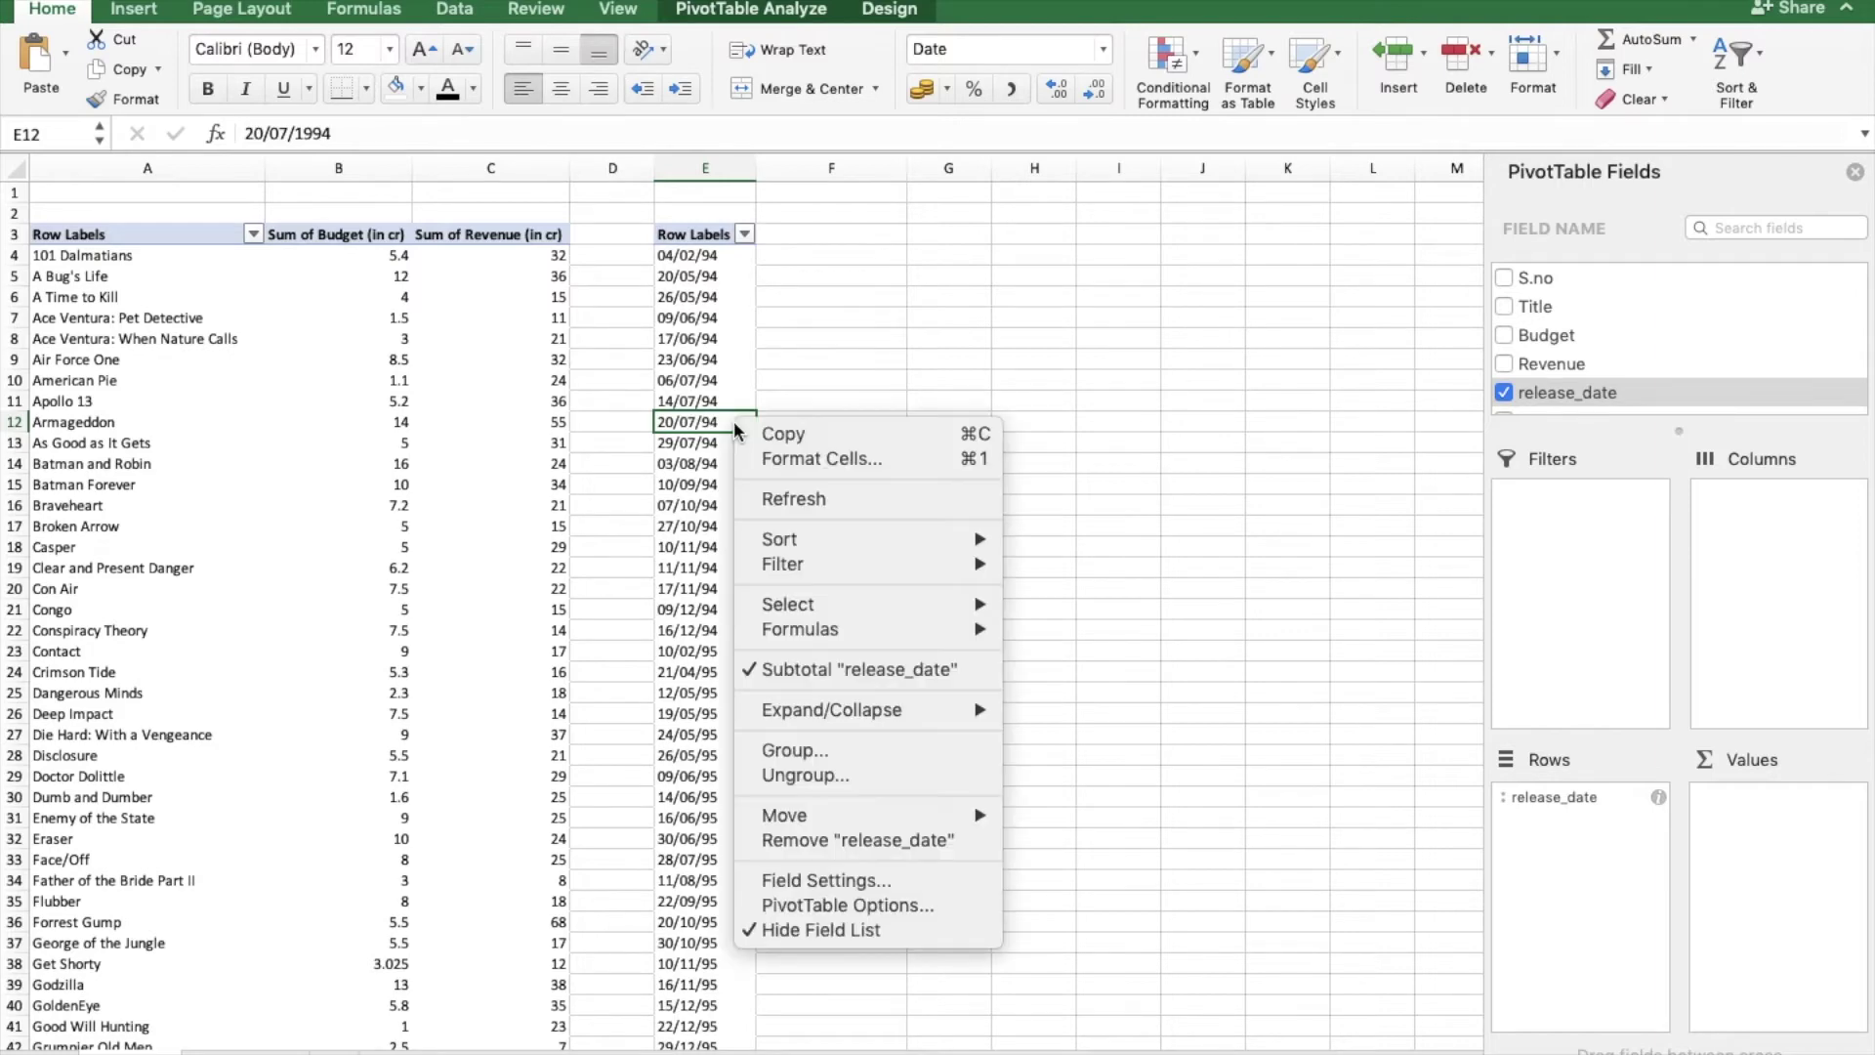
click(806, 752)
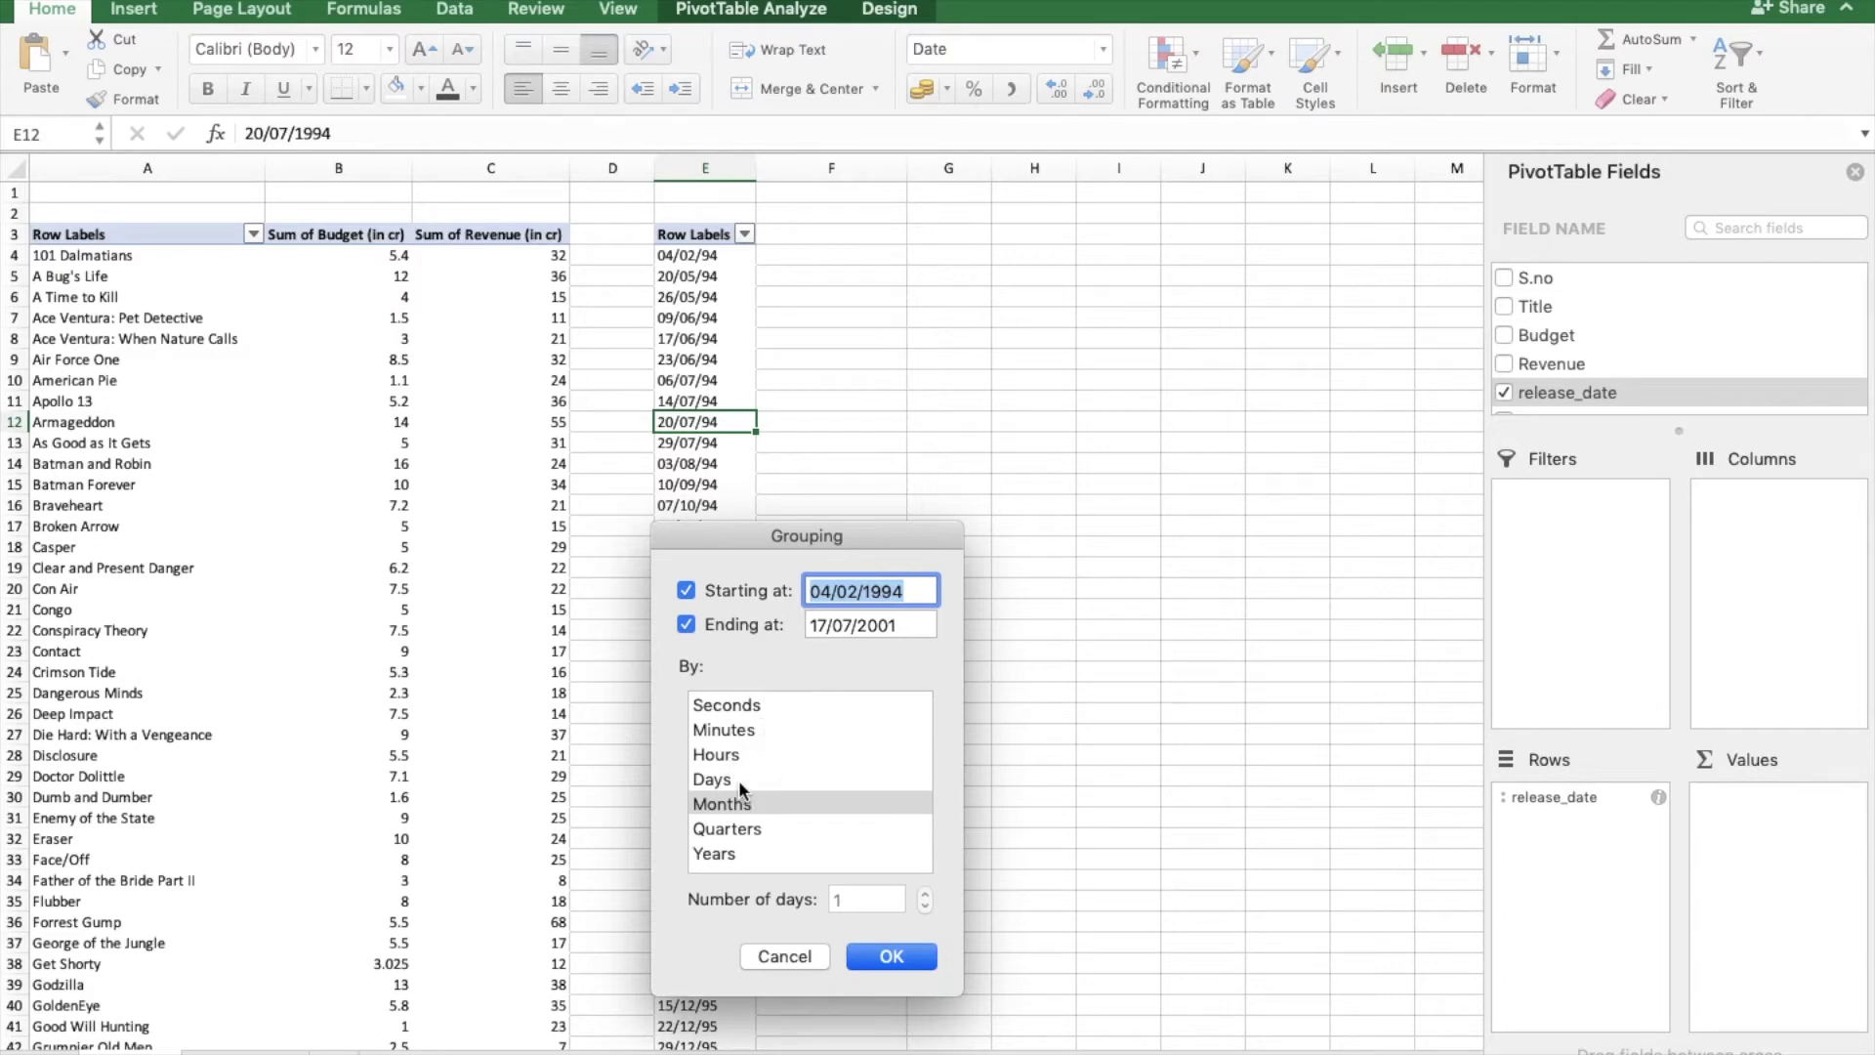
click(724, 853)
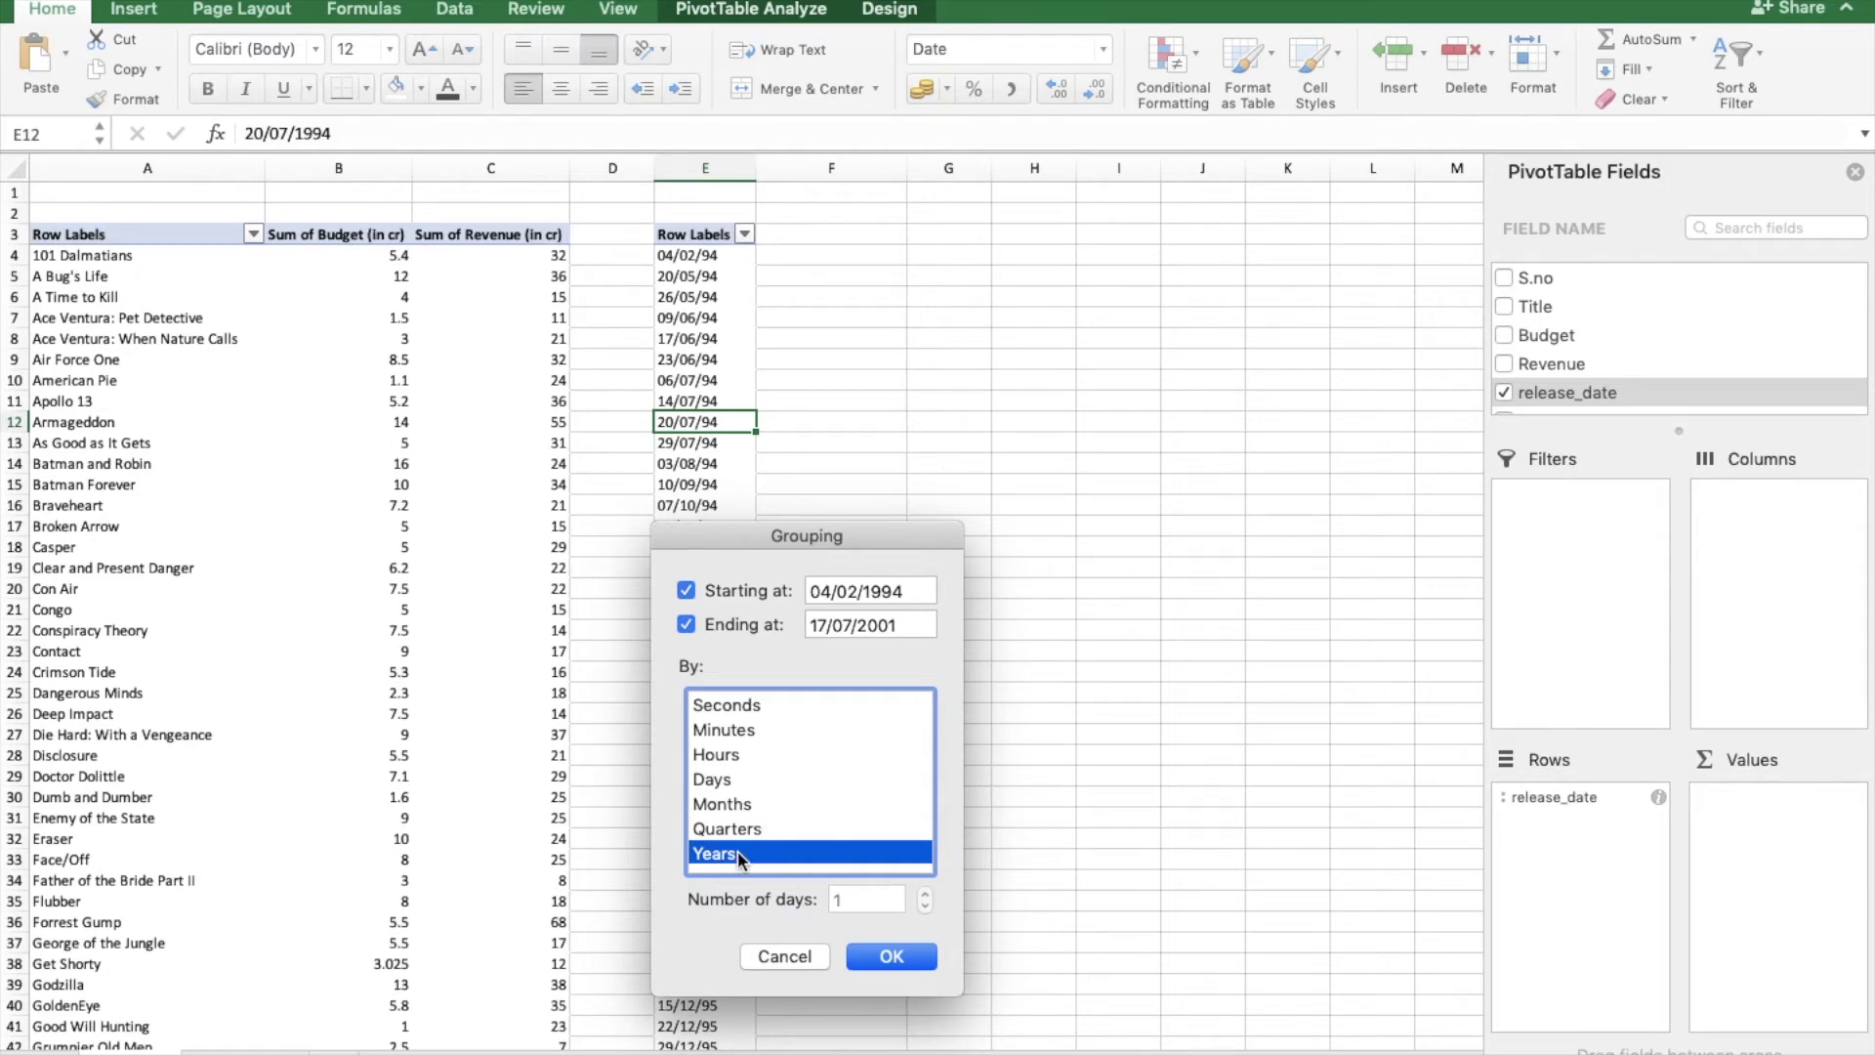
click(893, 957)
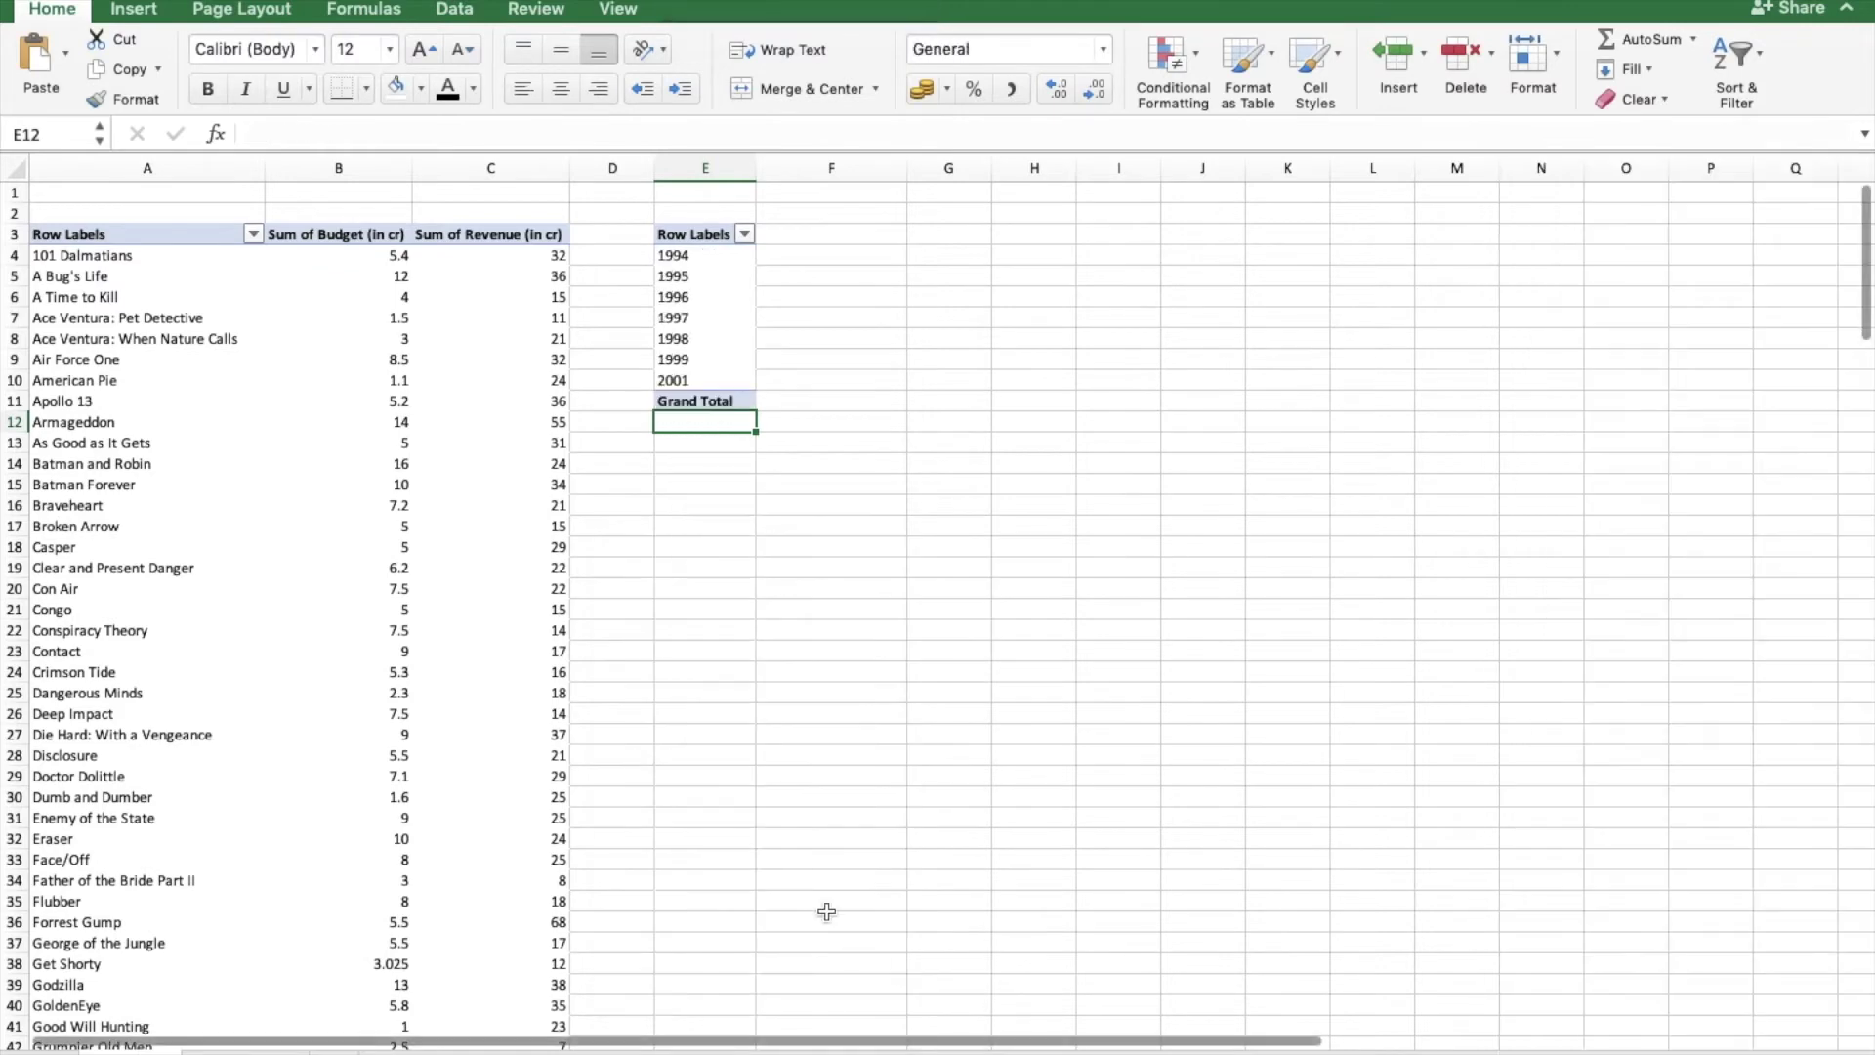
- Add Title as a row field nested under the release years in the copied pivot table
click(715, 271)
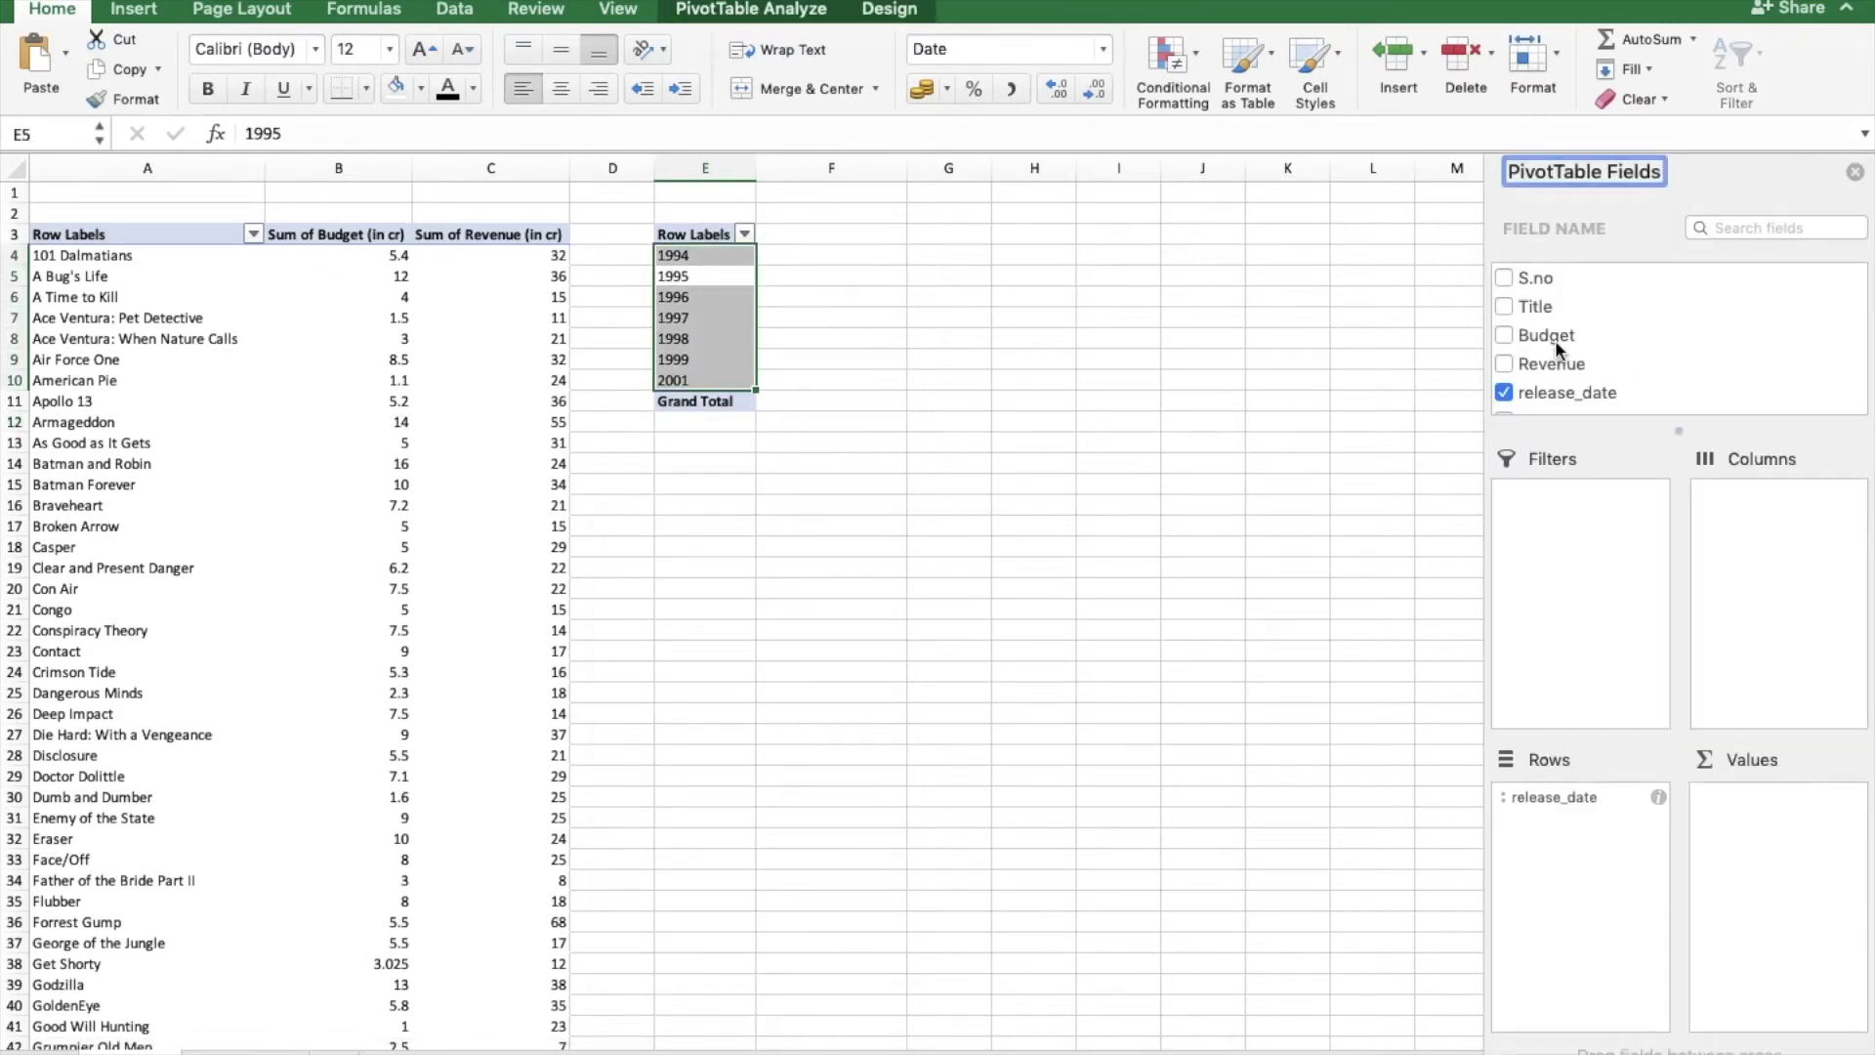
click(1523, 303)
click(1524, 305)
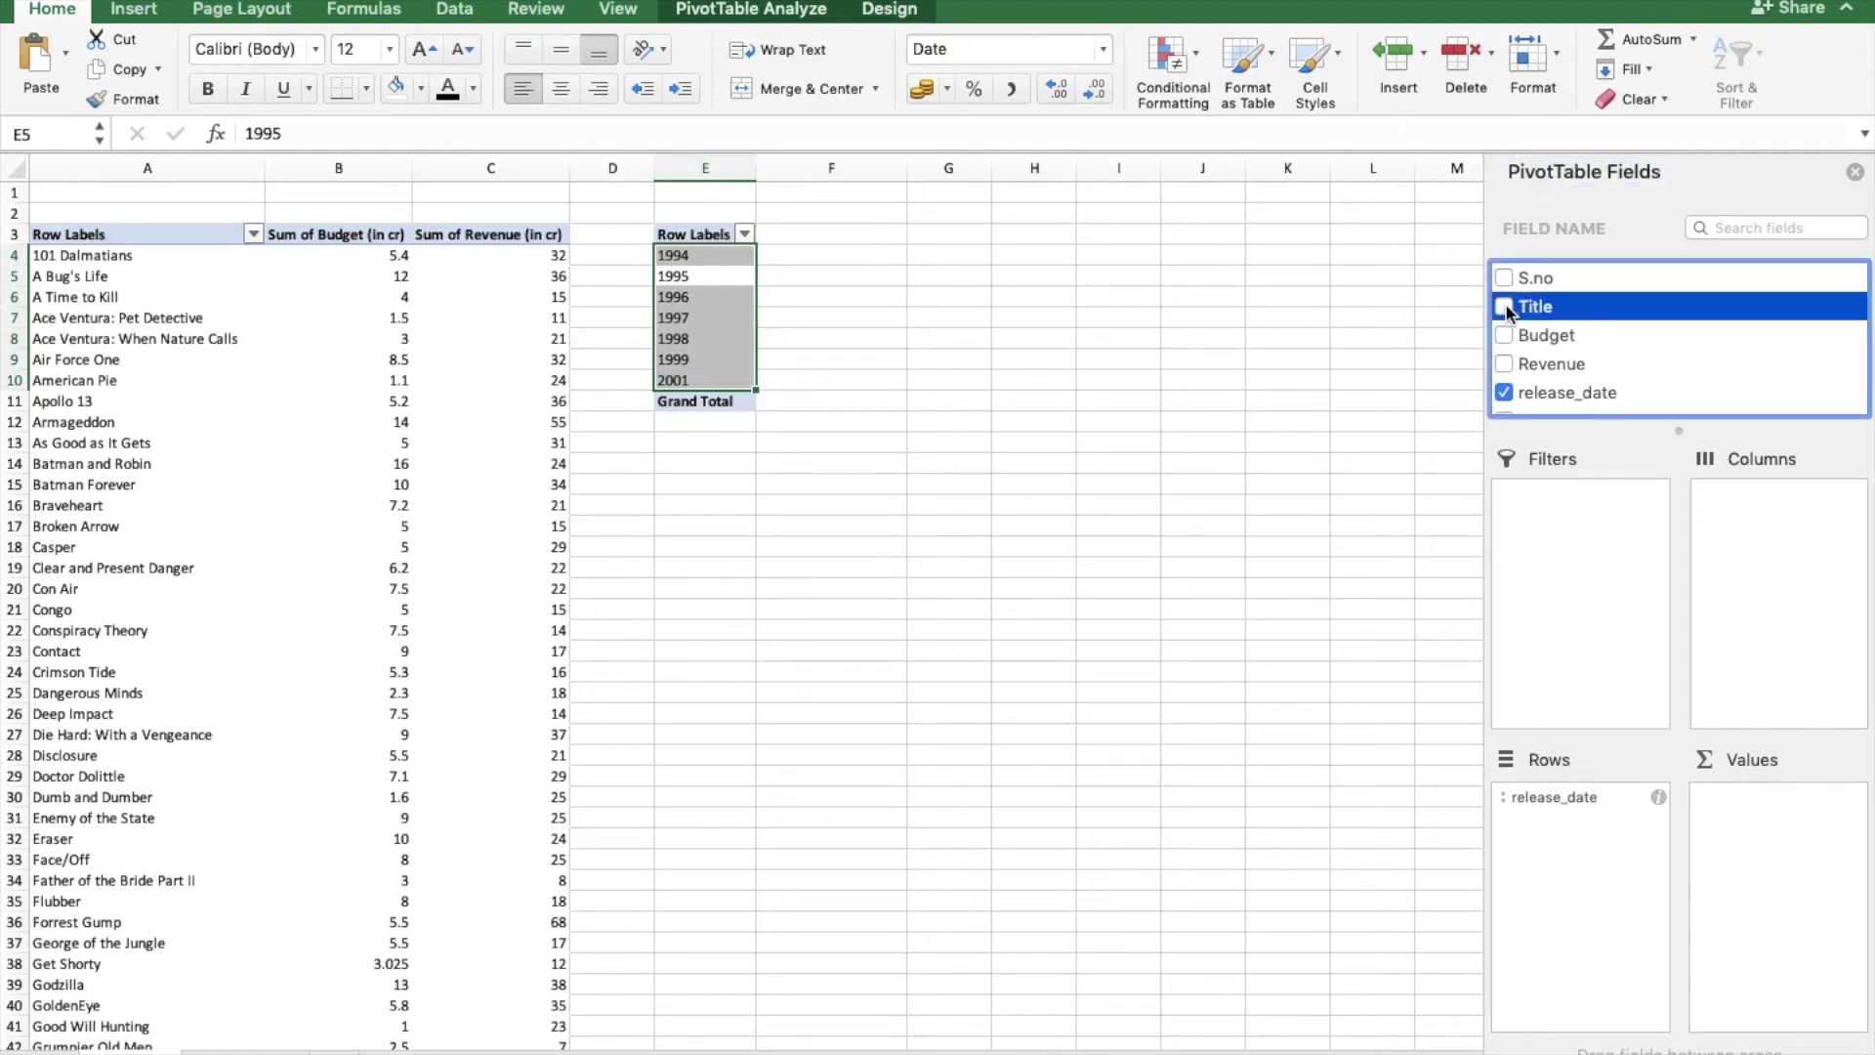
click(1504, 306)
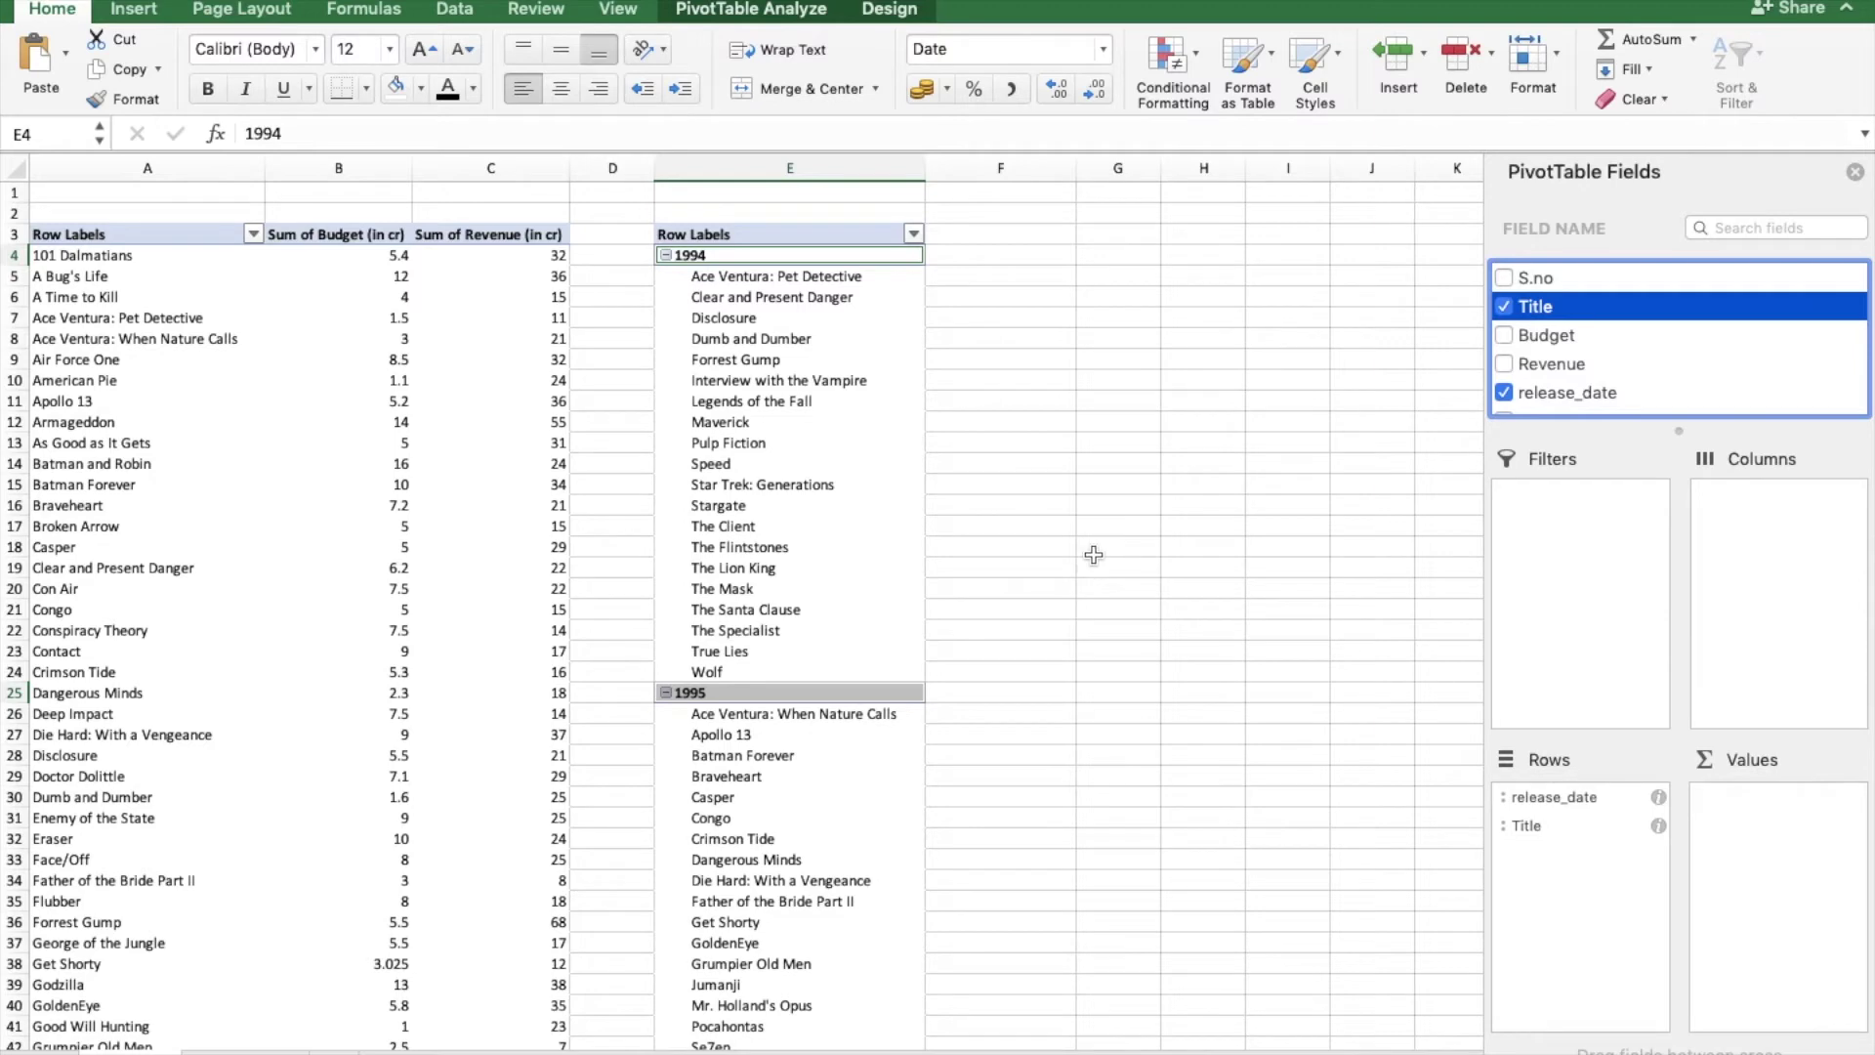
- Add Rating and Rating_count as summed value fields to the release-year pivot table
scroll(1712, 346, down, 1)
scroll(1711, 352, down, 3)
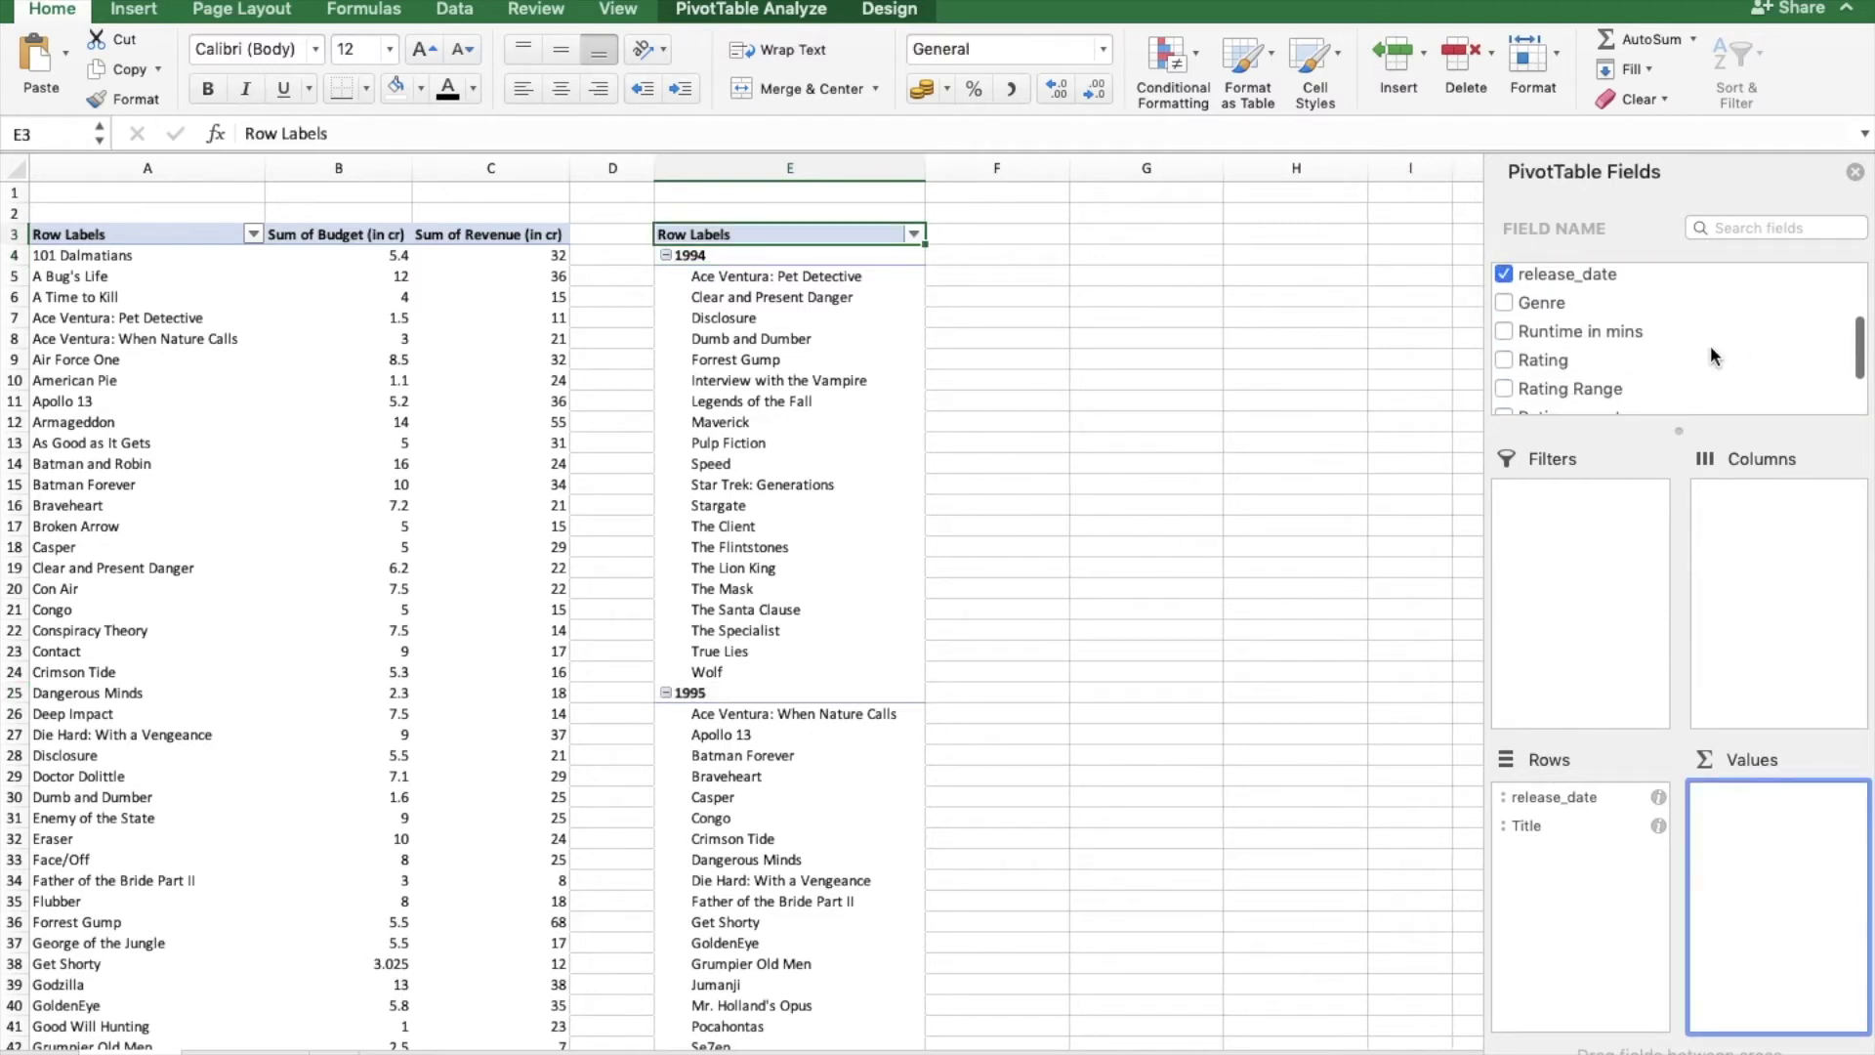
click(1501, 359)
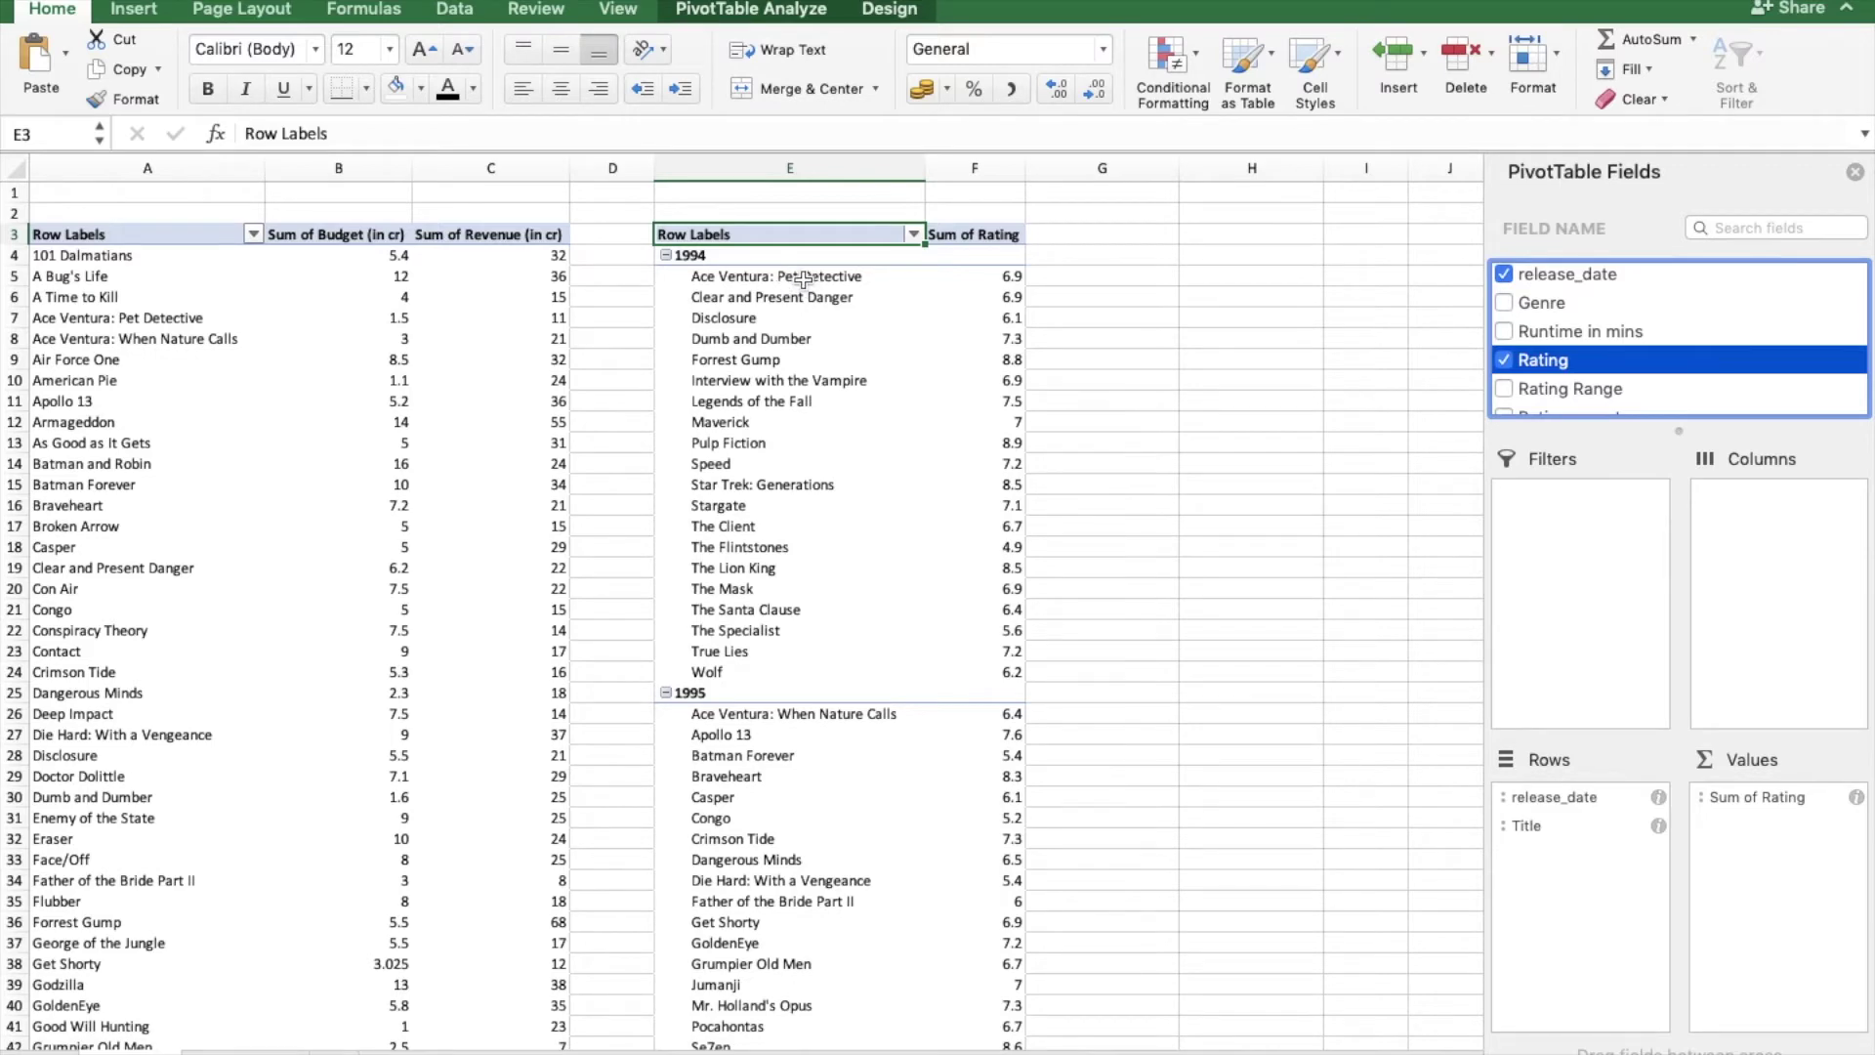
scroll(1592, 392, down, 2)
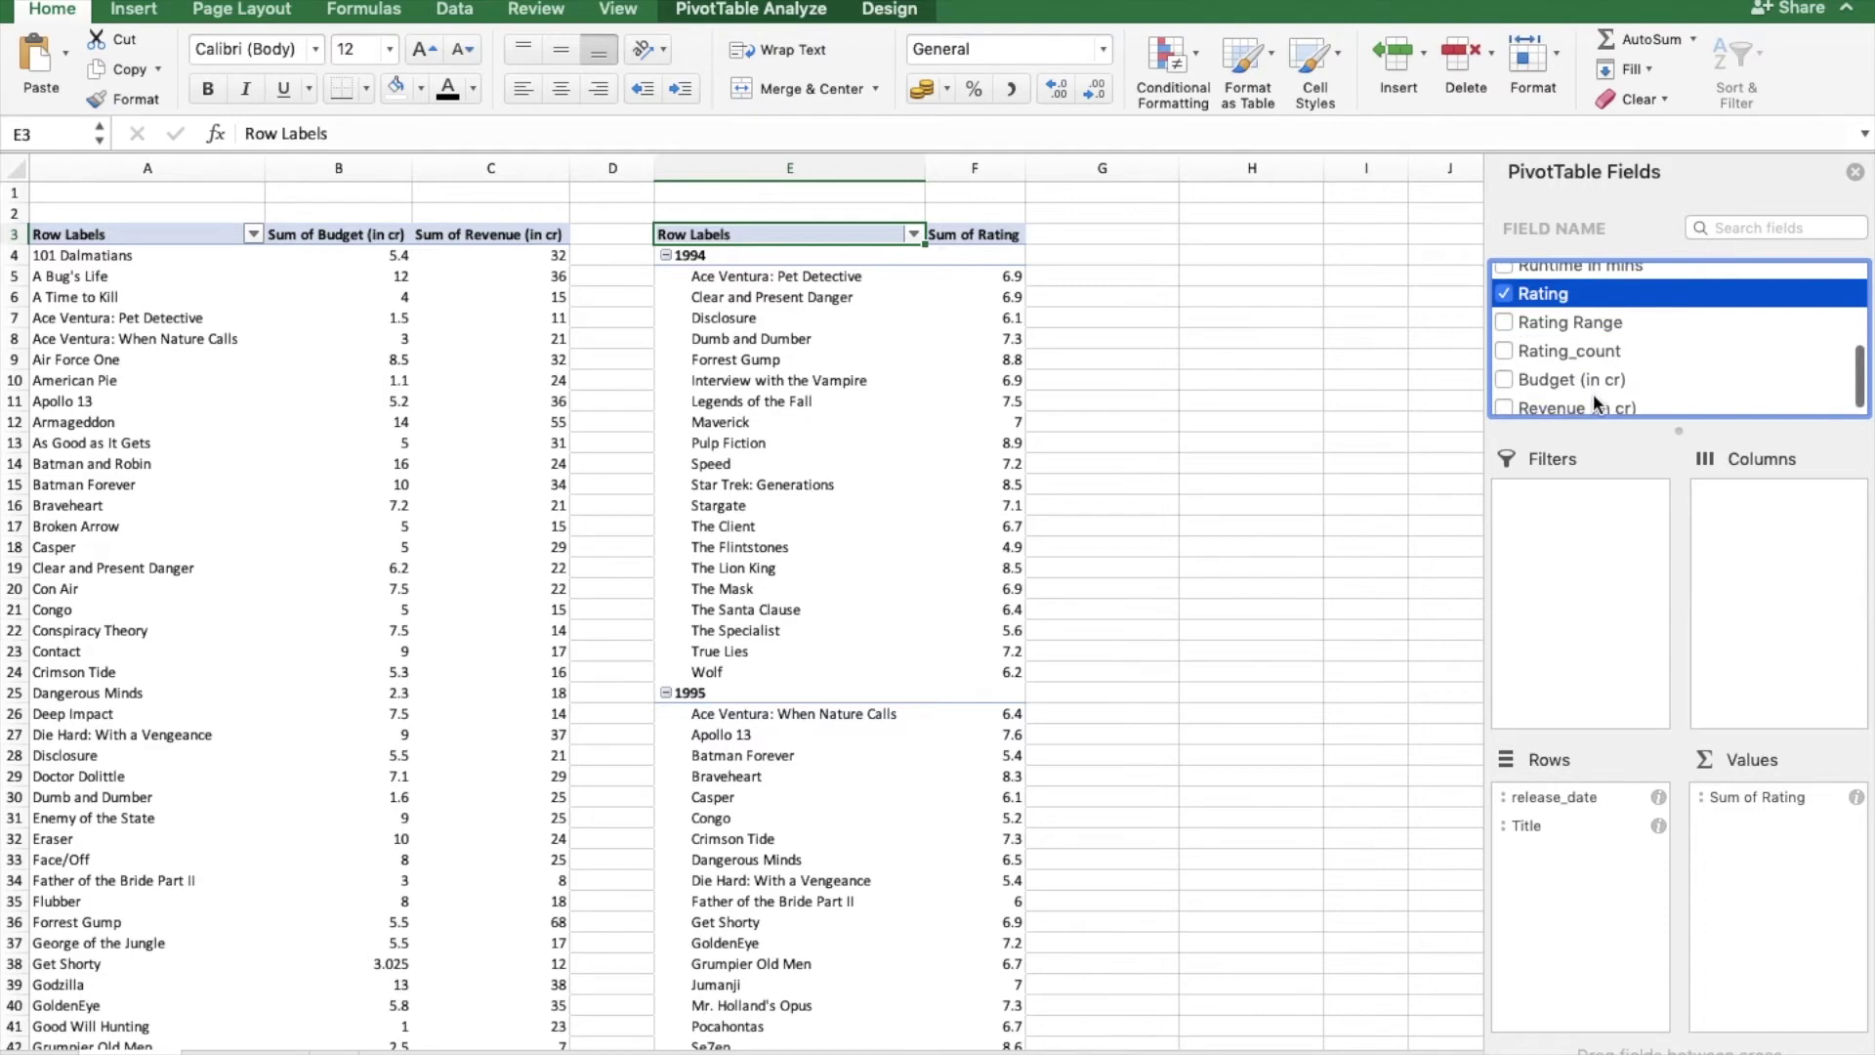
click(1505, 343)
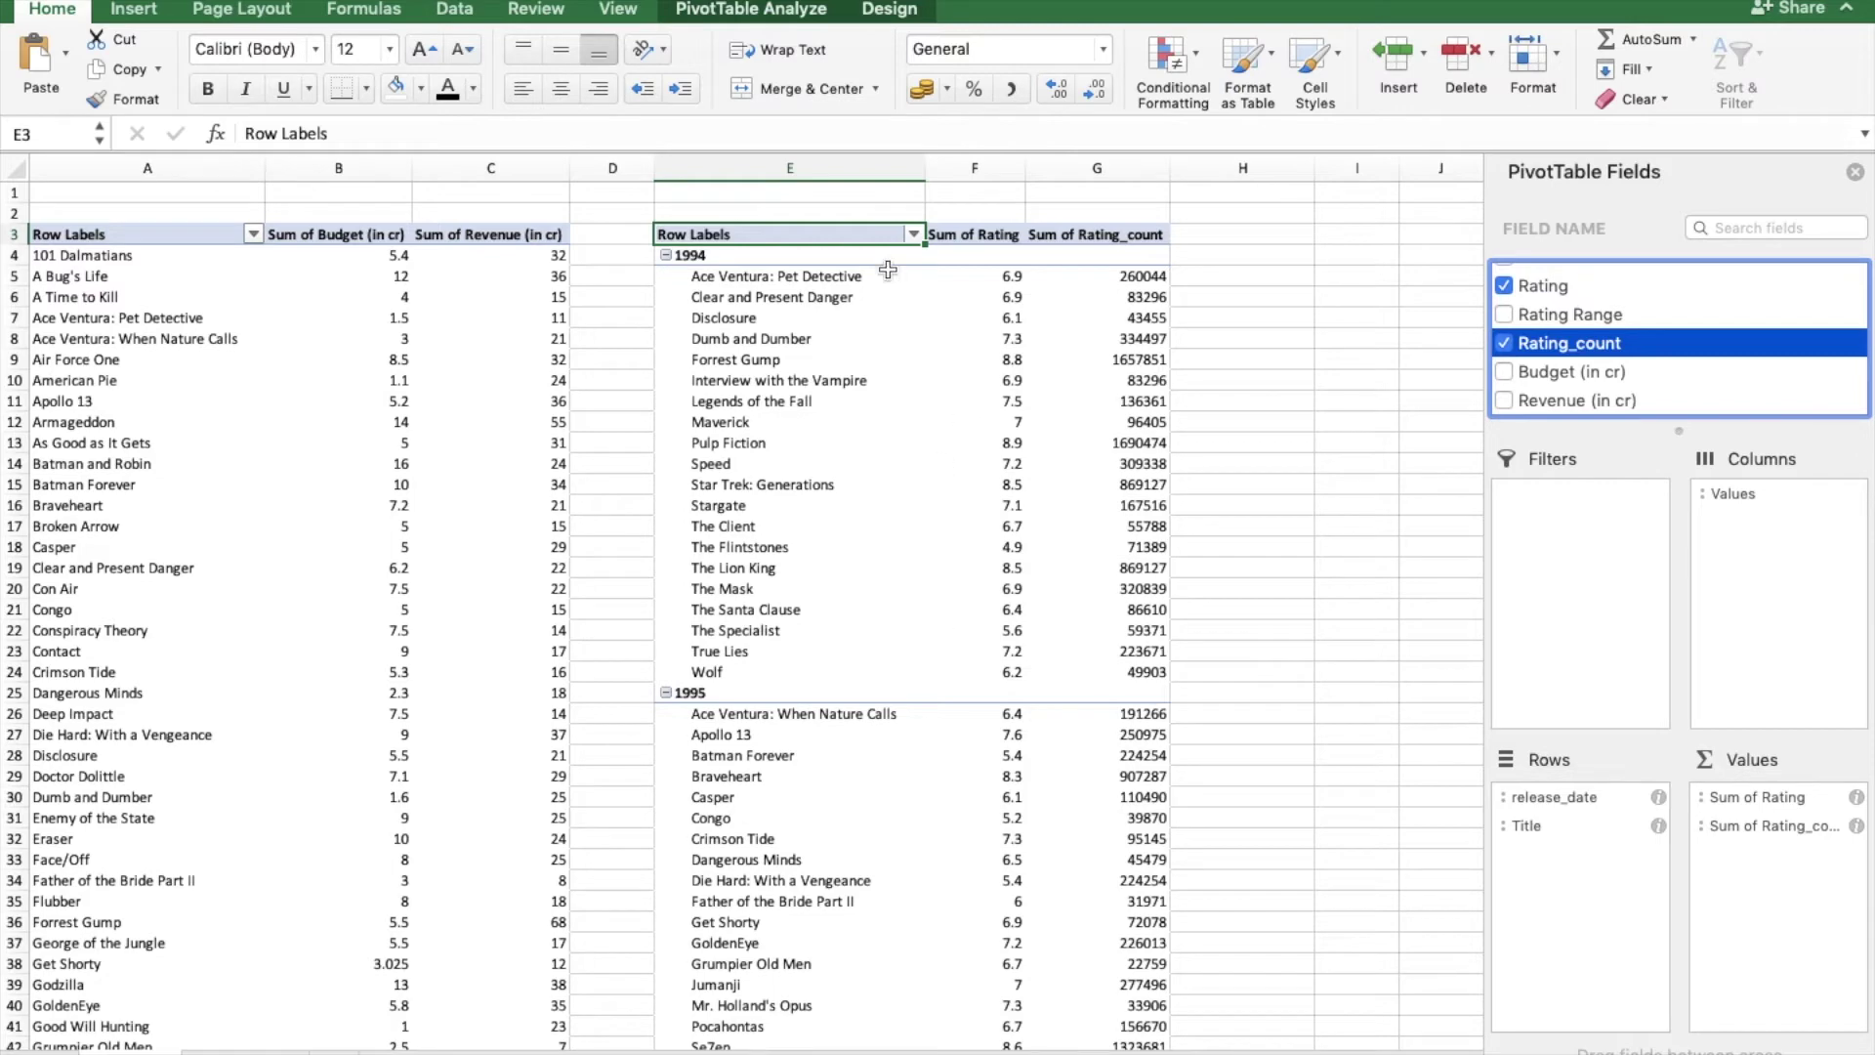
- Show all subtotals at the bottom of each release-year group in the pivot table
click(787, 12)
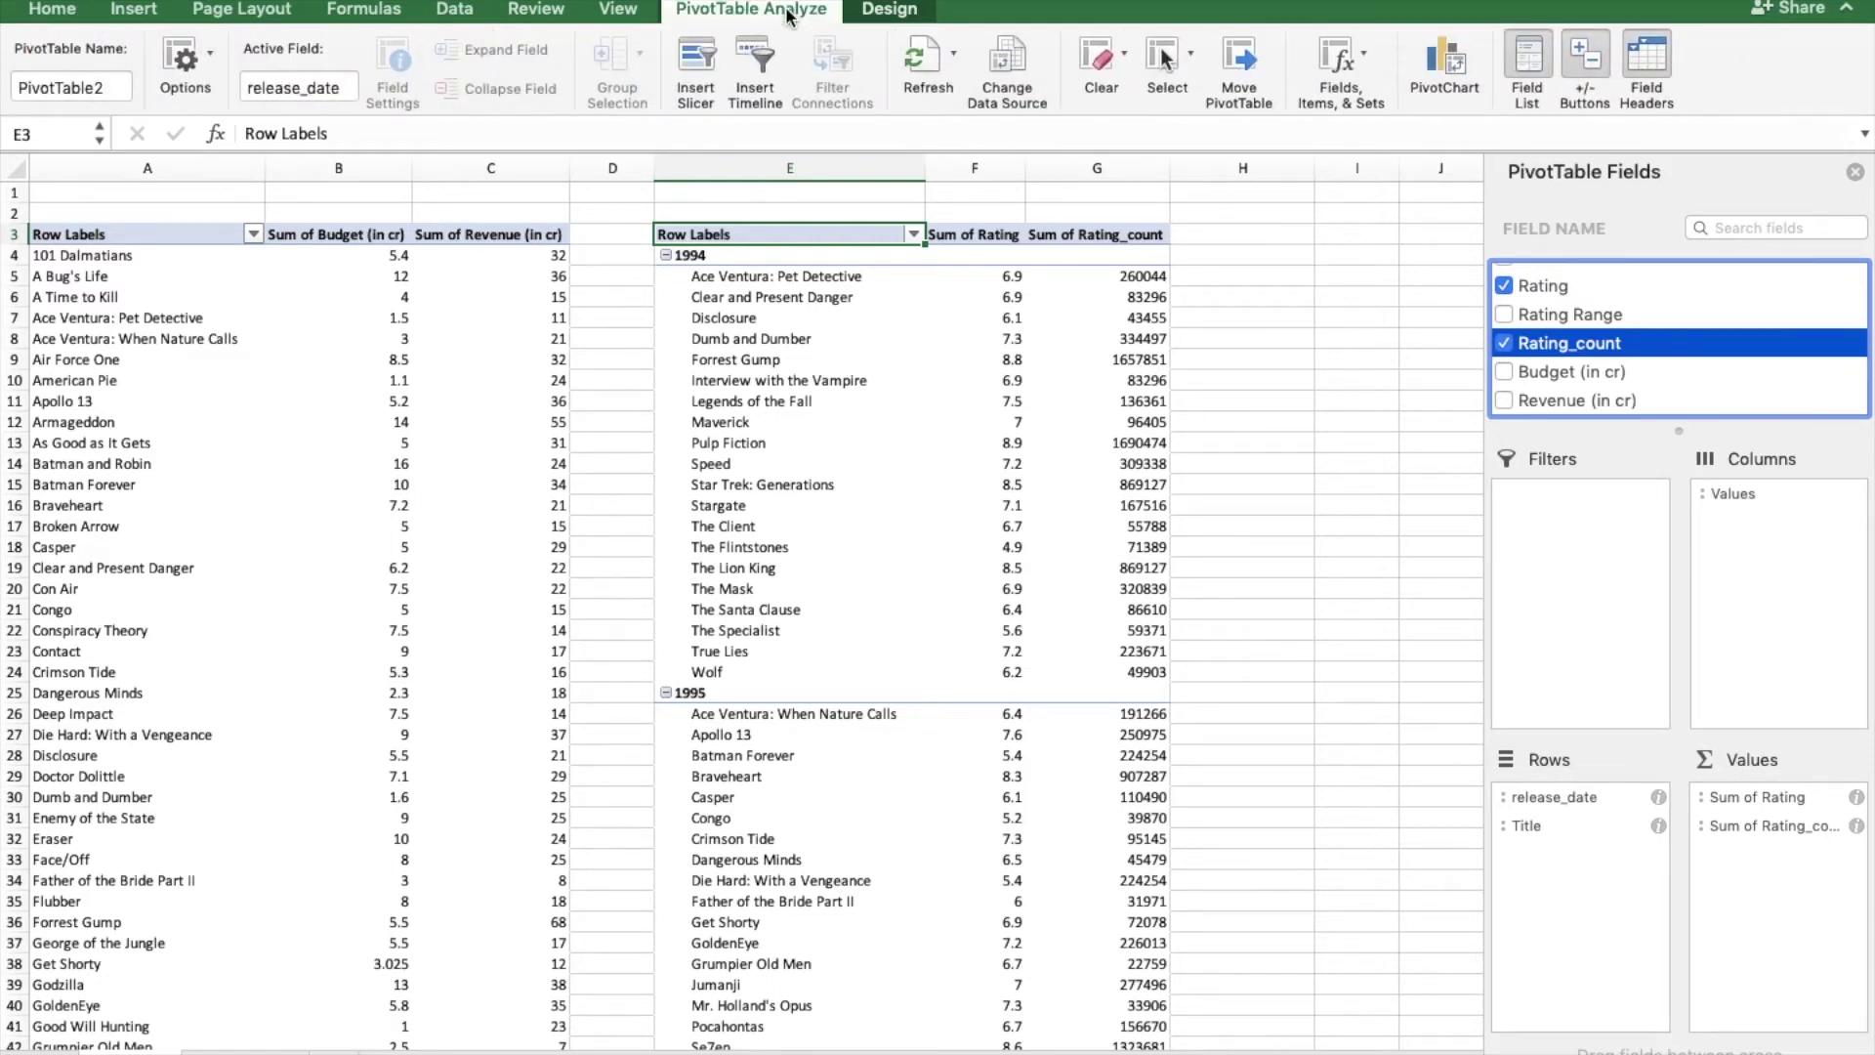
click(889, 15)
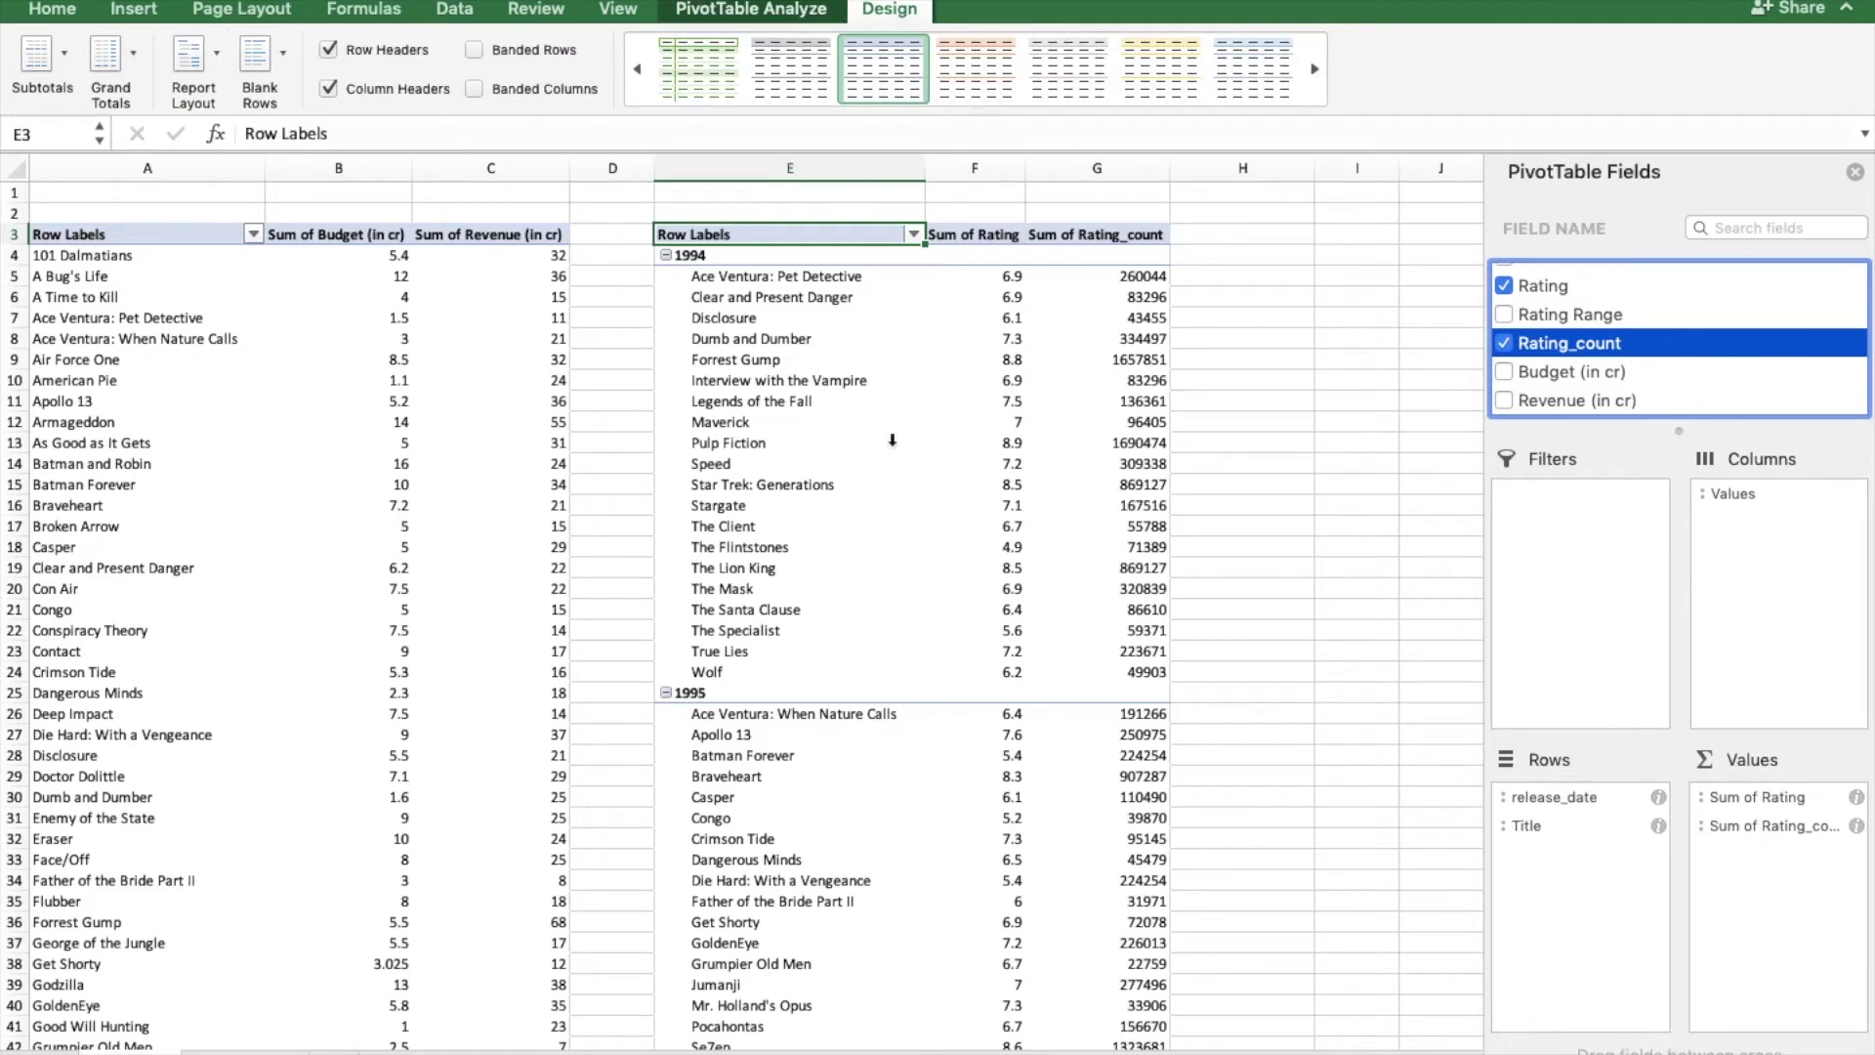
click(892, 441)
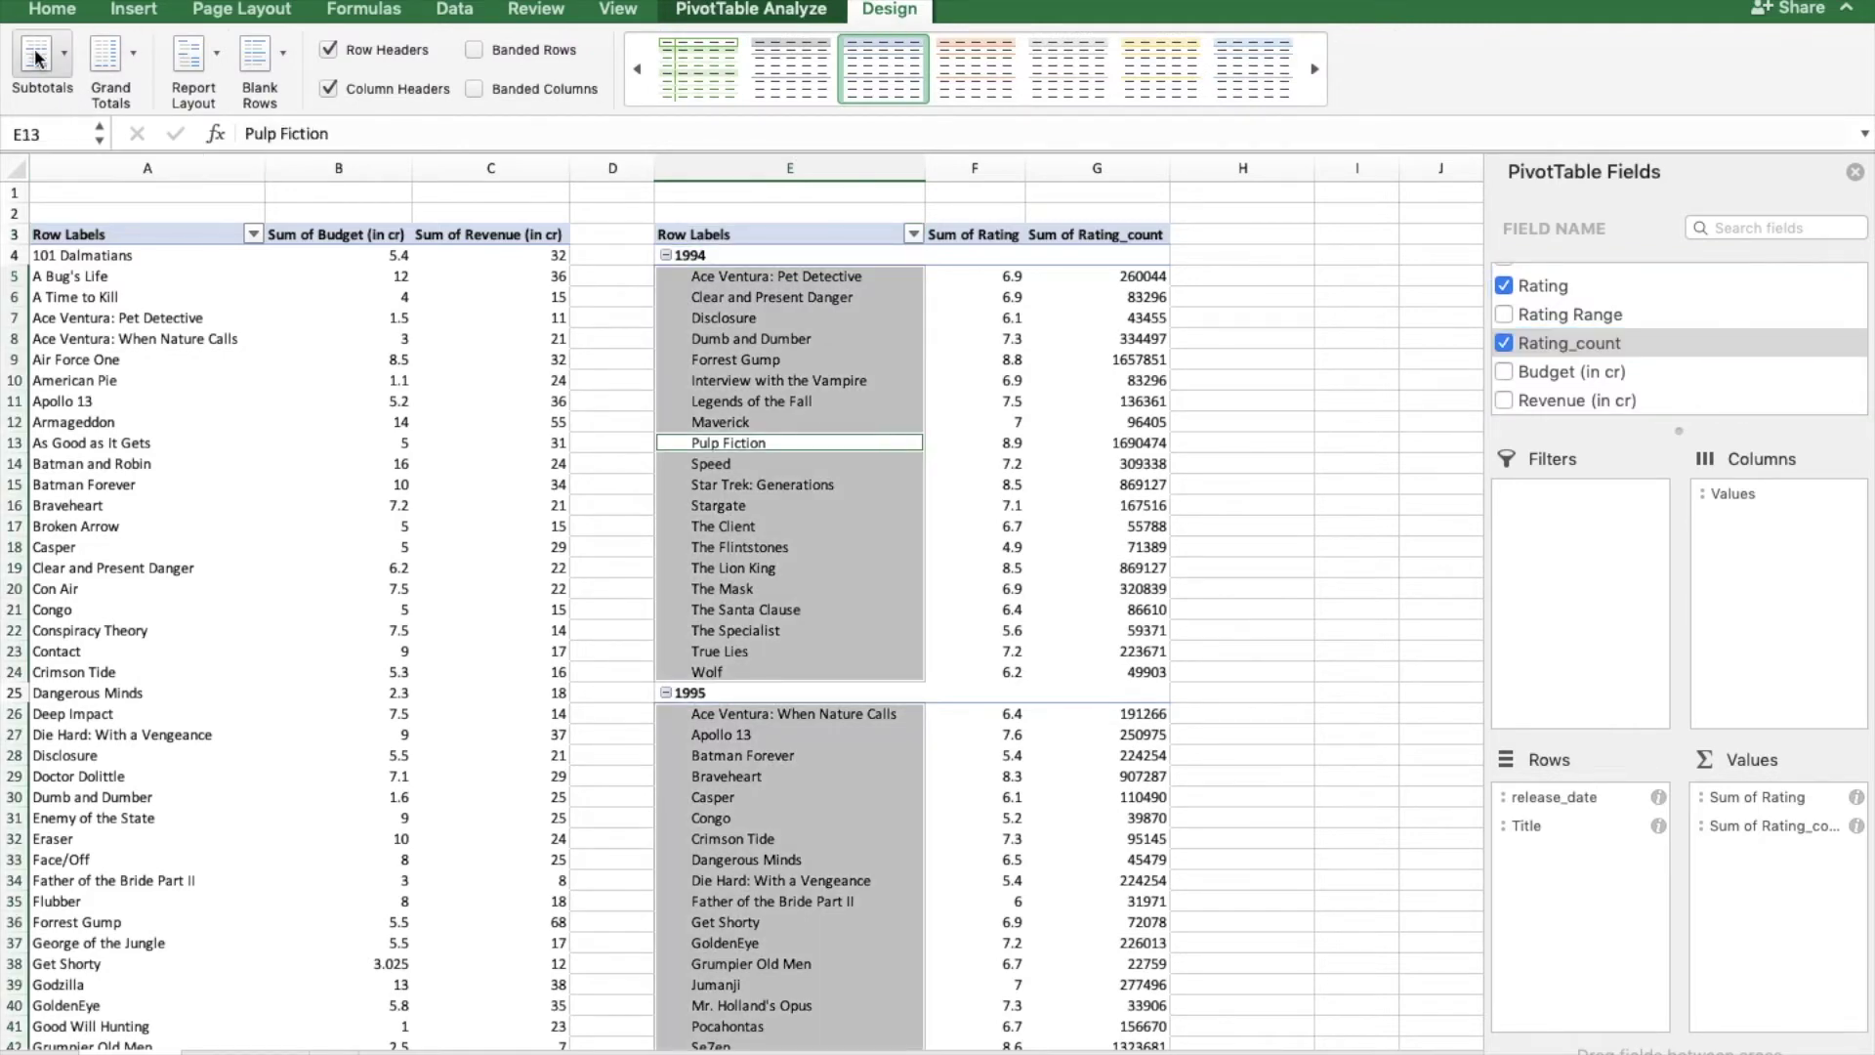
click(53, 67)
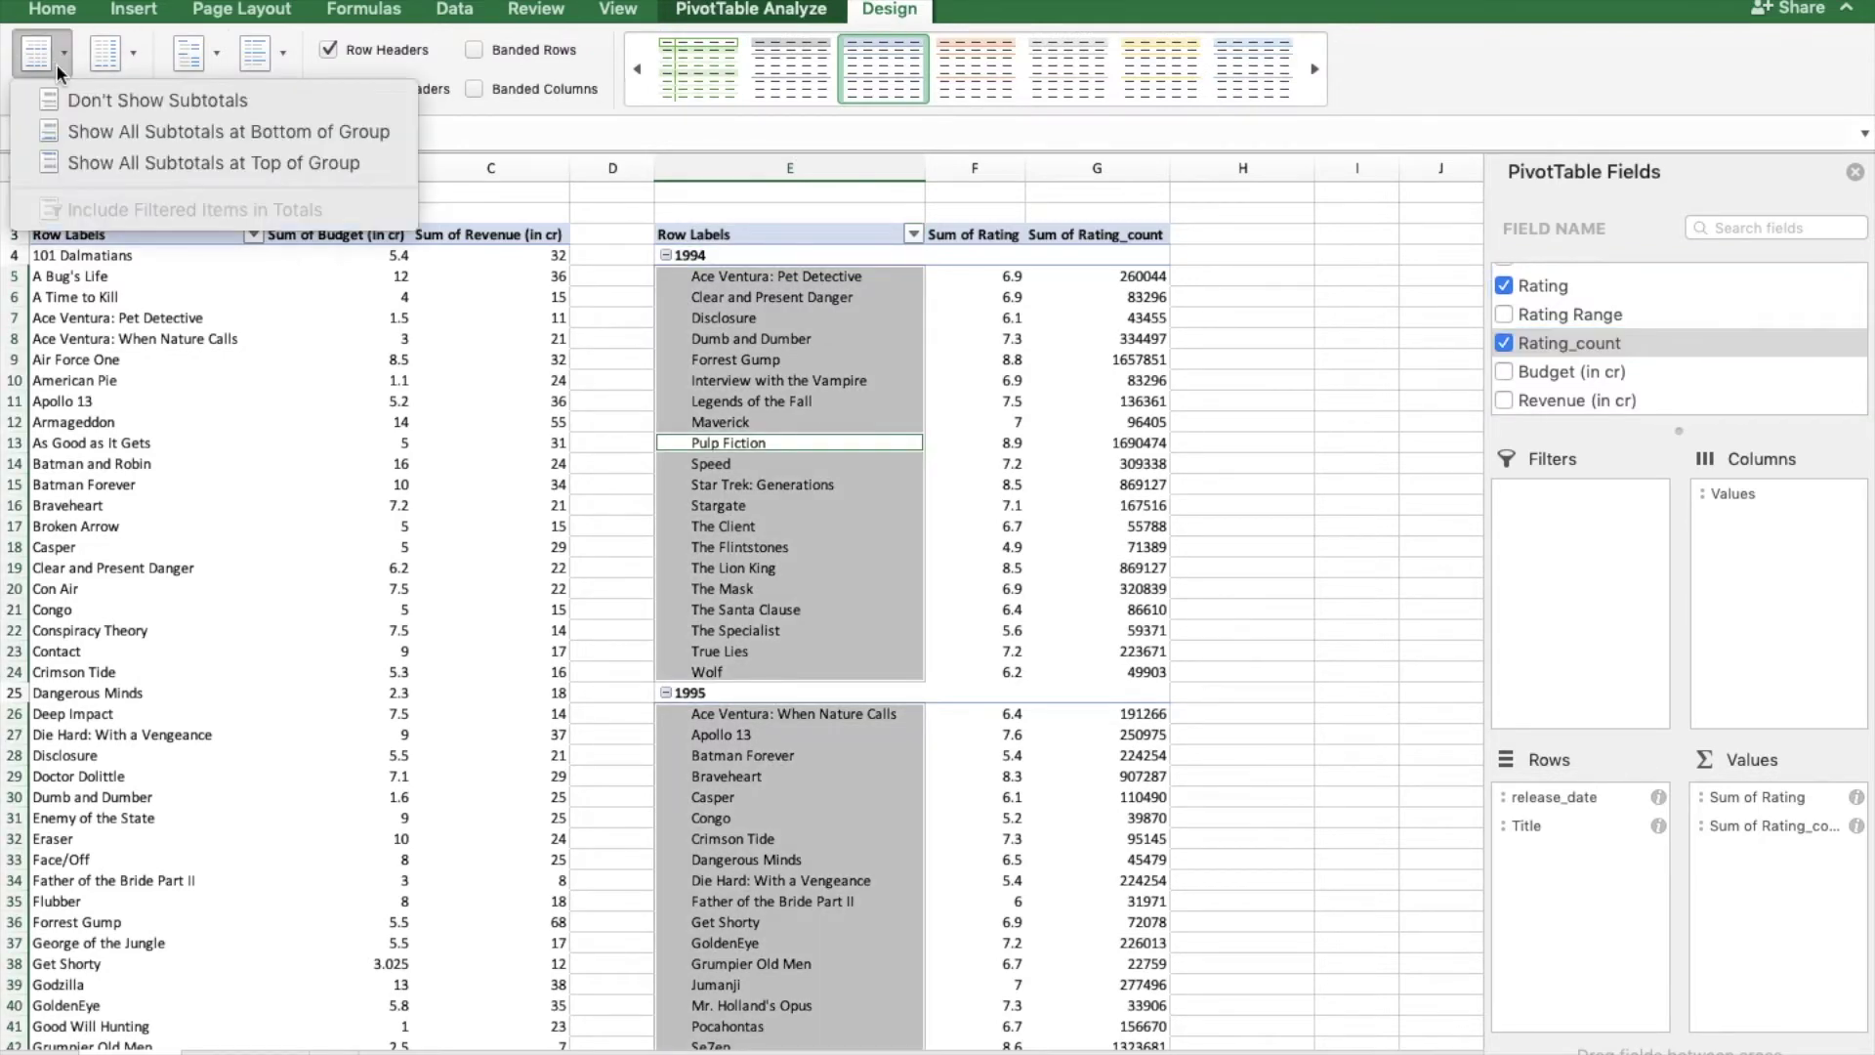
click(92, 101)
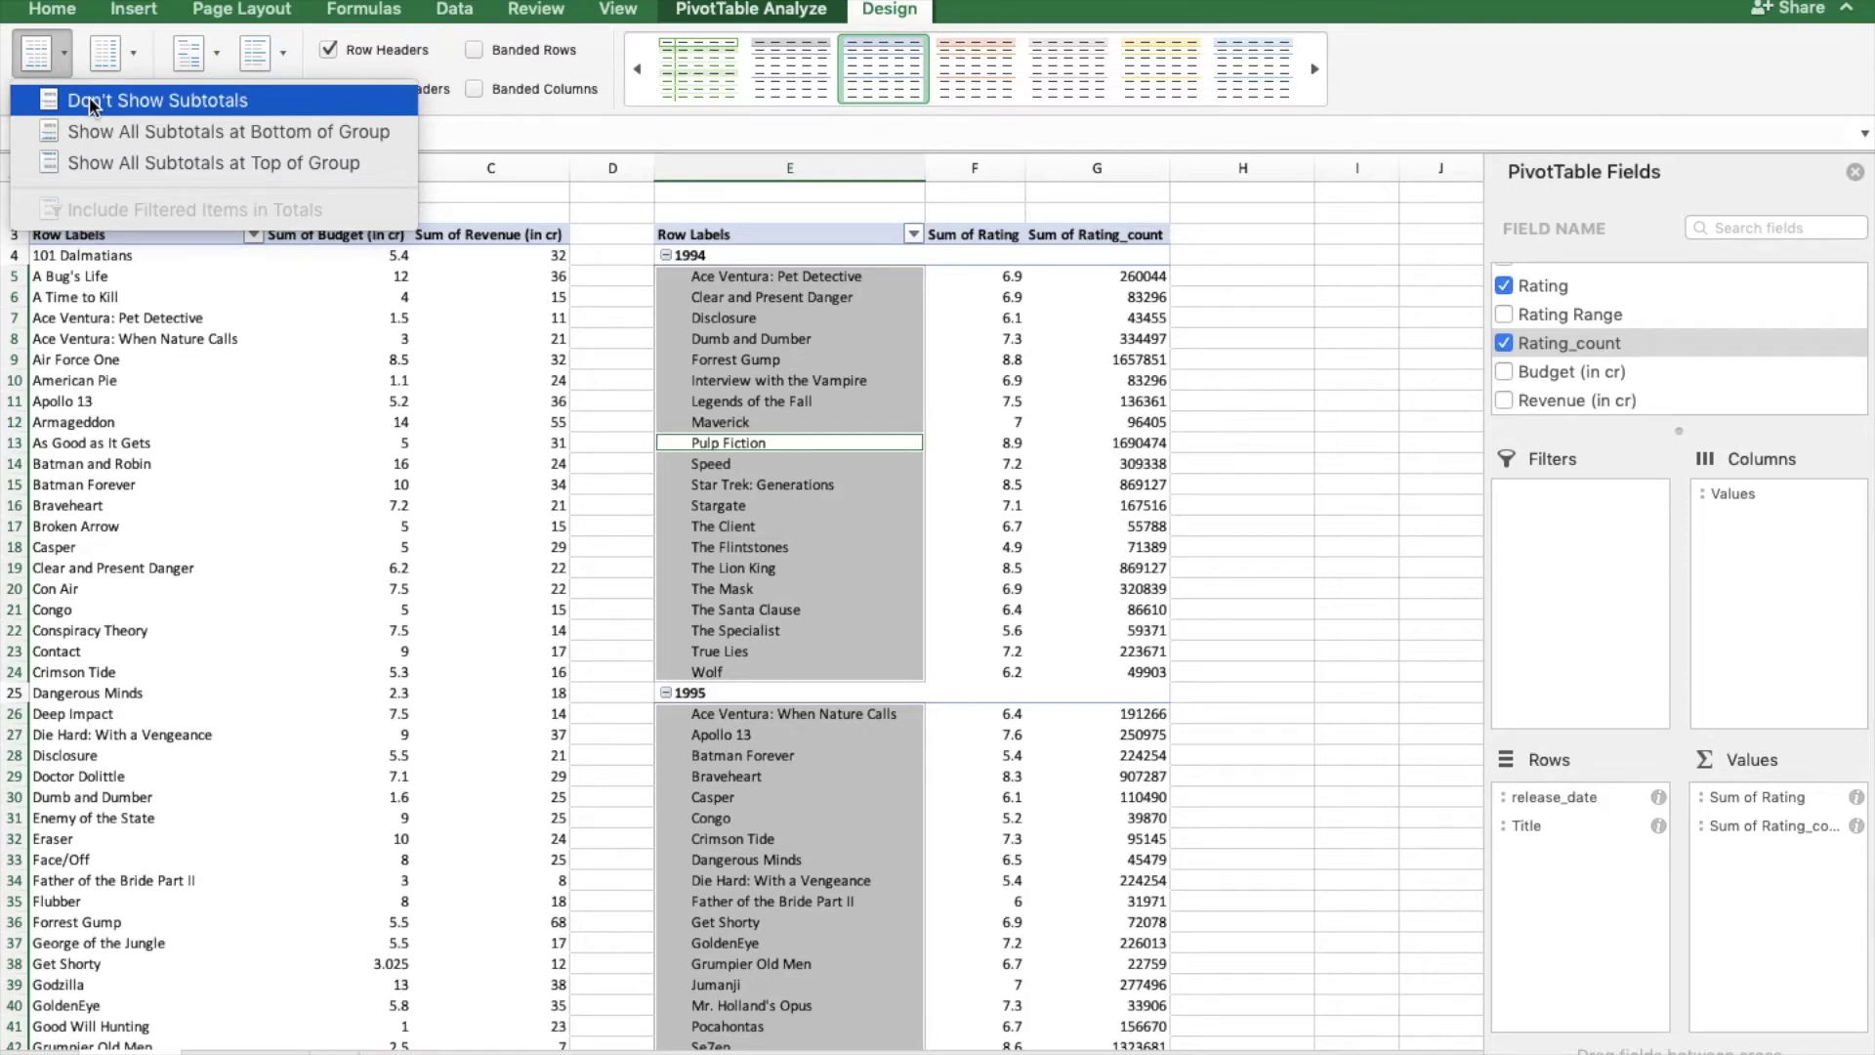
click(36, 66)
click(77, 127)
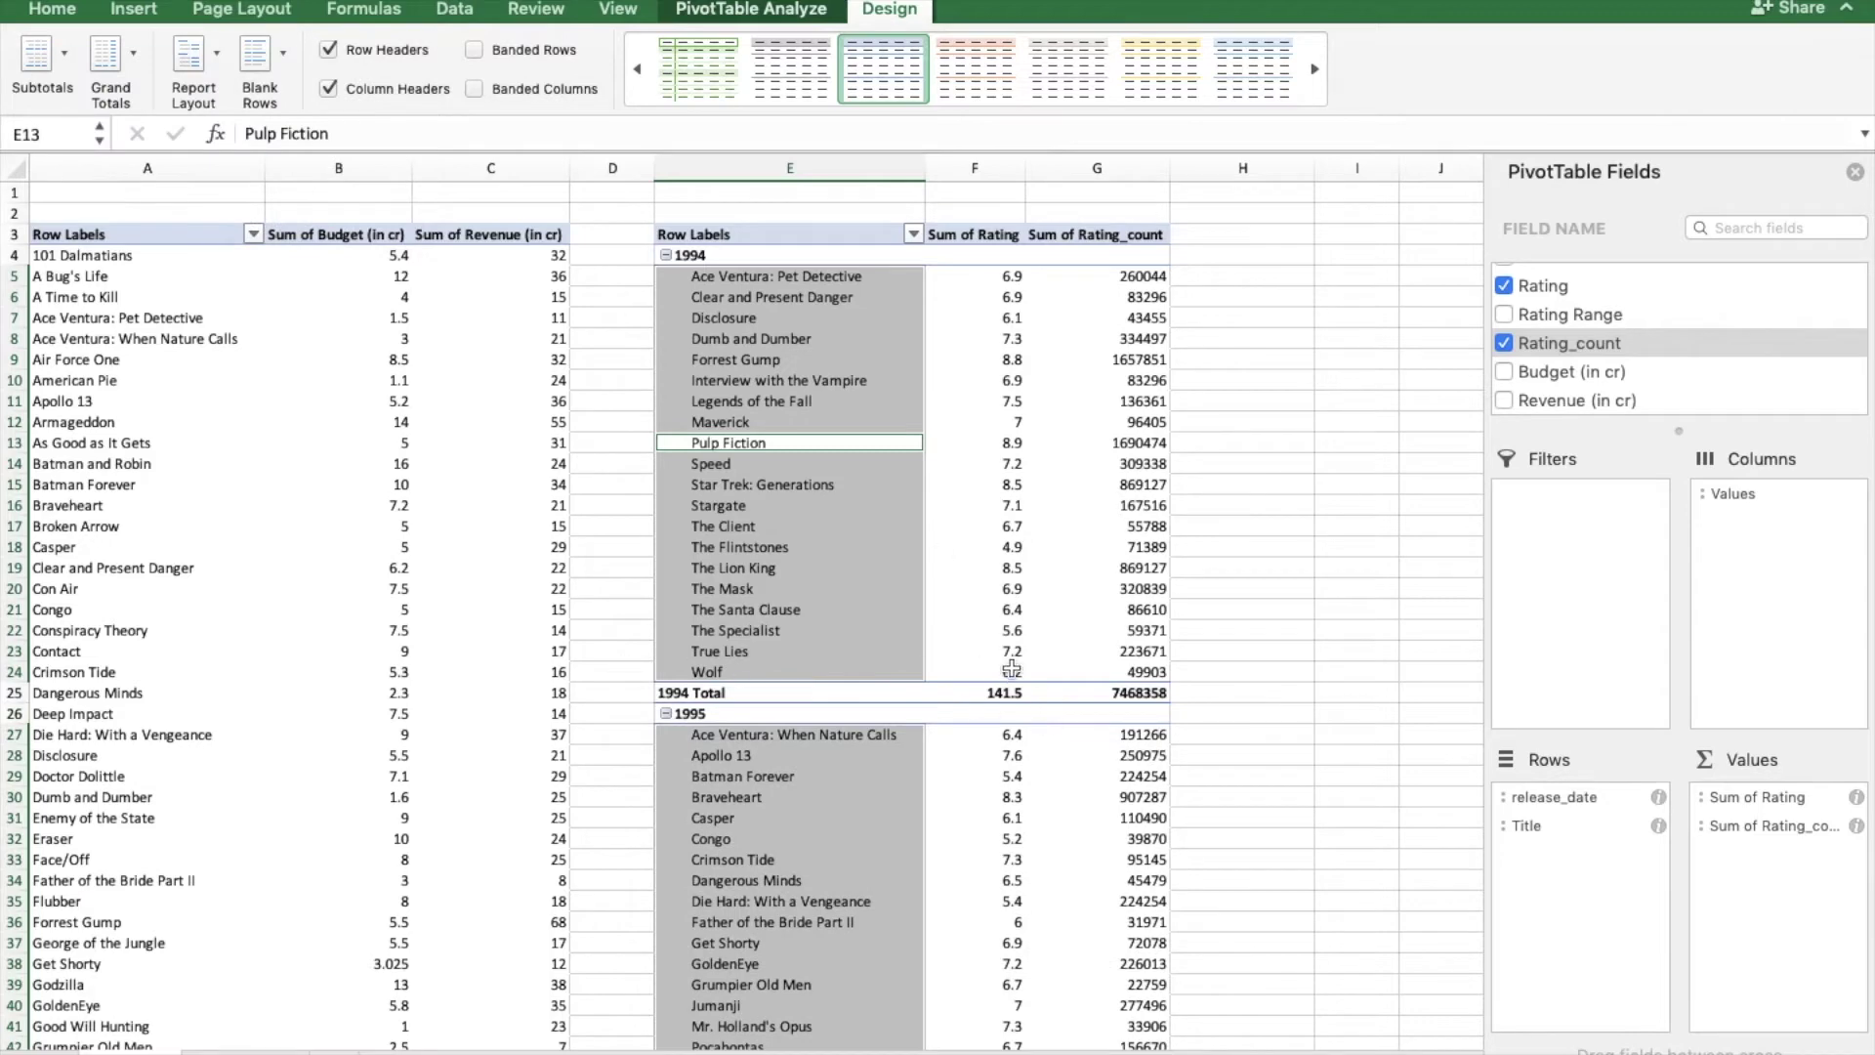
- Turn off the subtotals in the release-year pivot table and check its grand totals options
click(36, 61)
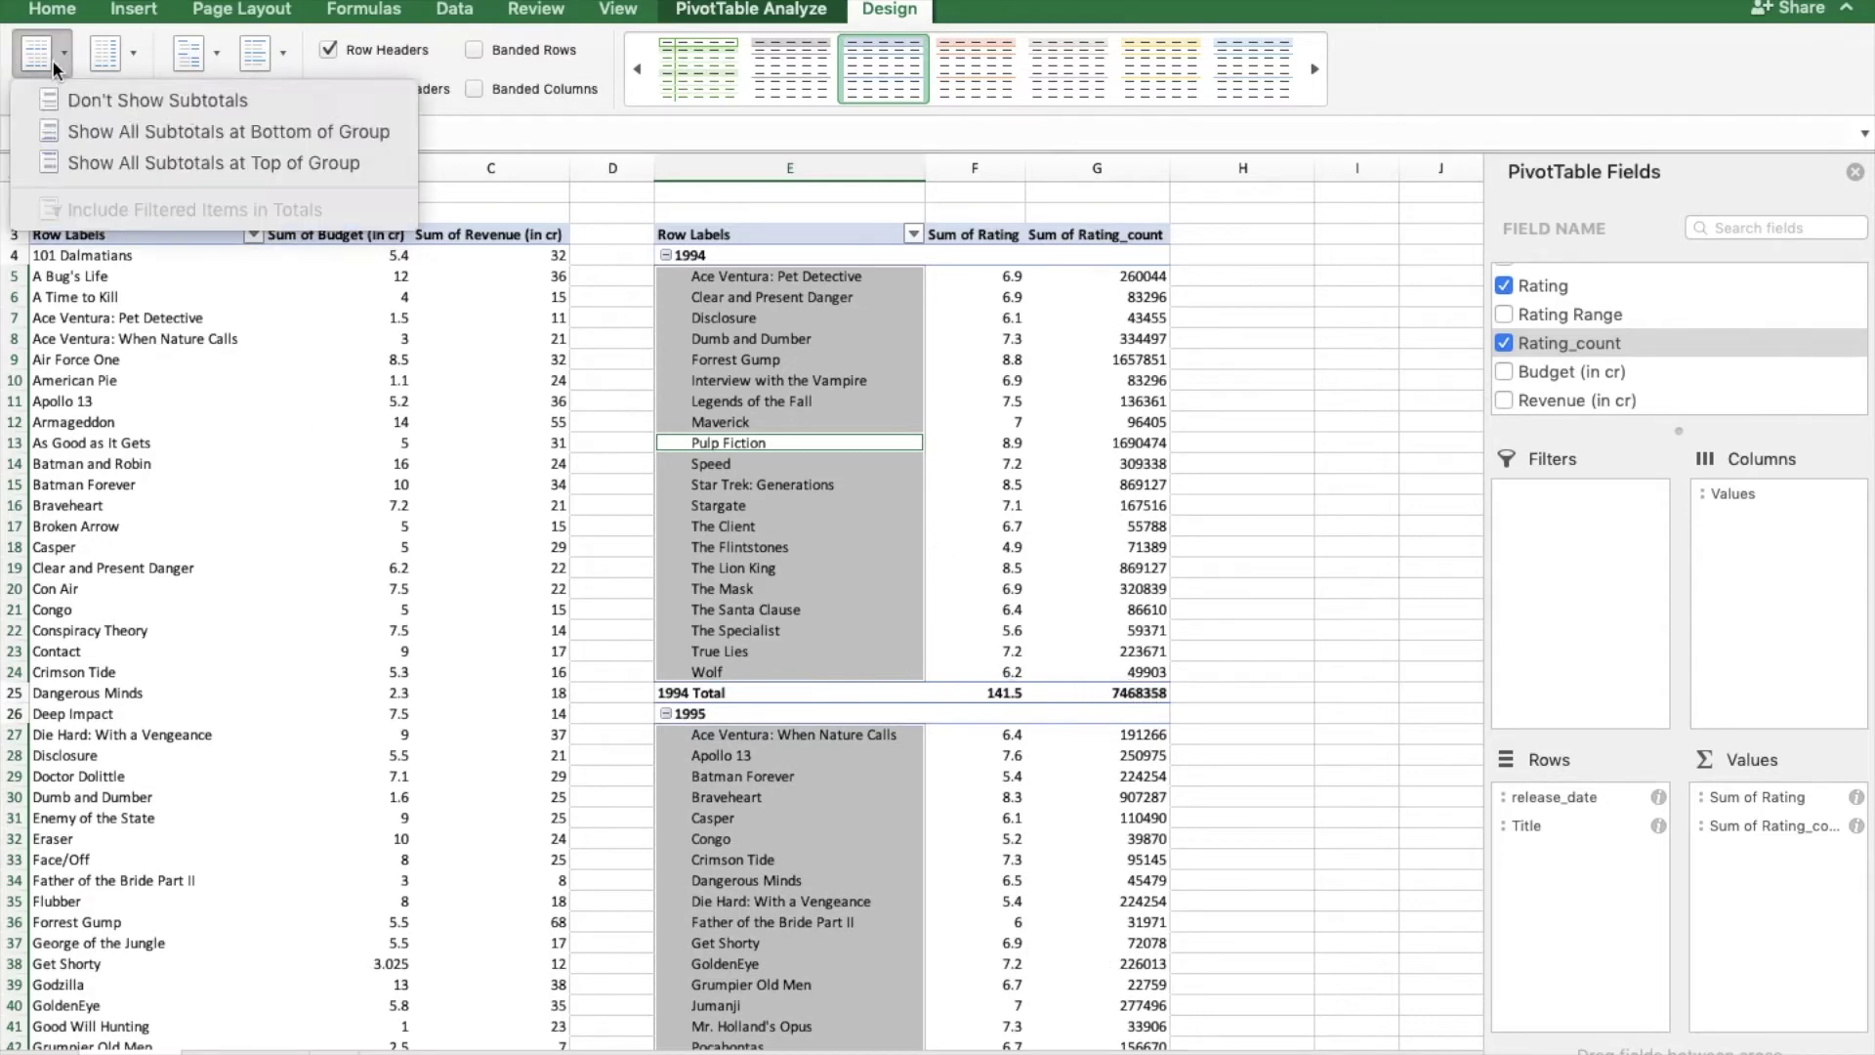
click(70, 102)
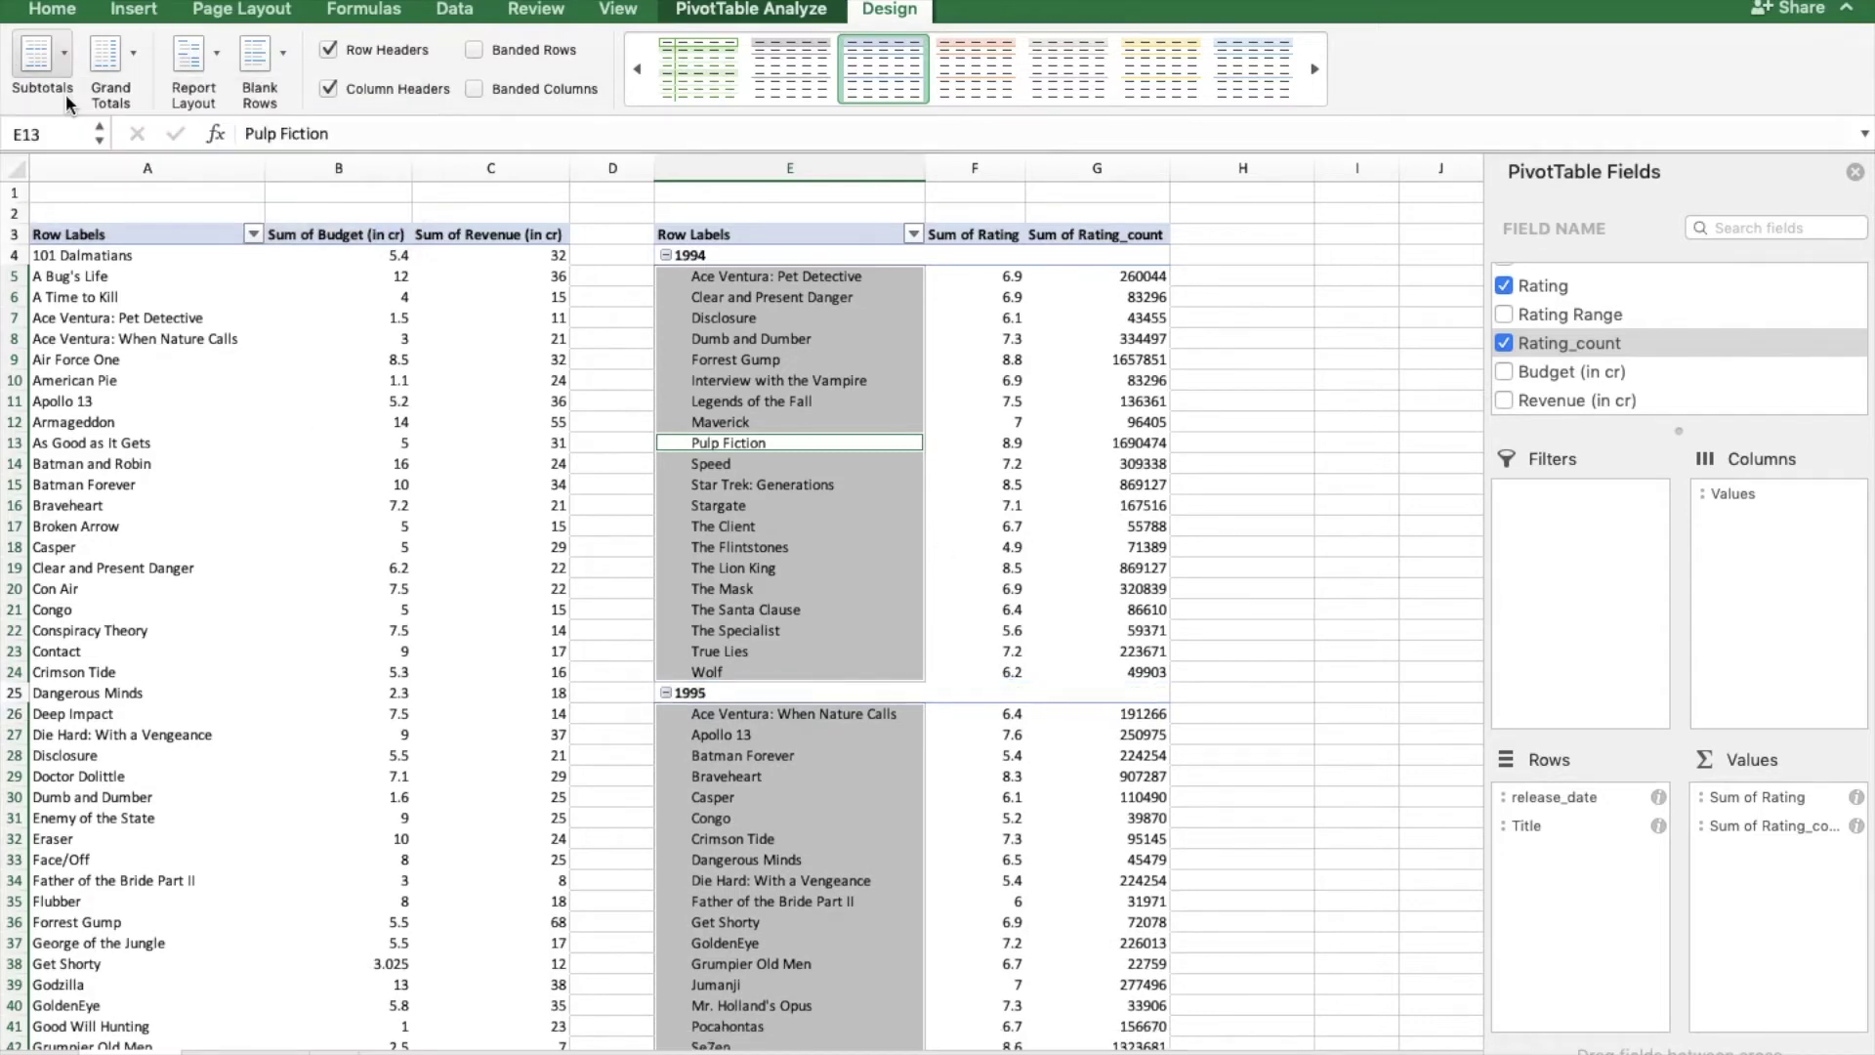
click(107, 61)
click(149, 101)
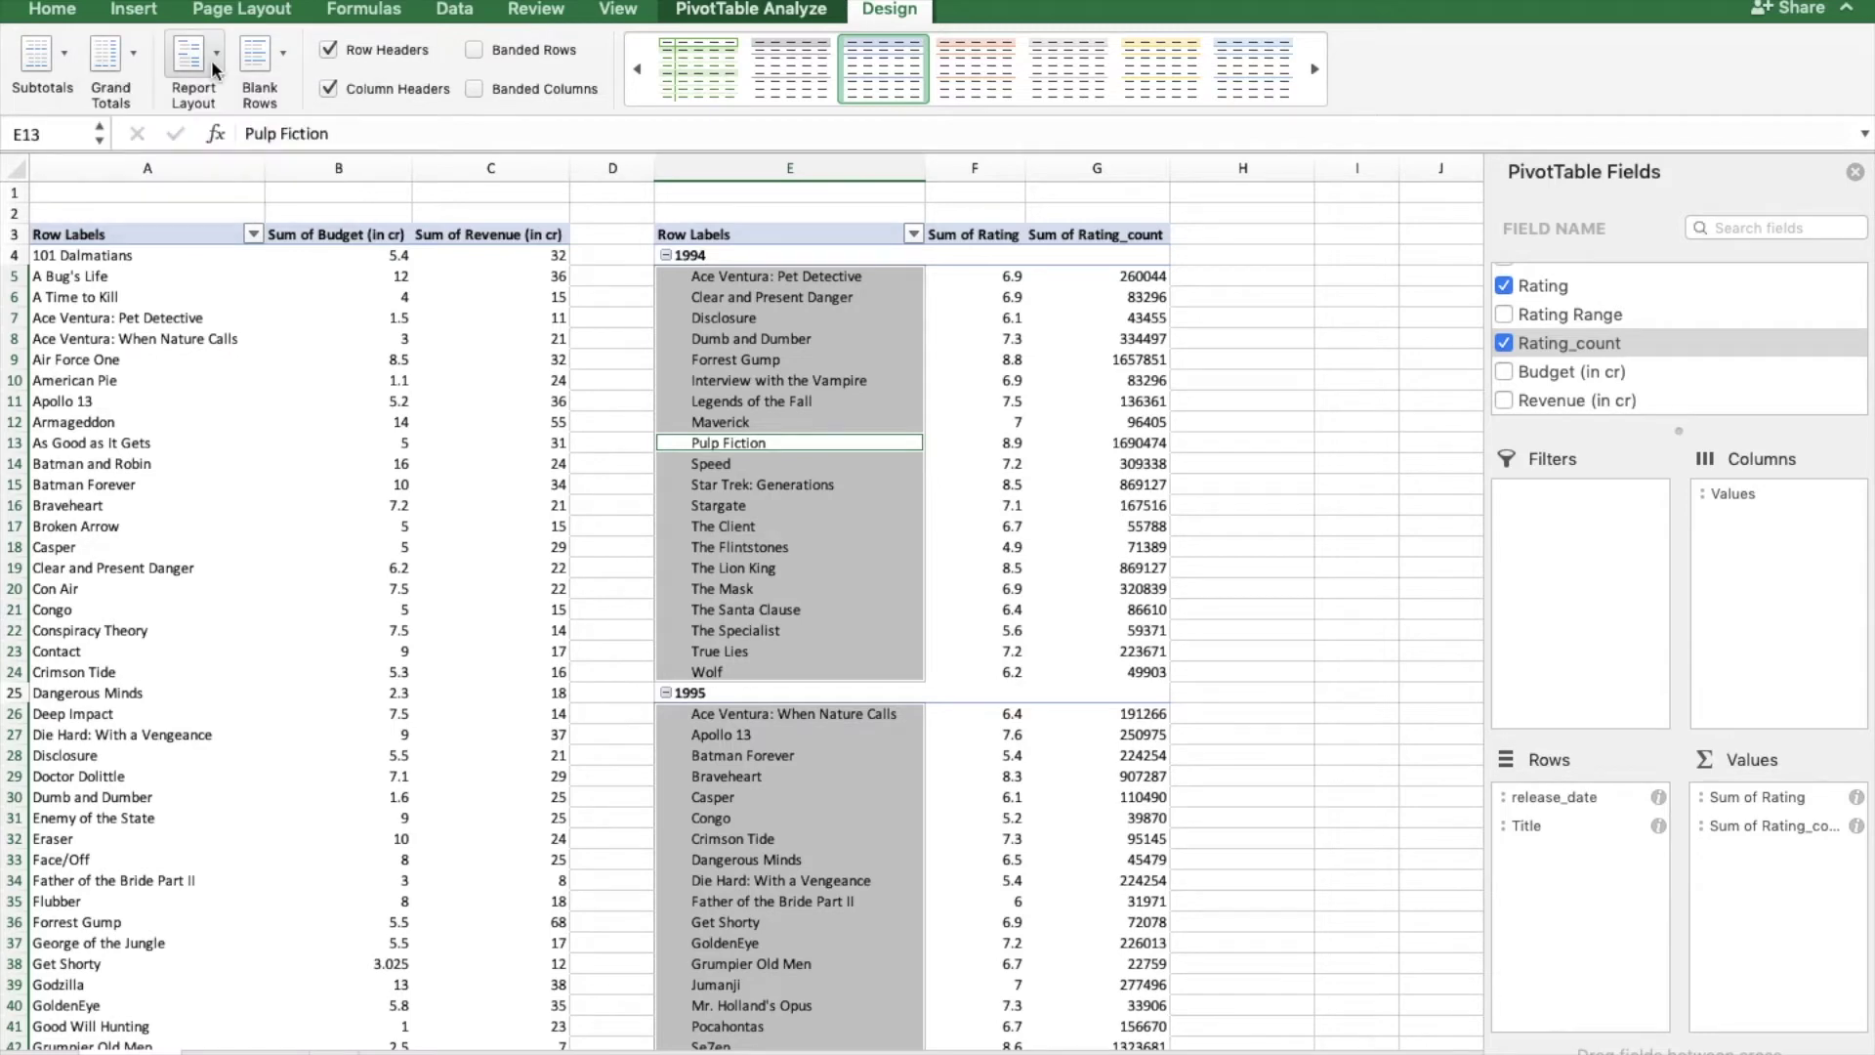
- Try the Outline Form and Tabular Form report layouts on the release-year pivot table
click(190, 57)
click(250, 109)
click(190, 57)
click(237, 133)
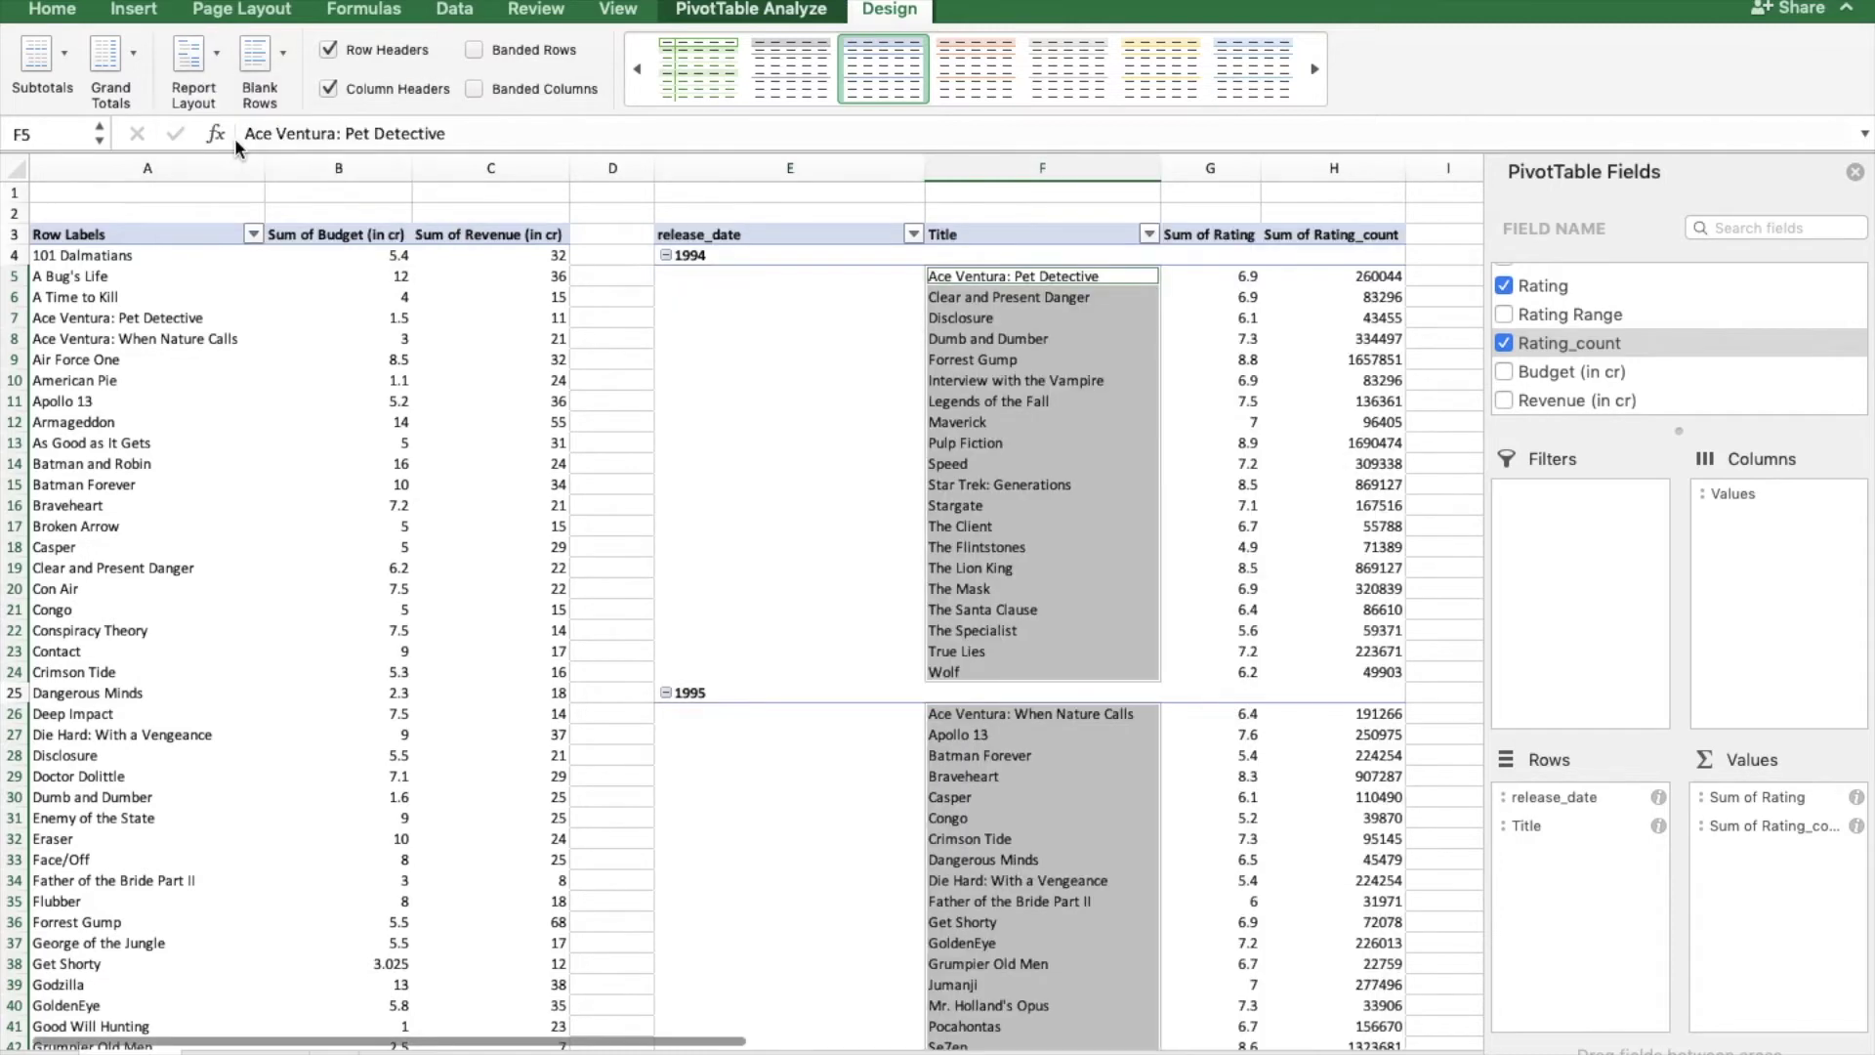
click(217, 60)
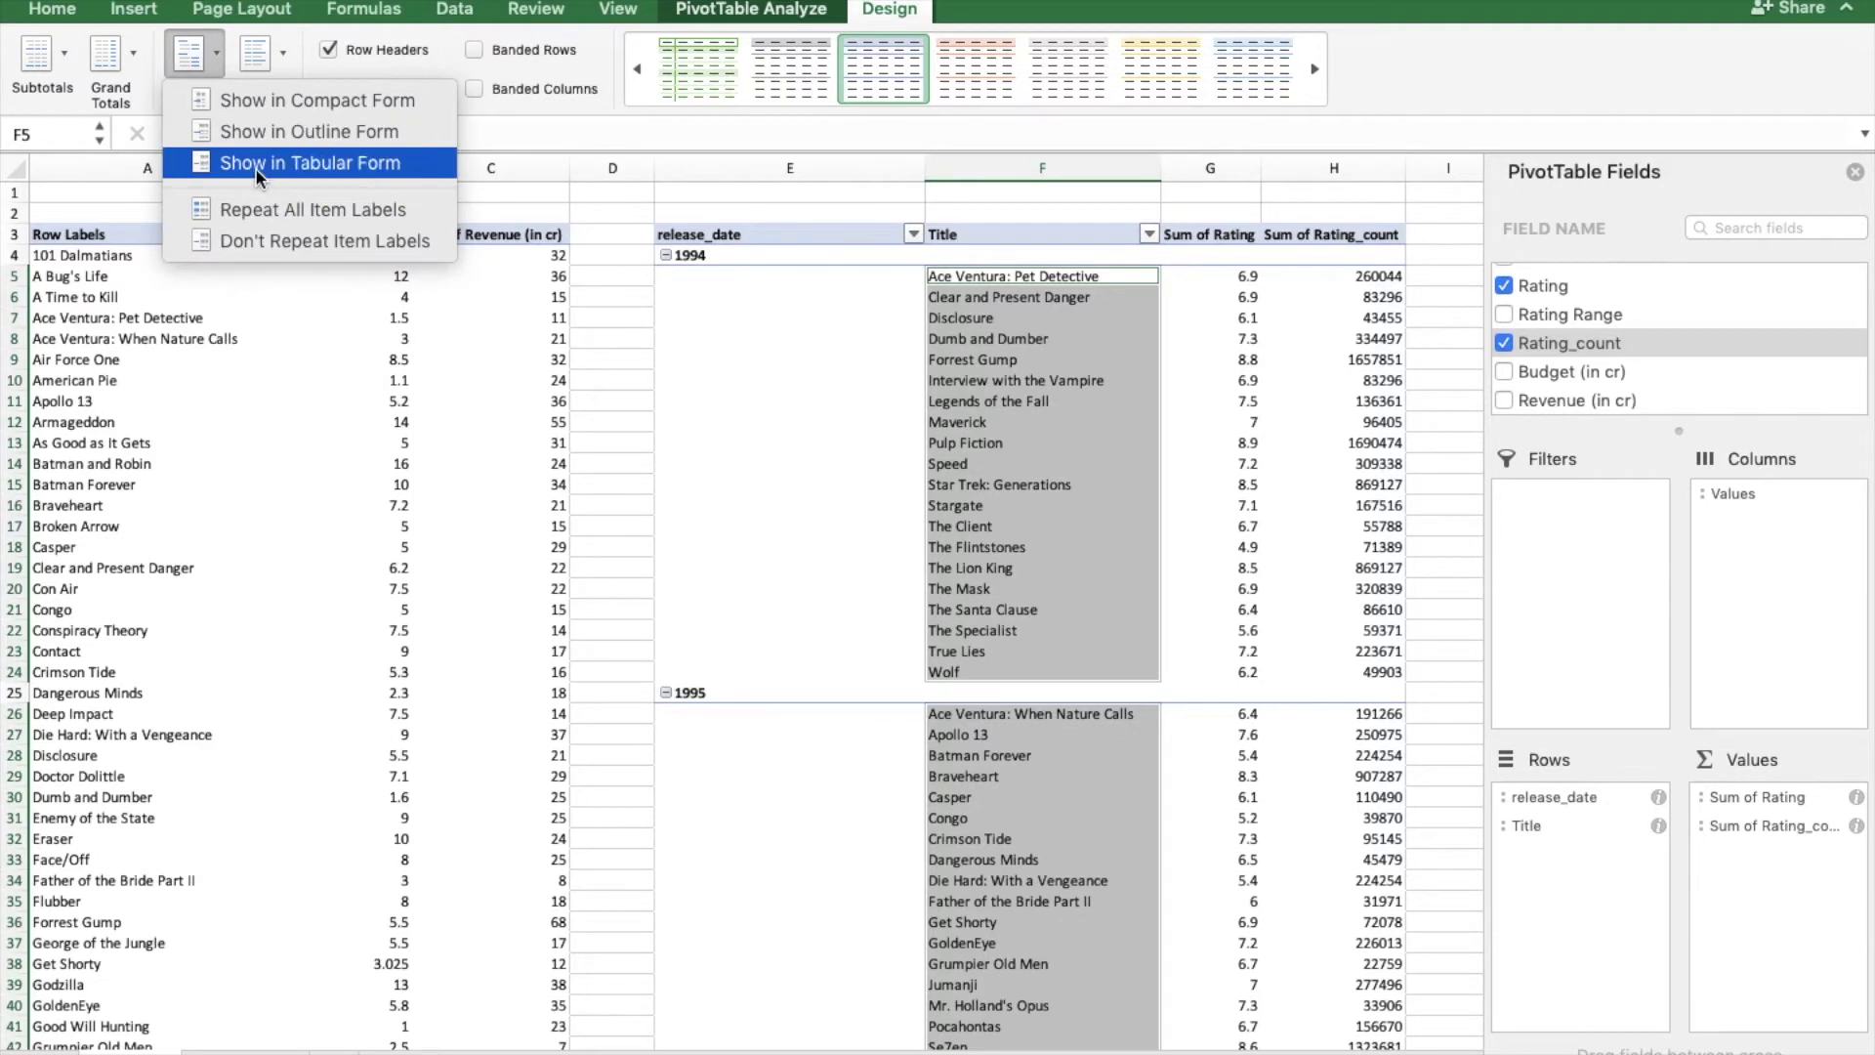
click(260, 163)
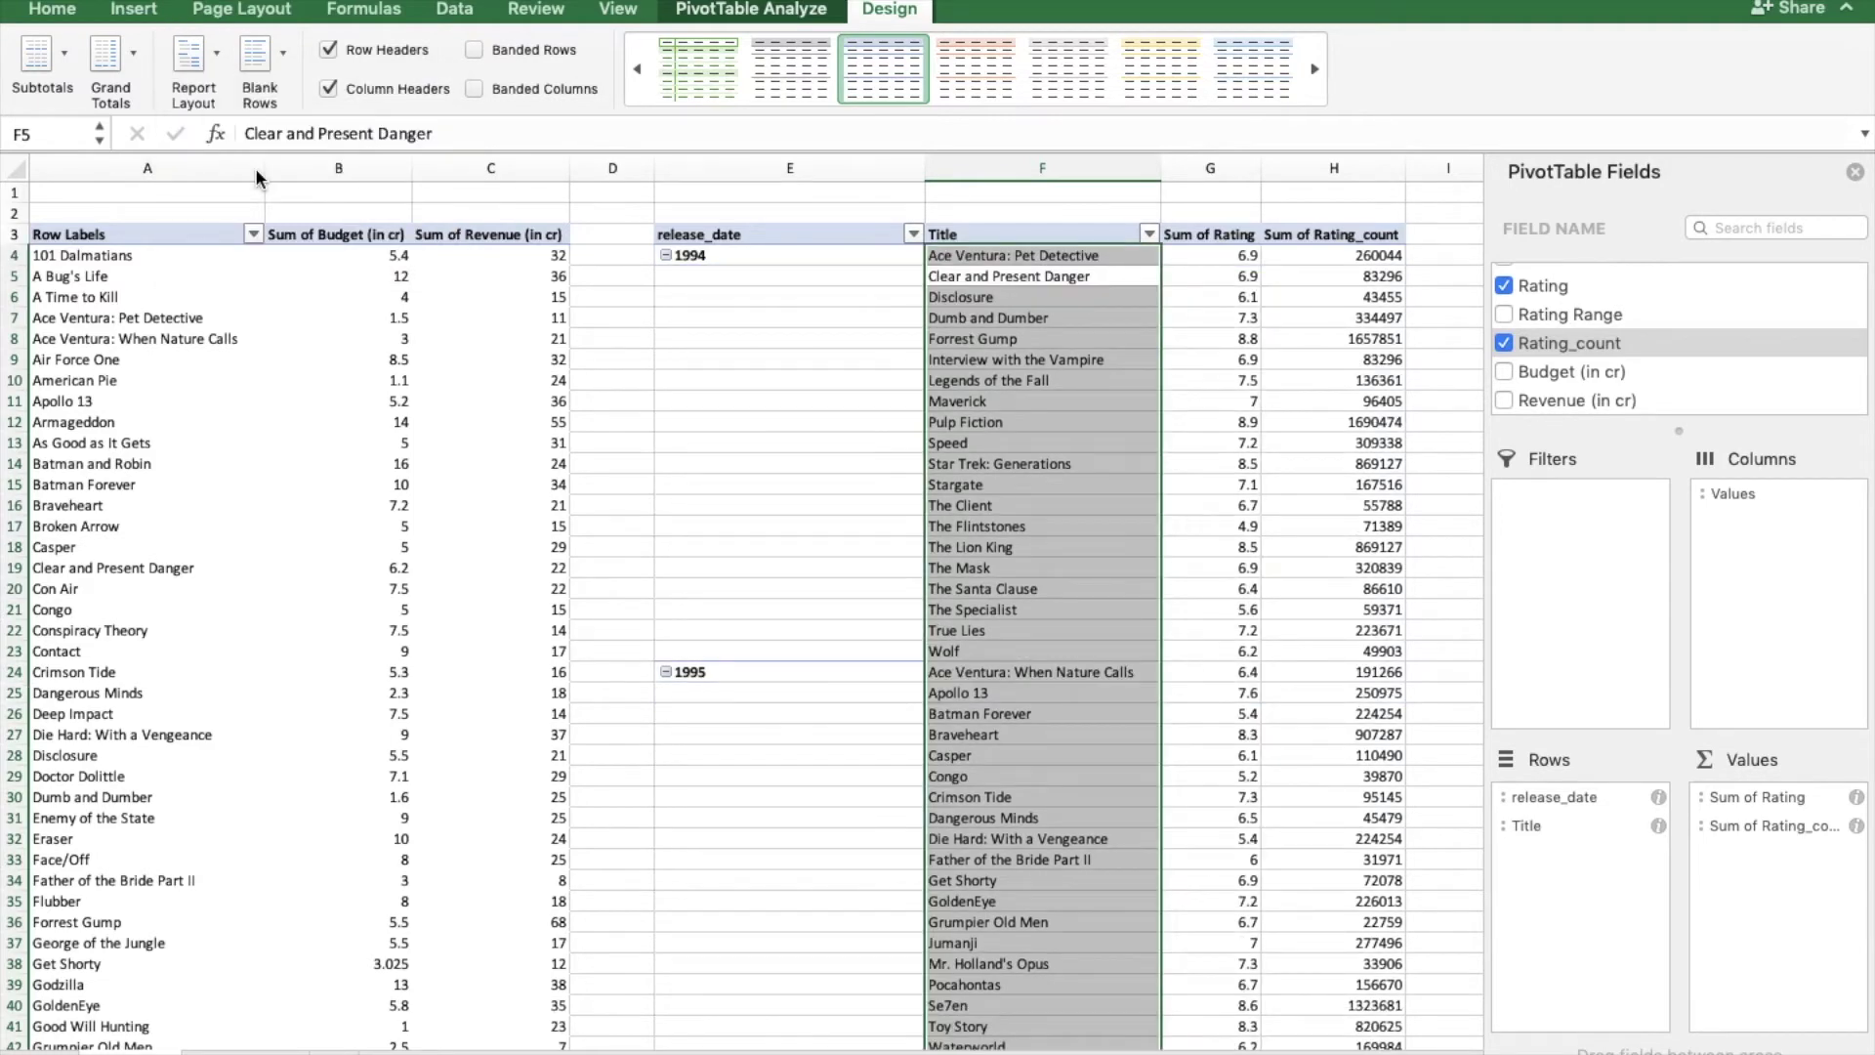
- Return the release-year pivot table to Compact Form with no blank line after each item
click(219, 63)
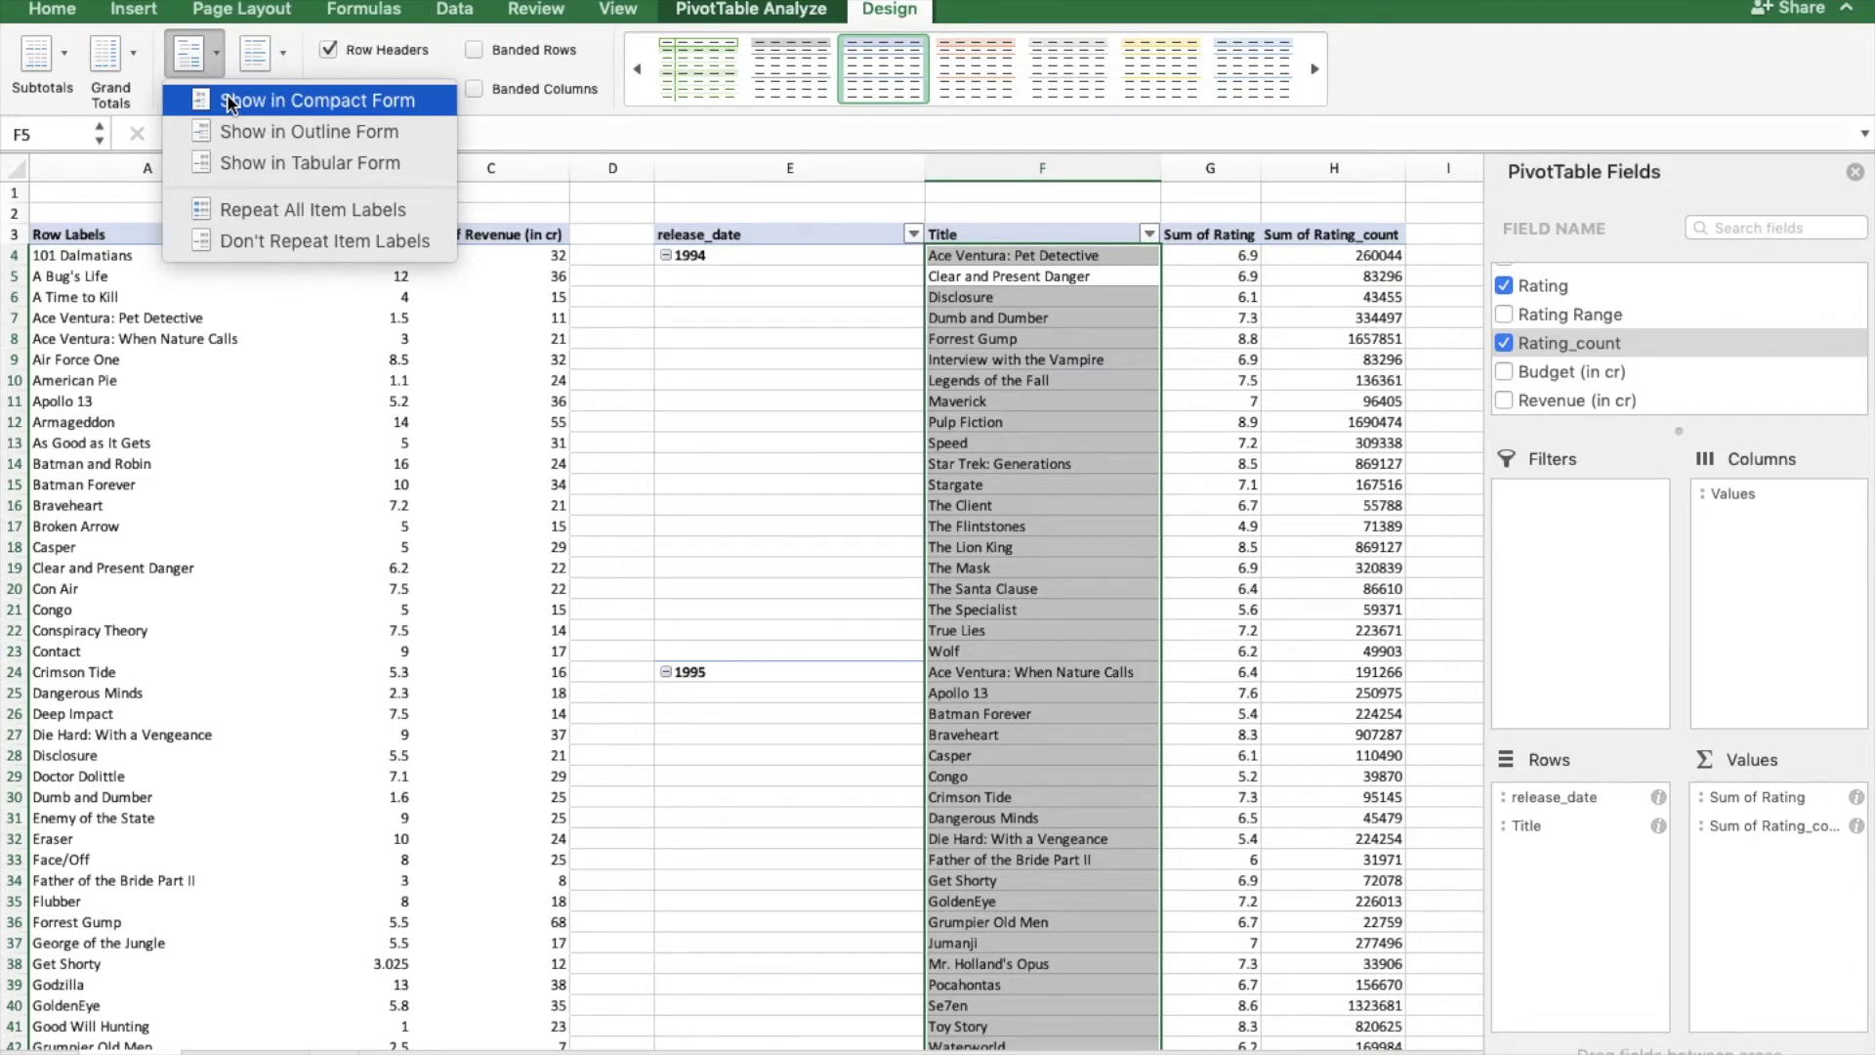
click(230, 103)
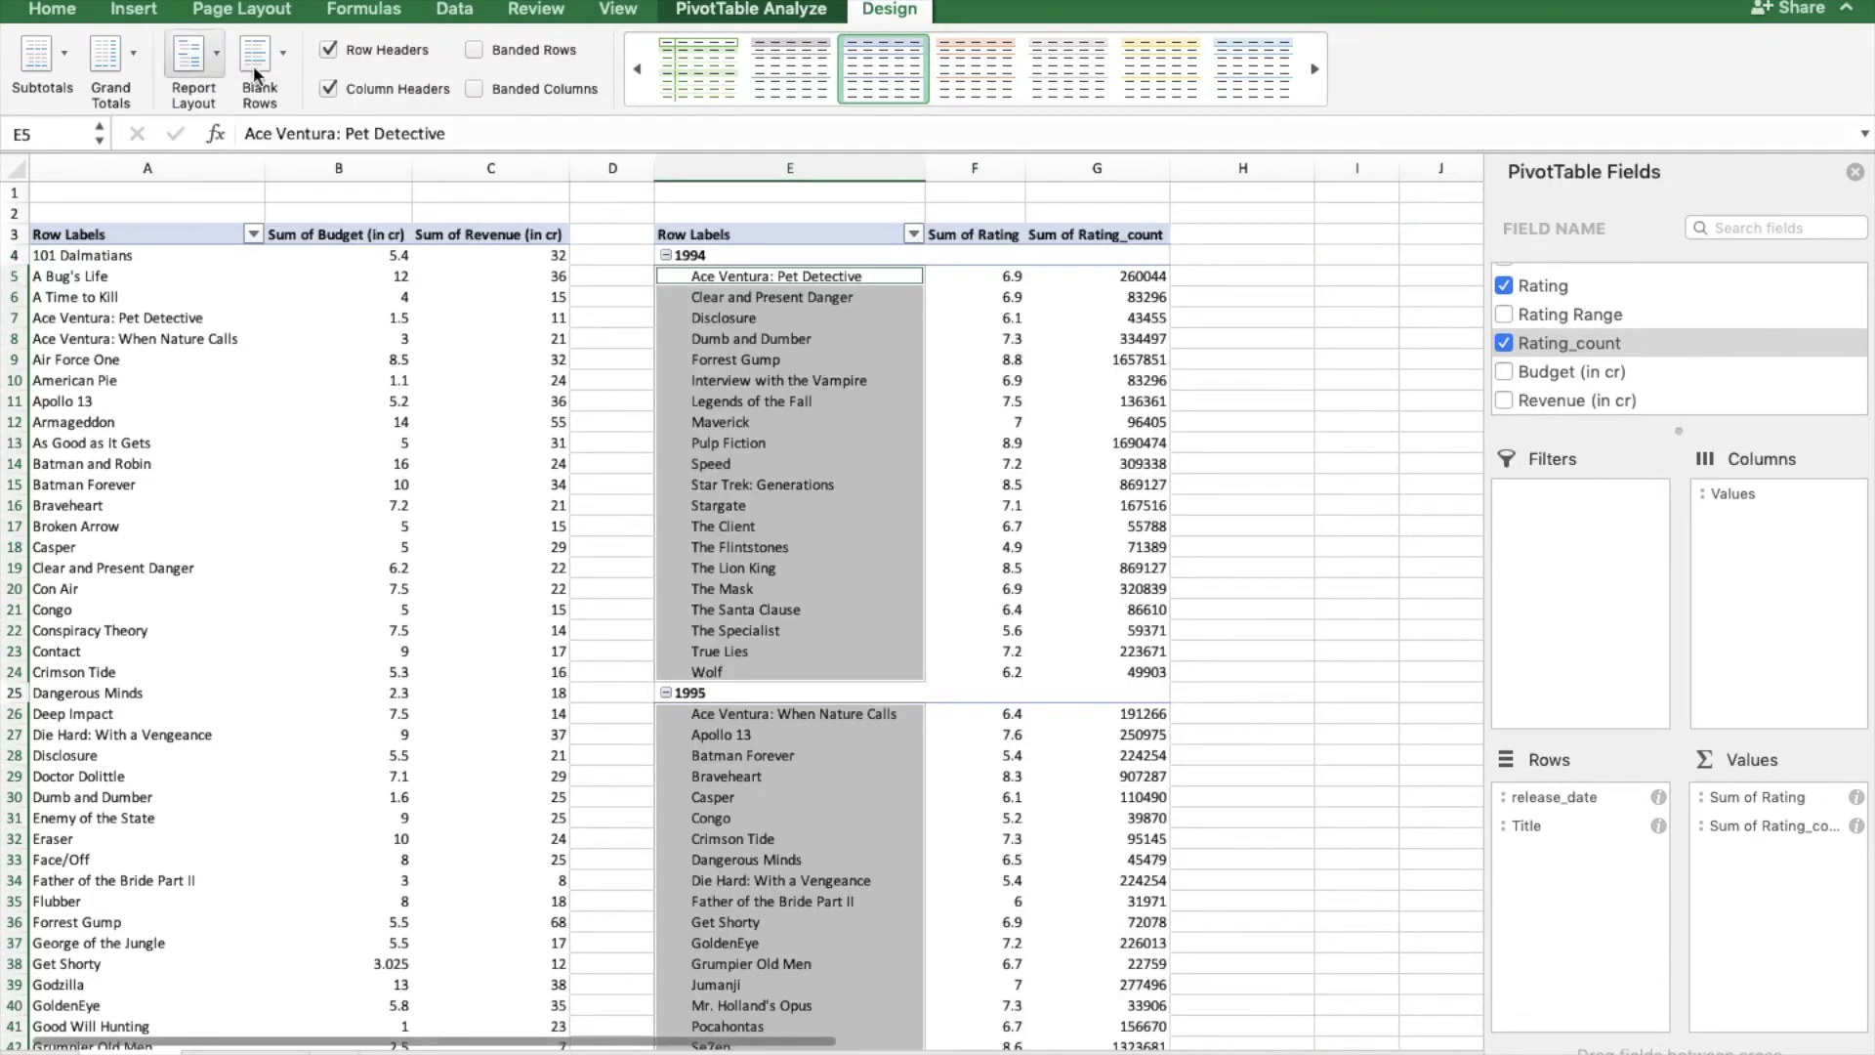
click(273, 90)
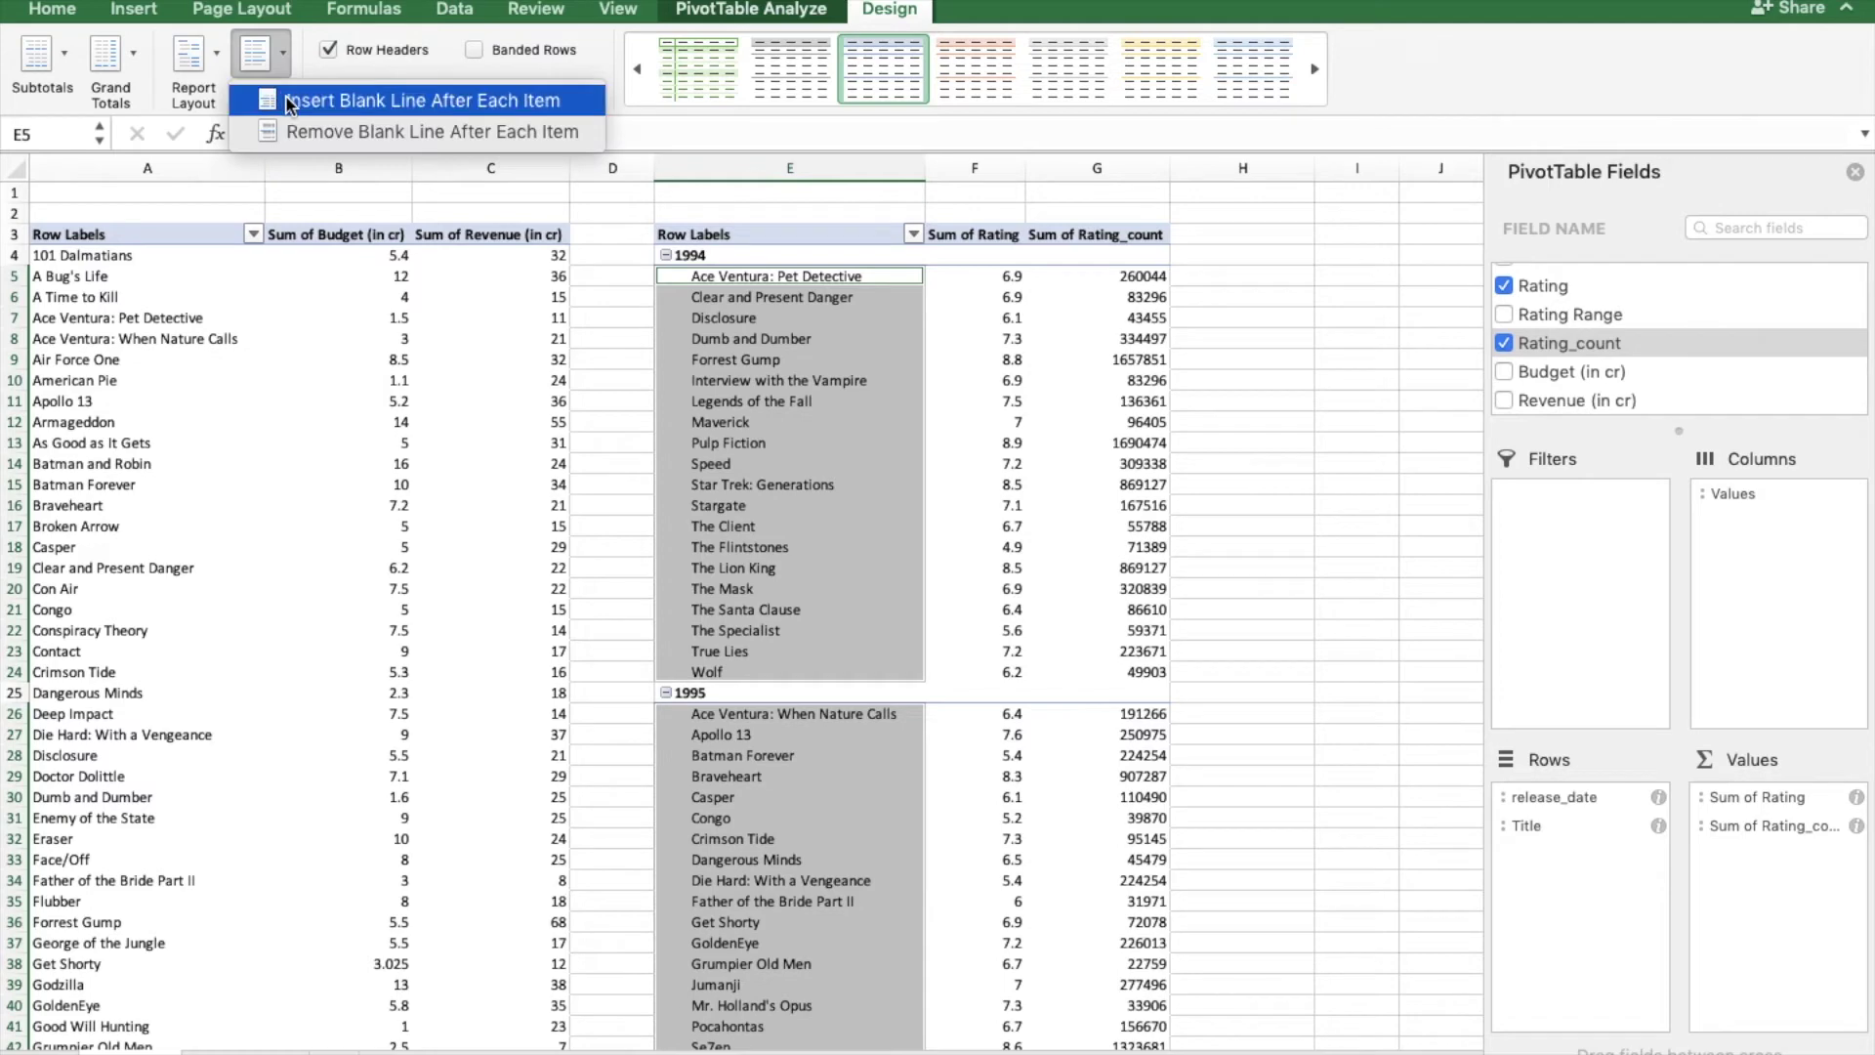
click(391, 133)
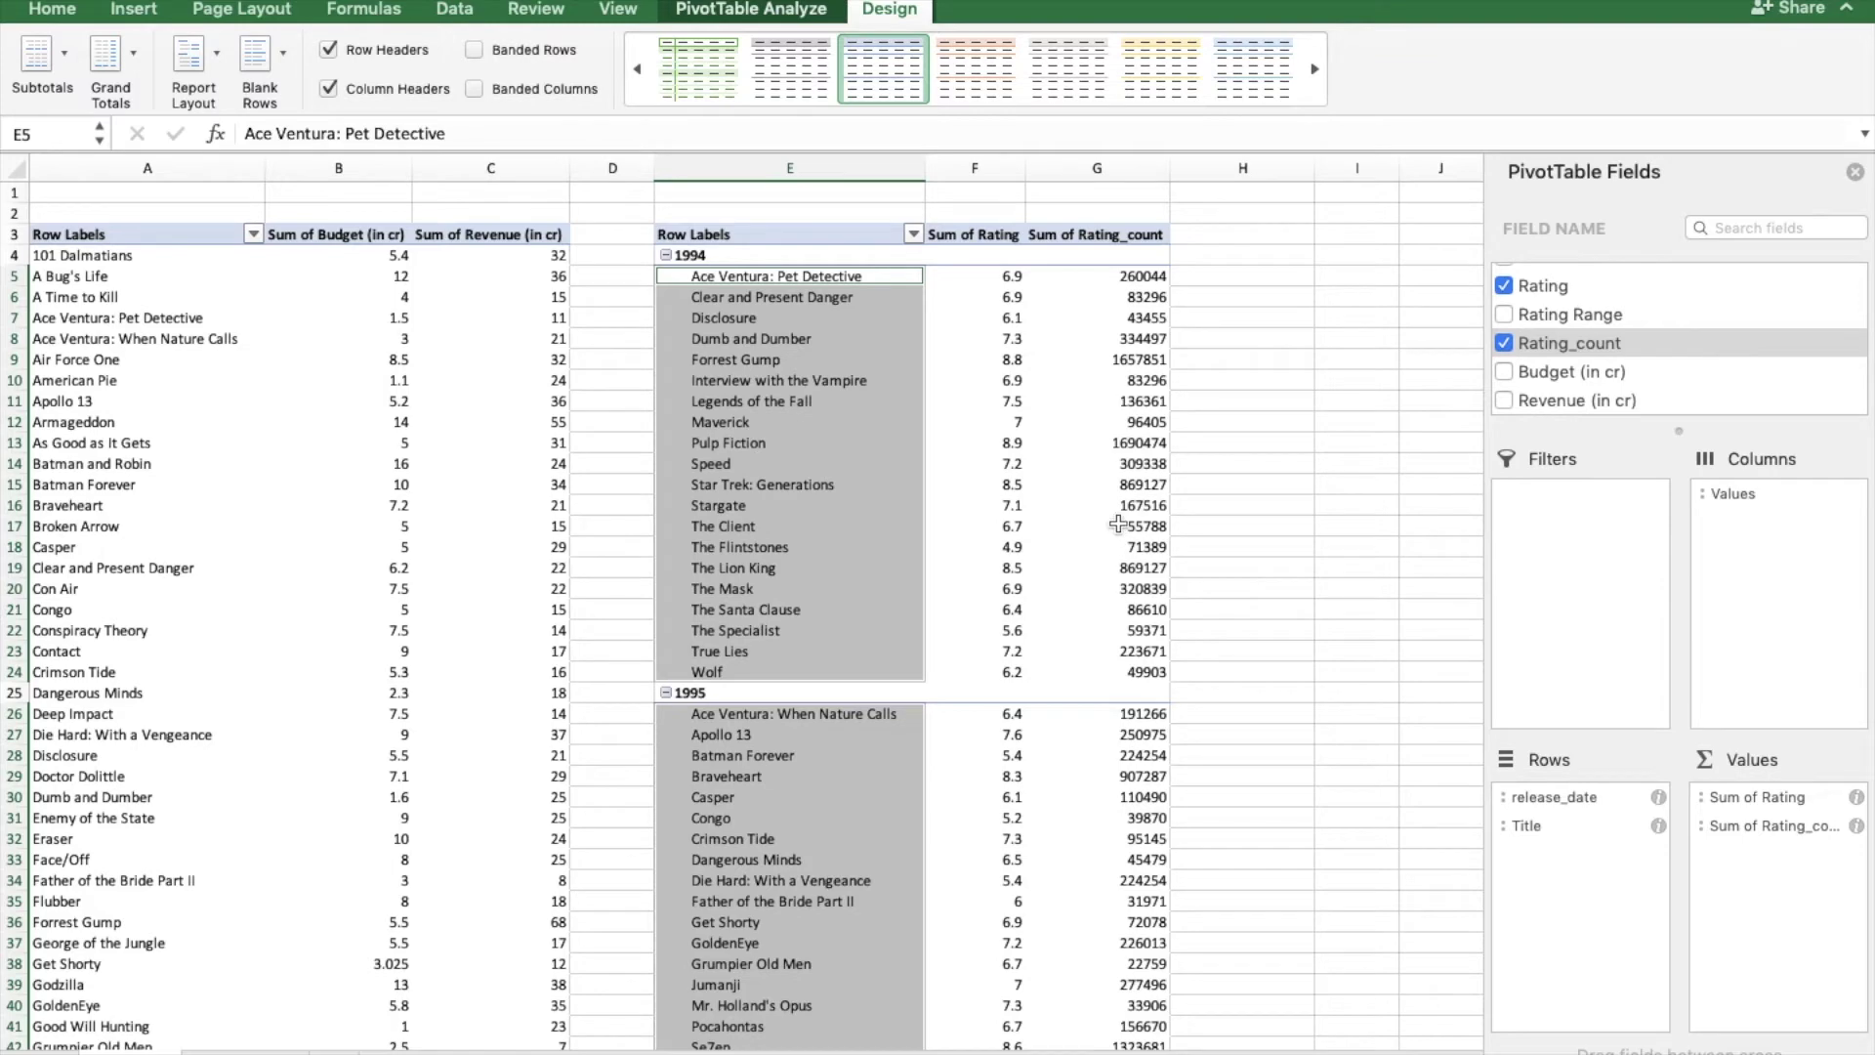
click(956, 521)
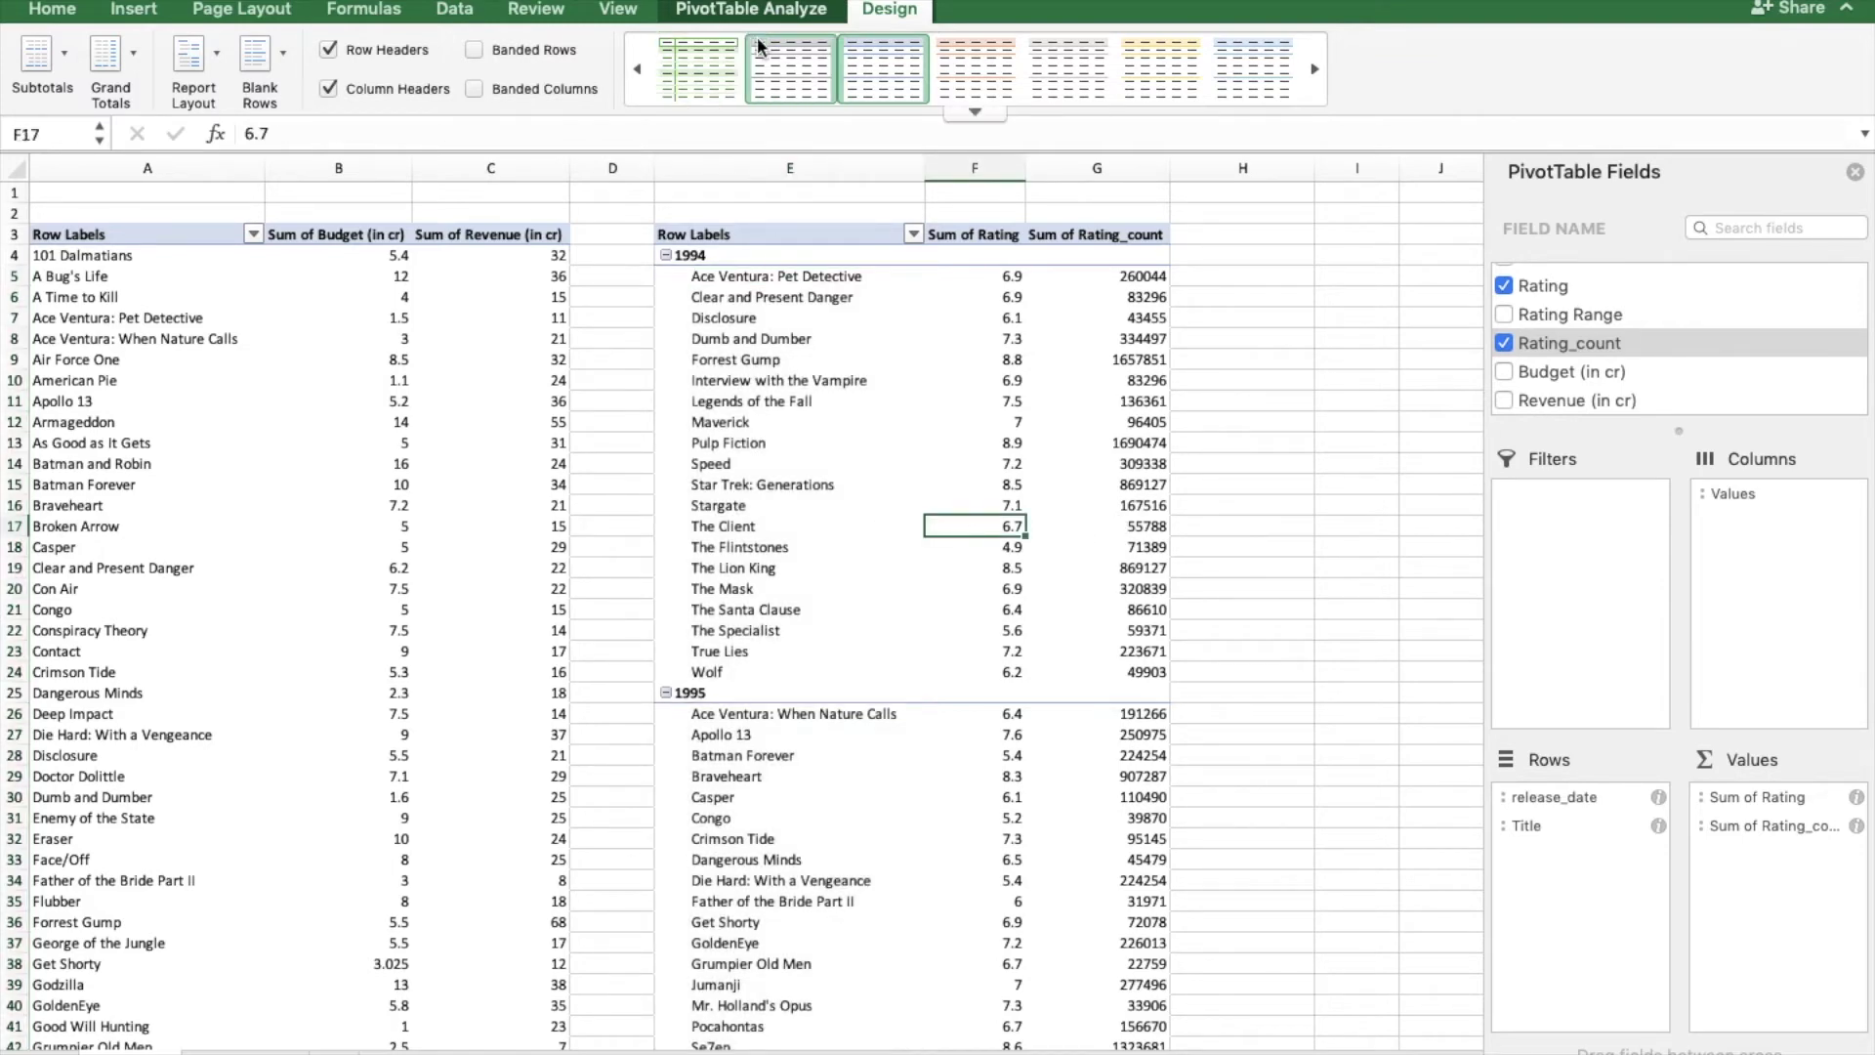
- View the sort and filter options of the Title row labels in the budget and revenue pivot table
click(767, 13)
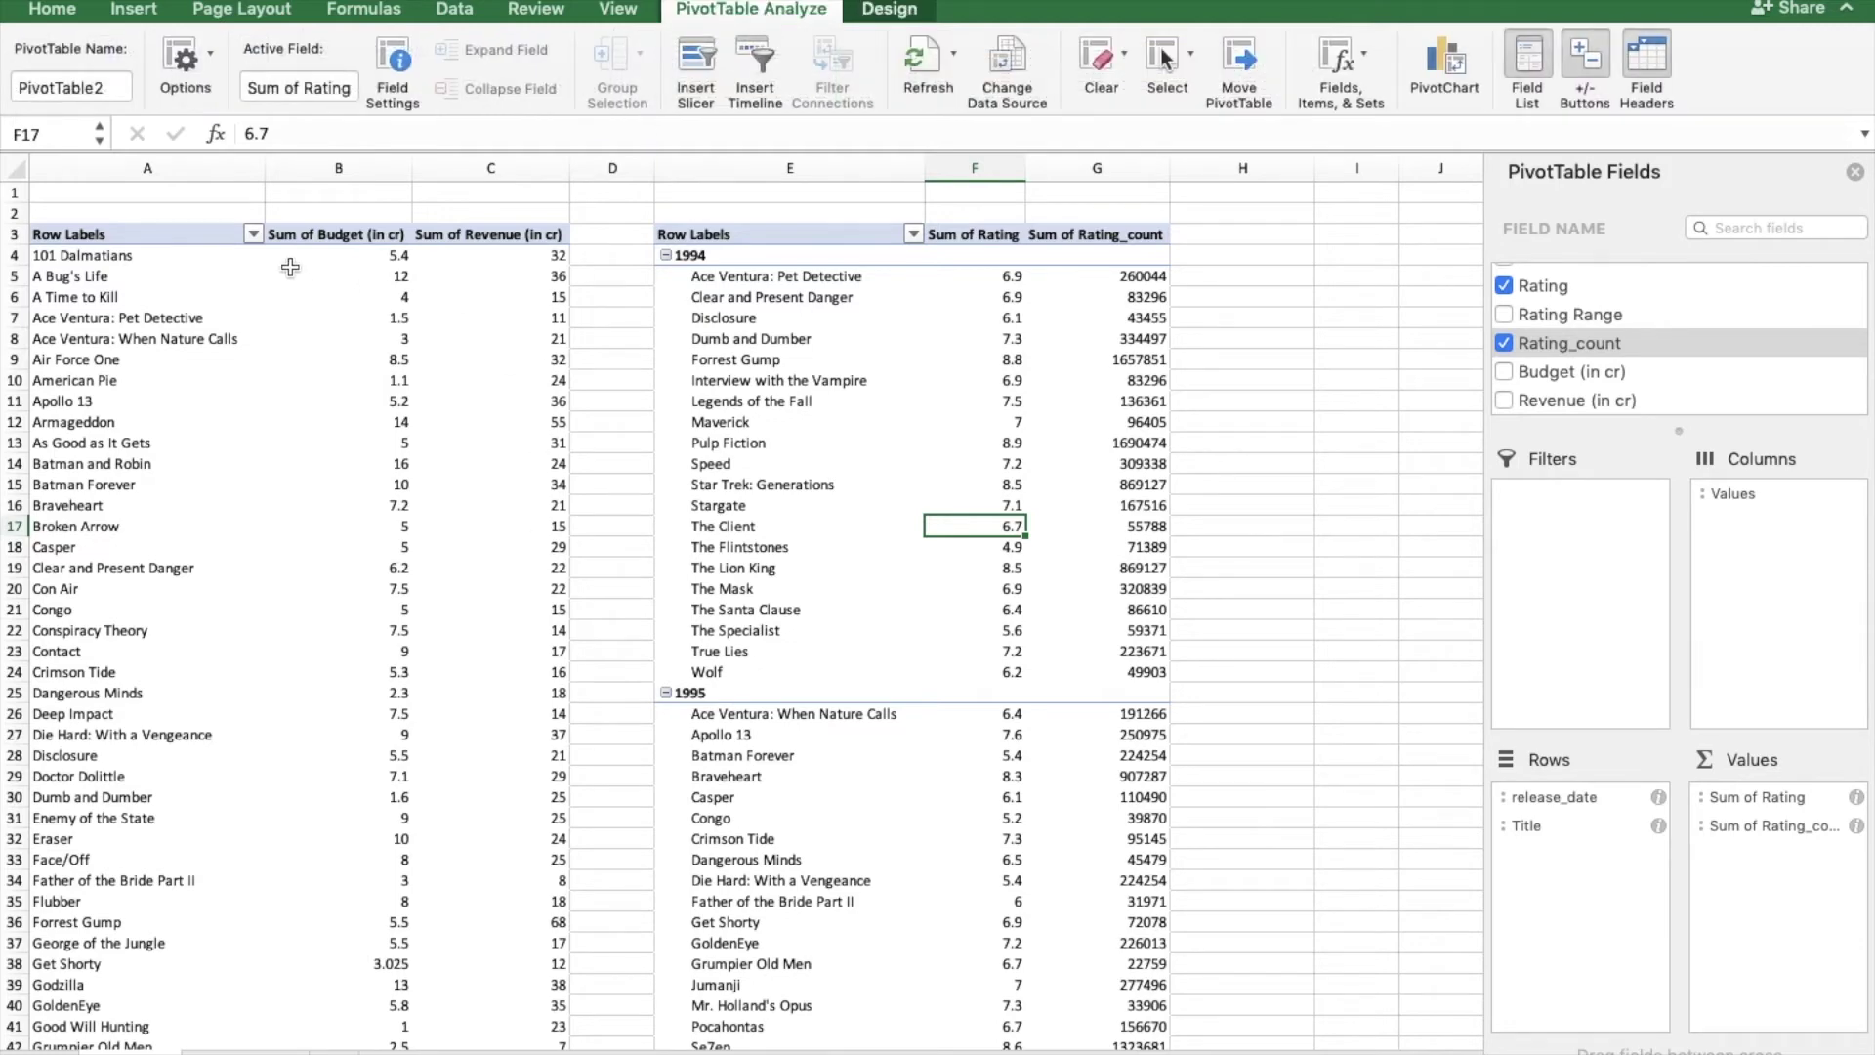
click(254, 236)
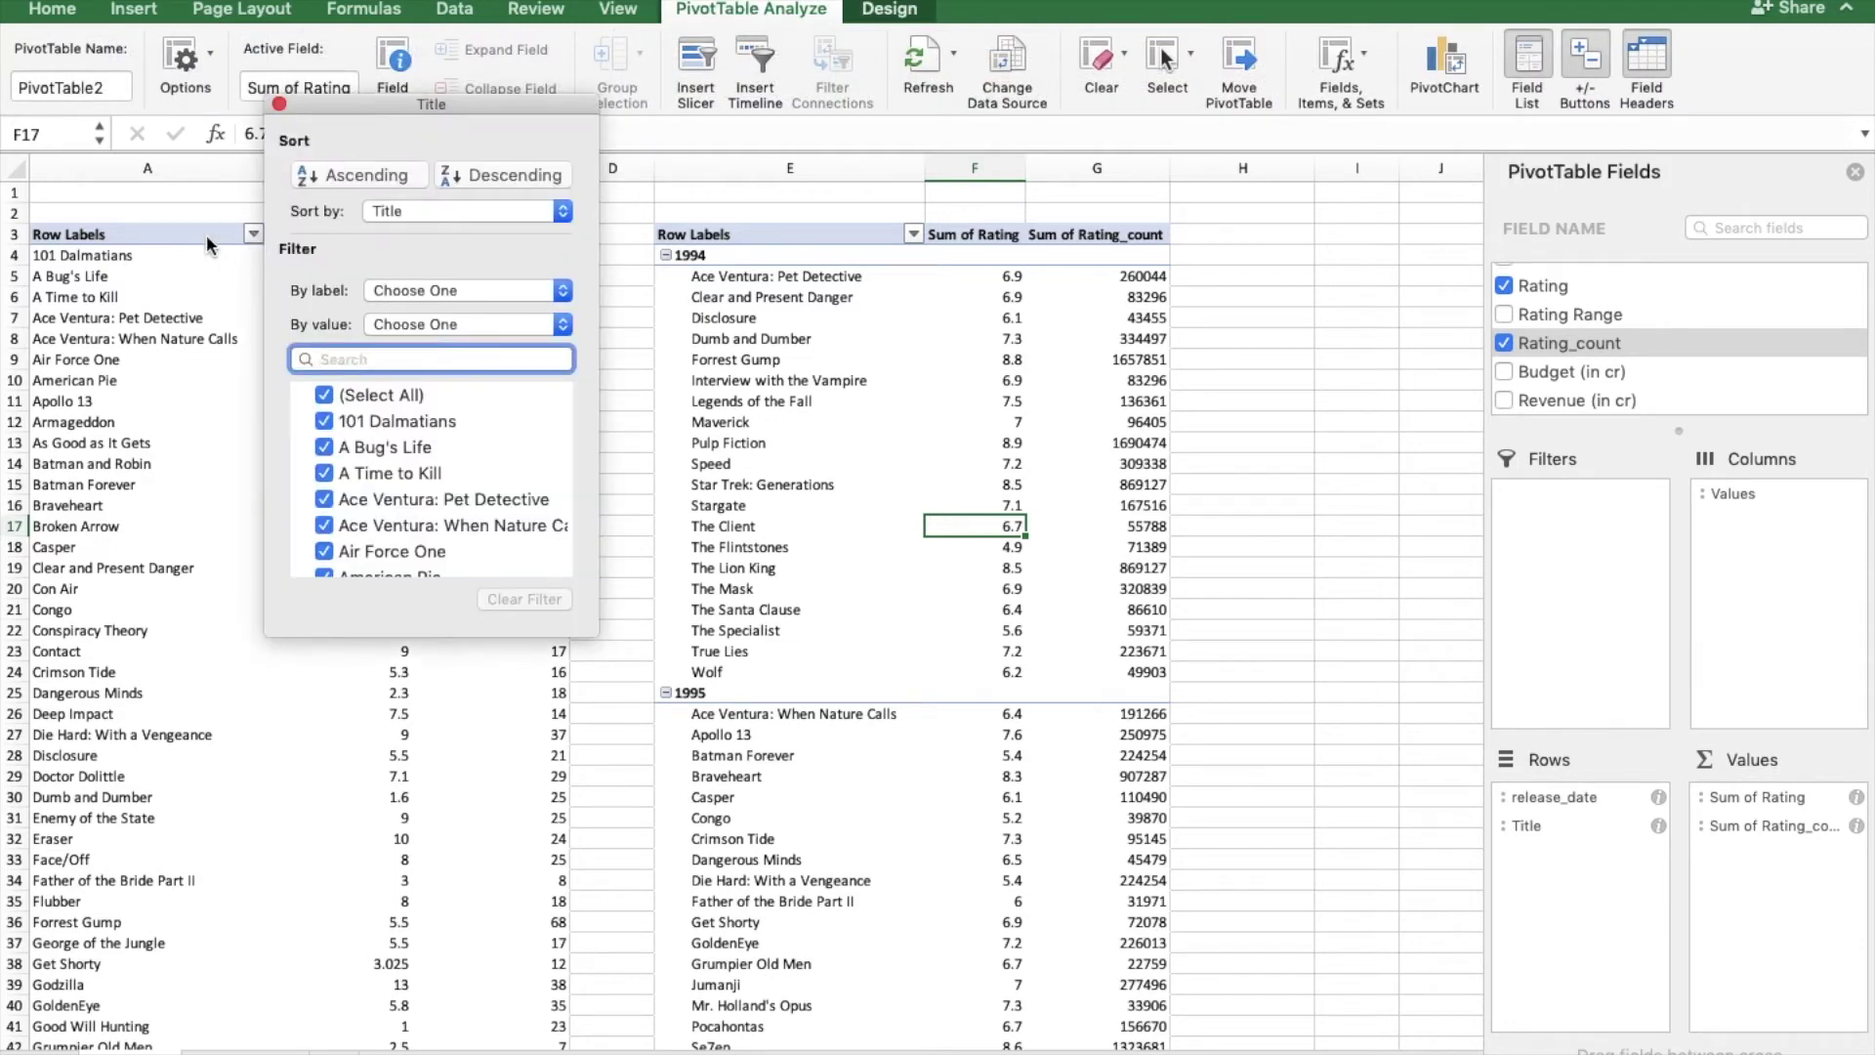
click(190, 208)
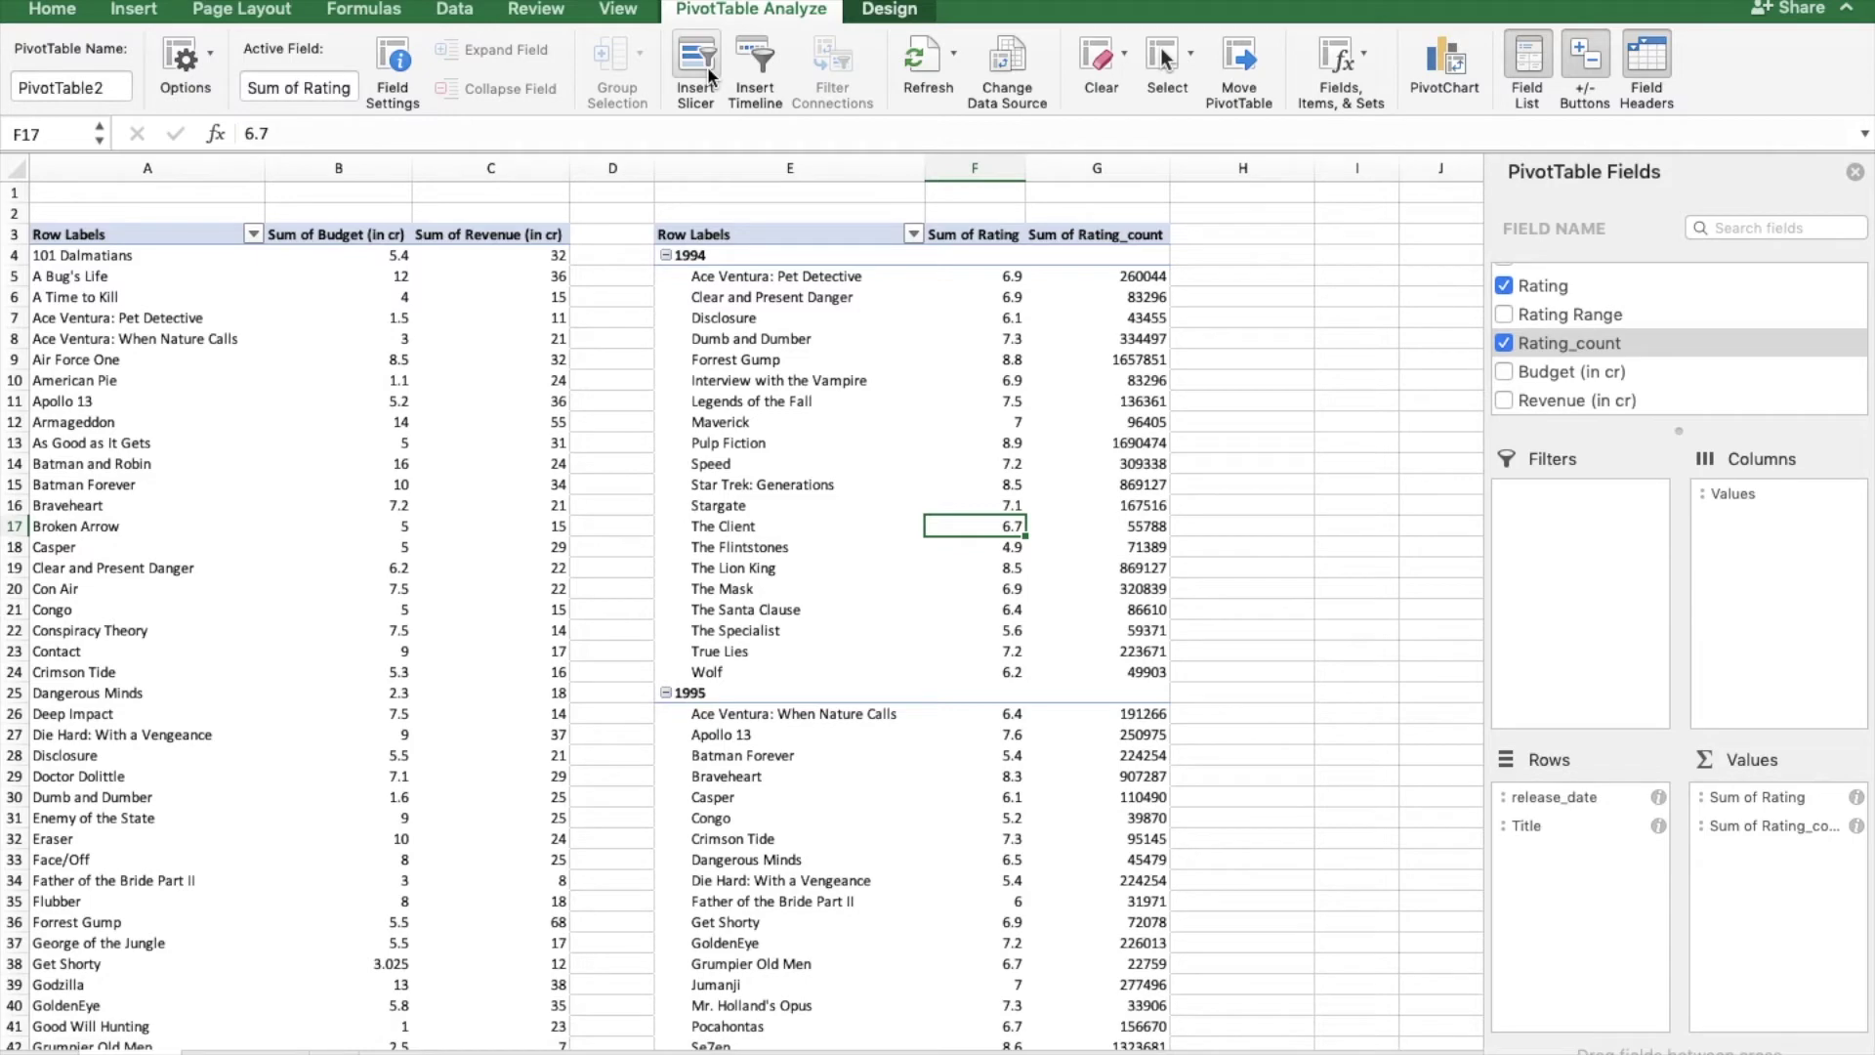
- Insert a Genre slicer for the budget and revenue pivot table and place it beside the ratings pivot table
click(625, 392)
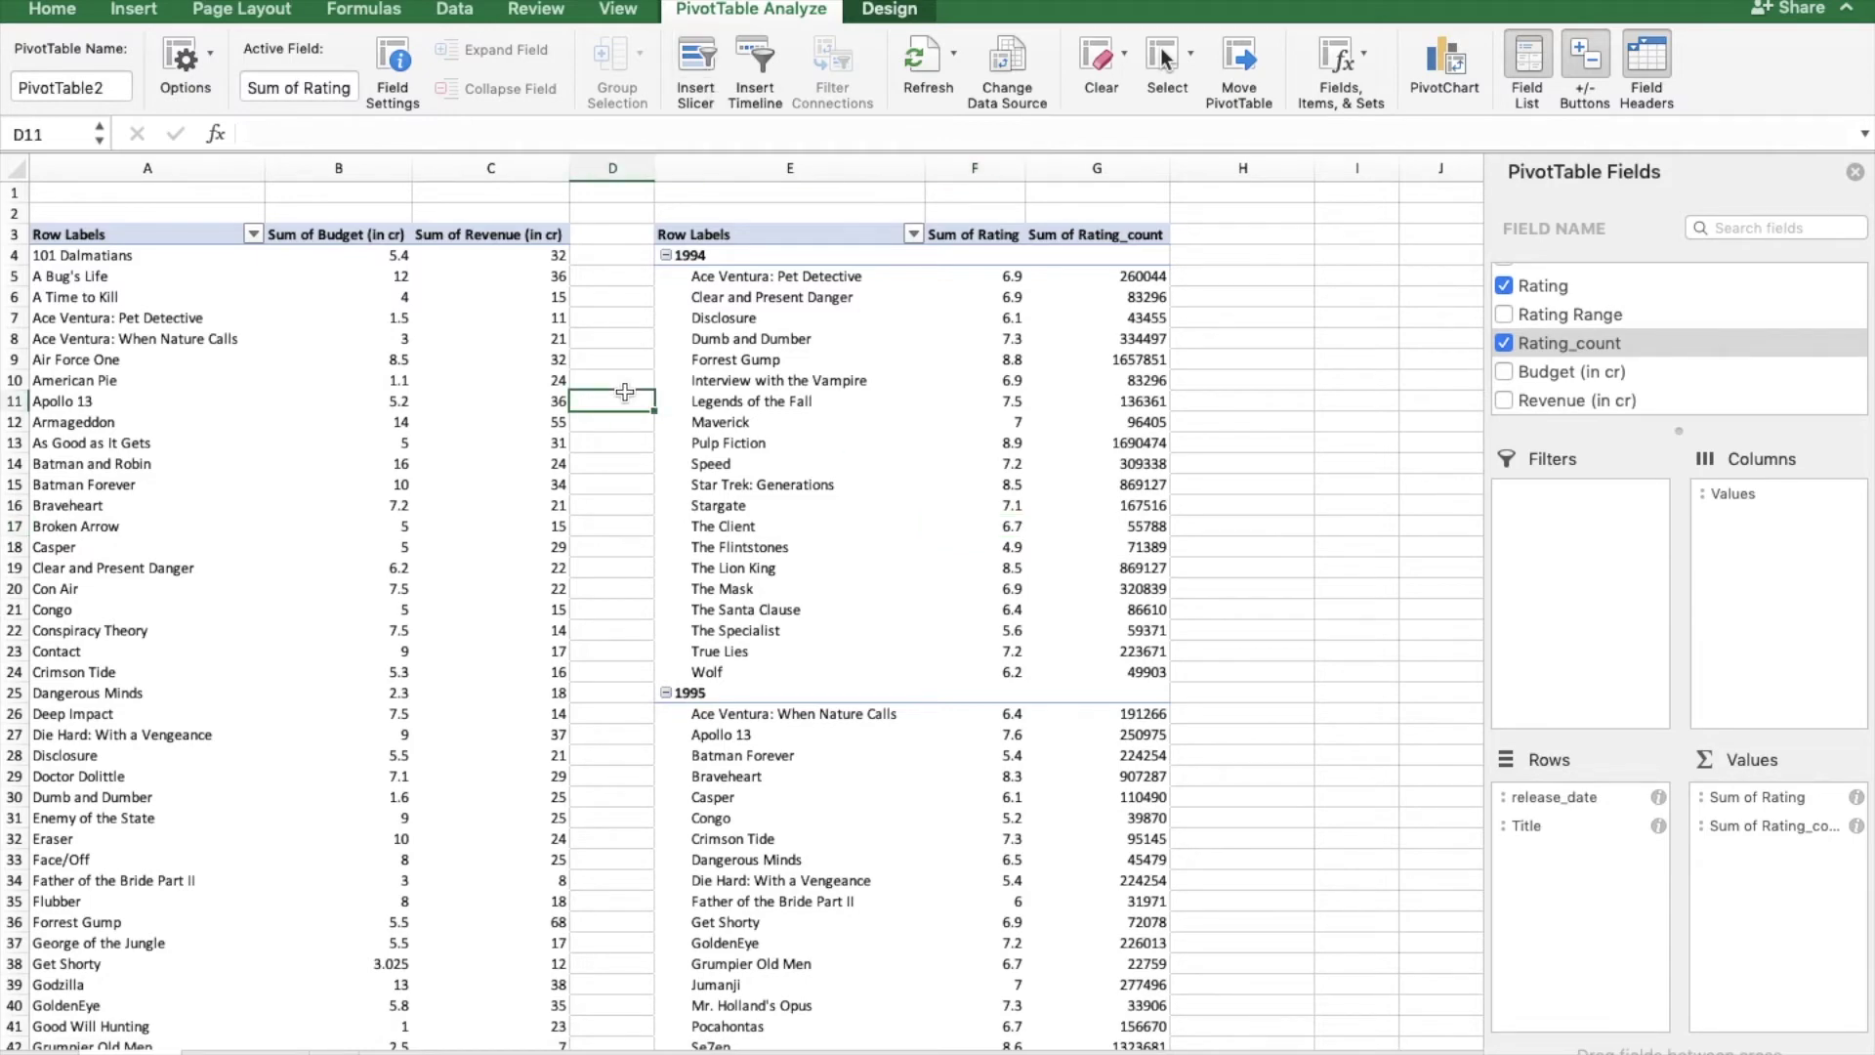
click(518, 342)
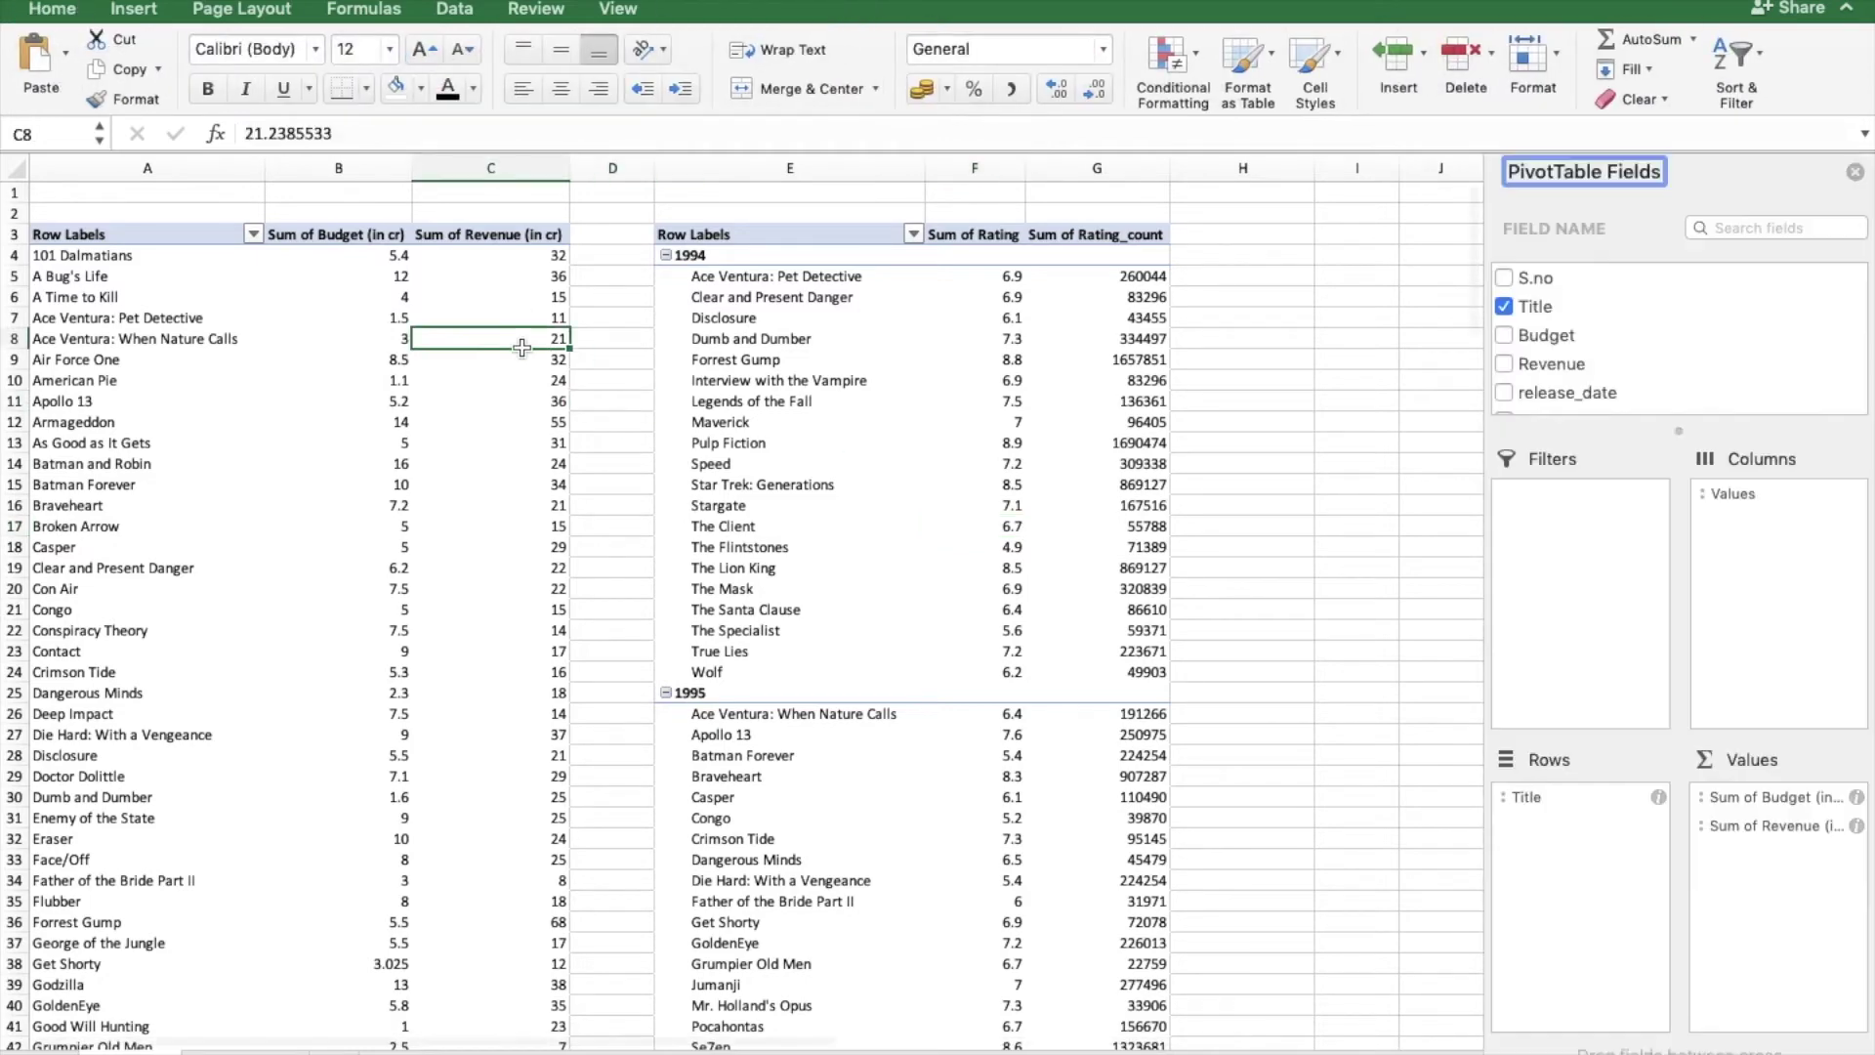
click(708, 76)
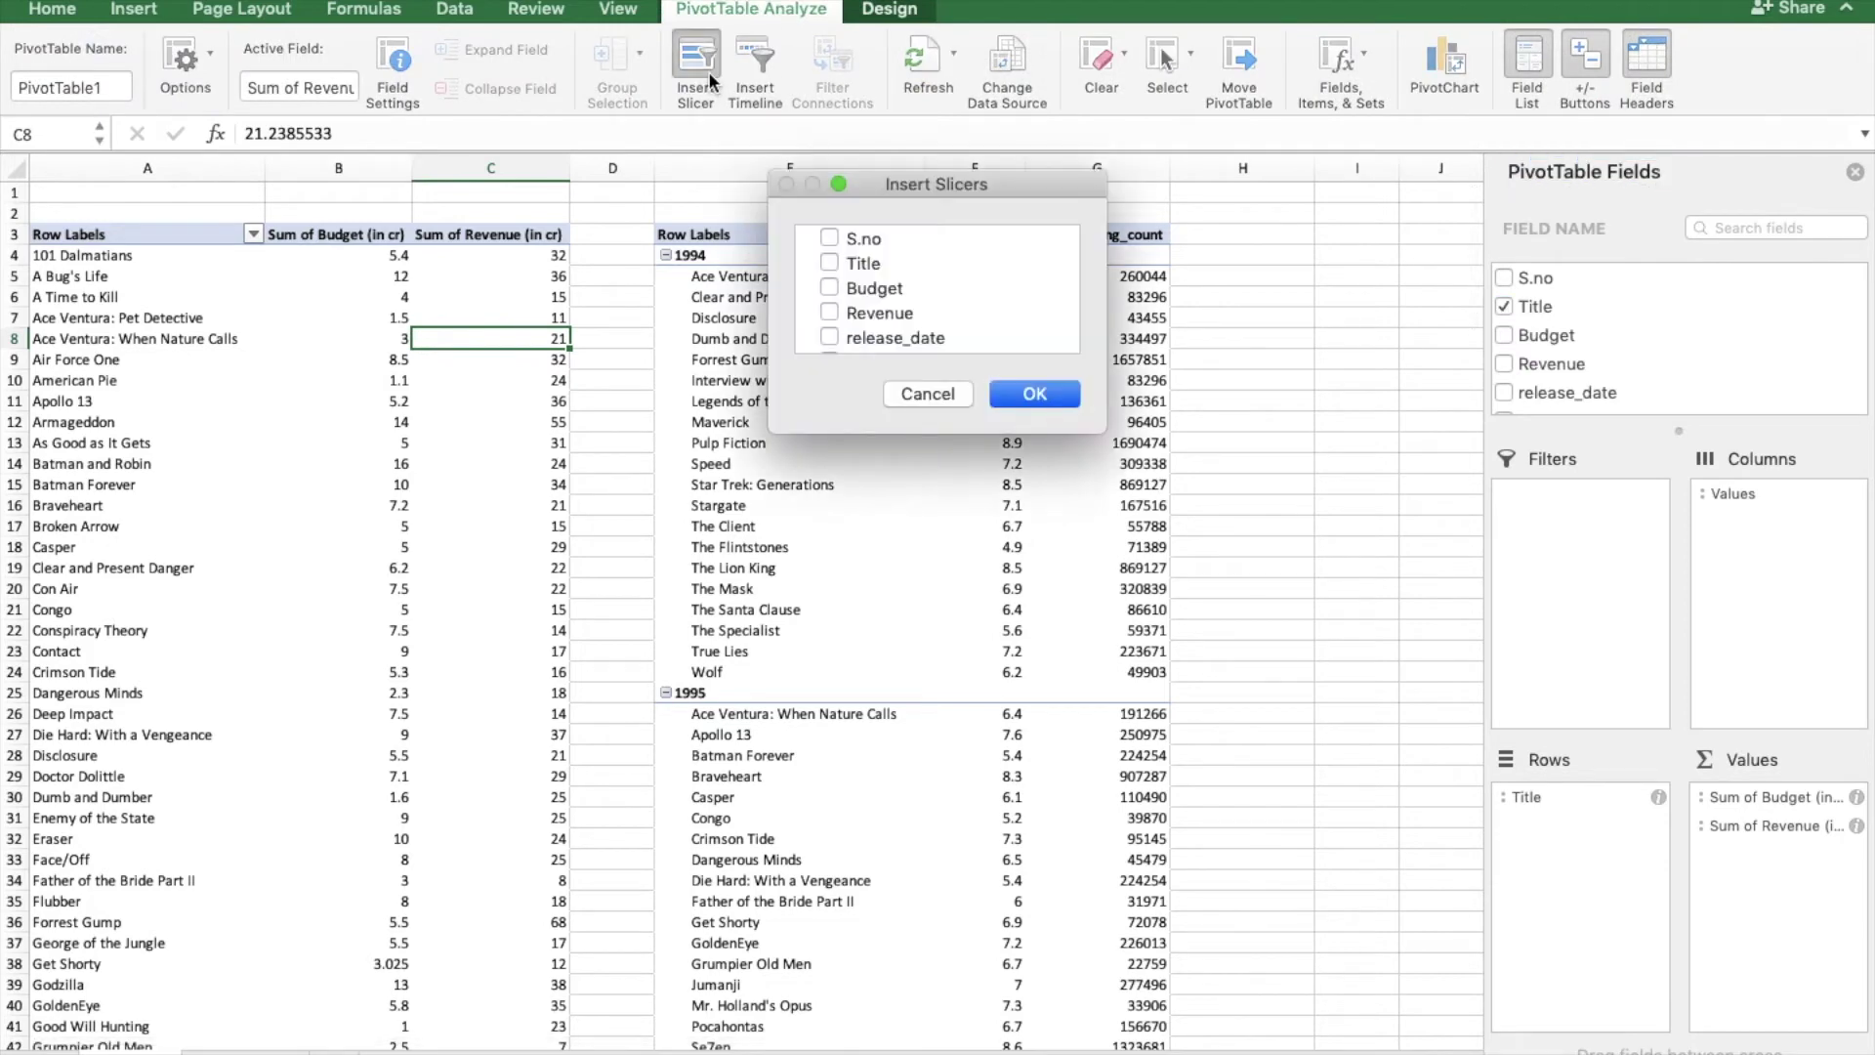
scroll(1005, 275, down, 5)
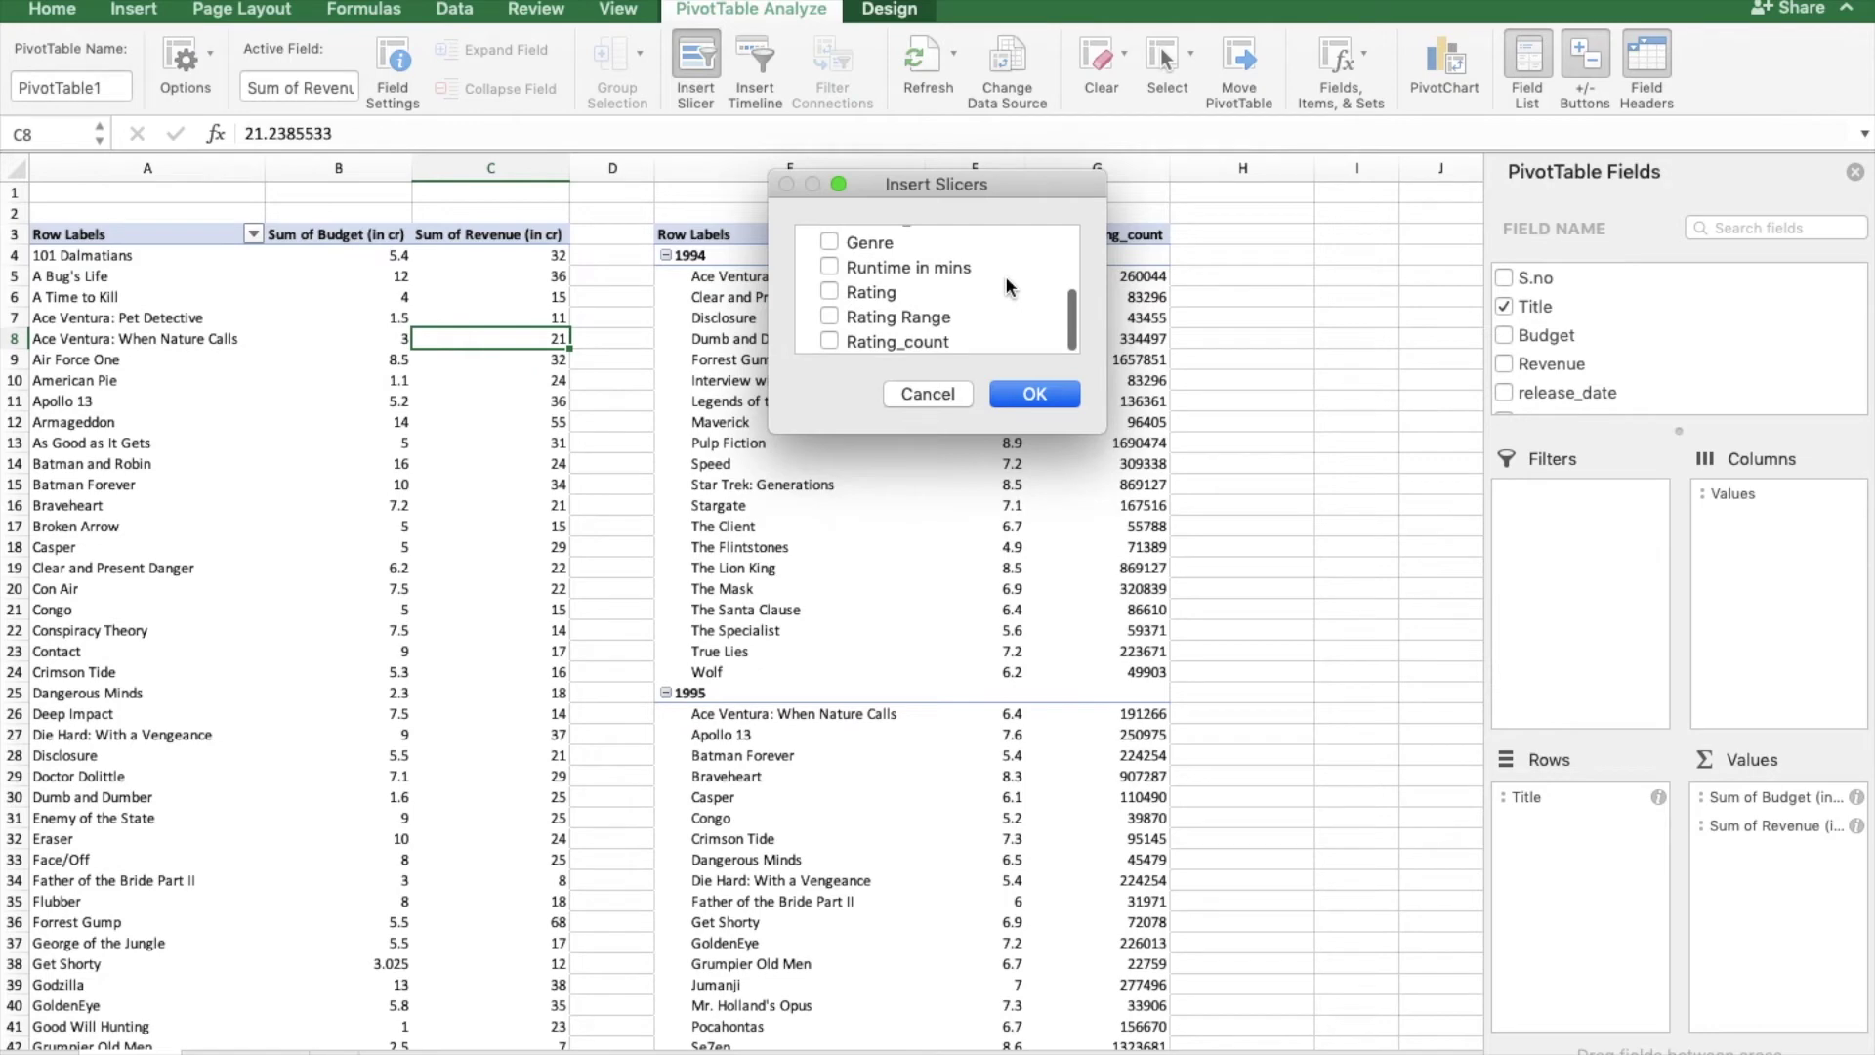
click(1033, 393)
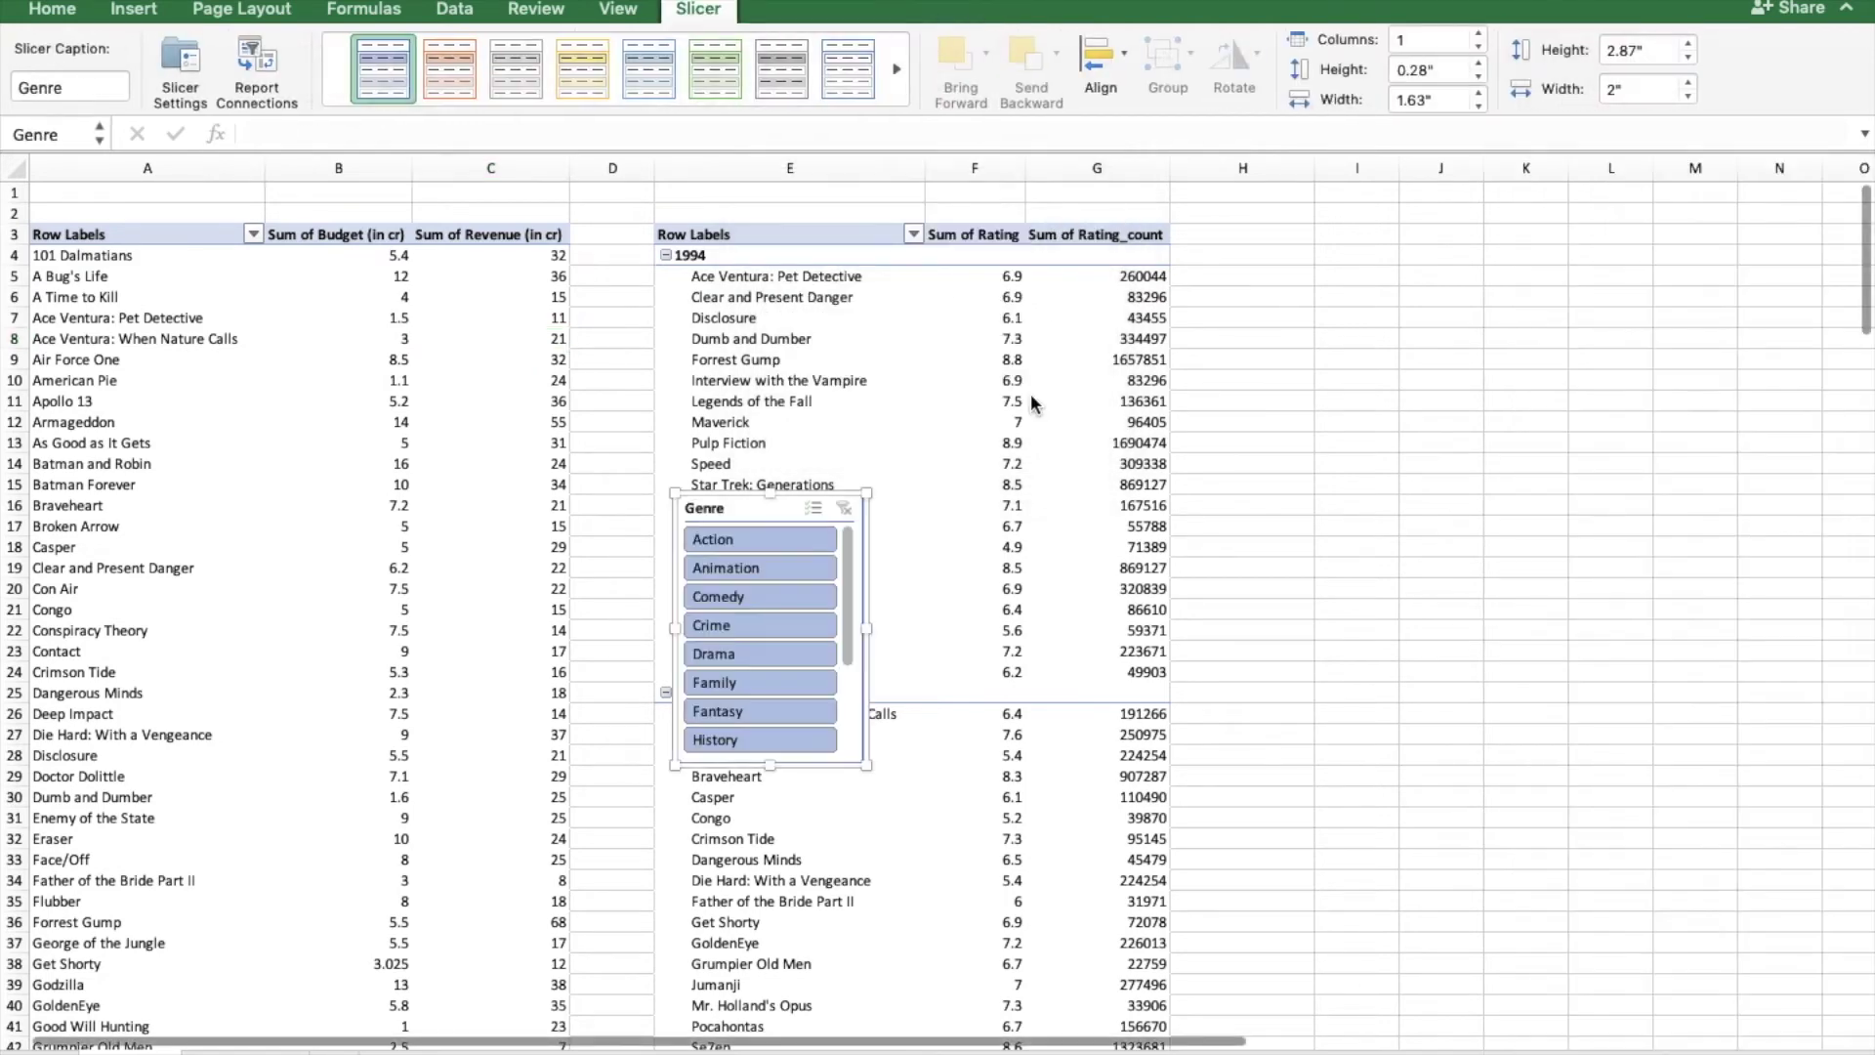
drag(758, 509, 1336, 365)
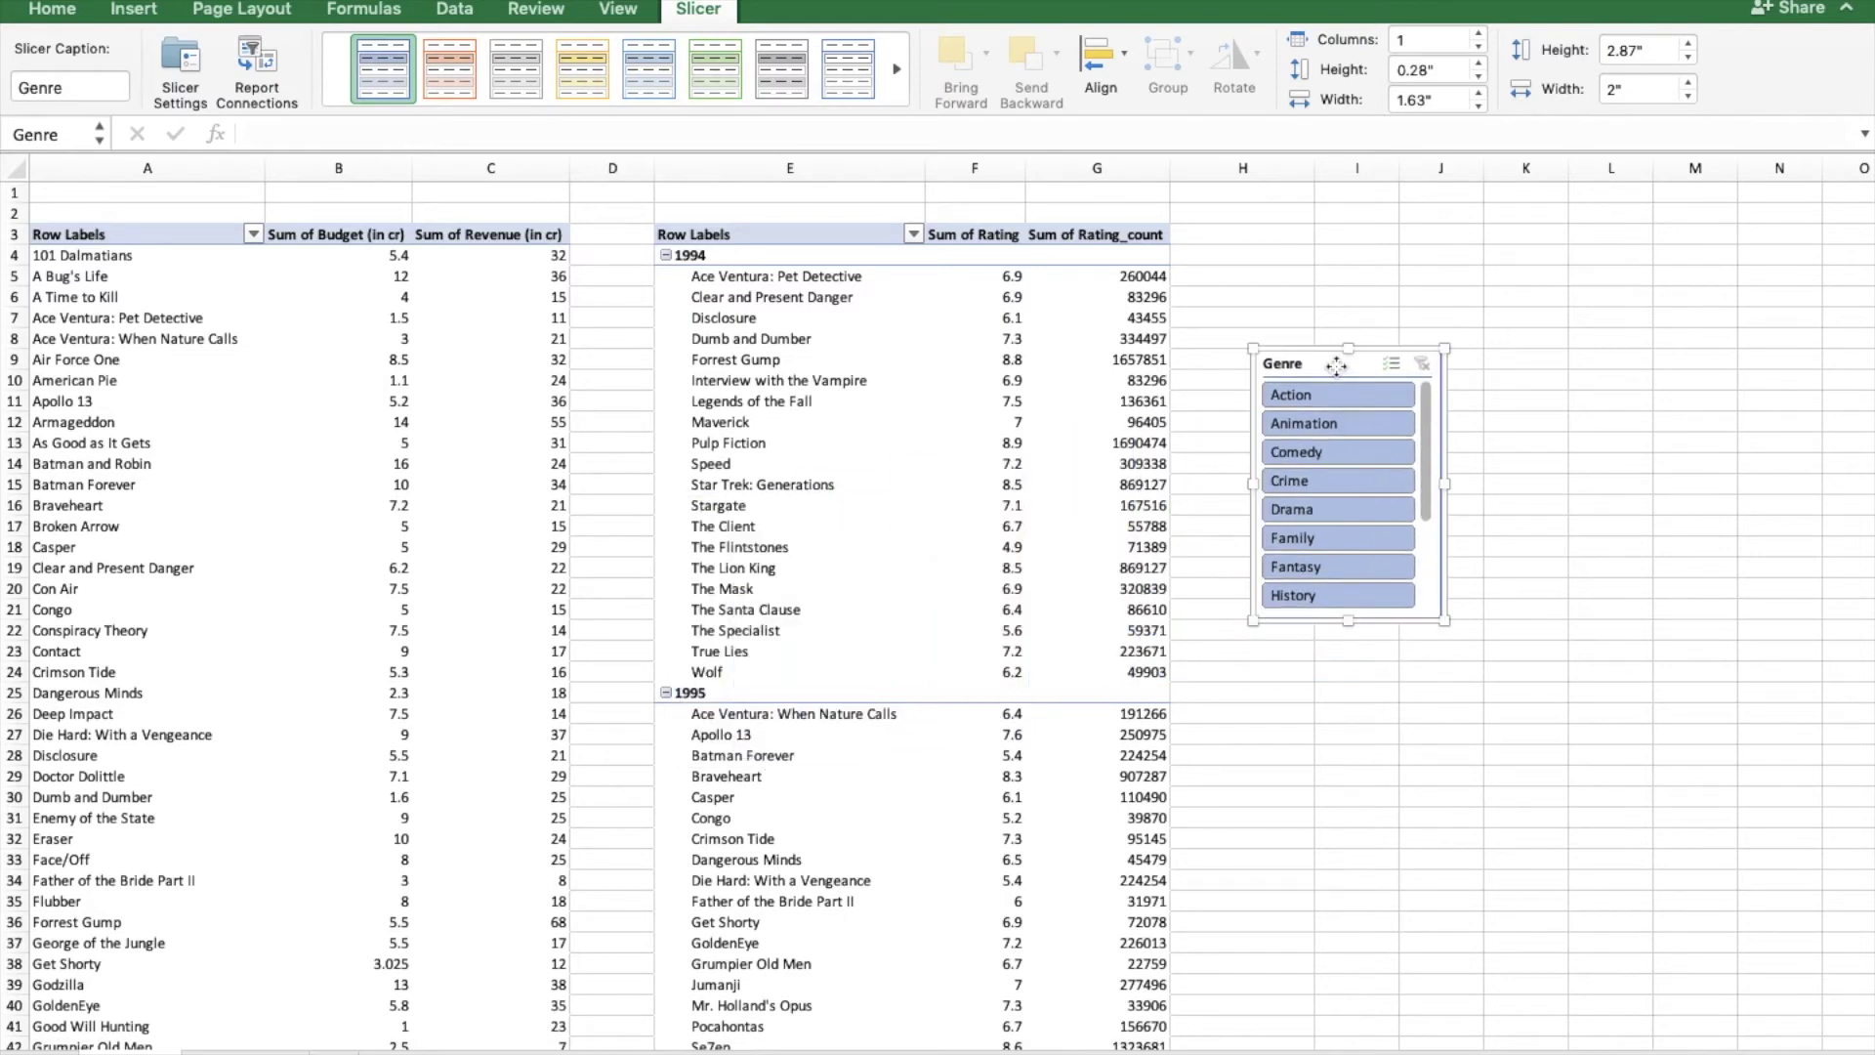
- Try filtering the budget and revenue pivot table by Action, Animation, Crime and Family, returning to Animation
click(1325, 406)
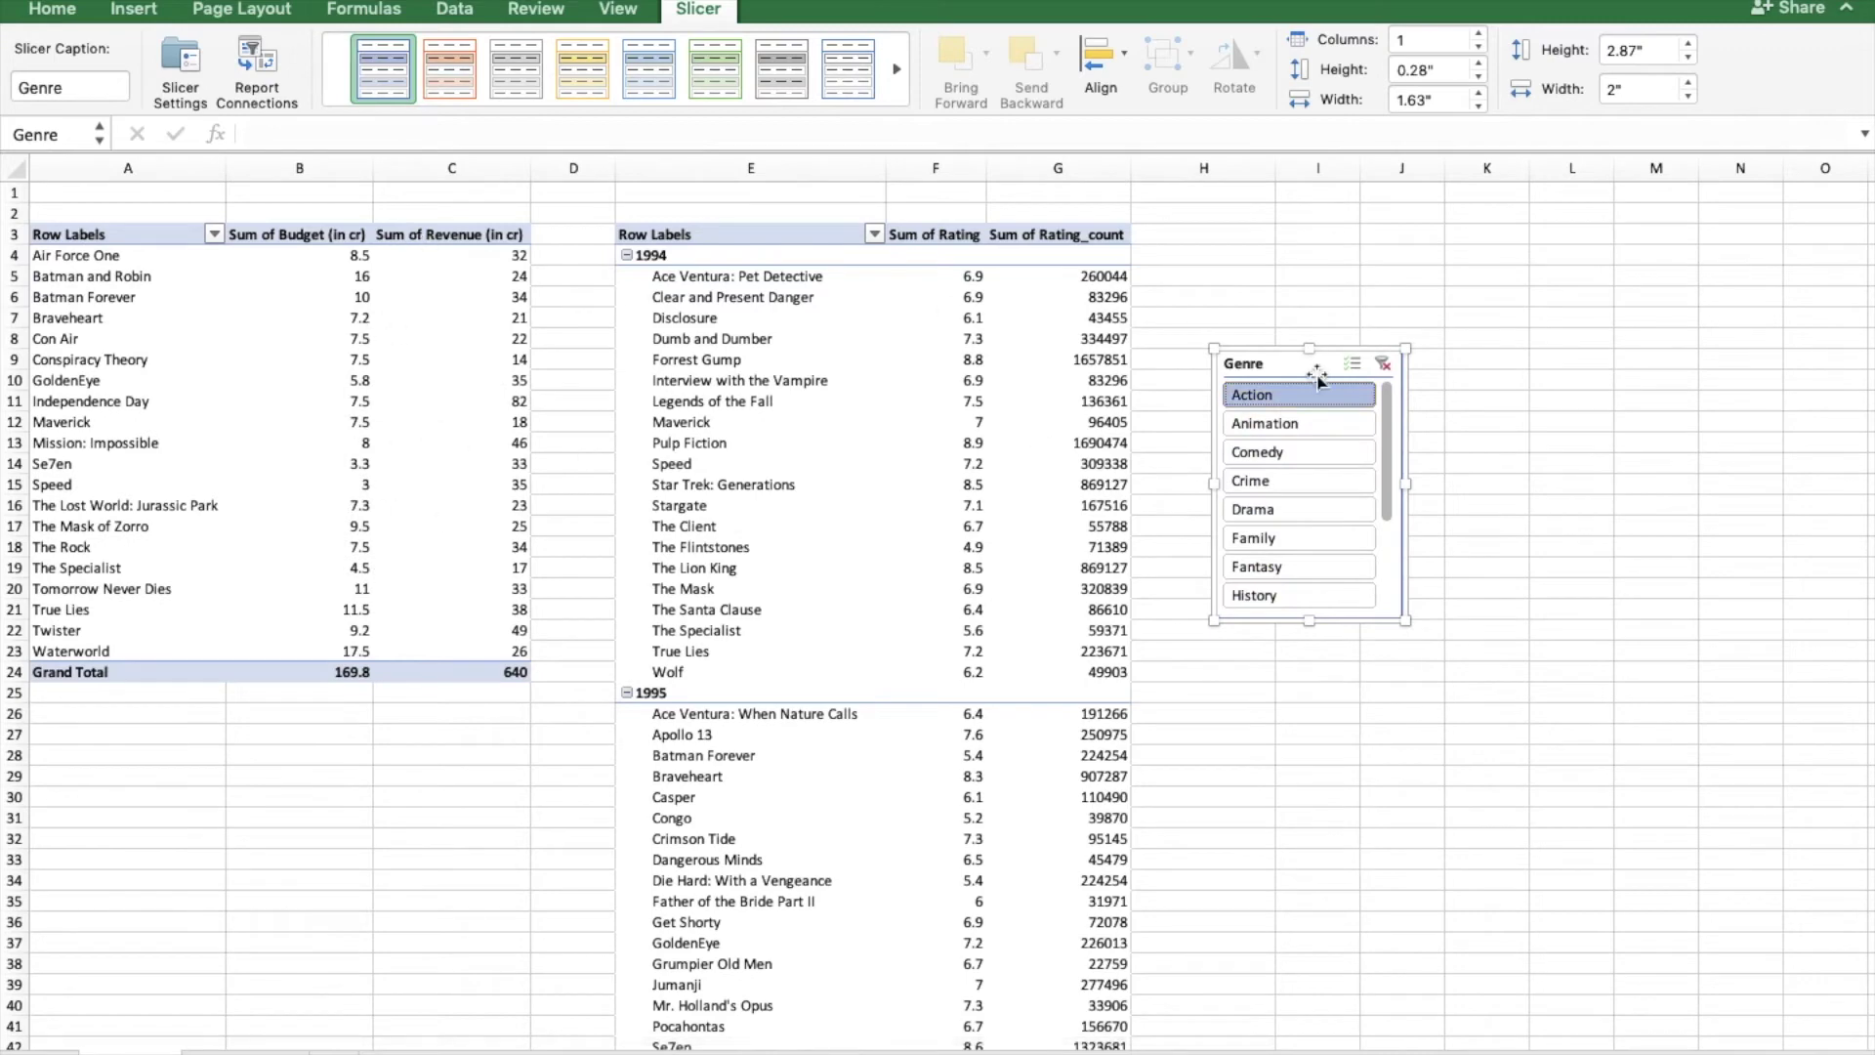
click(1319, 427)
click(1308, 481)
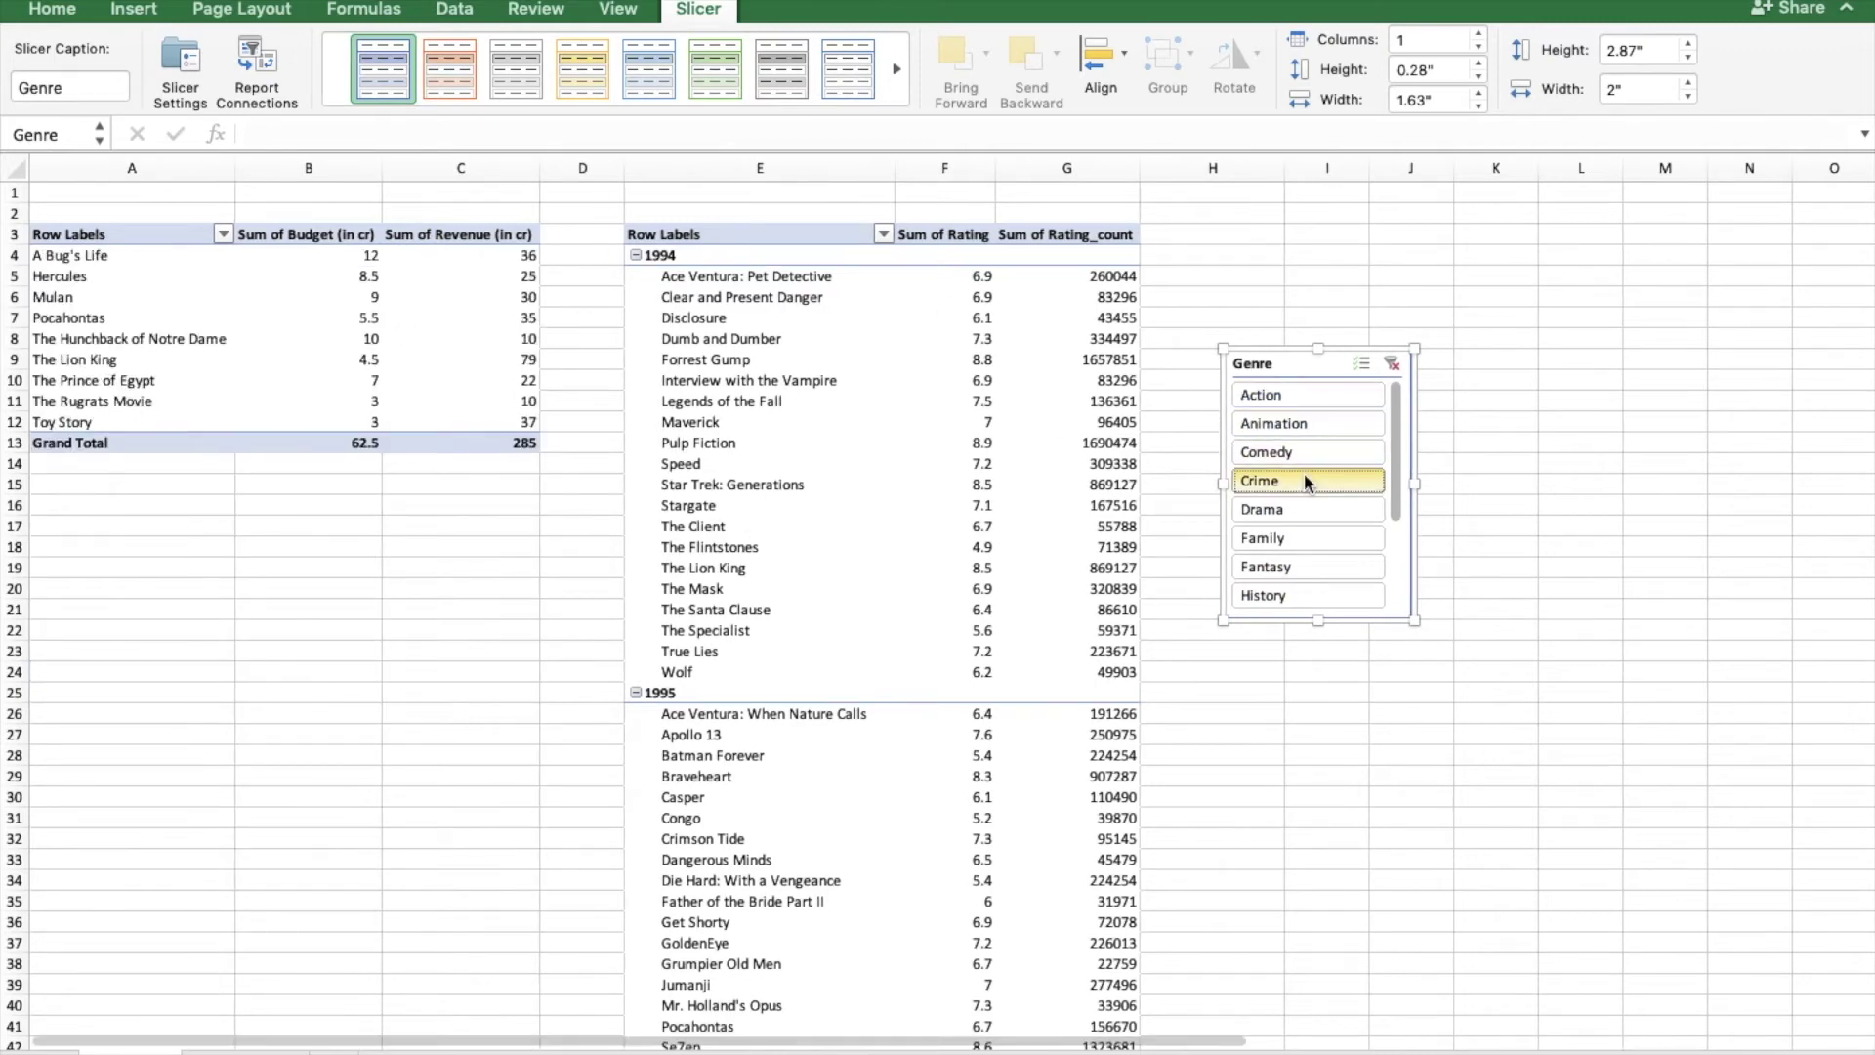
click(1245, 539)
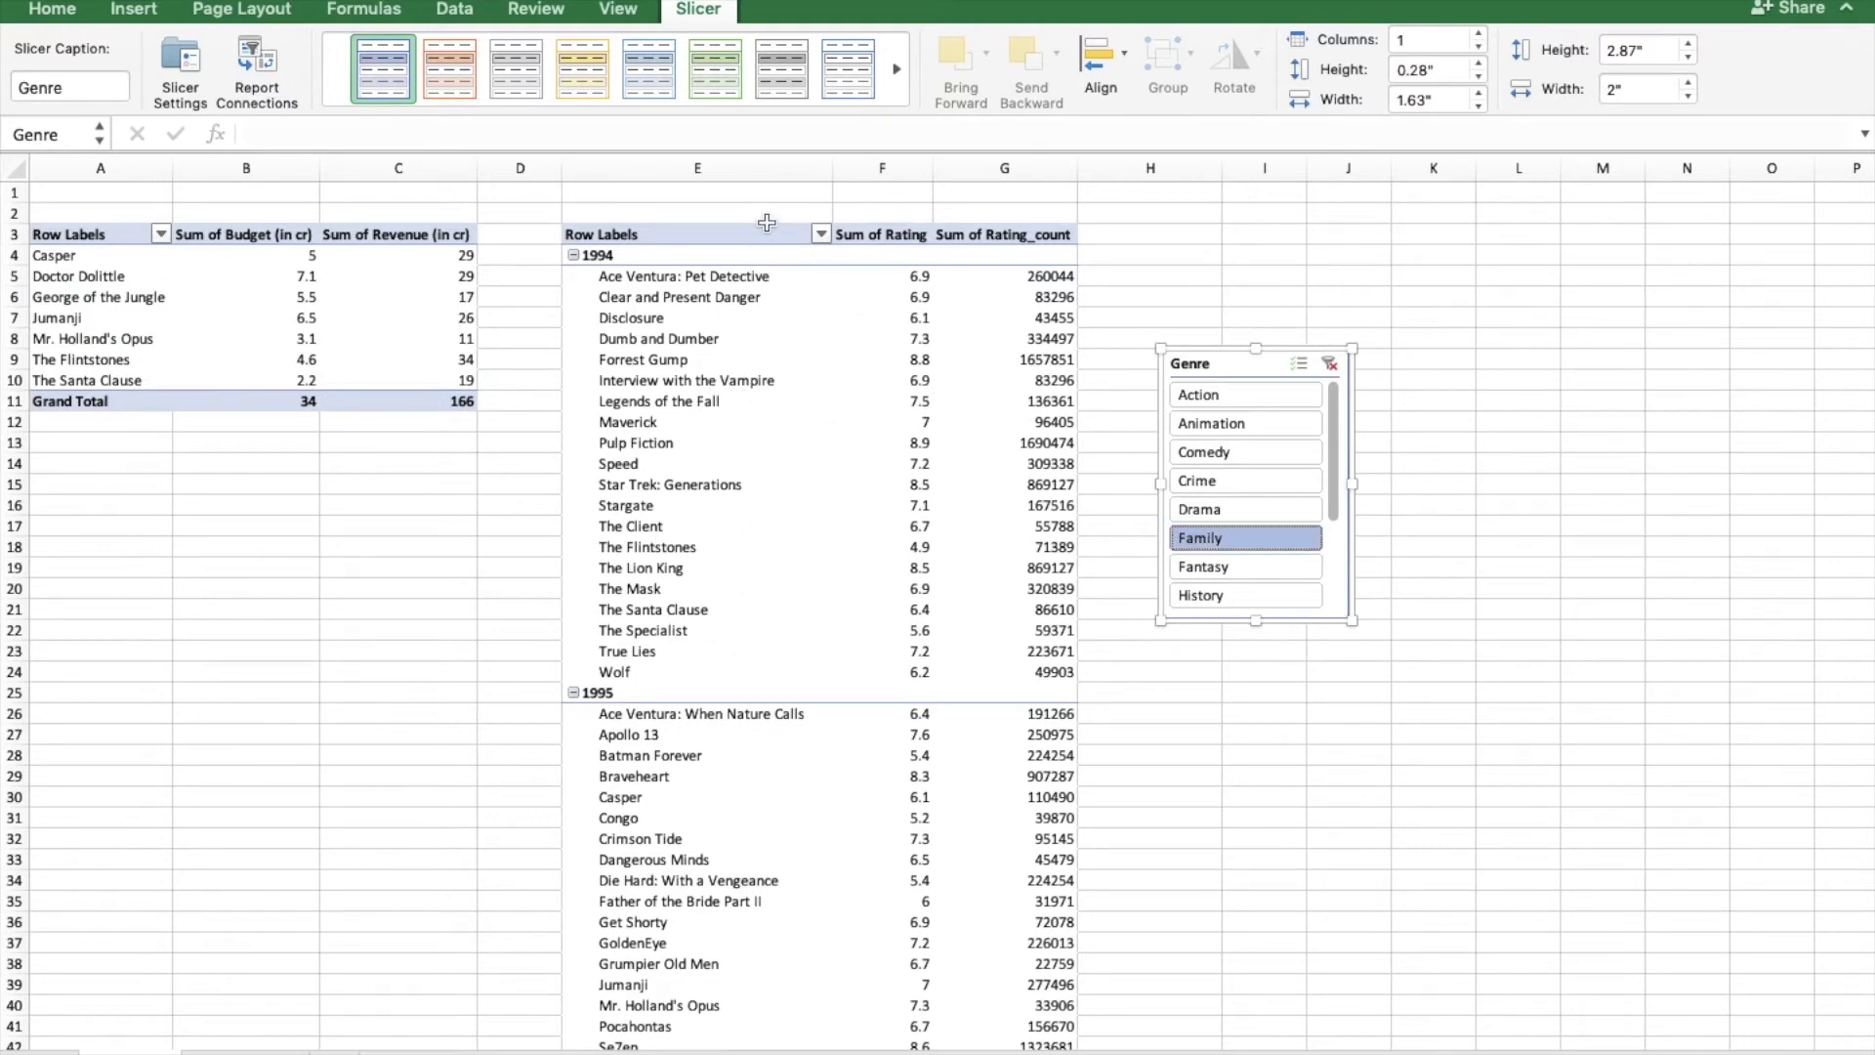
click(1404, 284)
click(1242, 369)
scroll(1237, 376, right, 1)
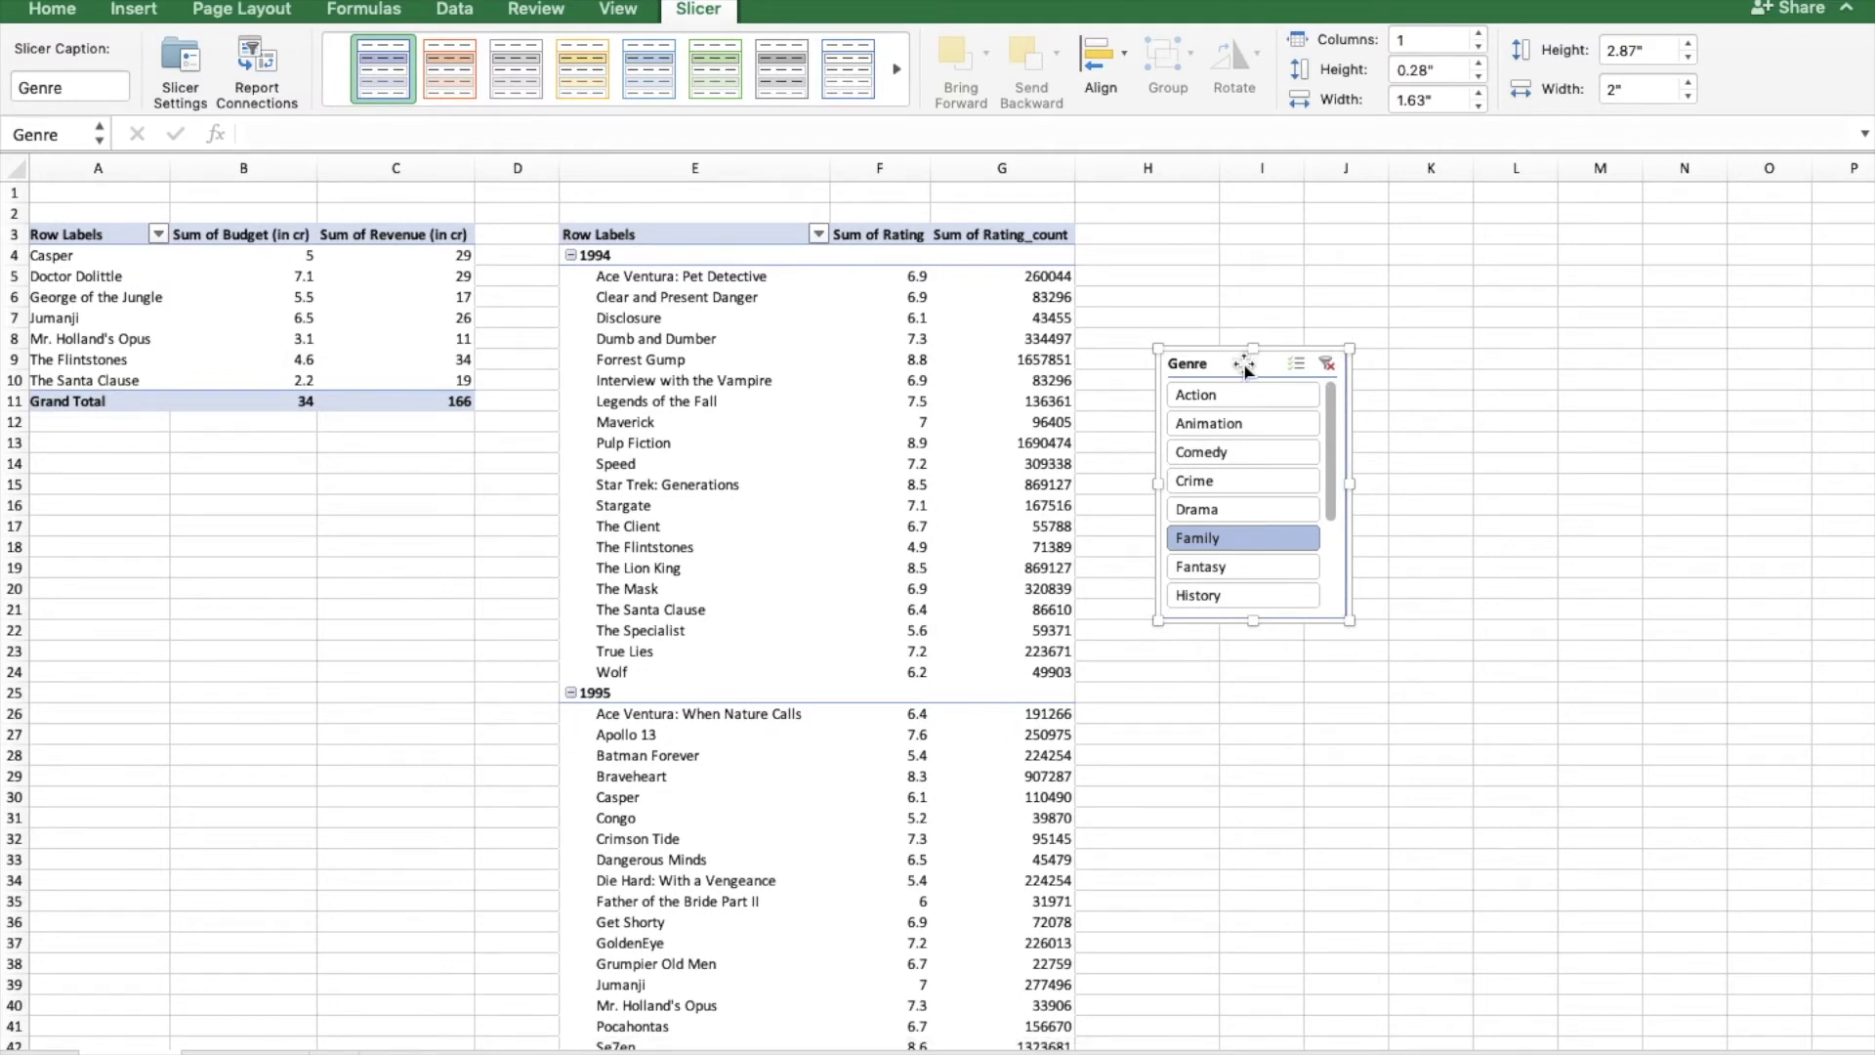
click(1260, 423)
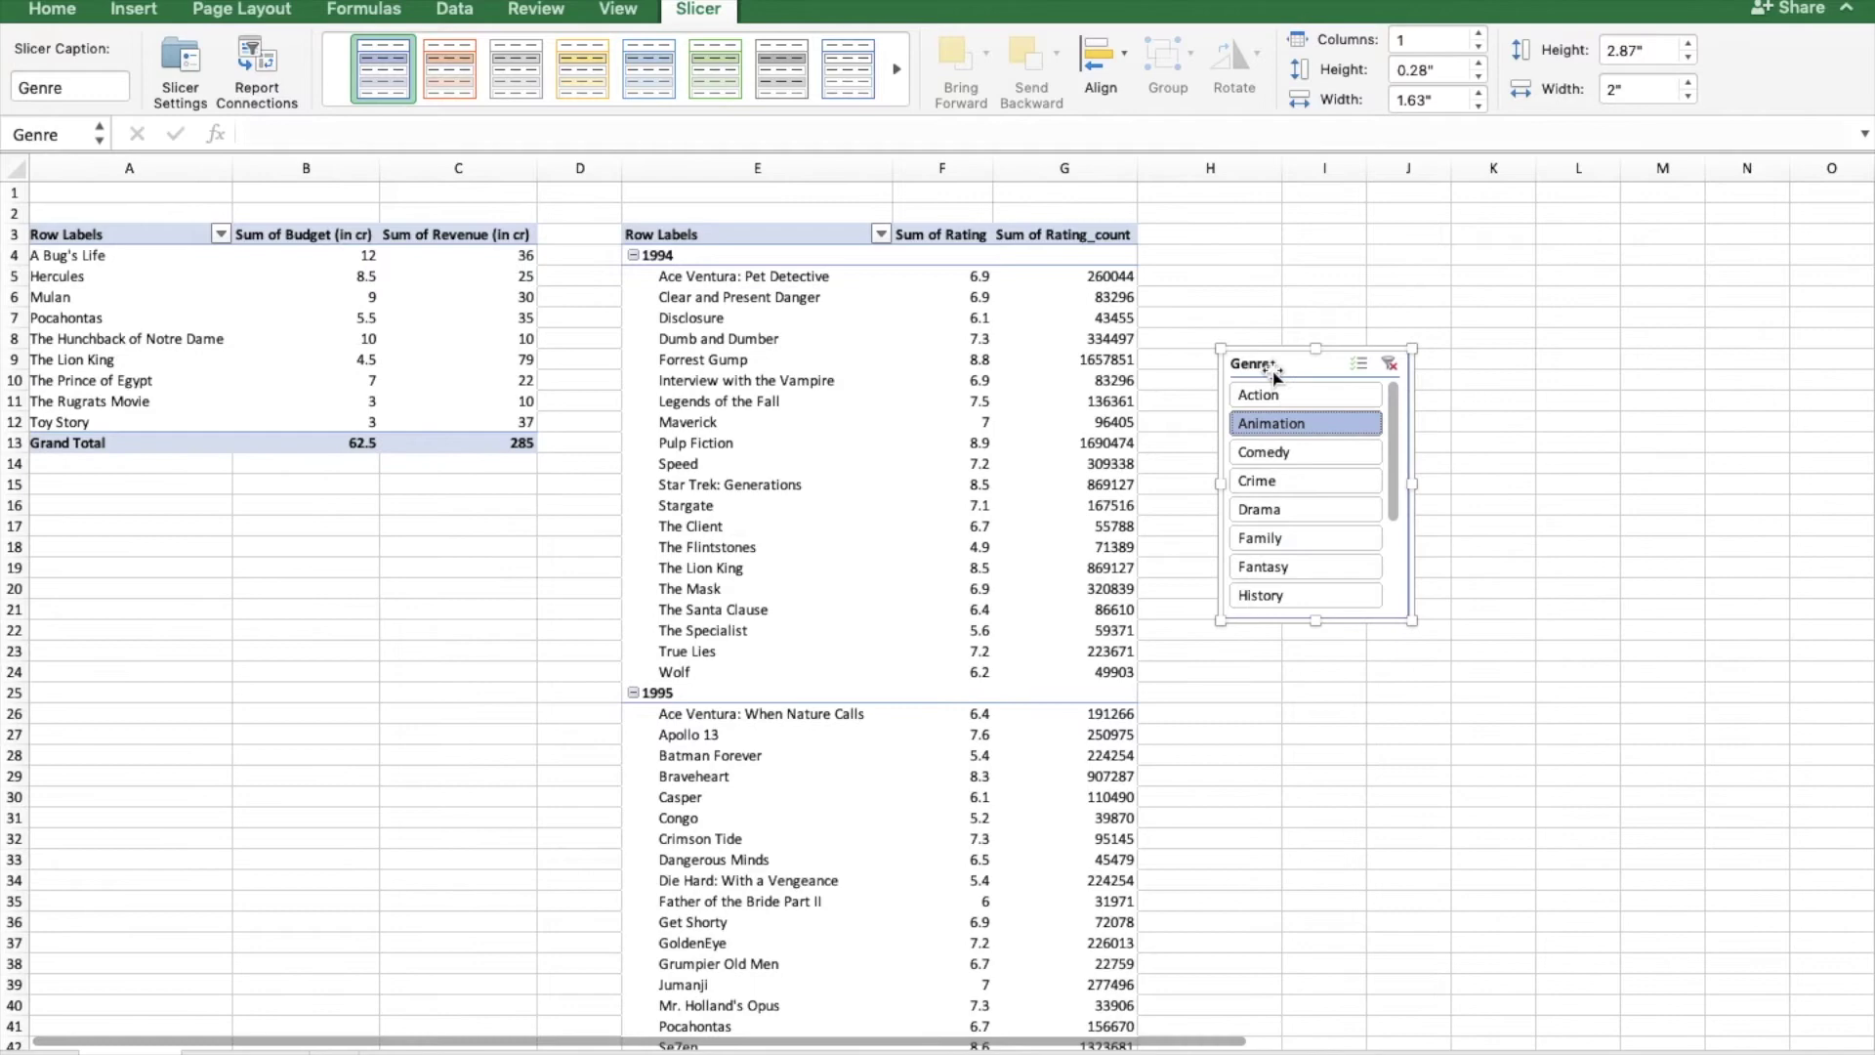
- Check which pivot tables the Genre slicer is connected to, leaving its report connections as they are
right_click(1274, 376)
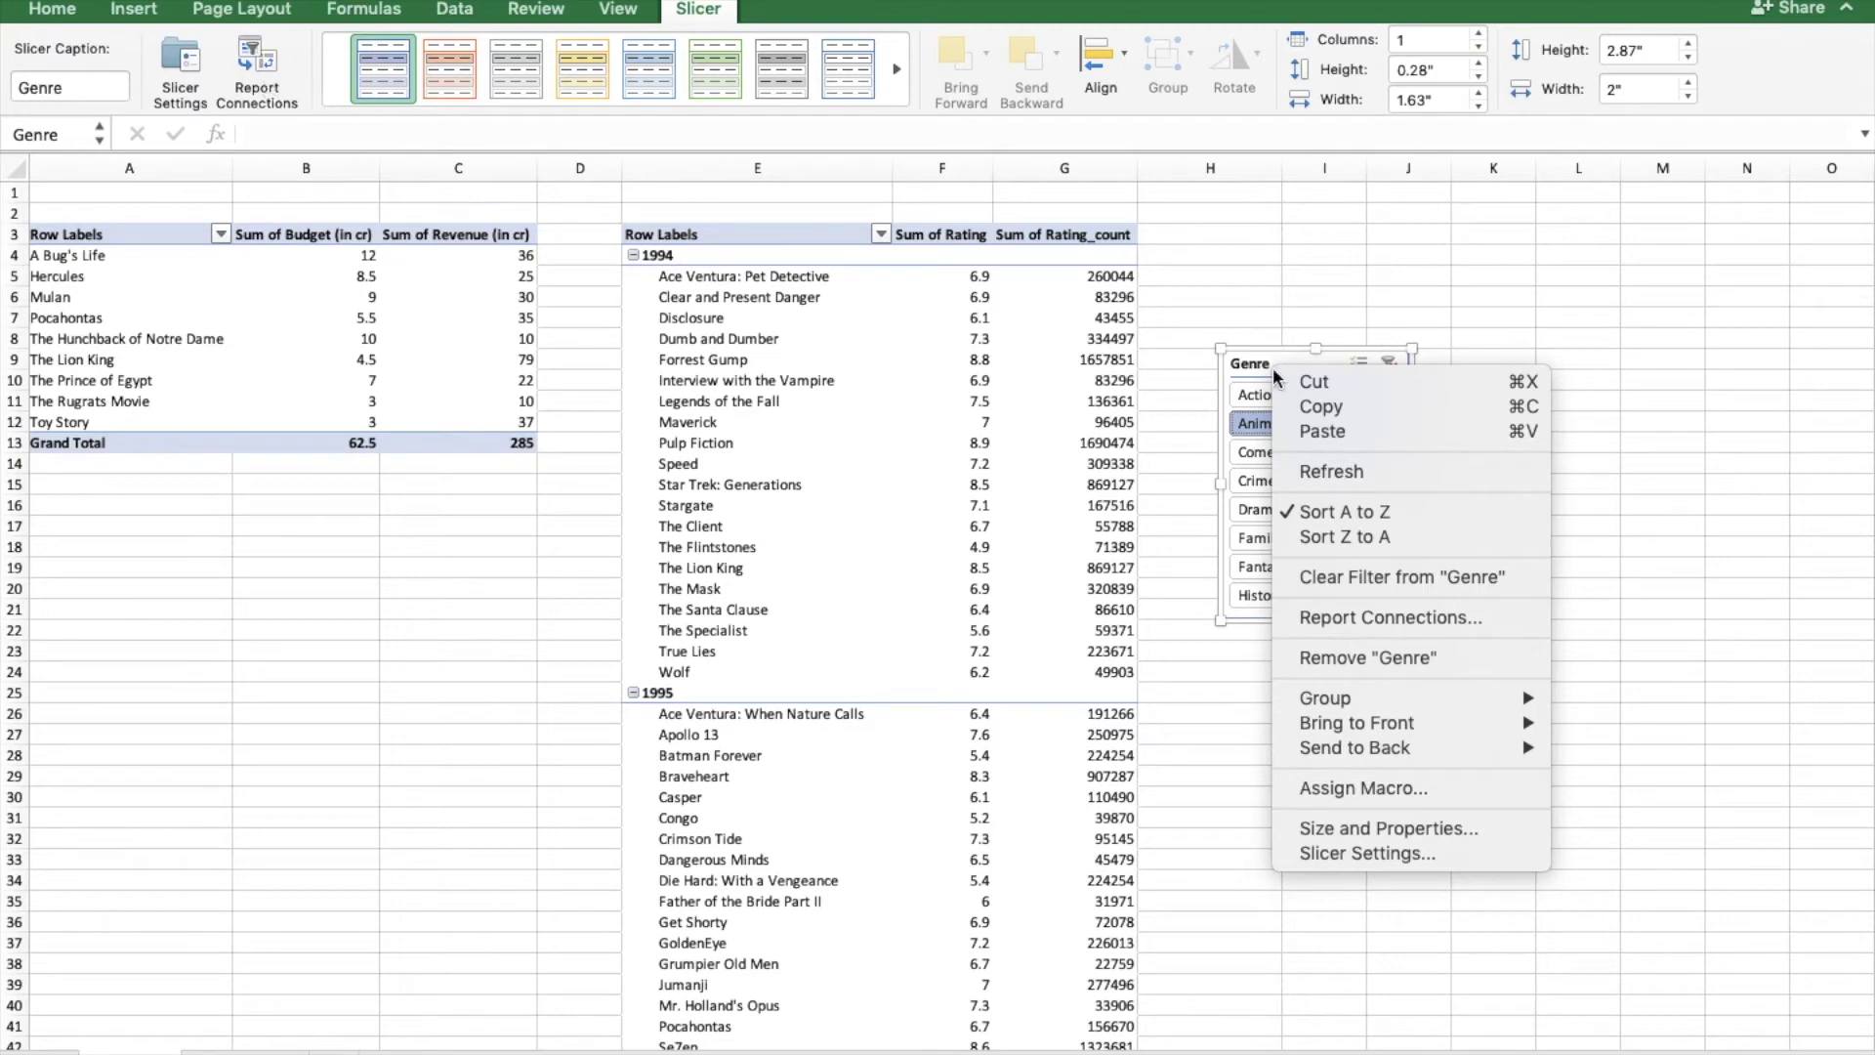
click(1372, 618)
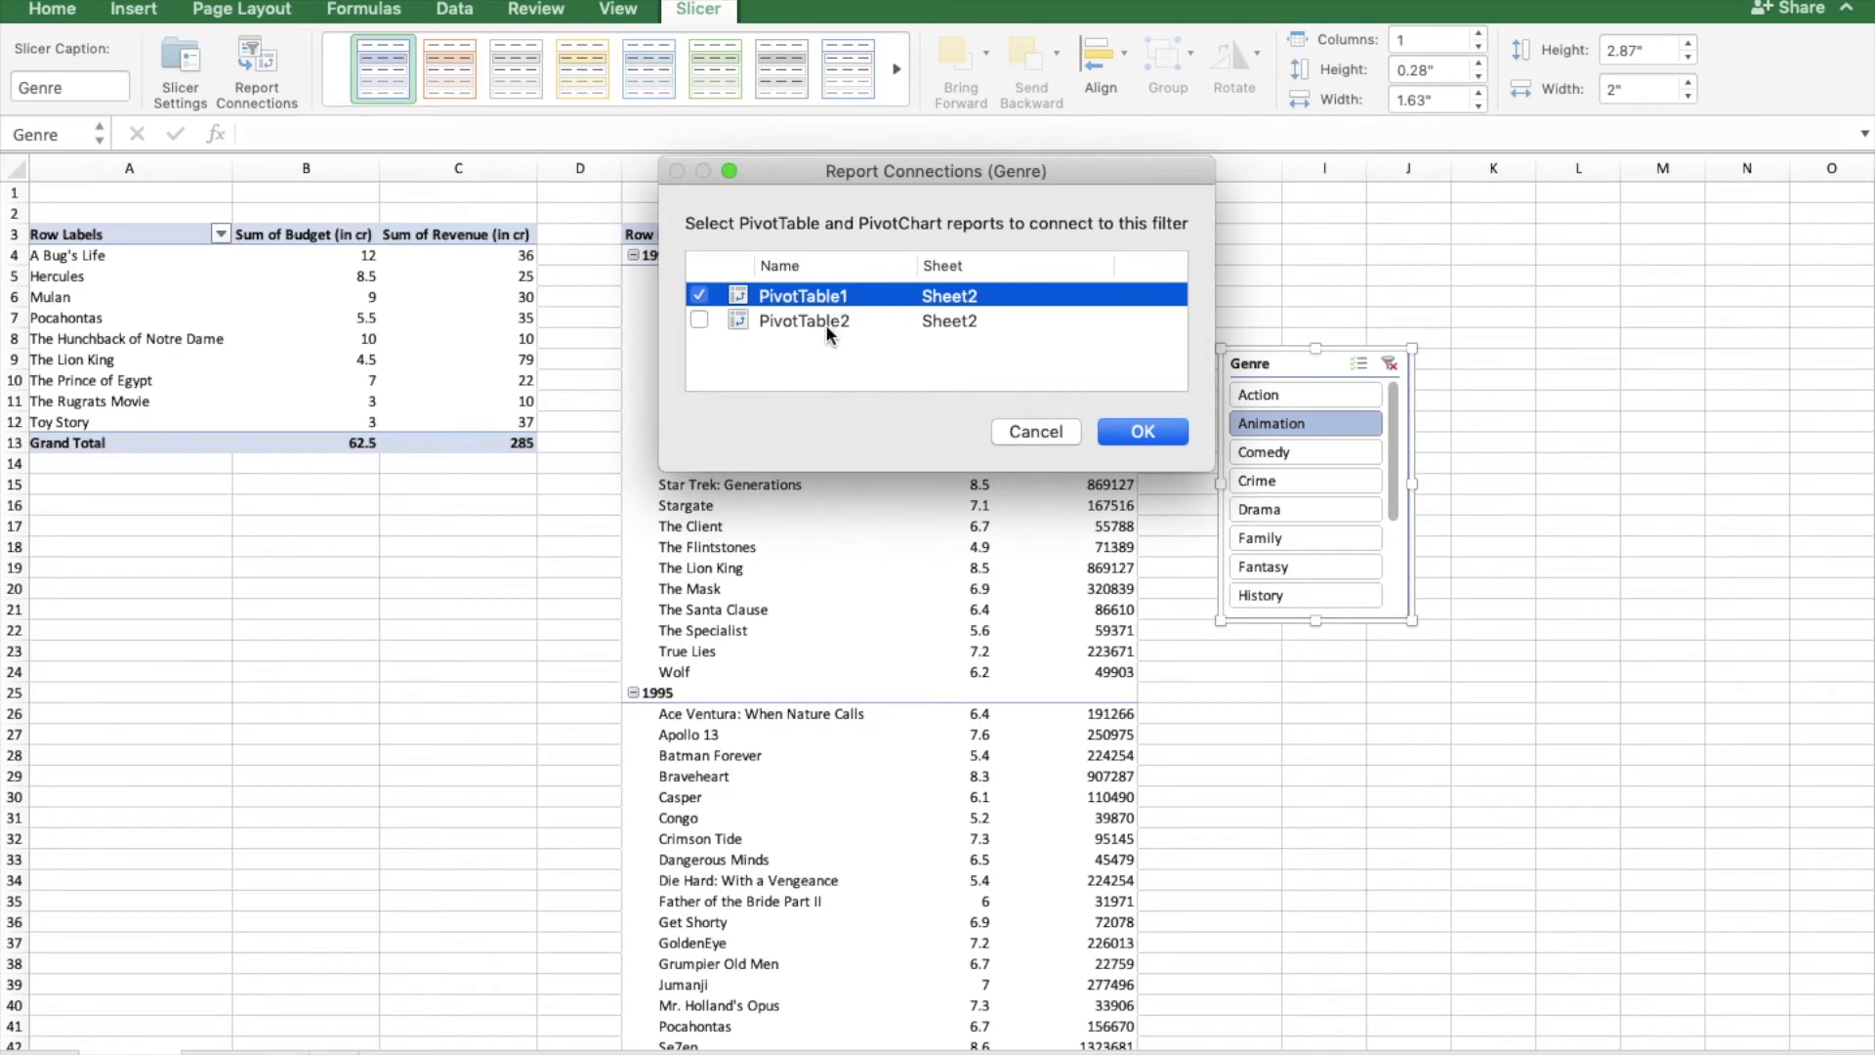
click(1036, 431)
- Rename the release-year ratings pivot table as Pivot_Ratings
click(803, 381)
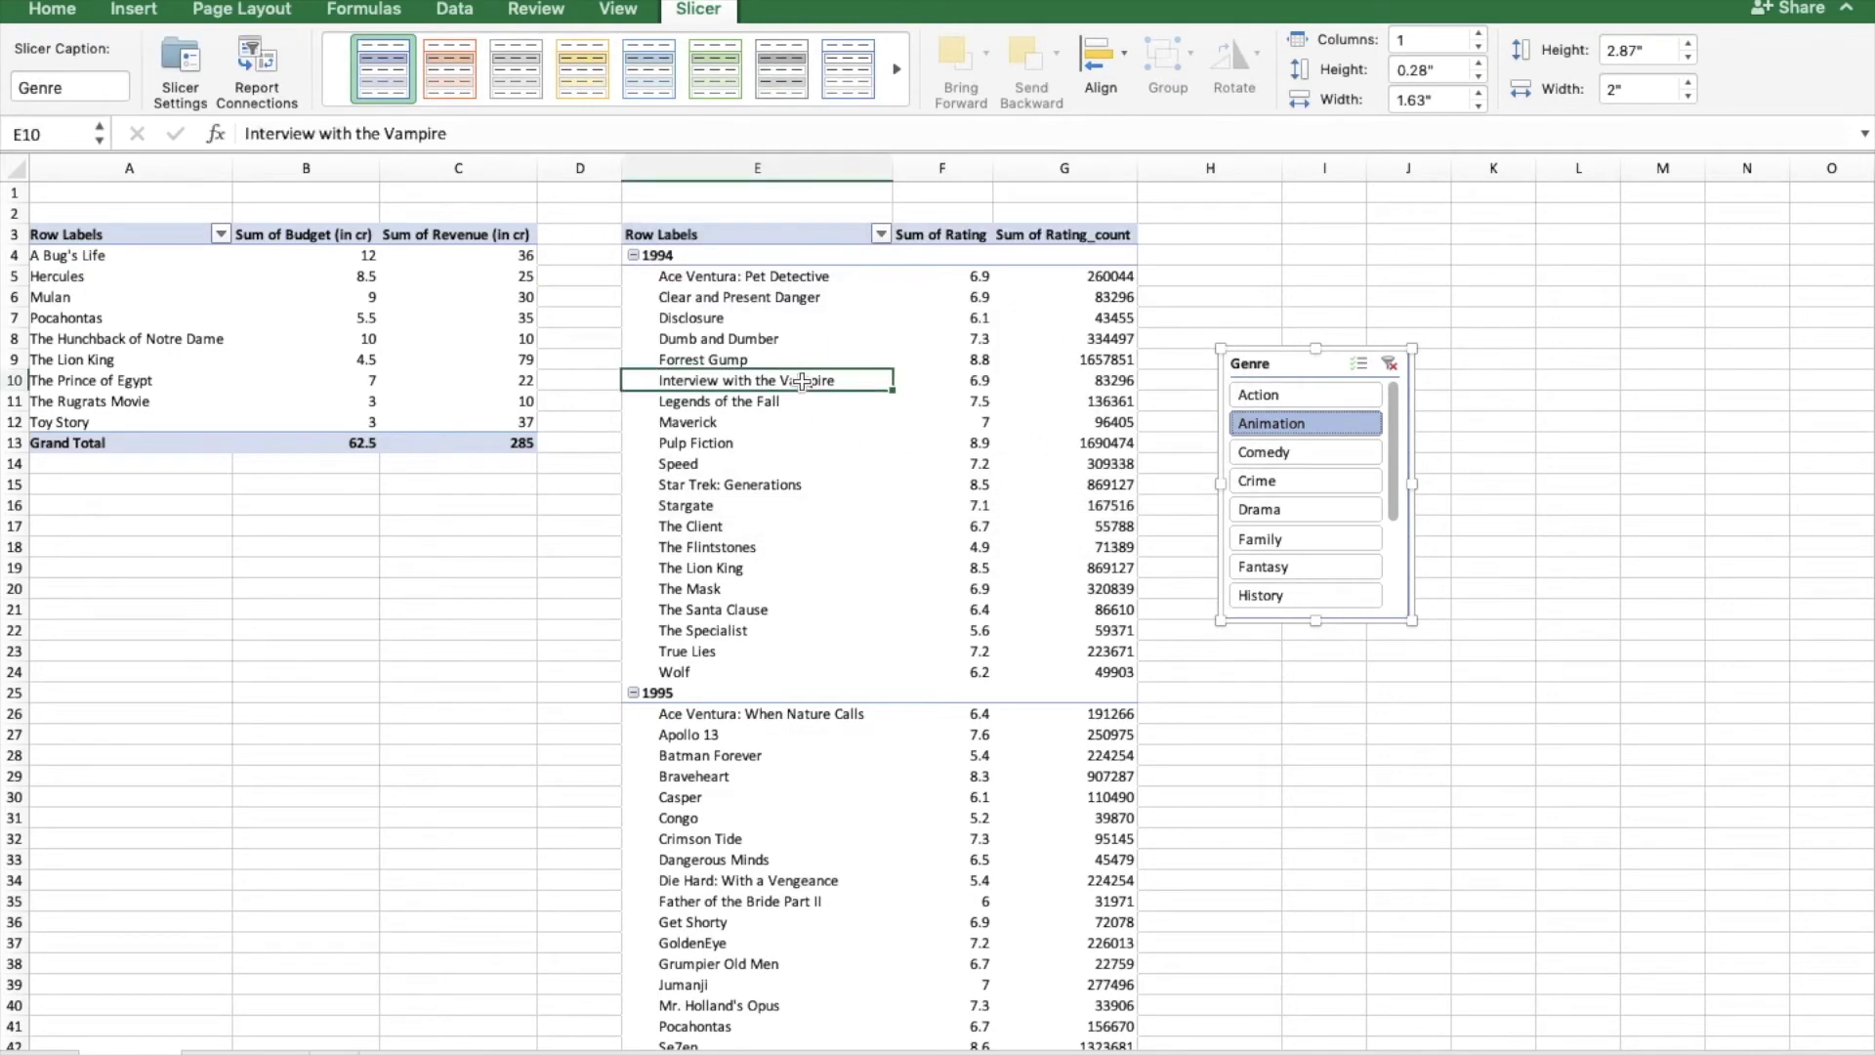
click(716, 236)
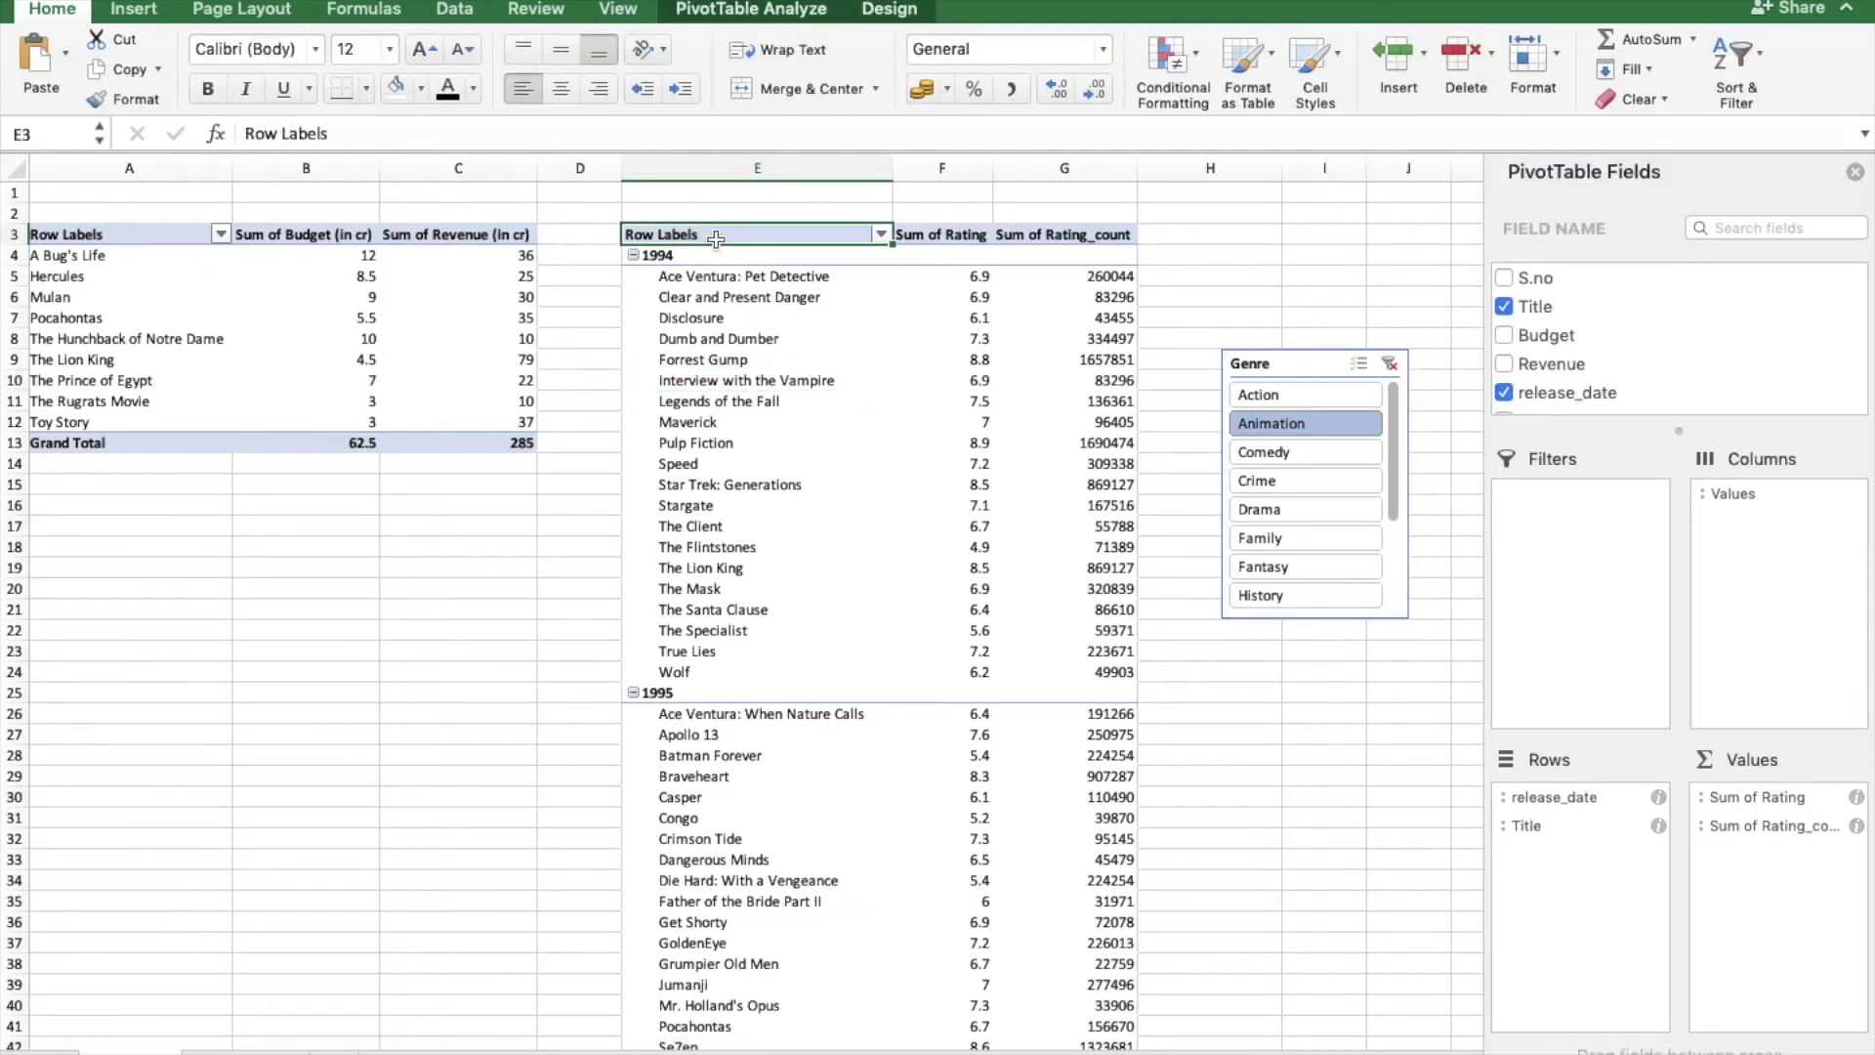
click(763, 12)
click(117, 87)
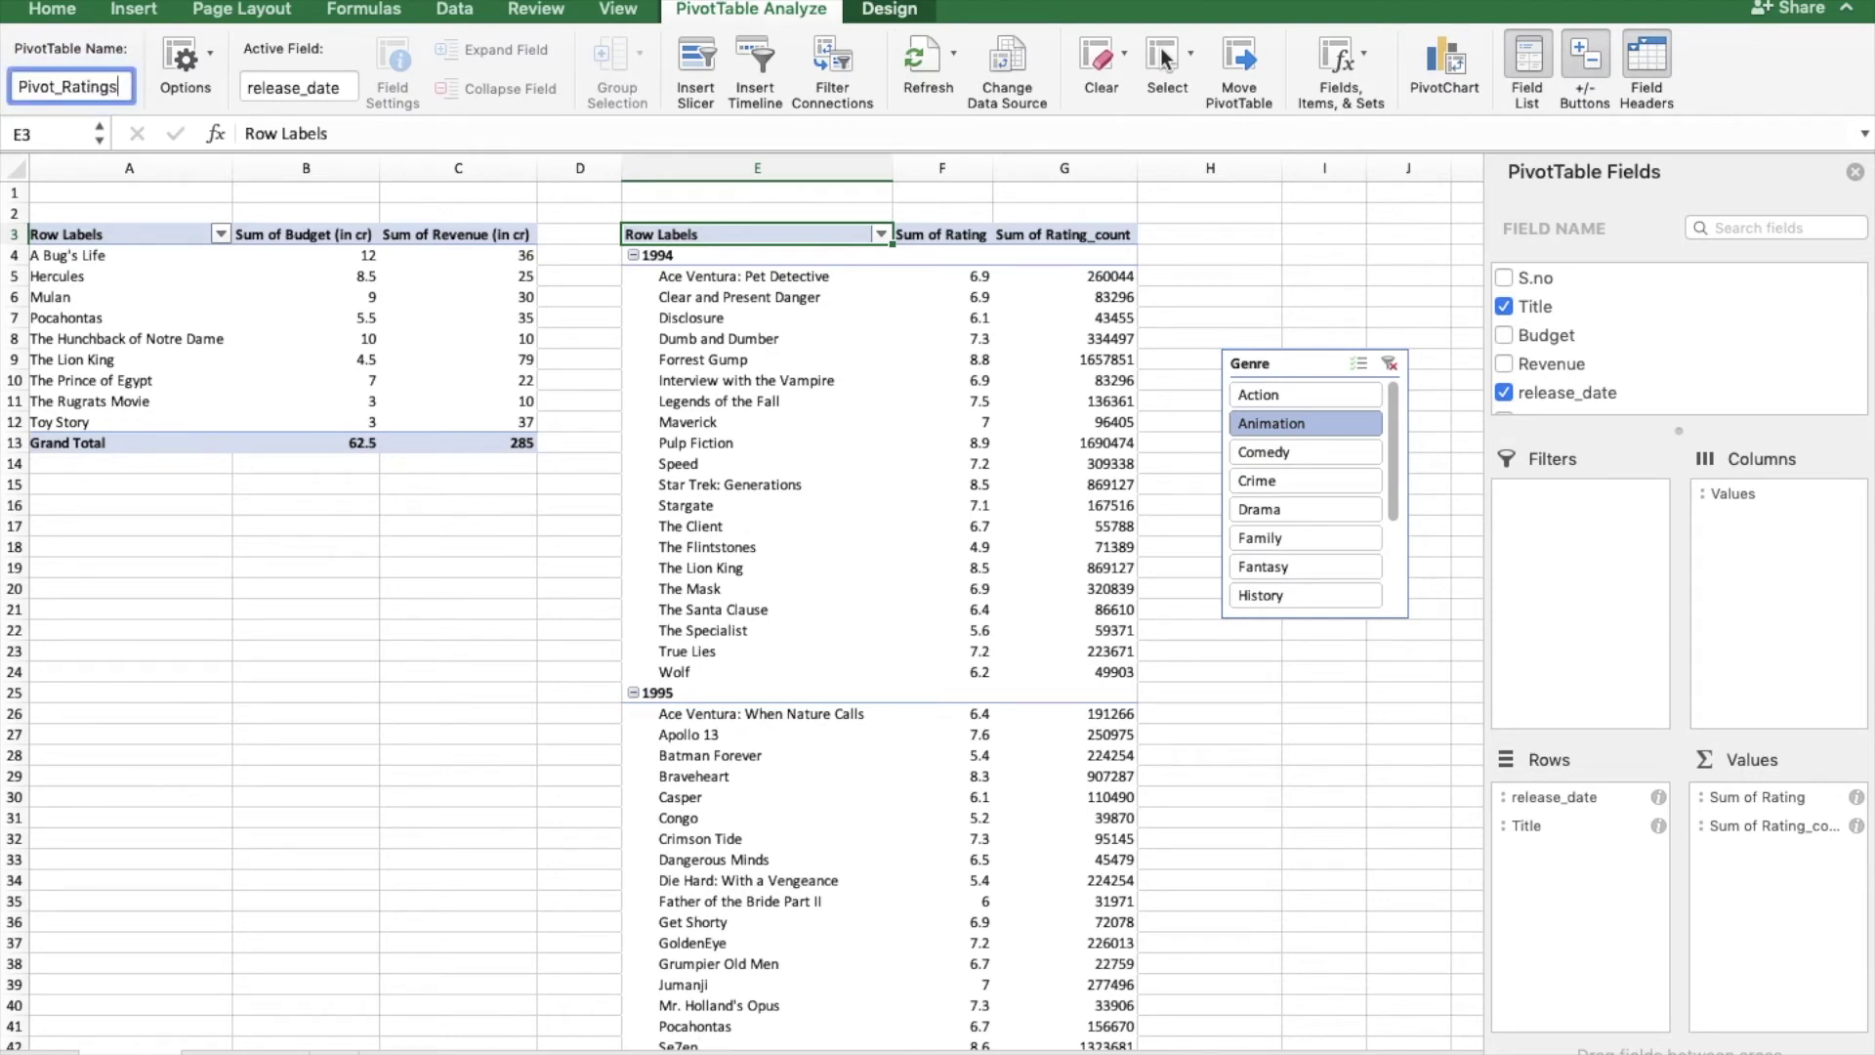
- Rename the budget and revenue pivot table as Pivot_budget
click(122, 315)
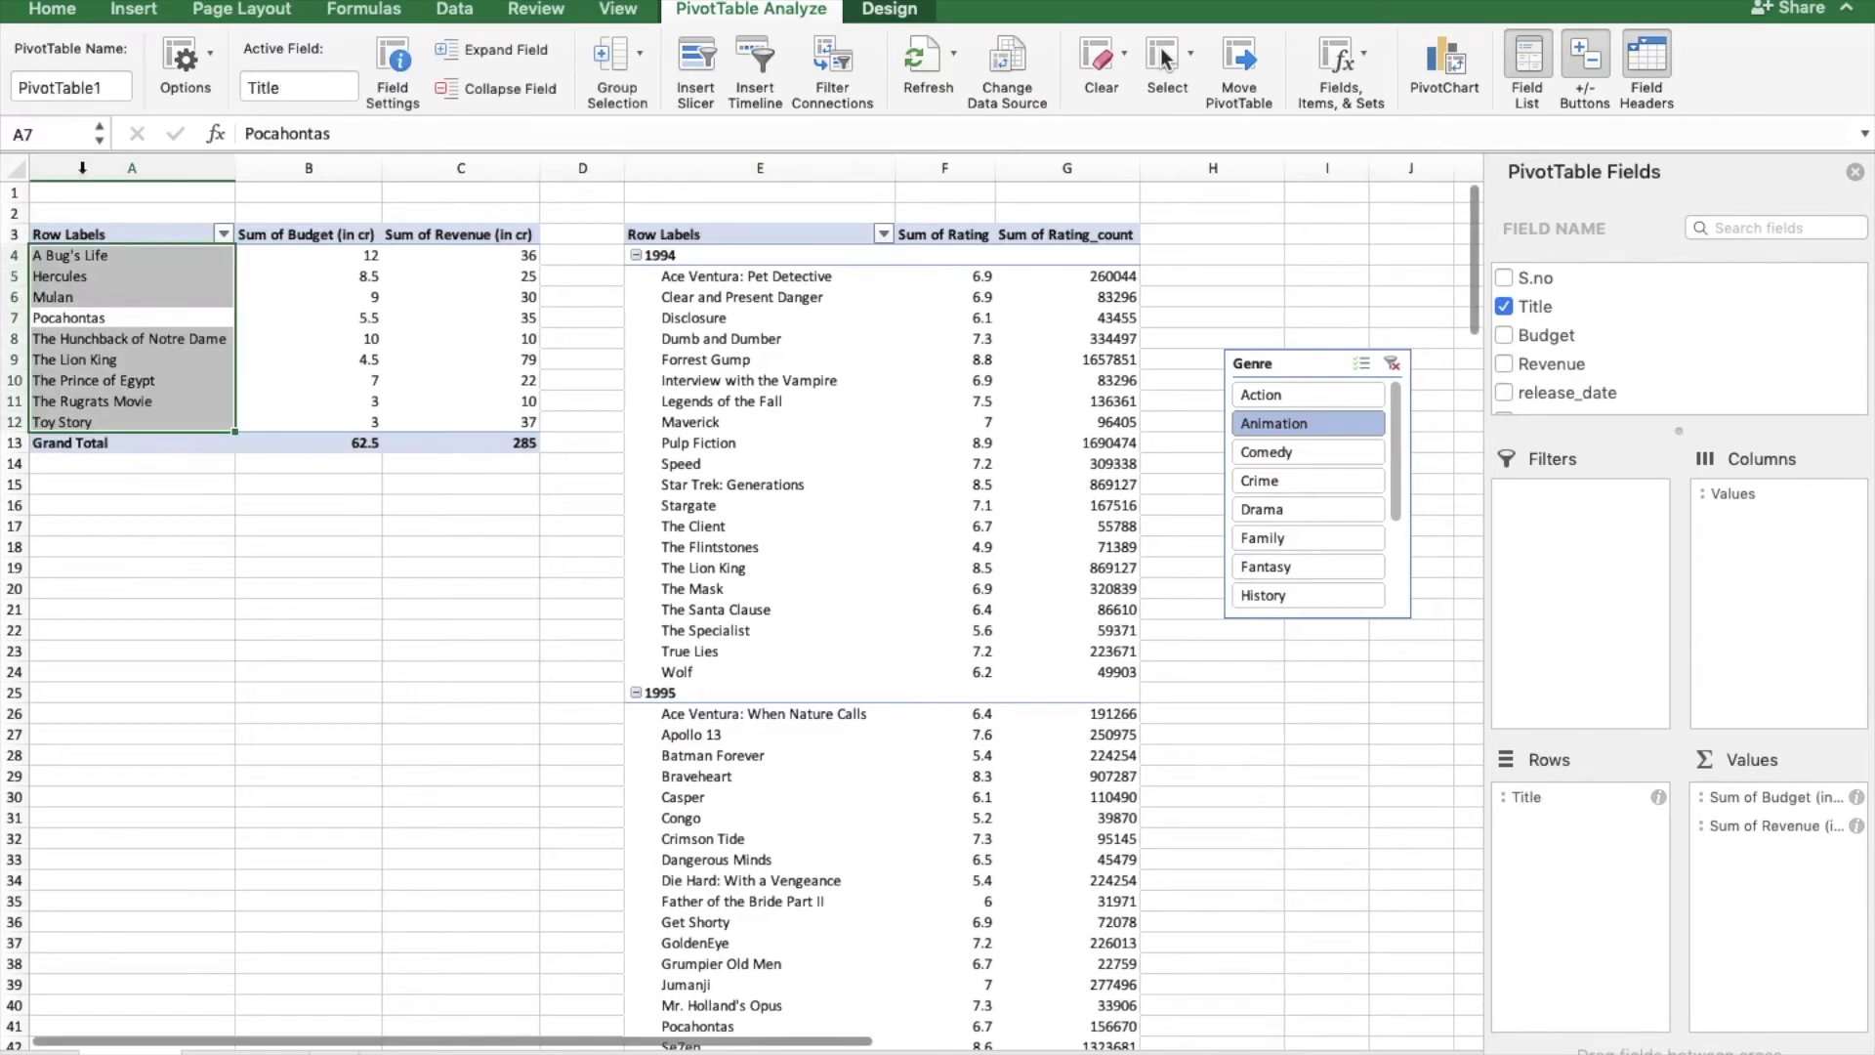
click(107, 86)
key(BackSpace)
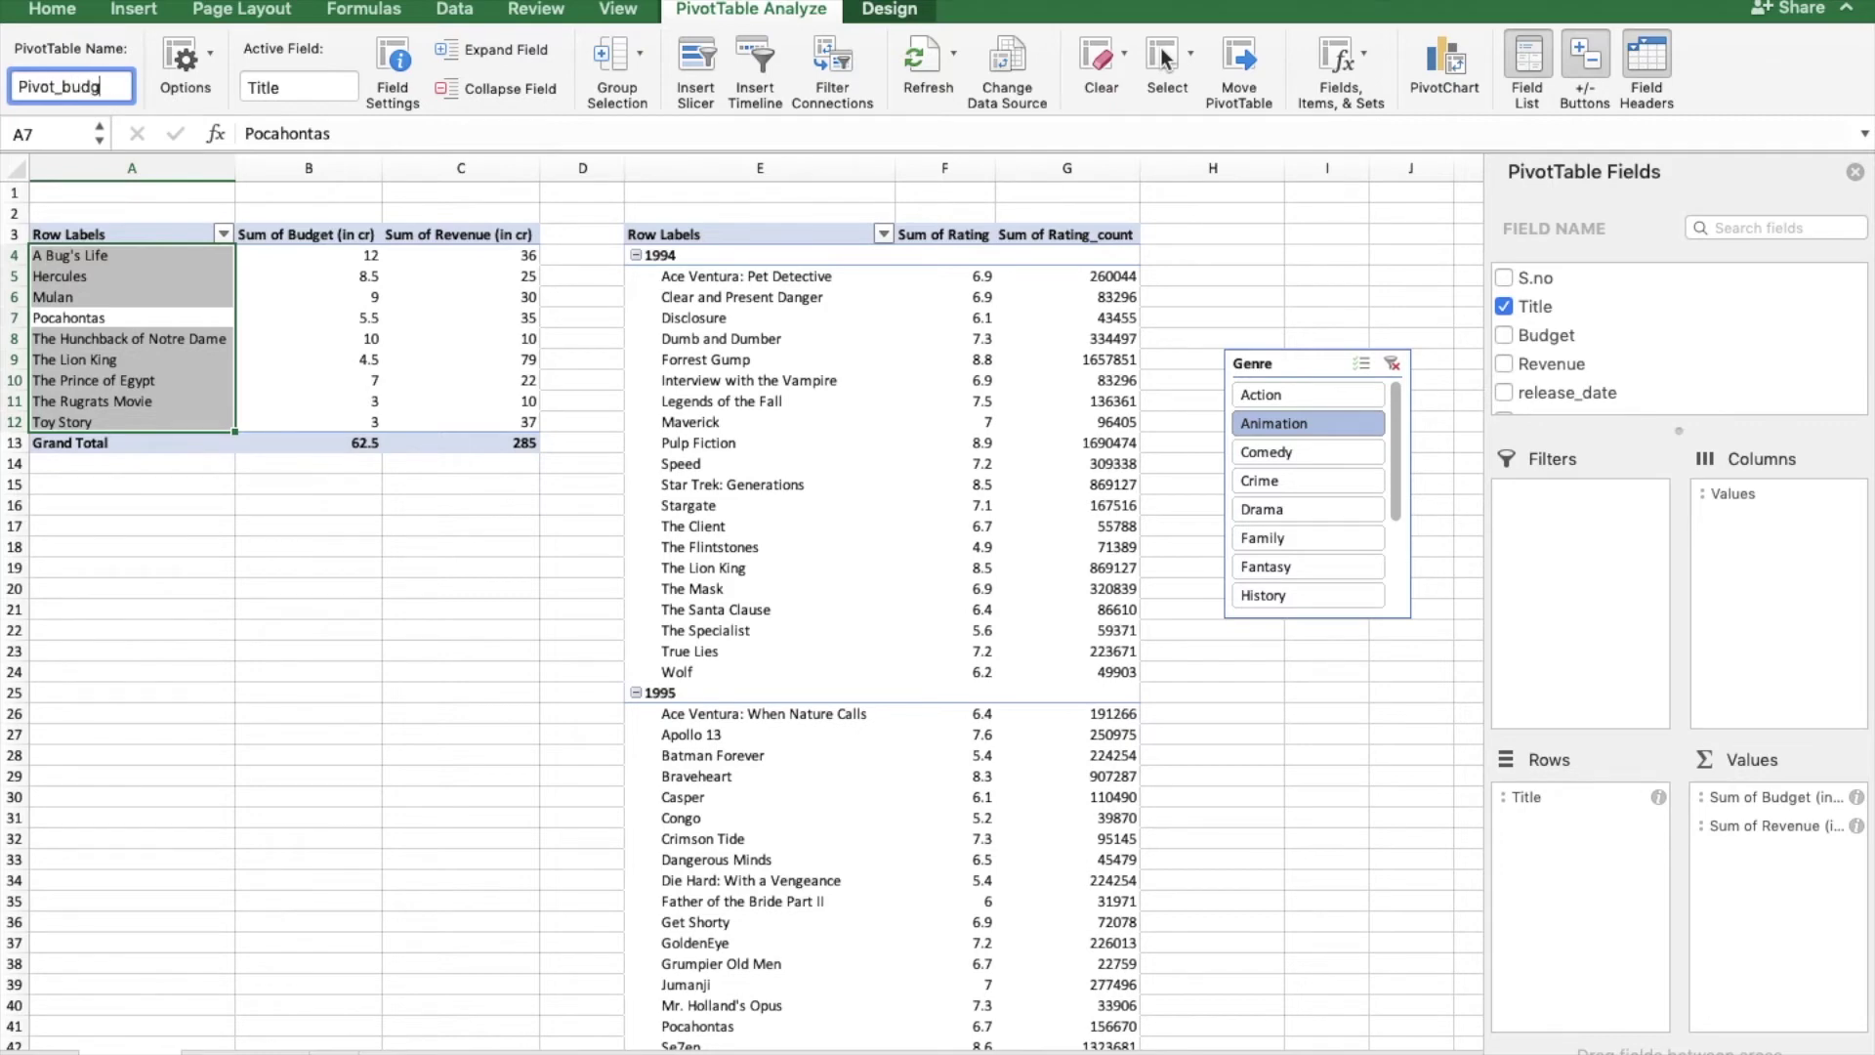
click(353, 549)
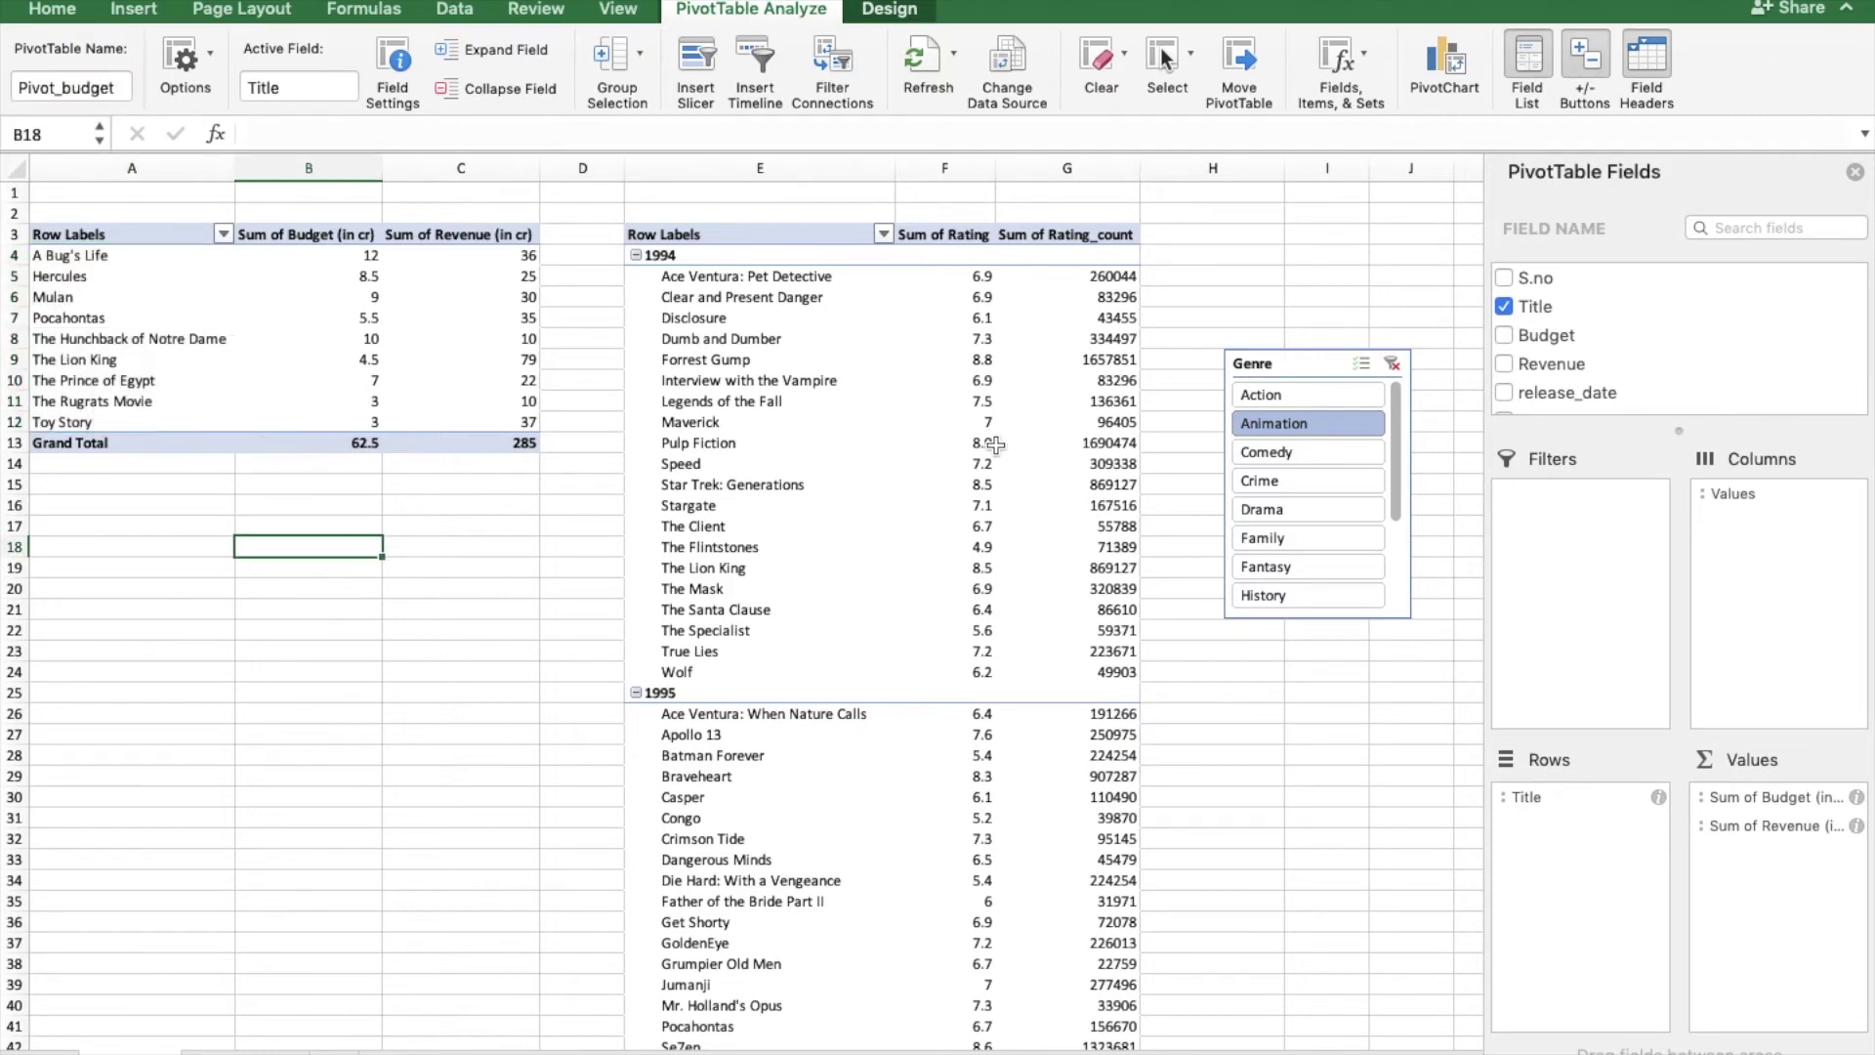
- Connect the Genre slicer to Pivot_Ratings in addition to Pivot_budget
click(1309, 370)
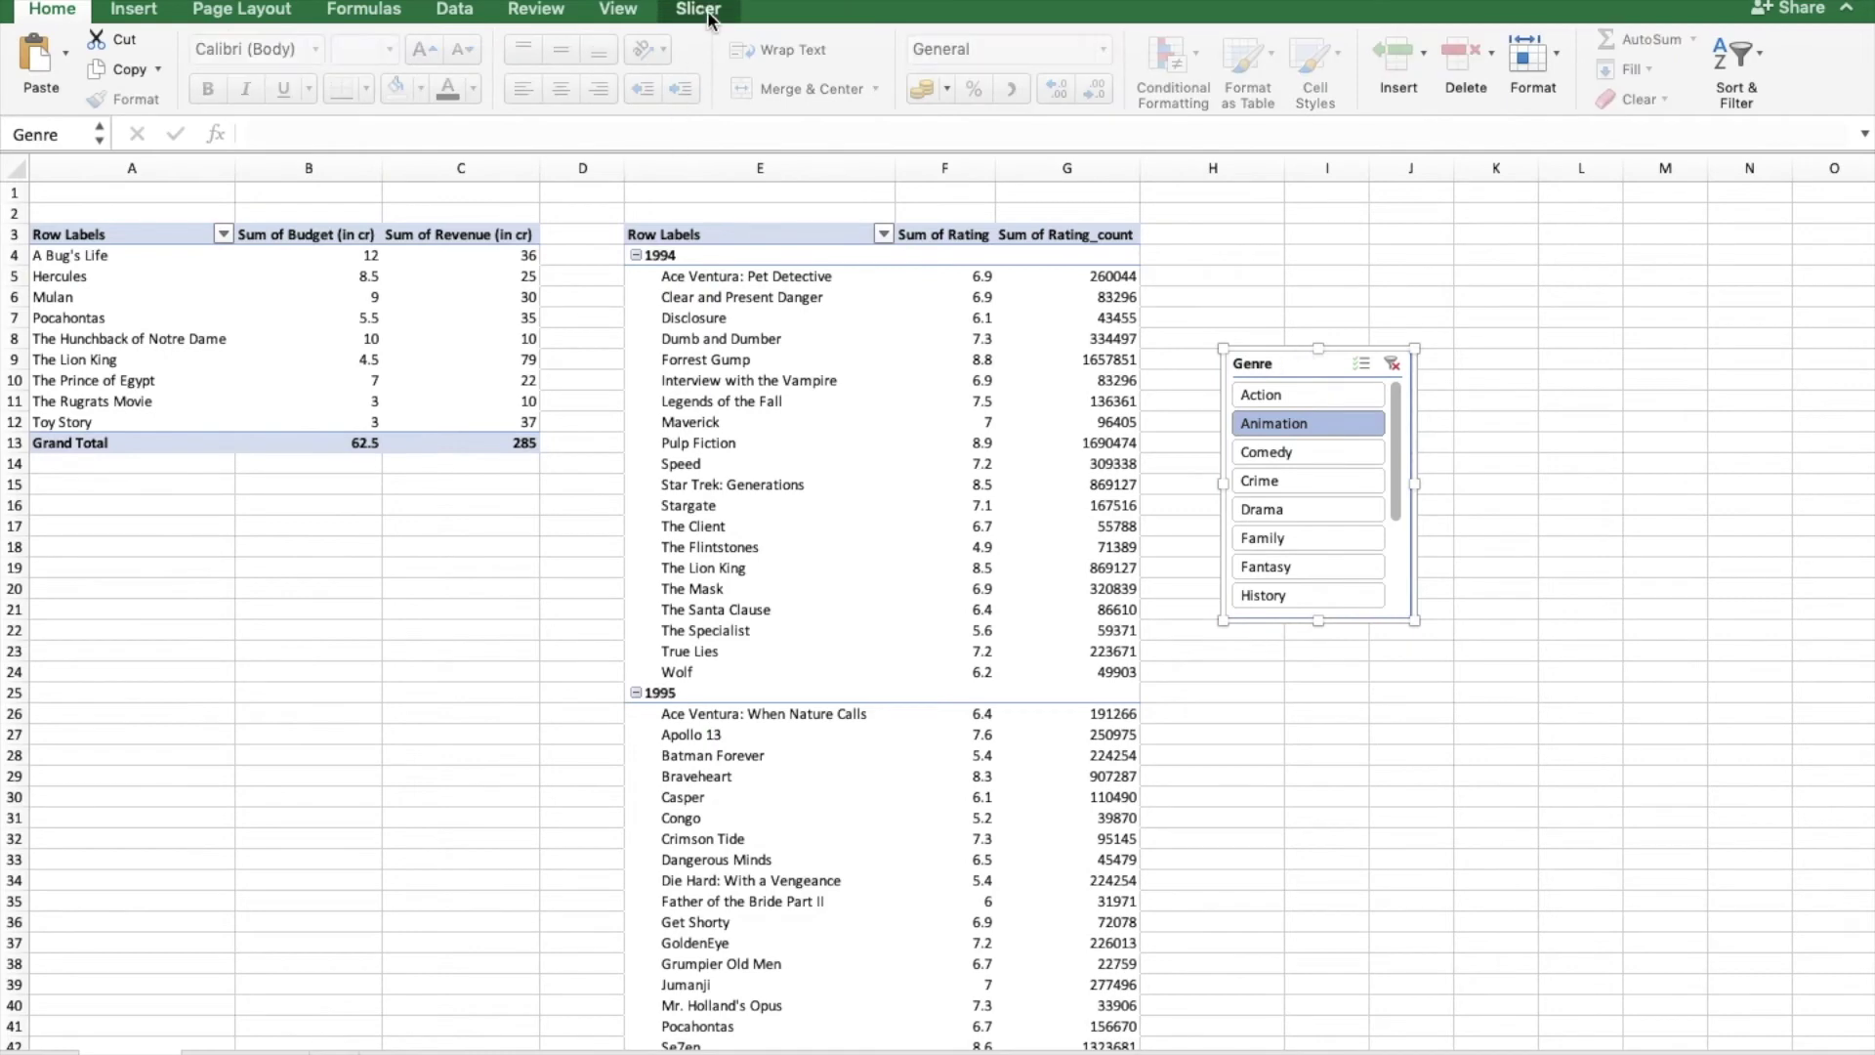
click(710, 18)
click(259, 67)
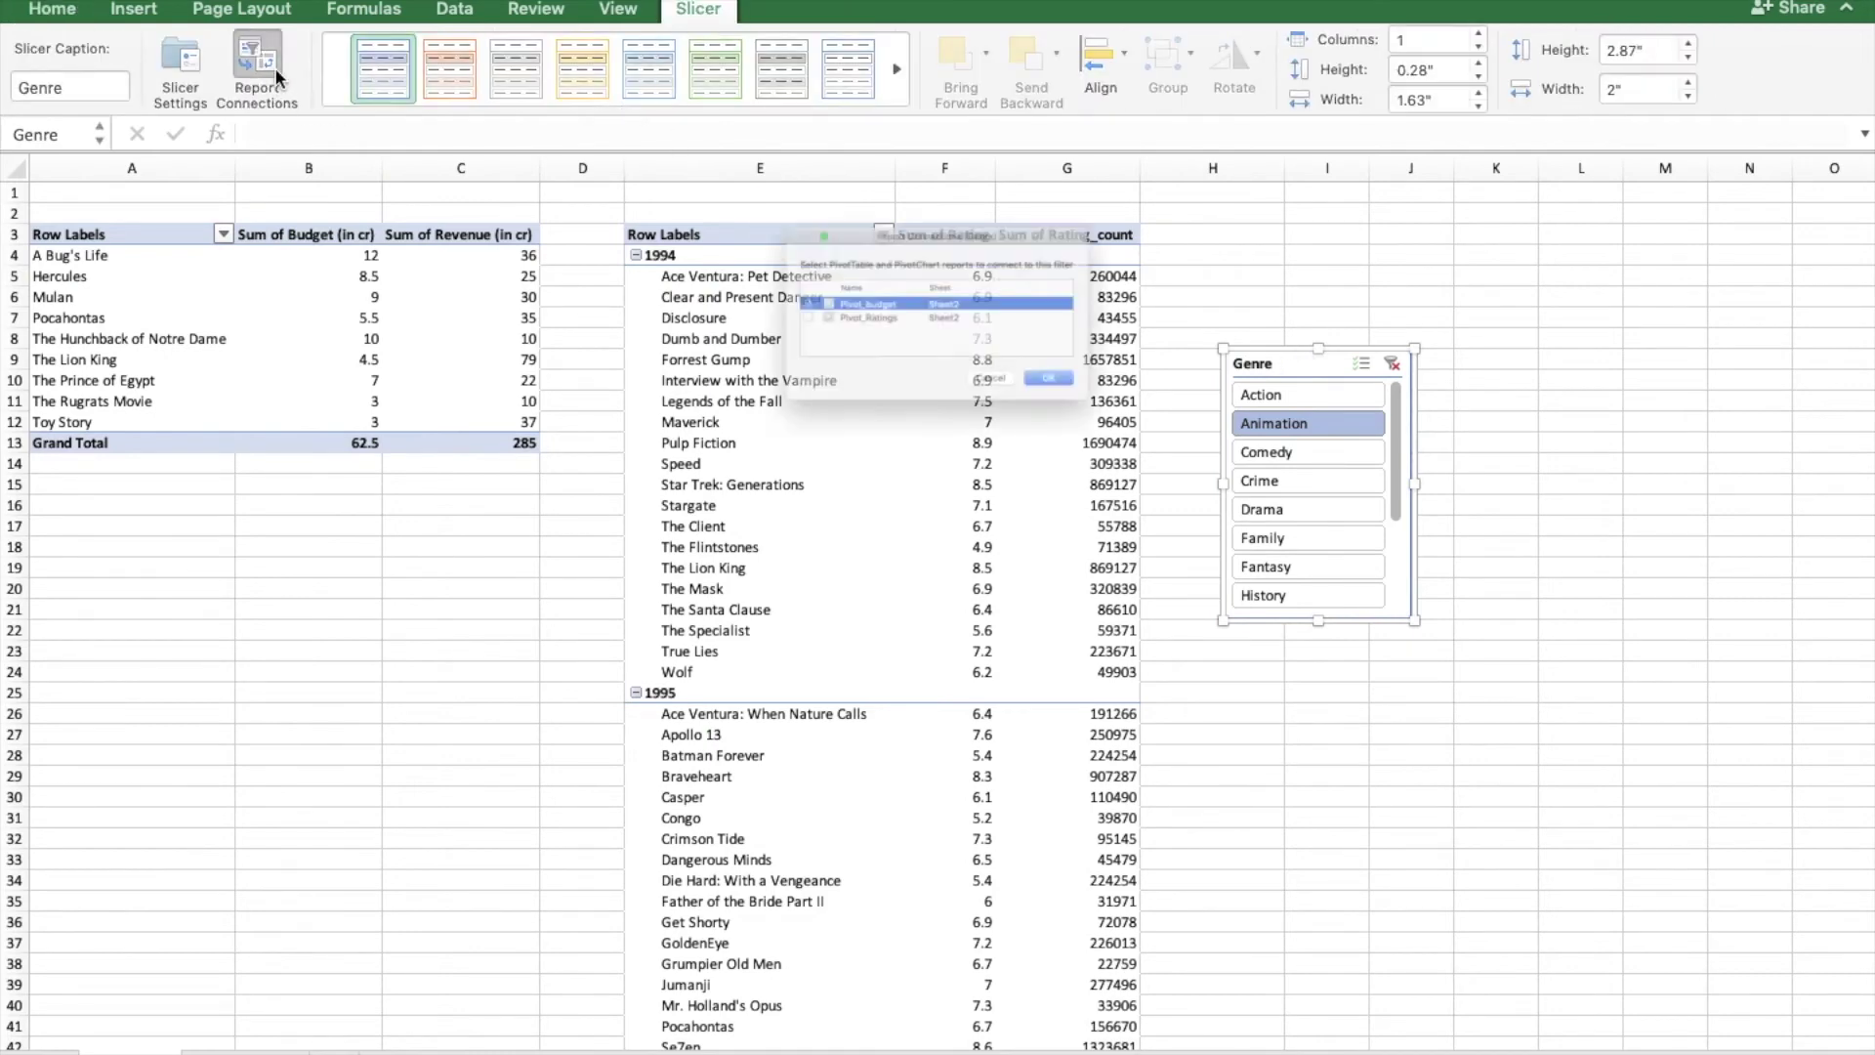
click(699, 320)
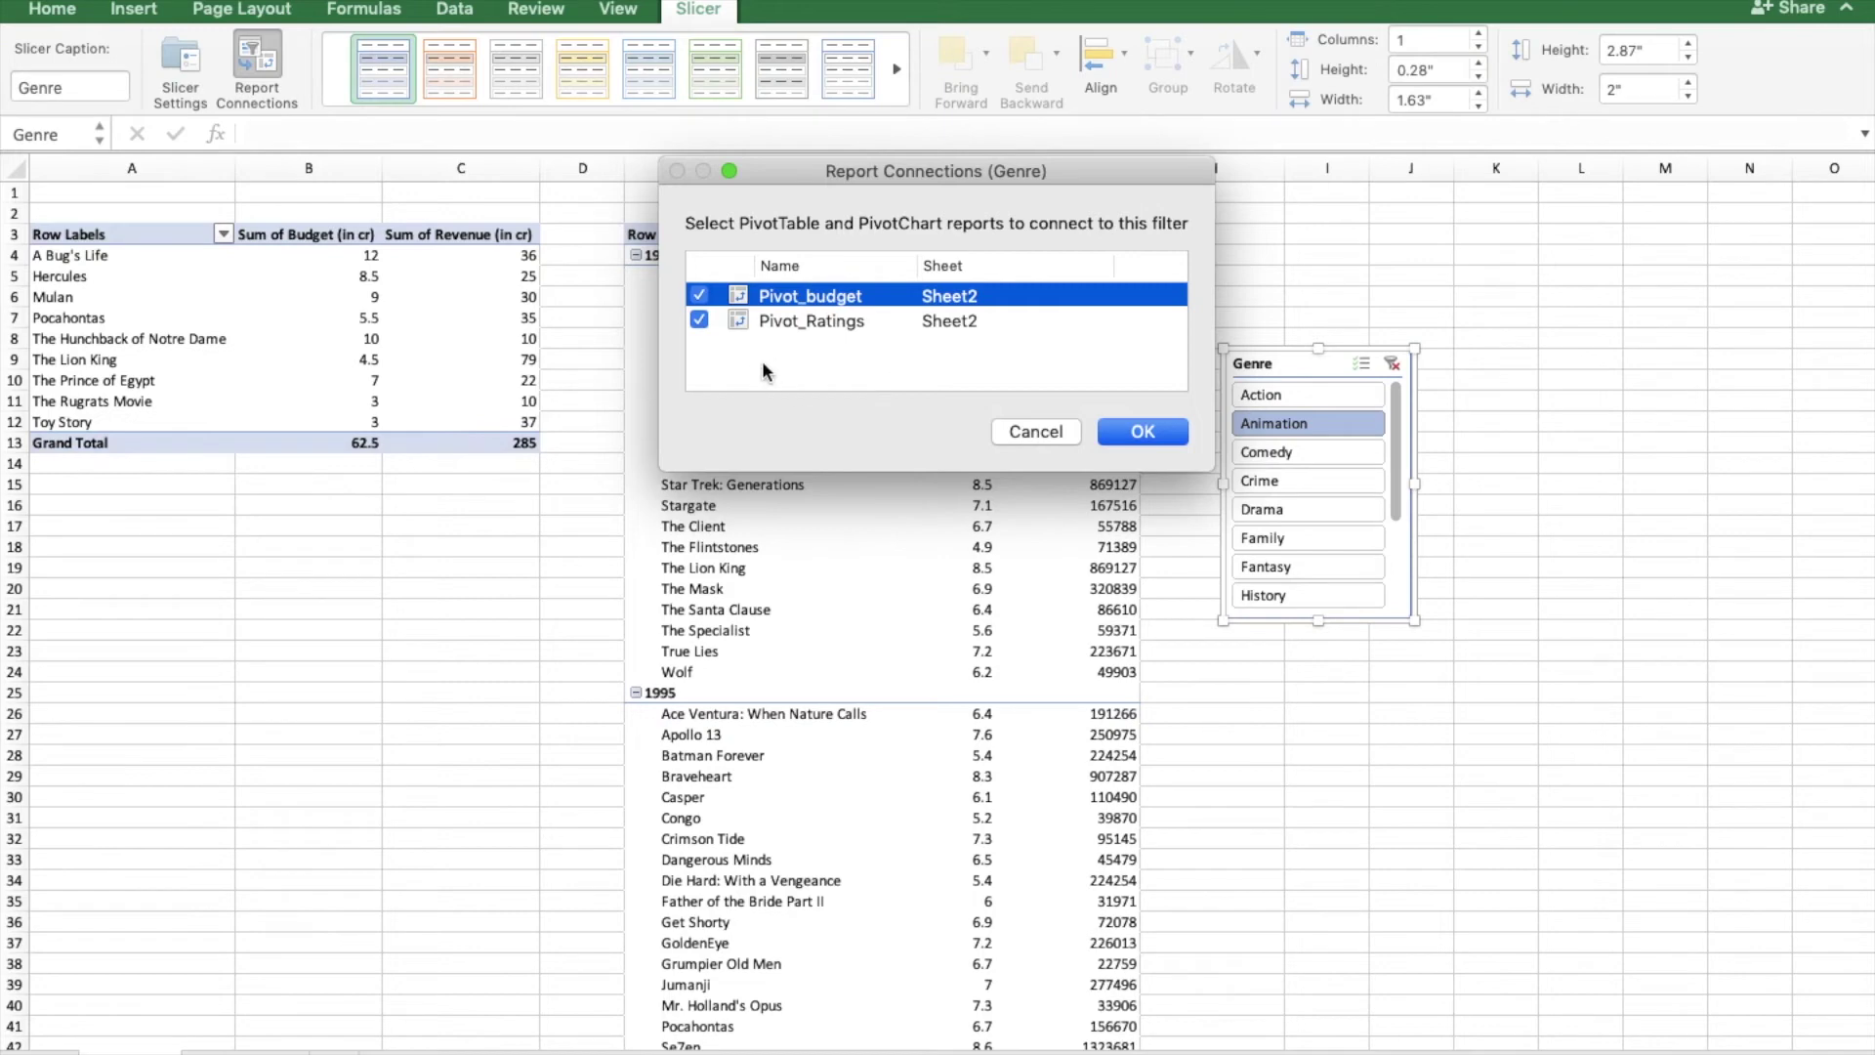
click(1143, 436)
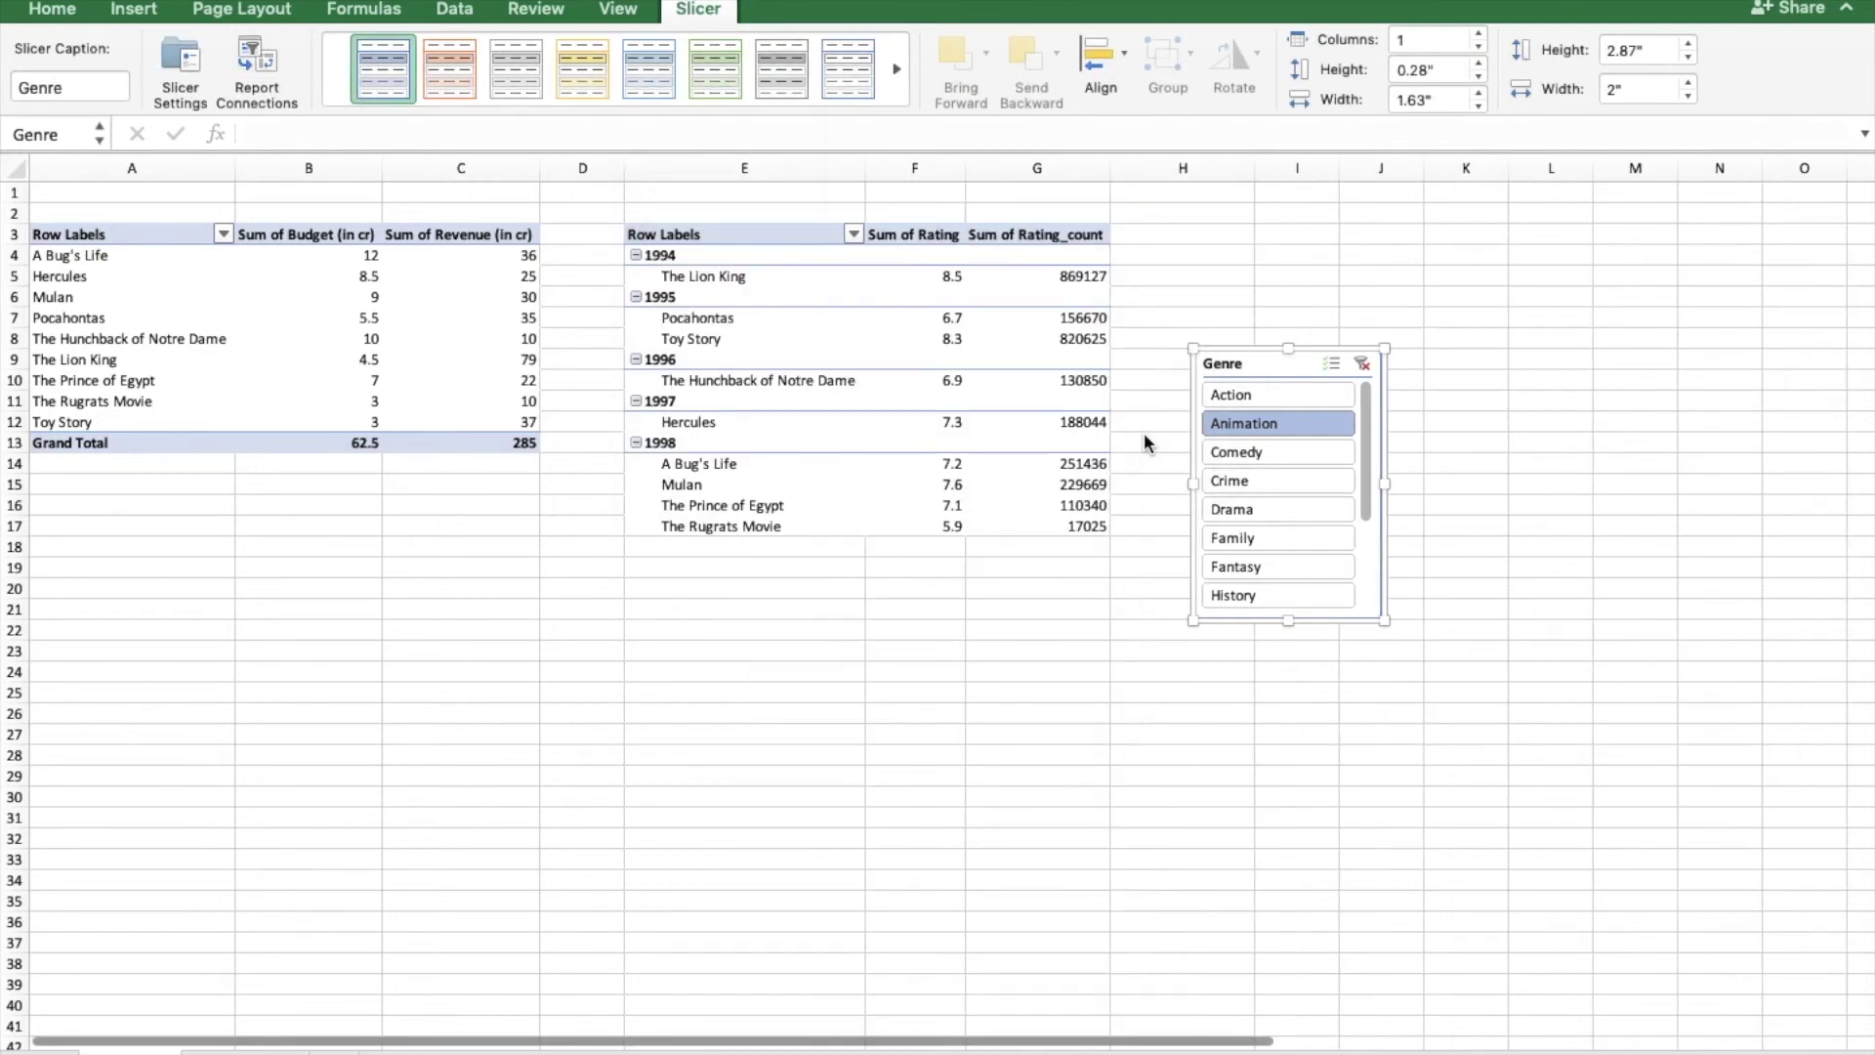
- Filter both pivot tables by the Action, Animation and Drama genres in turn and clear the Genre filter
click(1307, 394)
click(1284, 430)
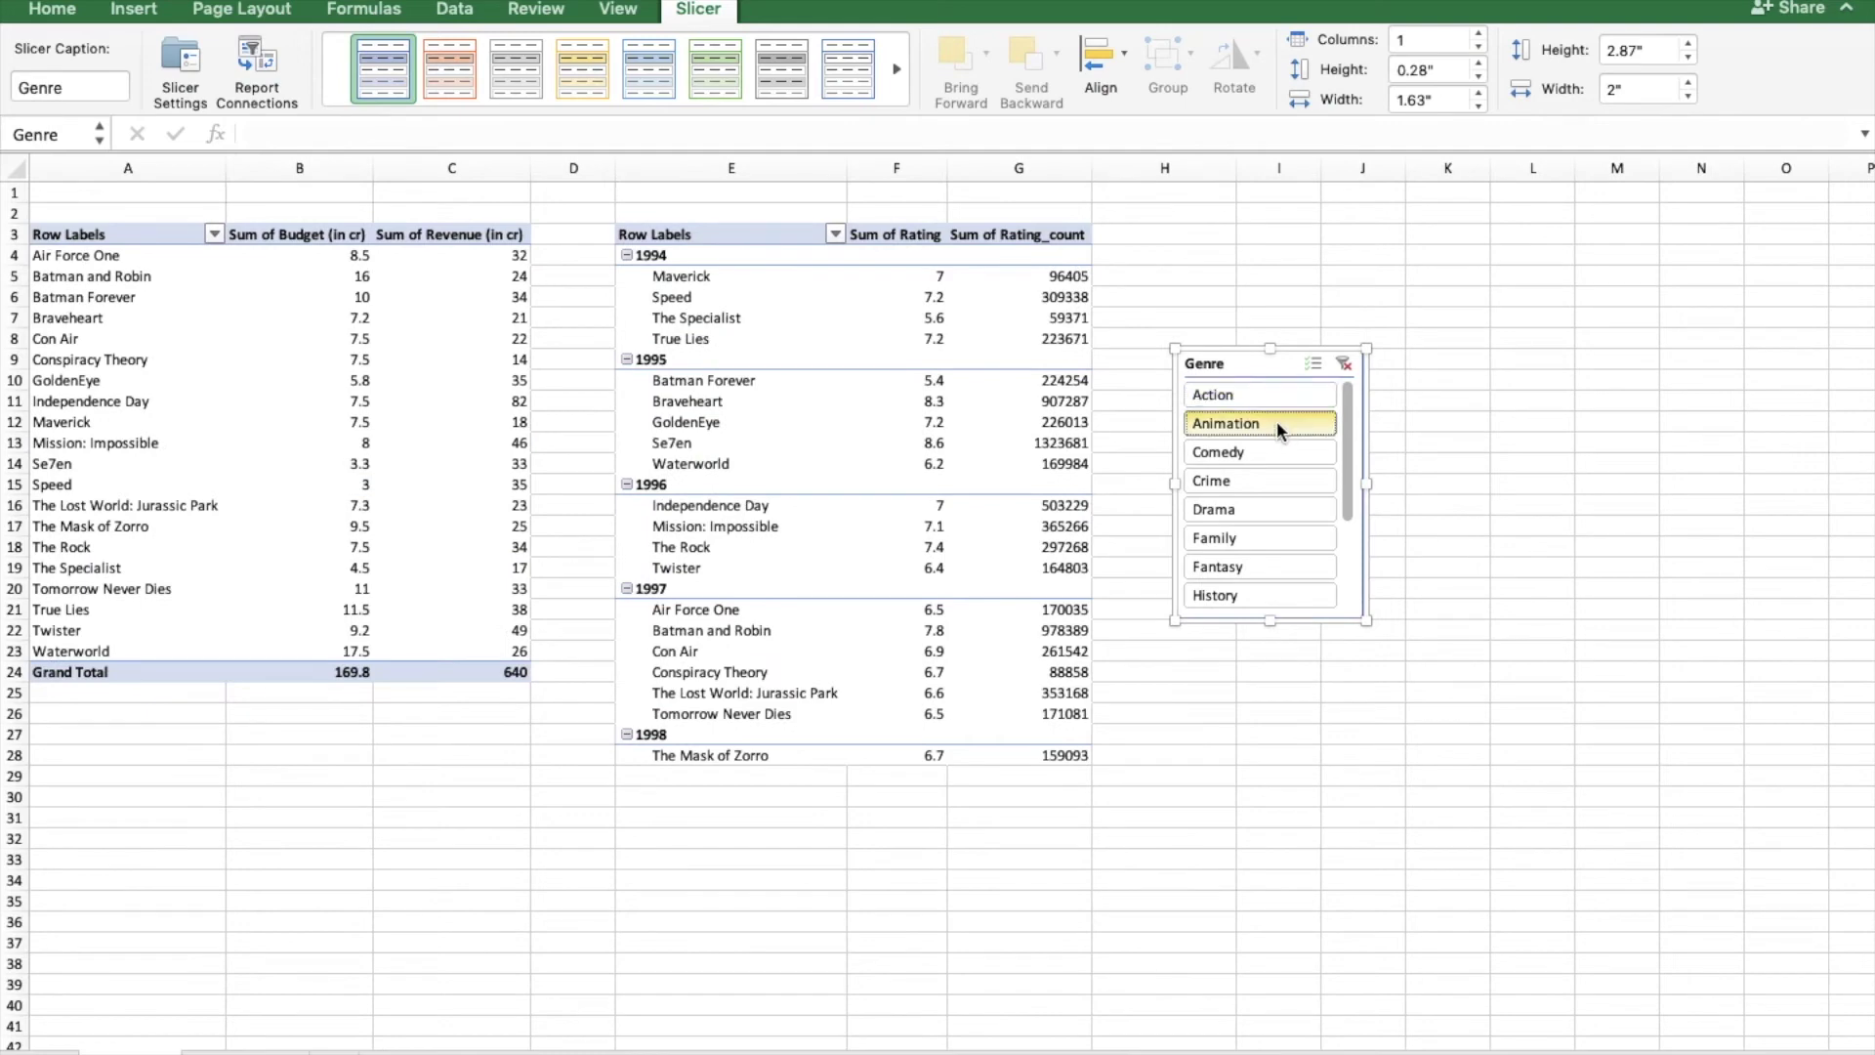
click(1310, 512)
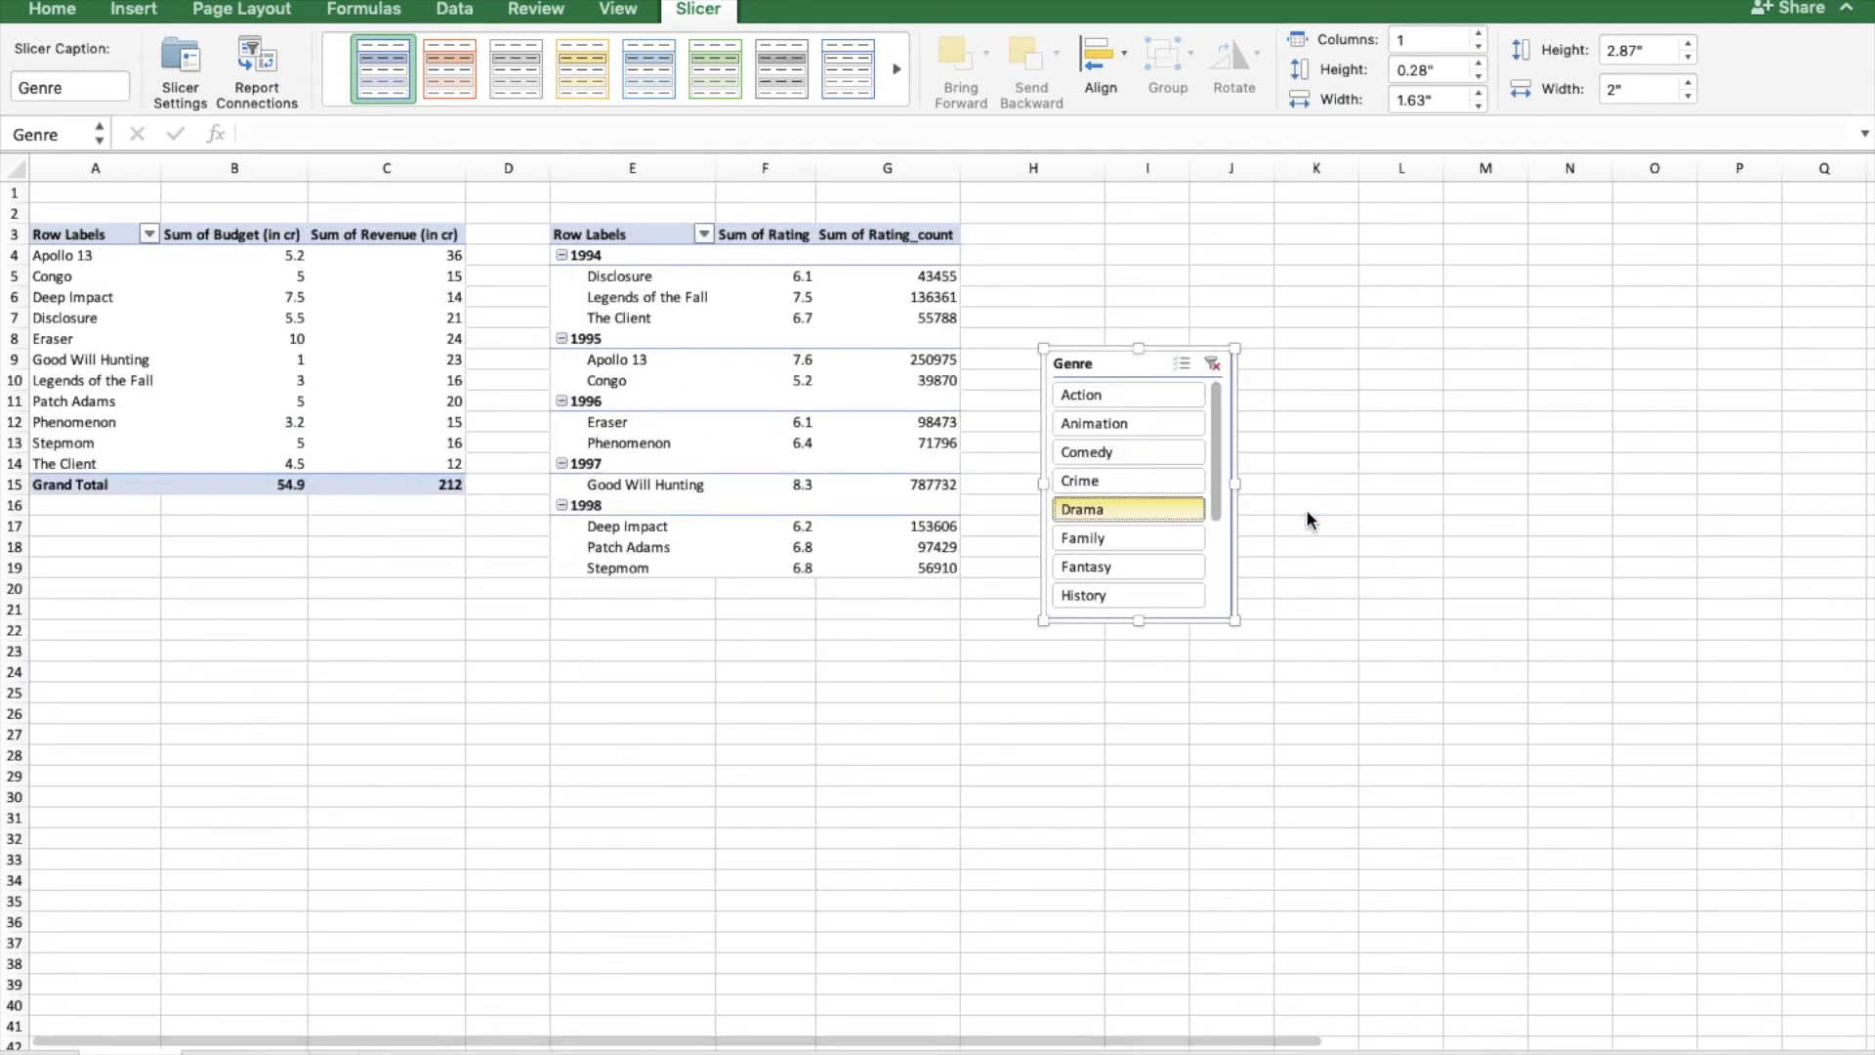
click(1213, 364)
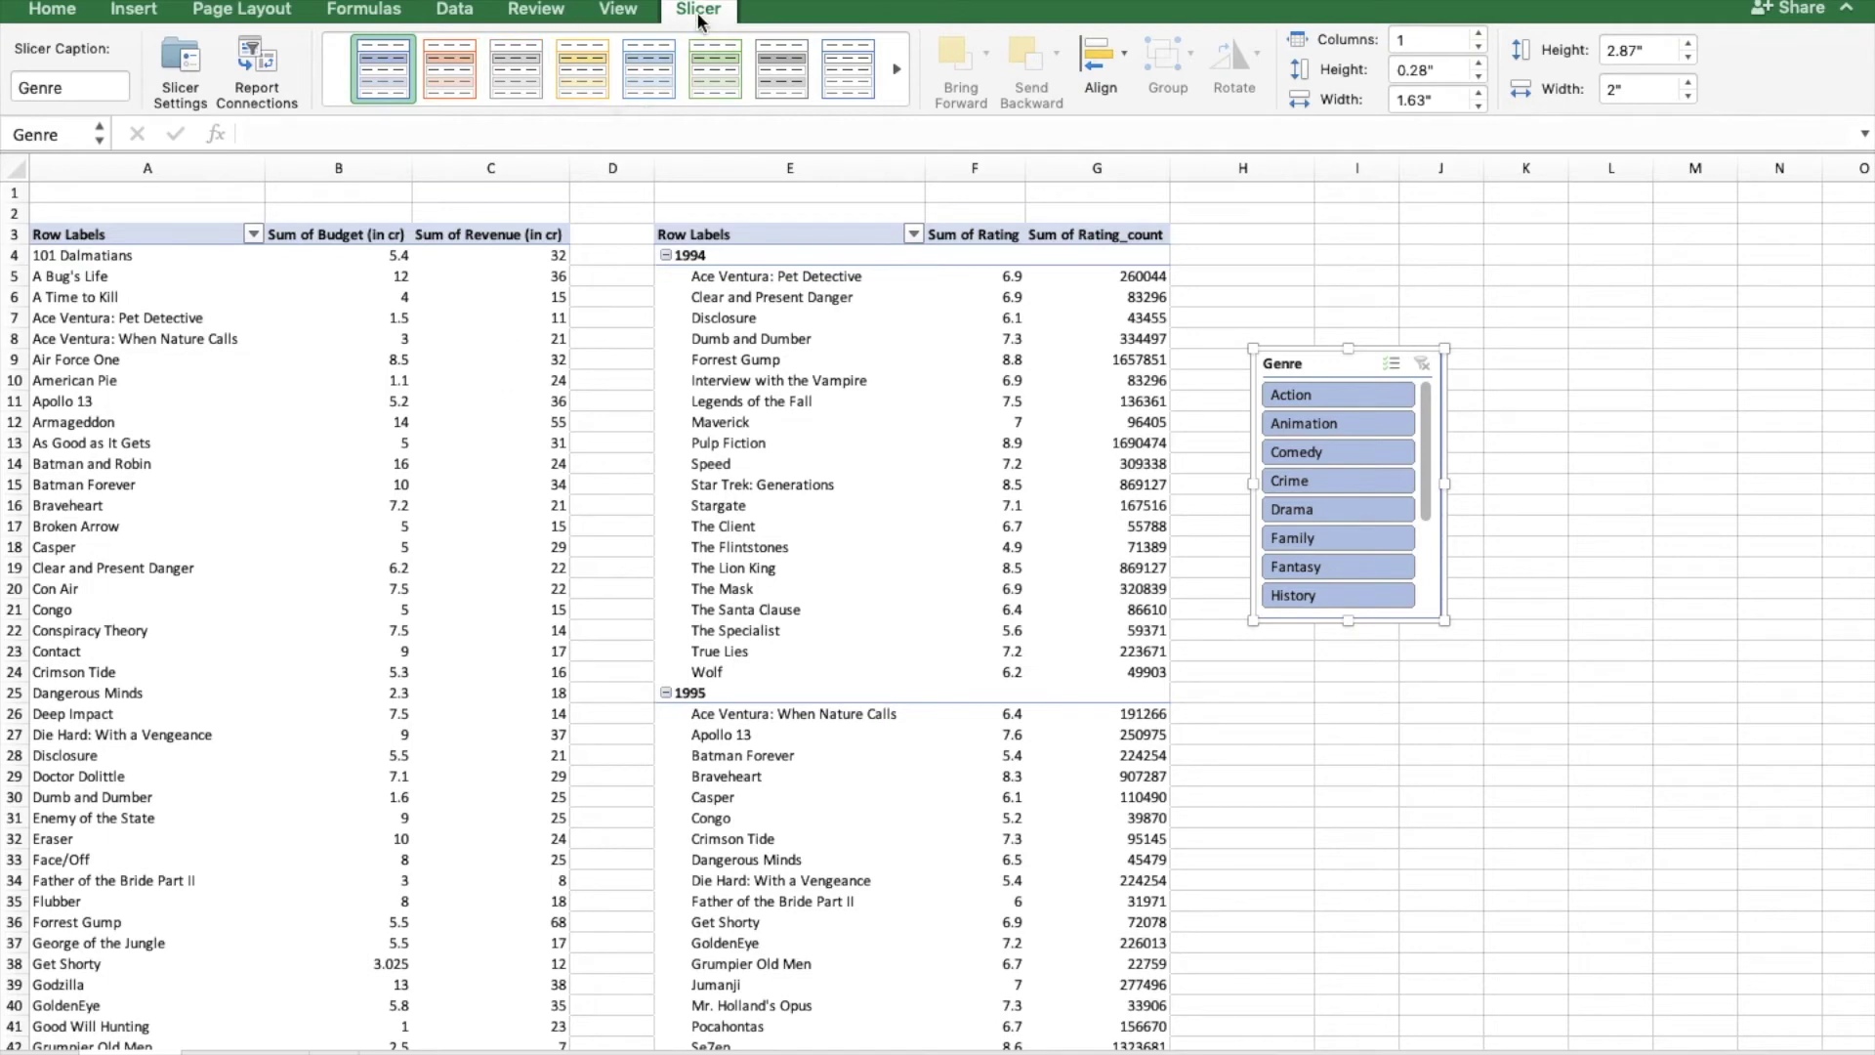
- Insert a Rating Range slicer from Pivot_Ratings beside the Genre slicer and connect it to Pivot_budget too
click(793, 401)
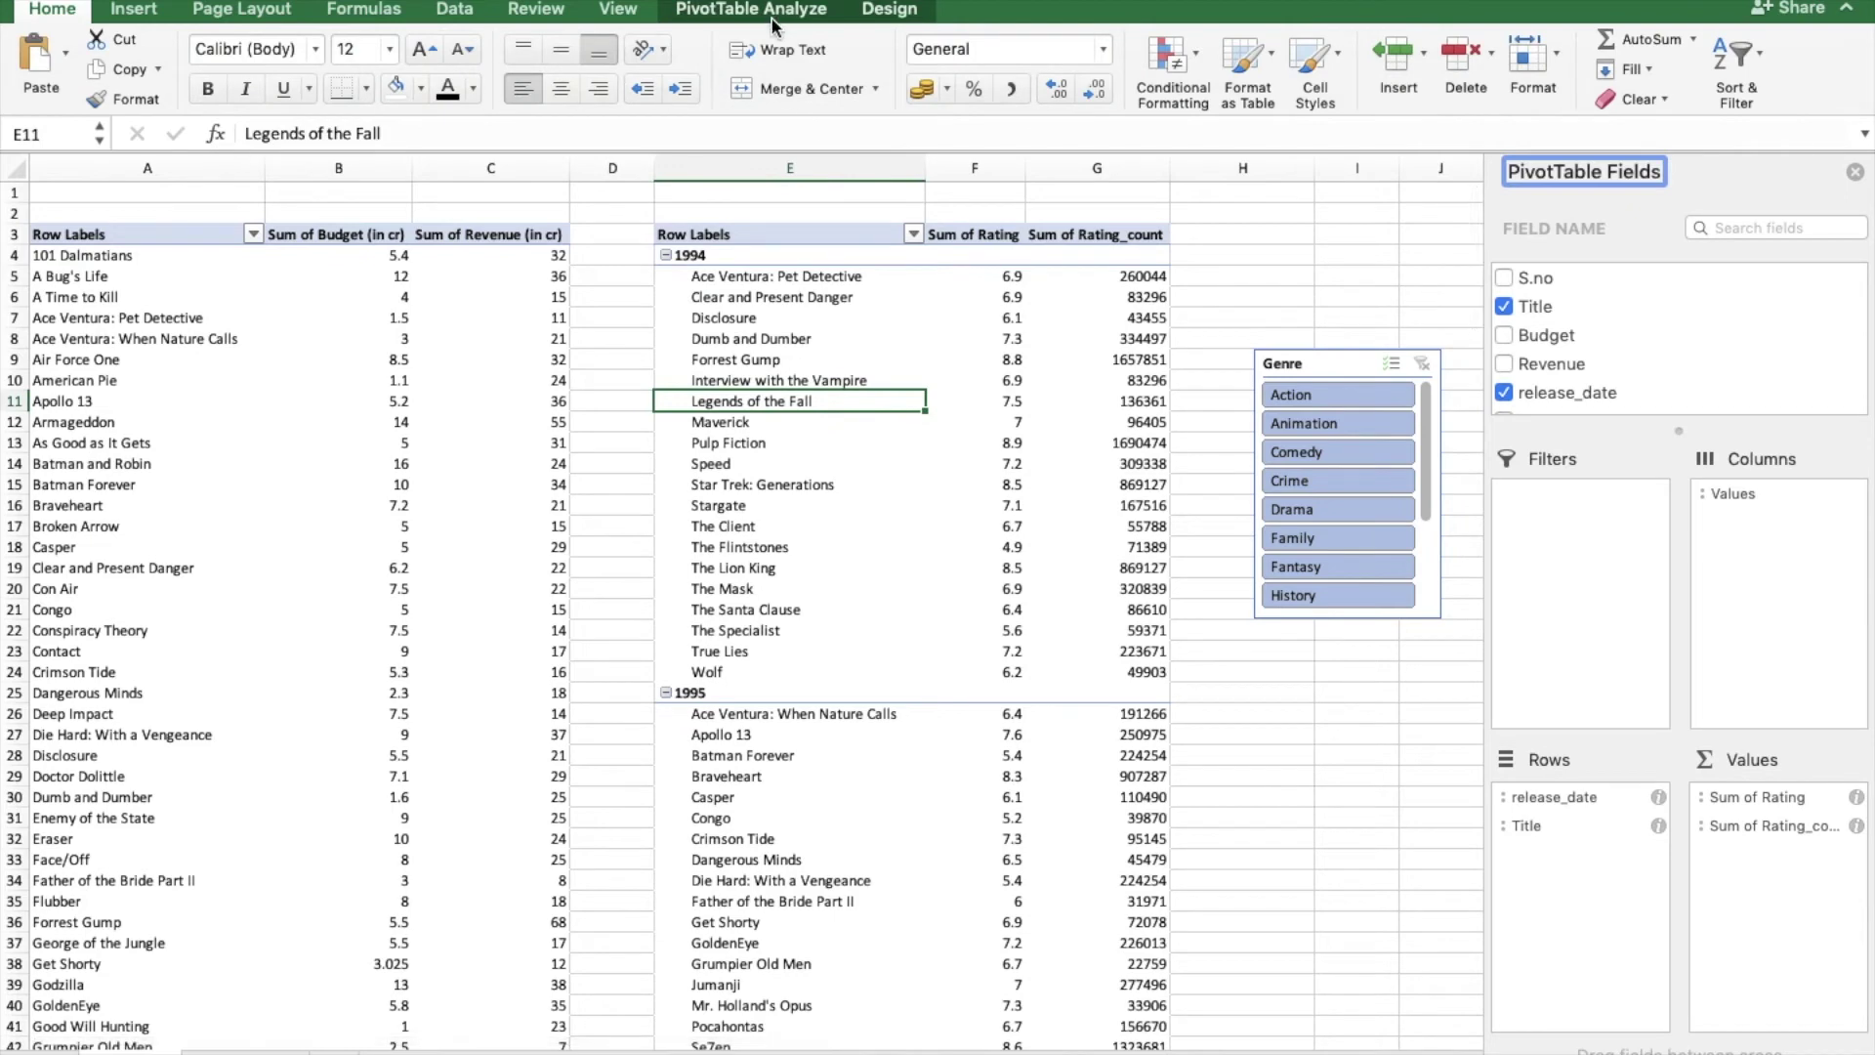
click(772, 11)
click(695, 62)
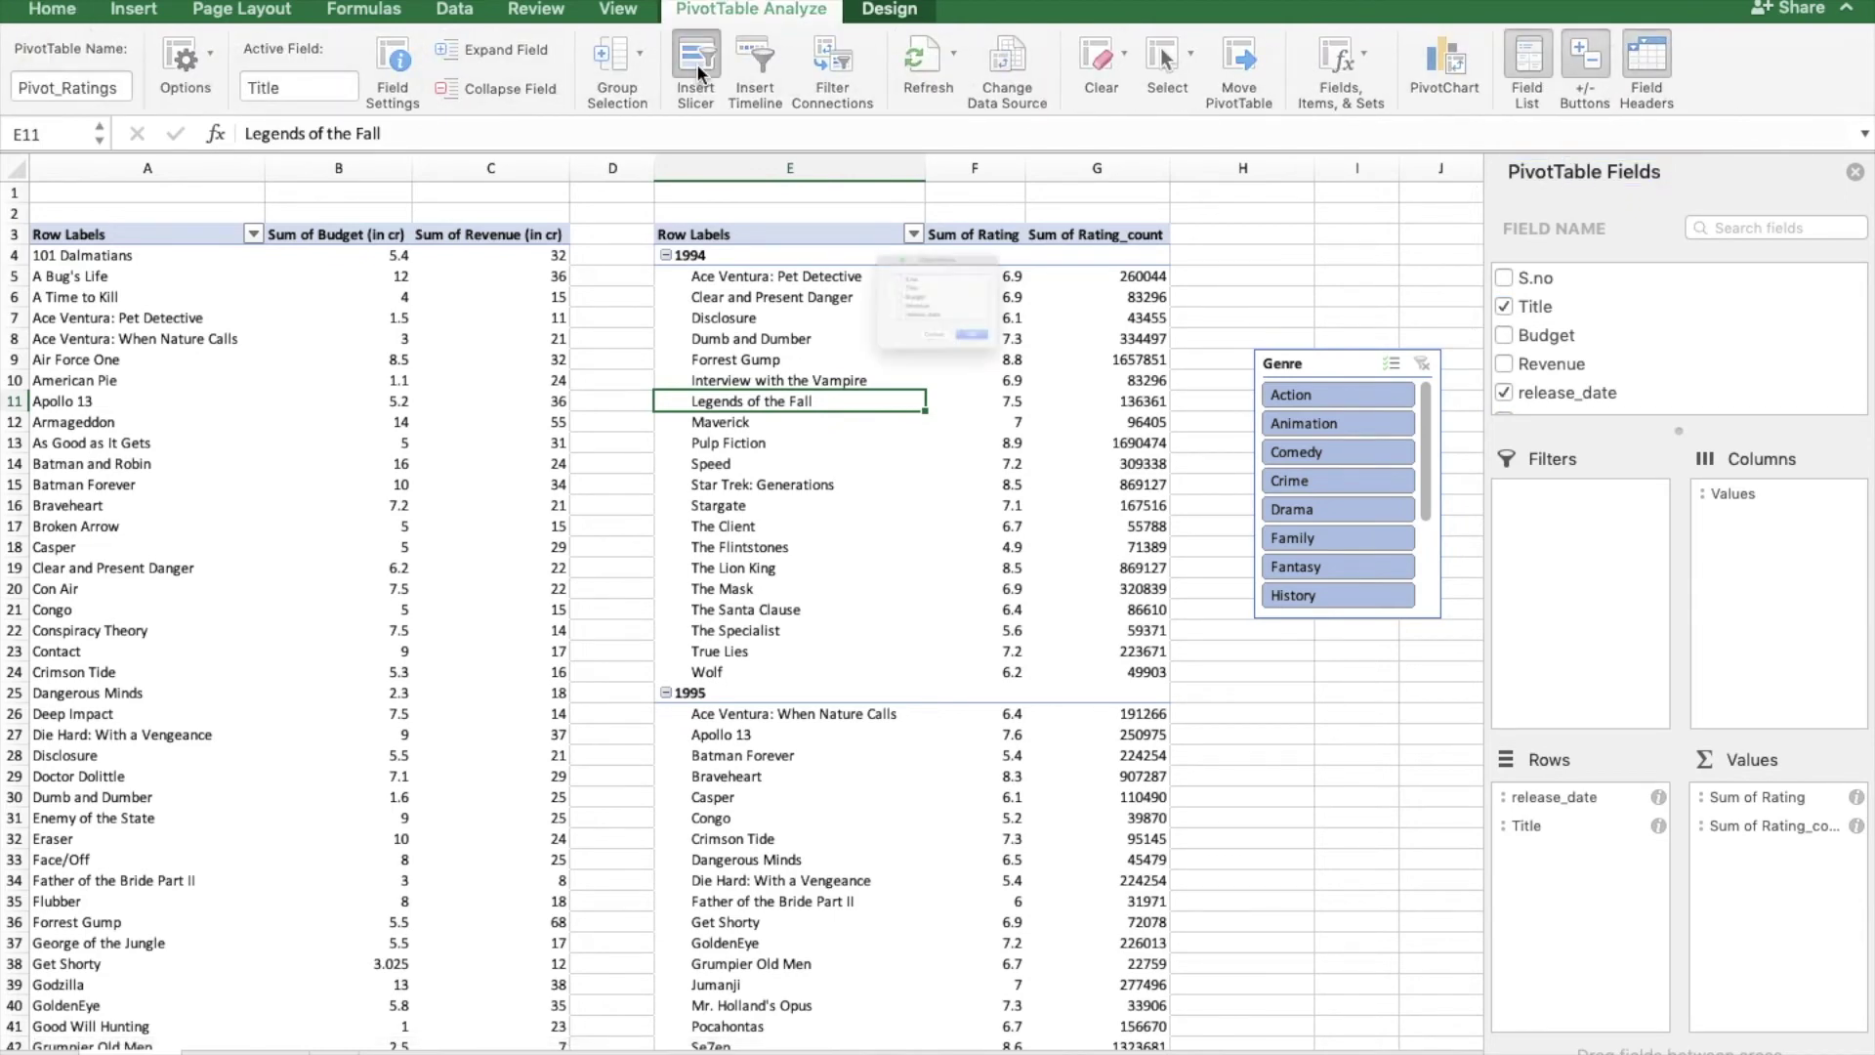
scroll(875, 287, down, 5)
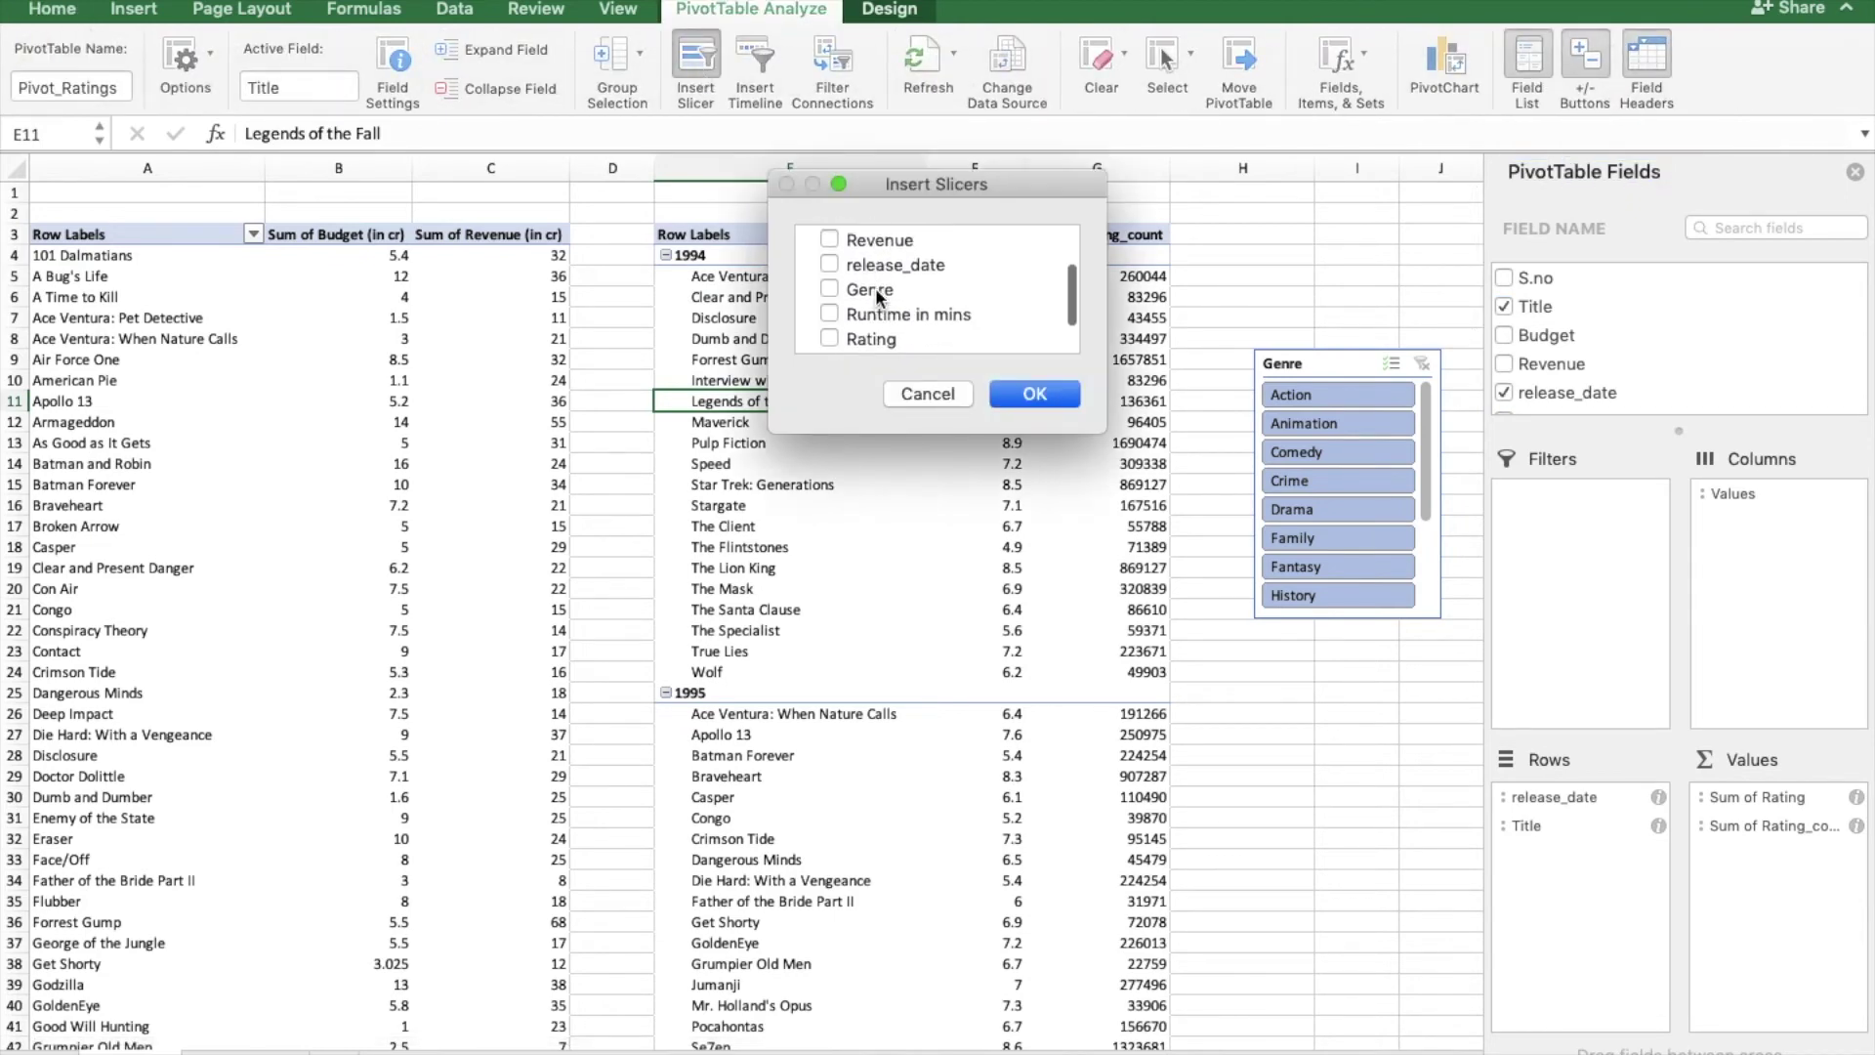
click(830, 317)
click(1065, 395)
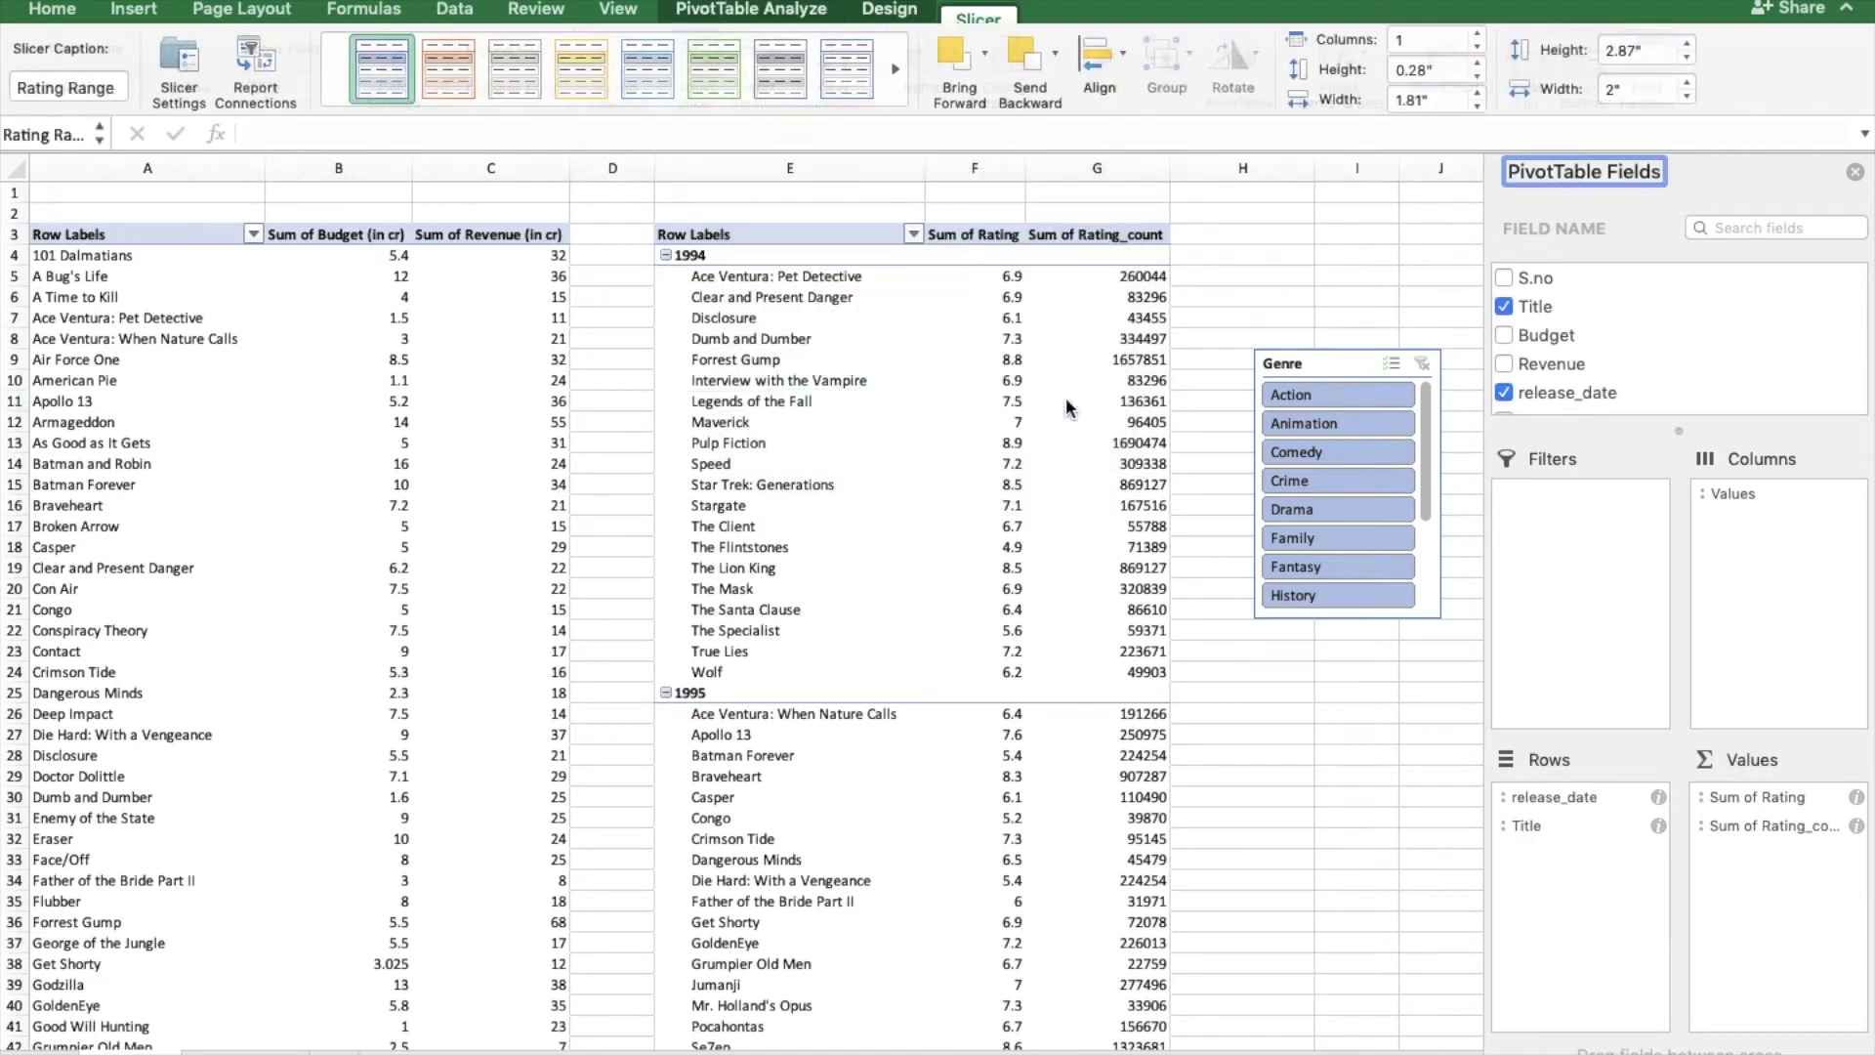
drag(799, 500, 1569, 372)
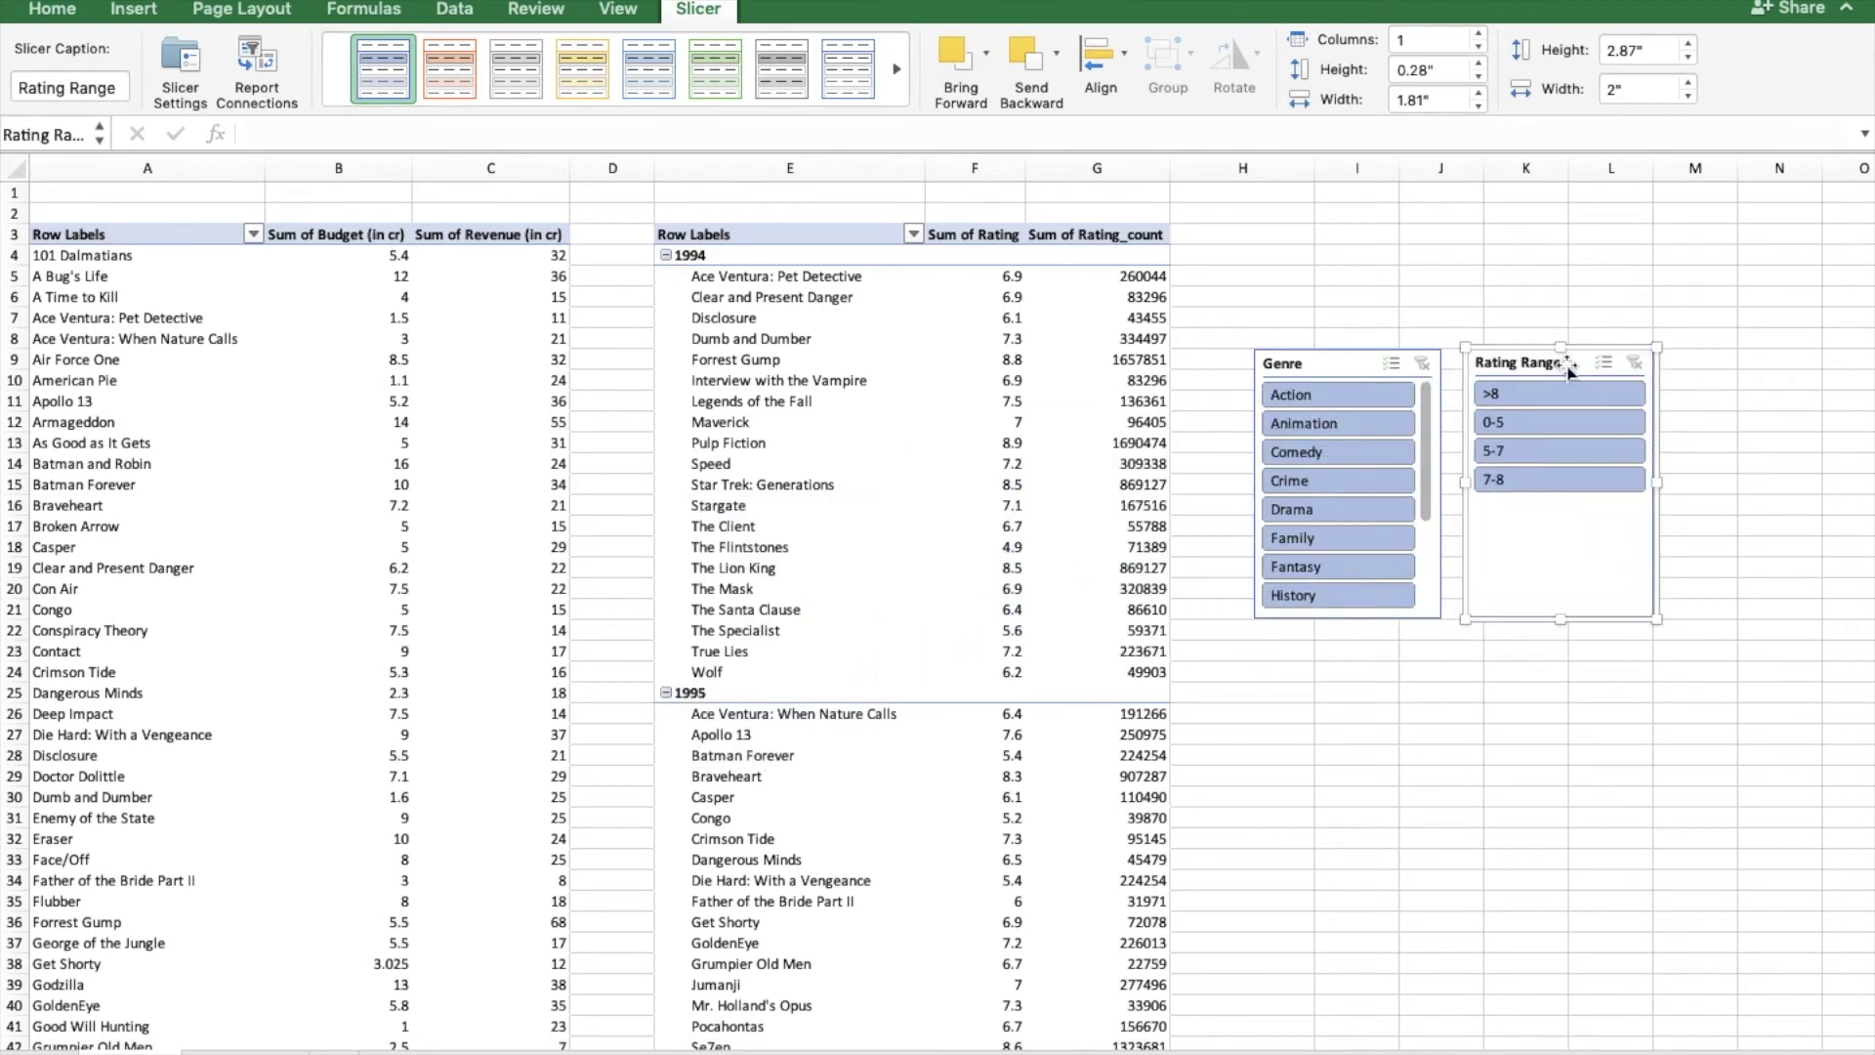
click(256, 67)
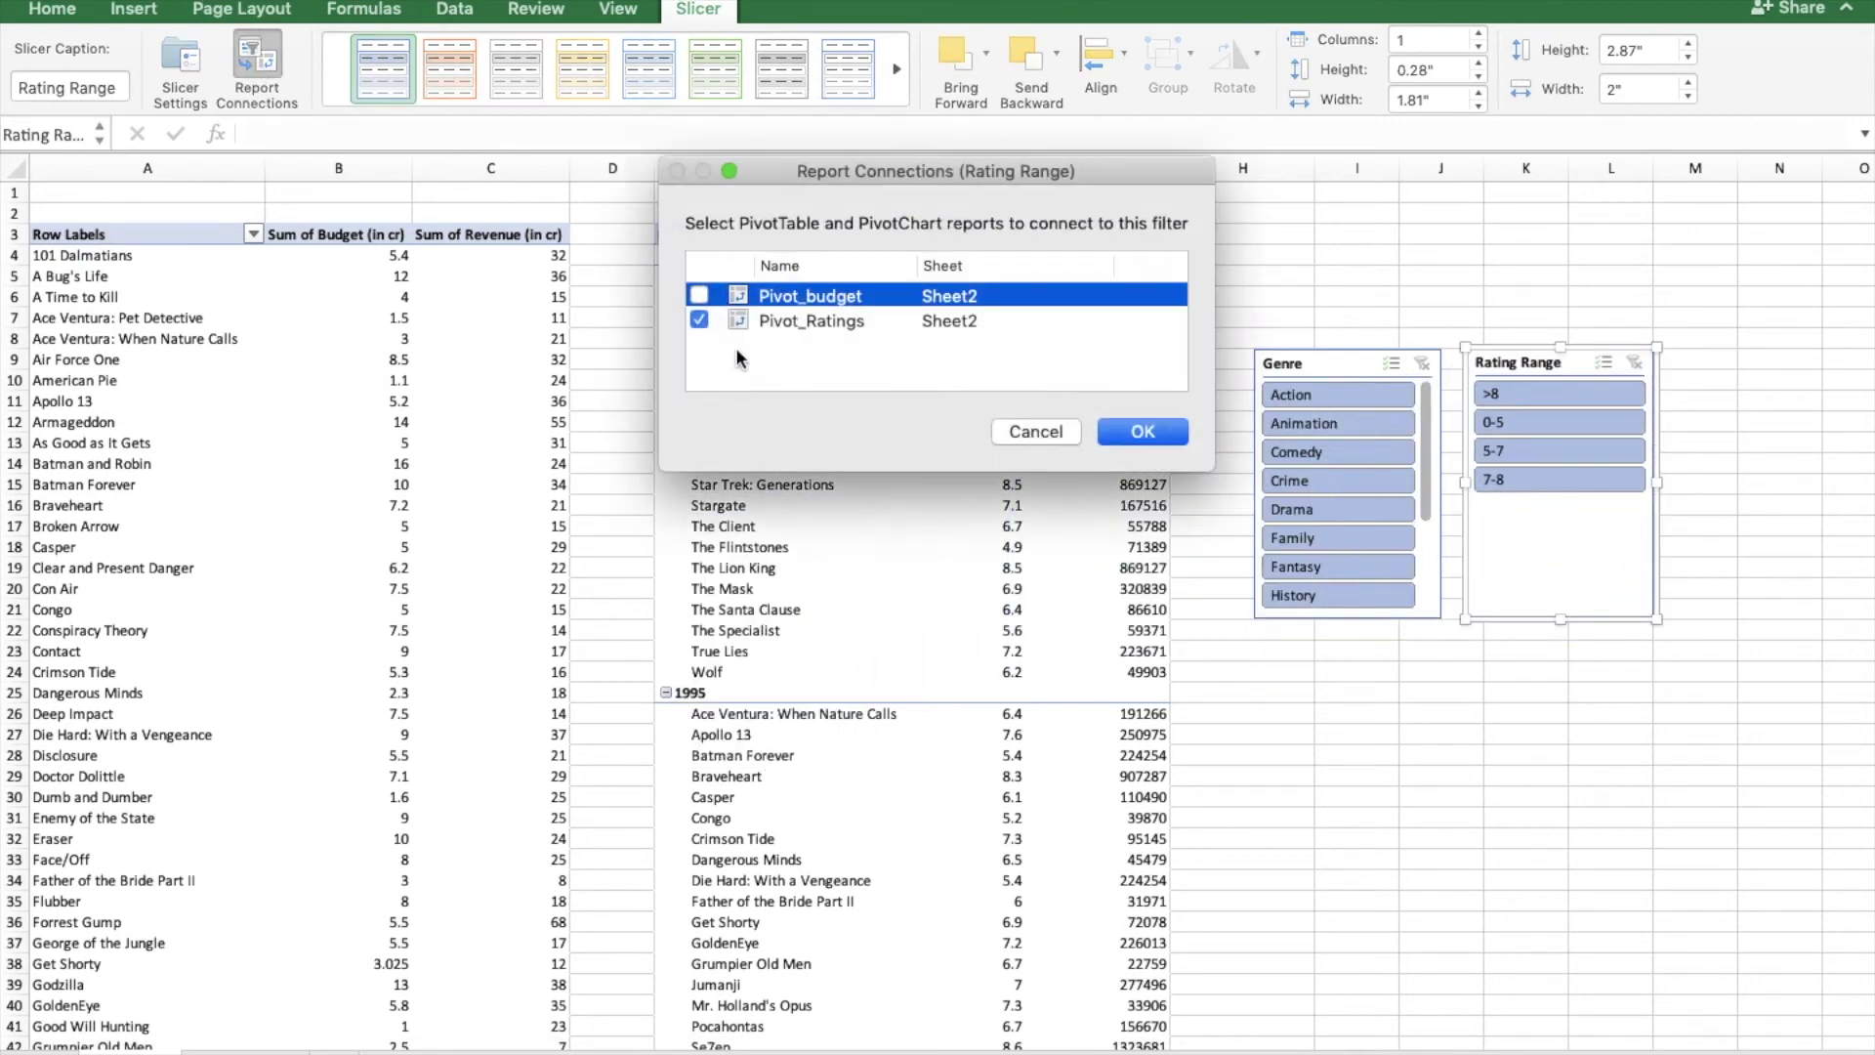
click(1156, 436)
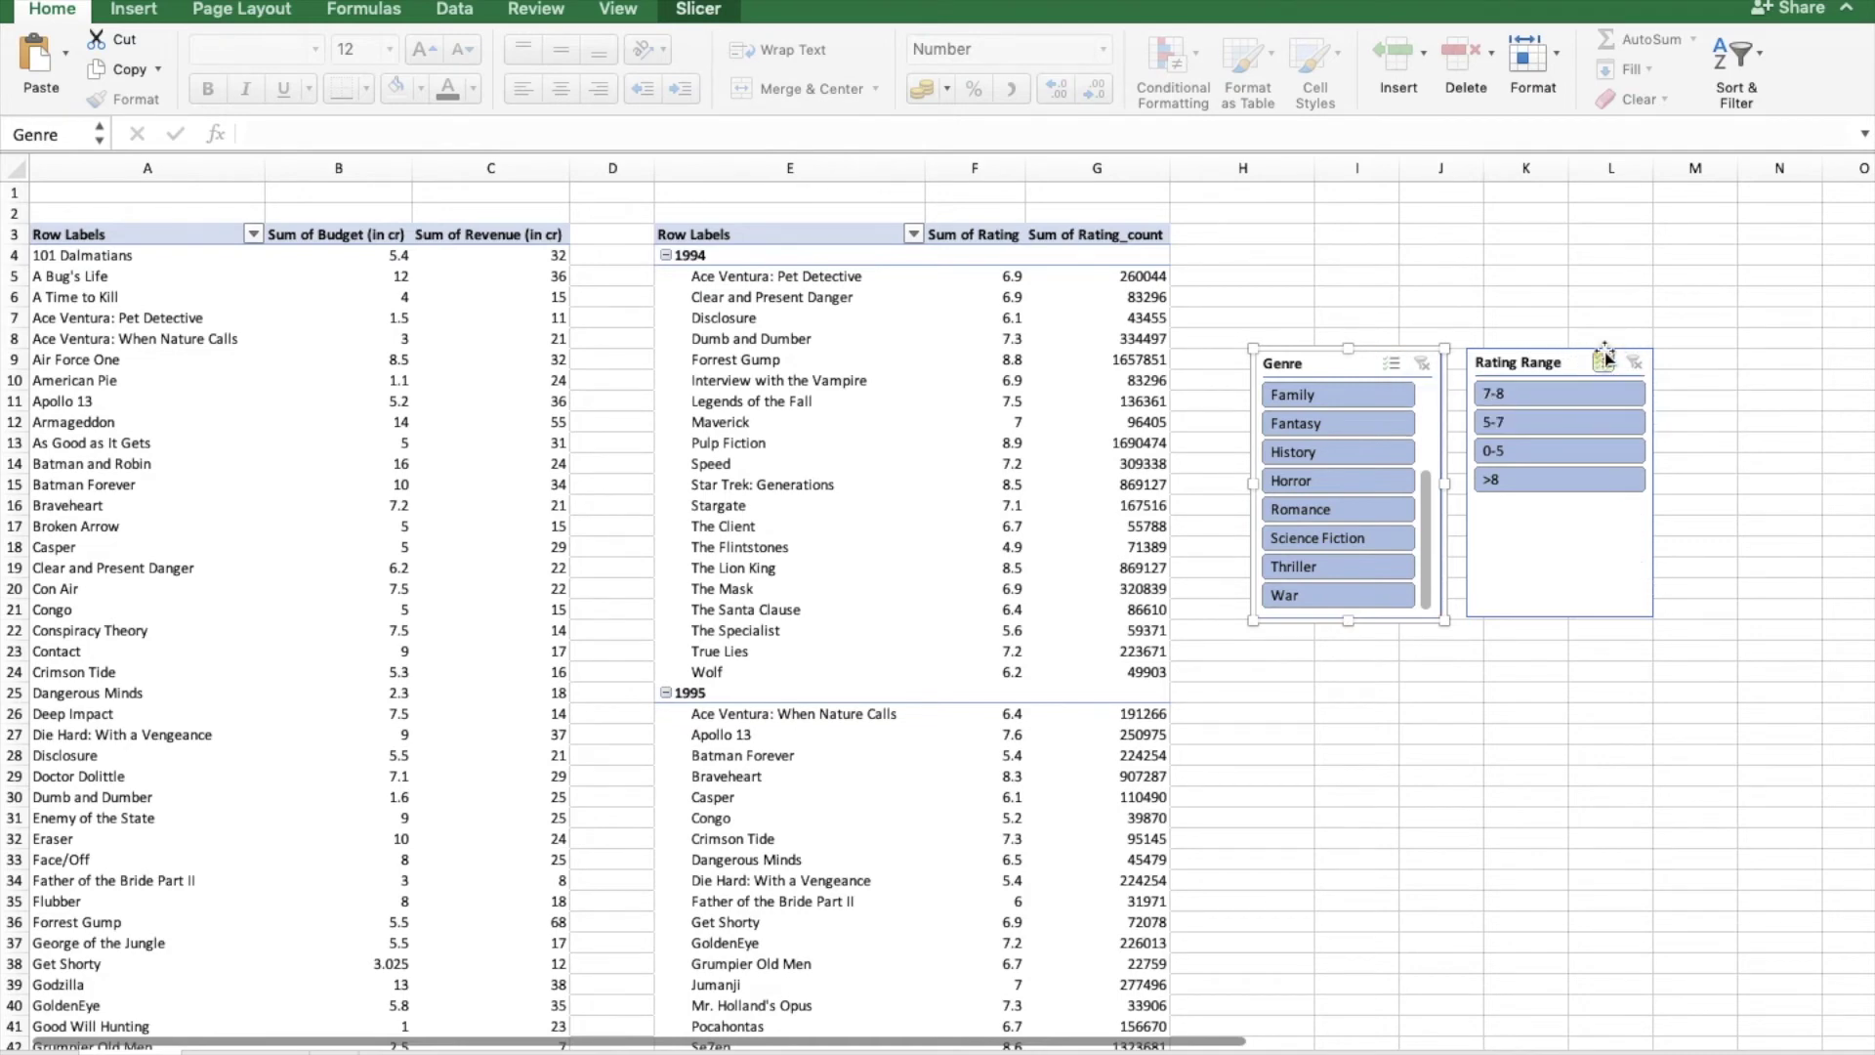
- Exclude the 7-8 rating range from both pivot tables, clear that filter, and filter them by the 0-5 range instead
click(1535, 407)
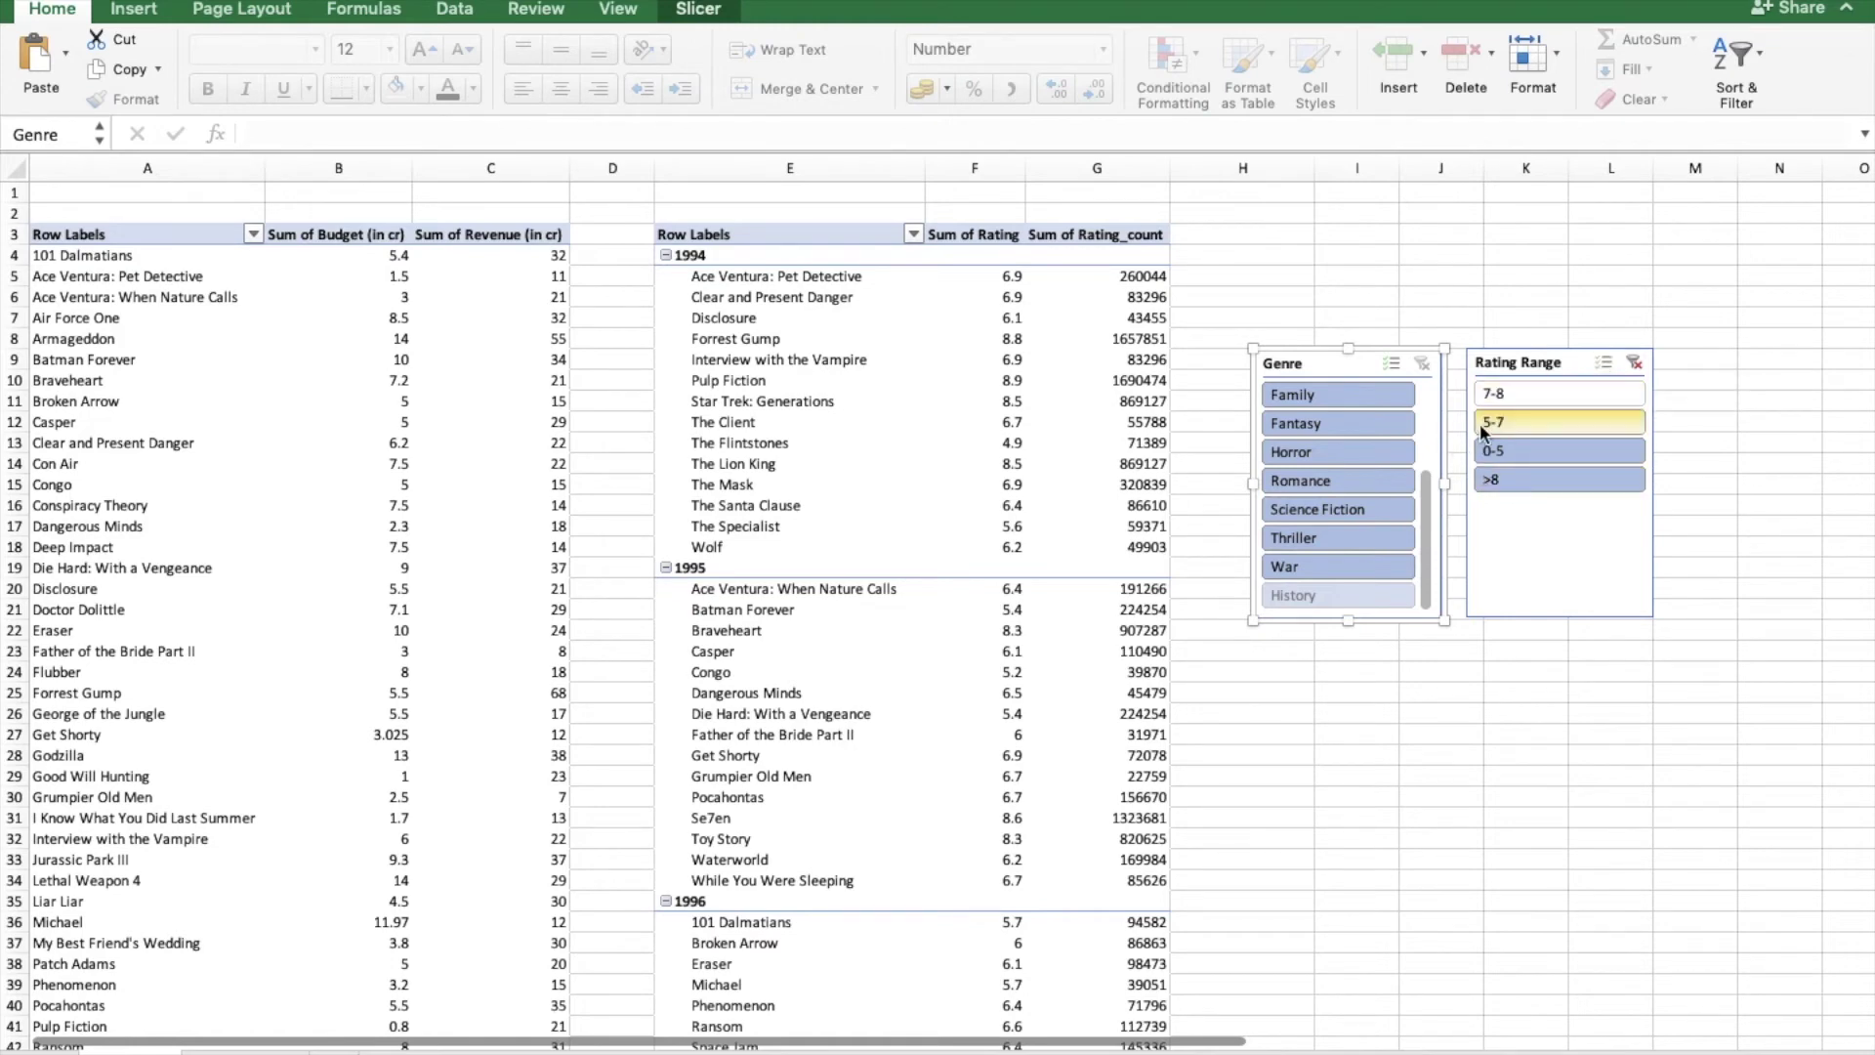
click(1637, 364)
click(1520, 451)
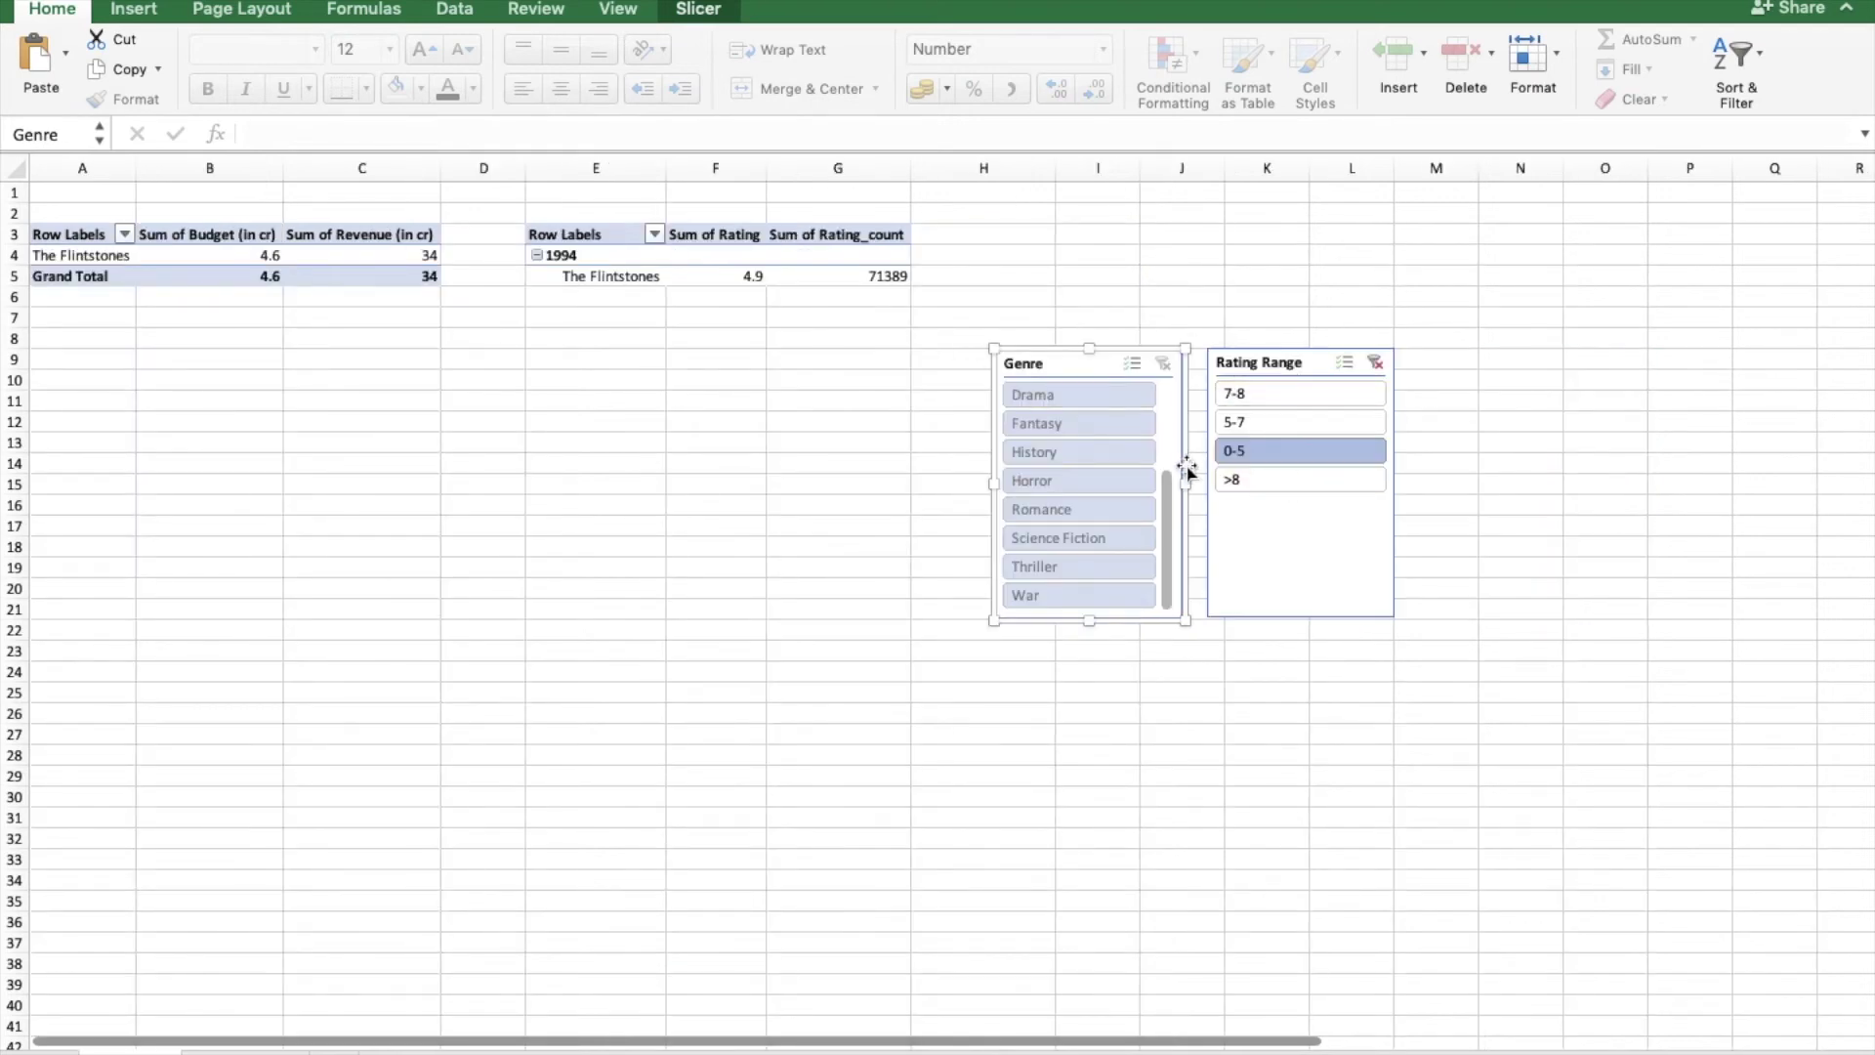
- Clear the Rating Range filter, filter both pivot tables by the 7-8 range, and clear the filter again
click(1376, 363)
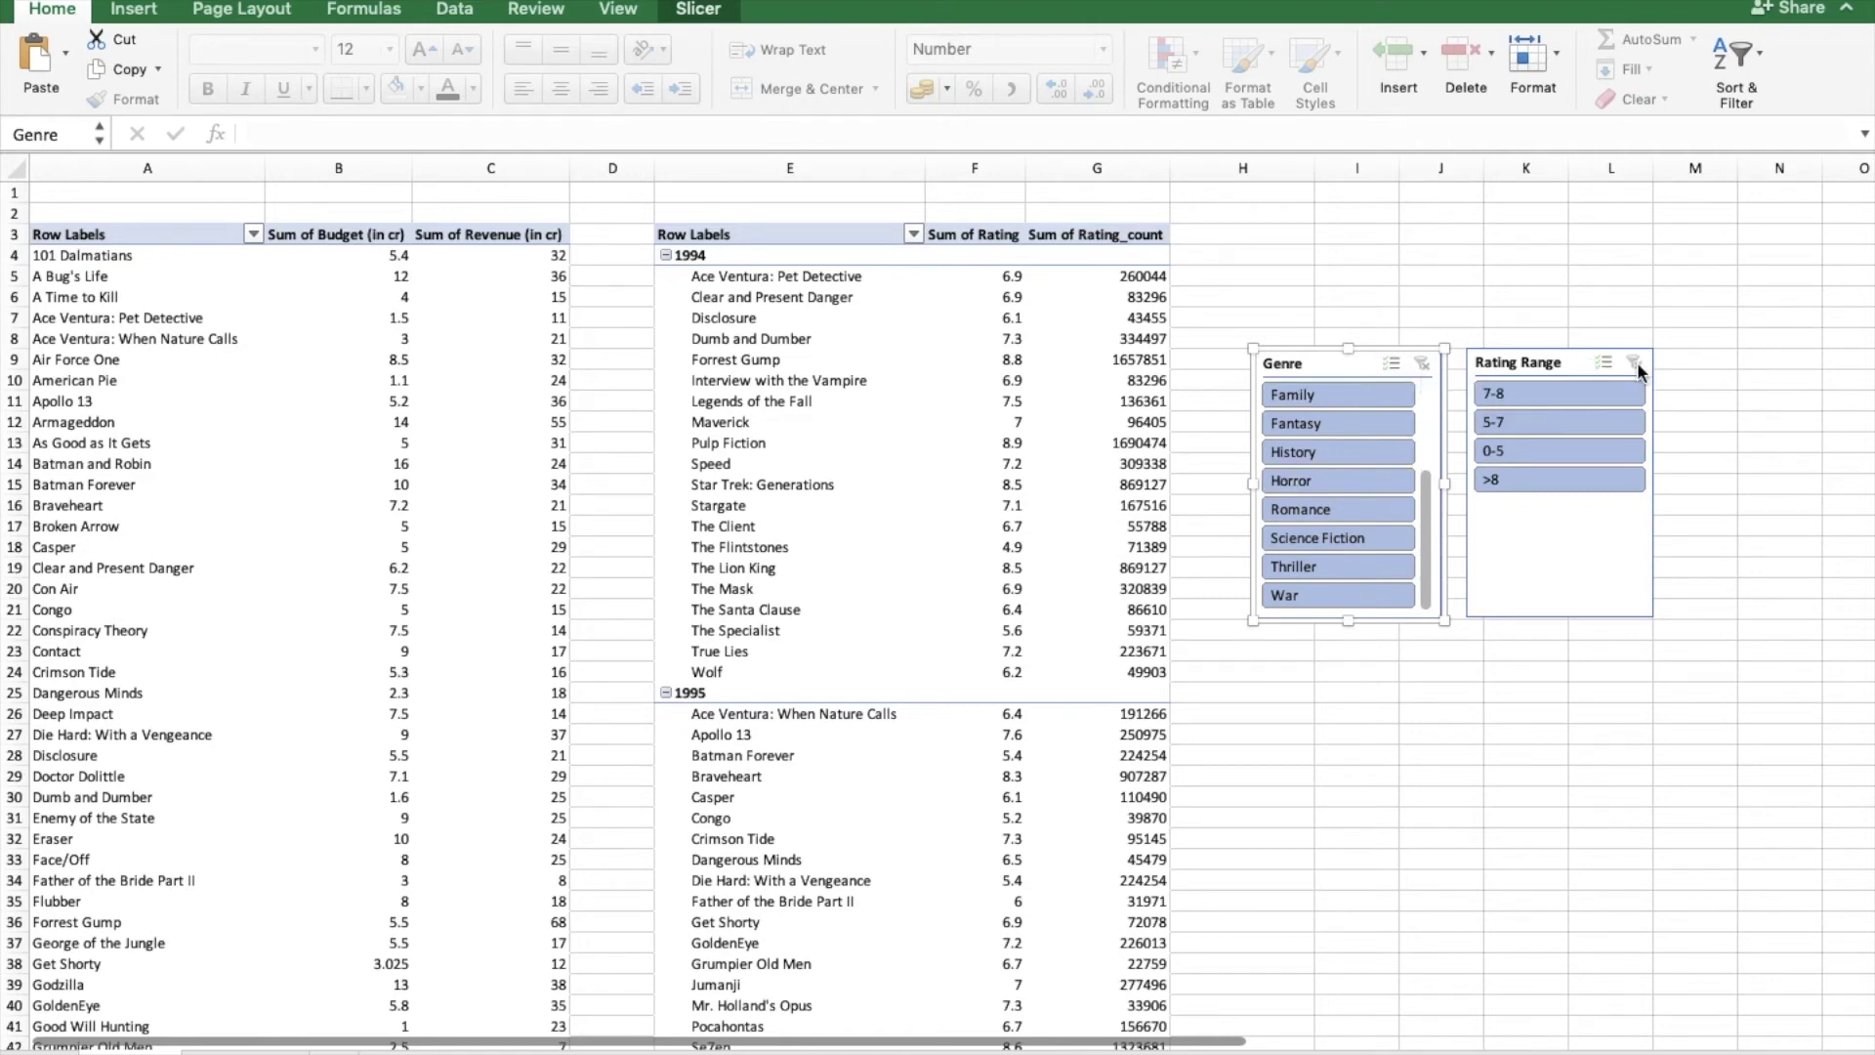
click(1578, 396)
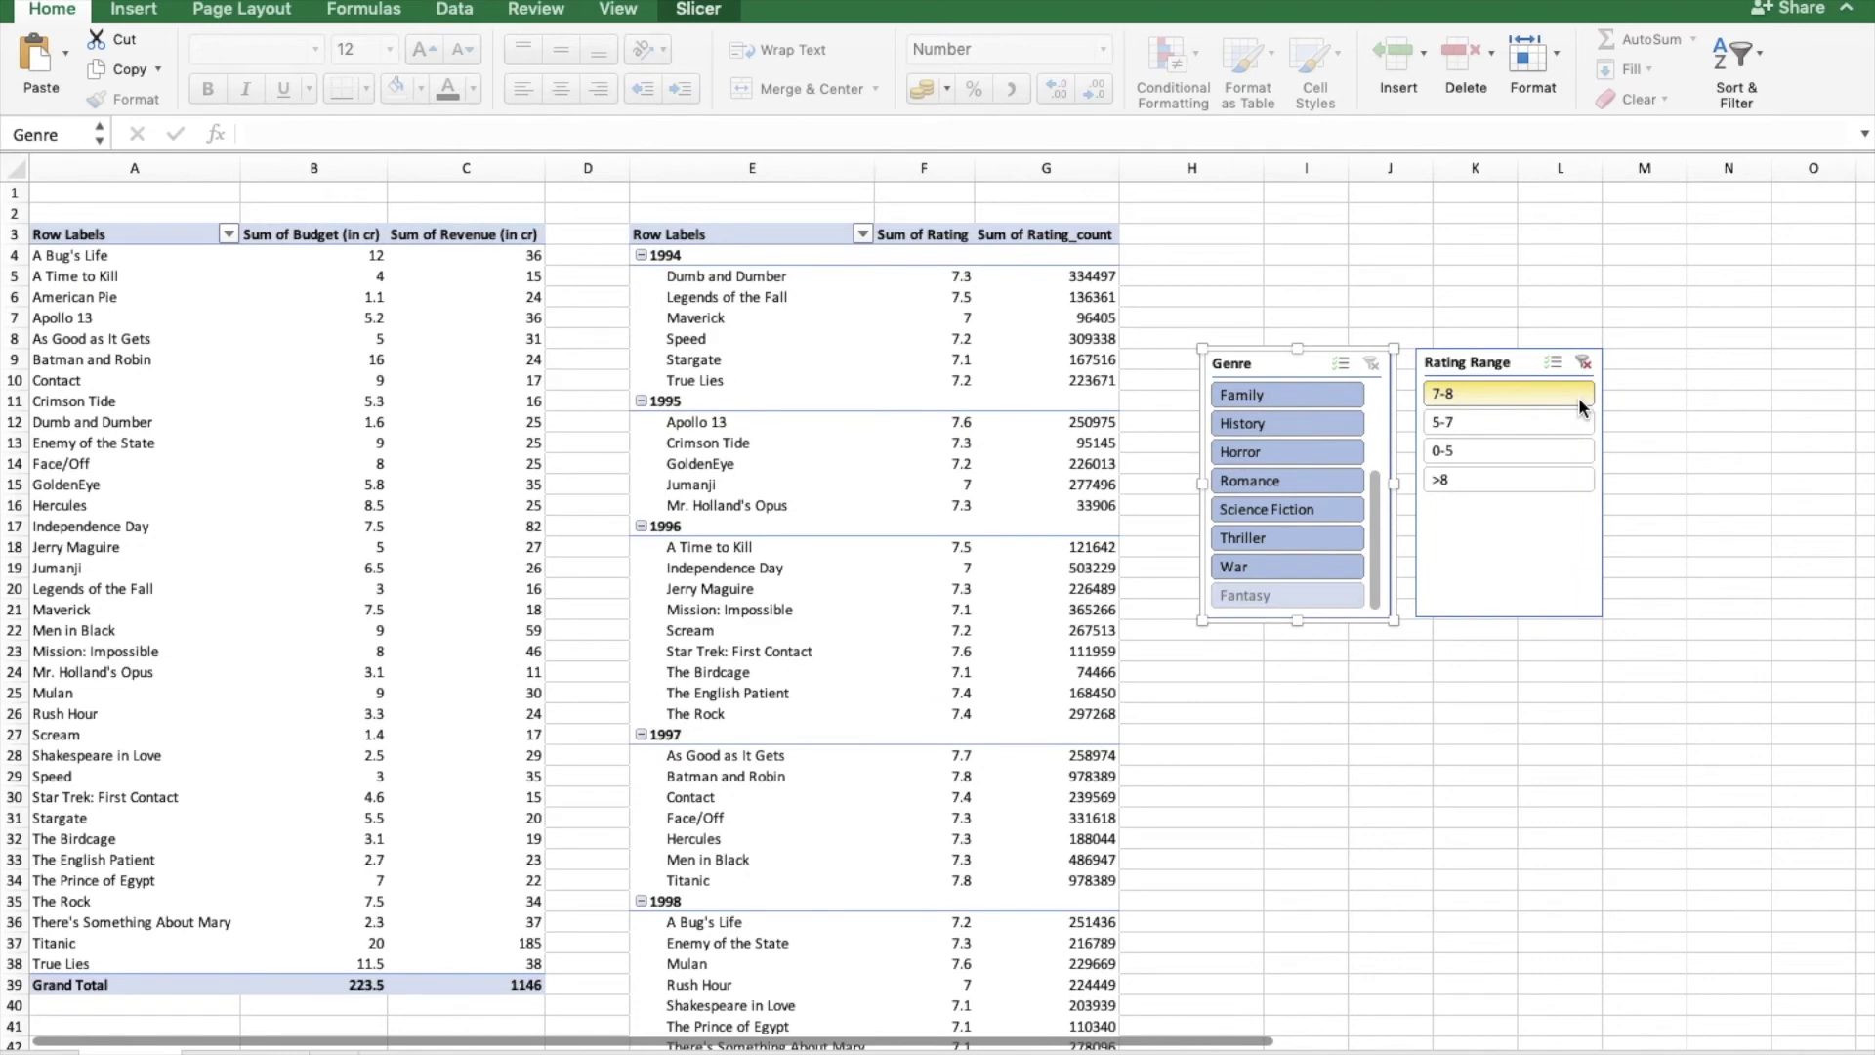
click(1583, 360)
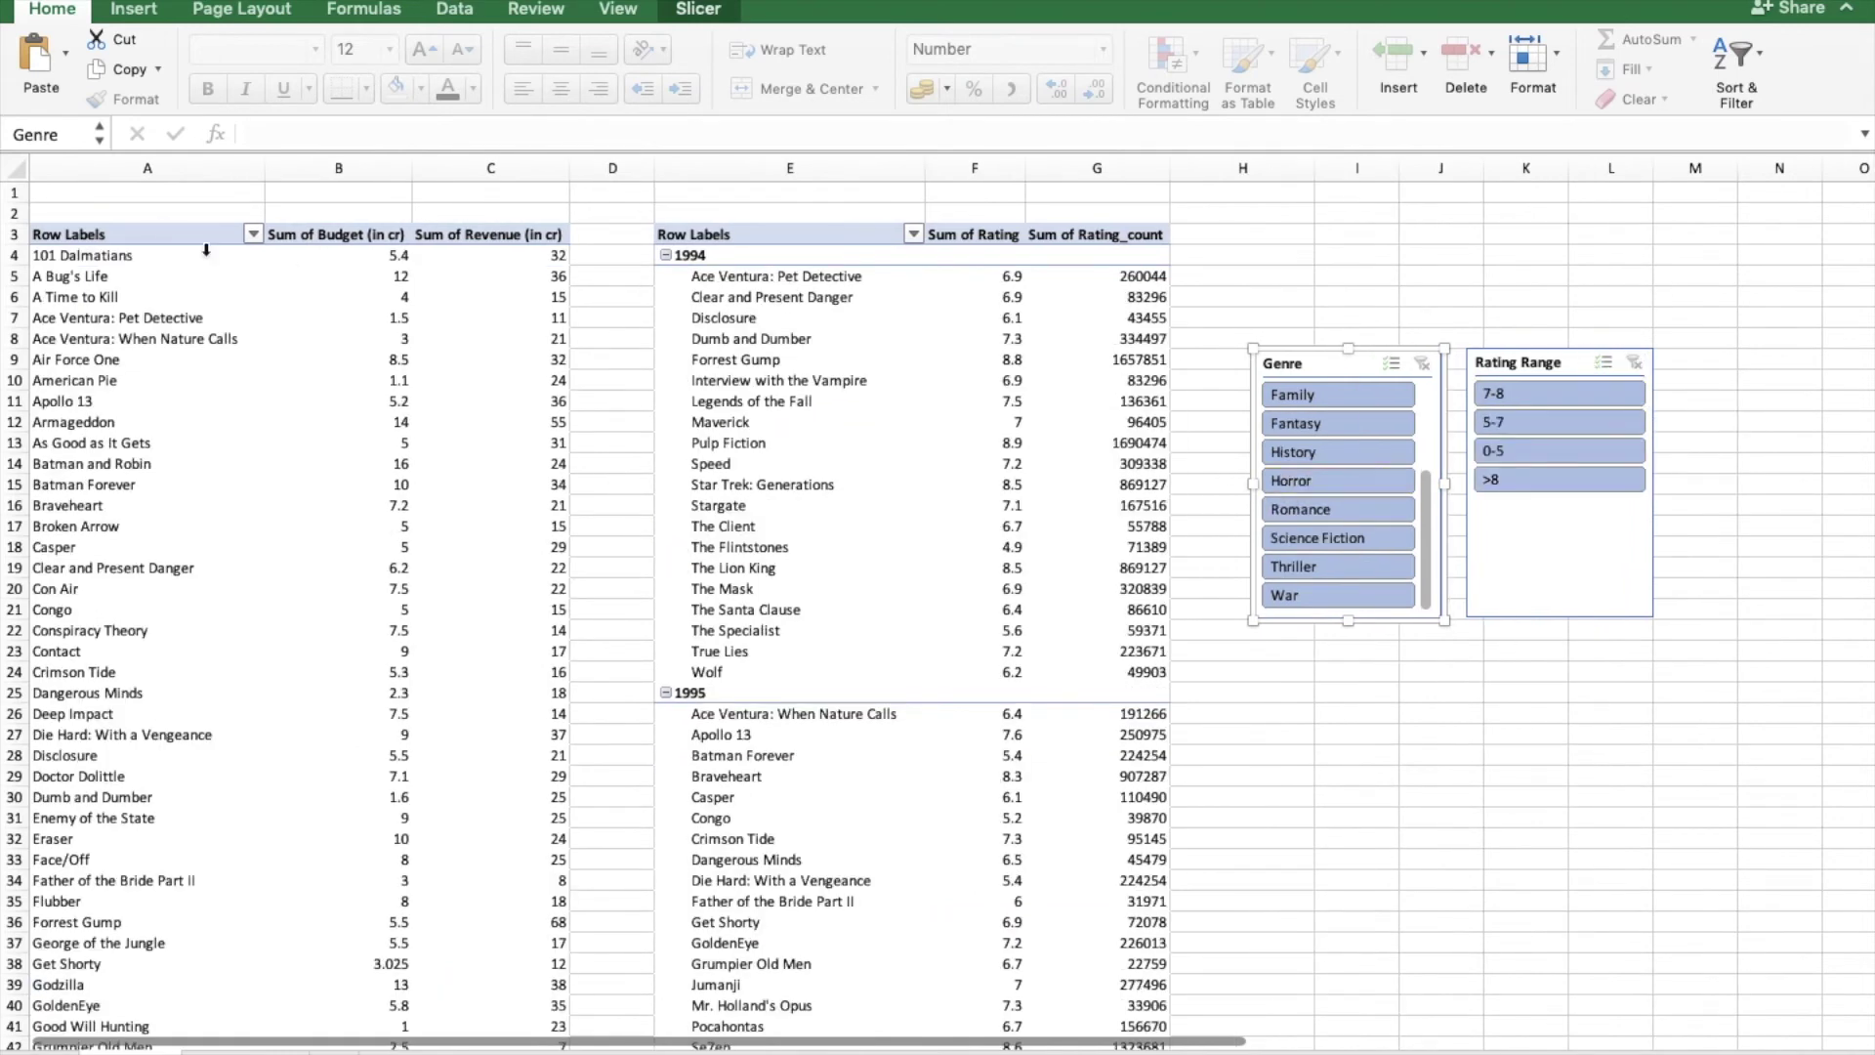
- Insert six blank rows above the two pivot tables to make room at the start of the sheet
click(14, 212)
drag(14, 212, 15, 193)
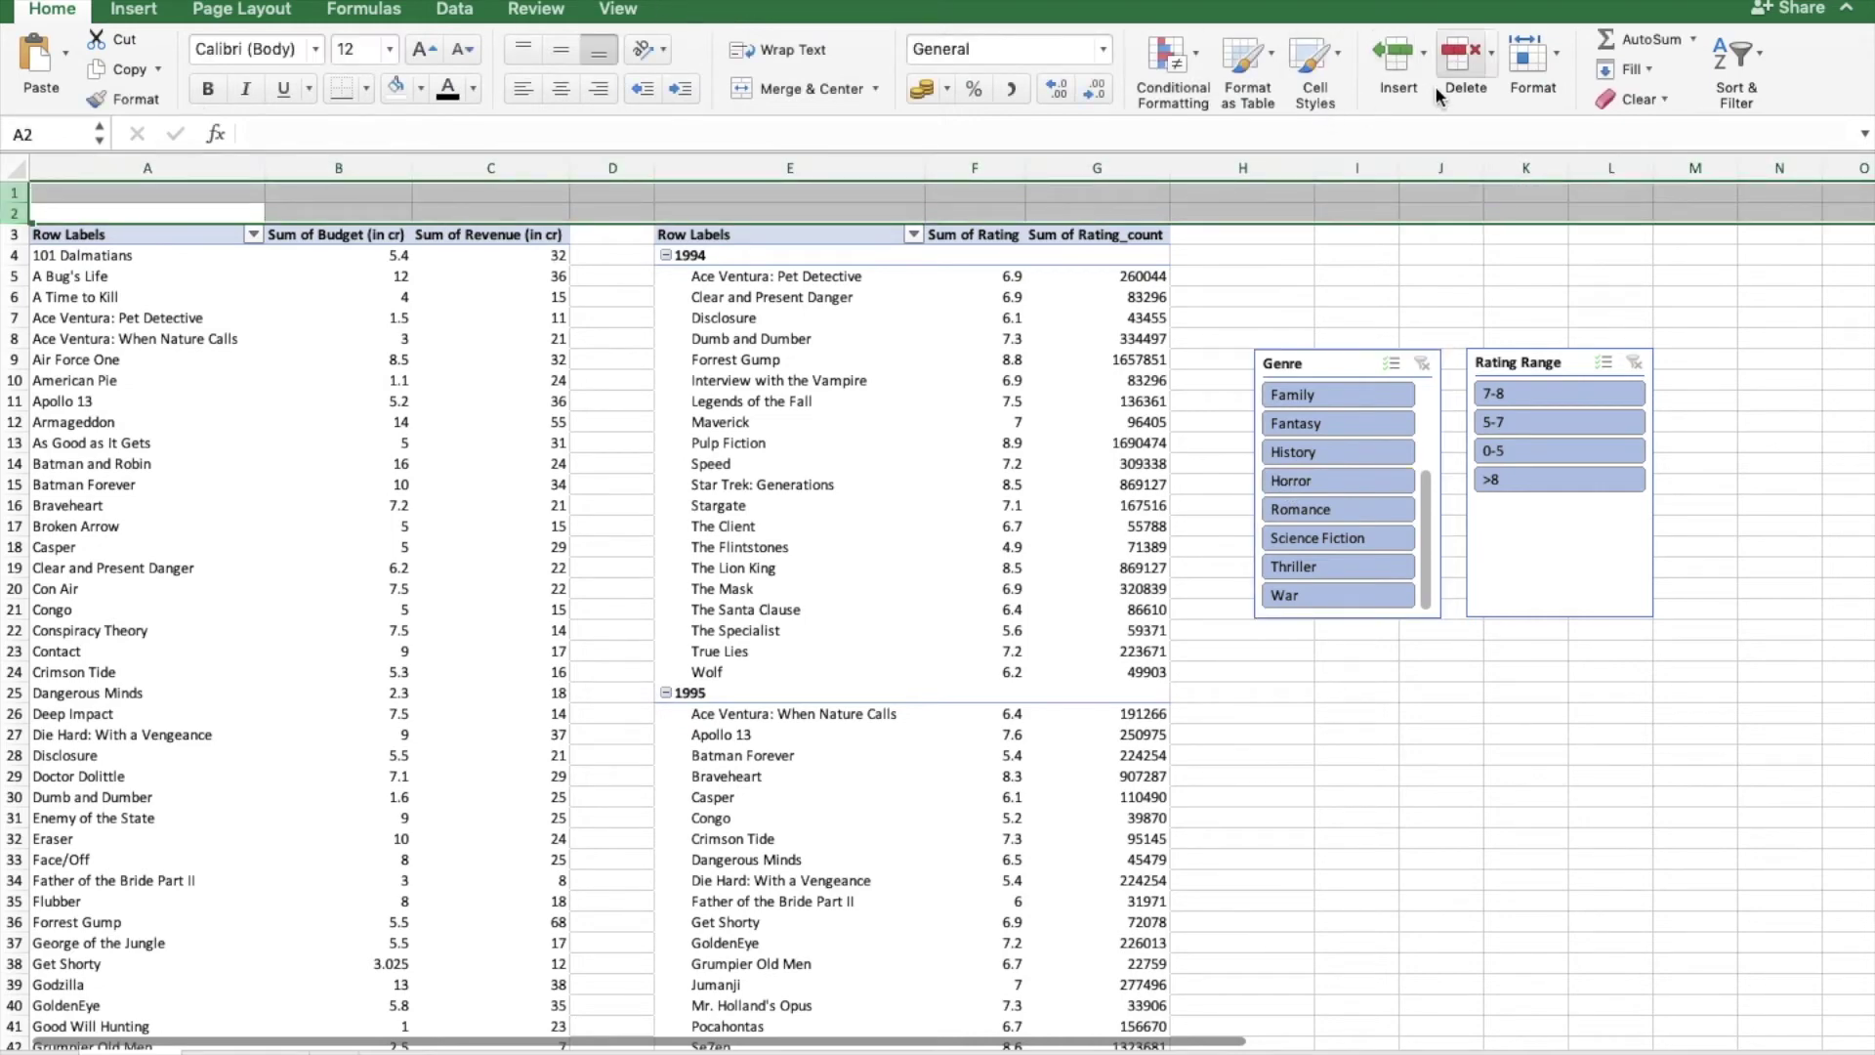
click(1414, 63)
click(1403, 62)
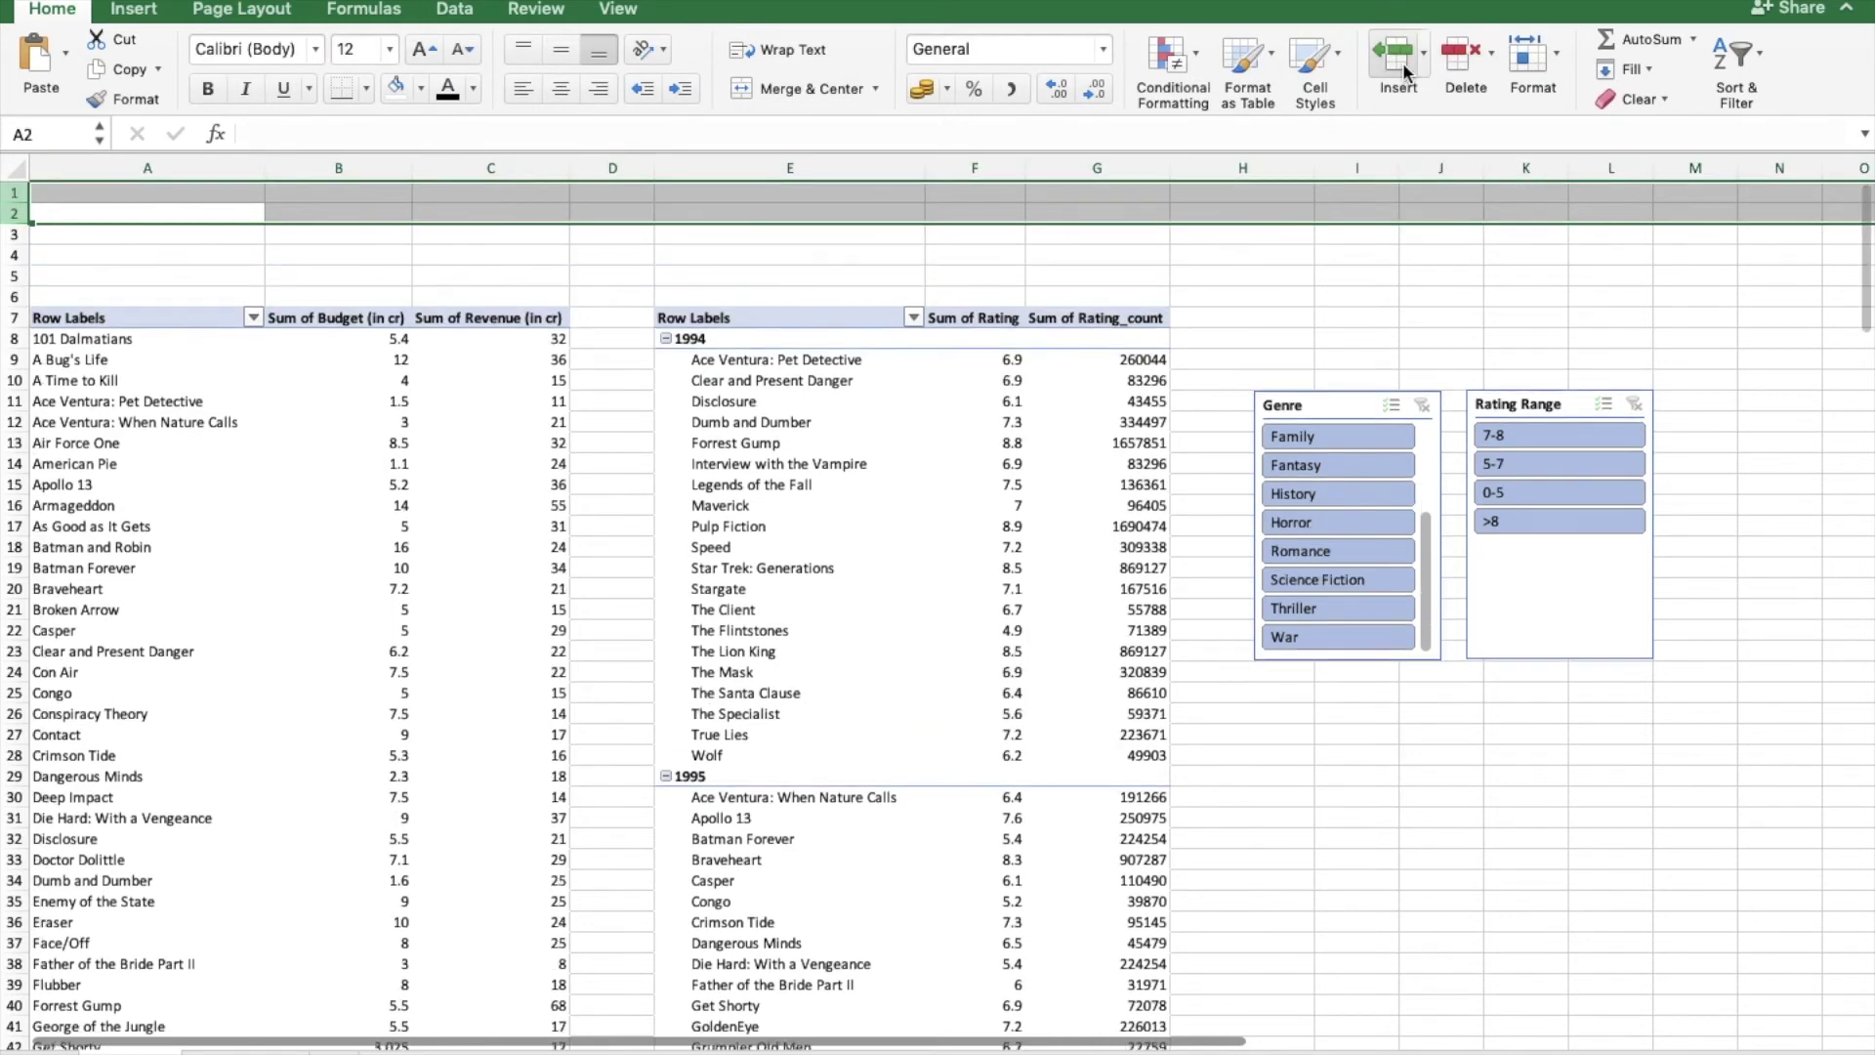
click(1403, 61)
- Filter both pivot tables by the Horror genre and change the Genre slicer's caption to Movie Genre
click(1328, 606)
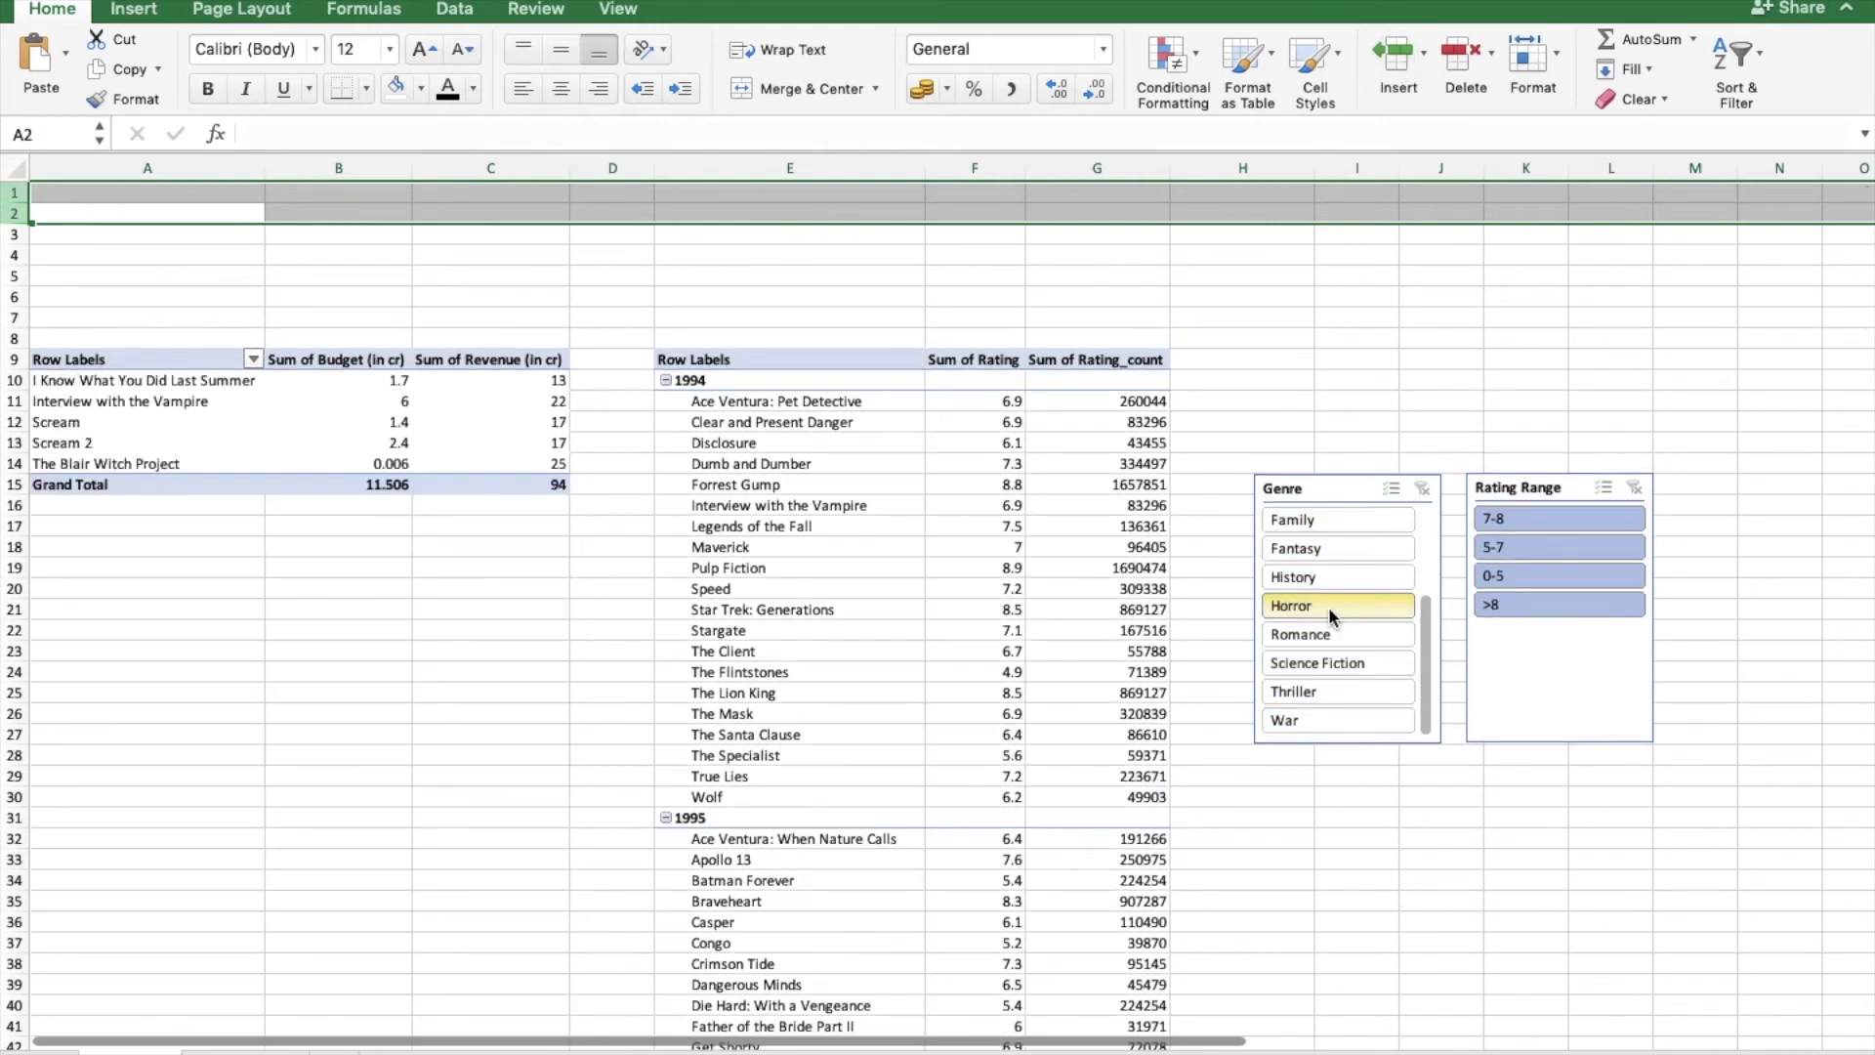
click(1333, 491)
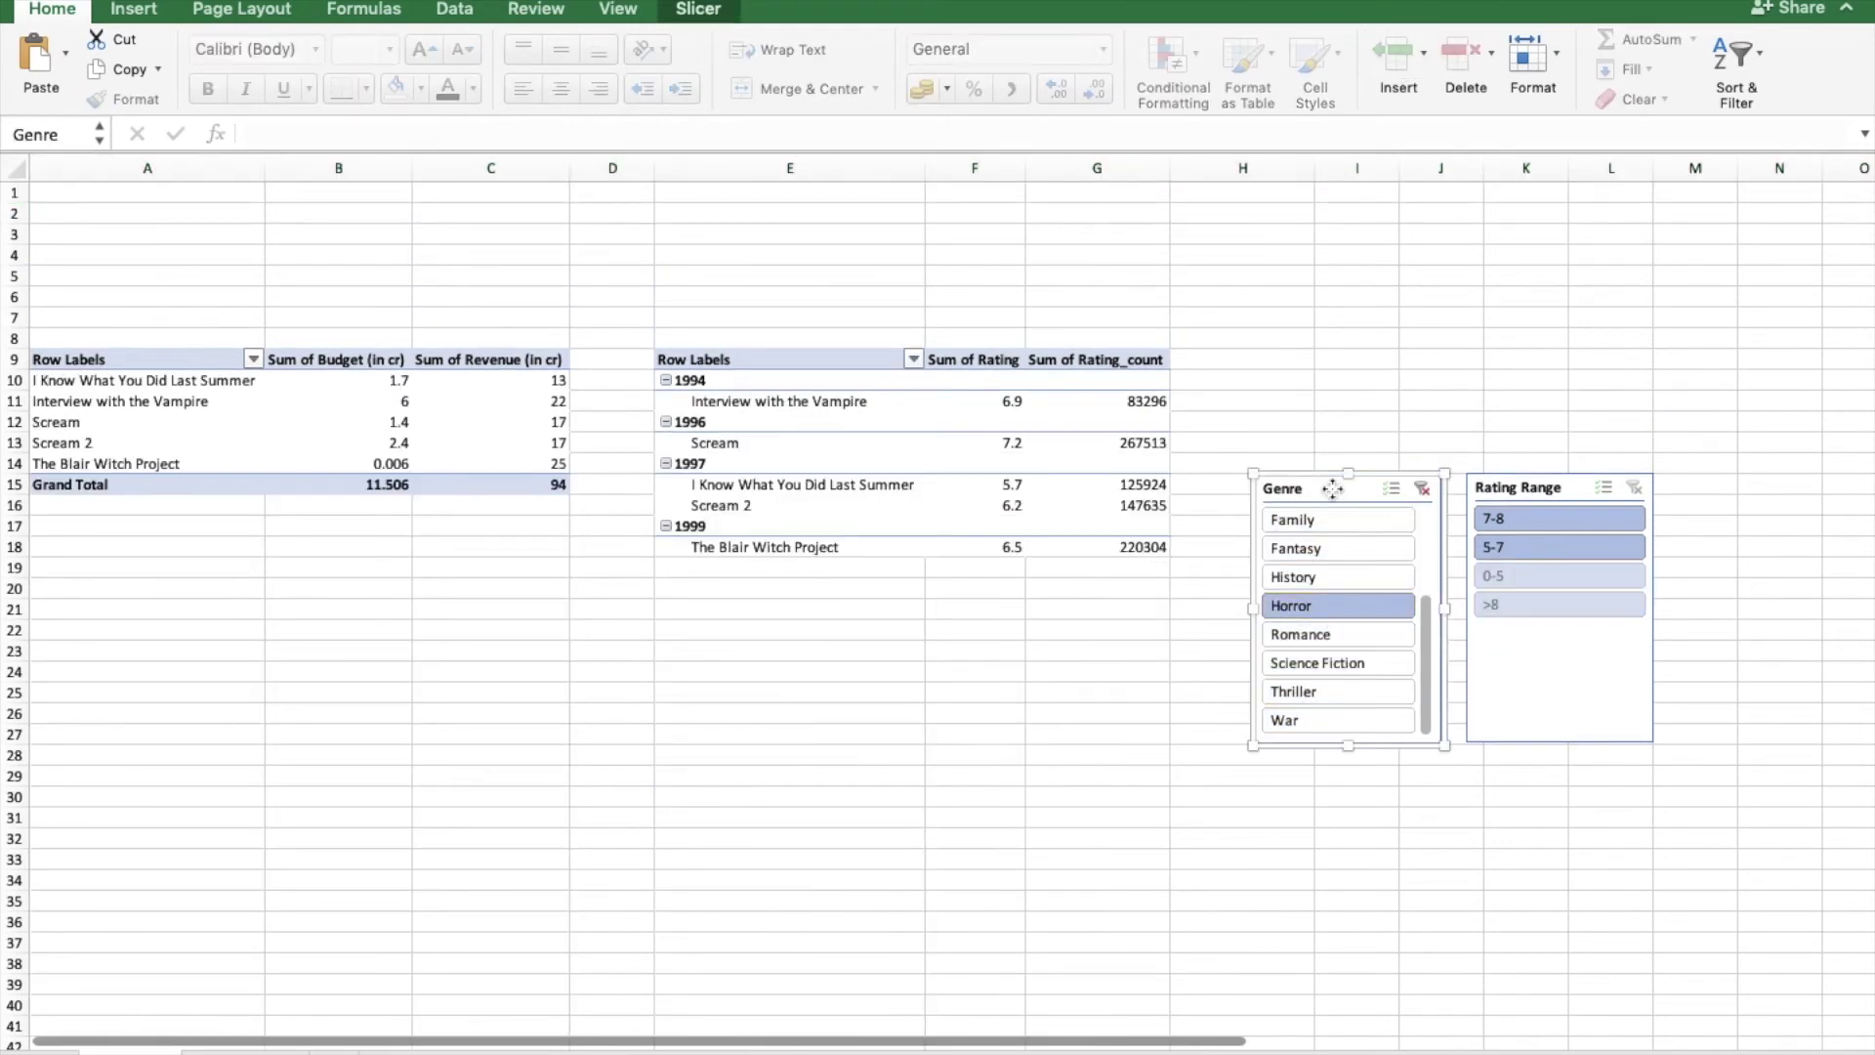
click(700, 10)
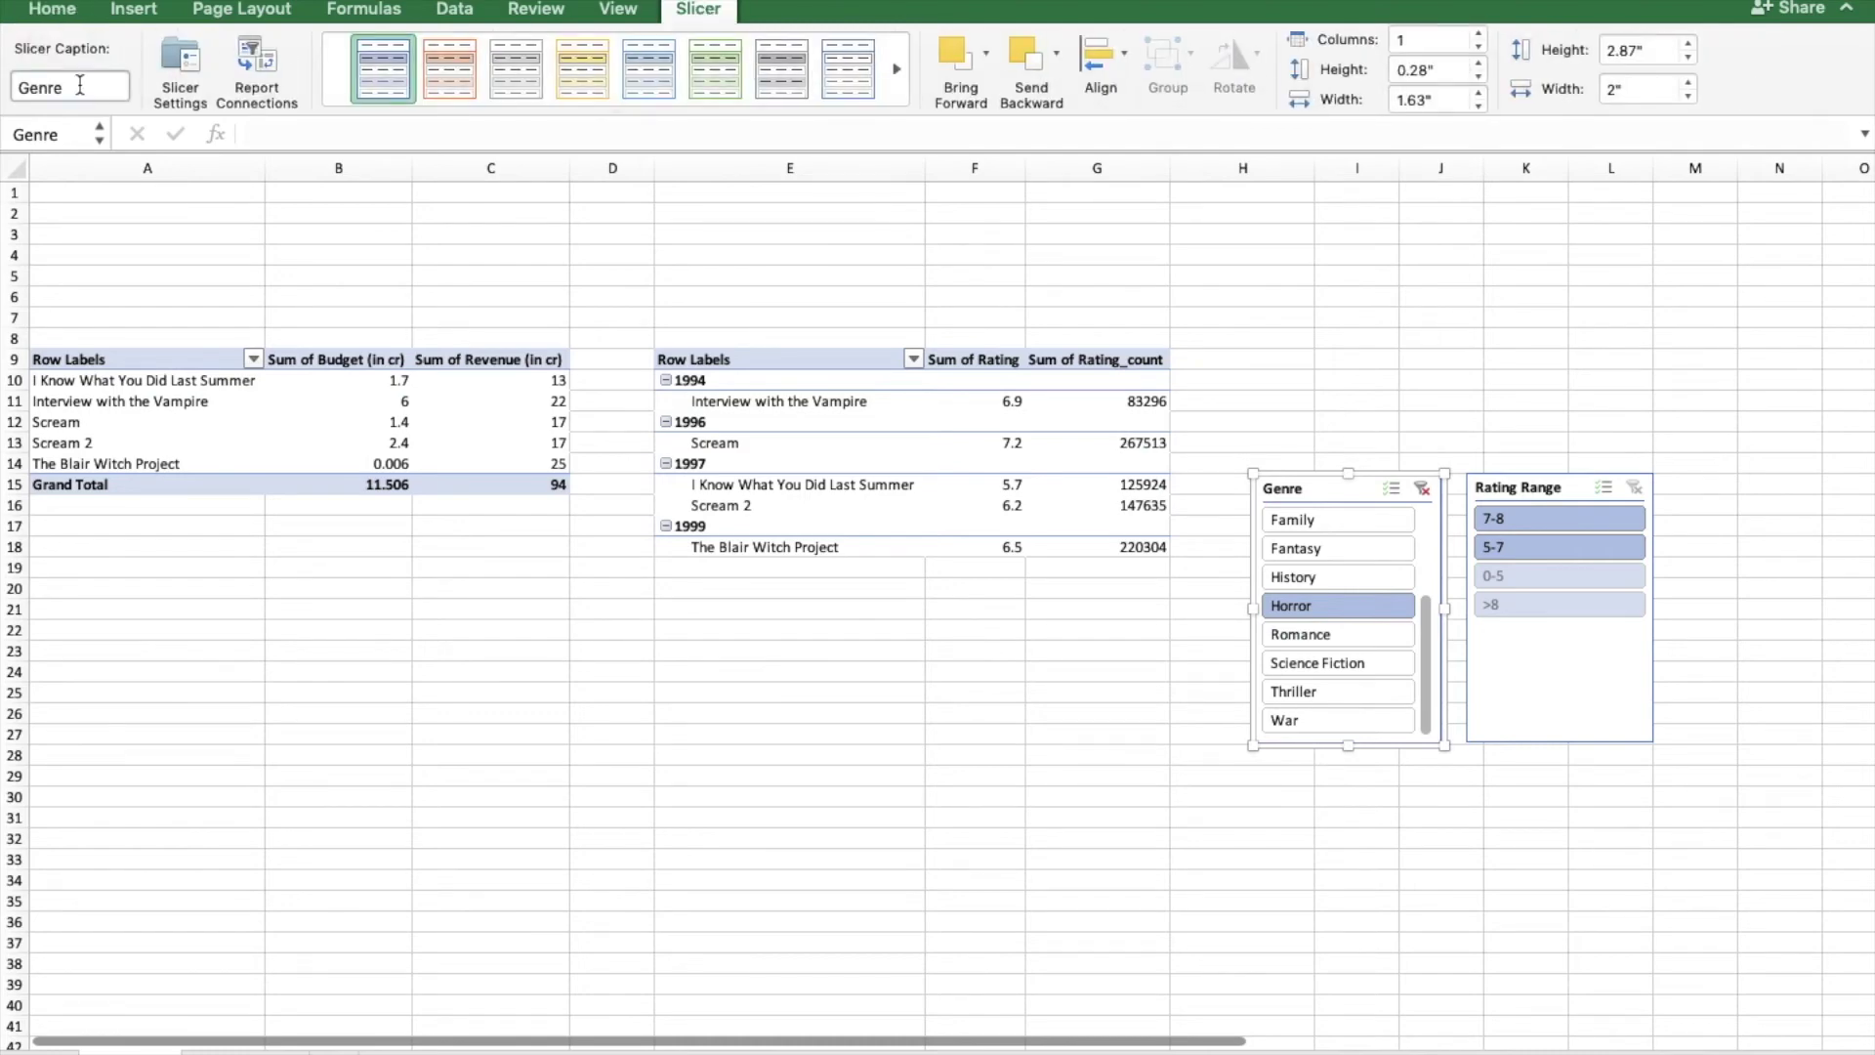
drag(80, 86, 6, 80)
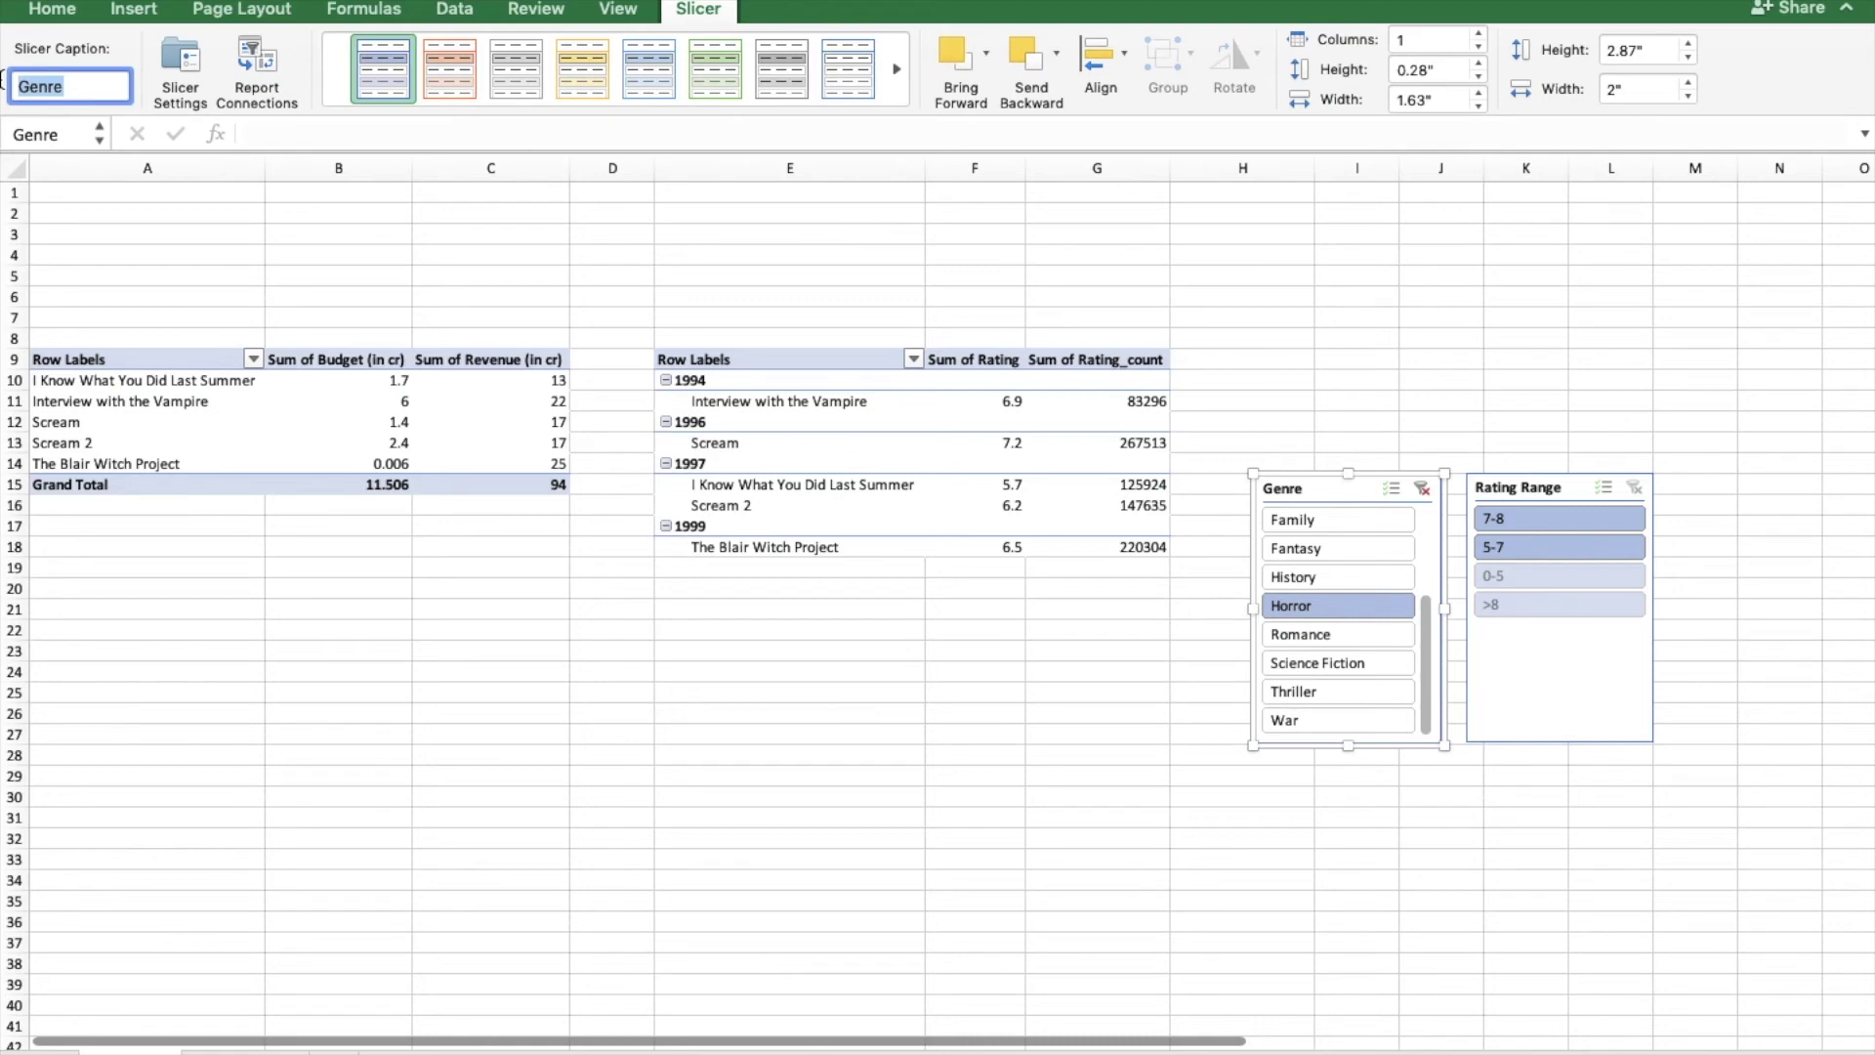
text(Movie)
click(364, 252)
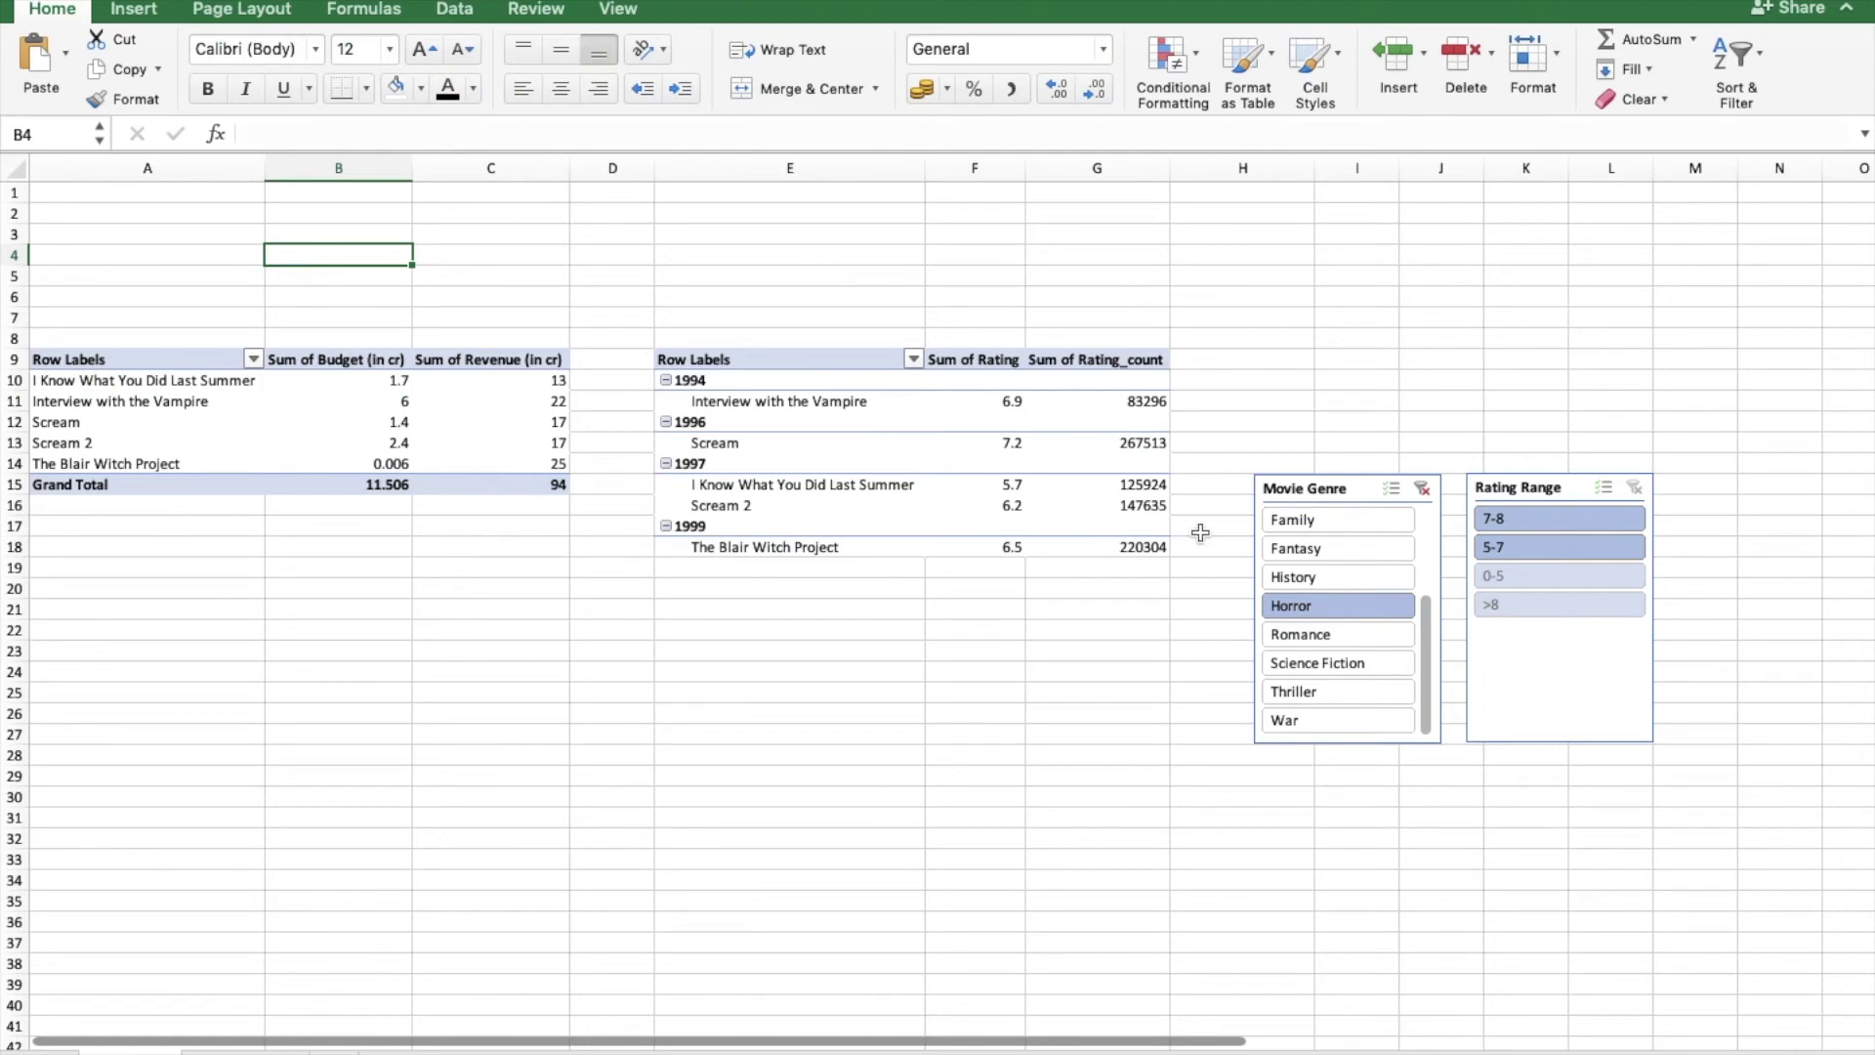
- Look through the Movie Genre slicer's list and review its name, header, sorting and filtering settings without changing them
click(1432, 583)
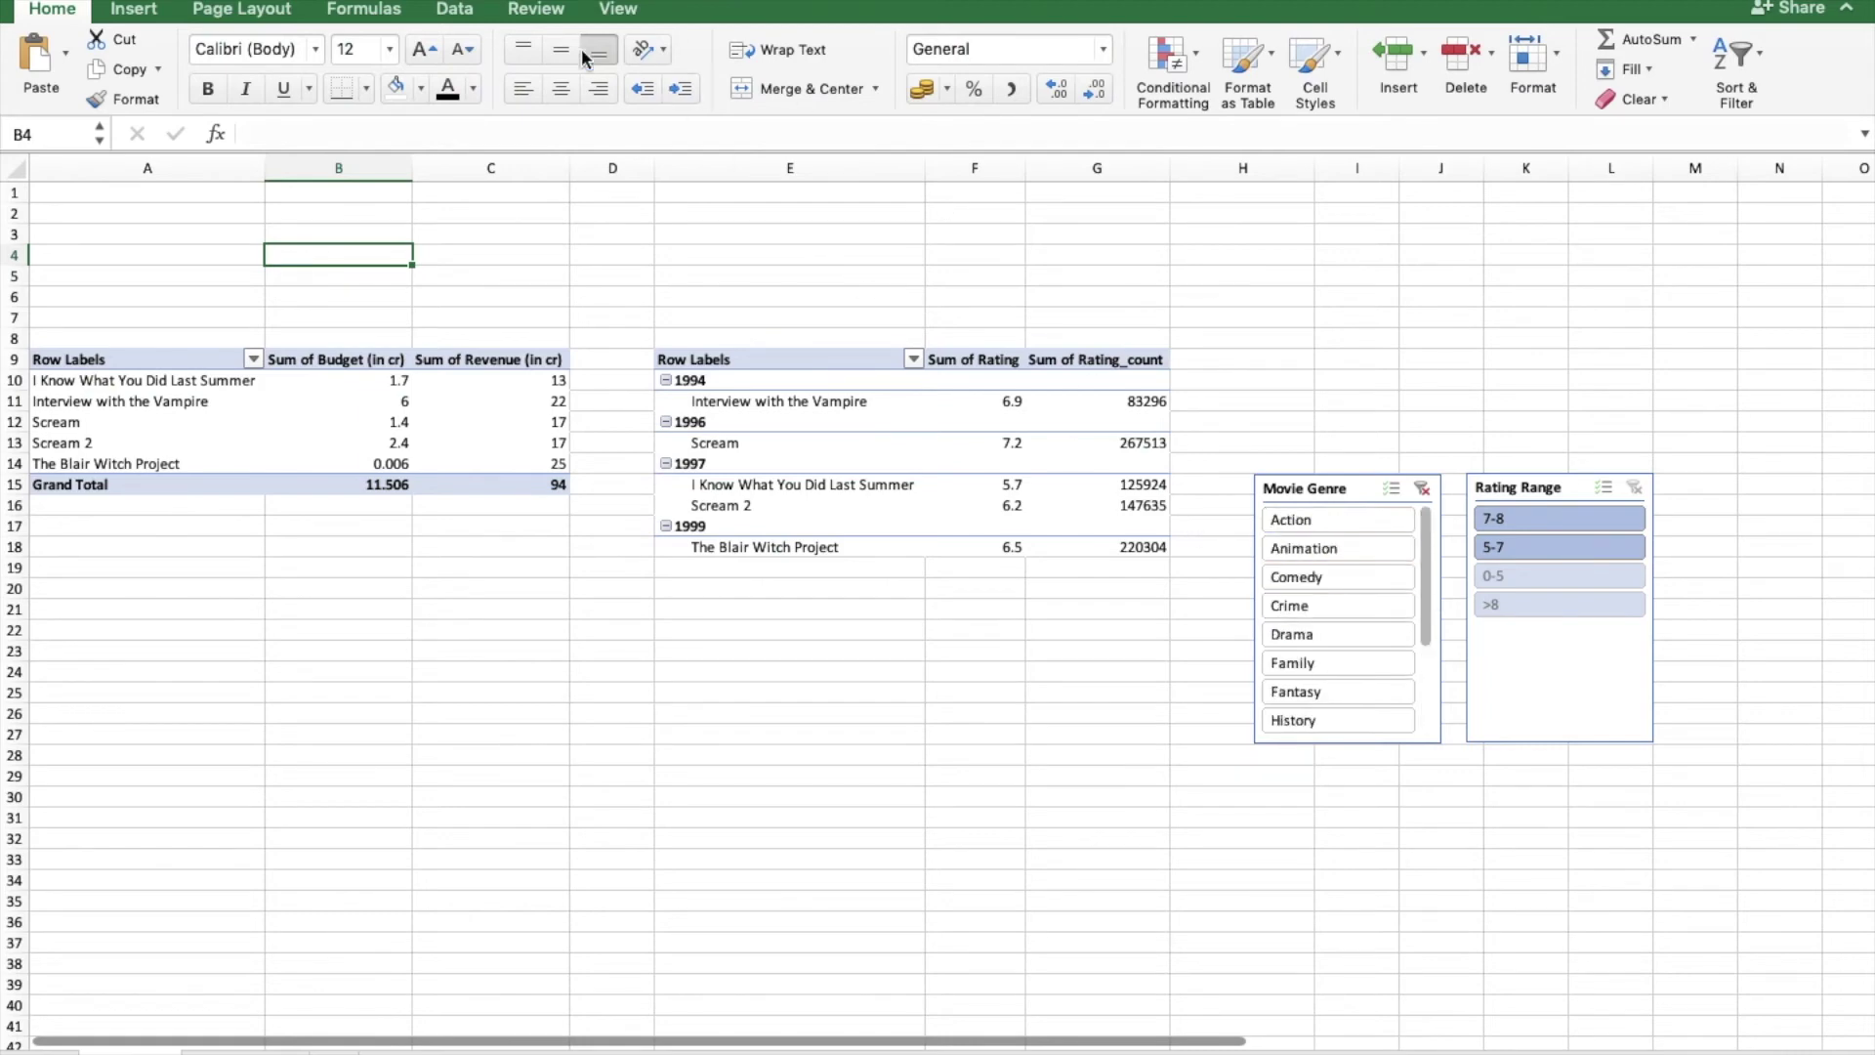
click(1337, 490)
click(699, 10)
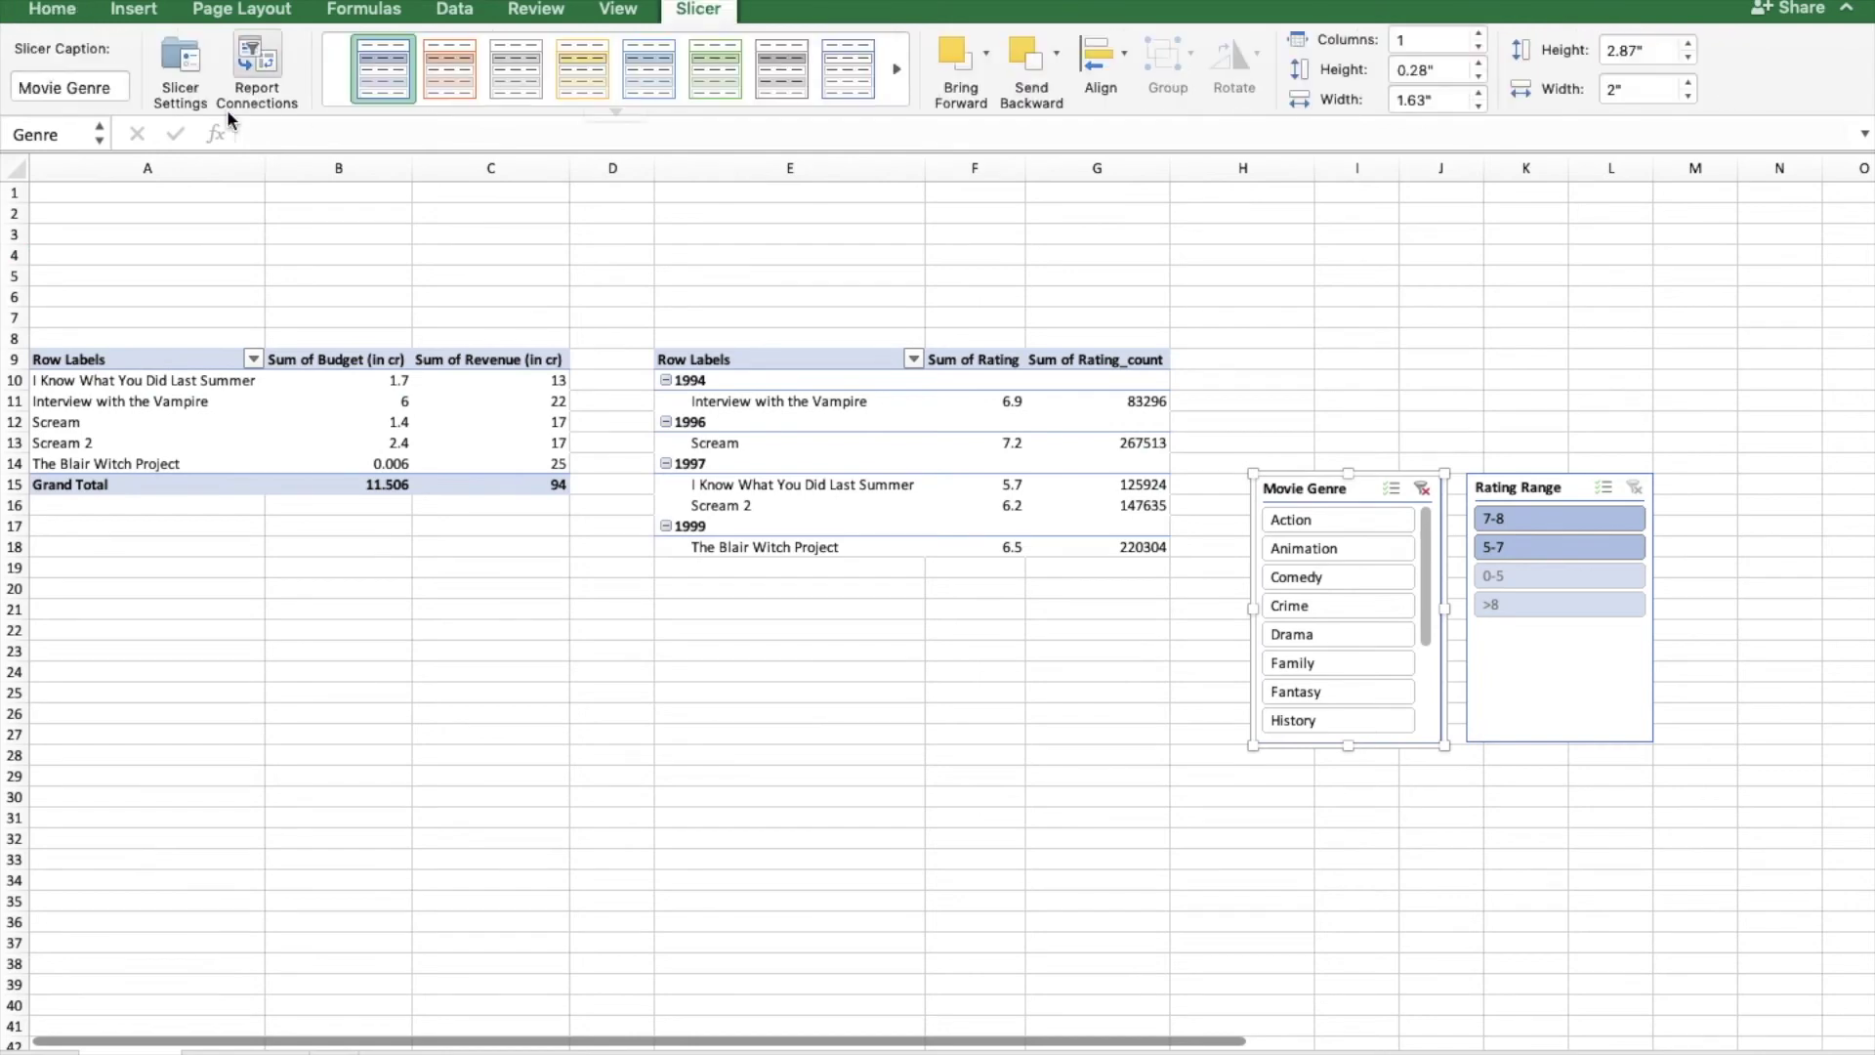
click(180, 61)
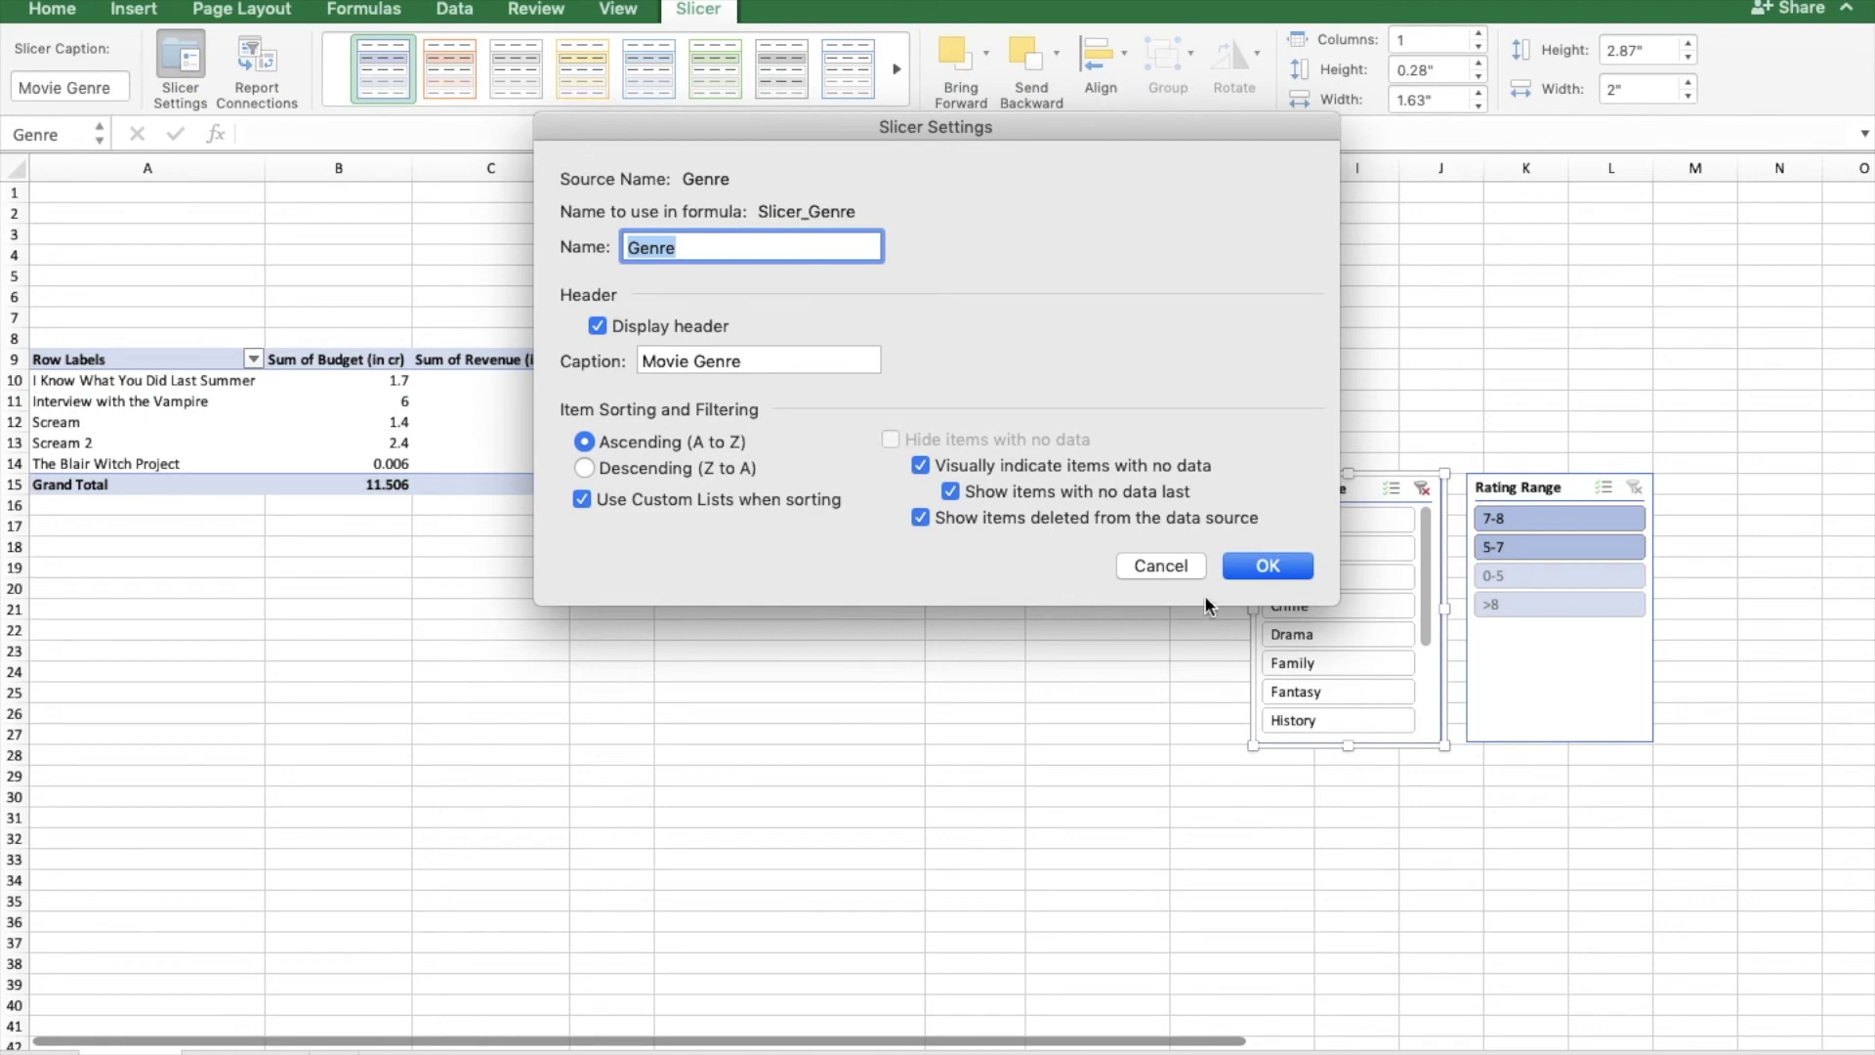
click(1162, 565)
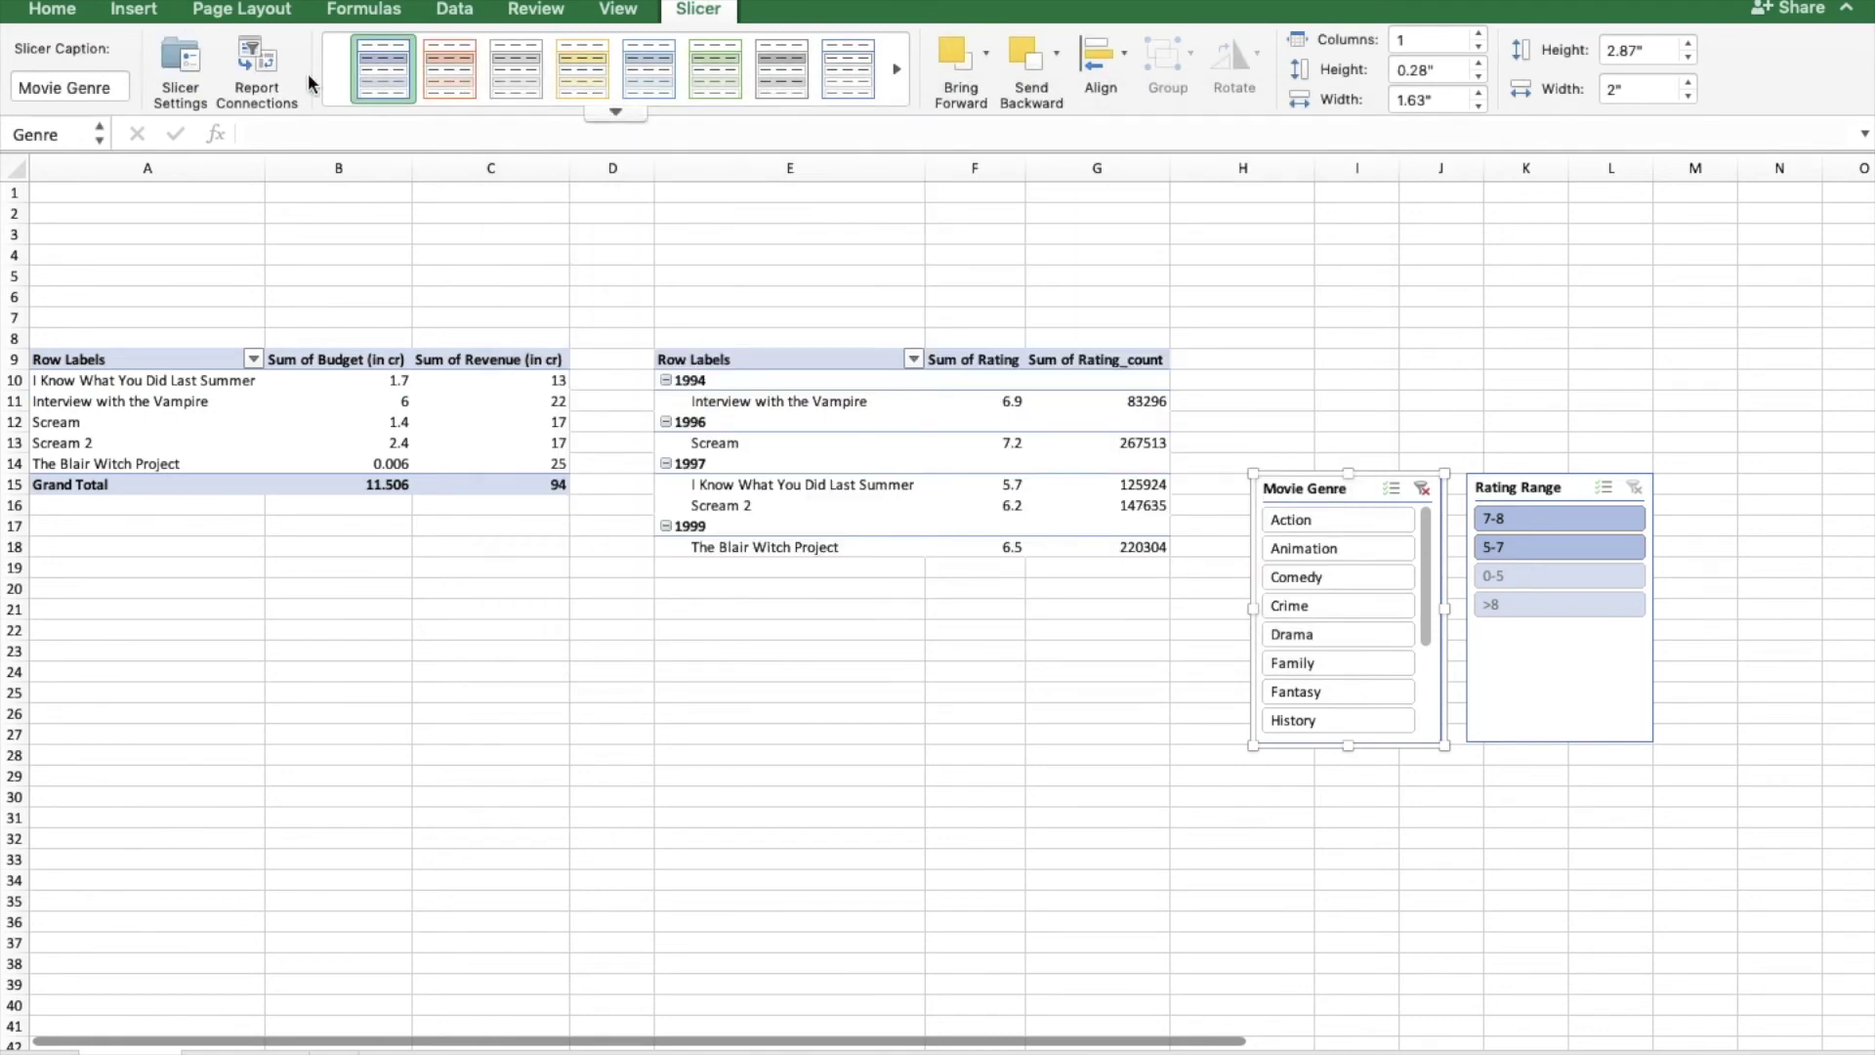
- Try the light orange style on the Movie Genre slicer with its filter cleared, and revert to the Horror filter and light blue style
click(618, 113)
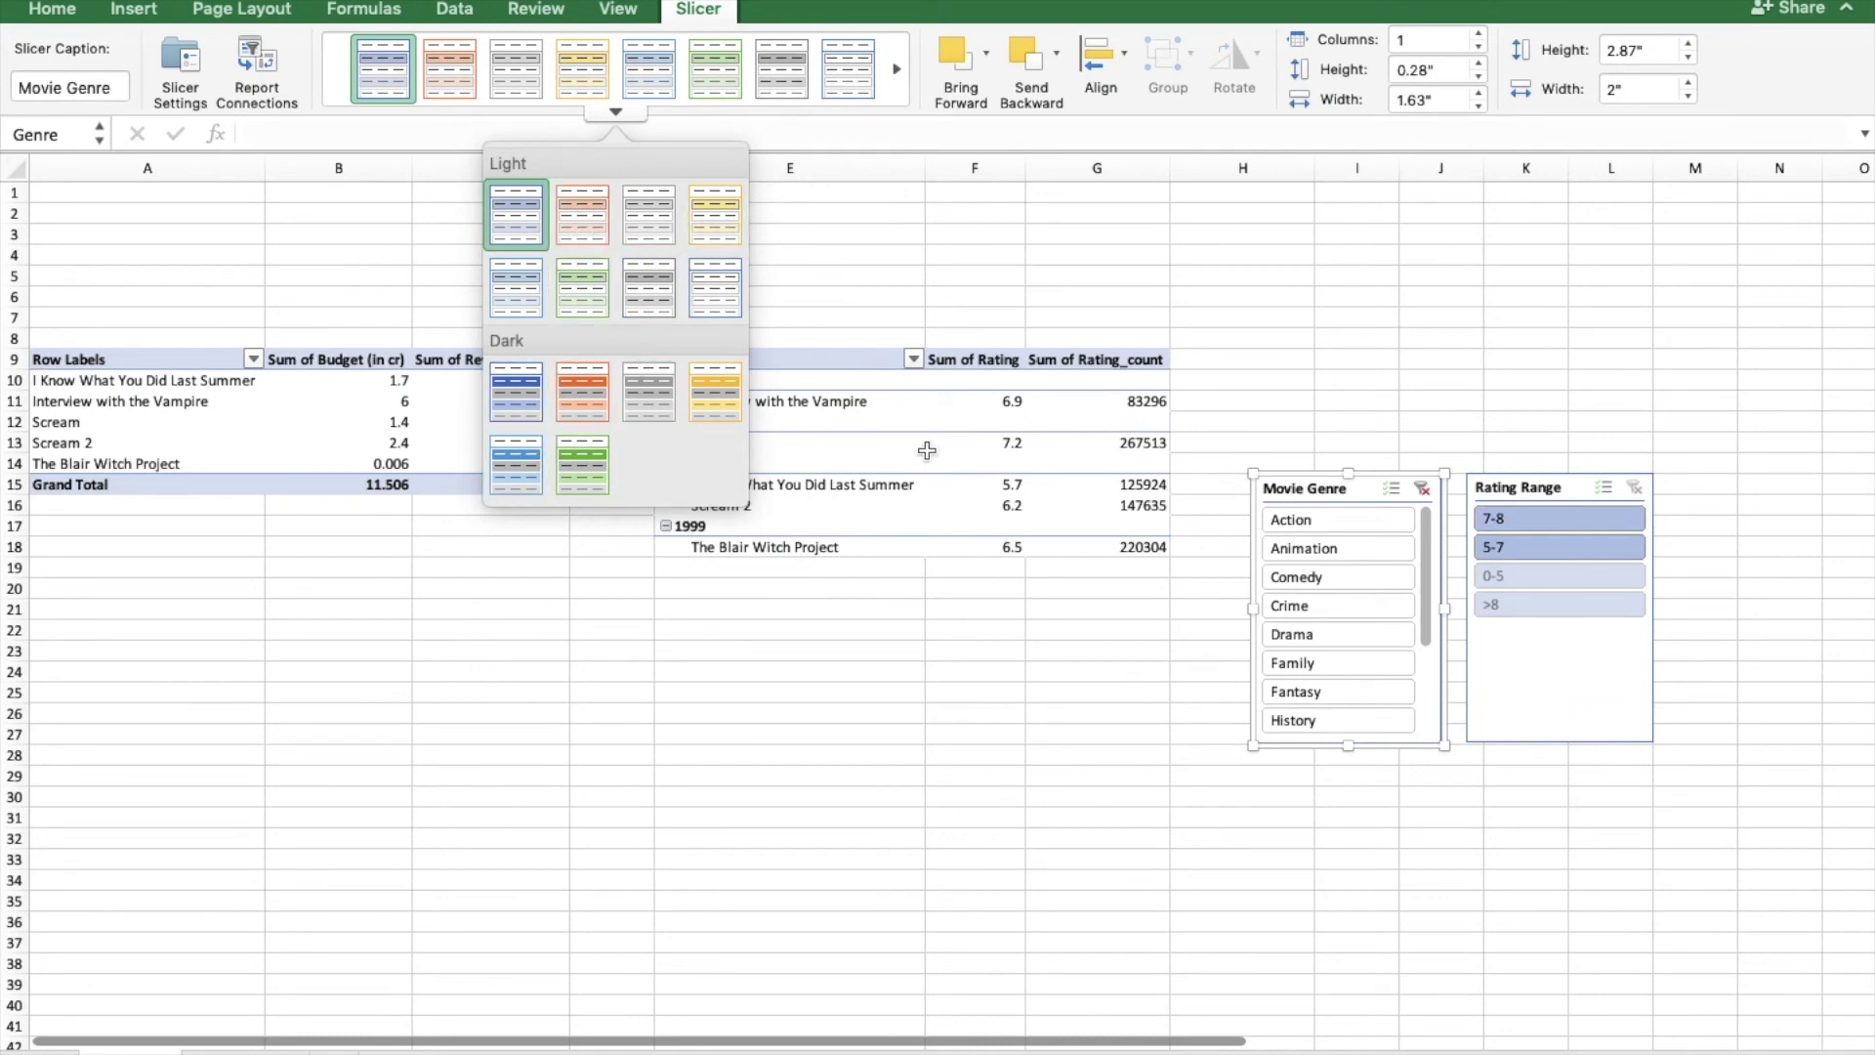
click(582, 209)
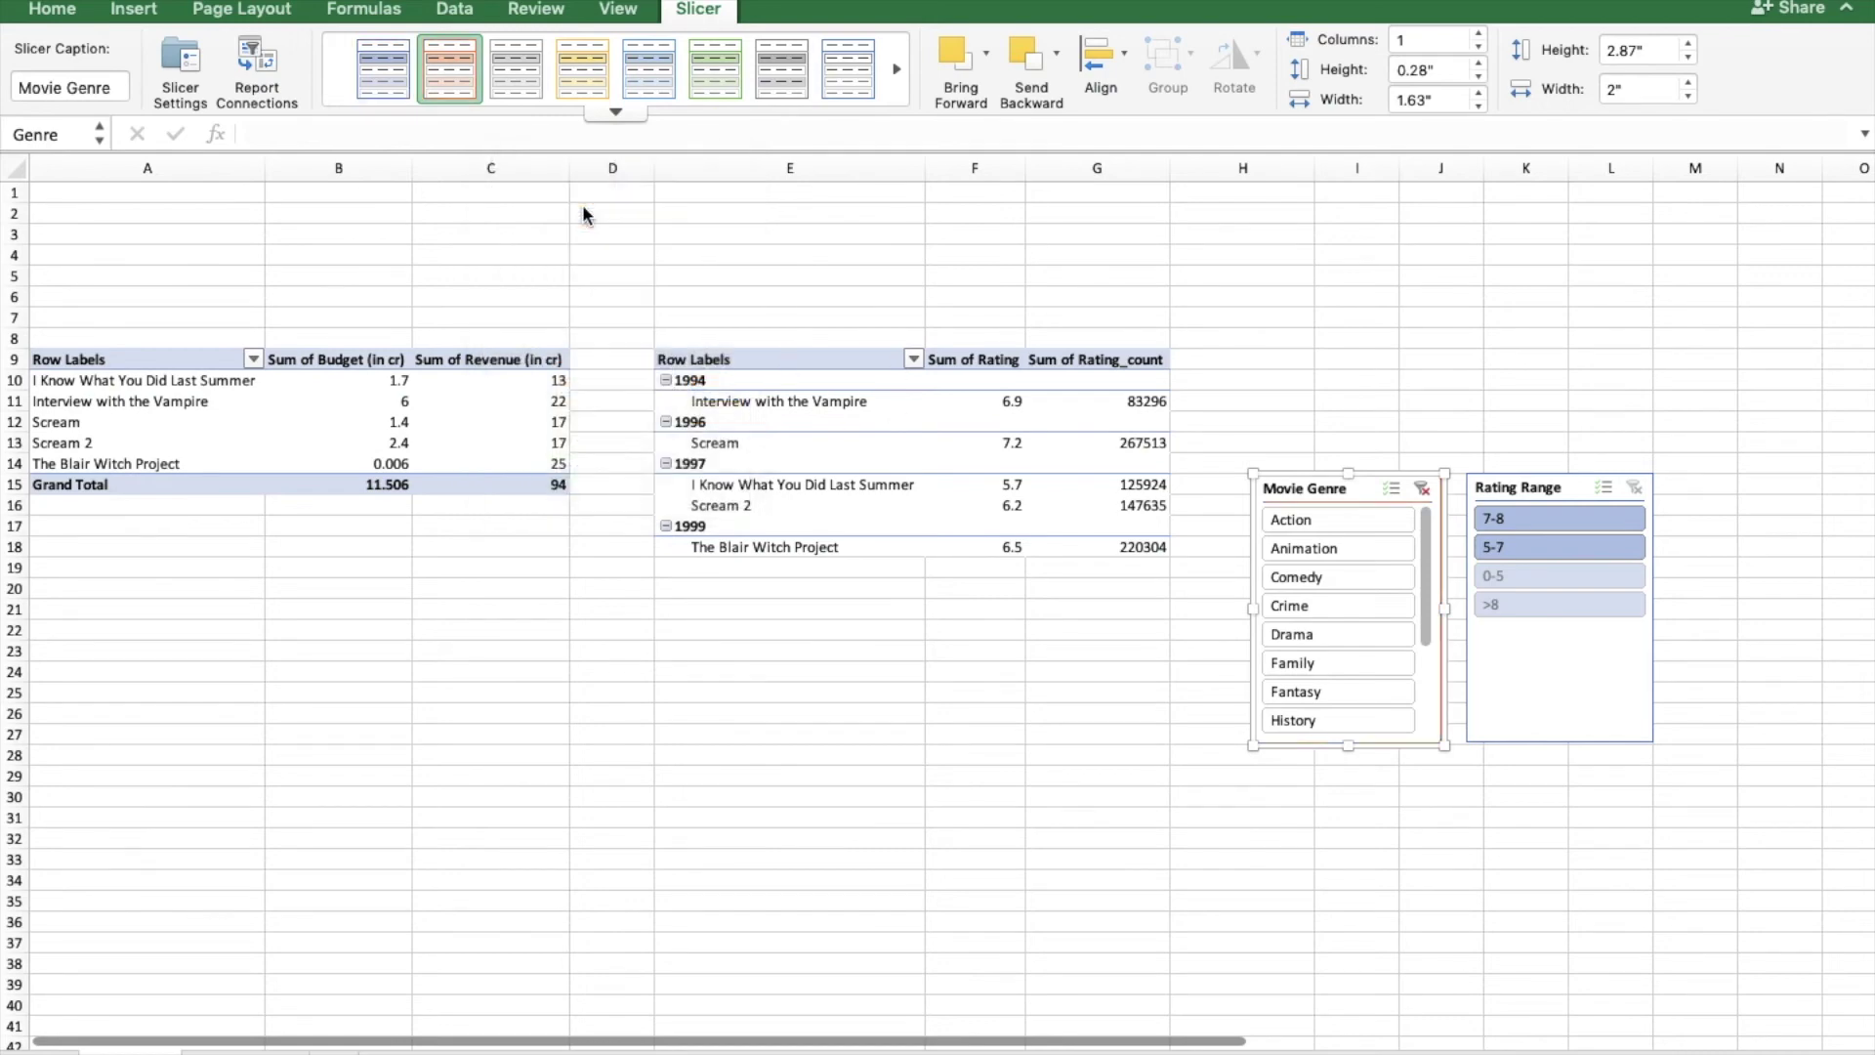
click(1424, 487)
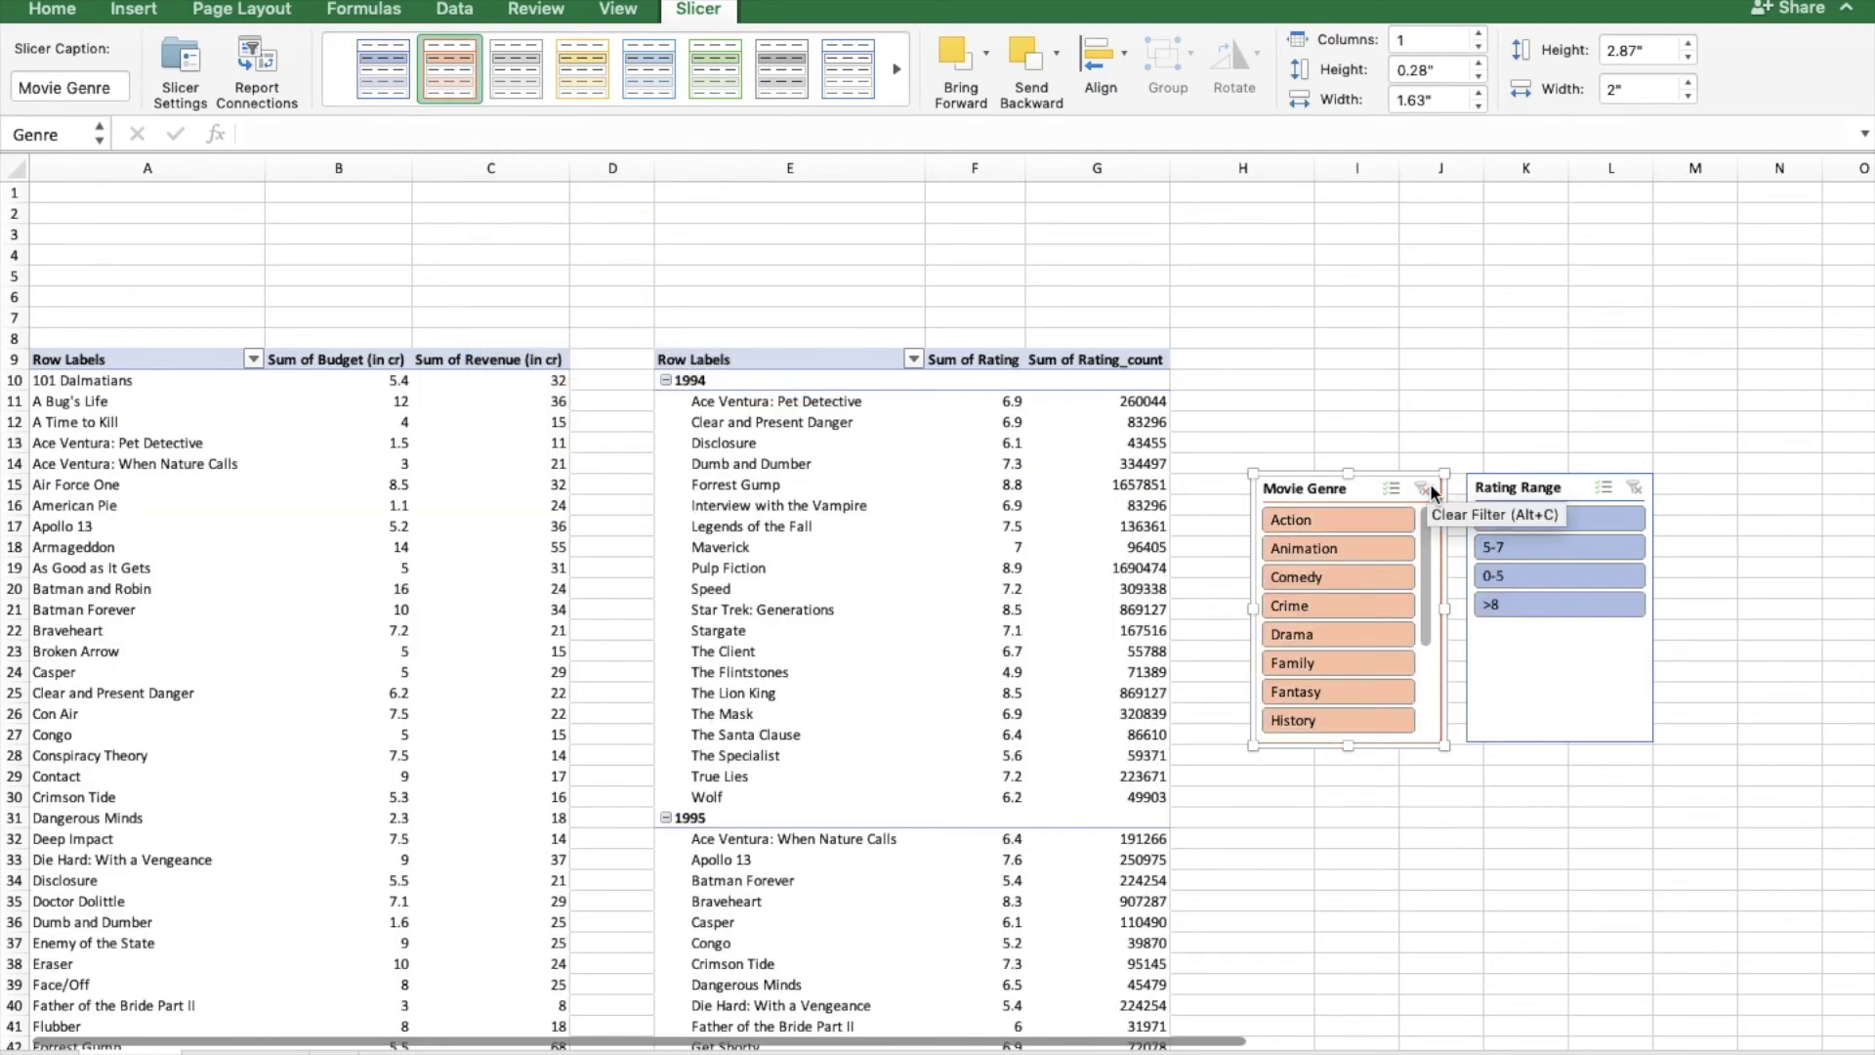
key(super+z)
click(398, 62)
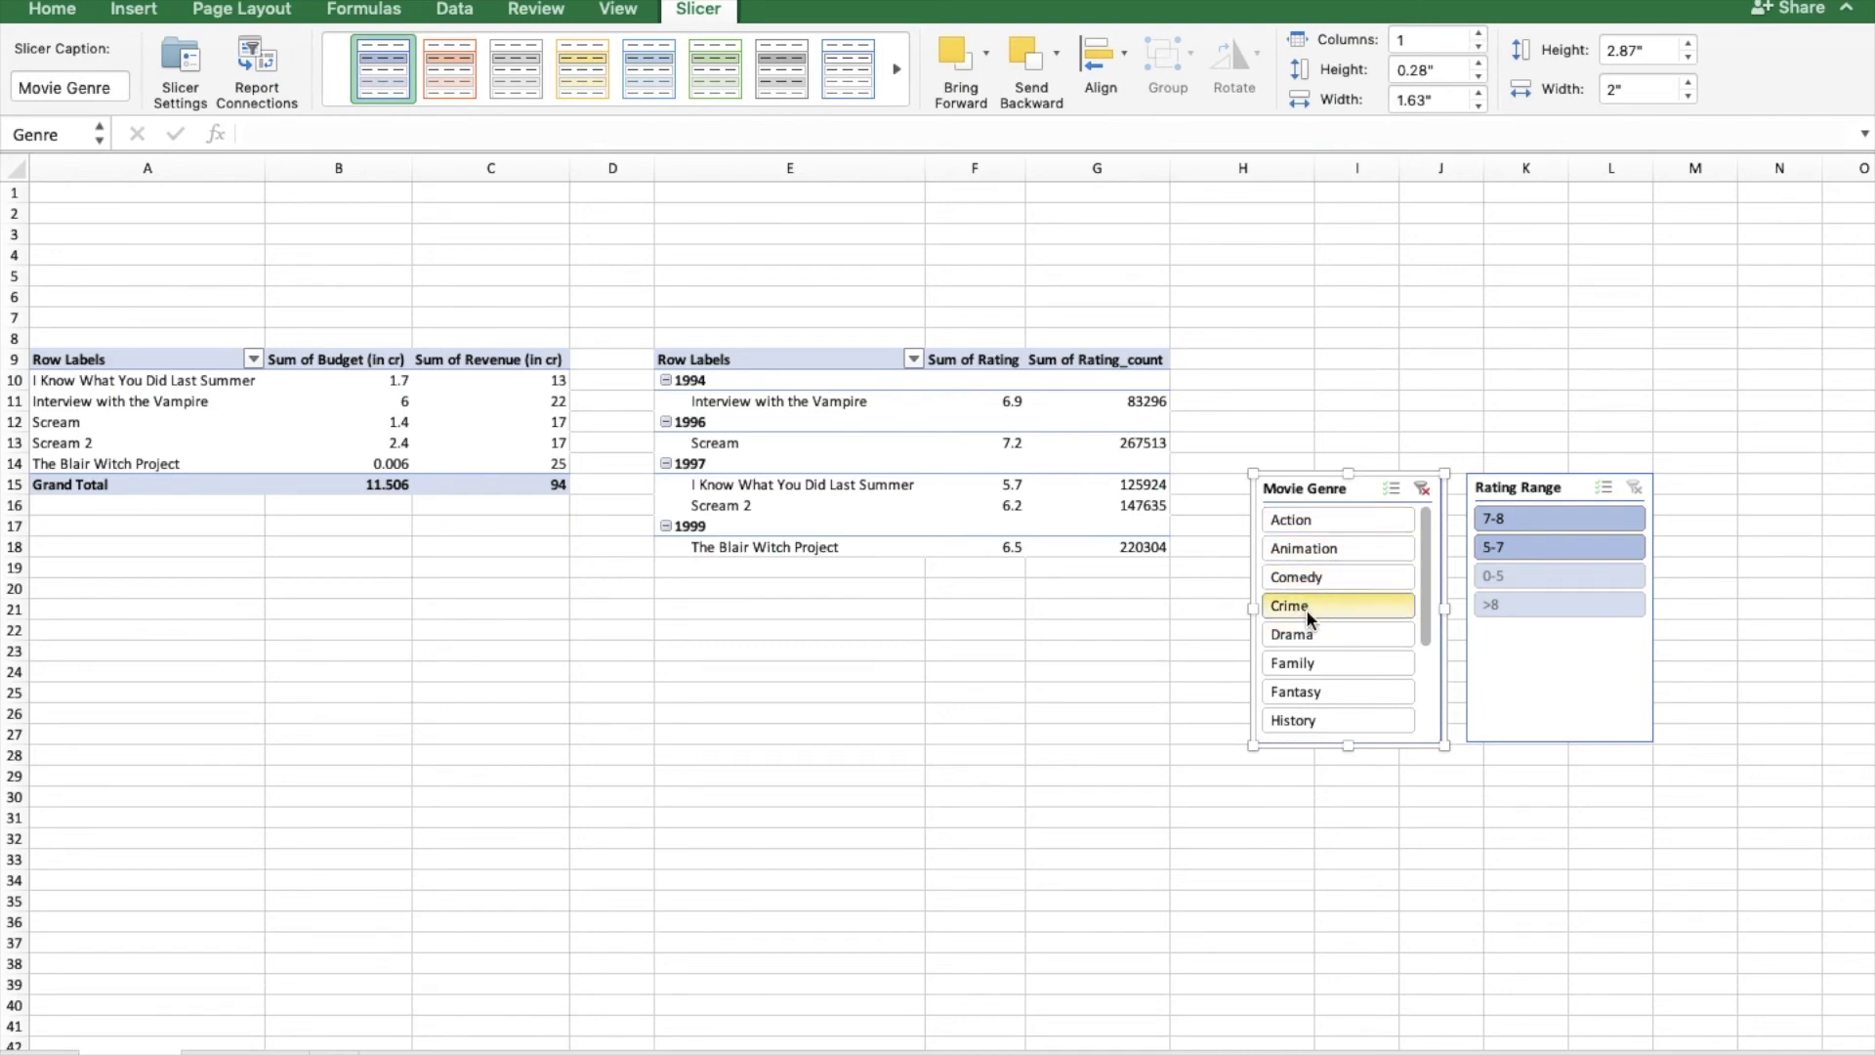
- Set the Movie Genre slicer to show its buttons in 5 columns
click(1411, 44)
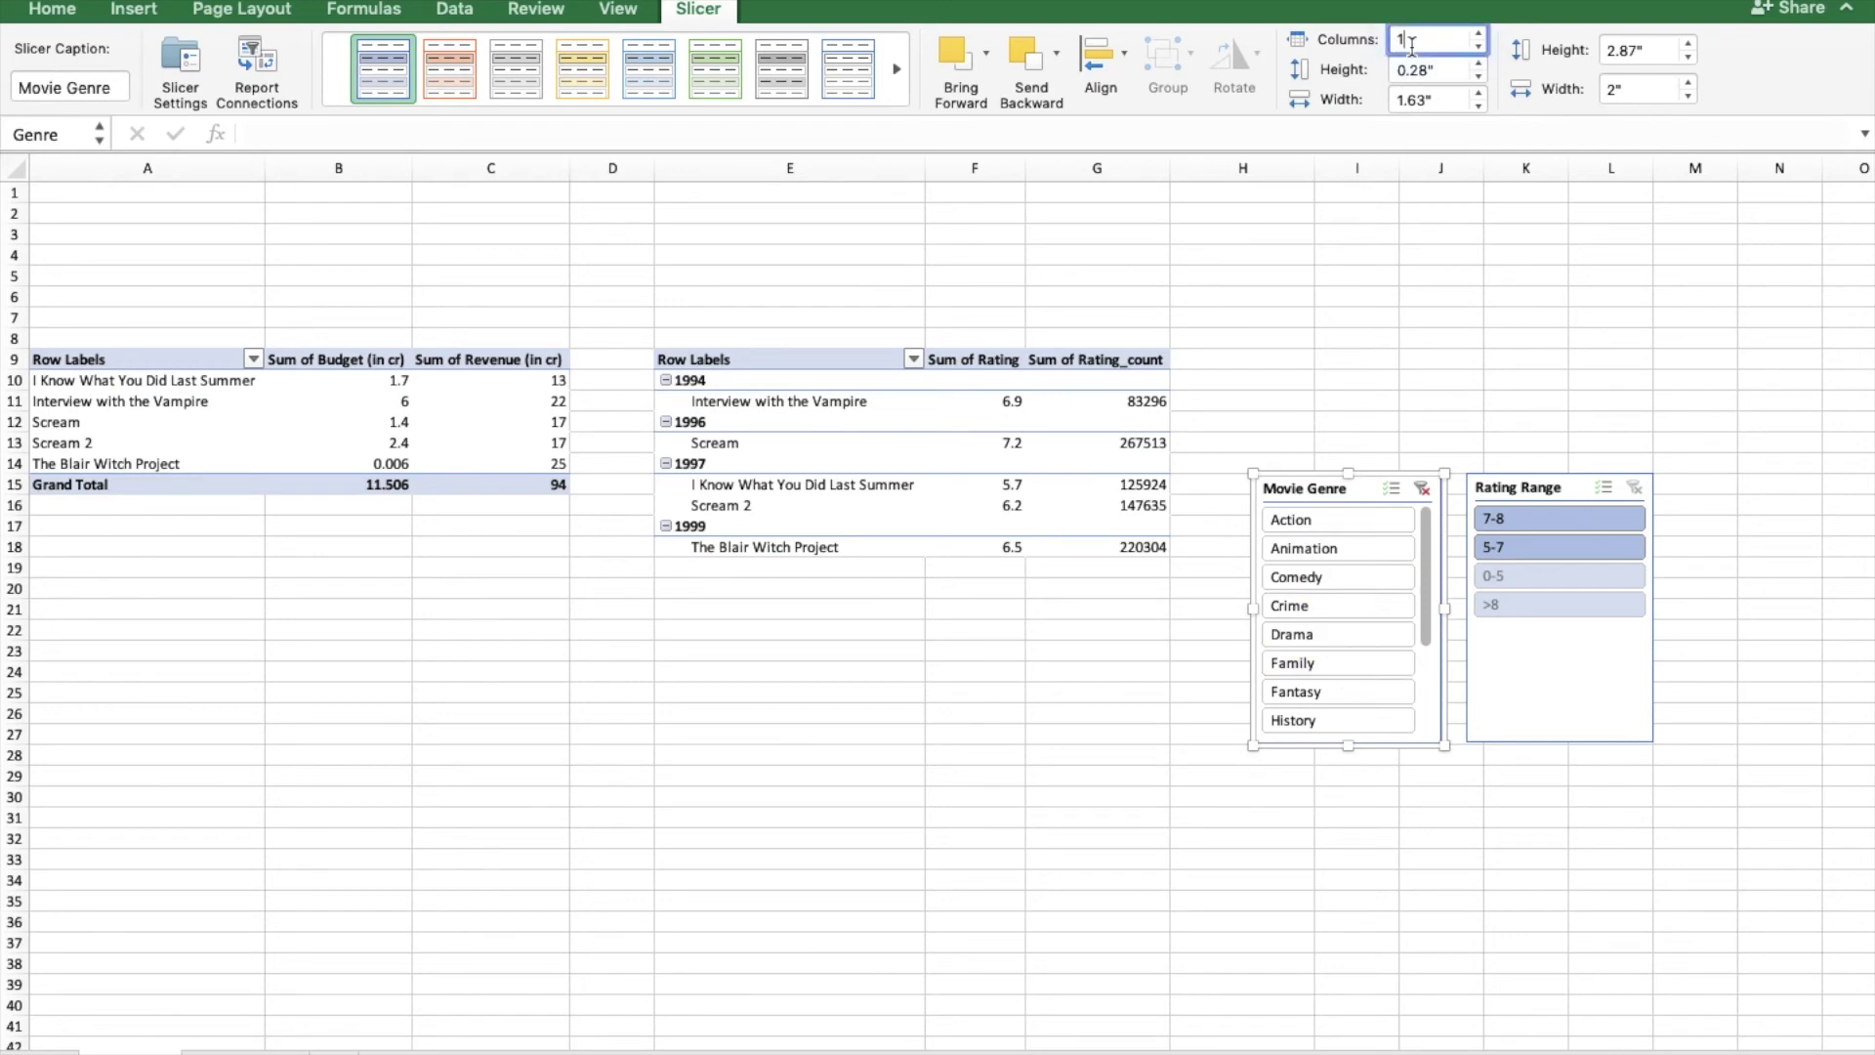
text(5)
key(Return)
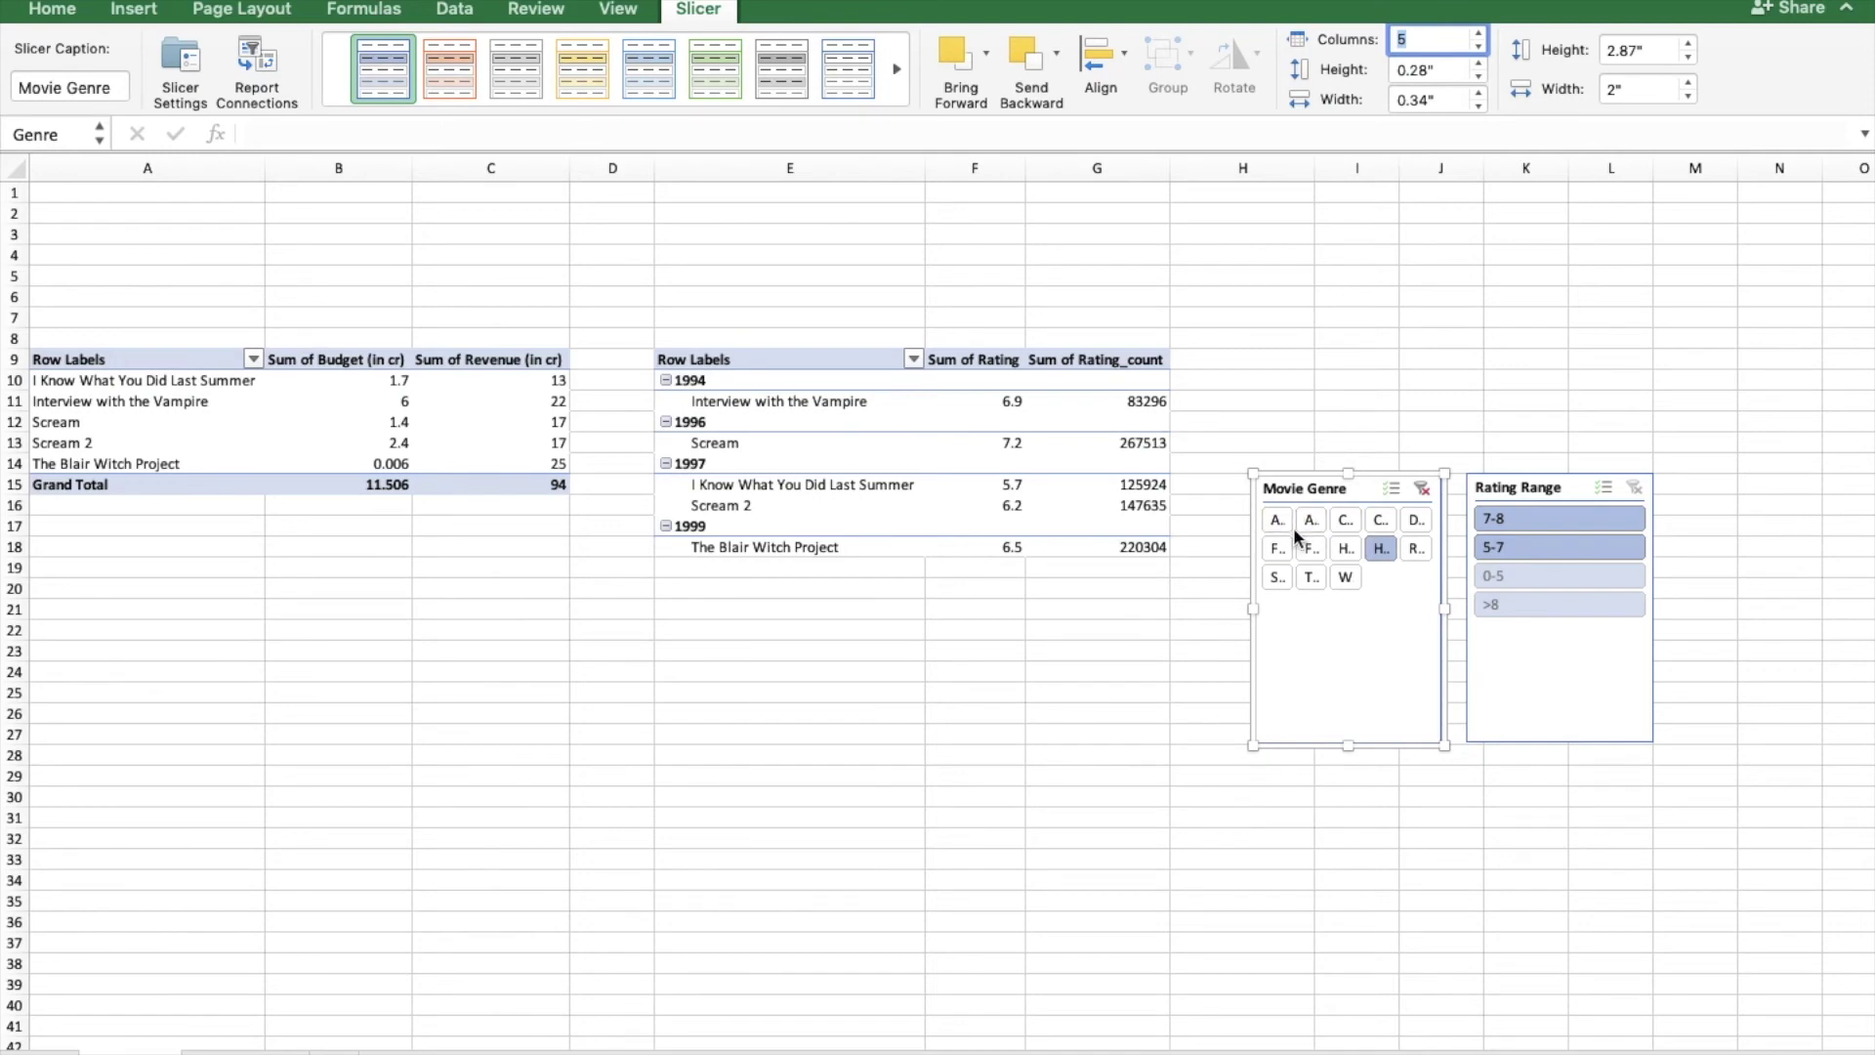
- Place the Movie Genre slicer above the pivot tables at about 6.89 inches wide by 1.57 inches high, and clear its filter
drag(1367, 488, 243, 213)
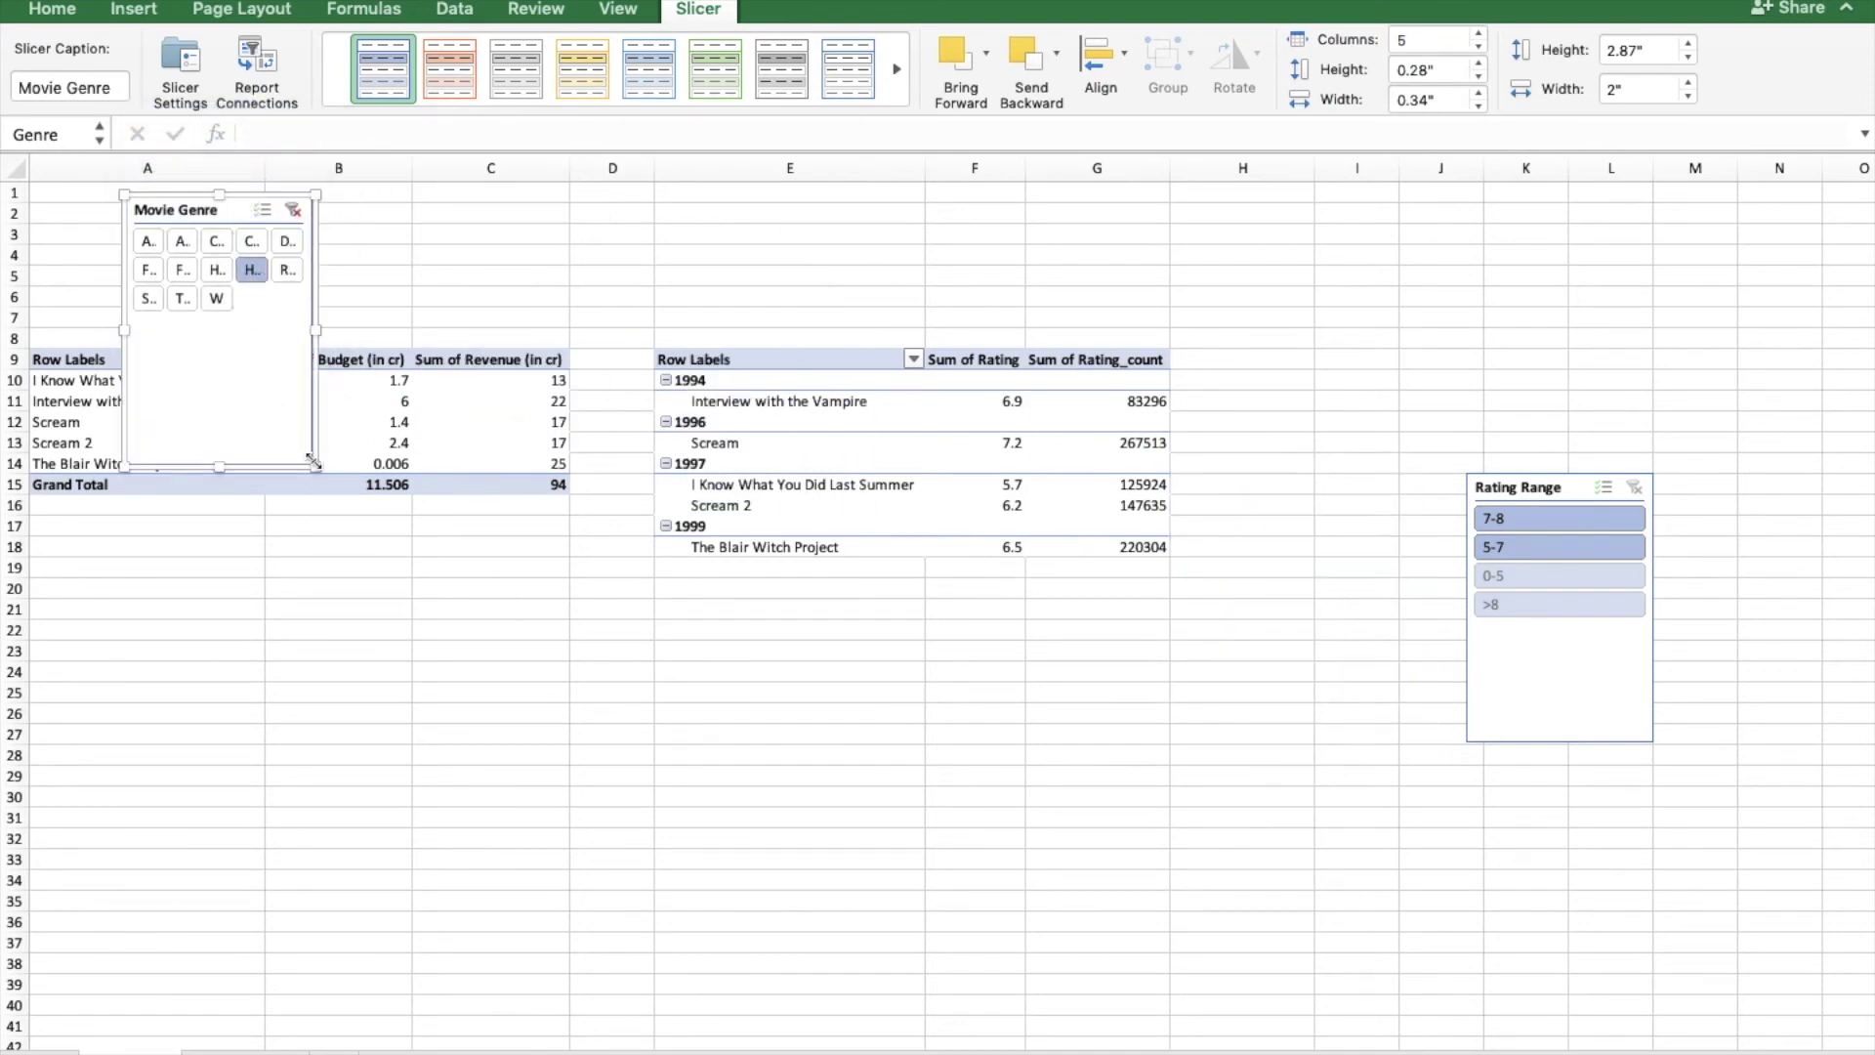
drag(316, 466, 774, 251)
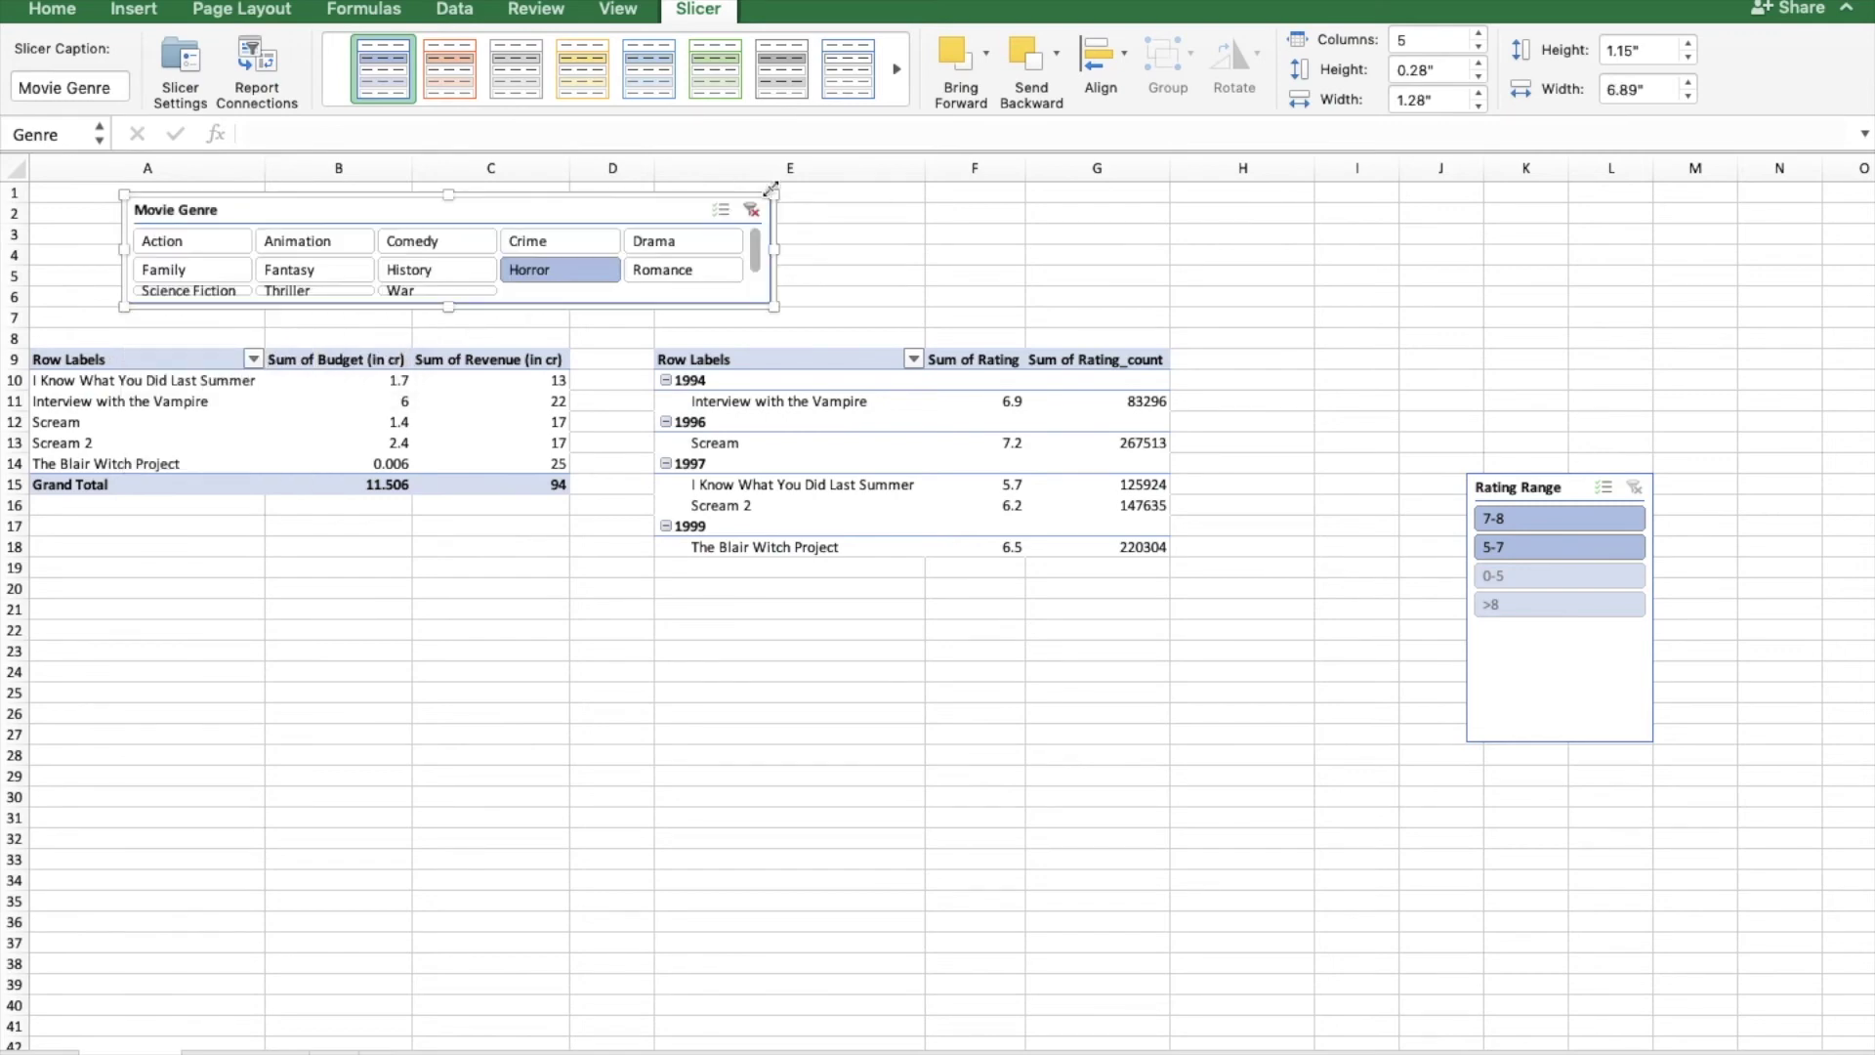
drag(450, 313, 451, 350)
drag(385, 209, 293, 190)
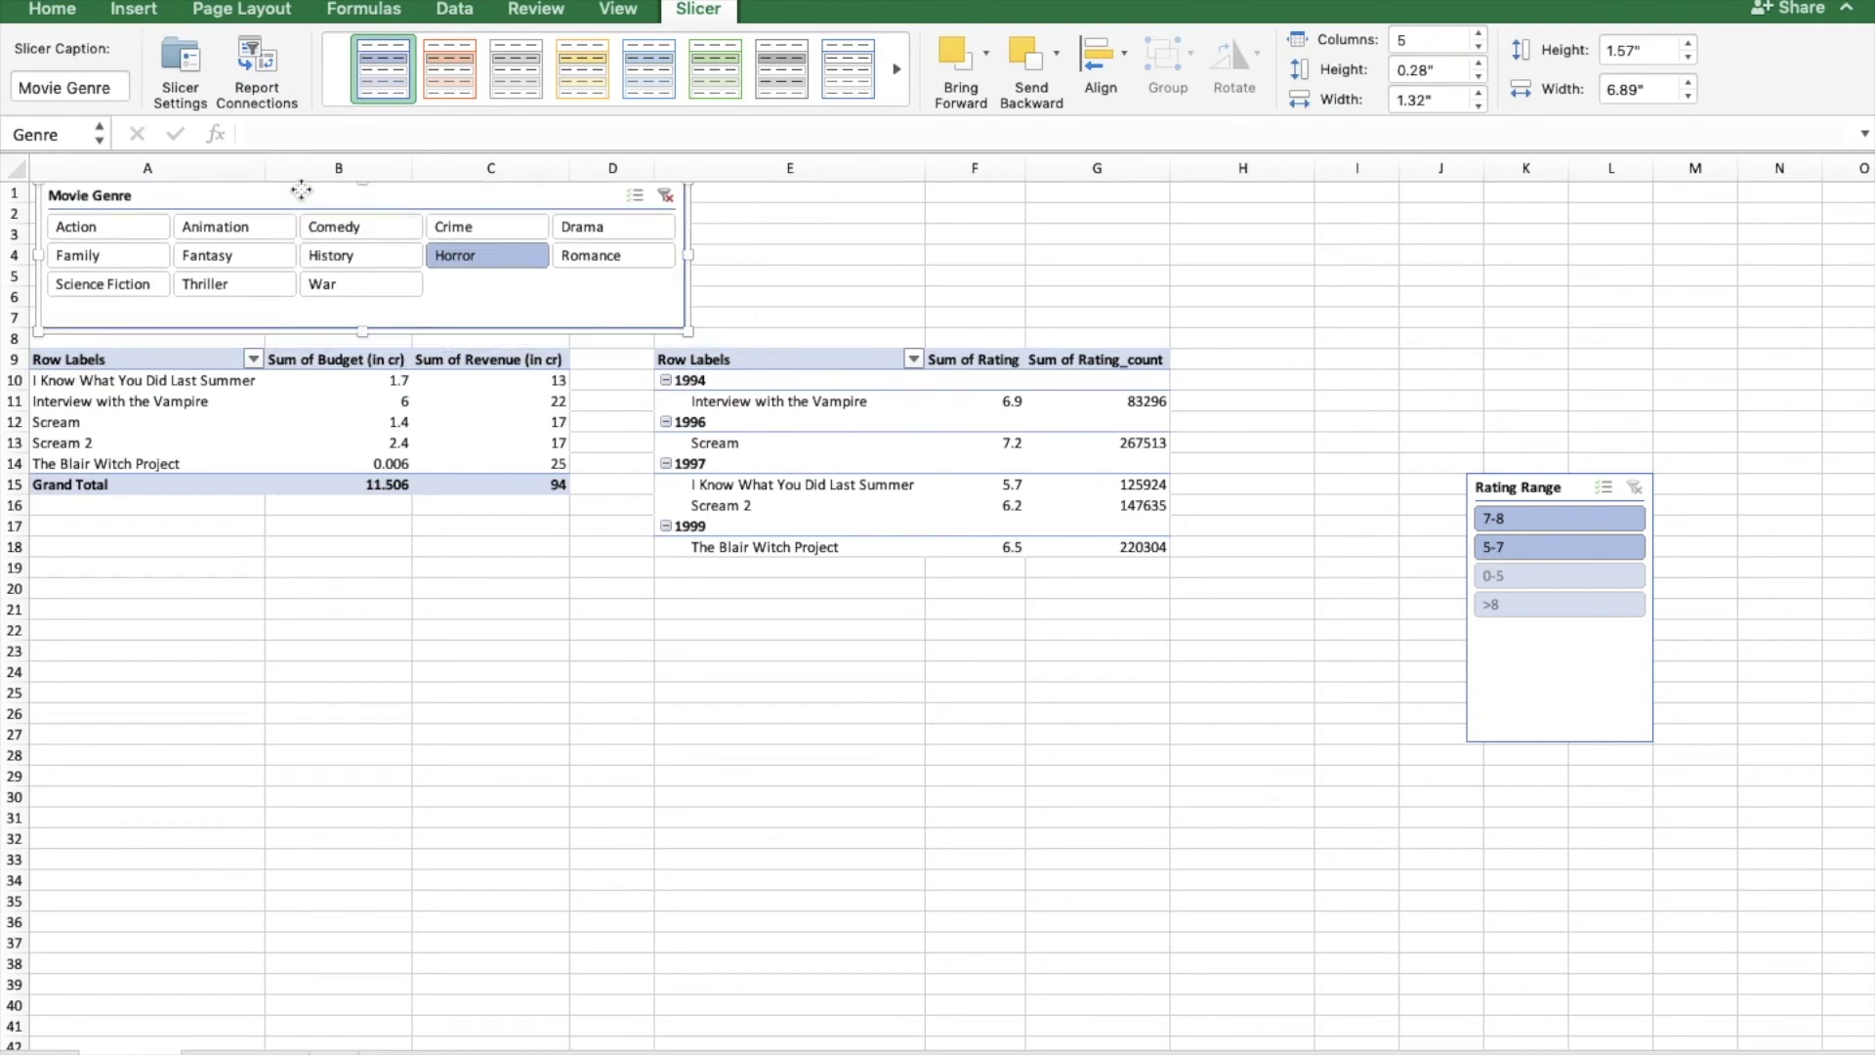
click(665, 196)
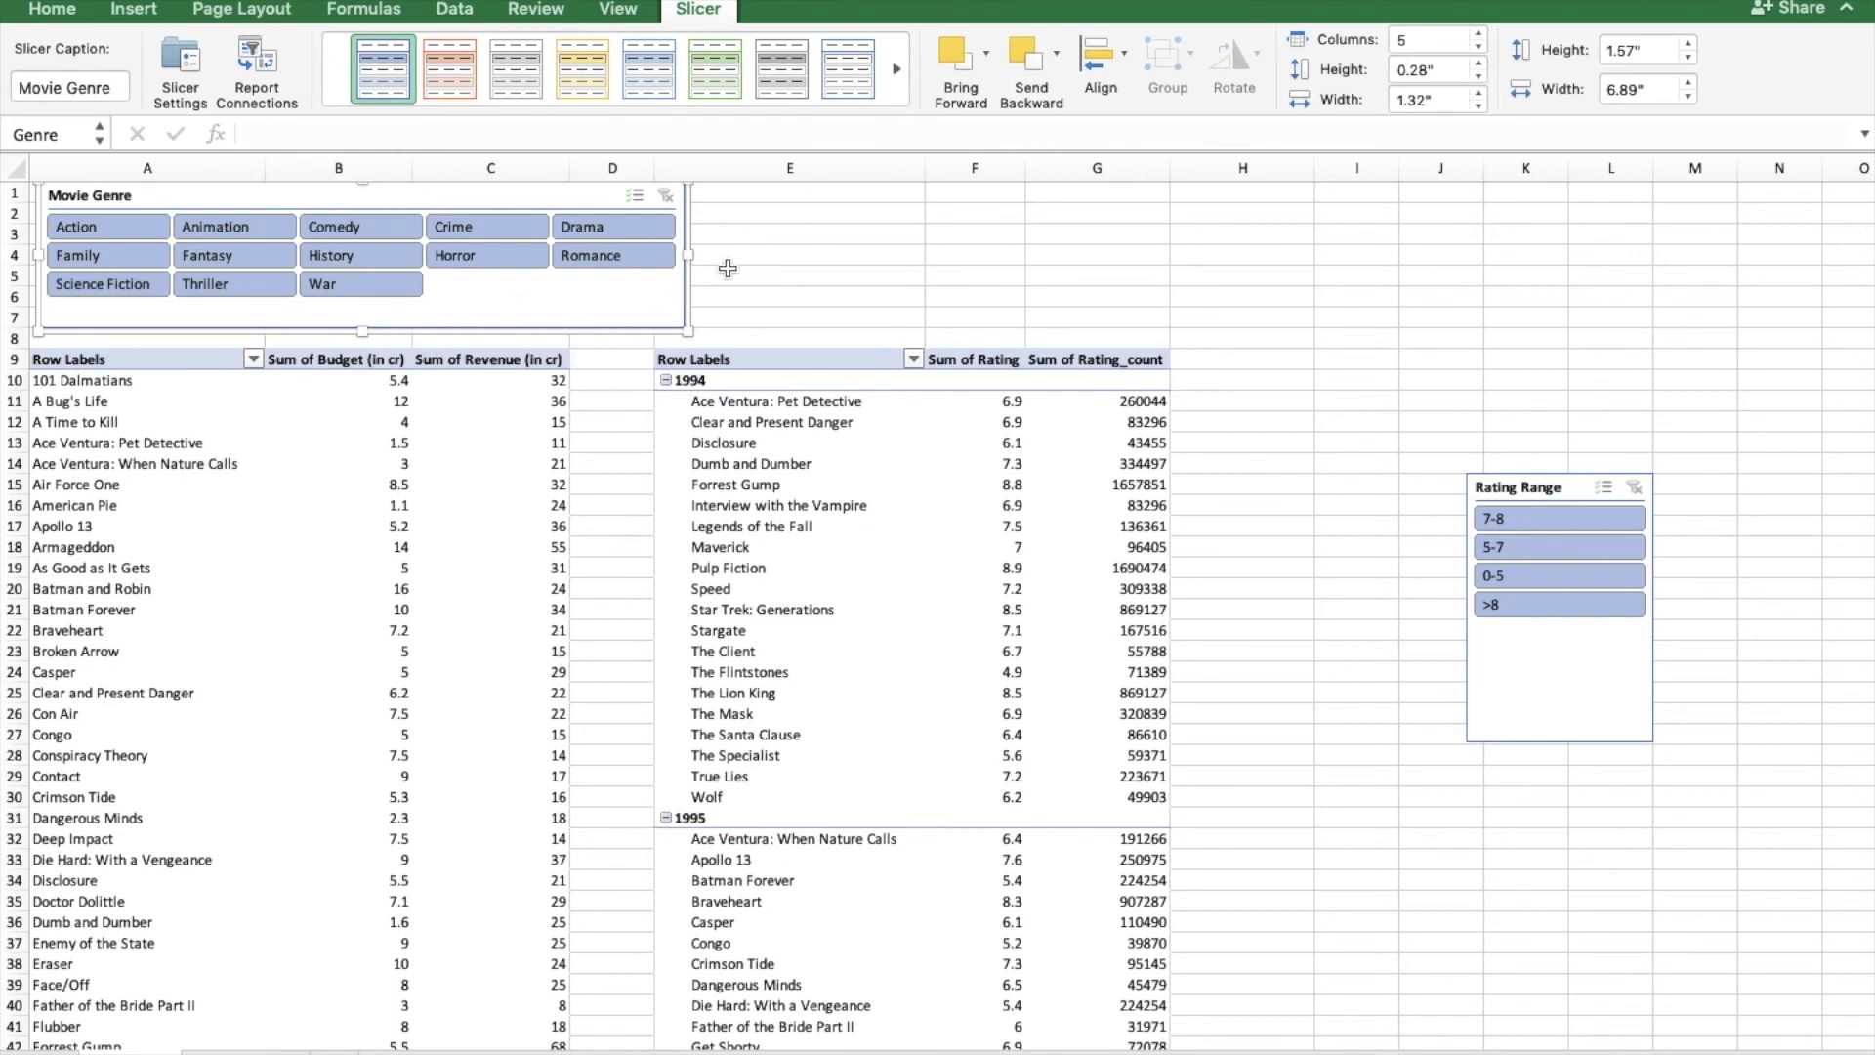
- Rearrange the Movie Genre slicer into 7 columns and resize it to about 8.1 inches wide by 1.06 inches high
drag(689, 256, 800, 256)
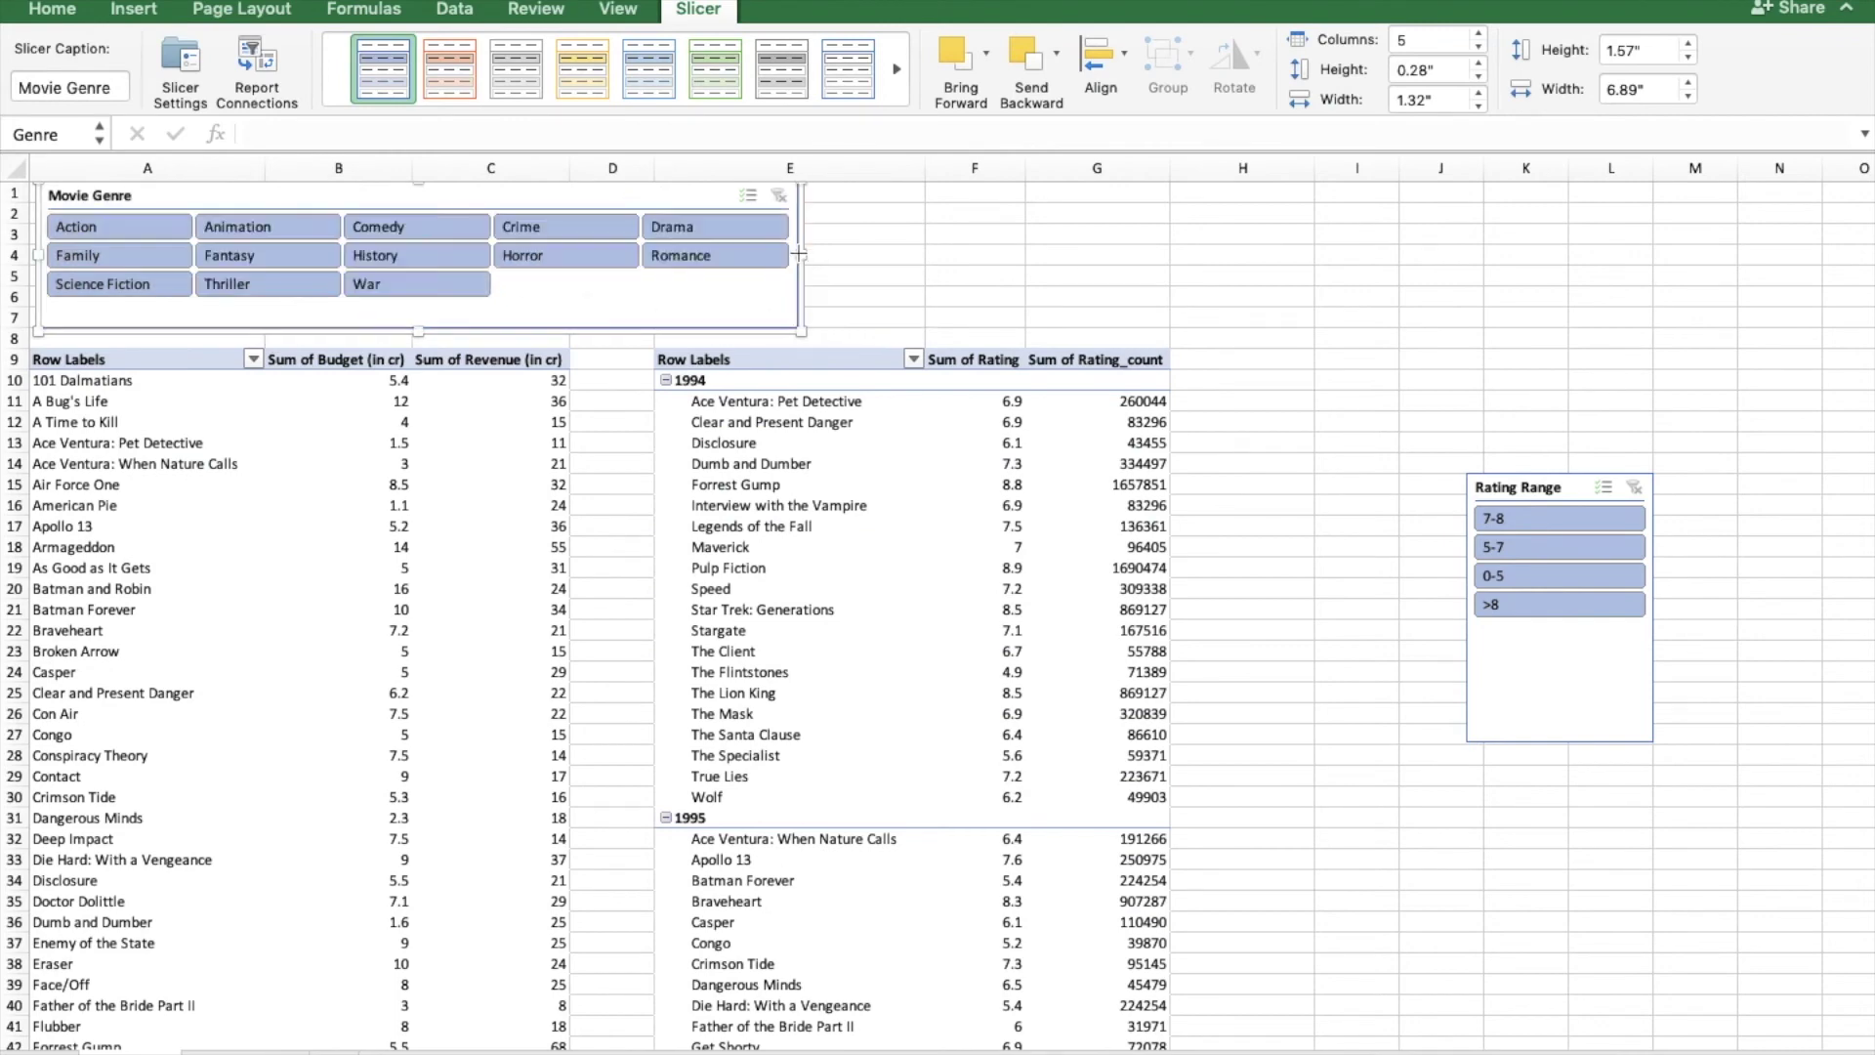
click(1480, 35)
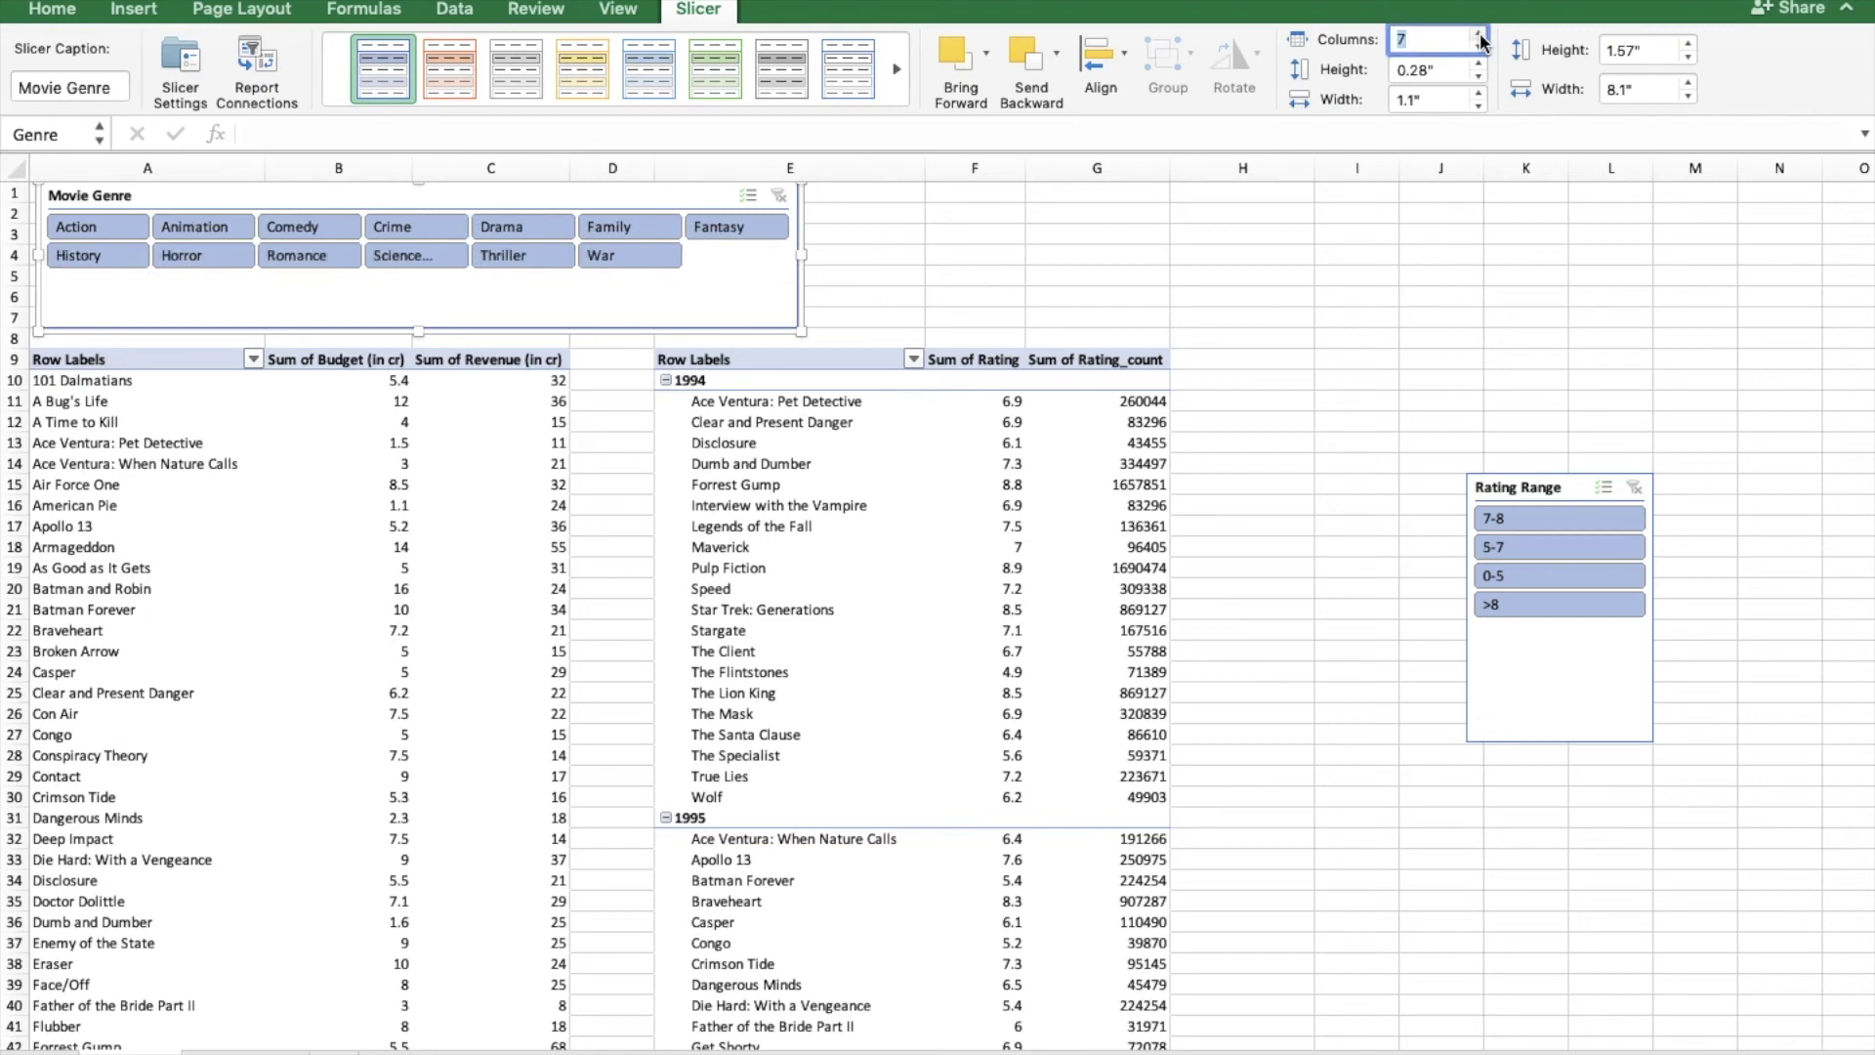
drag(421, 332, 424, 282)
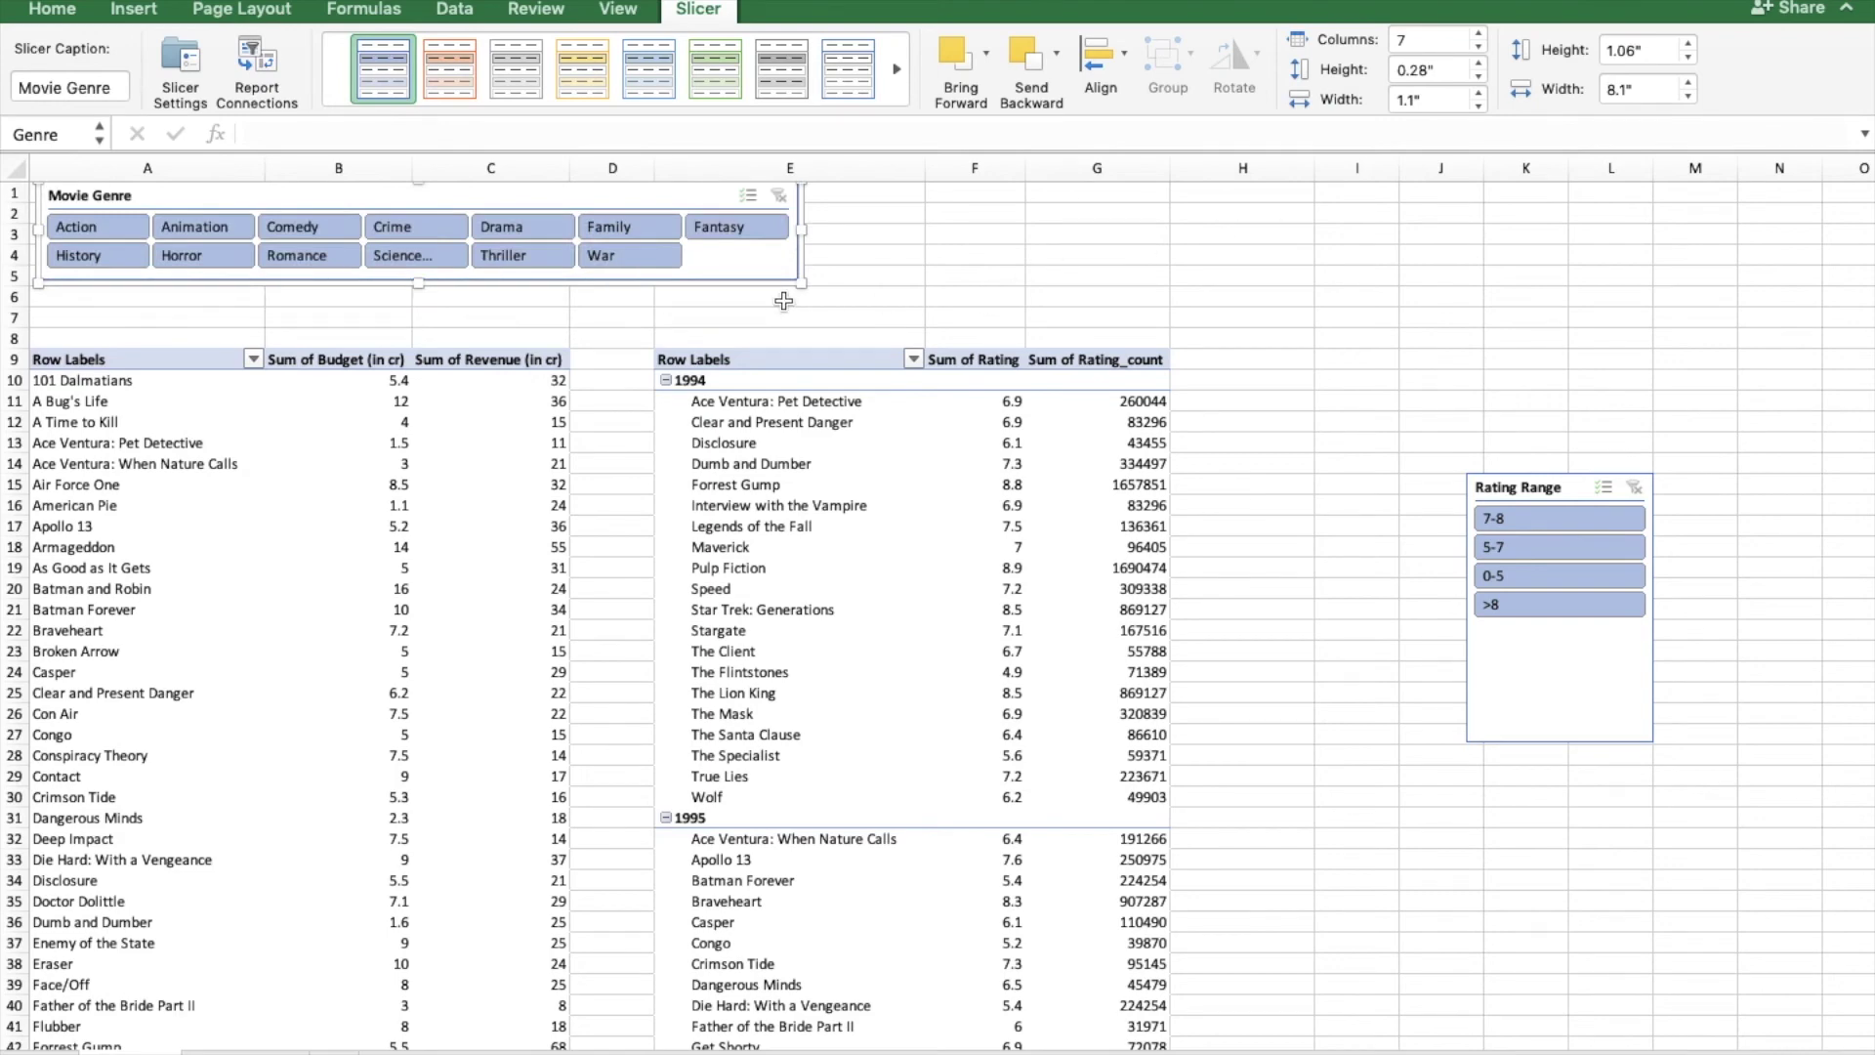
- Reduce the Movie Genre slicer to 6 columns and resize it to about 8.43 inches wide by 1.24 inches high
click(1480, 46)
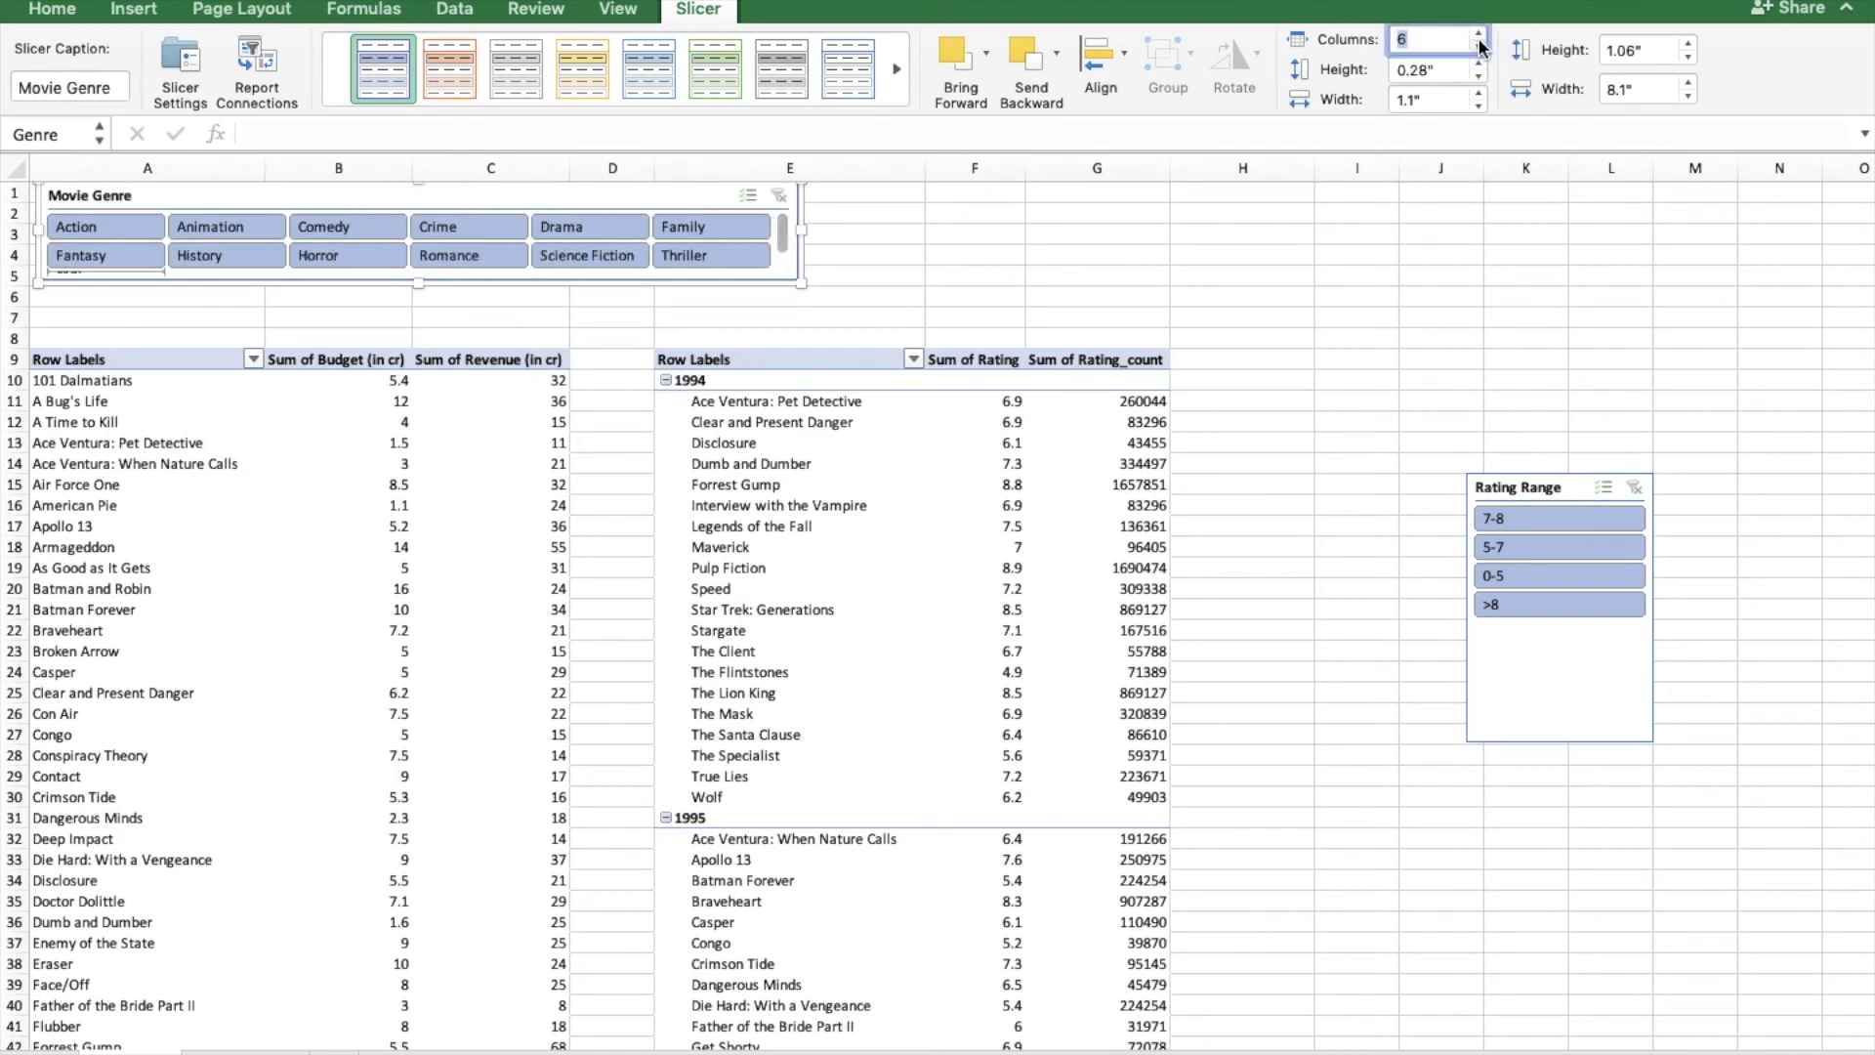
drag(803, 284, 825, 325)
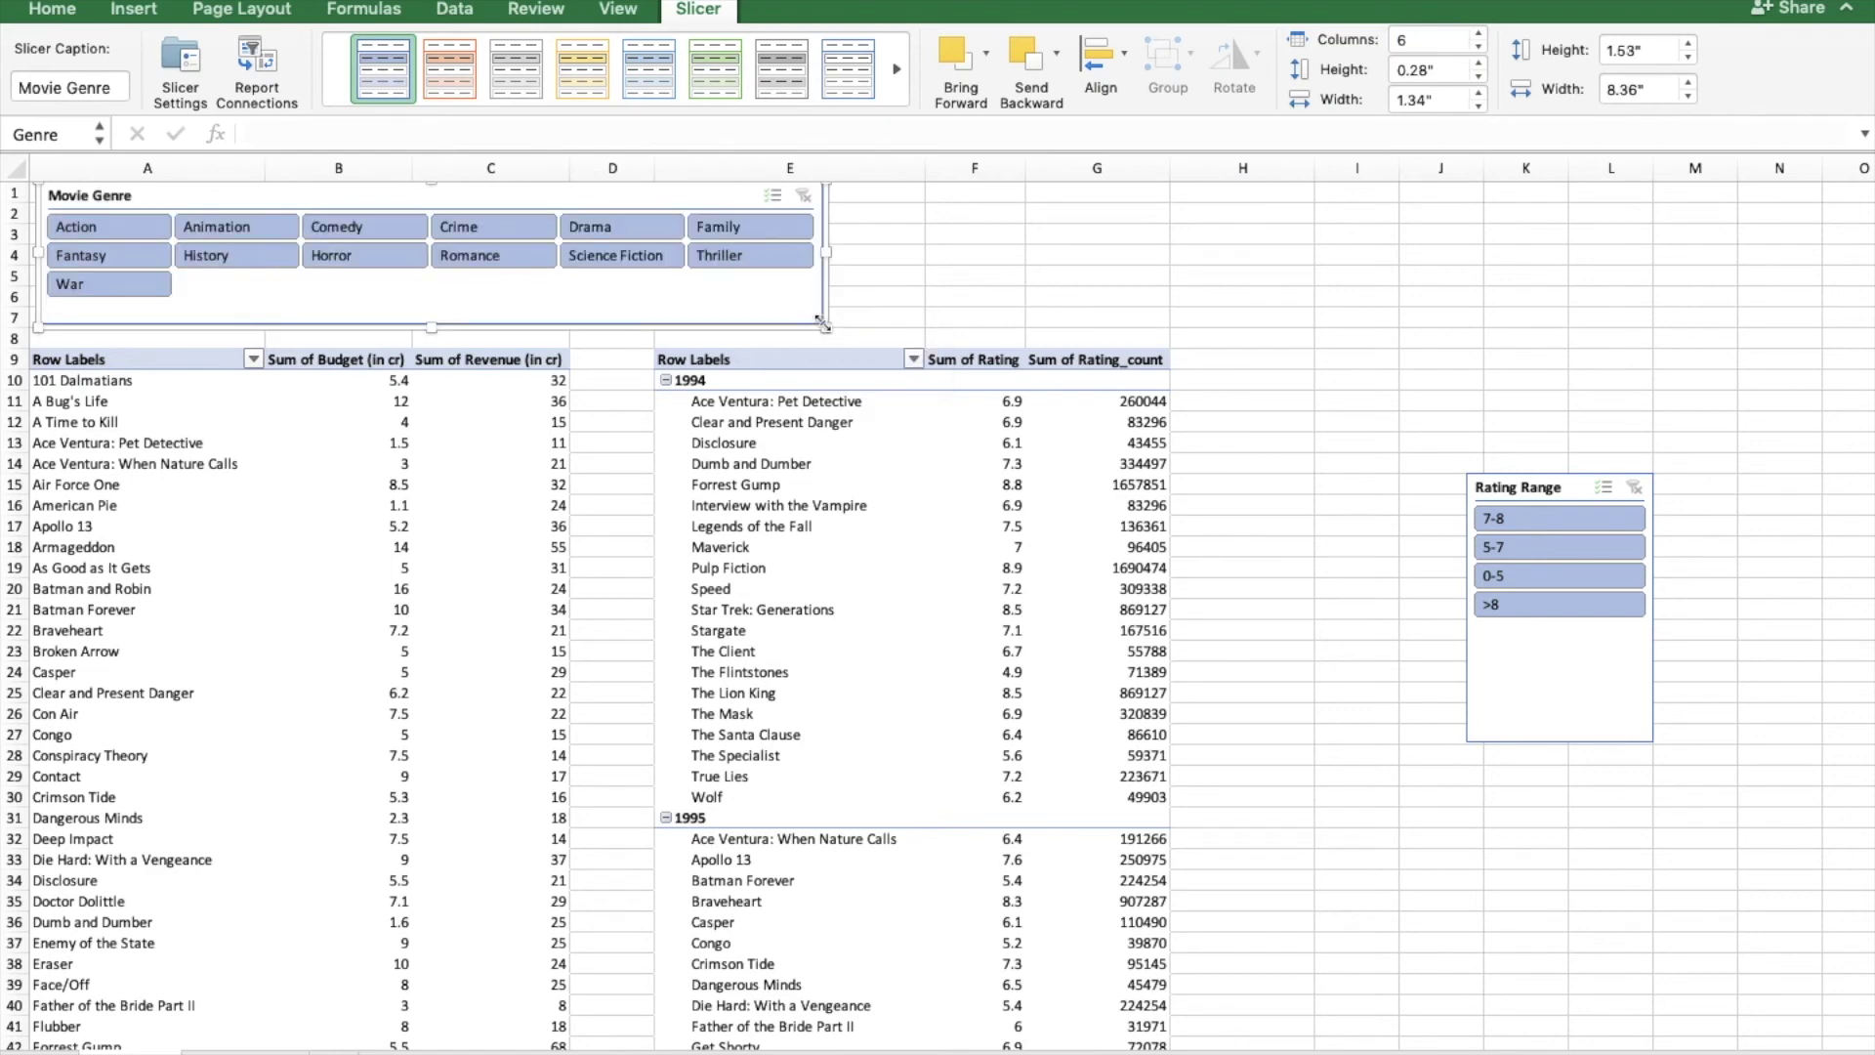
drag(825, 327, 832, 338)
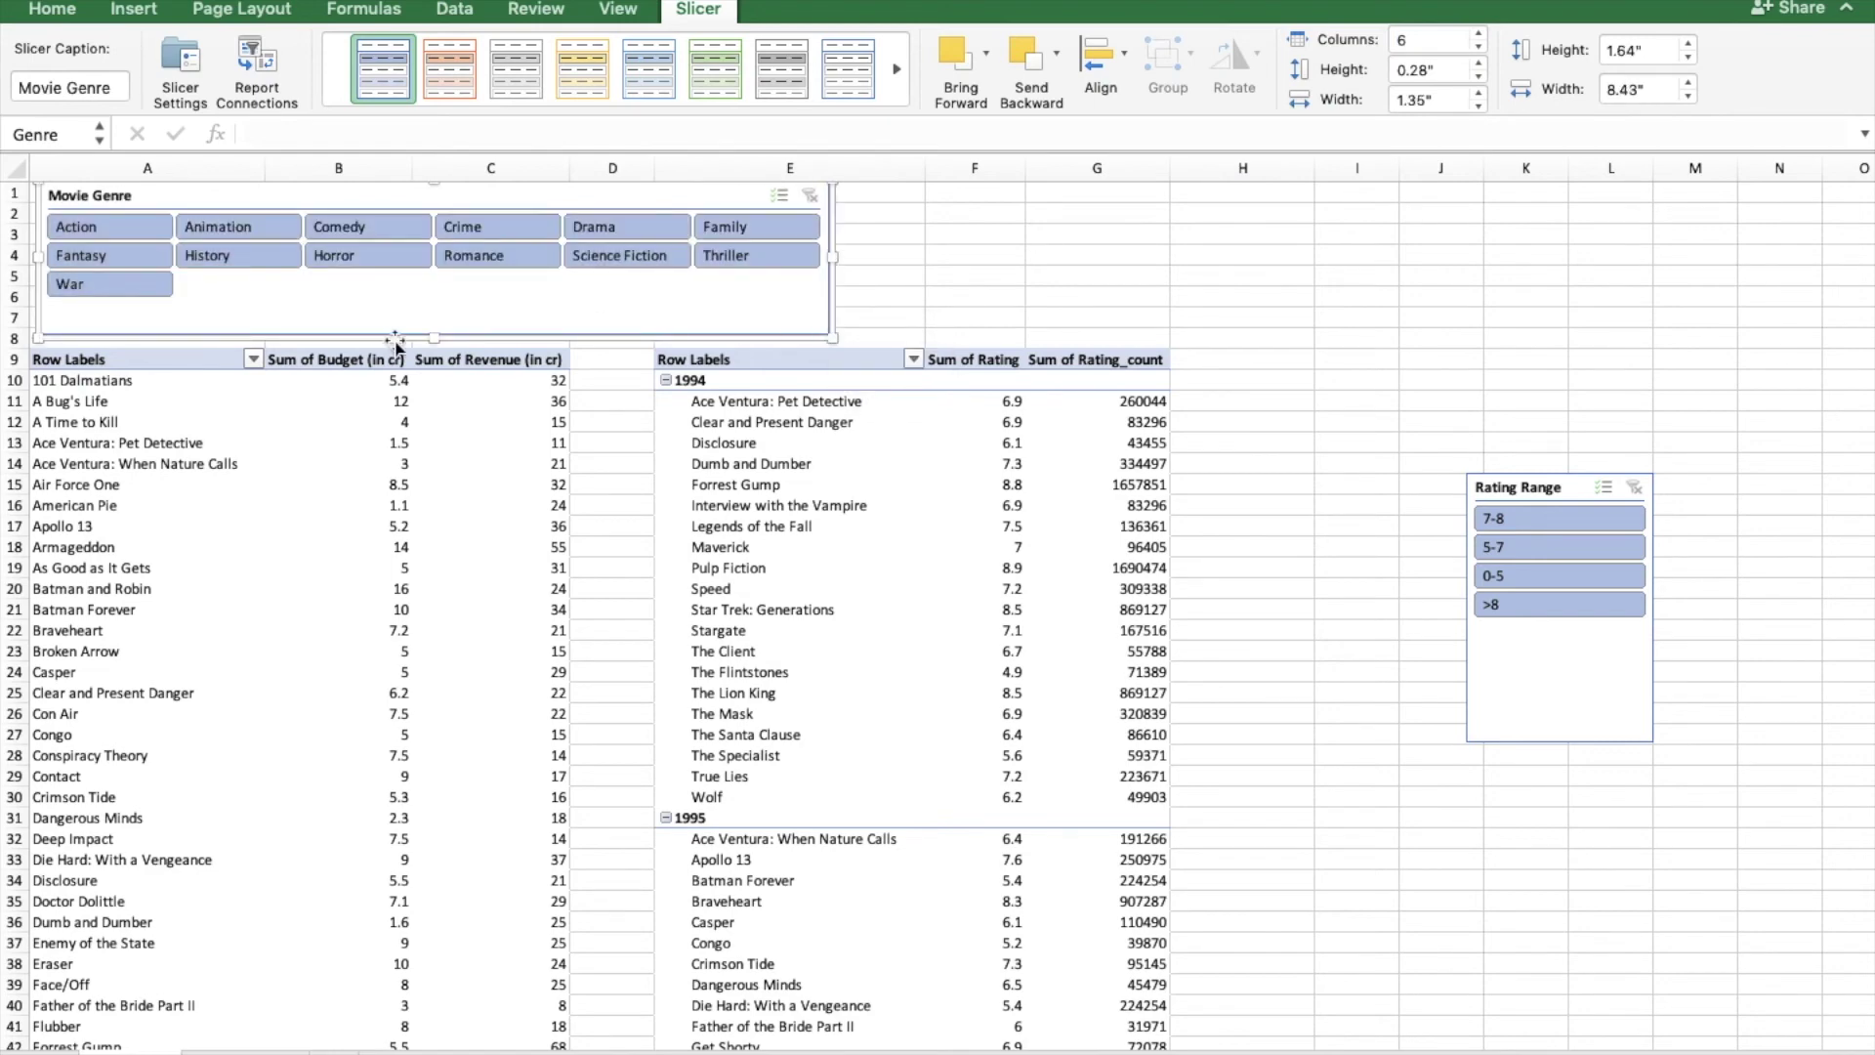
drag(438, 337, 435, 299)
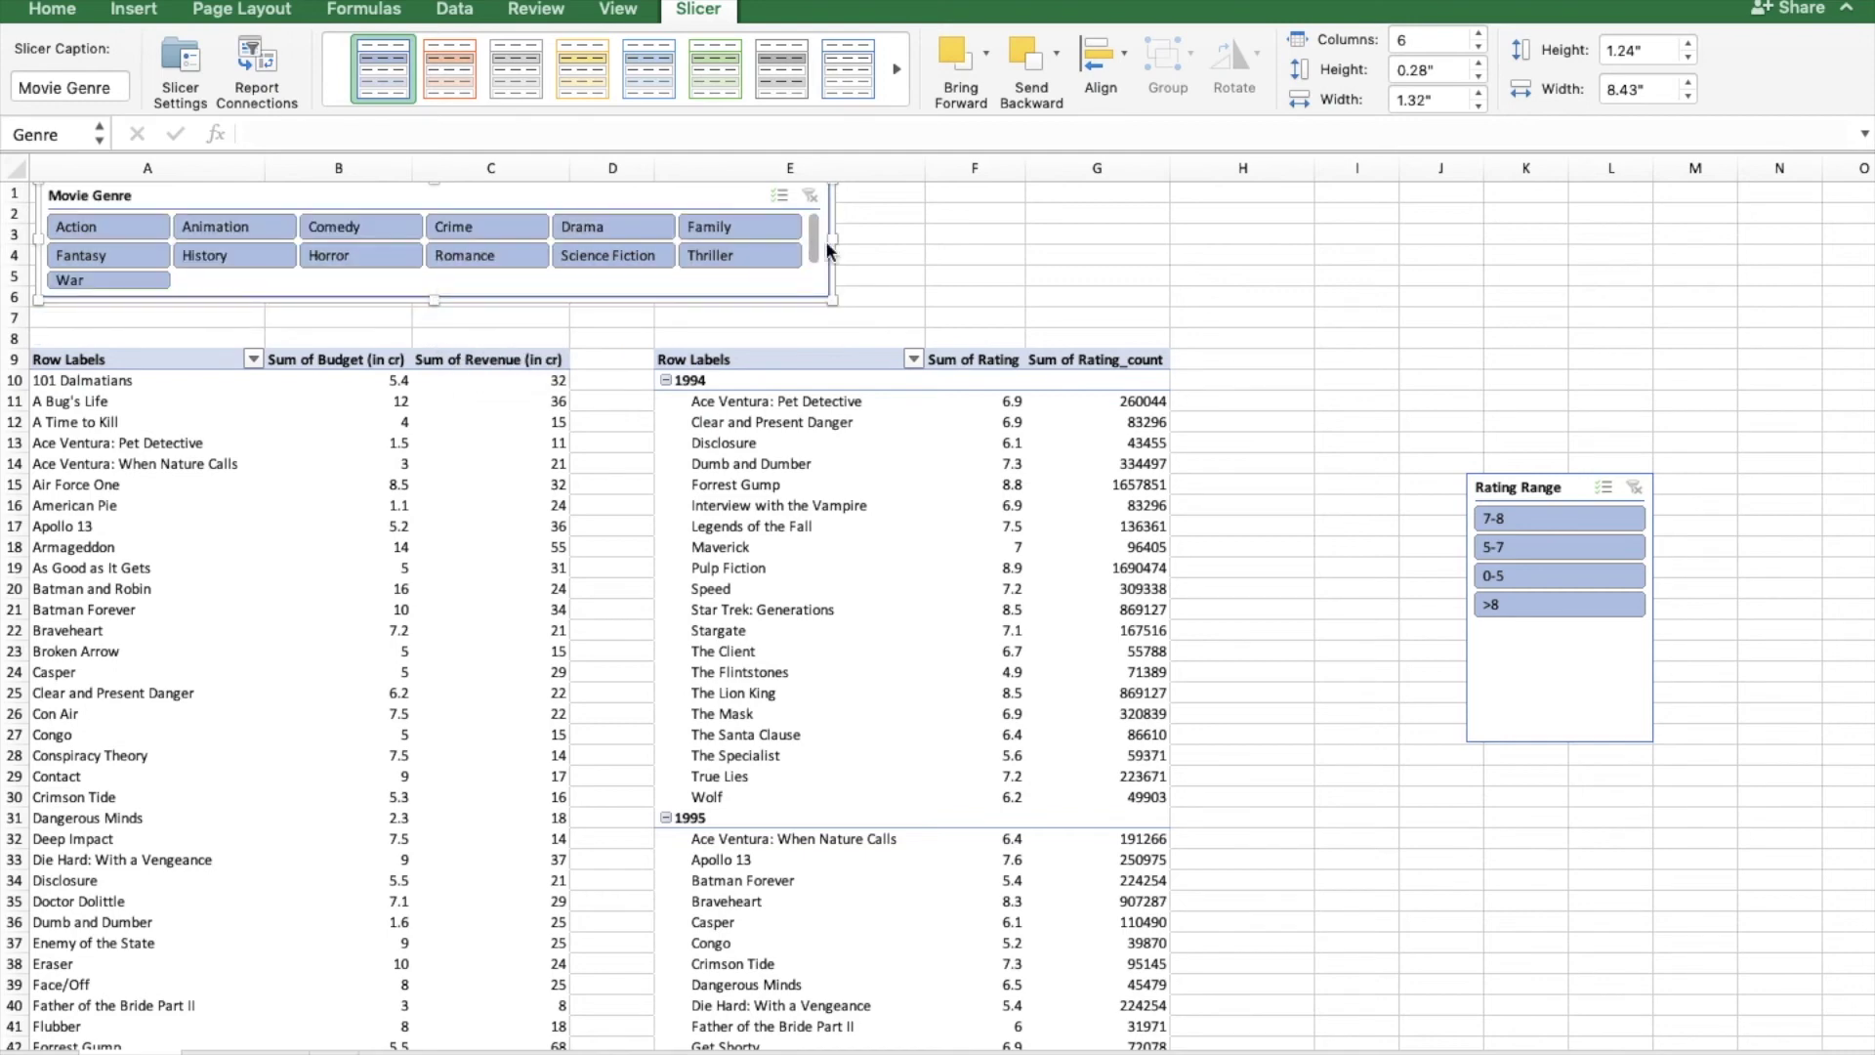
- Set the Movie Genre slicer's buttons to 0.4 inches high and 1.5 inches wide, and enlarge the slicer to about 1.6 inches high
click(1480, 62)
click(1480, 62)
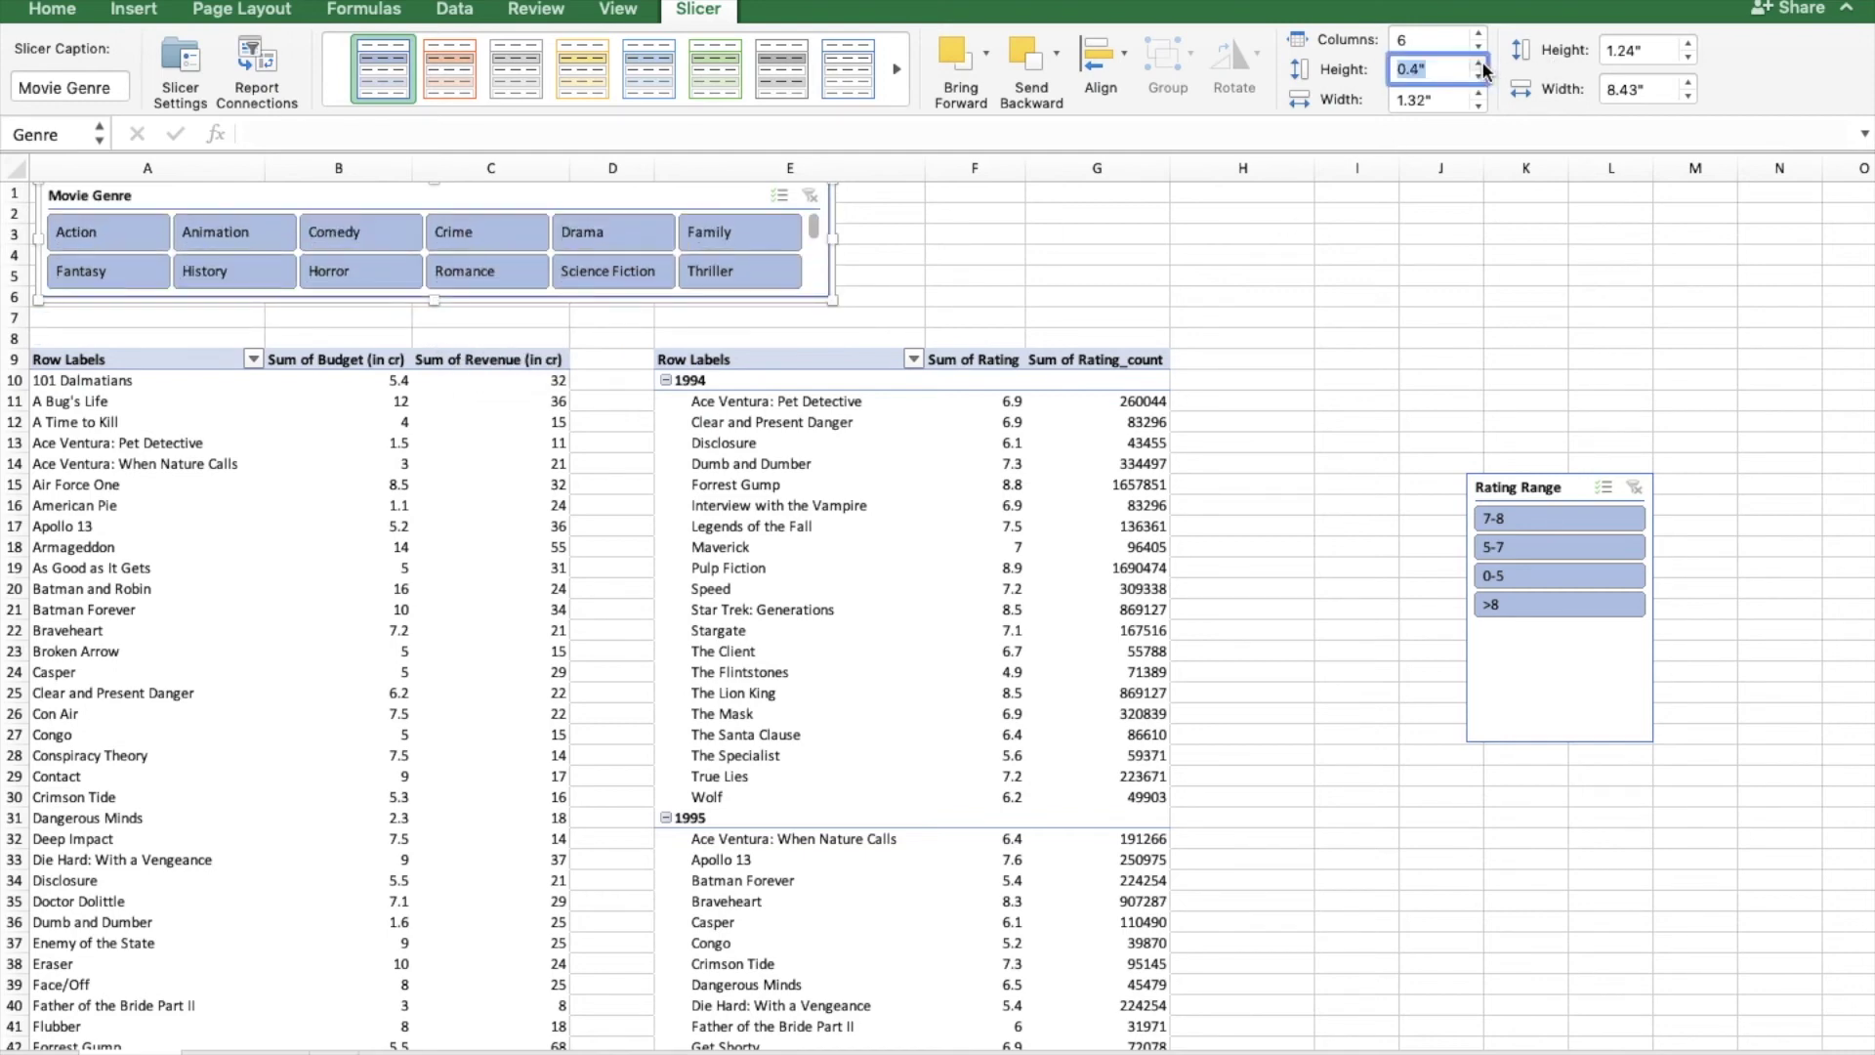
drag(832, 301, 871, 332)
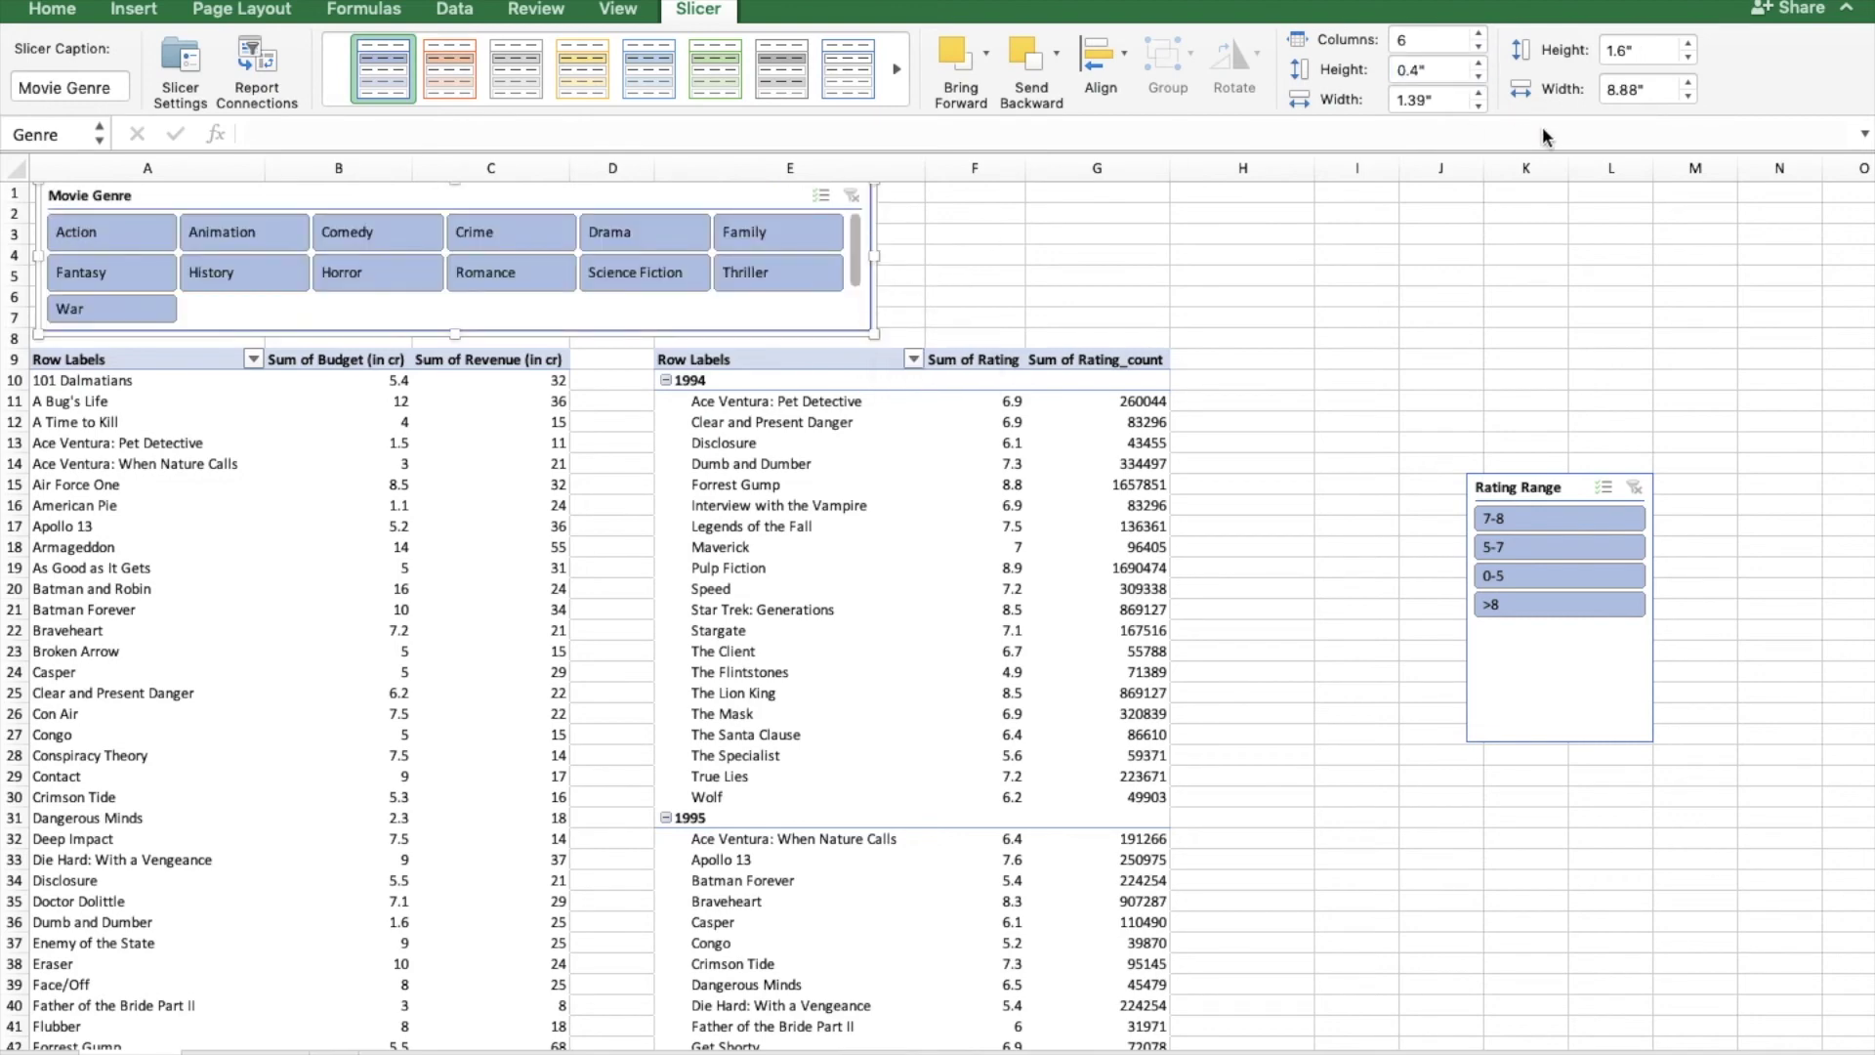
click(1480, 94)
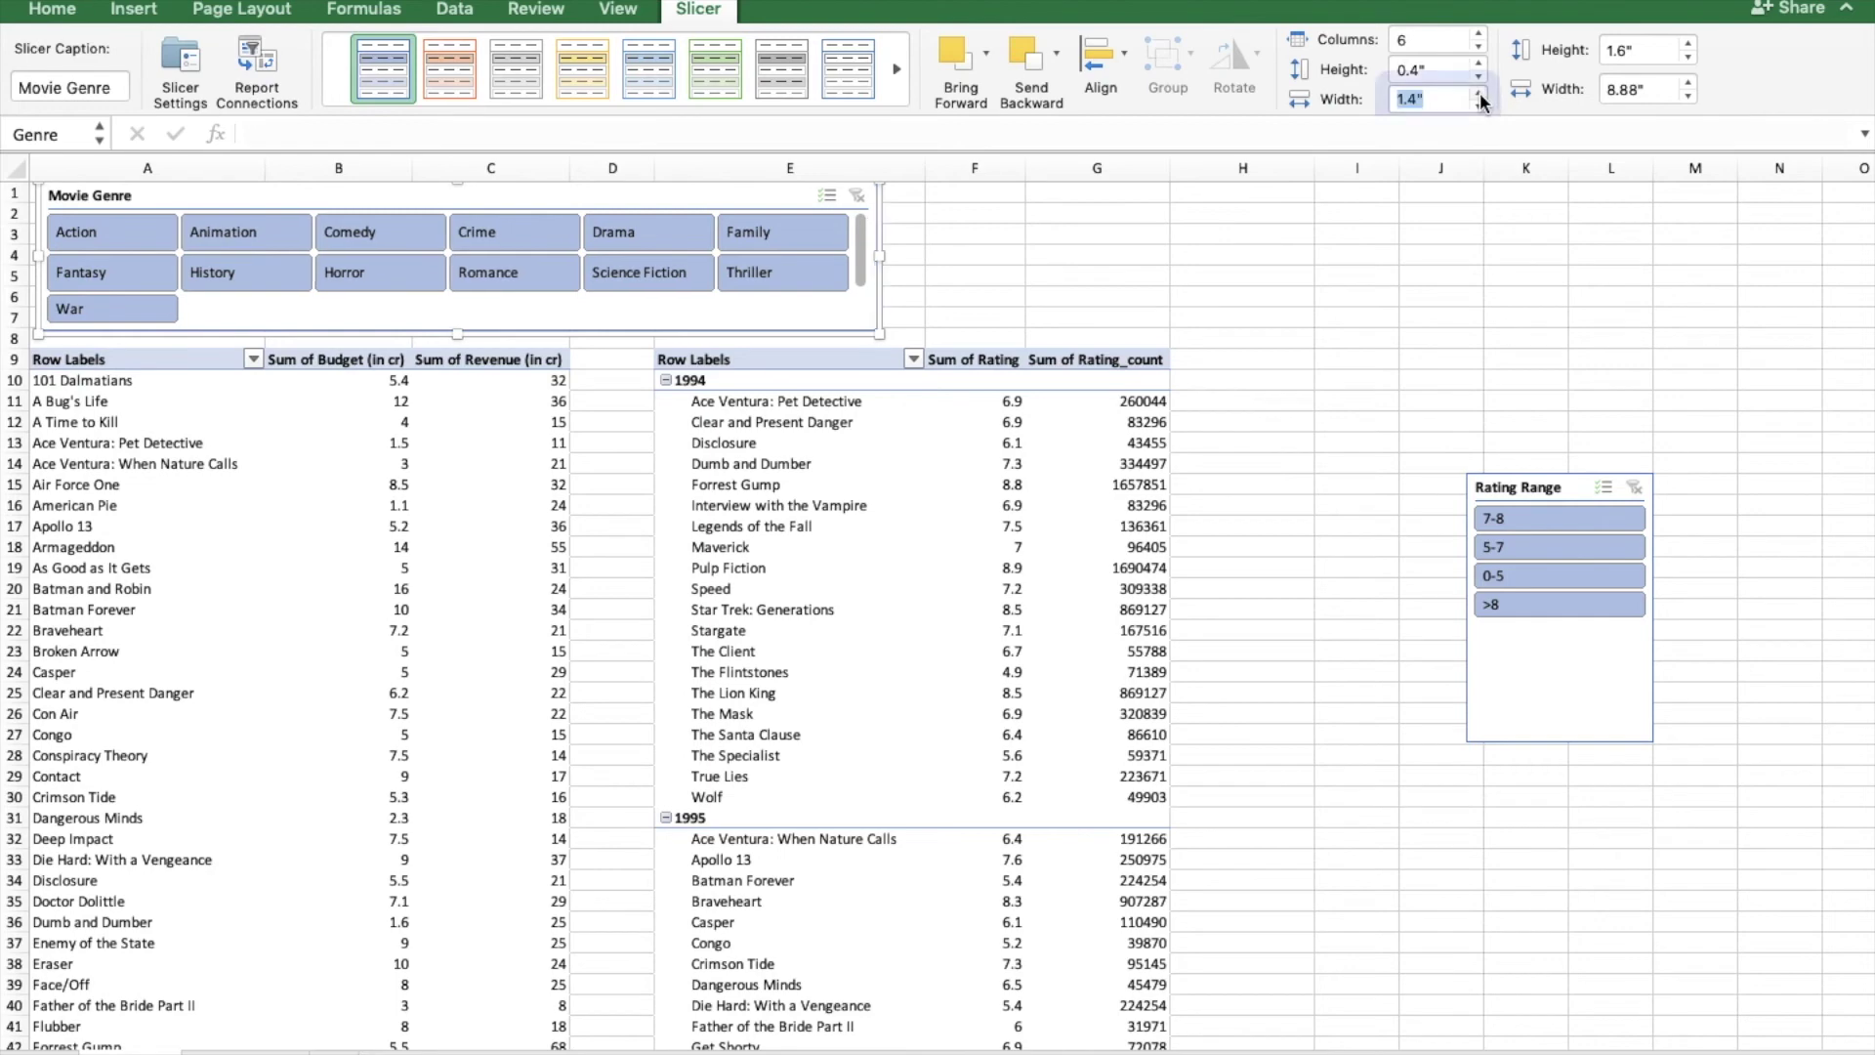
click(1480, 94)
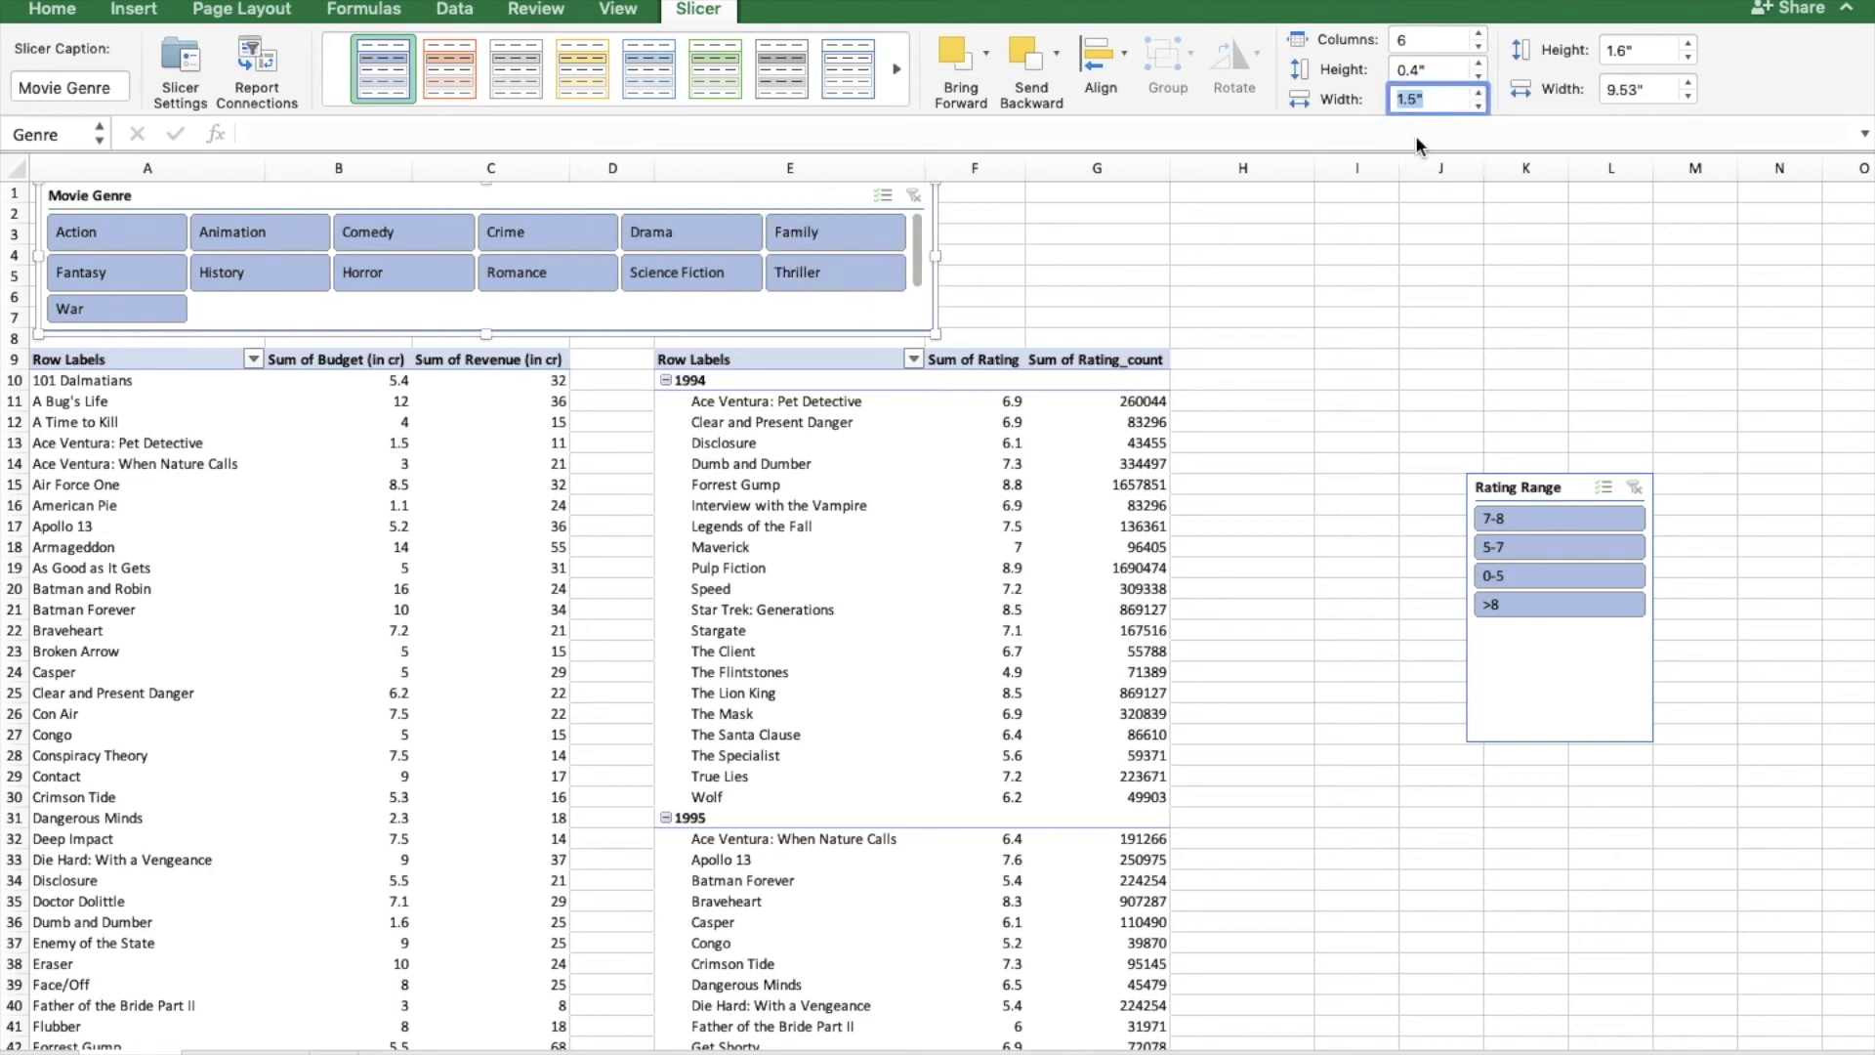
- Set the Movie Genre slicer's buttons to 1.3 inches wide
click(1478, 105)
click(1478, 105)
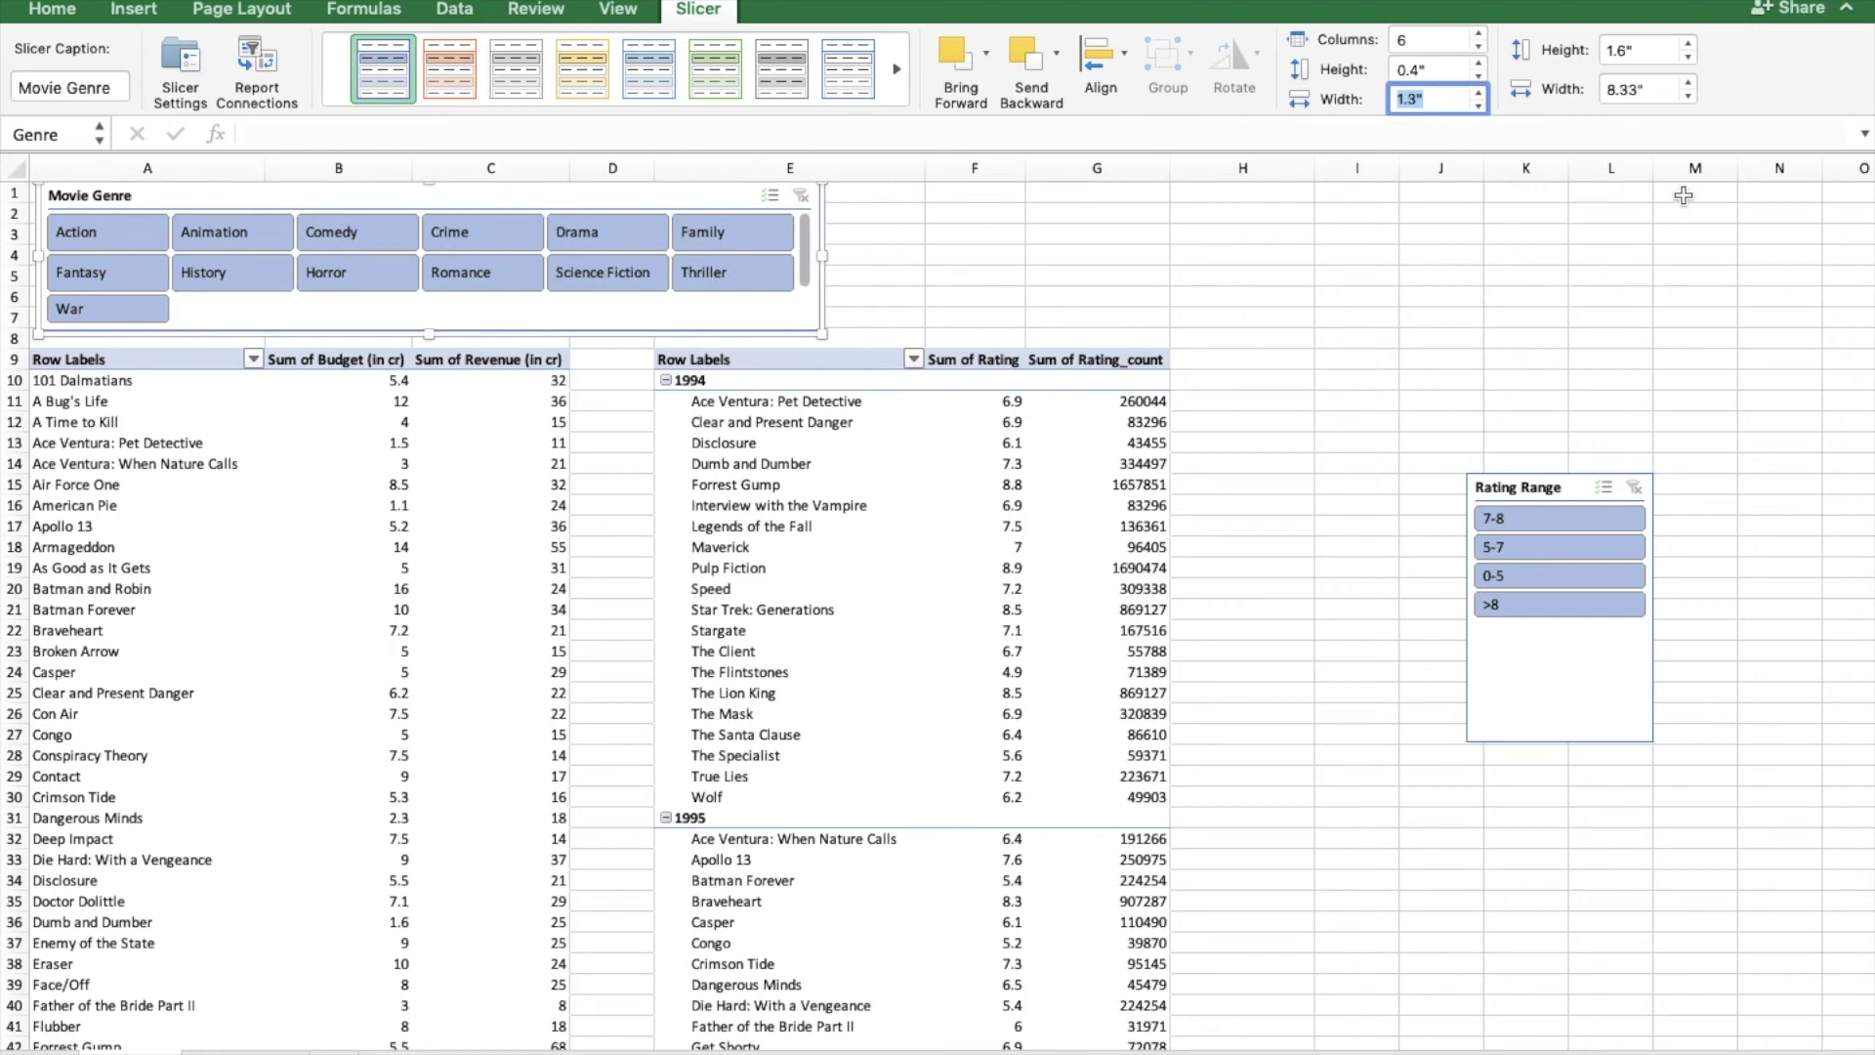
- Place the Rating Range slicer above the second pivot table, arrange it in 2 columns and resize it to about 2.81 by 1.24 inches
drag(1583, 495, 1028, 227)
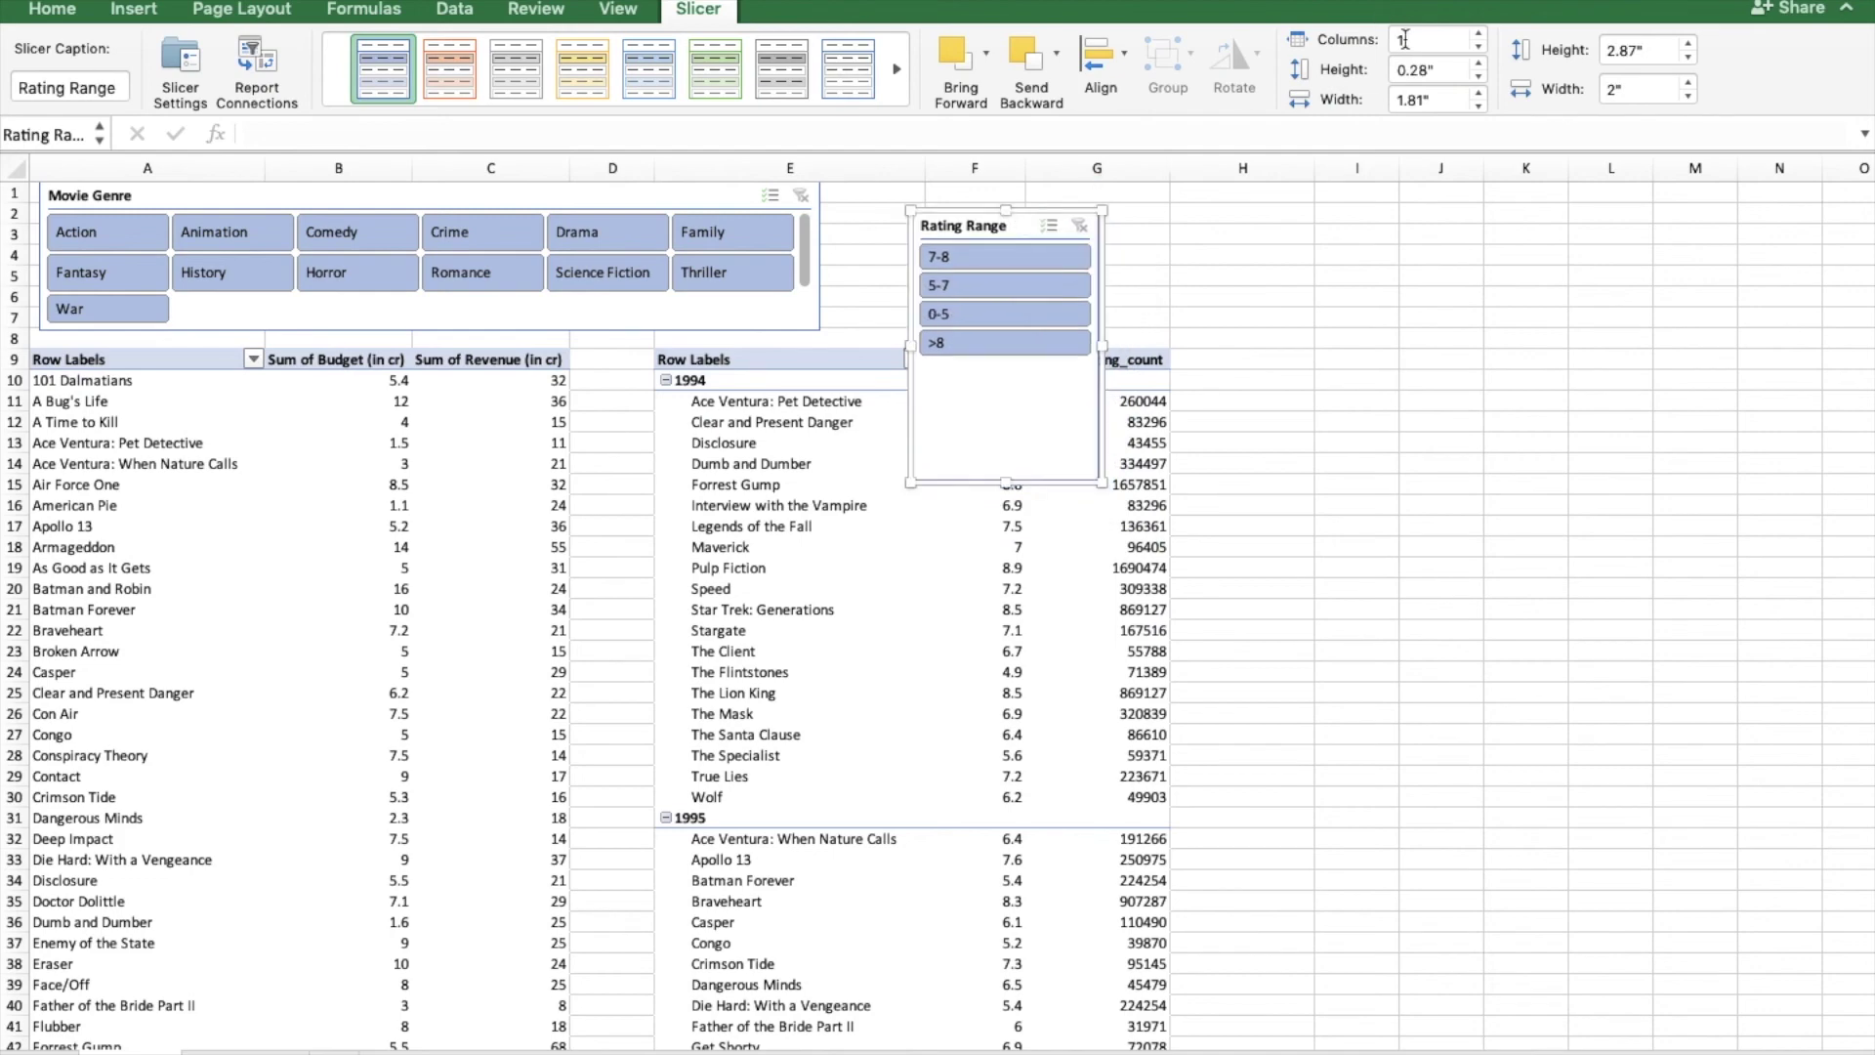
click(1480, 35)
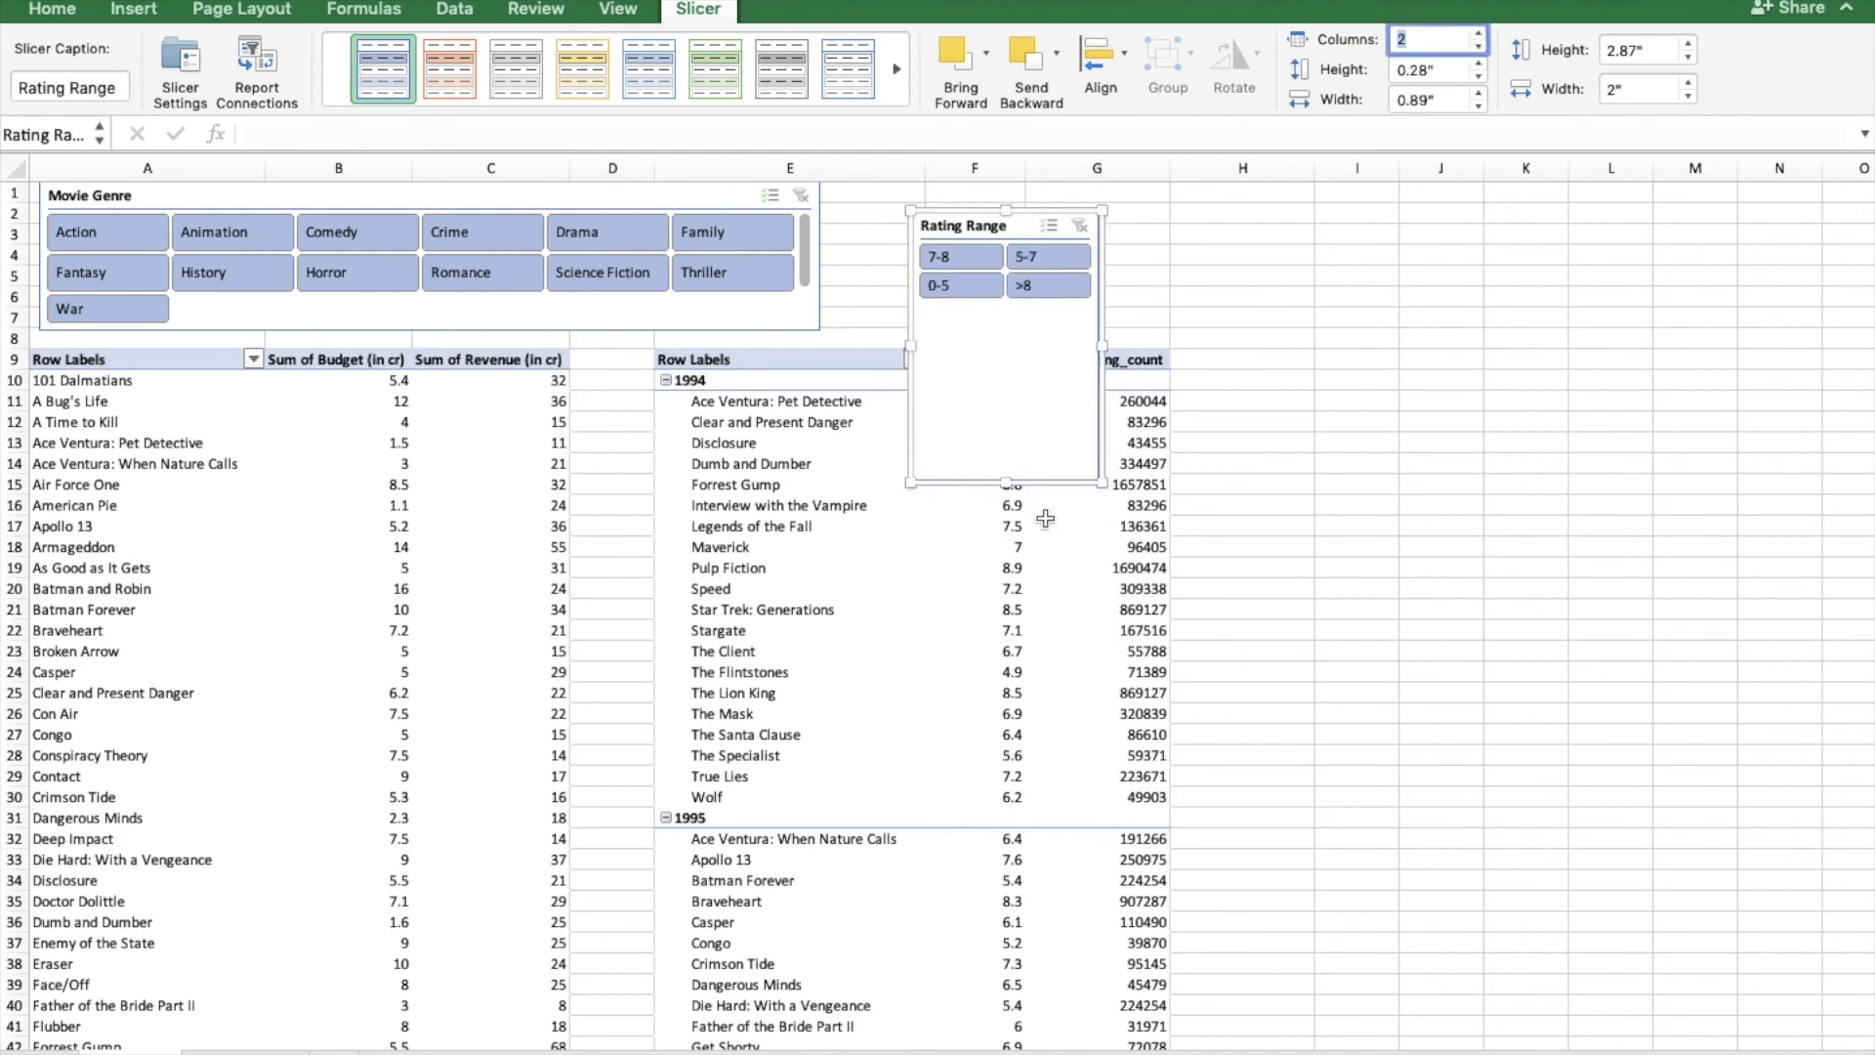
drag(1006, 483, 1001, 326)
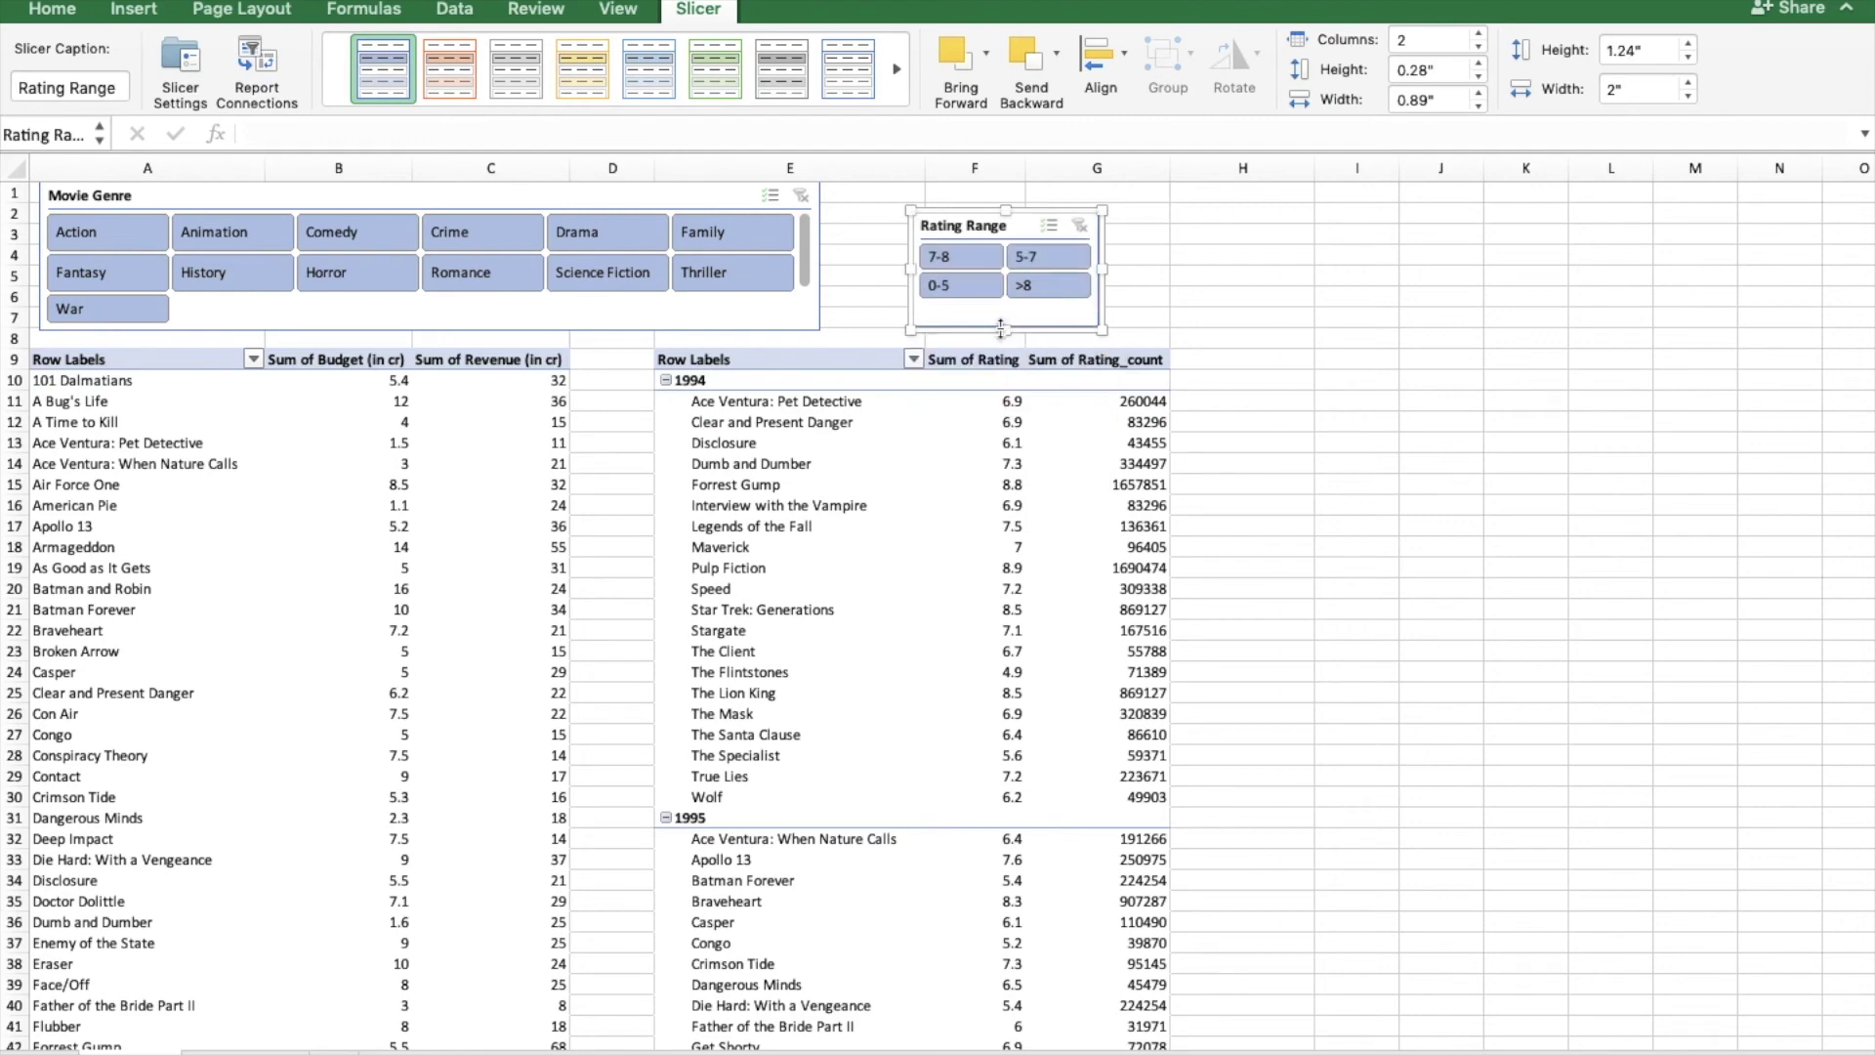
drag(1034, 223, 1130, 252)
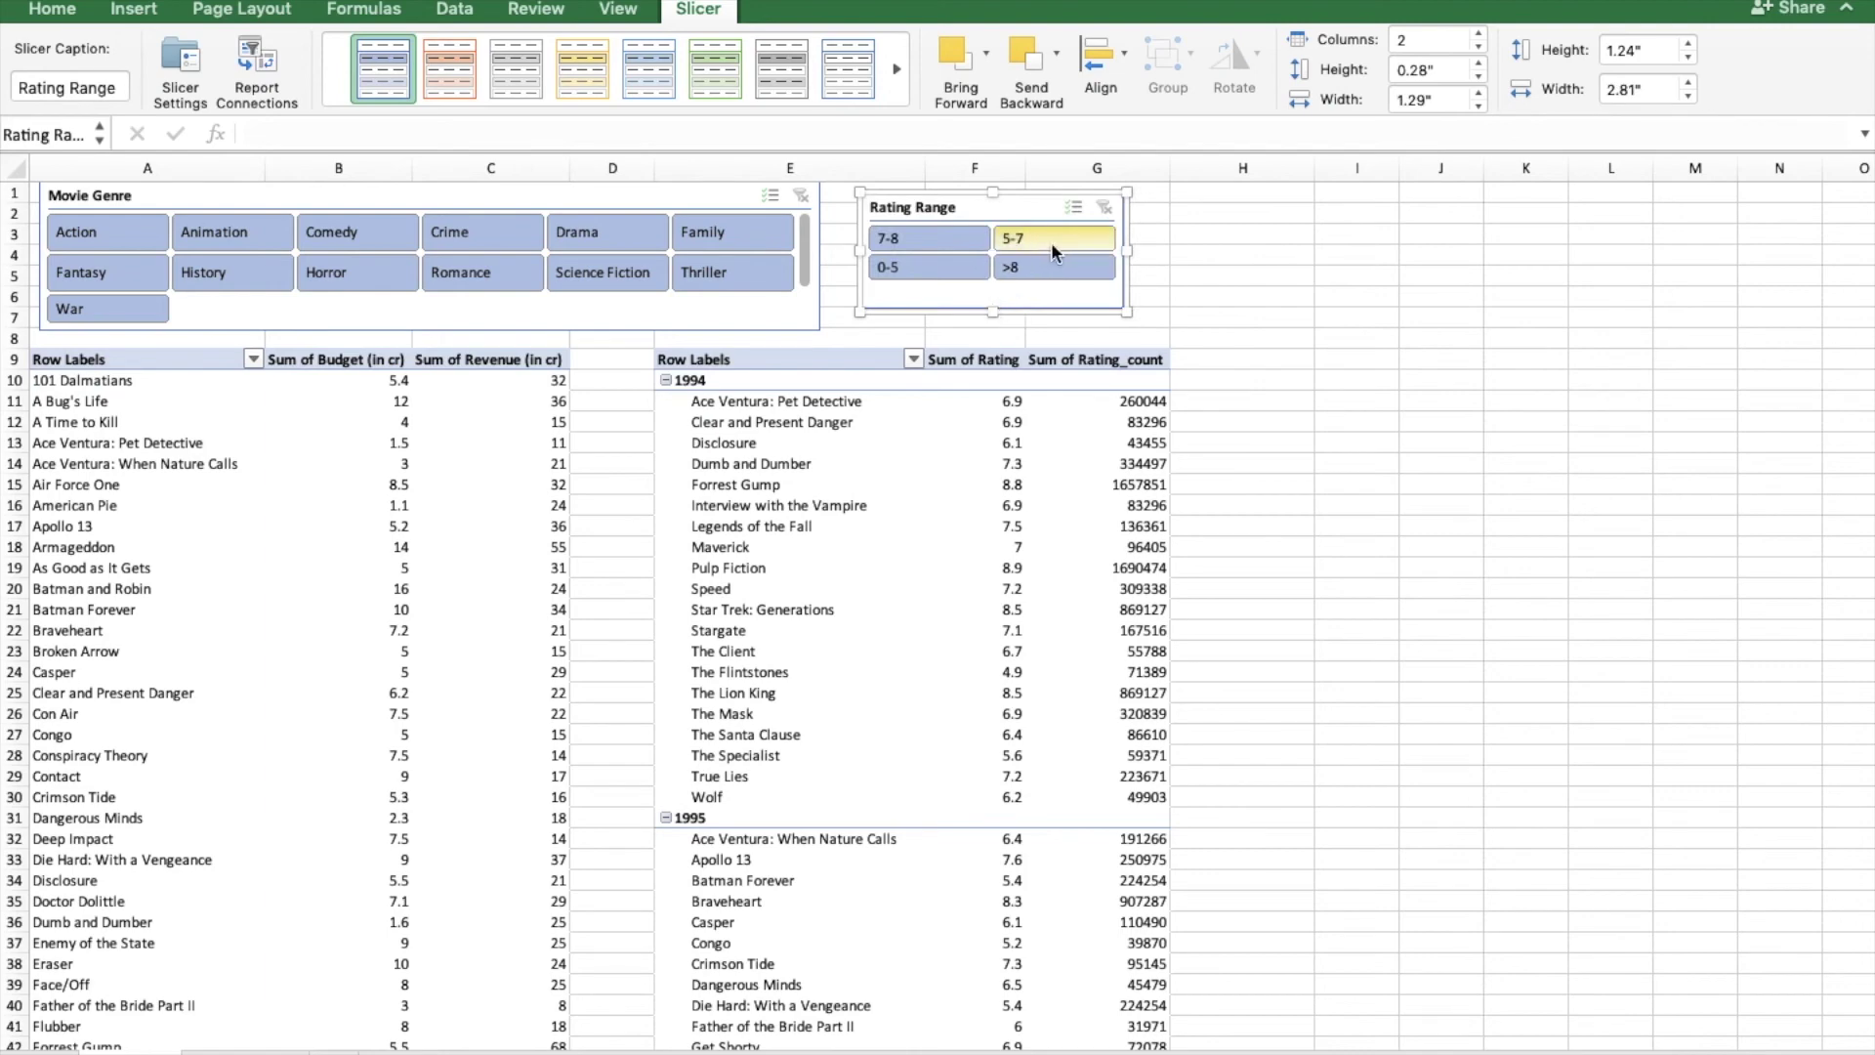
- Set the Rating Range slicer's button height to 0.4 inches to match the Movie Genre slicer
click(1479, 64)
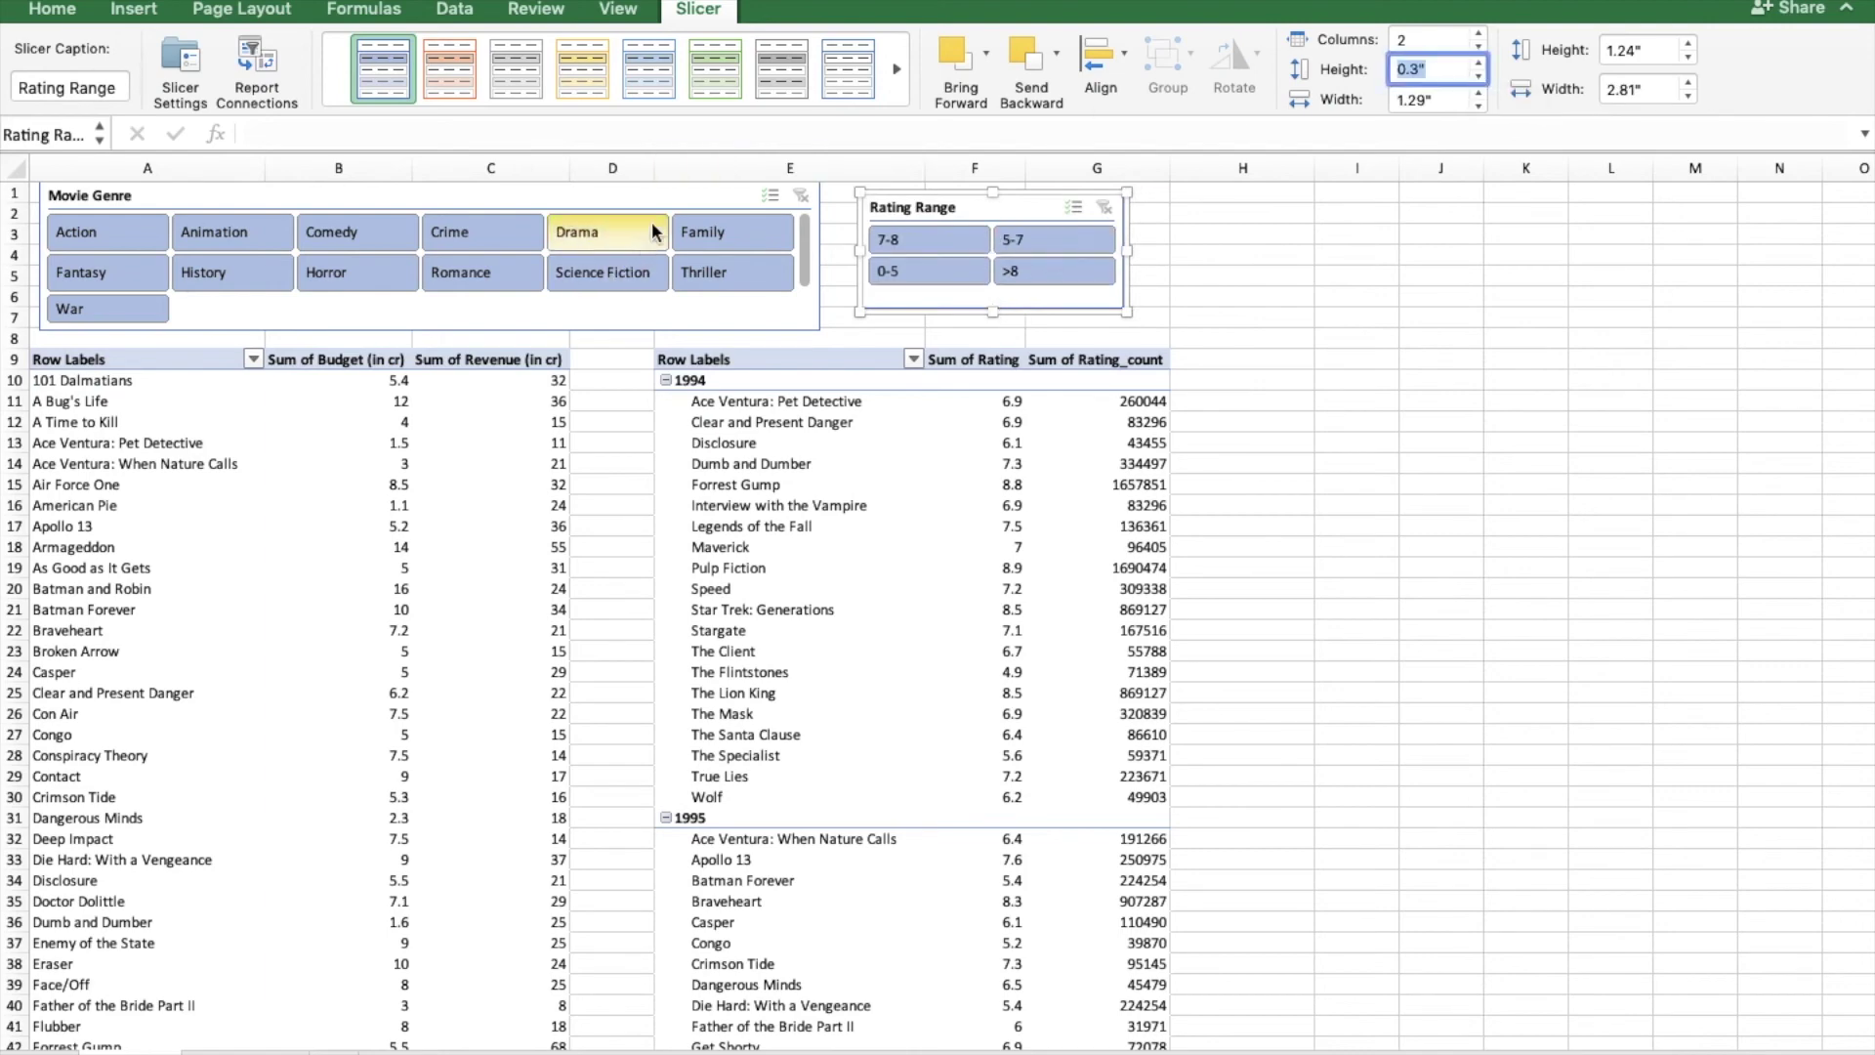
click(665, 193)
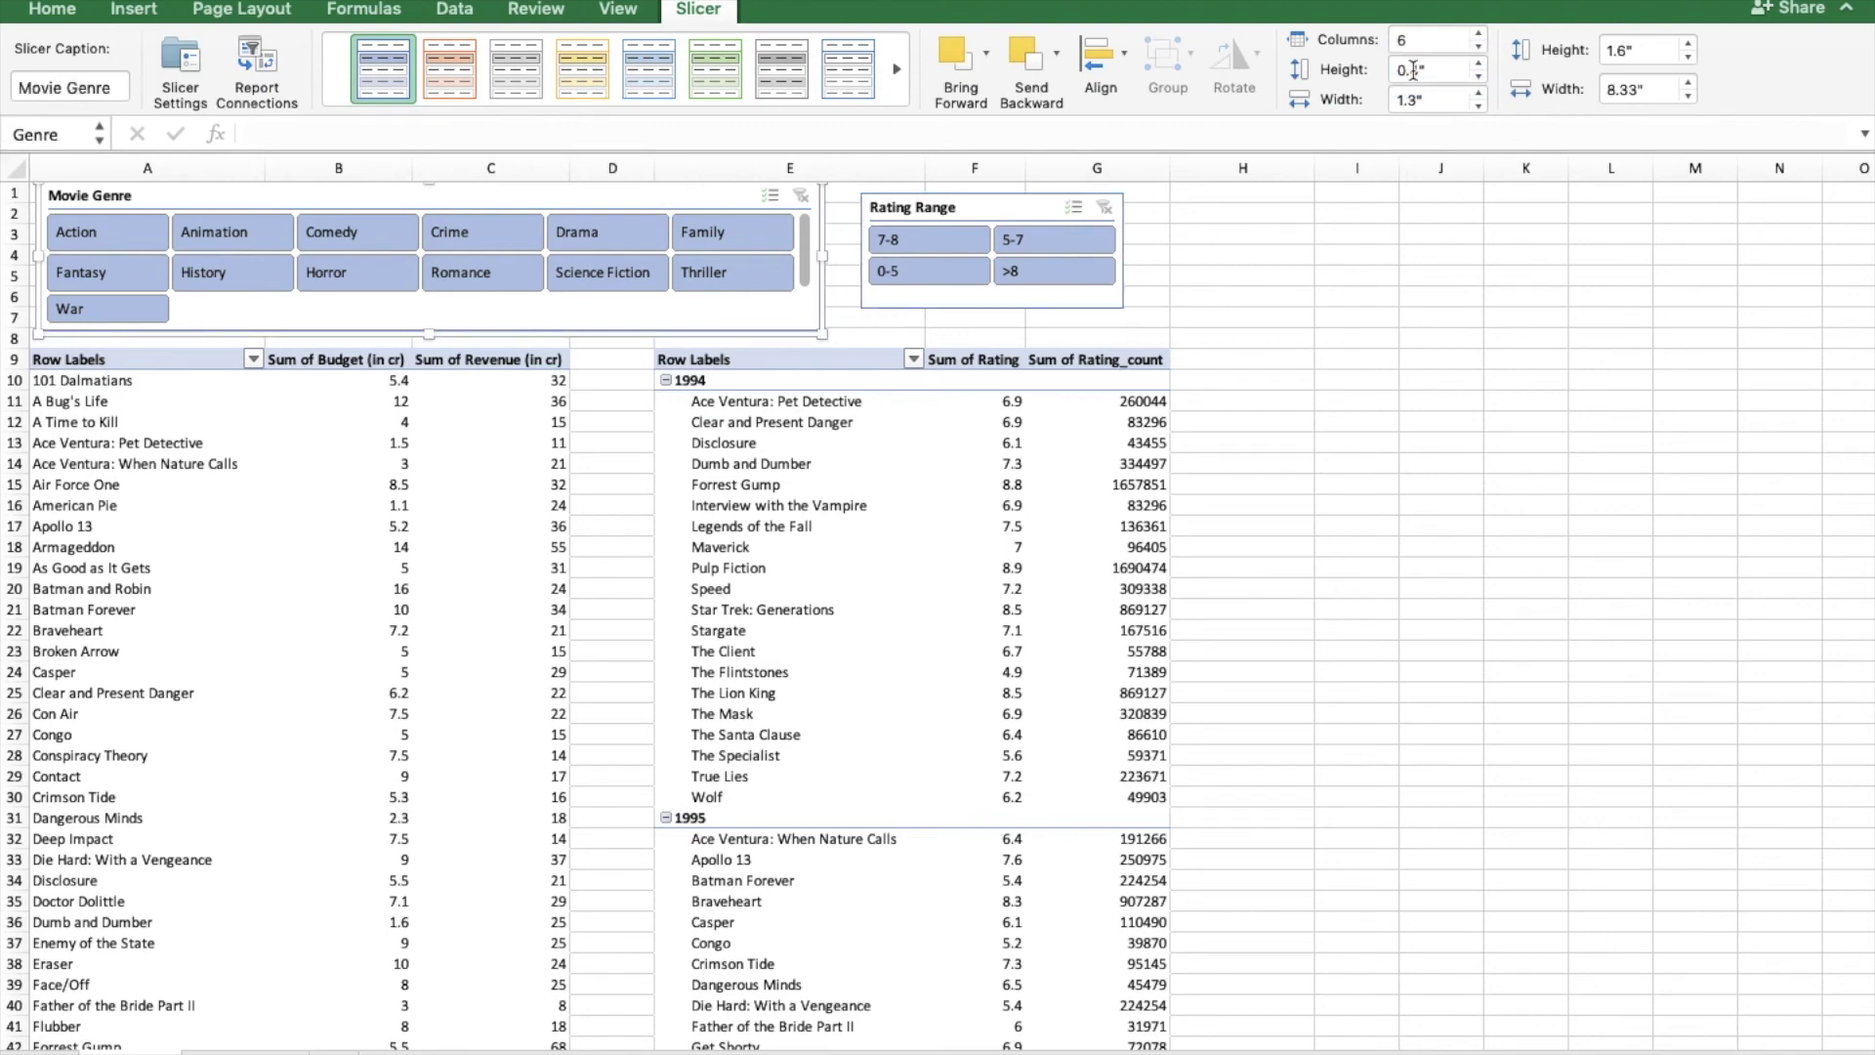
click(1035, 207)
click(1481, 78)
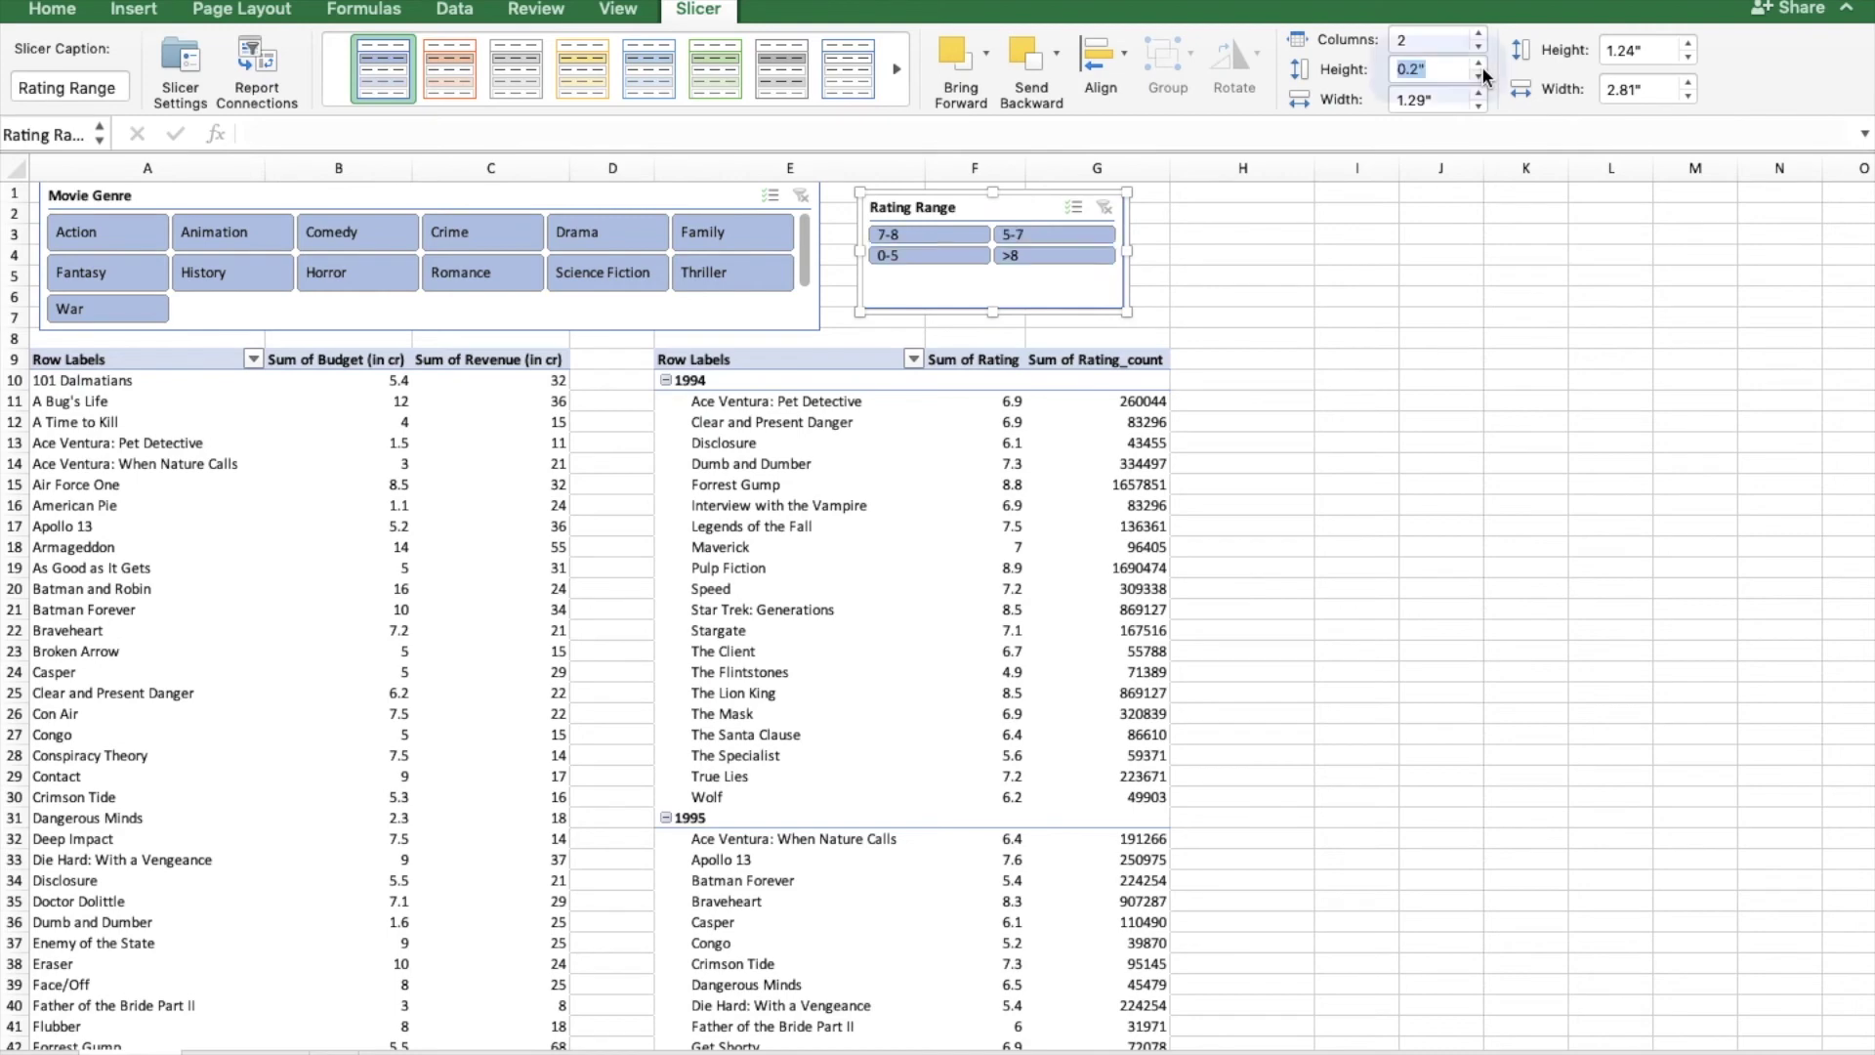
click(1483, 81)
click(1481, 66)
click(1481, 65)
click(1482, 65)
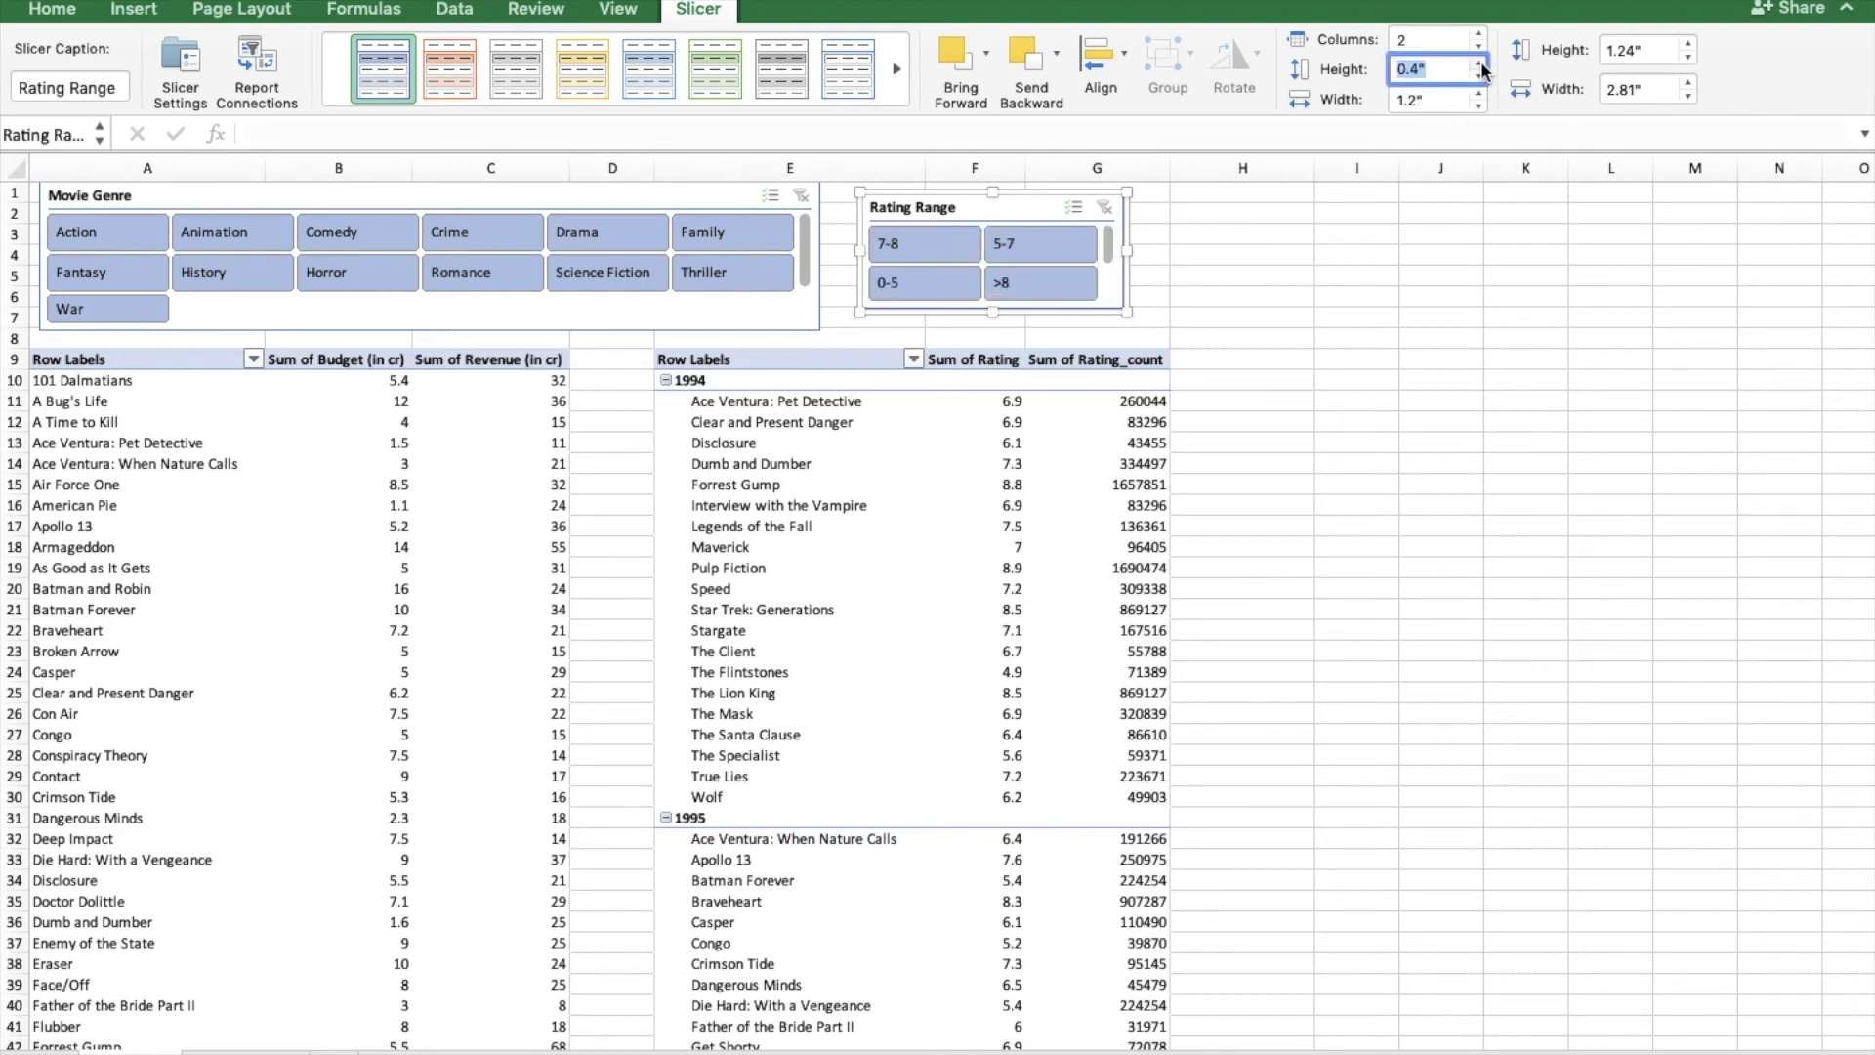
- Adjust the Rating Range slicer's button width and resize the slicer to about 2.61 inches wide by 1.3 inches high
click(1480, 107)
click(1482, 92)
click(1482, 92)
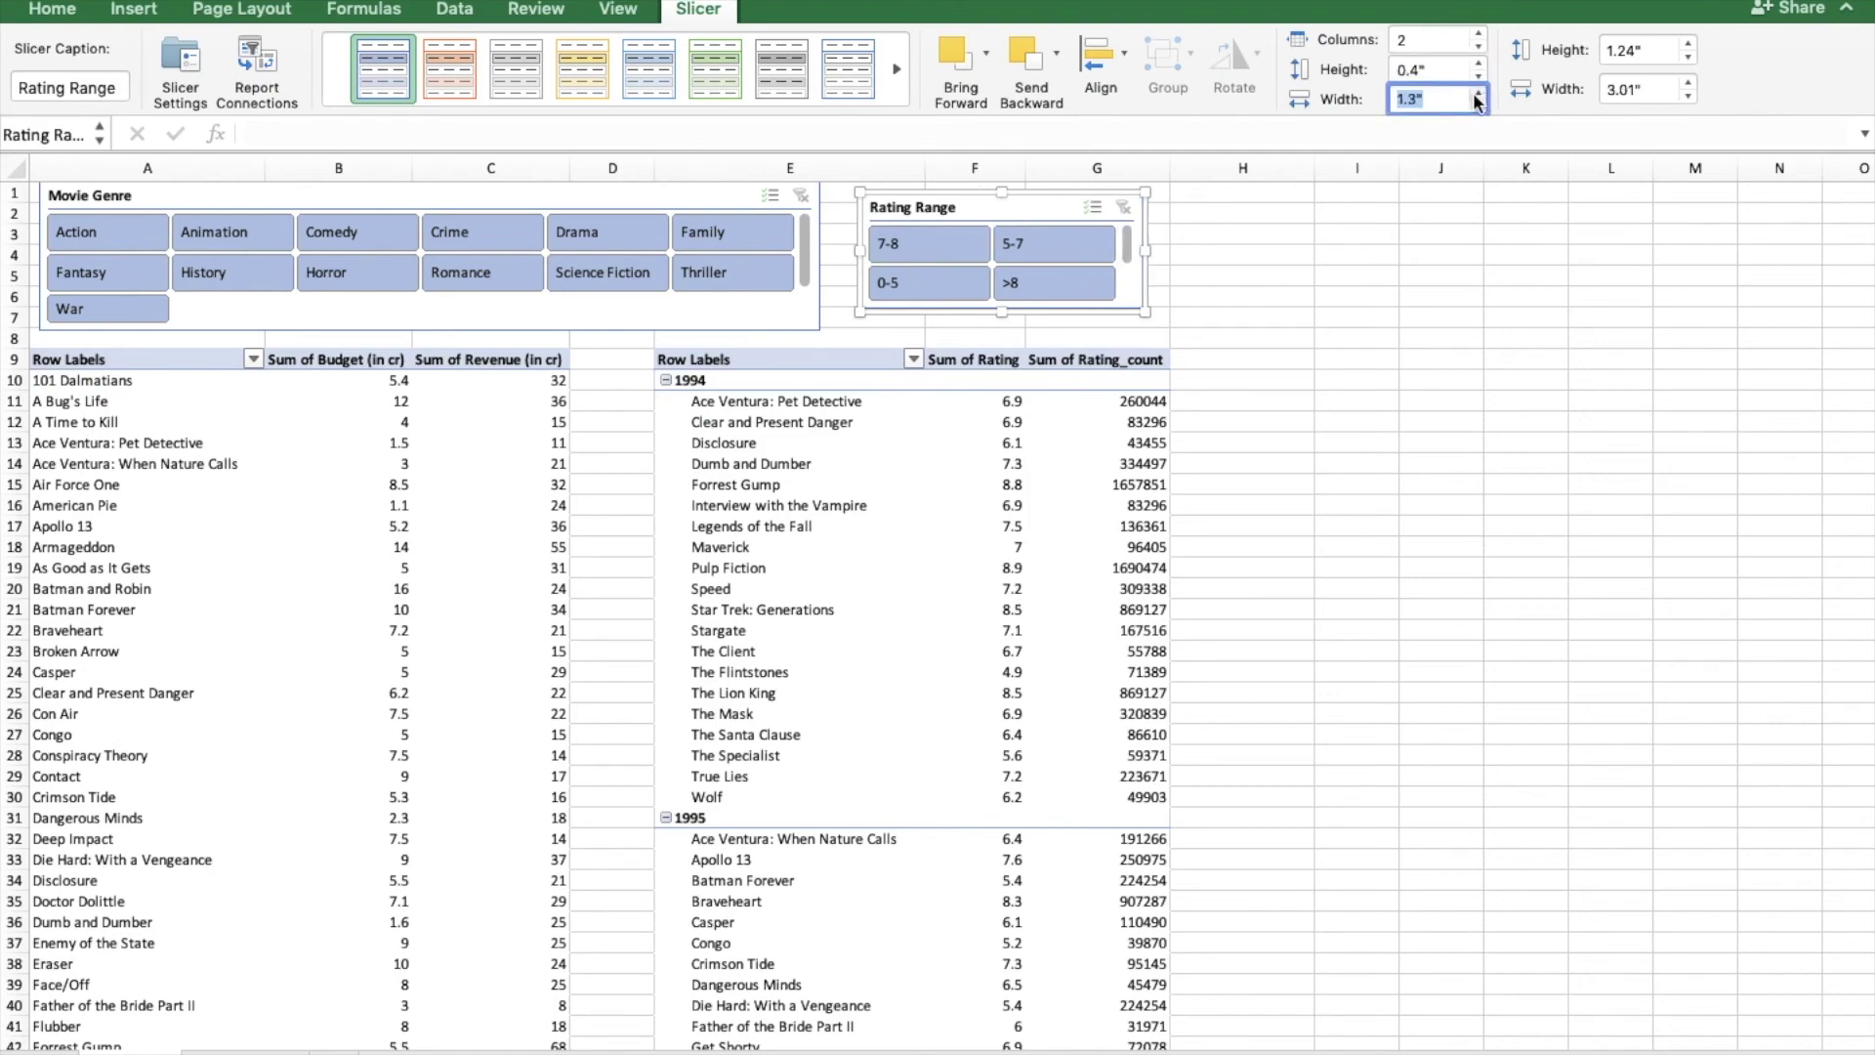
click(1294, 276)
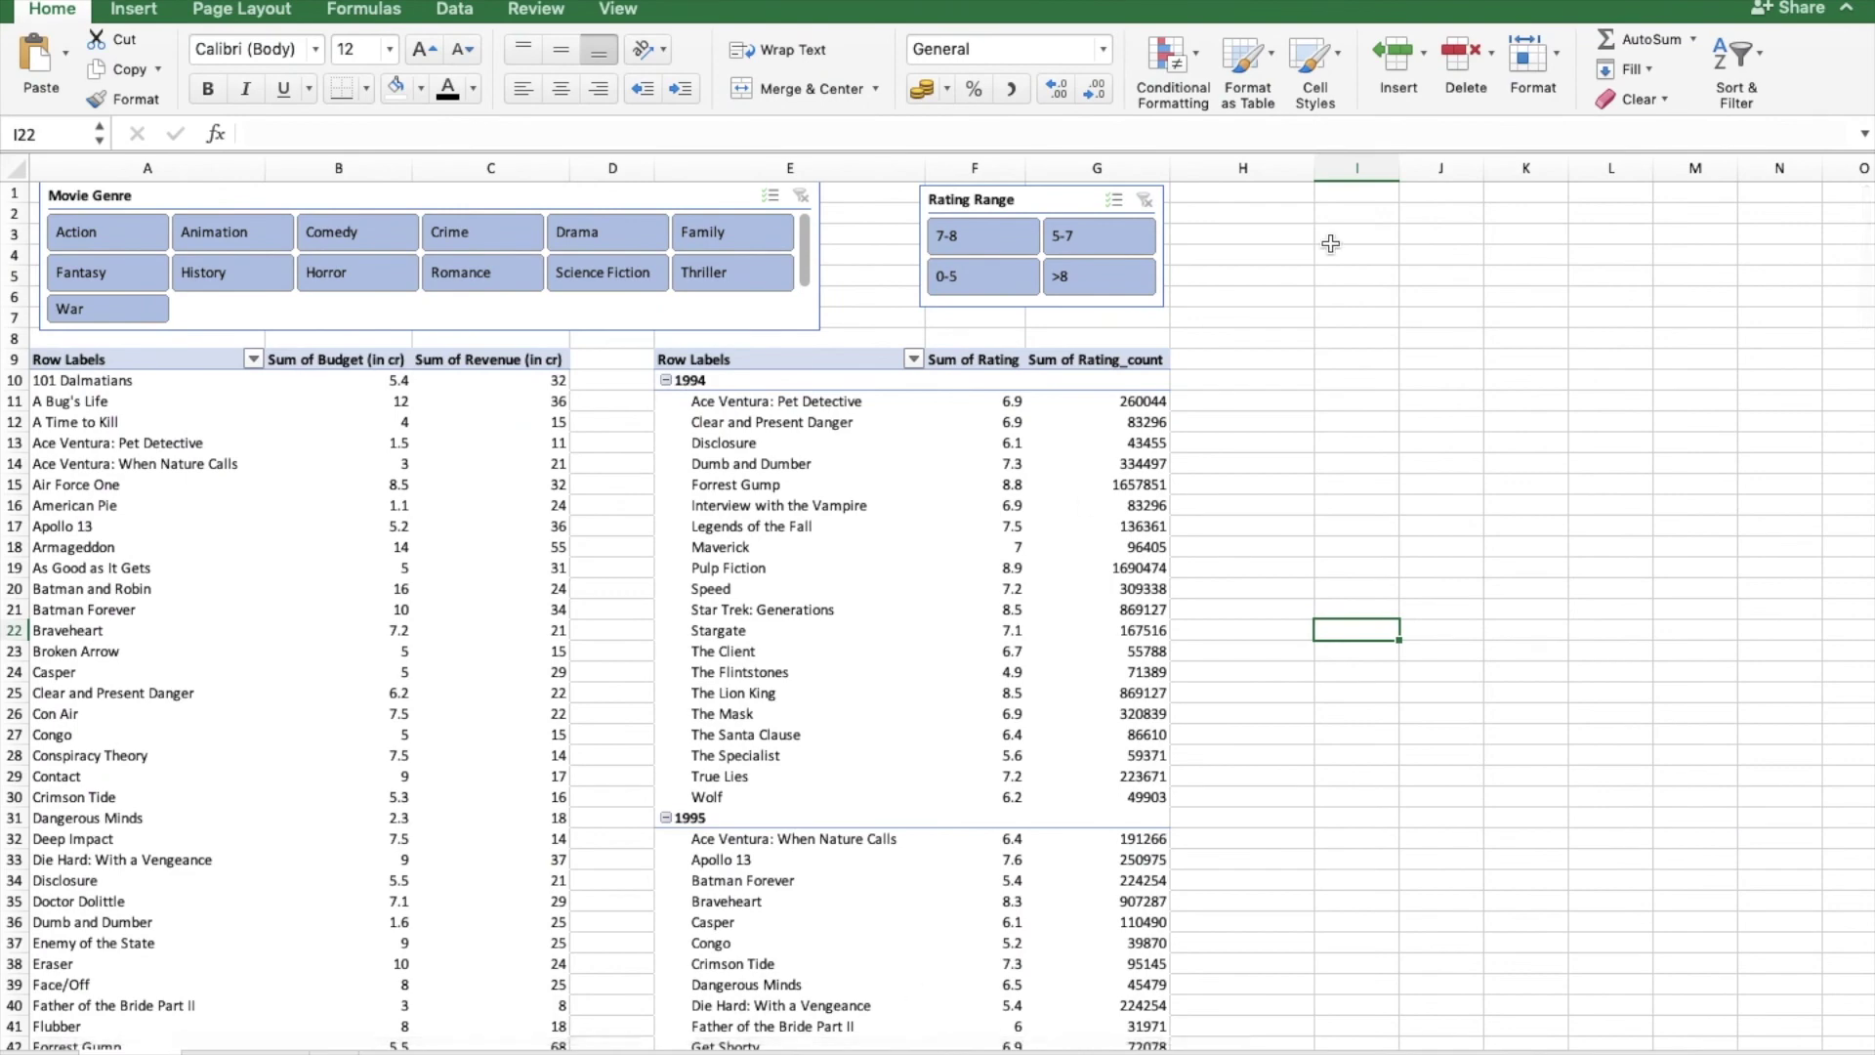
- Filter both pivot tables to Action movies in the >8 rating range
click(103, 234)
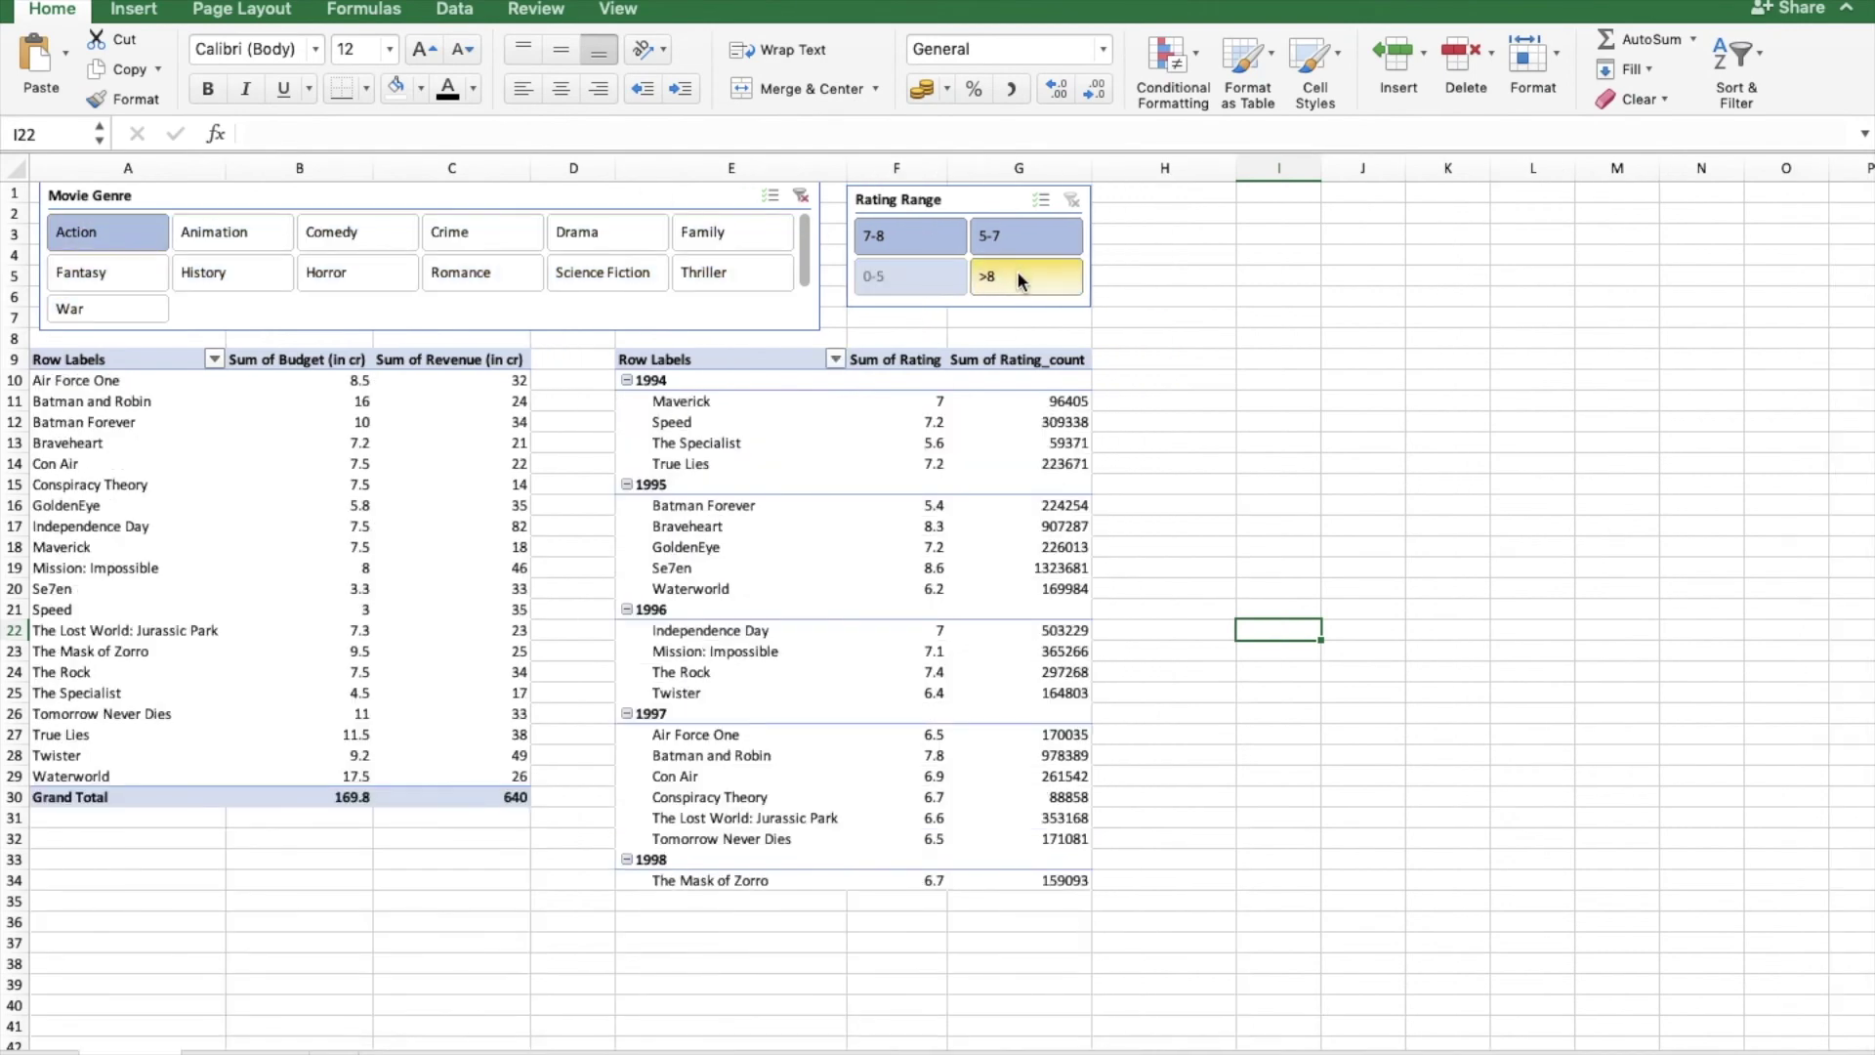
click(1016, 273)
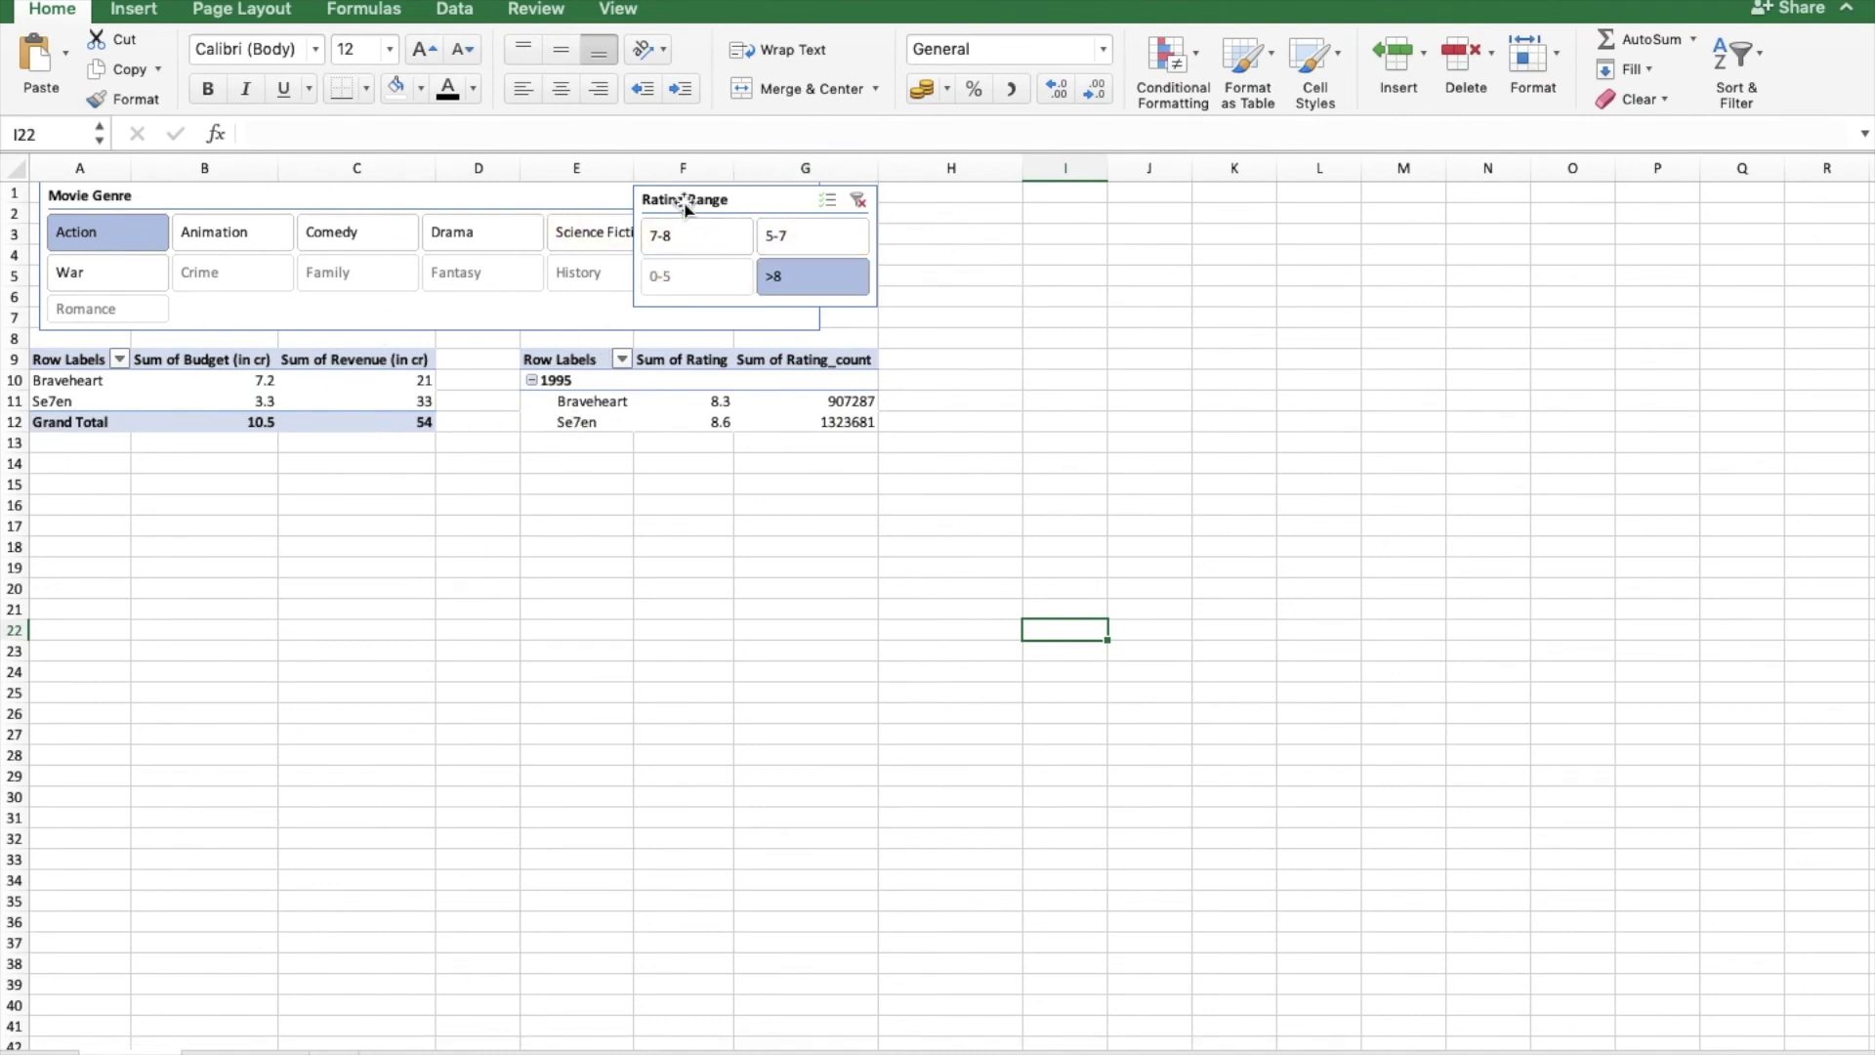
- Set the Rating Range slicer's properties to "Don't move or size with cells"
click(739, 205)
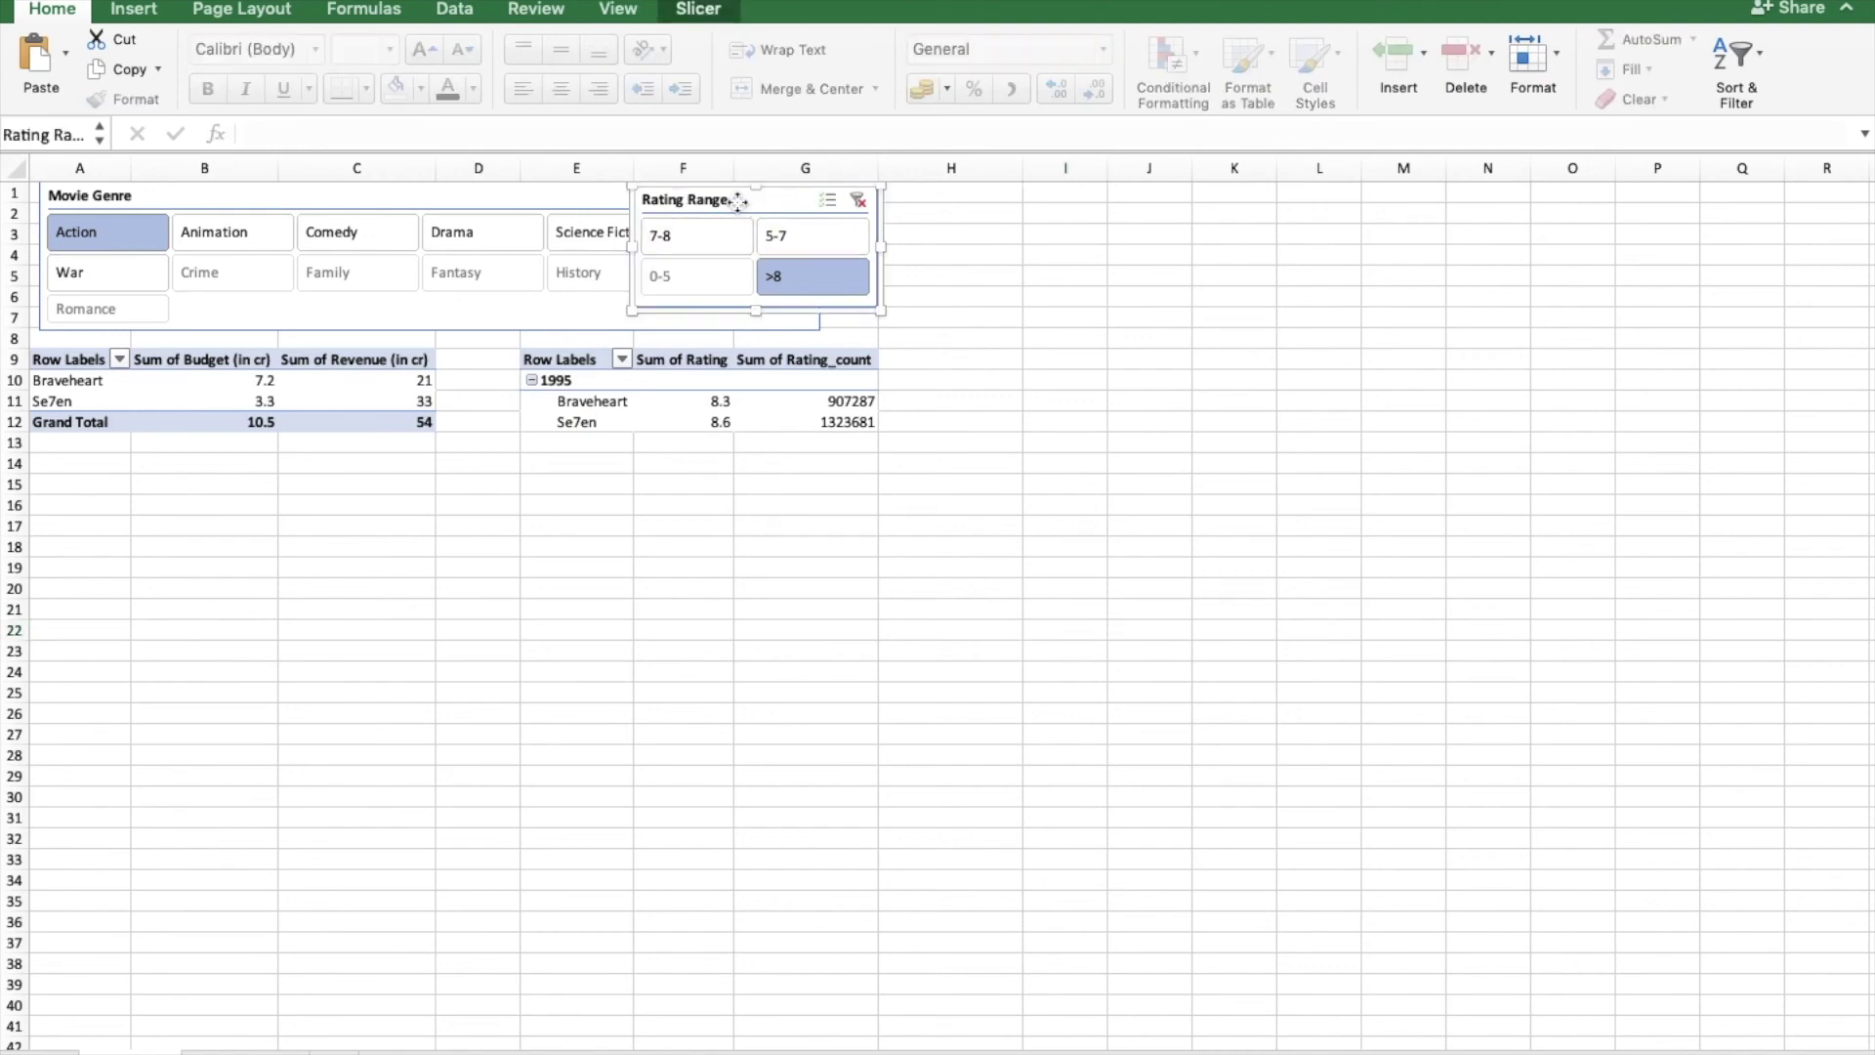
right_click(739, 205)
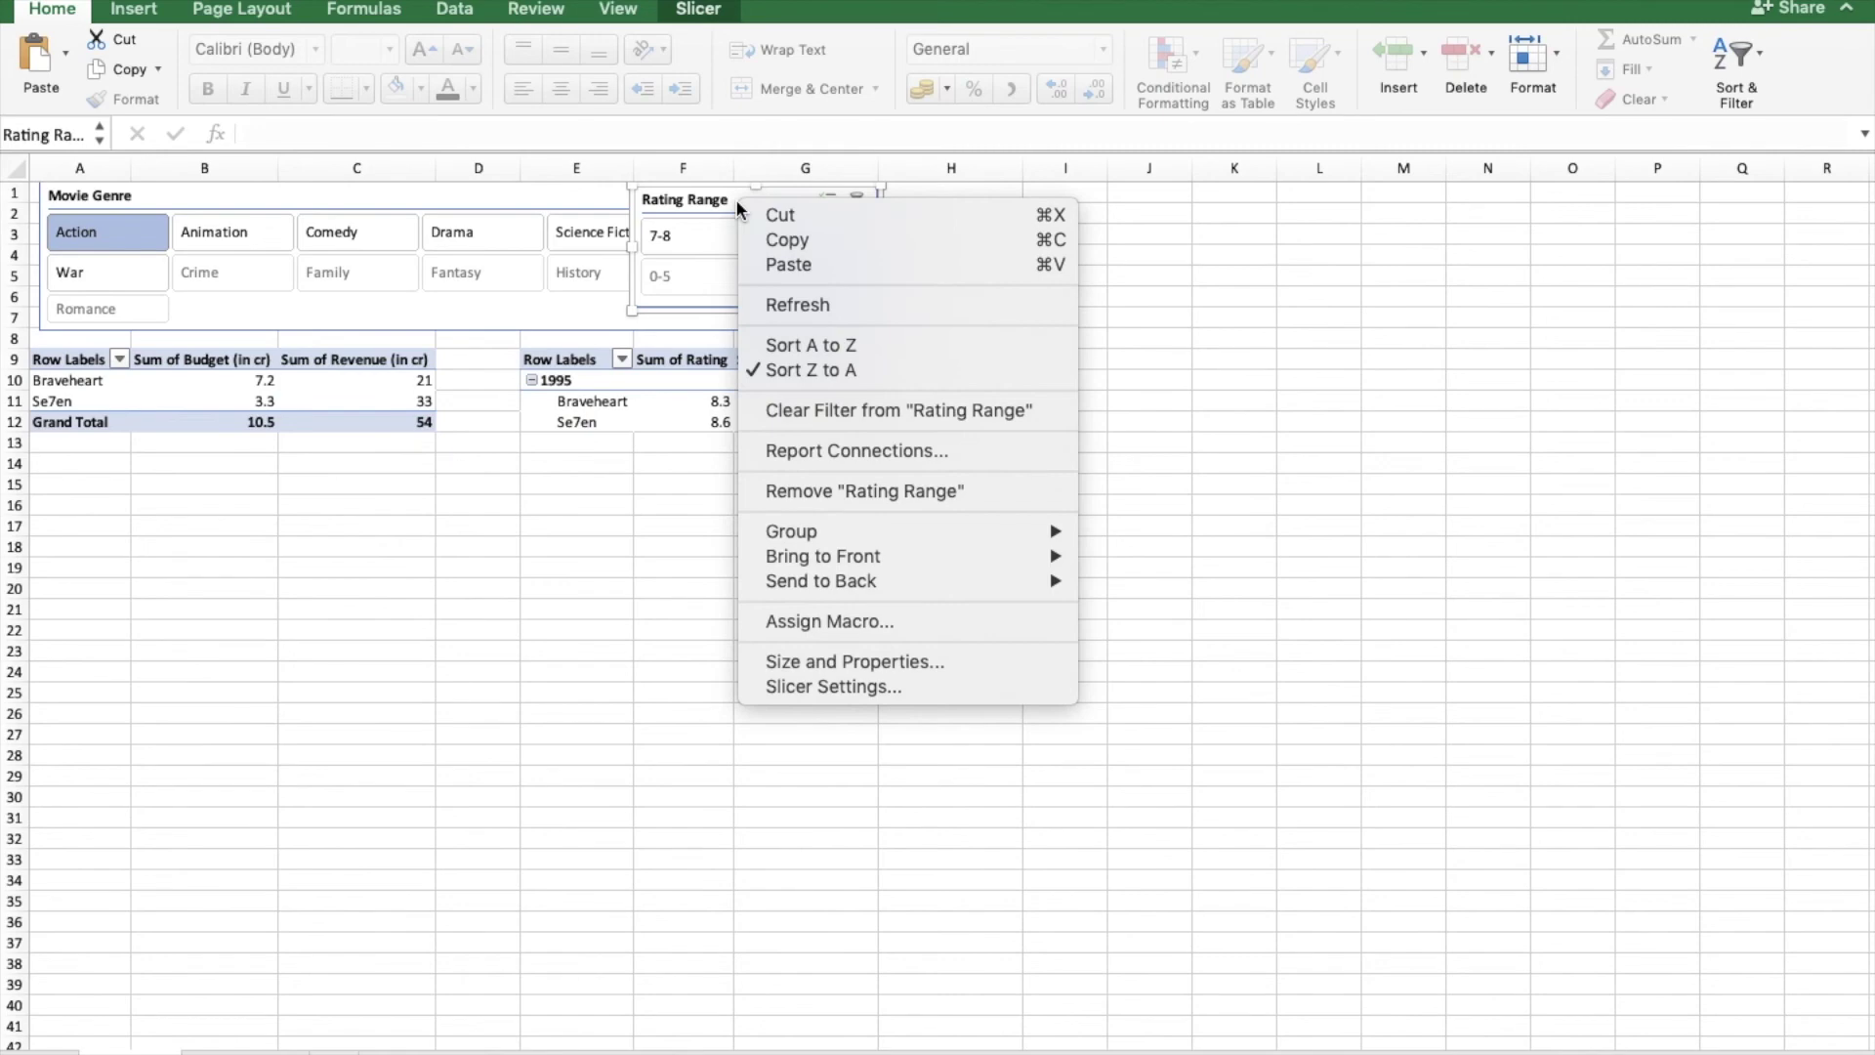
click(848, 670)
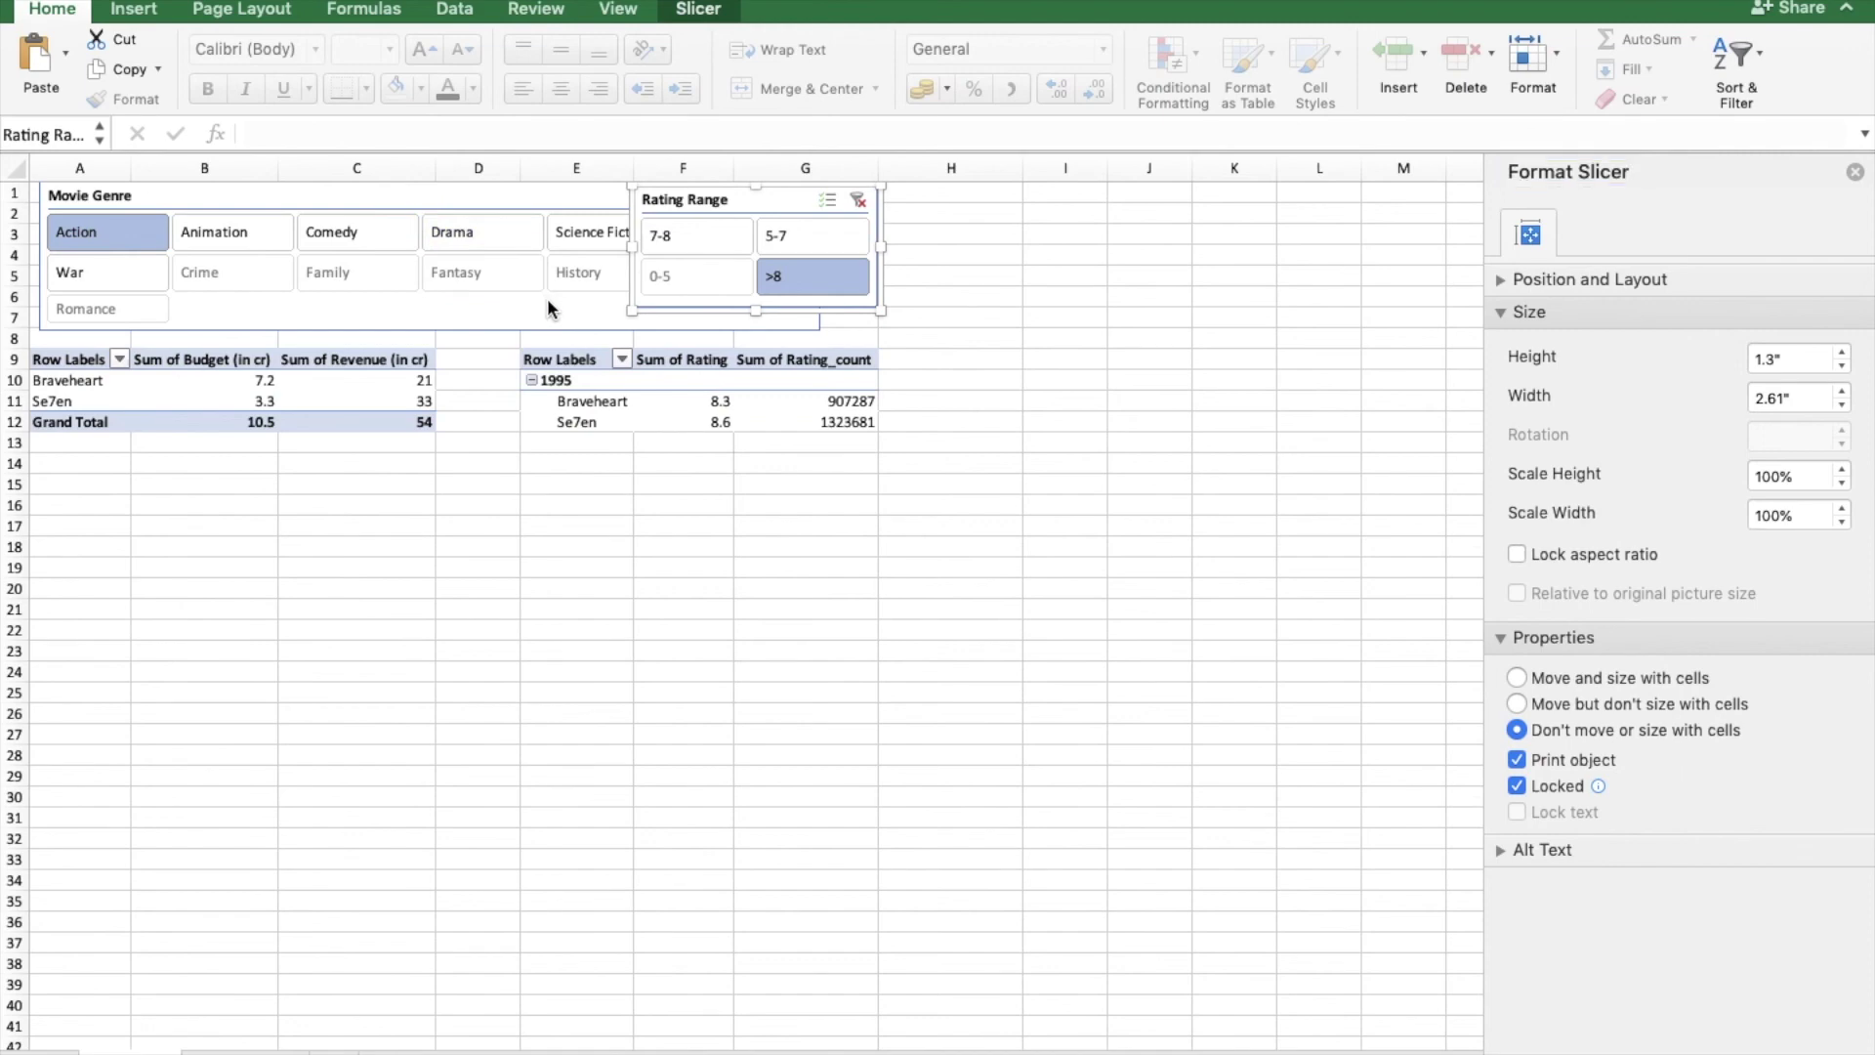
- Set the Movie Genre slicer's properties to "Don't move or size with cells" and close the slicer formatting options
right_click(571, 313)
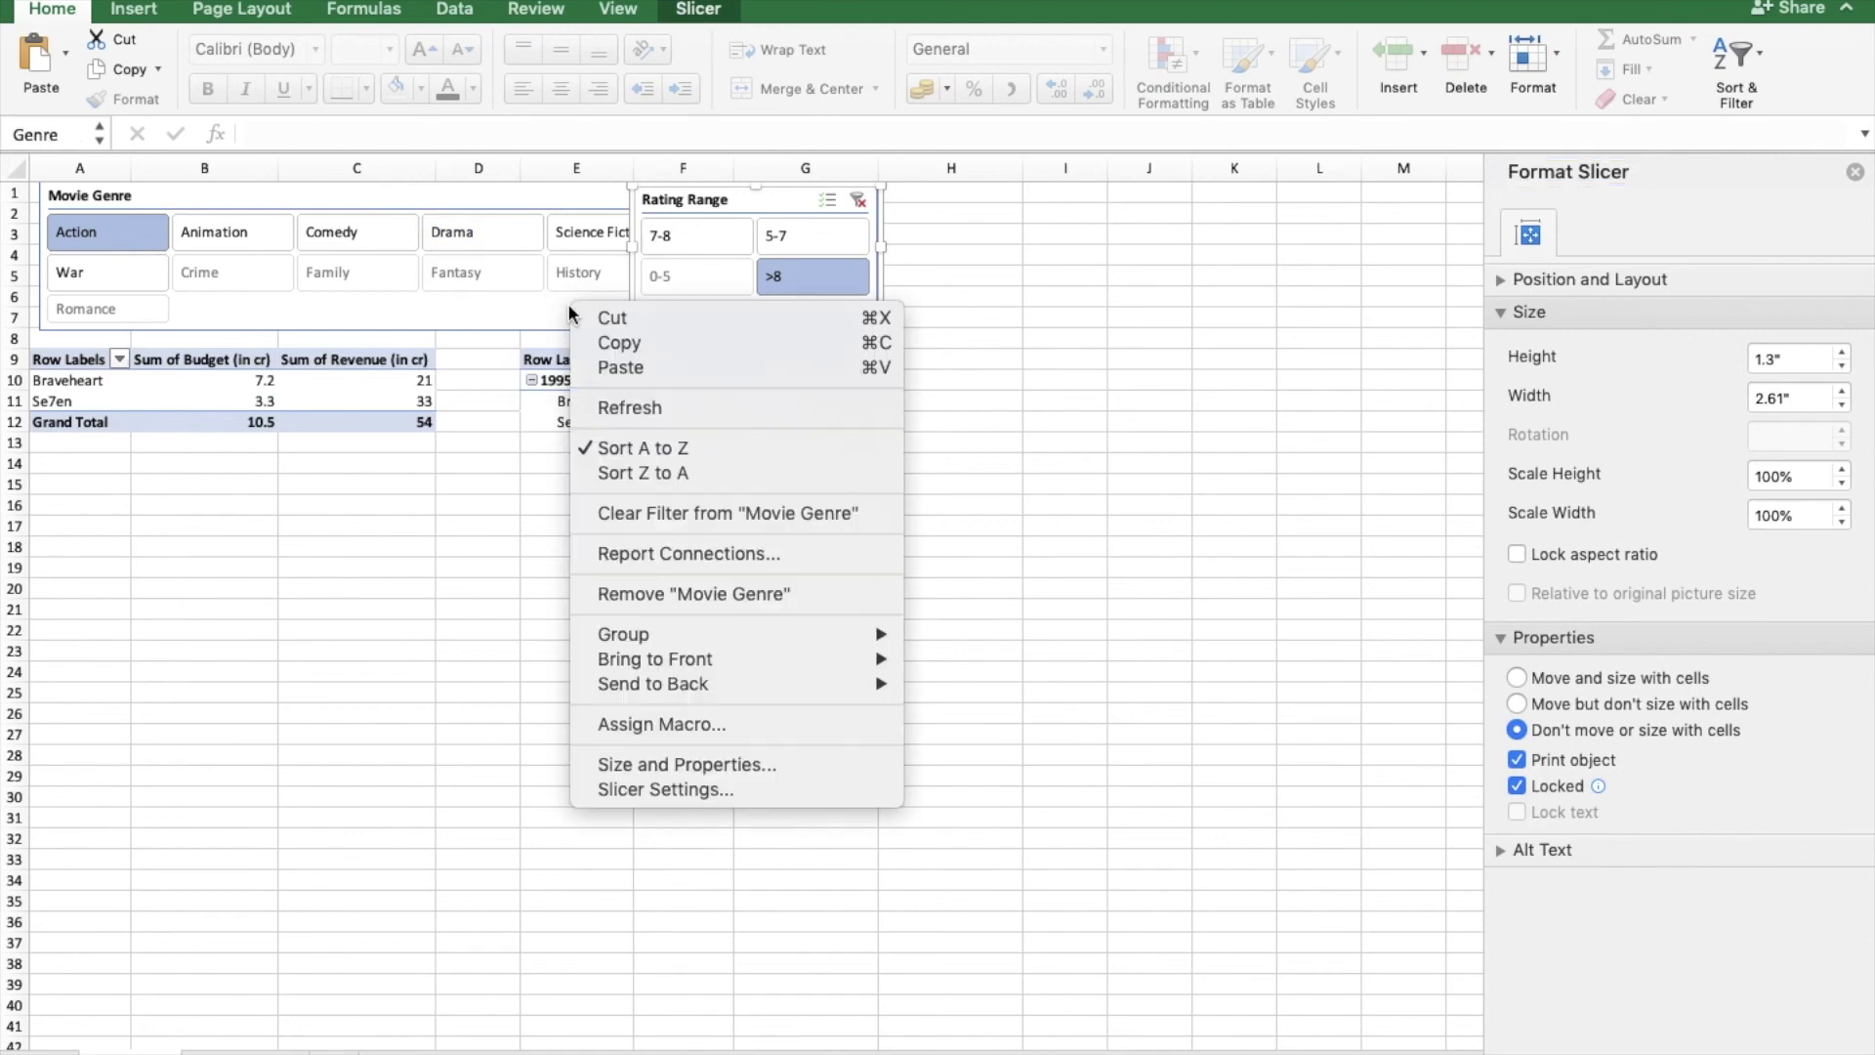
click(539, 311)
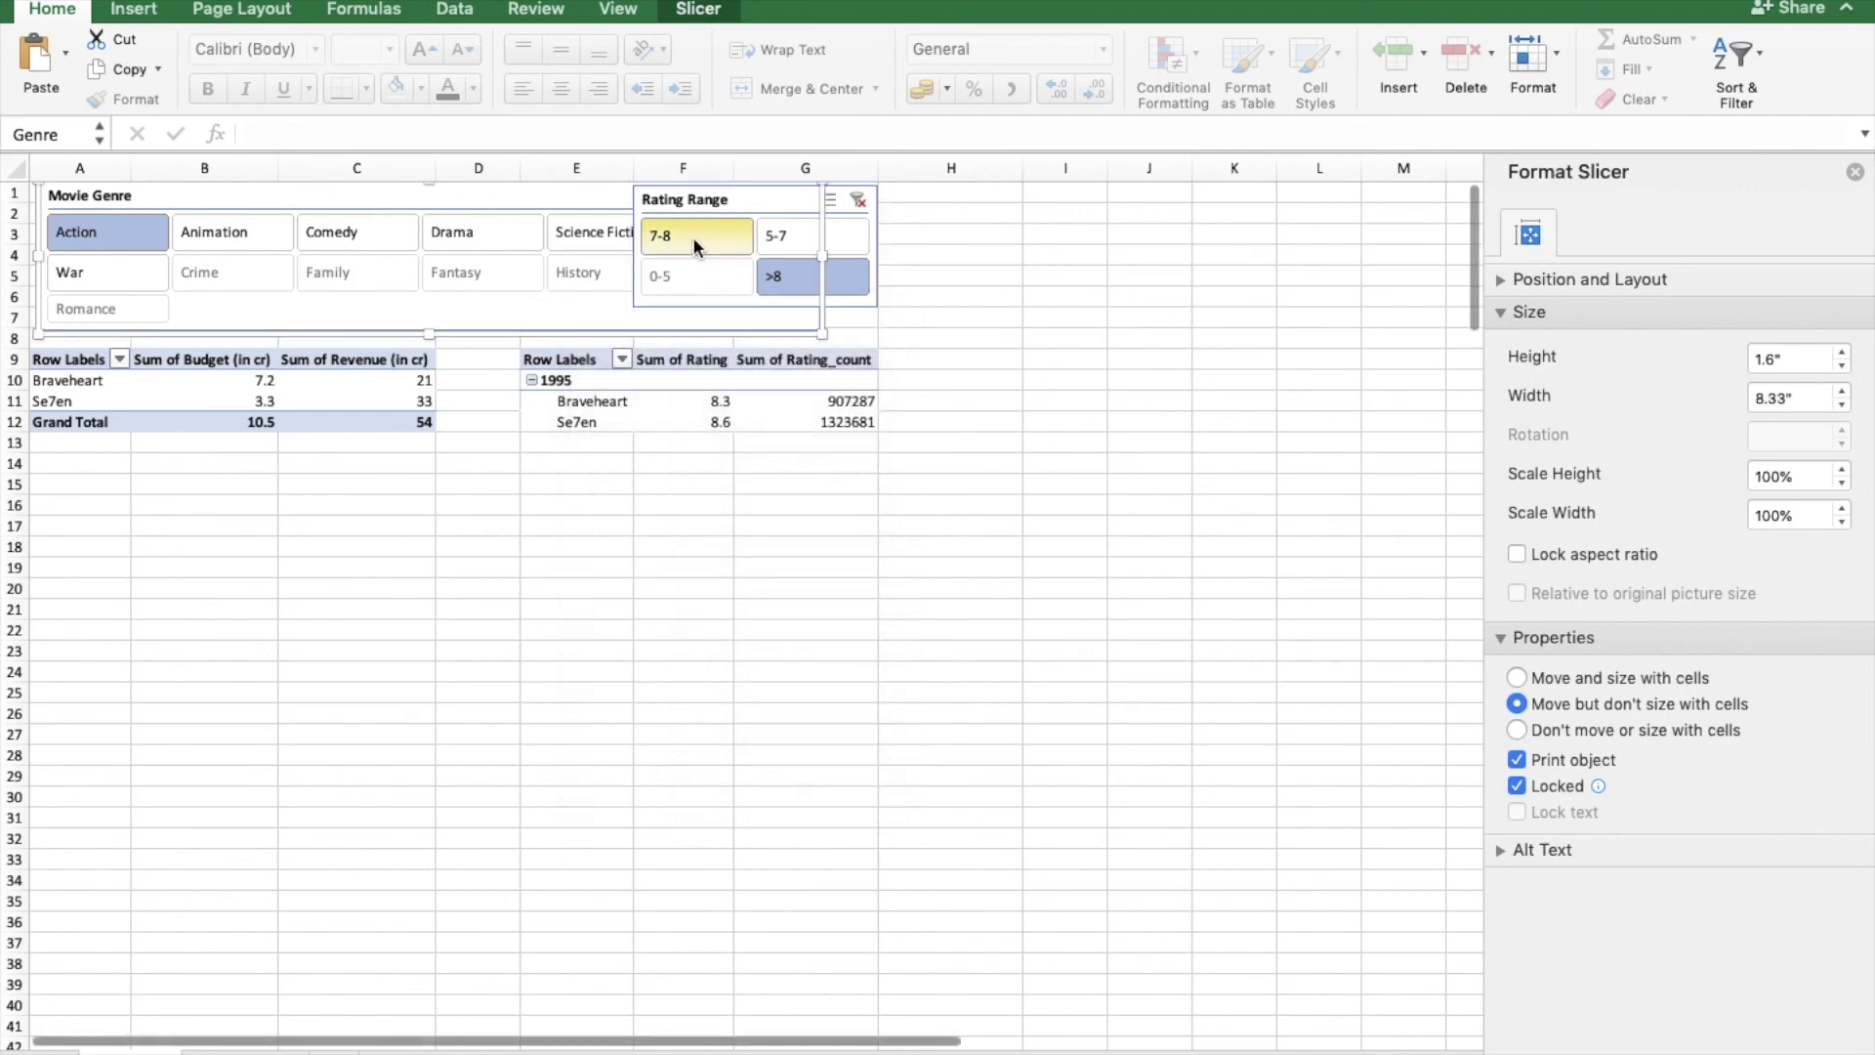
right_click(590, 310)
click(664, 768)
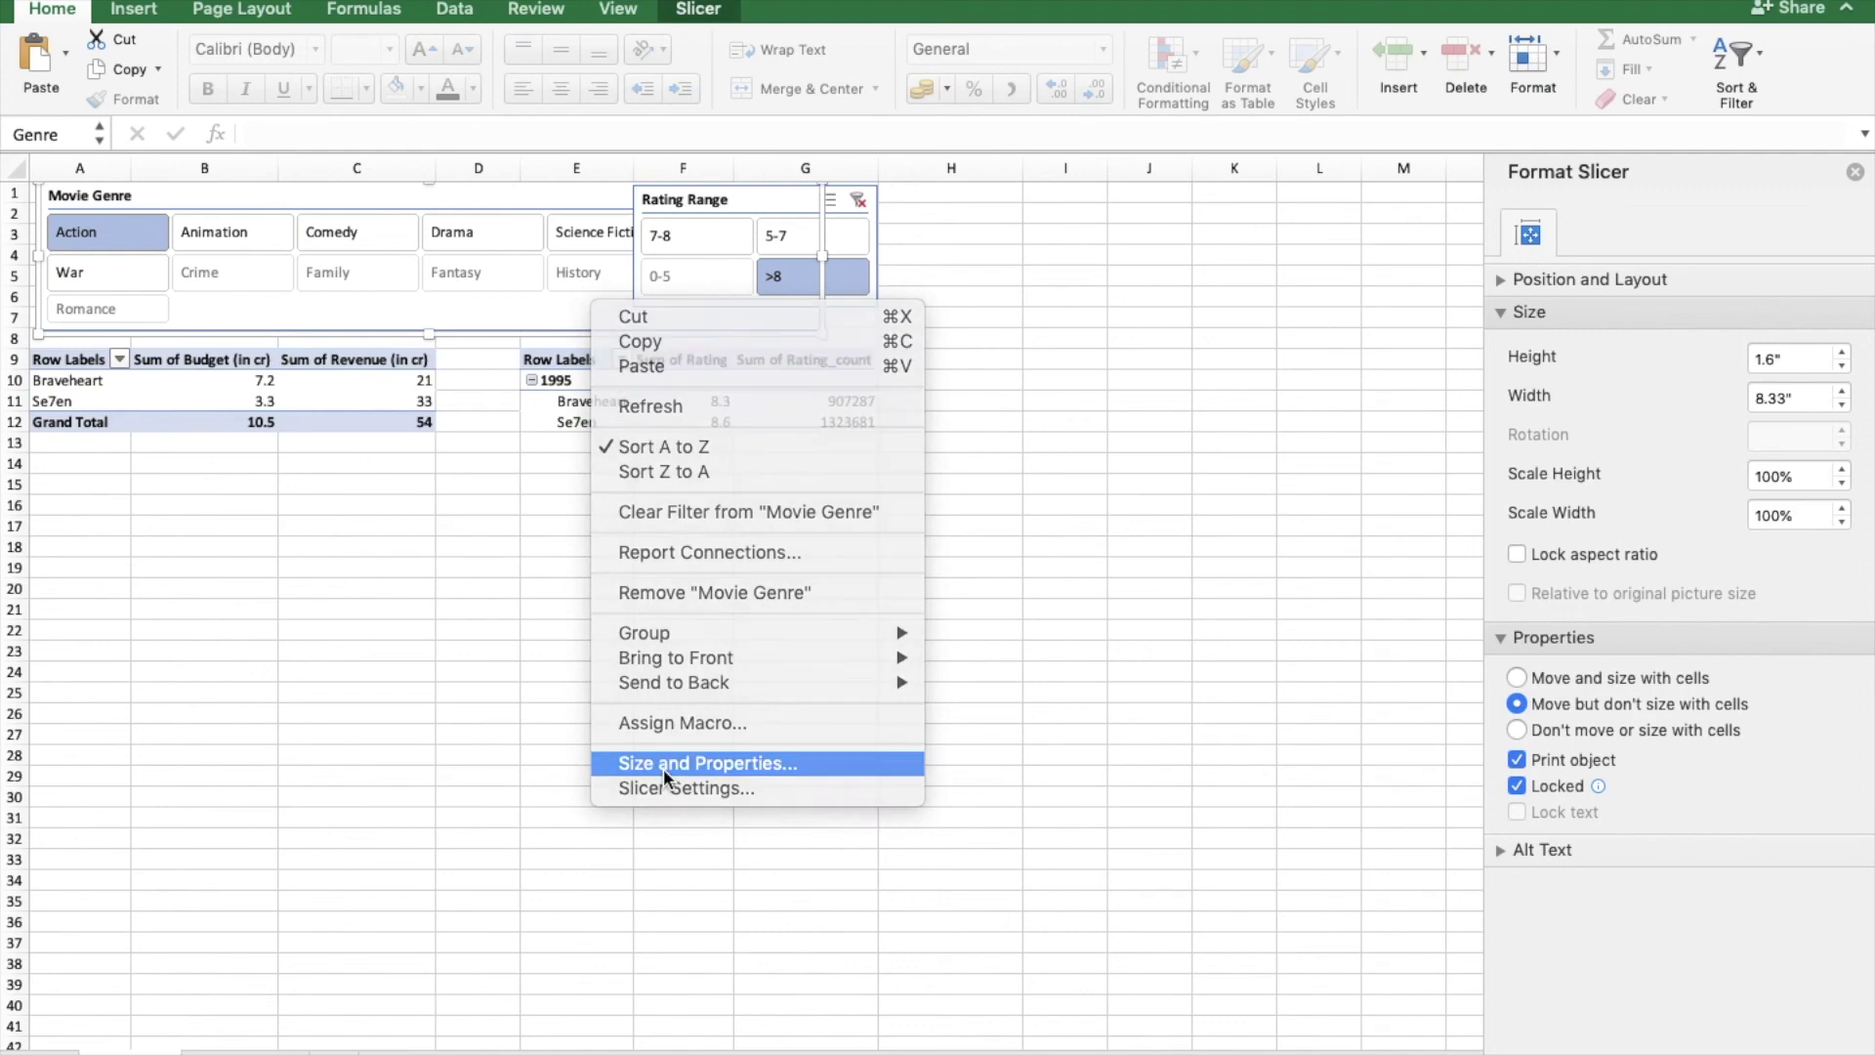
click(1516, 729)
click(878, 251)
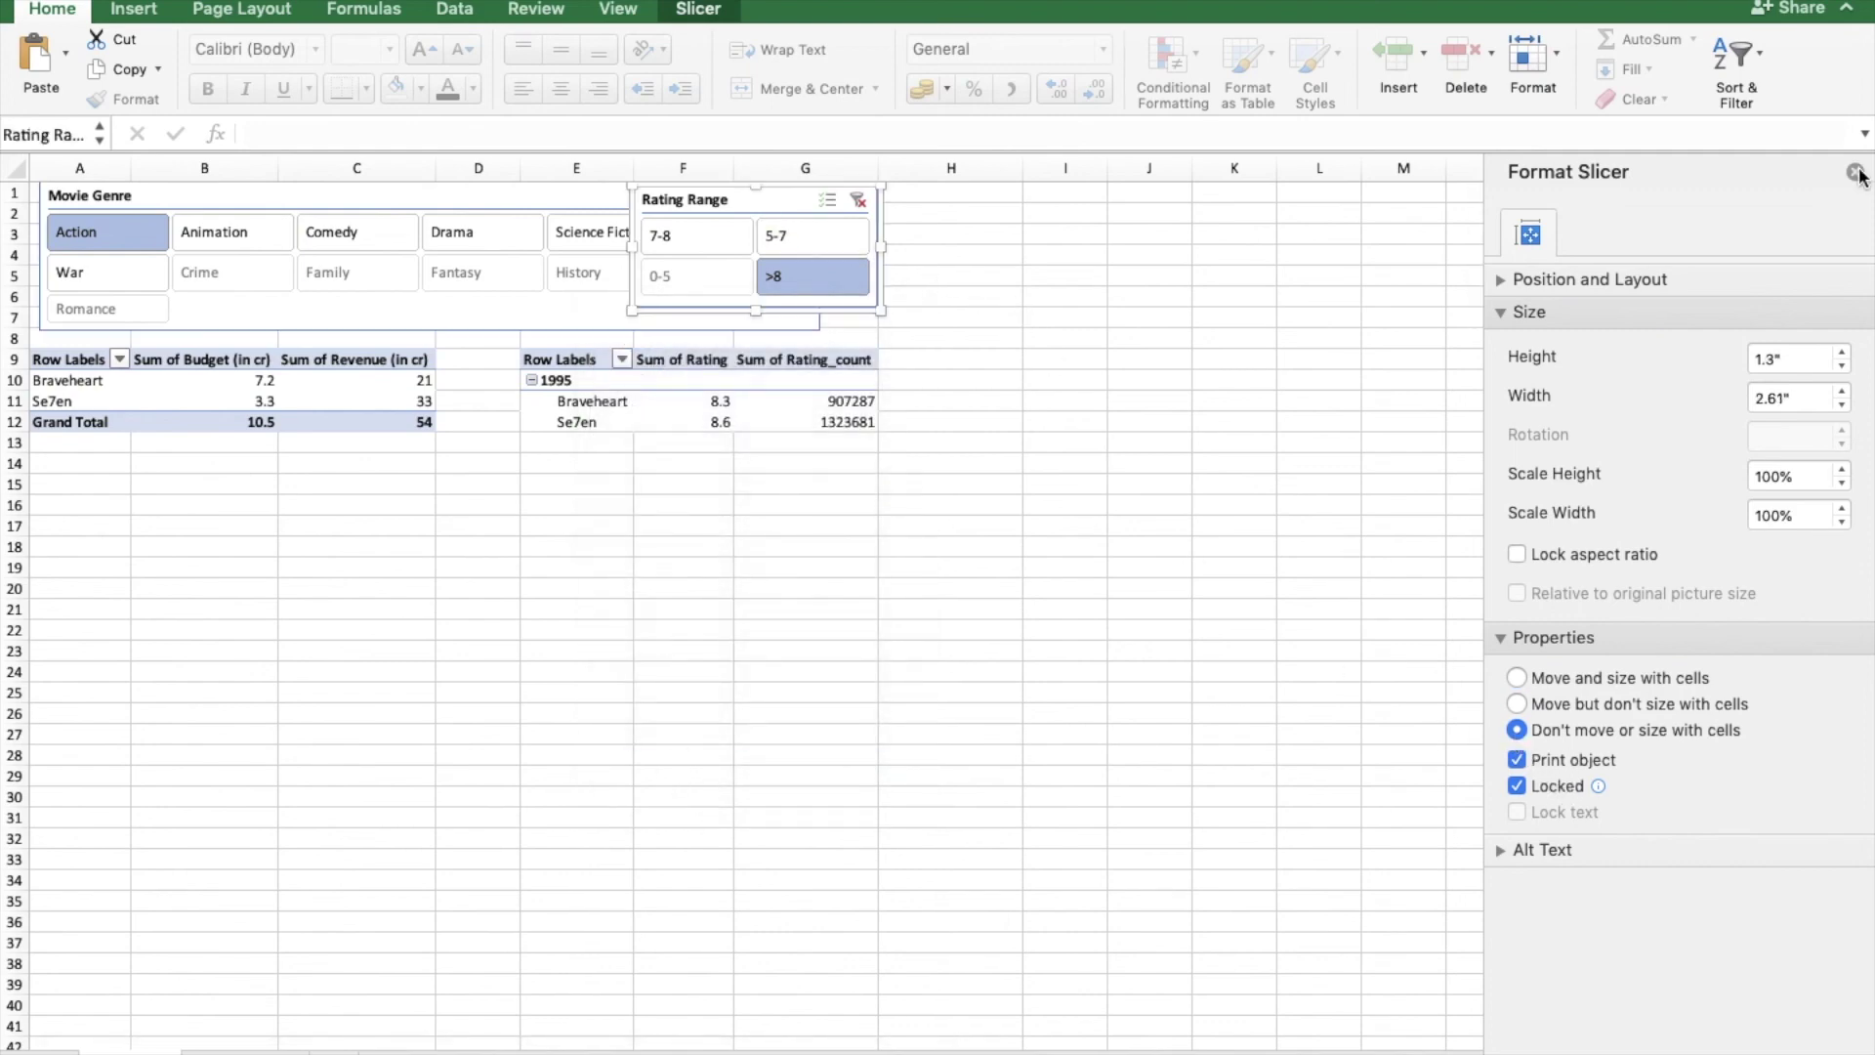
click(1855, 172)
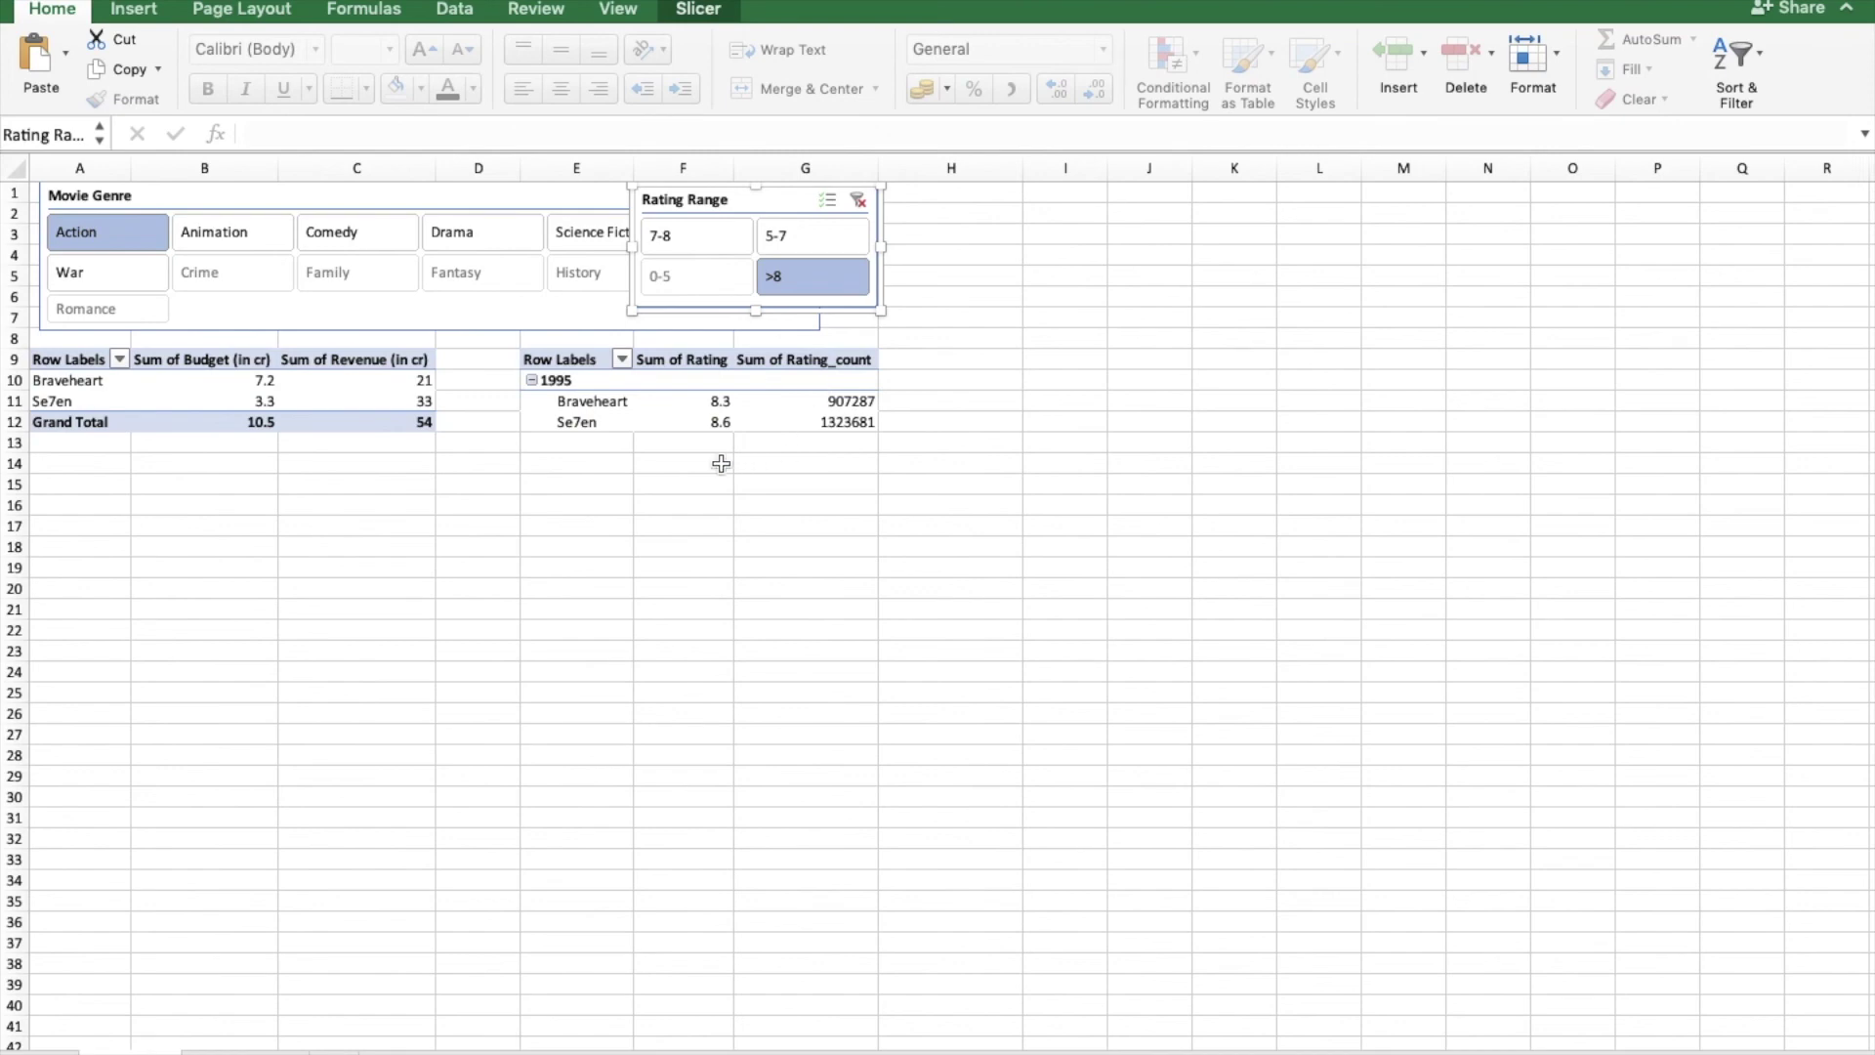
- Clear both slicer filters and move the Rating Range slicer back beside the Movie Genre slicer so they no longer overlap
click(857, 205)
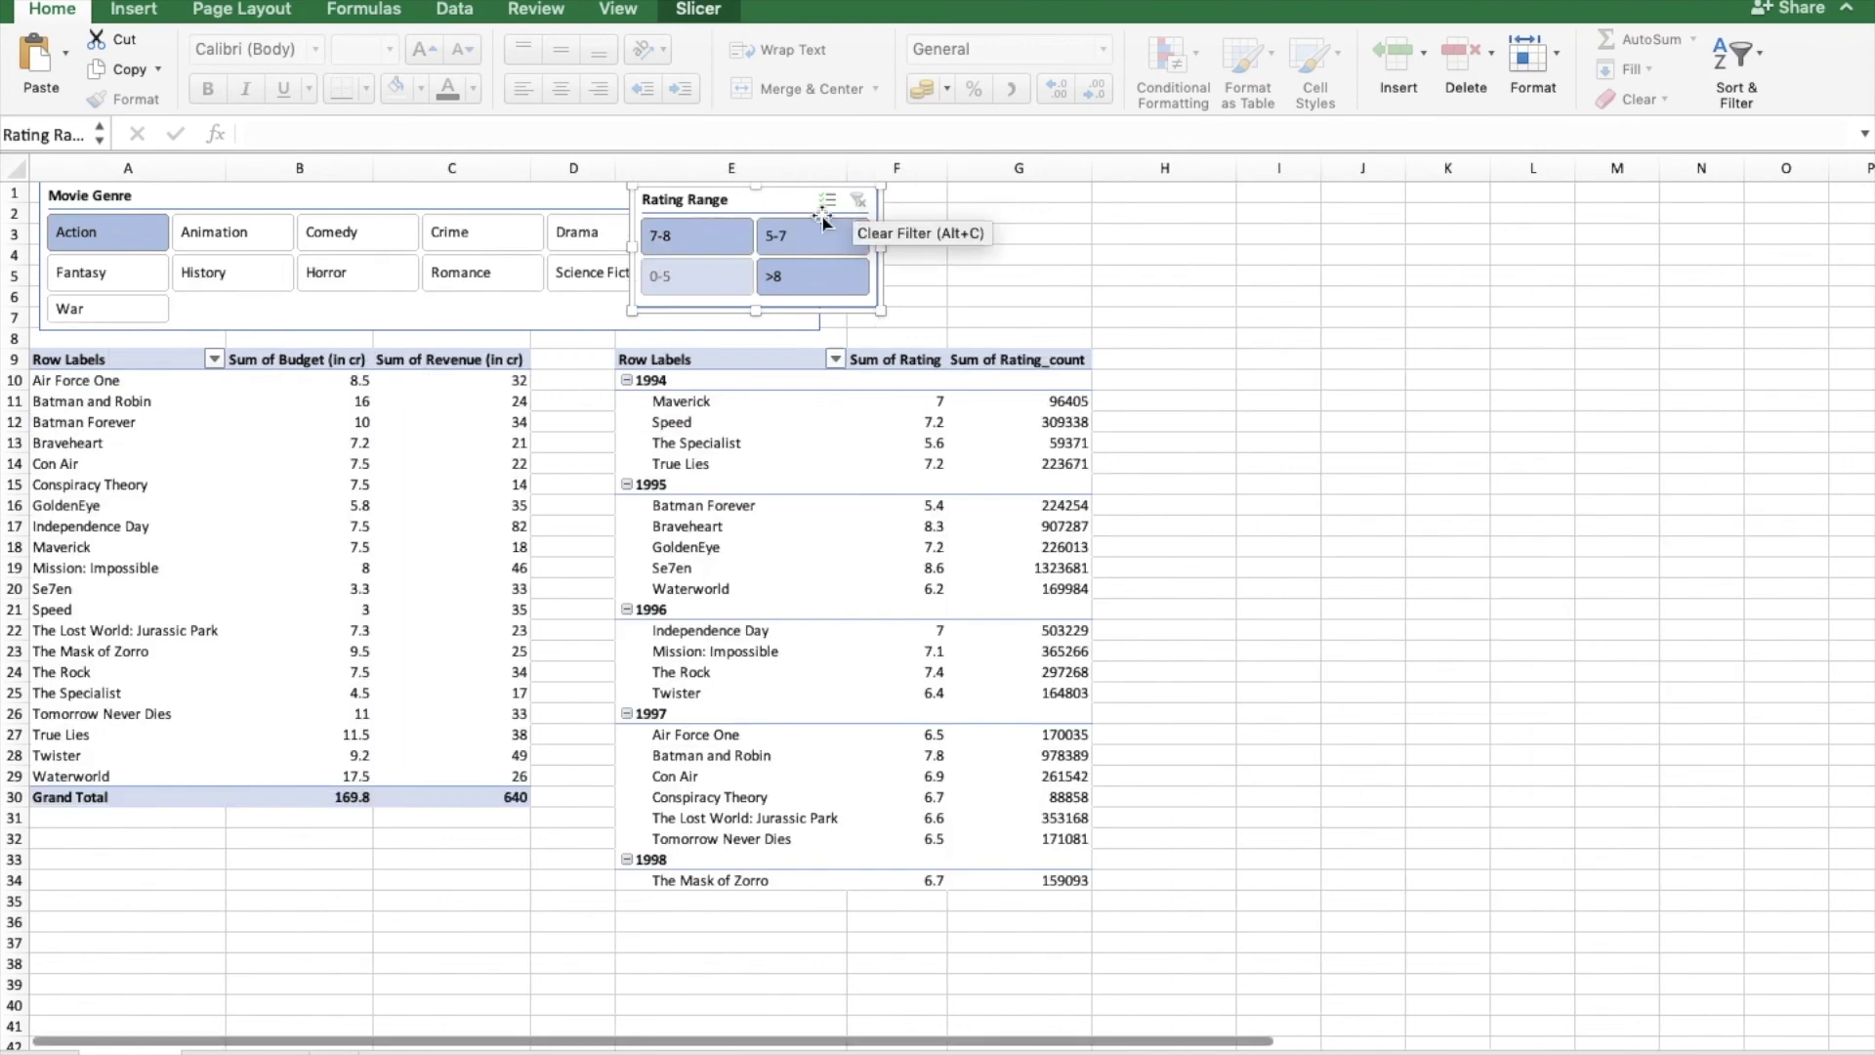
click(601, 200)
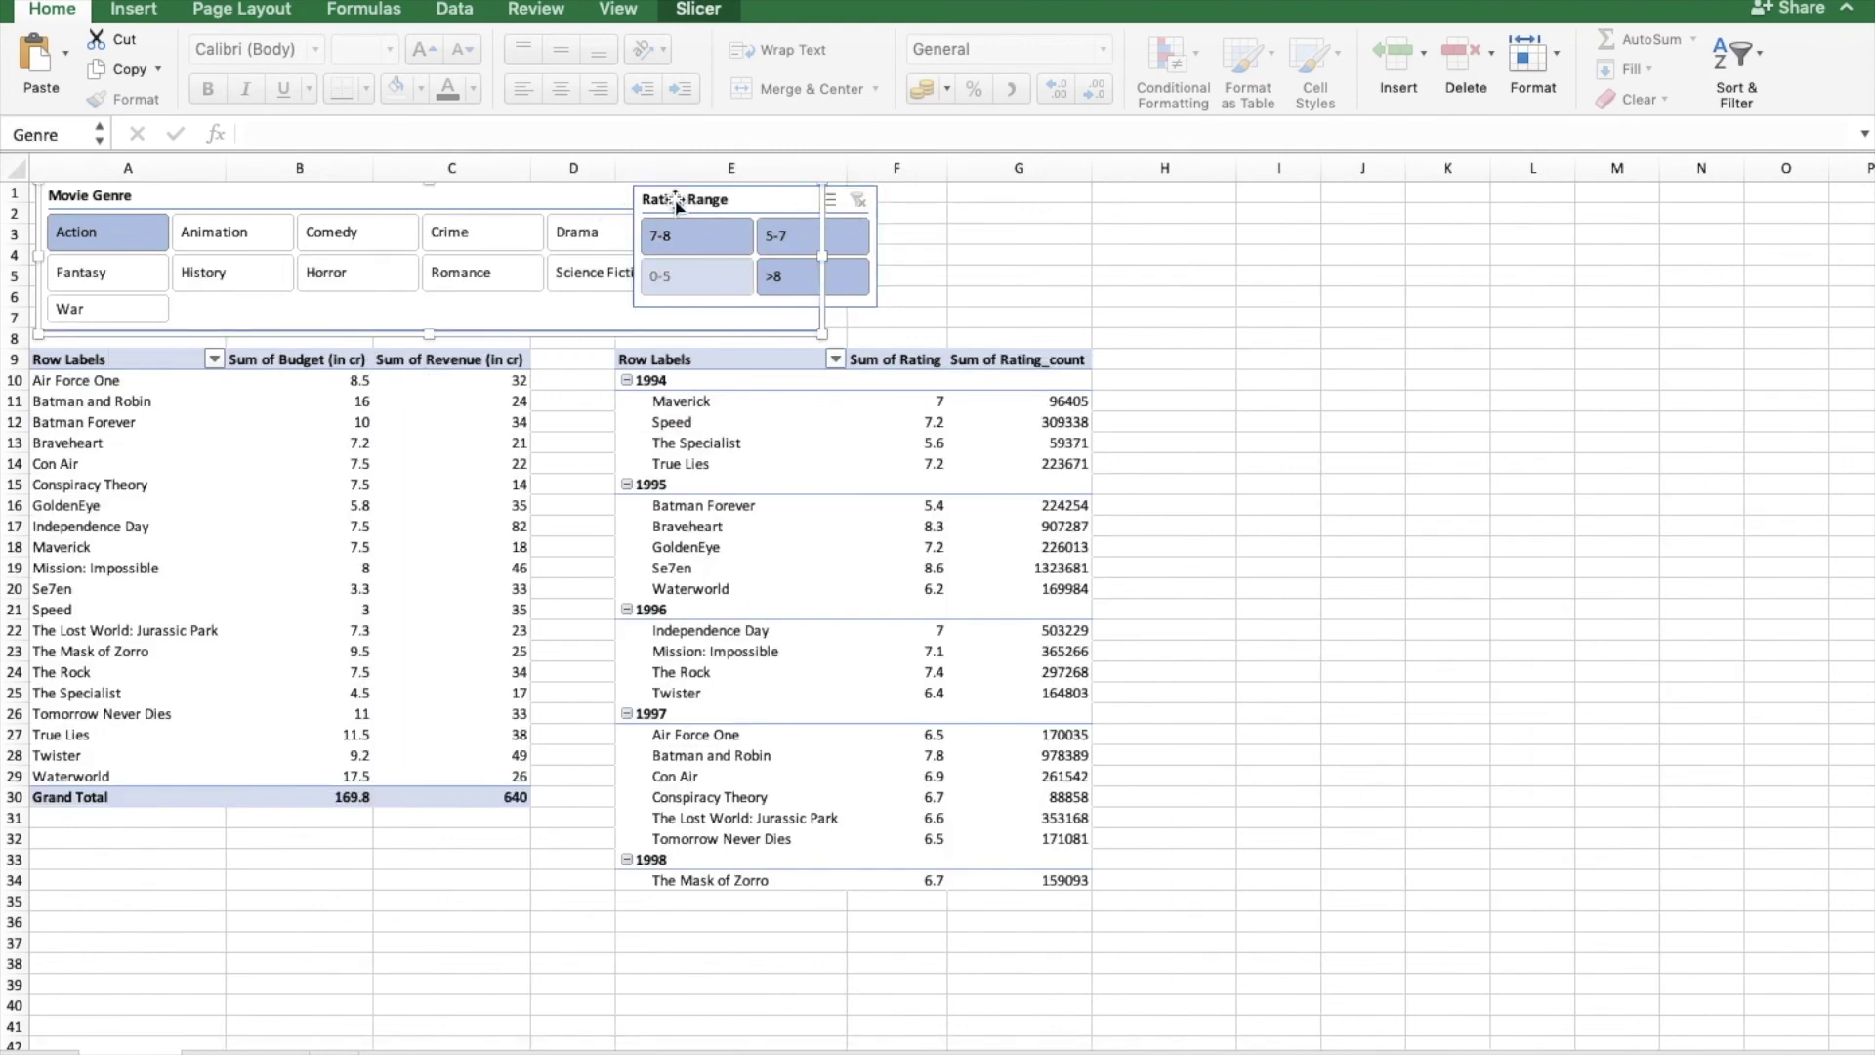
drag(738, 200, 945, 207)
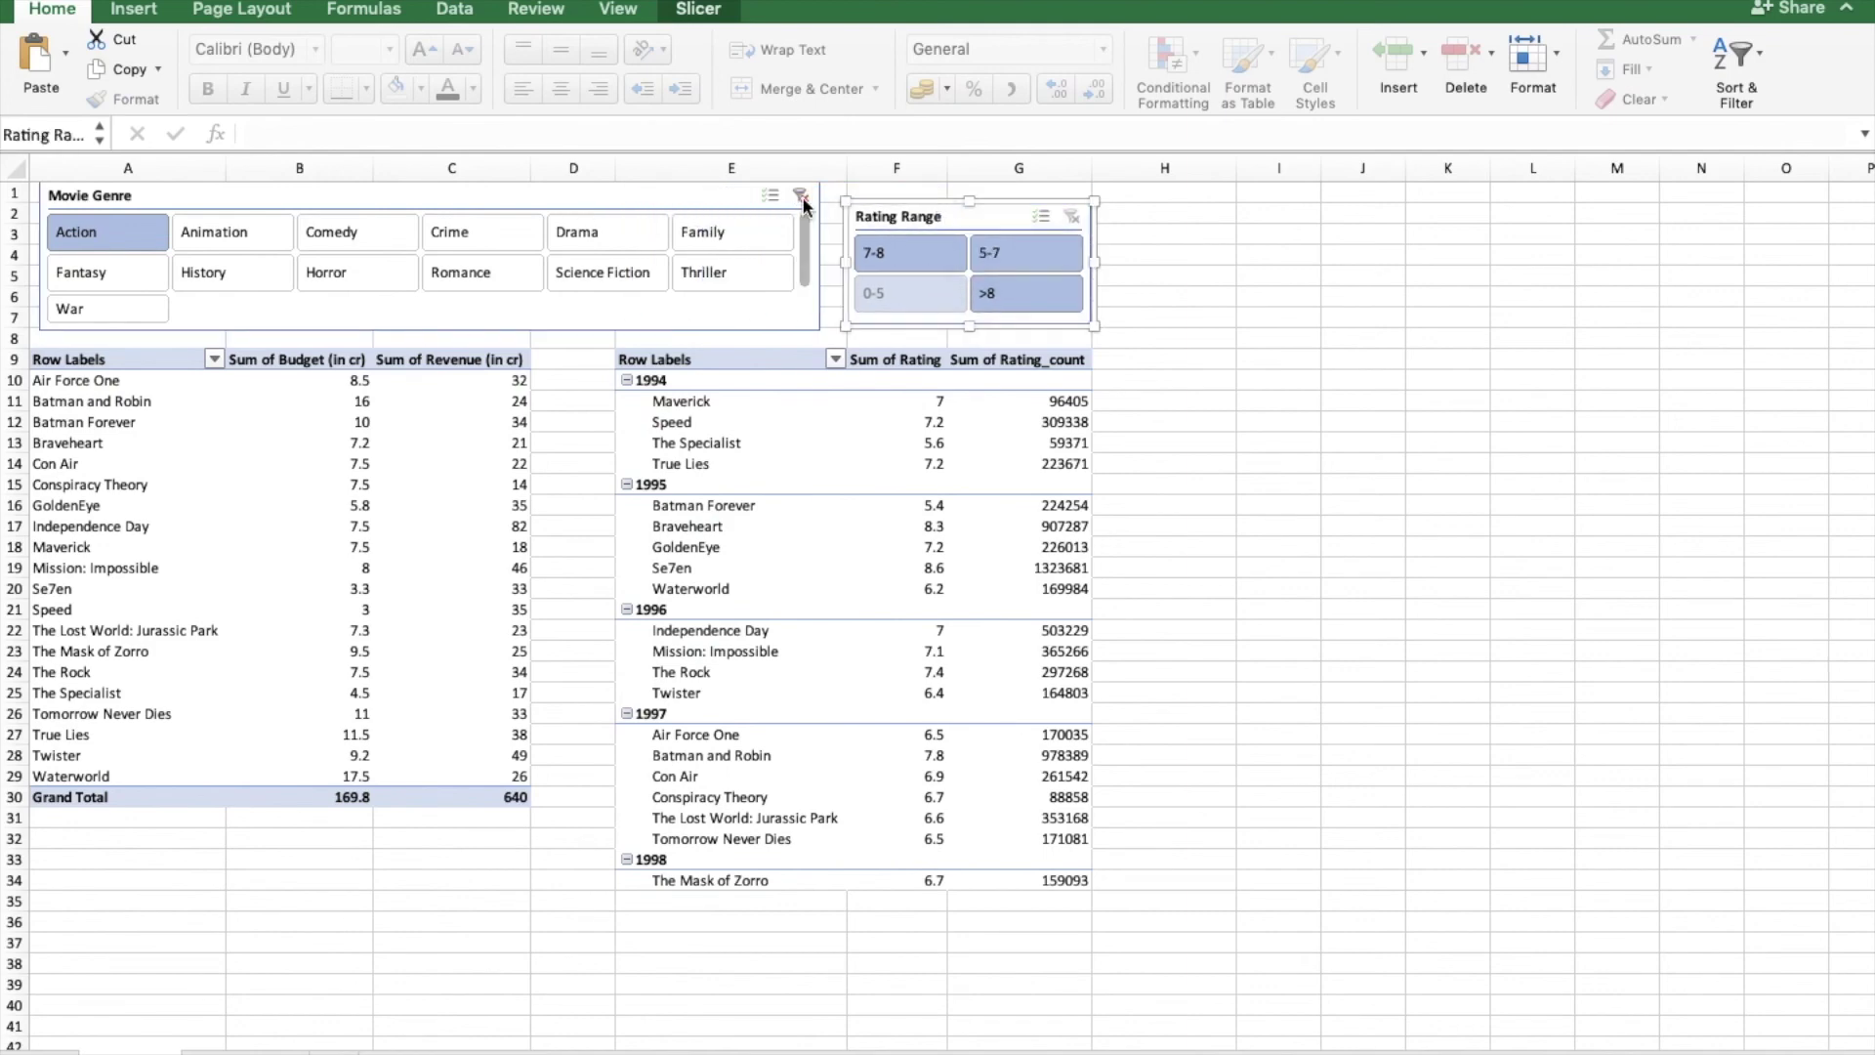
click(803, 205)
- Test the slicers by filtering to >8 rated movies in Action, Drama and War in turn, and clear both filters
click(84, 235)
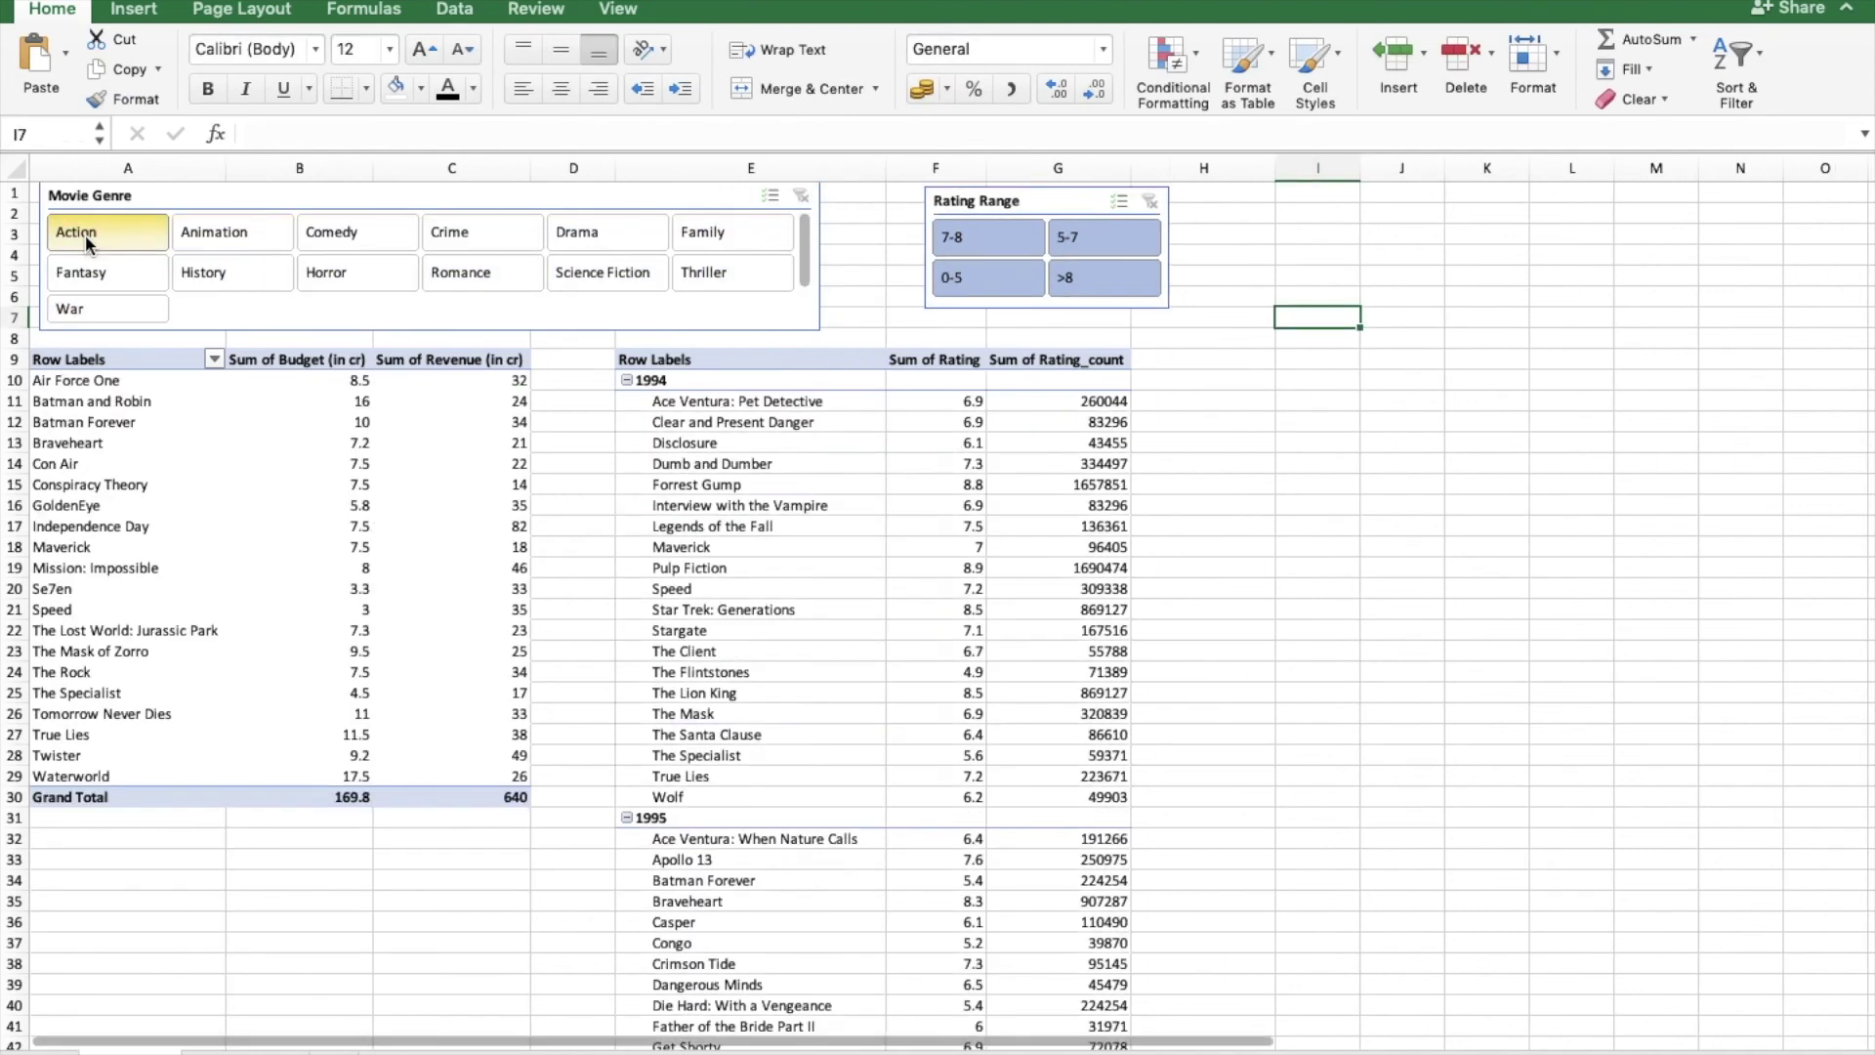
click(1103, 279)
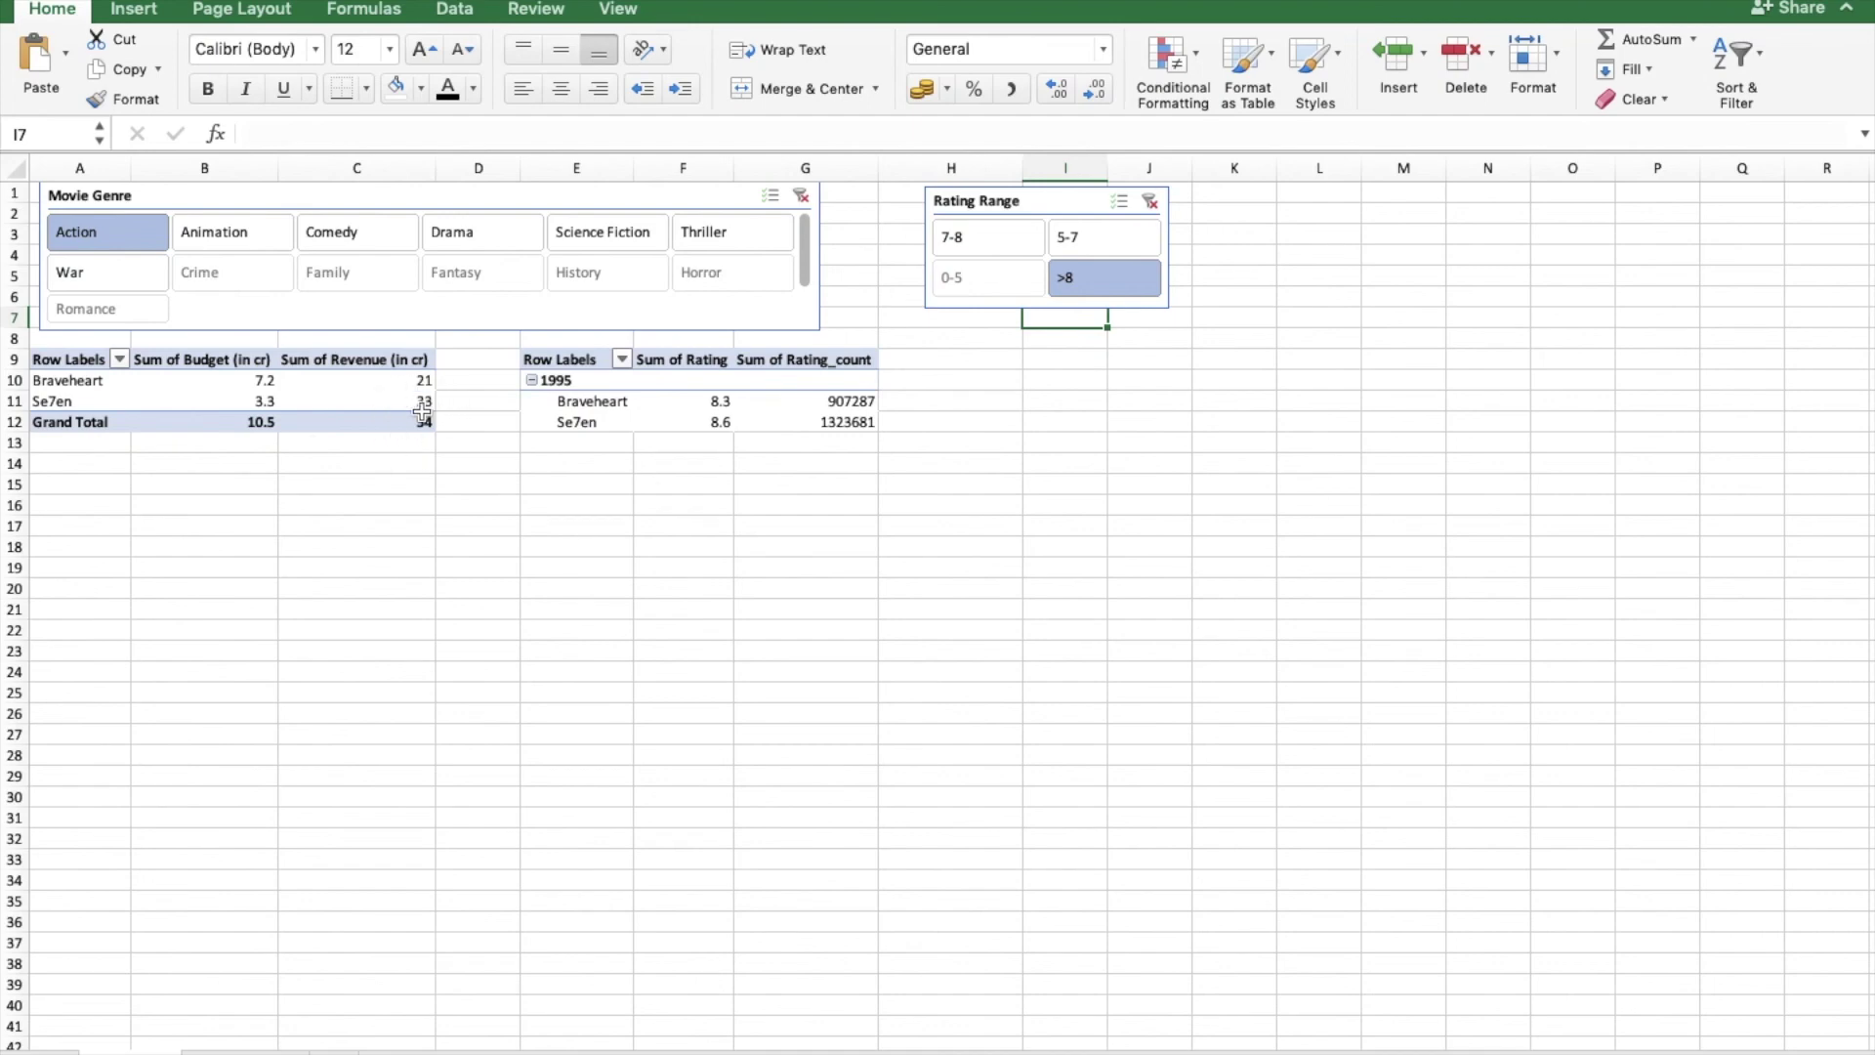
click(489, 234)
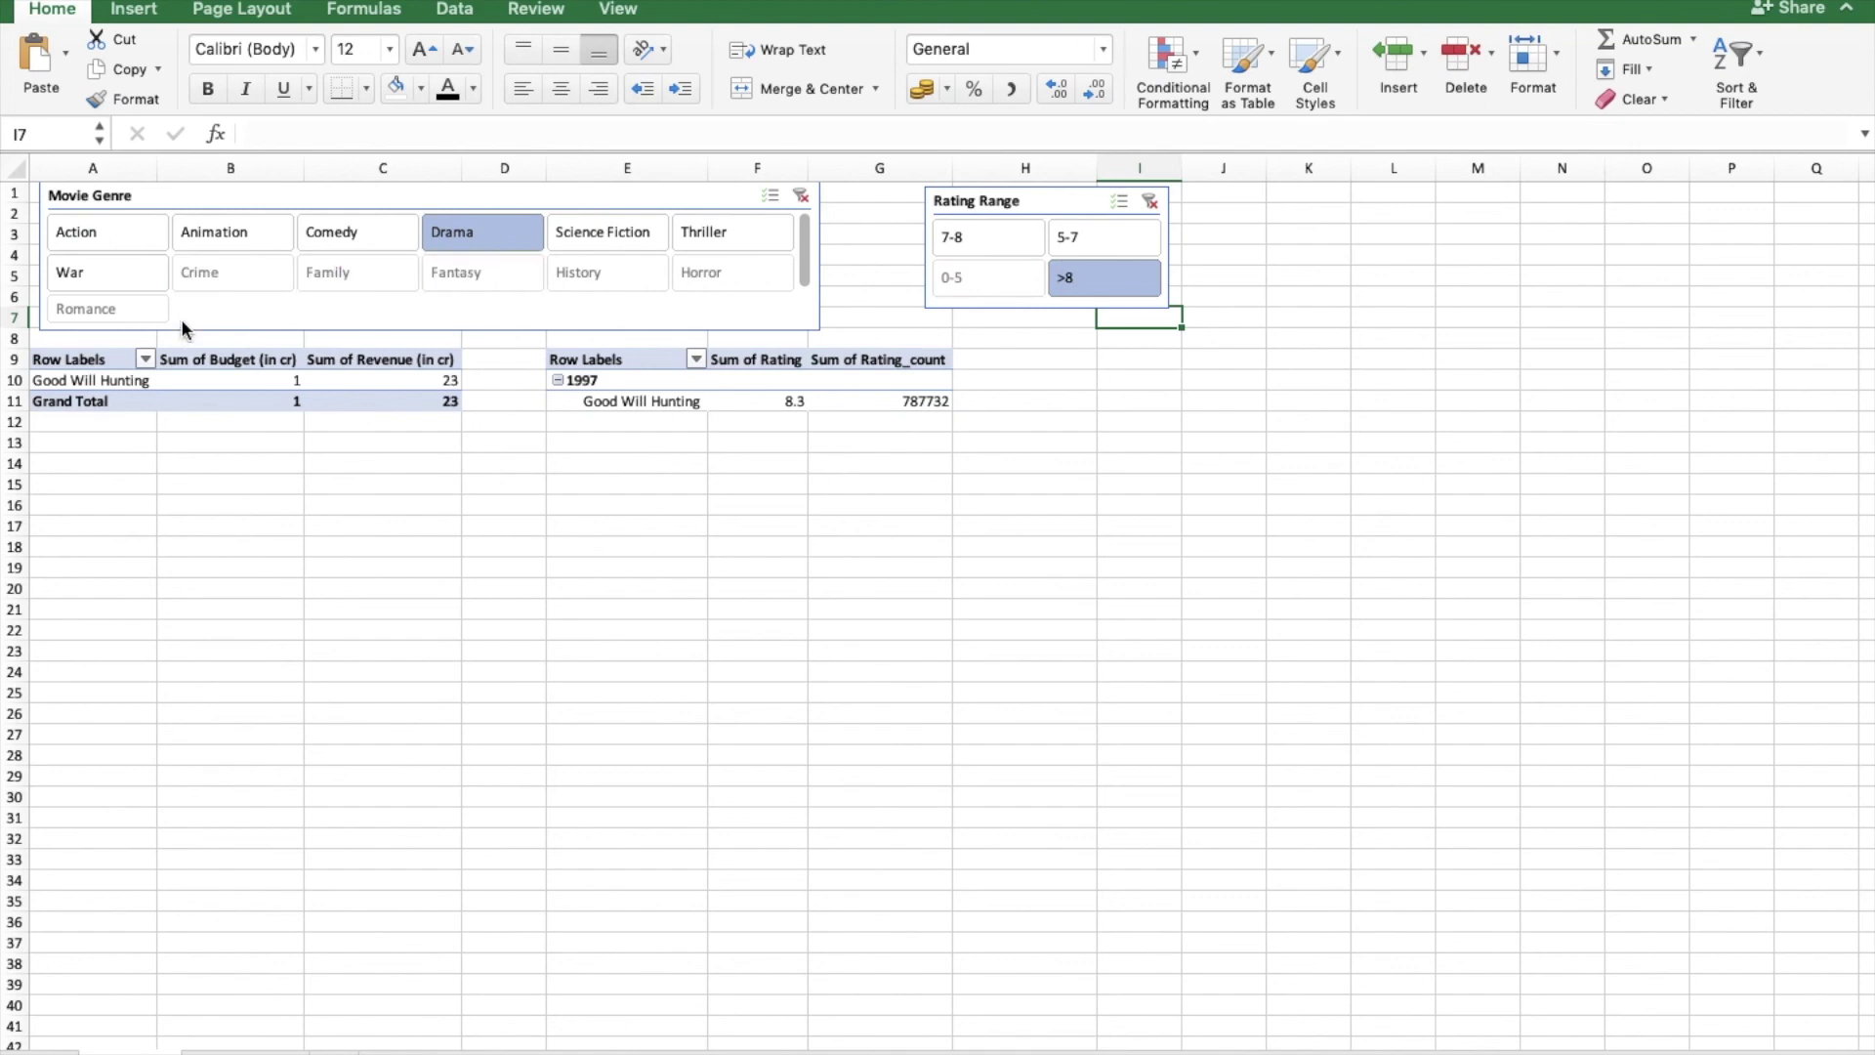
click(123, 263)
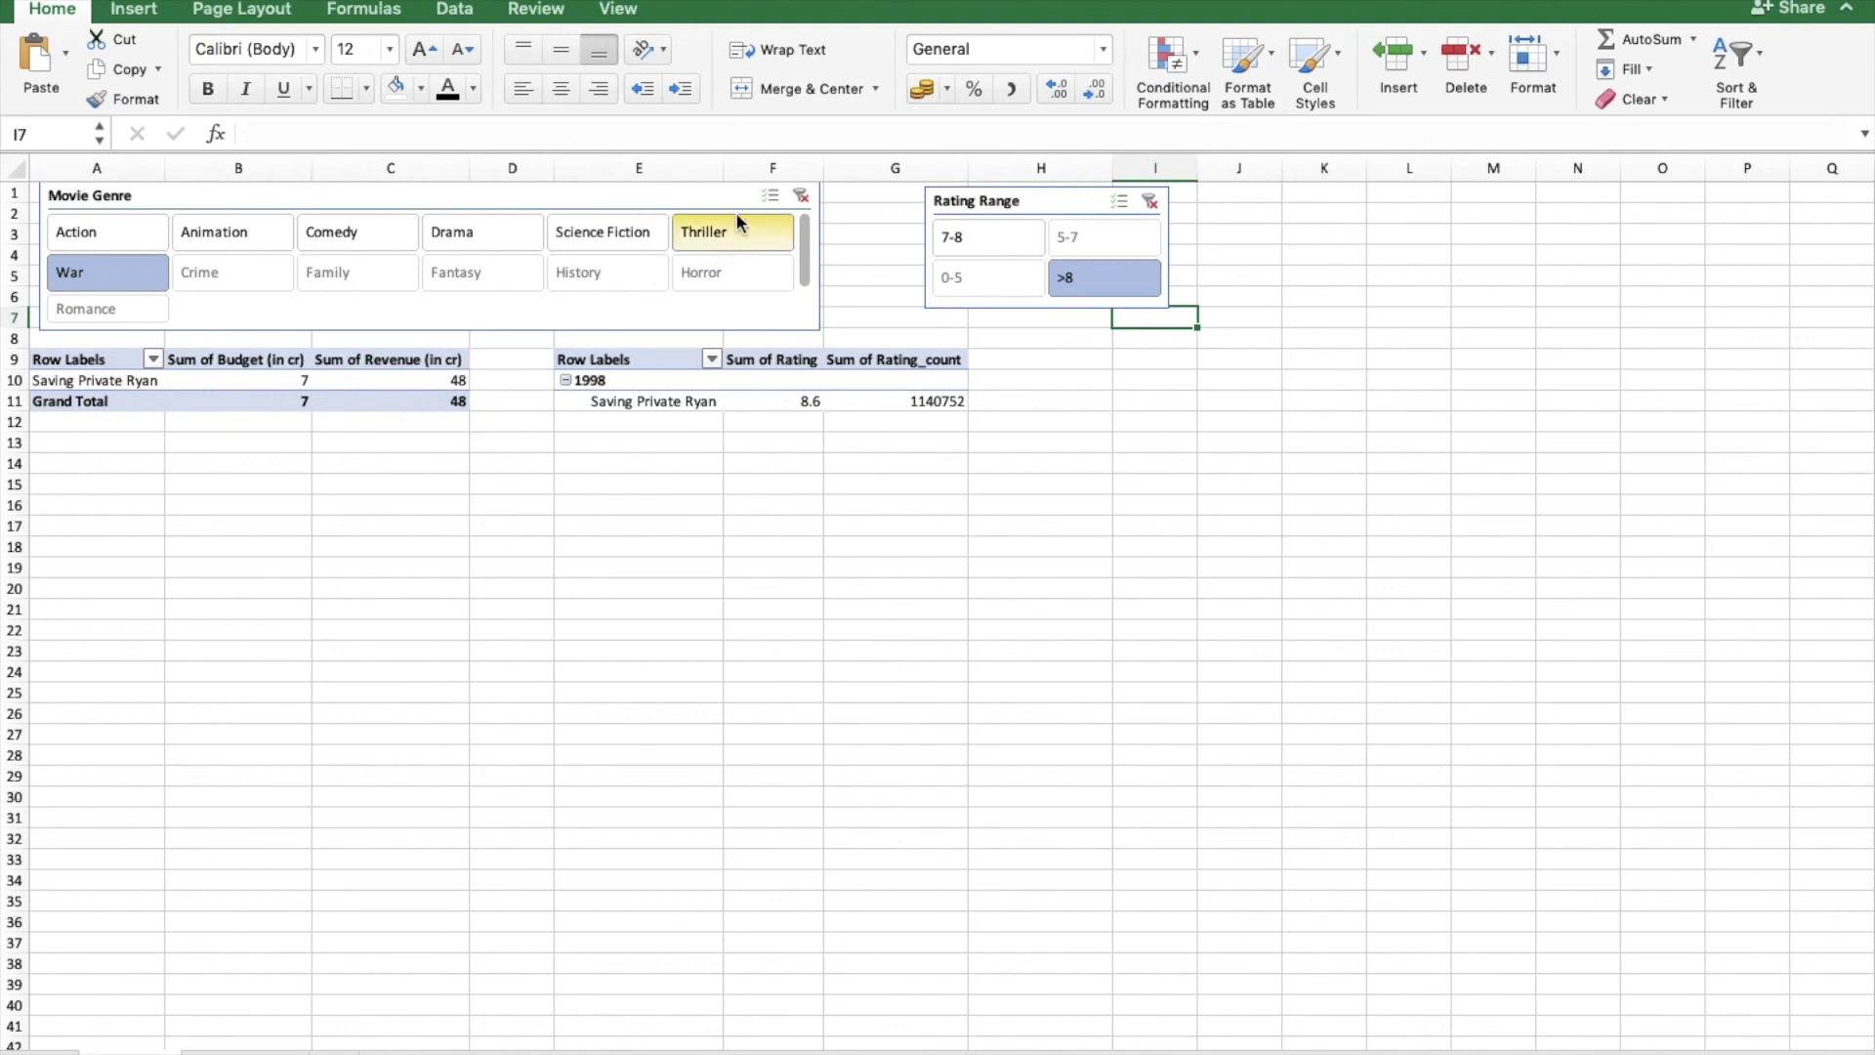
click(800, 196)
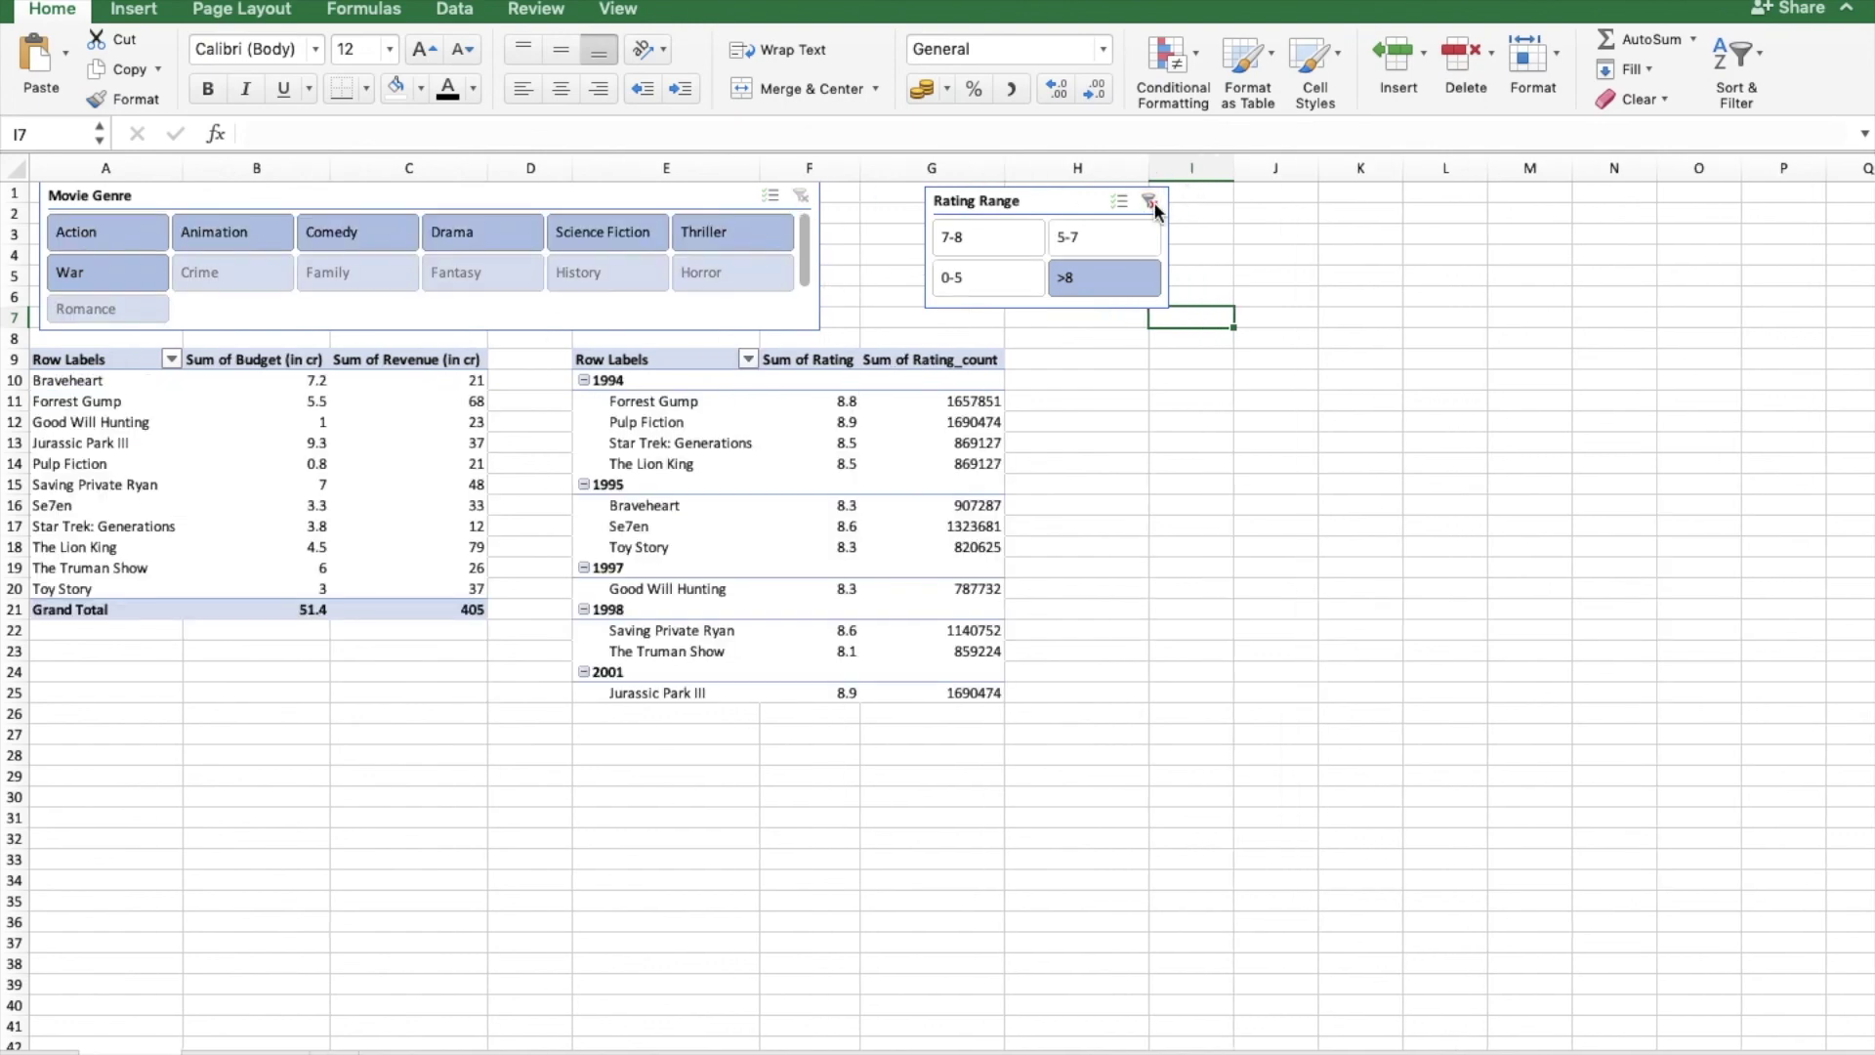
click(1152, 202)
- Rename the Row Labels header of both pivot tables to Movies
click(201, 360)
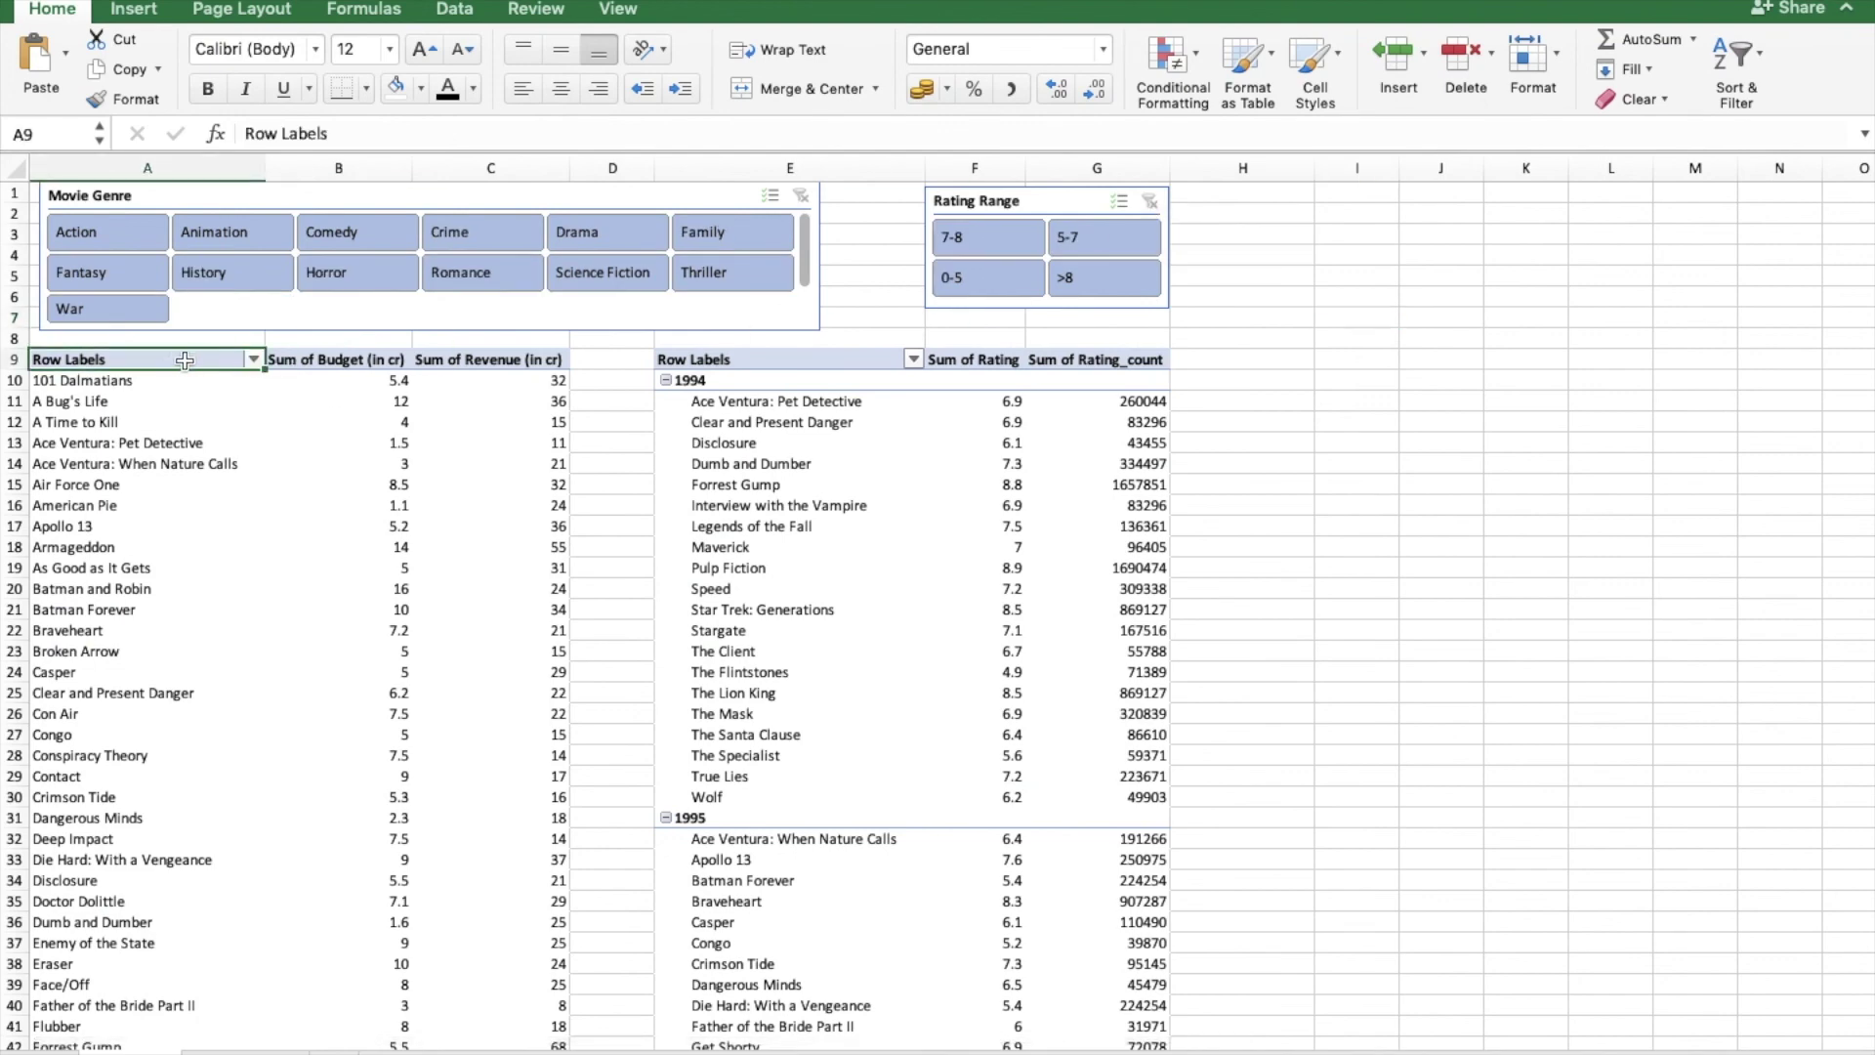
double_click(150, 361)
drag(142, 363, 3, 360)
text(Movies)
double_click(793, 362)
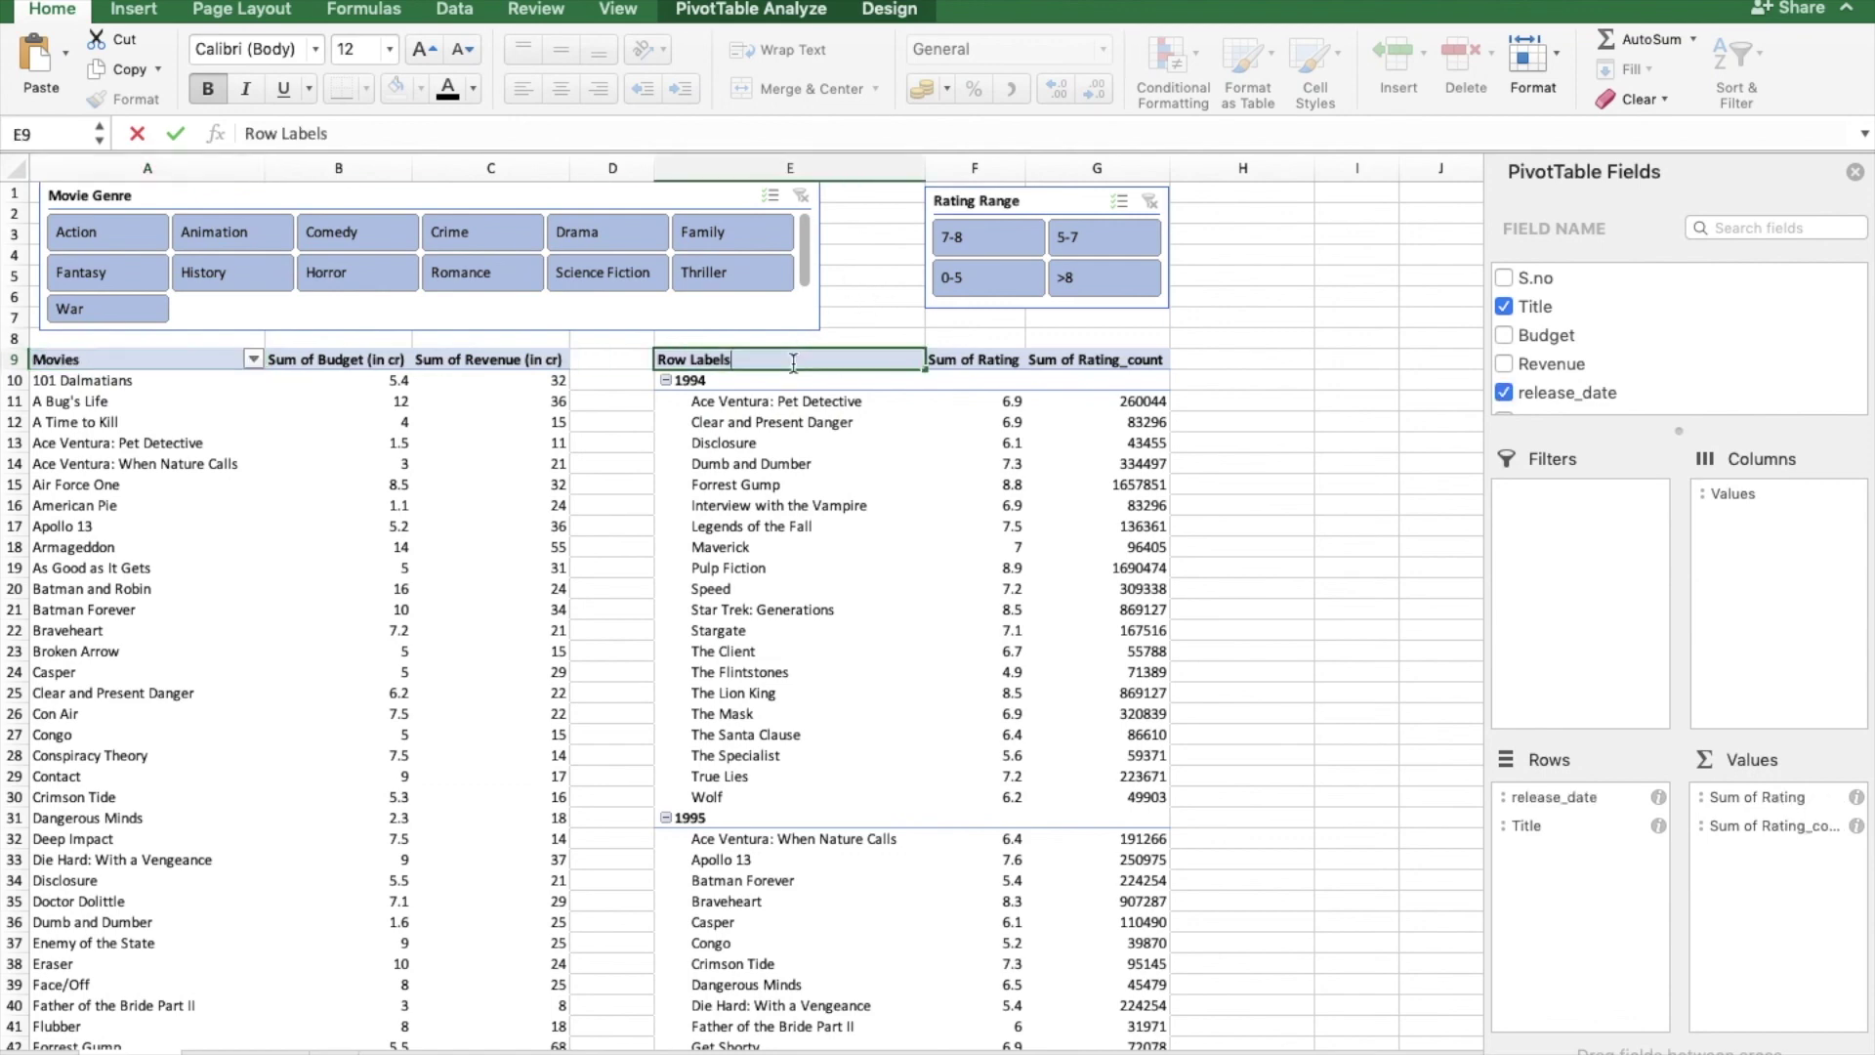
drag(793, 362, 599, 363)
text(Movies)
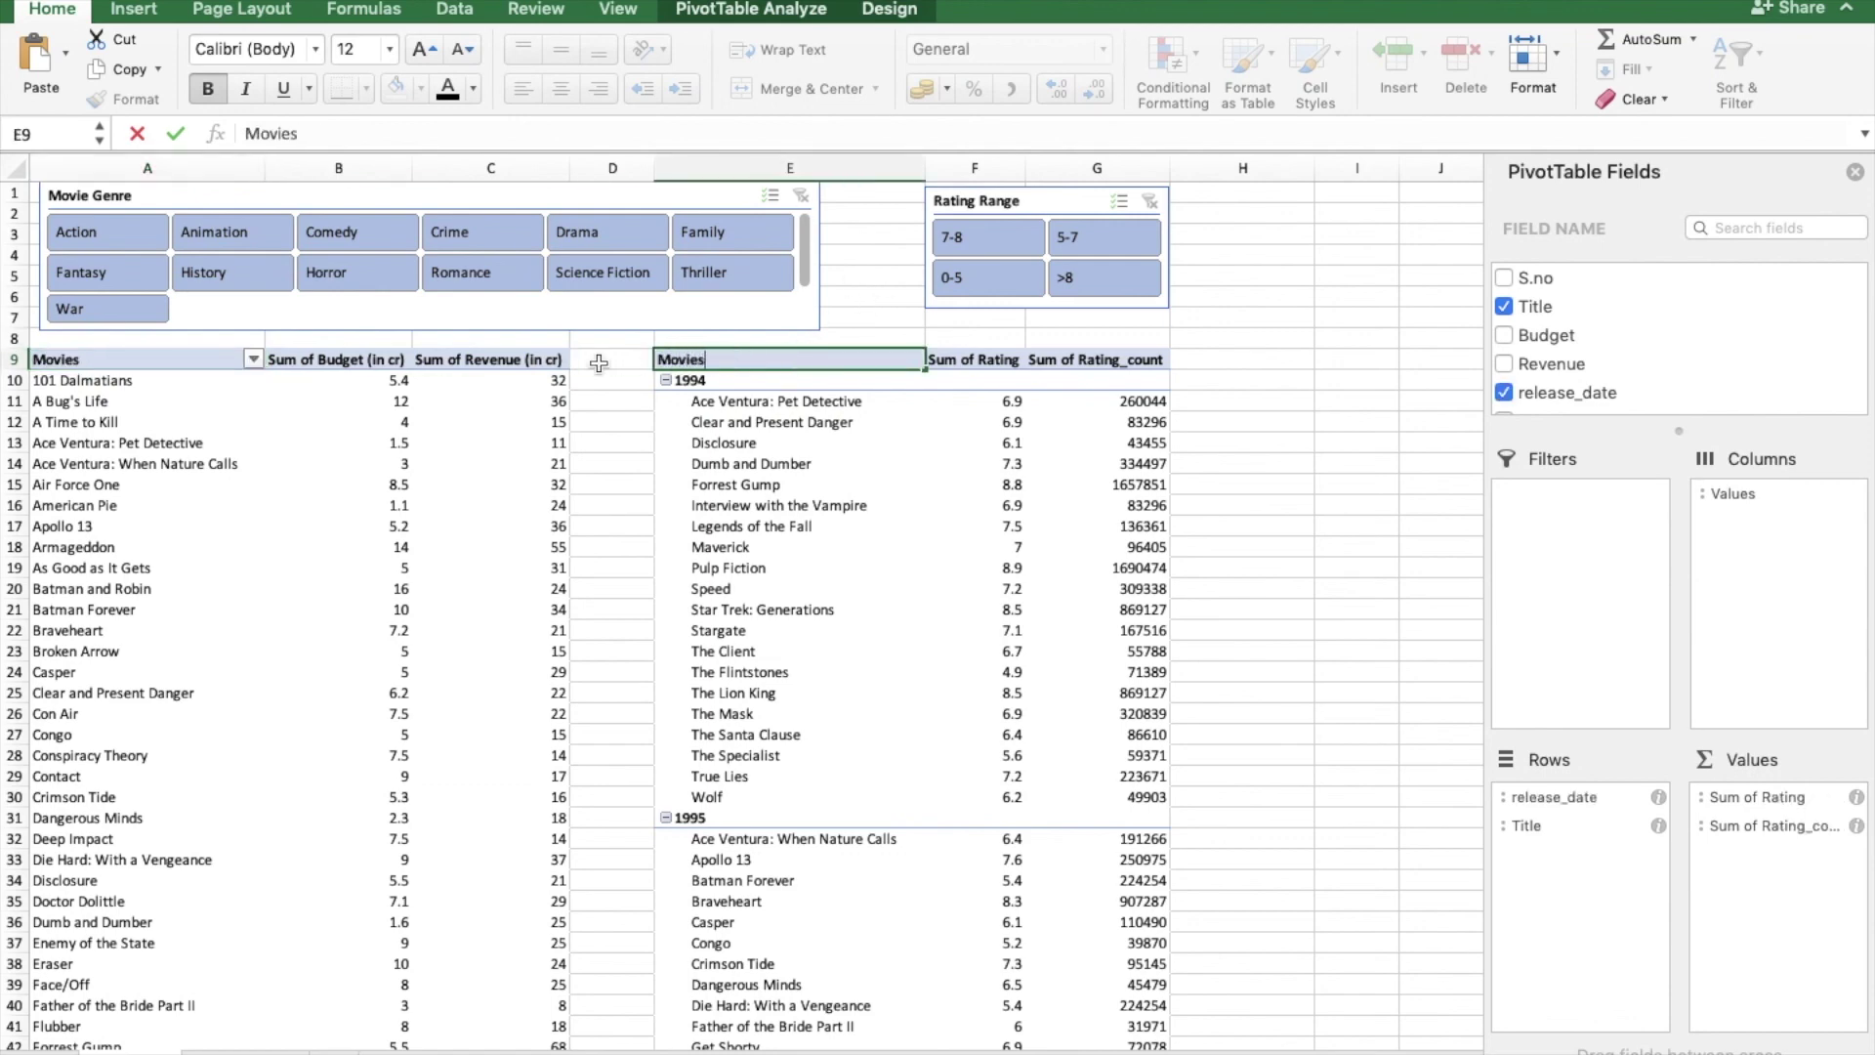
click(347, 367)
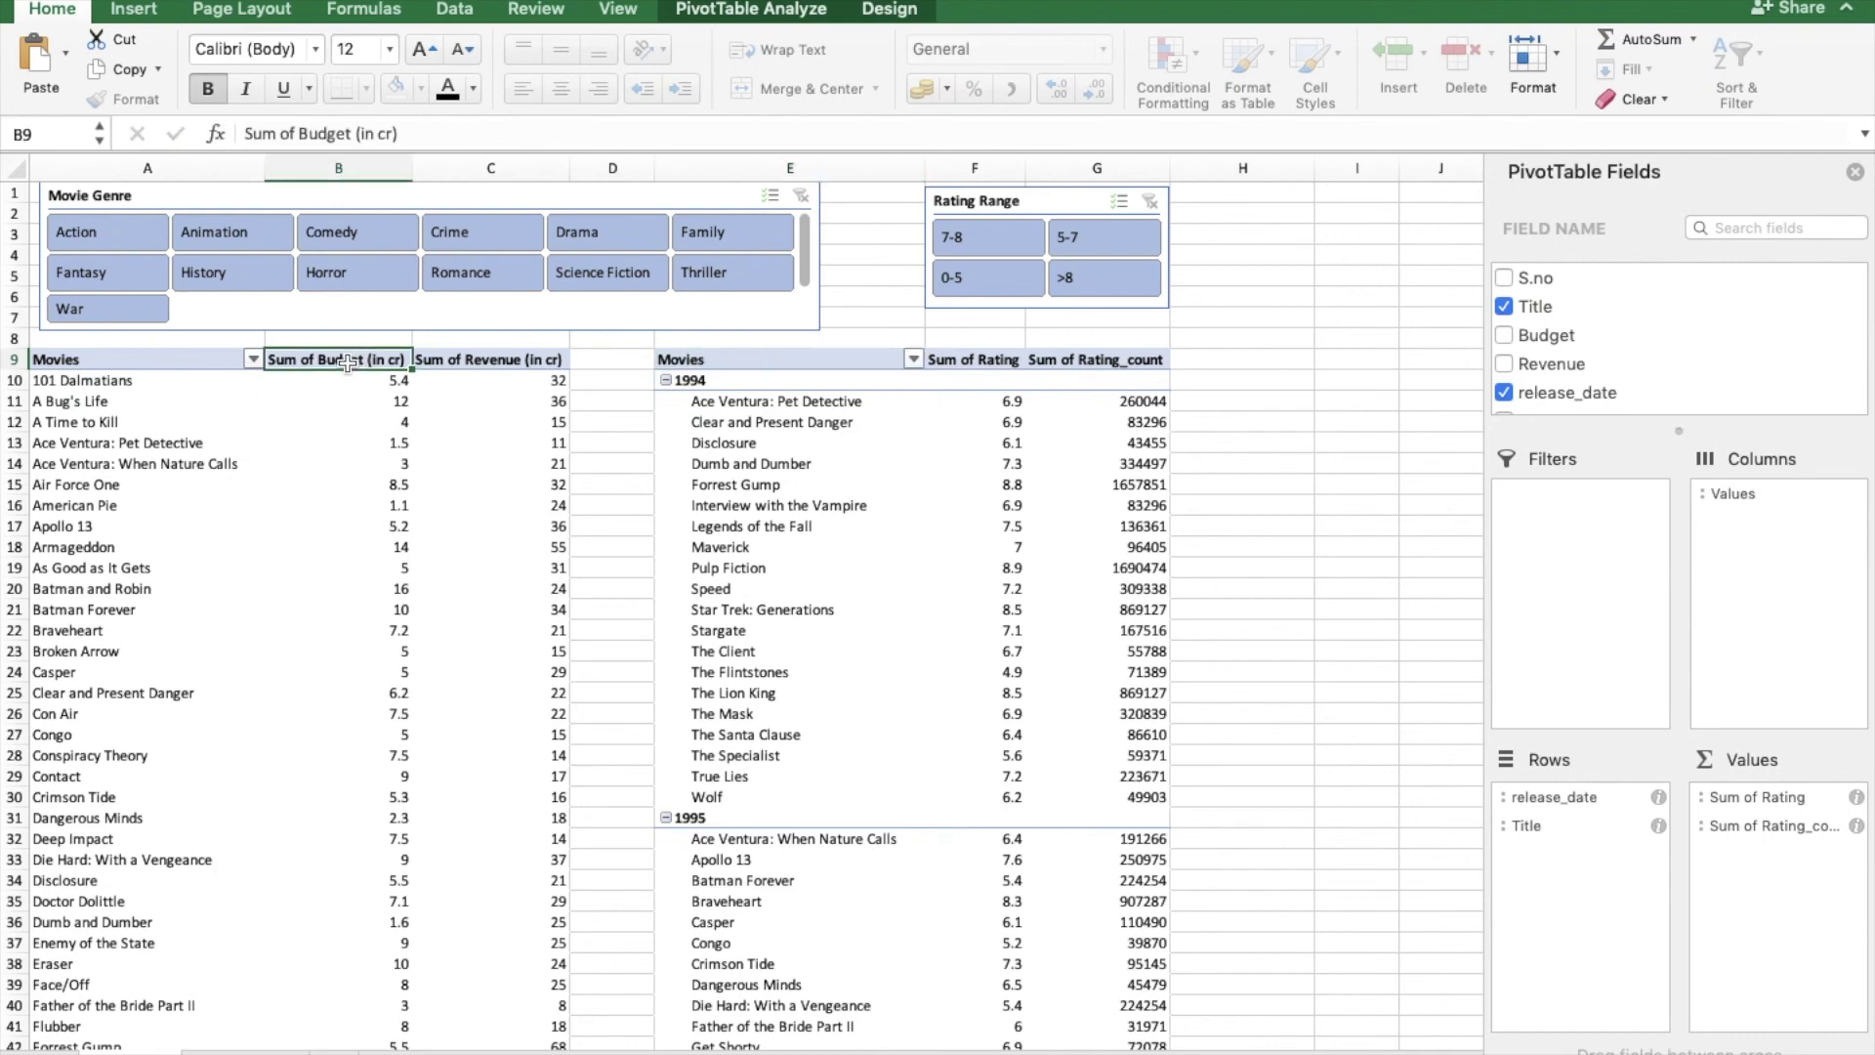
drag(300, 134, 244, 134)
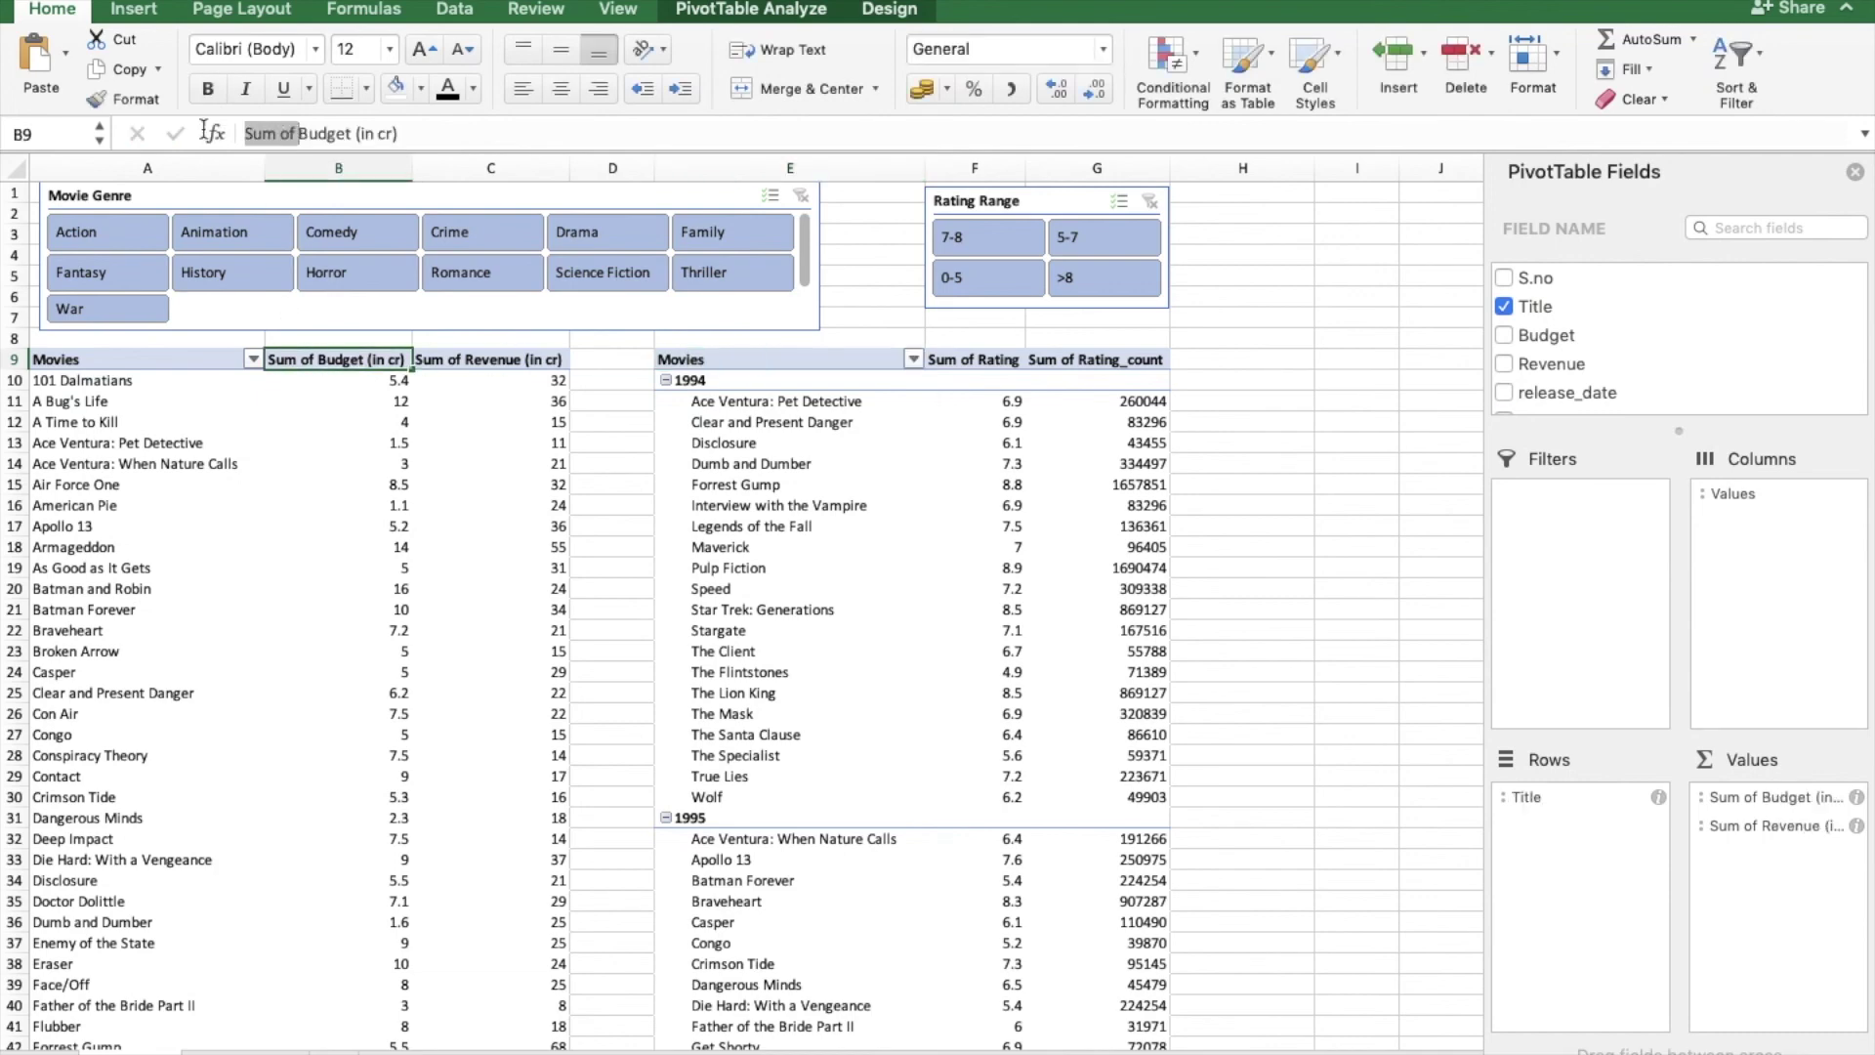
key(BackSpace)
click(514, 351)
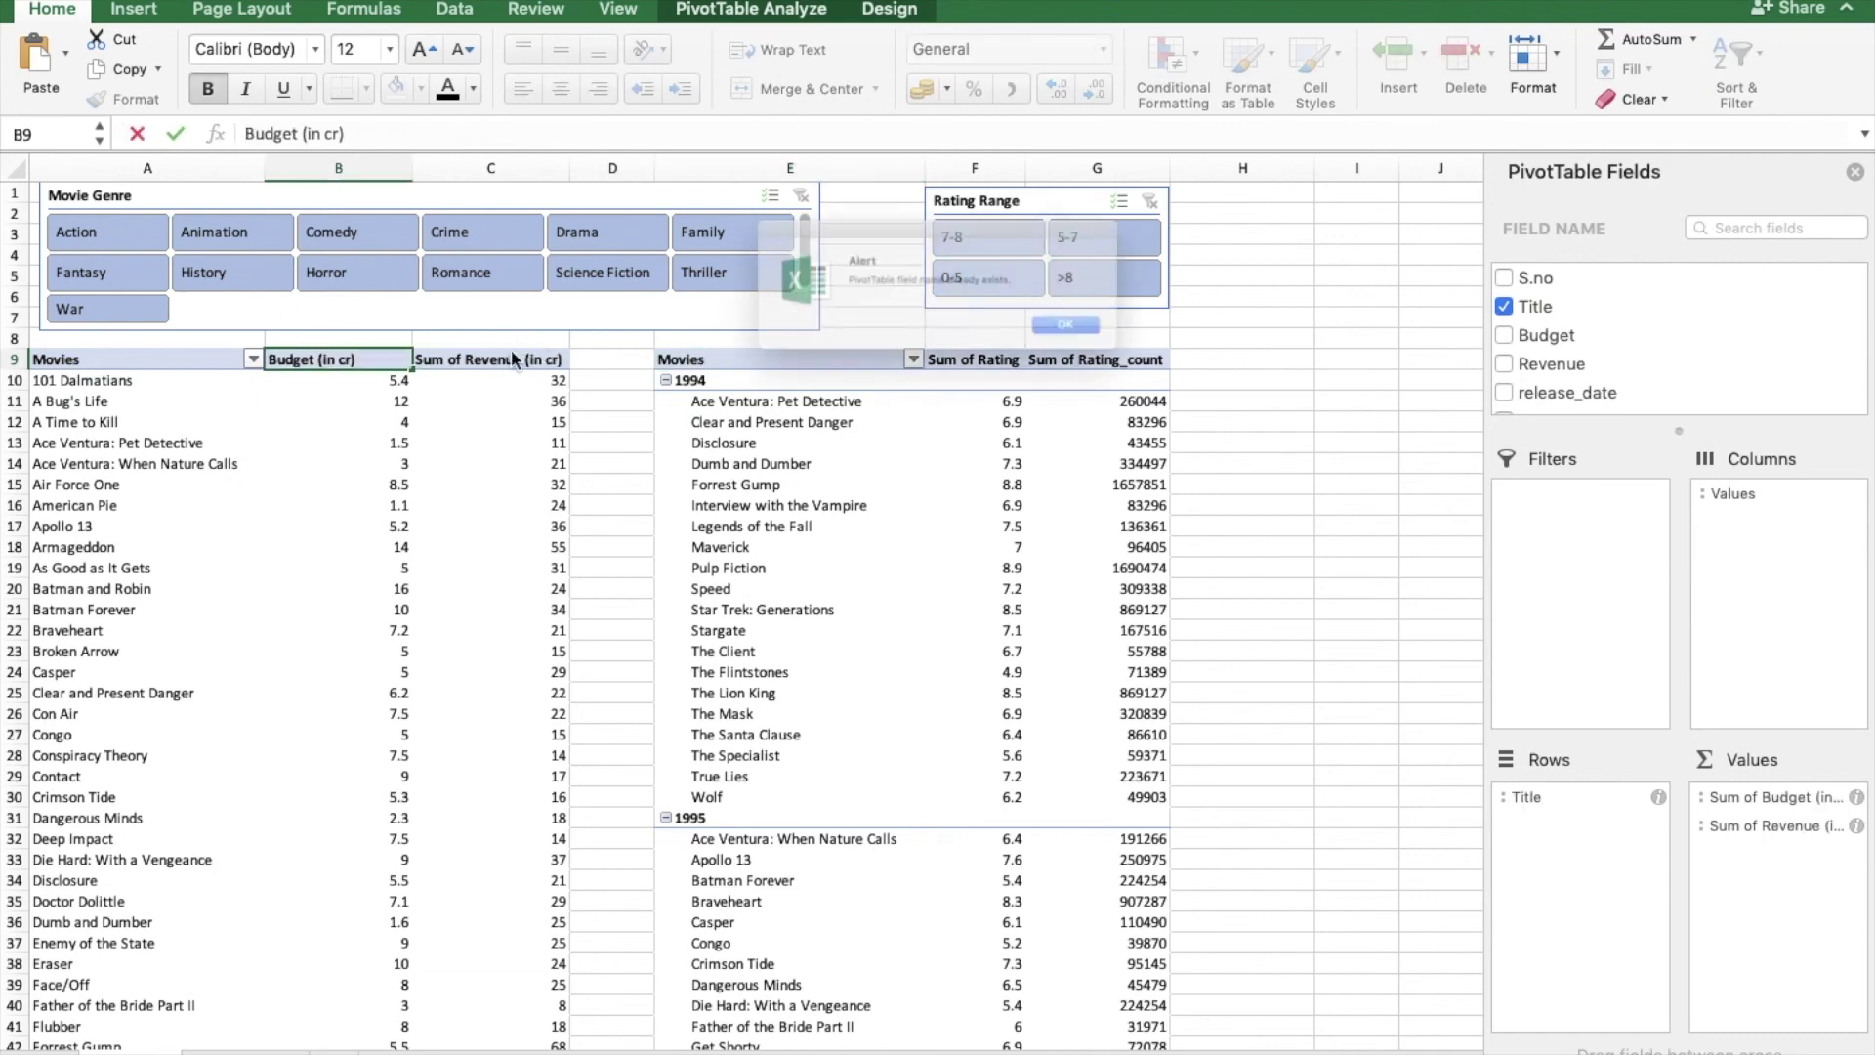
click(1111, 345)
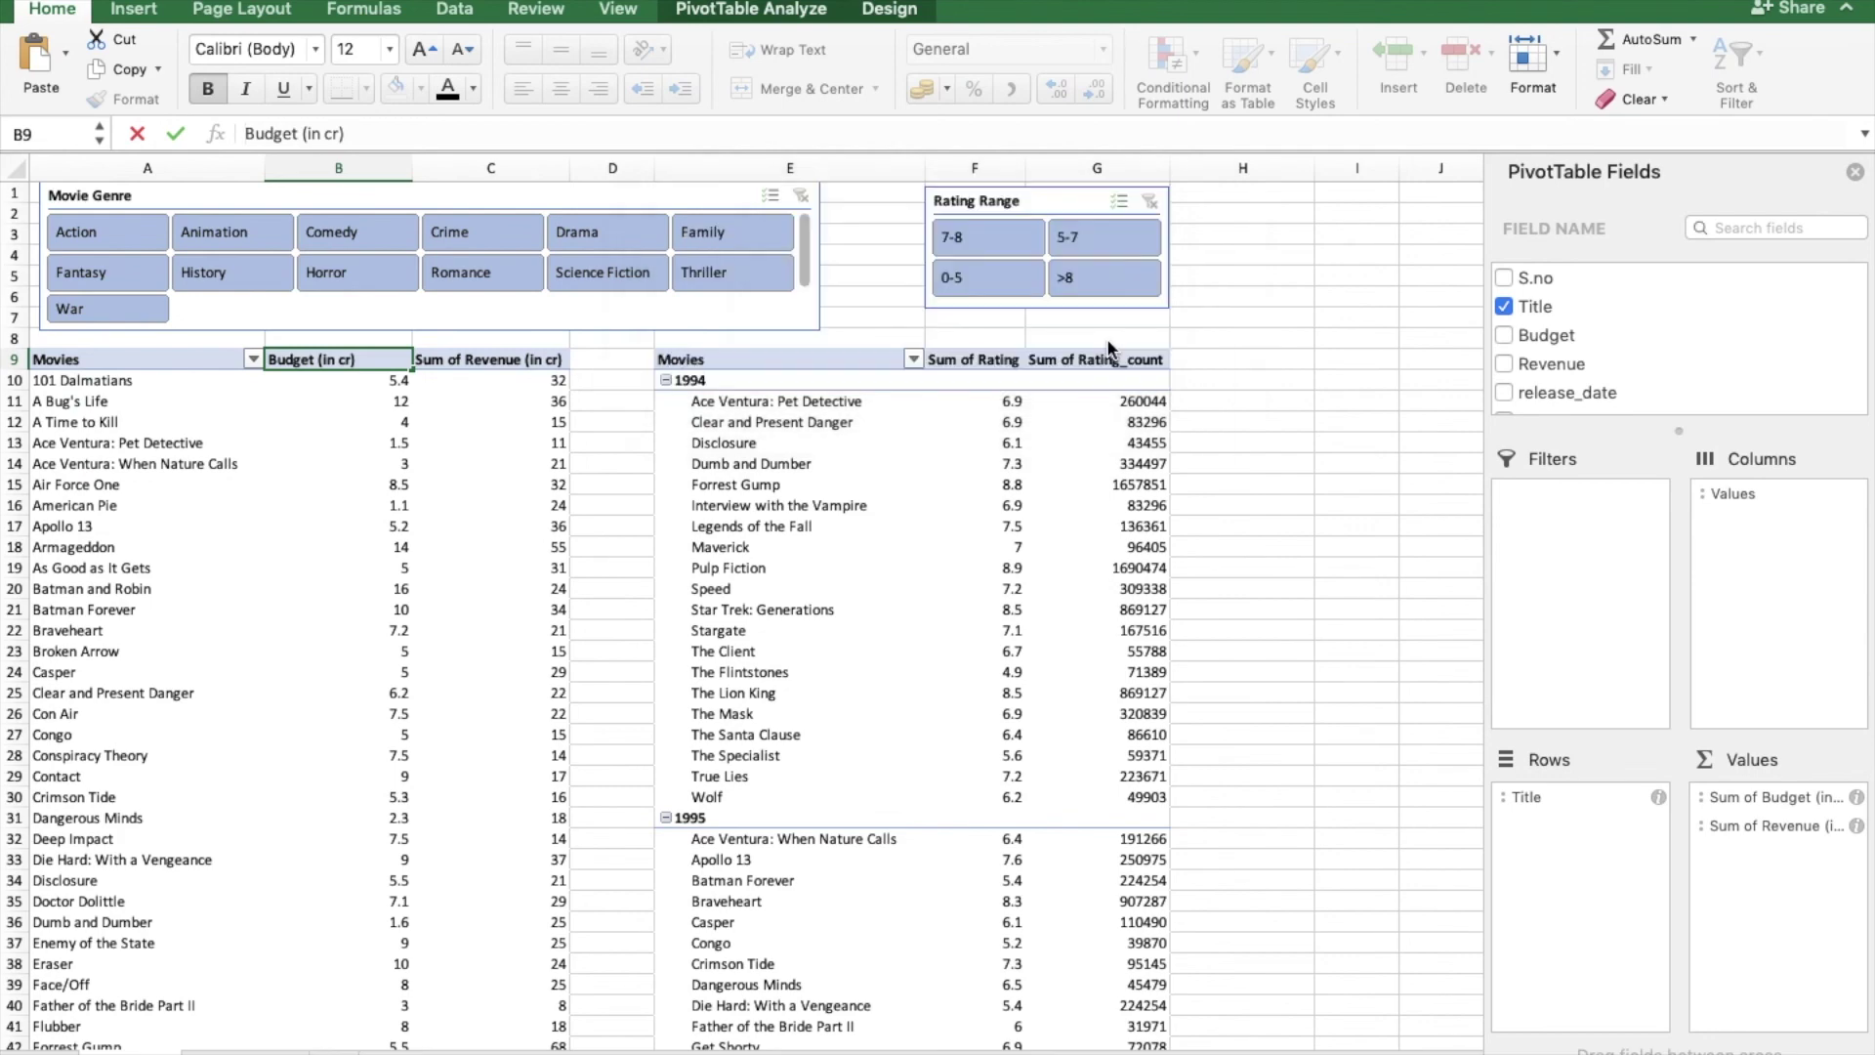
click(441, 420)
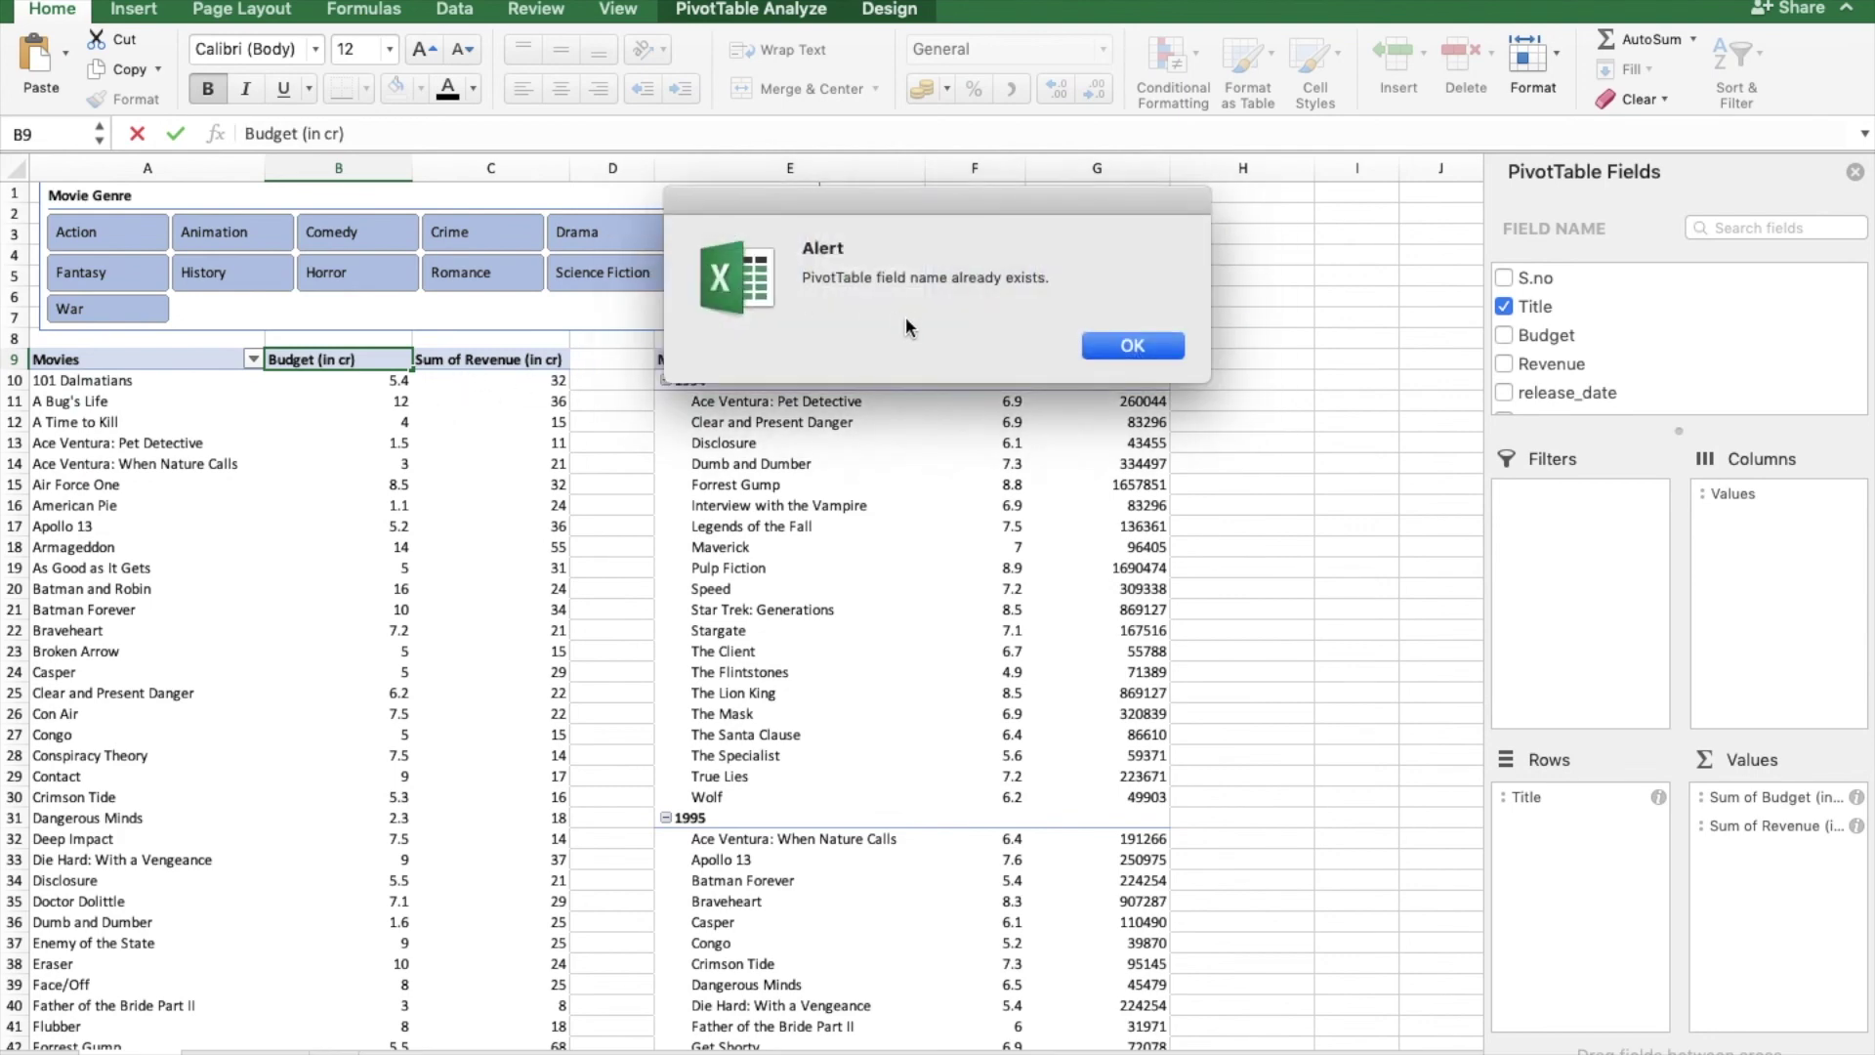
click(1133, 349)
key(Escape)
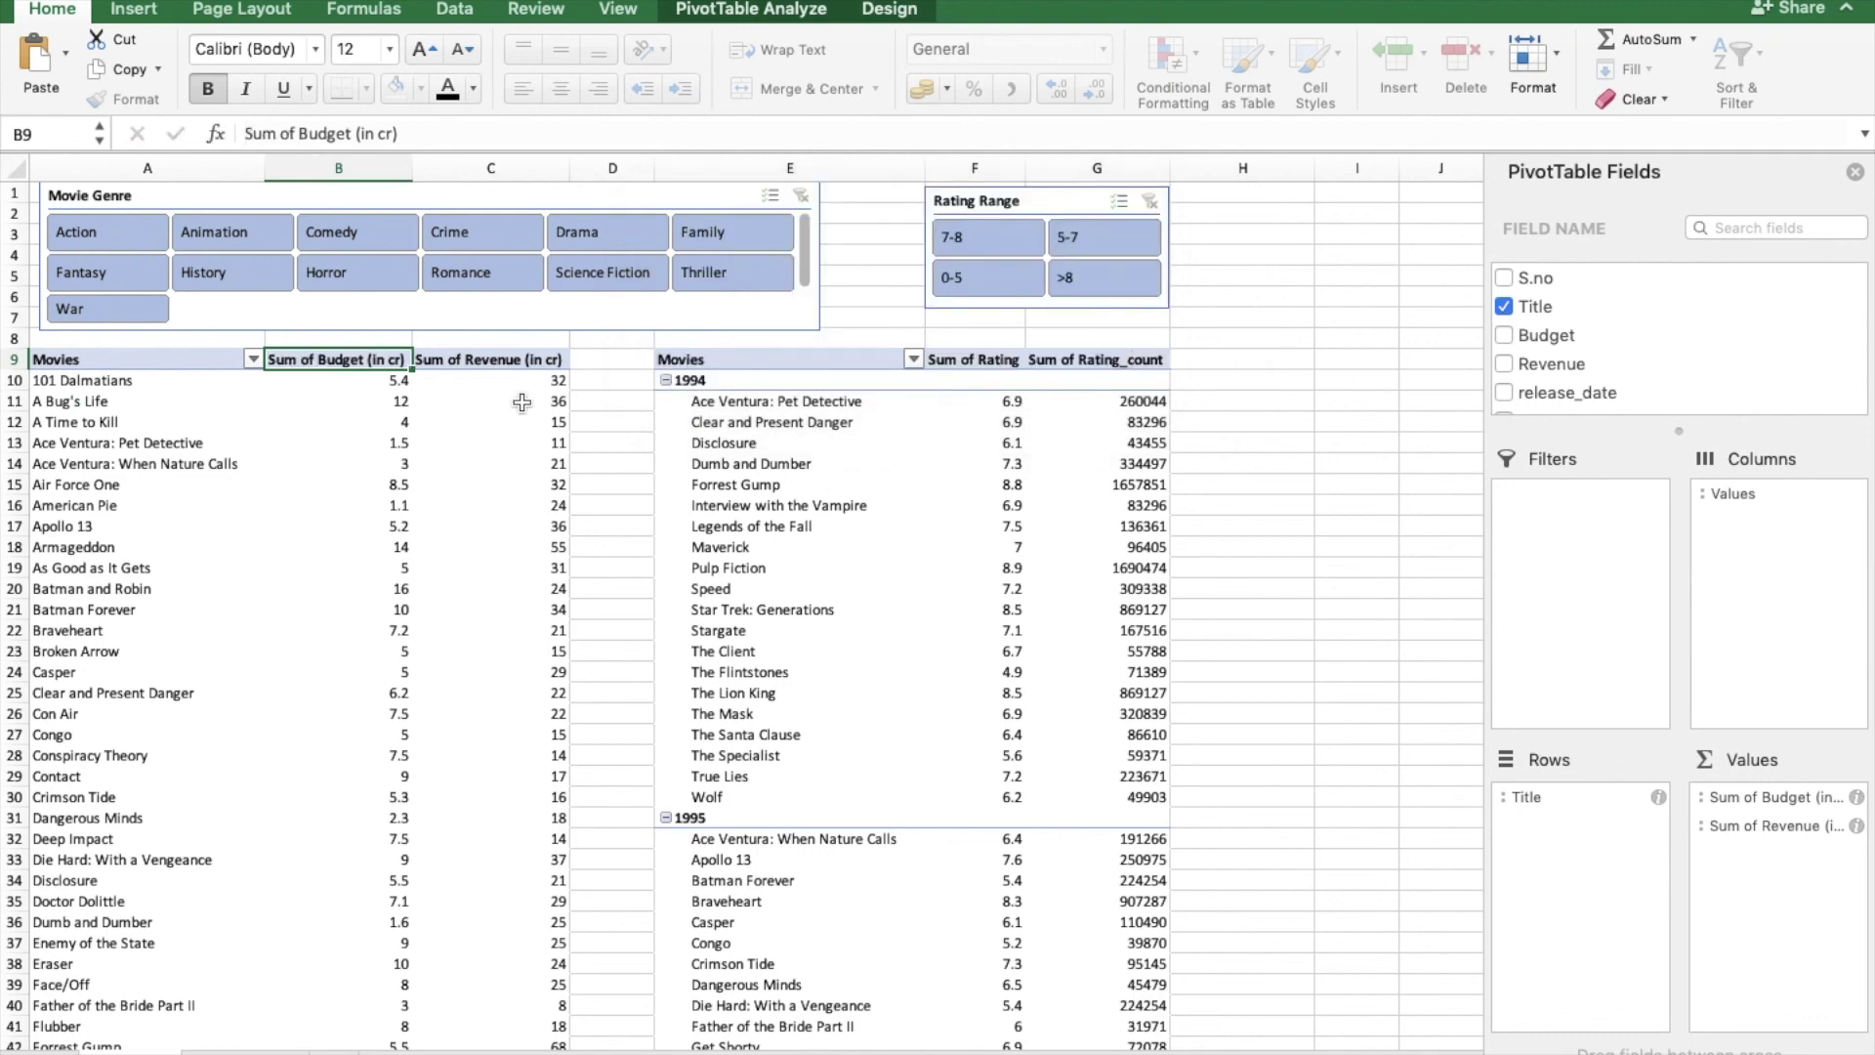
- Rename the Sum of Budget header in the first pivot table to "Budget (in cr)" with a leading space
click(302, 133)
key(BackSpace)
key(BackSpace)
key(BackSpace)
key(BackSpace)
key(BackSpace)
key(BackSpace)
key(BackSpace)
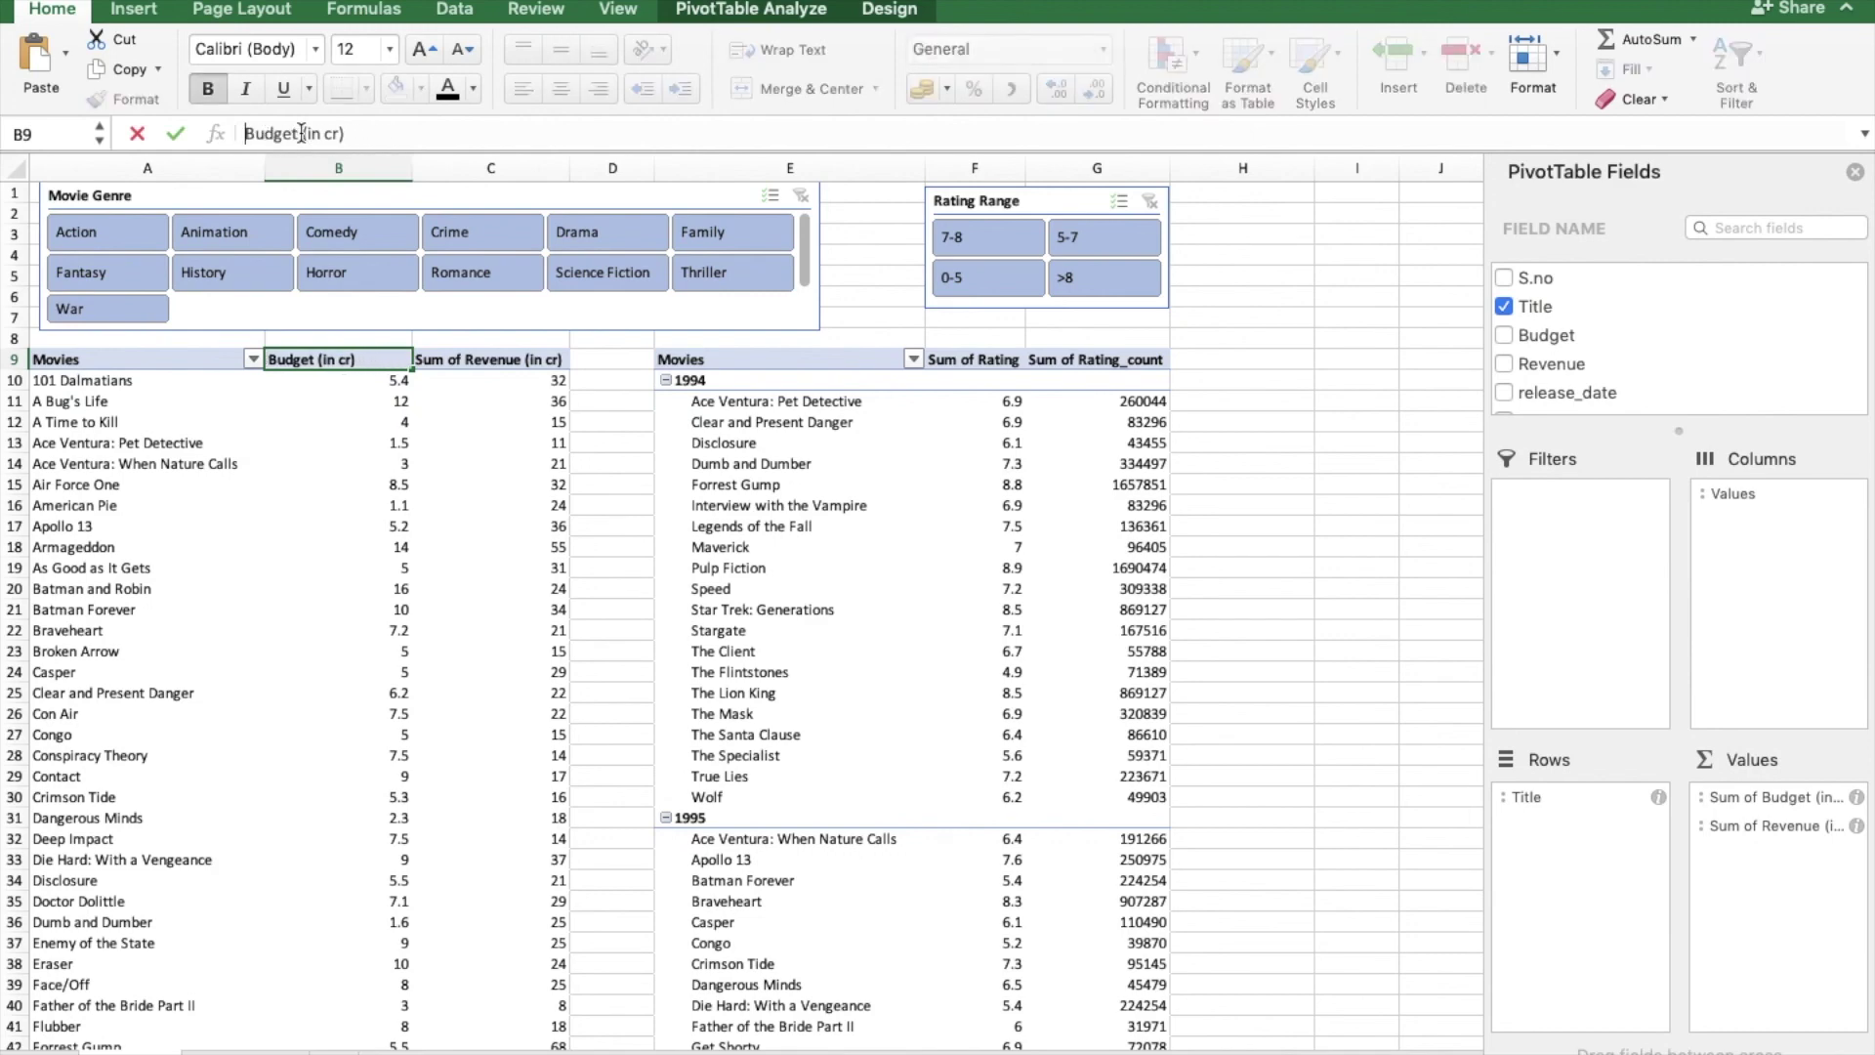
key(Return)
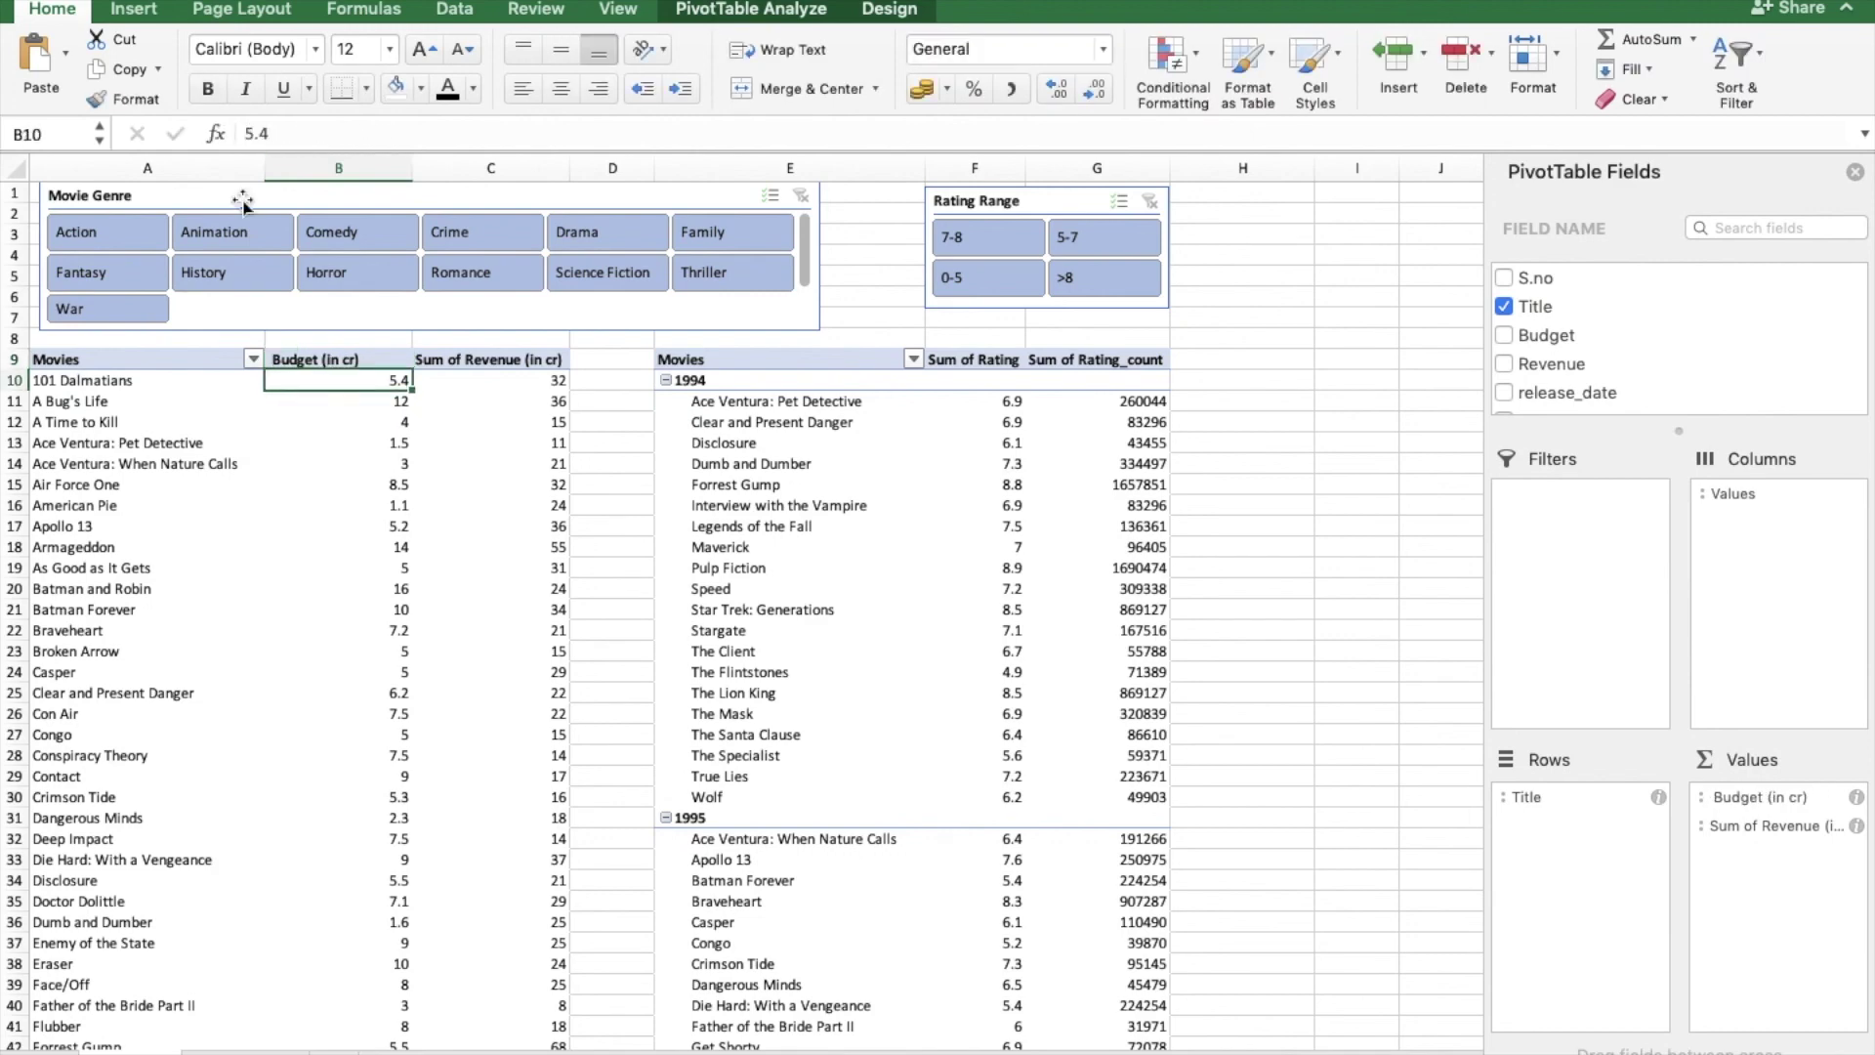
- Rename the Sum of Revenue header in the first pivot table to "Revenue (in cr)" with a leading space
click(491, 364)
click(300, 134)
key(BackSpace)
key(BackSpace)
key(BackSpace)
key(BackSpace)
key(BackSpace)
key(BackSpace)
key(BackSpace)
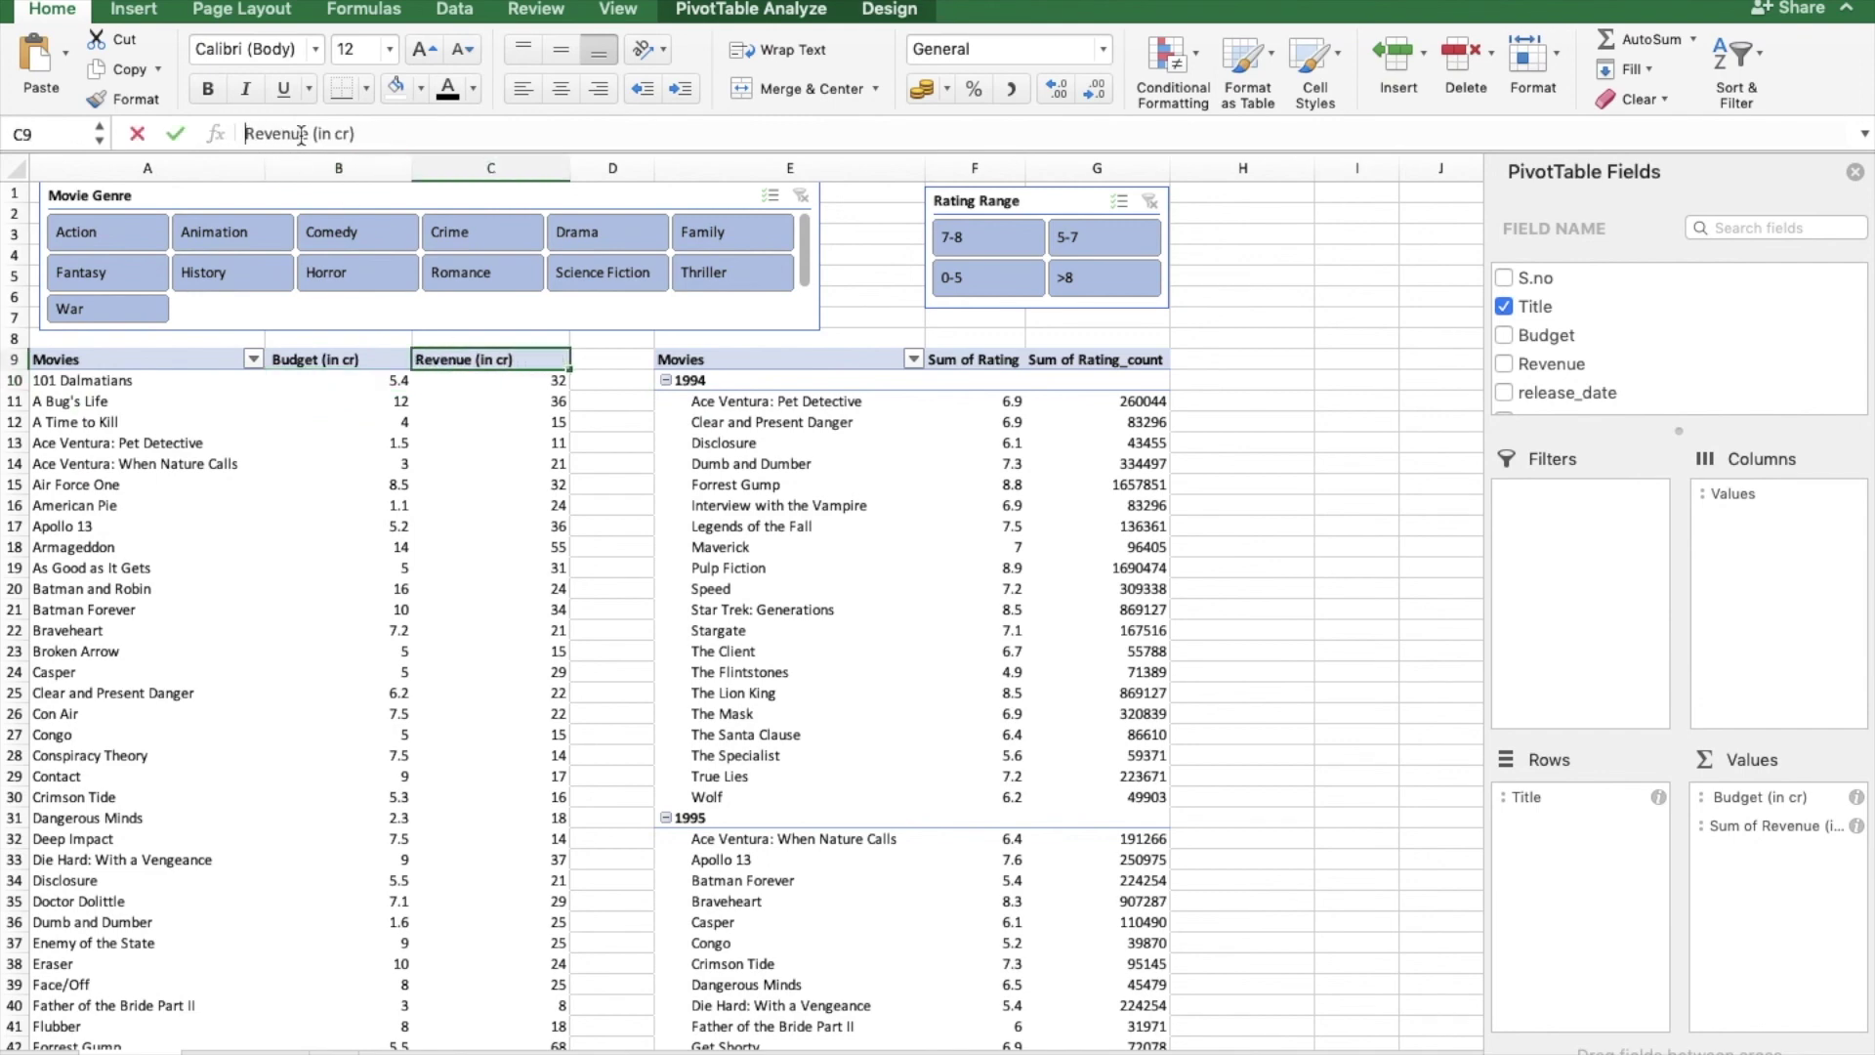
click(461, 411)
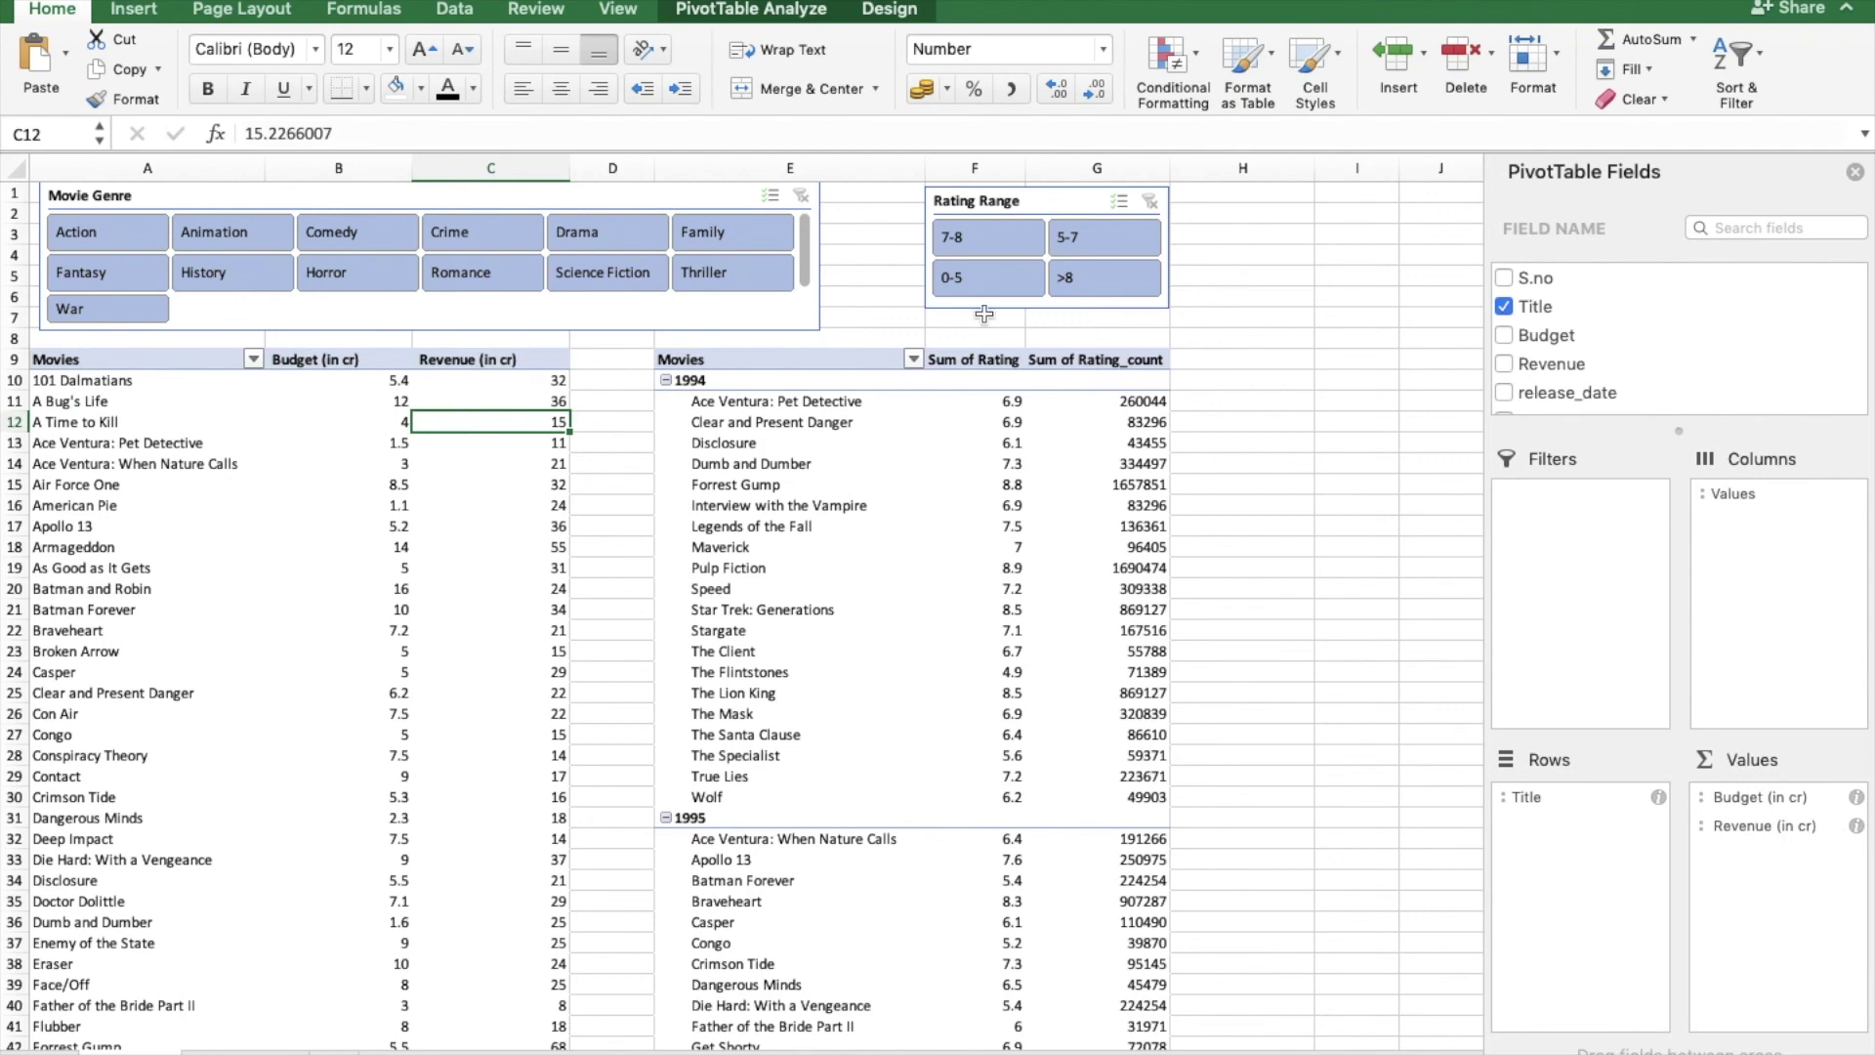
- Rename the Sum of Rating header in the second pivot table to "Rating" with a leading space
click(1002, 363)
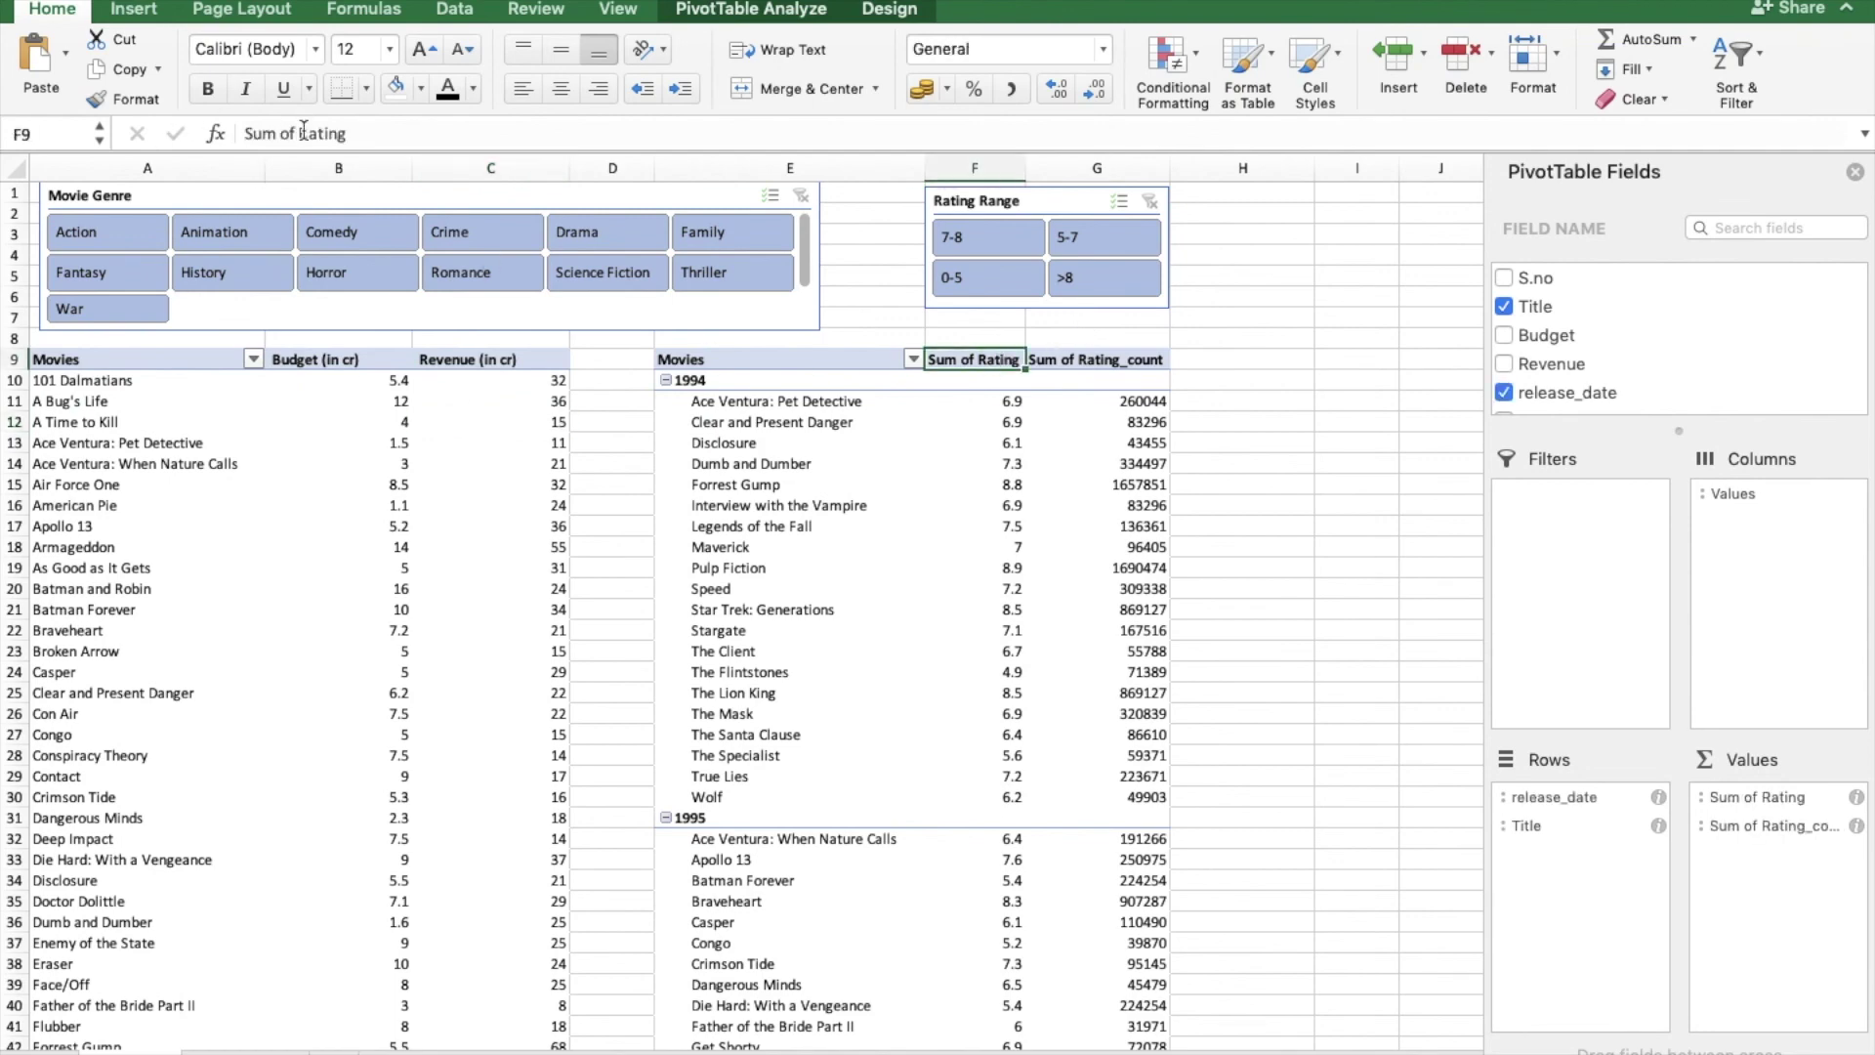
click(304, 130)
key(BackSpace)
key(BackSpace)
key(BackSpace)
key(BackSpace)
key(BackSpace)
key(BackSpace)
key(BackSpace)
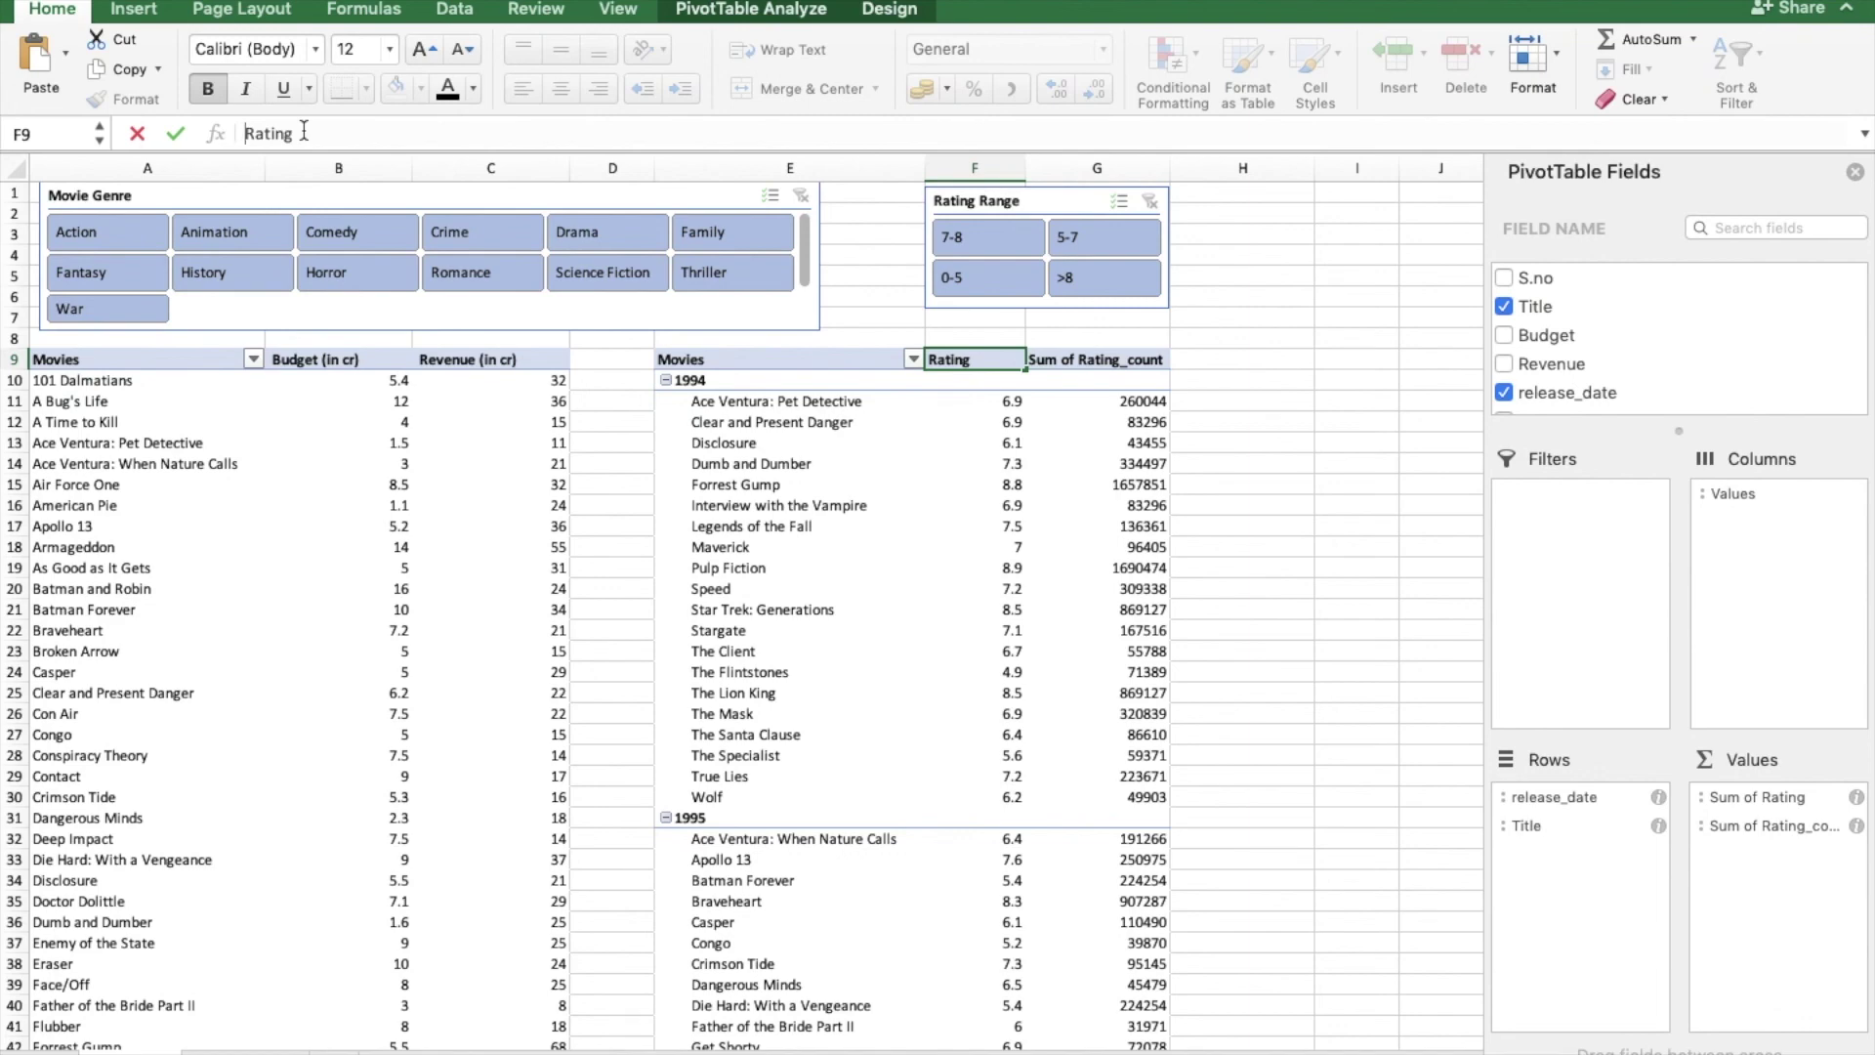
key(Return)
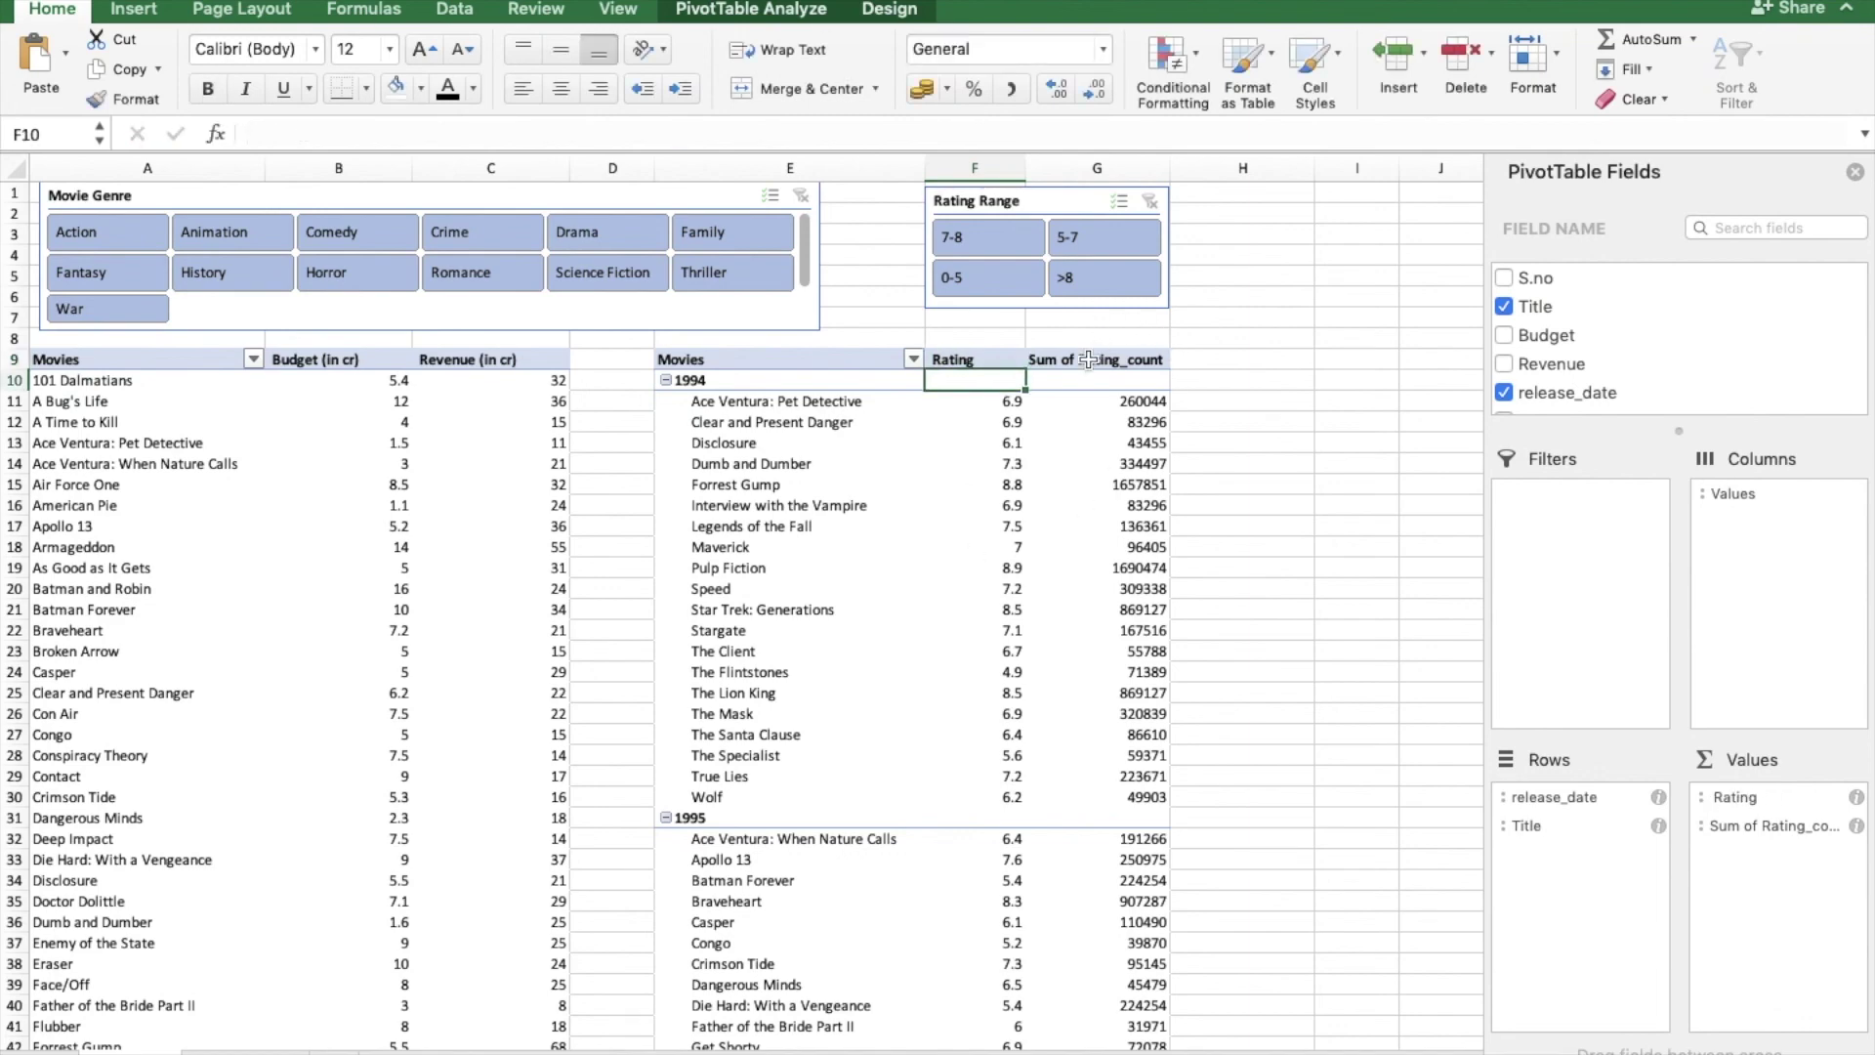
- Rename the Sum of Rating_count header to "Rating_count" with a leading space and close the PivotTable field list
click(1089, 359)
click(299, 134)
key(BackSpace)
key(BackSpace)
key(BackSpace)
key(BackSpace)
key(BackSpace)
key(BackSpace)
key(BackSpace)
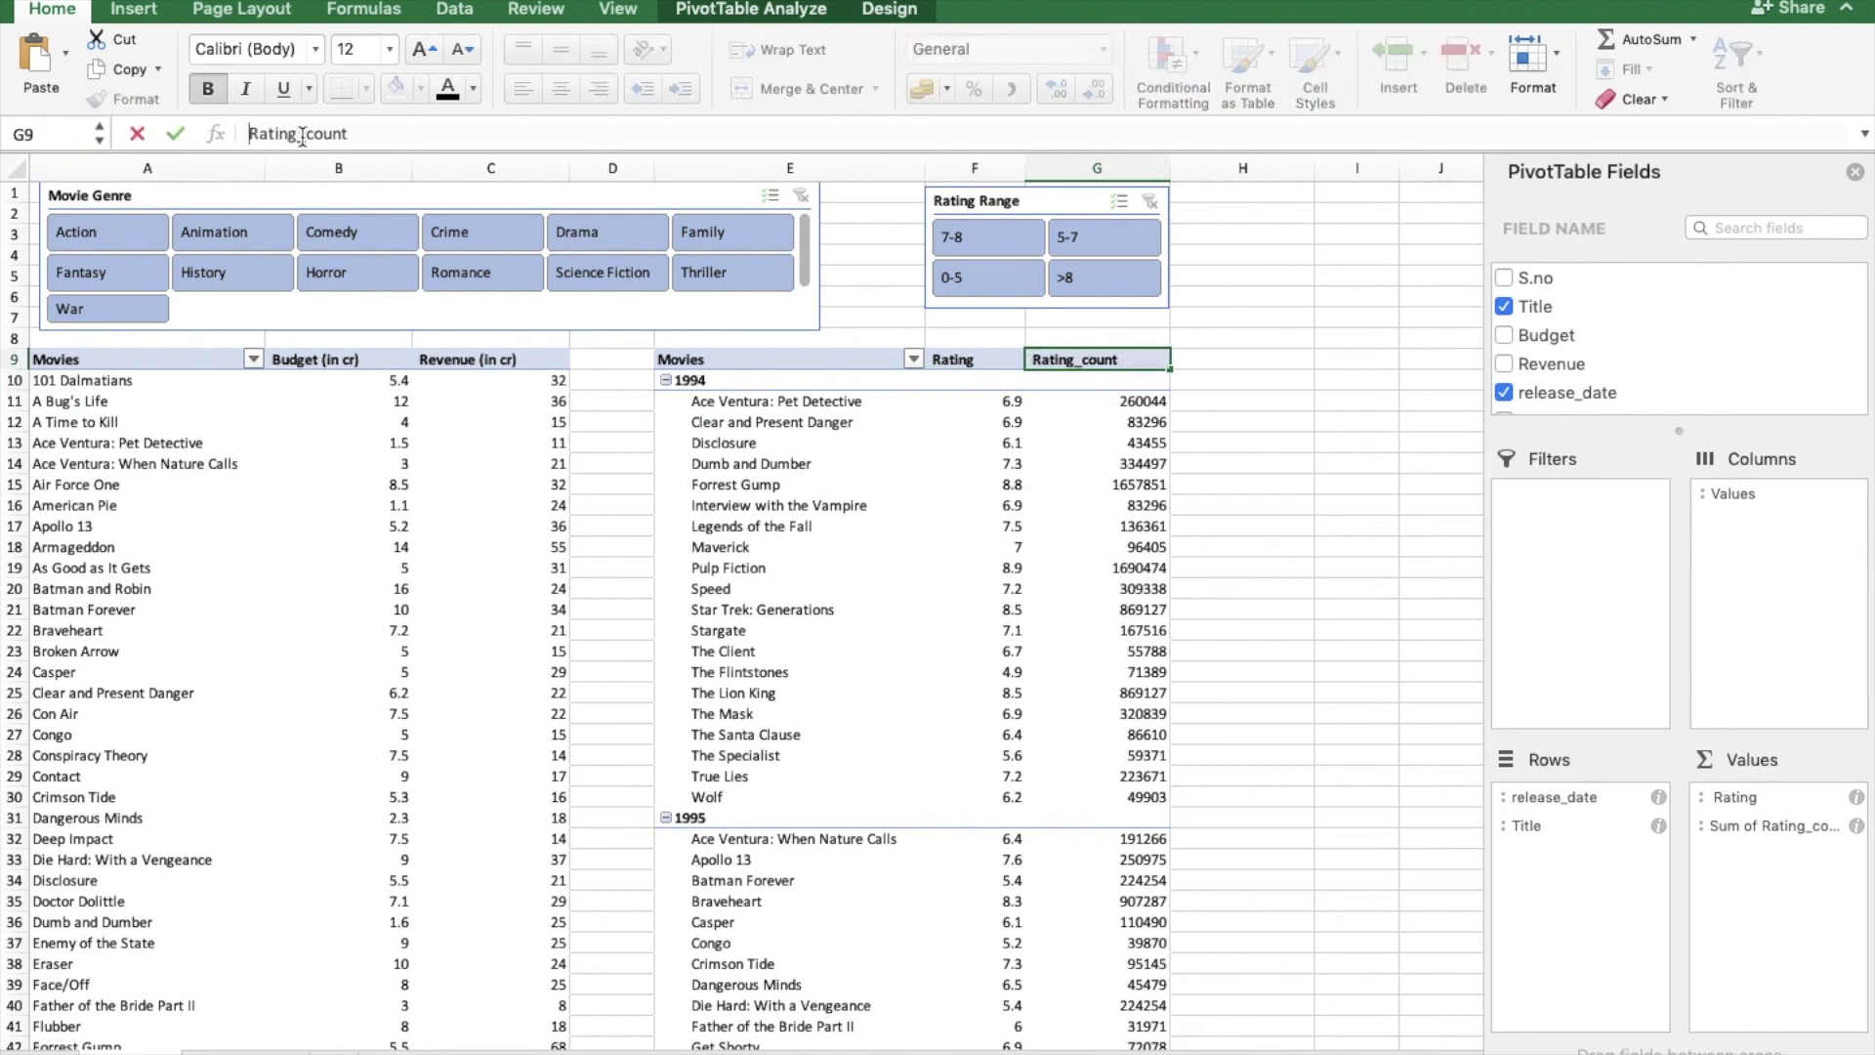
click(817, 732)
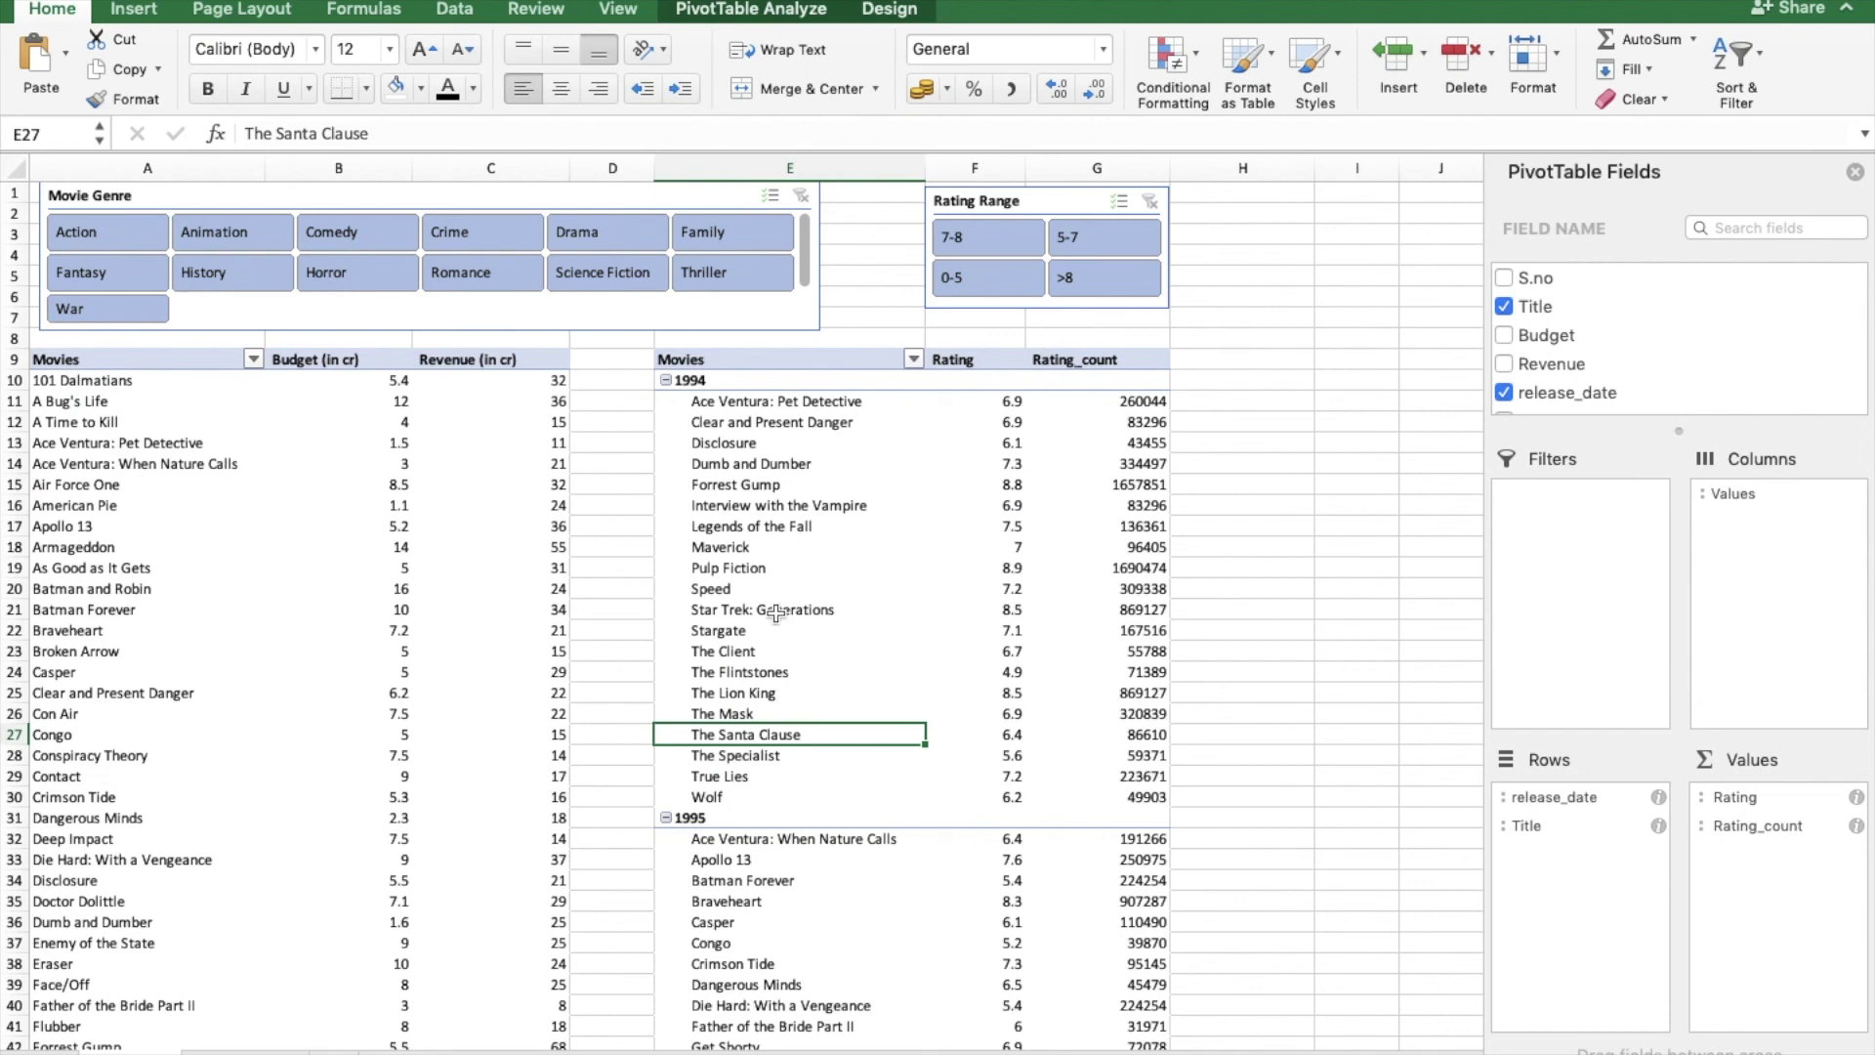
click(1855, 172)
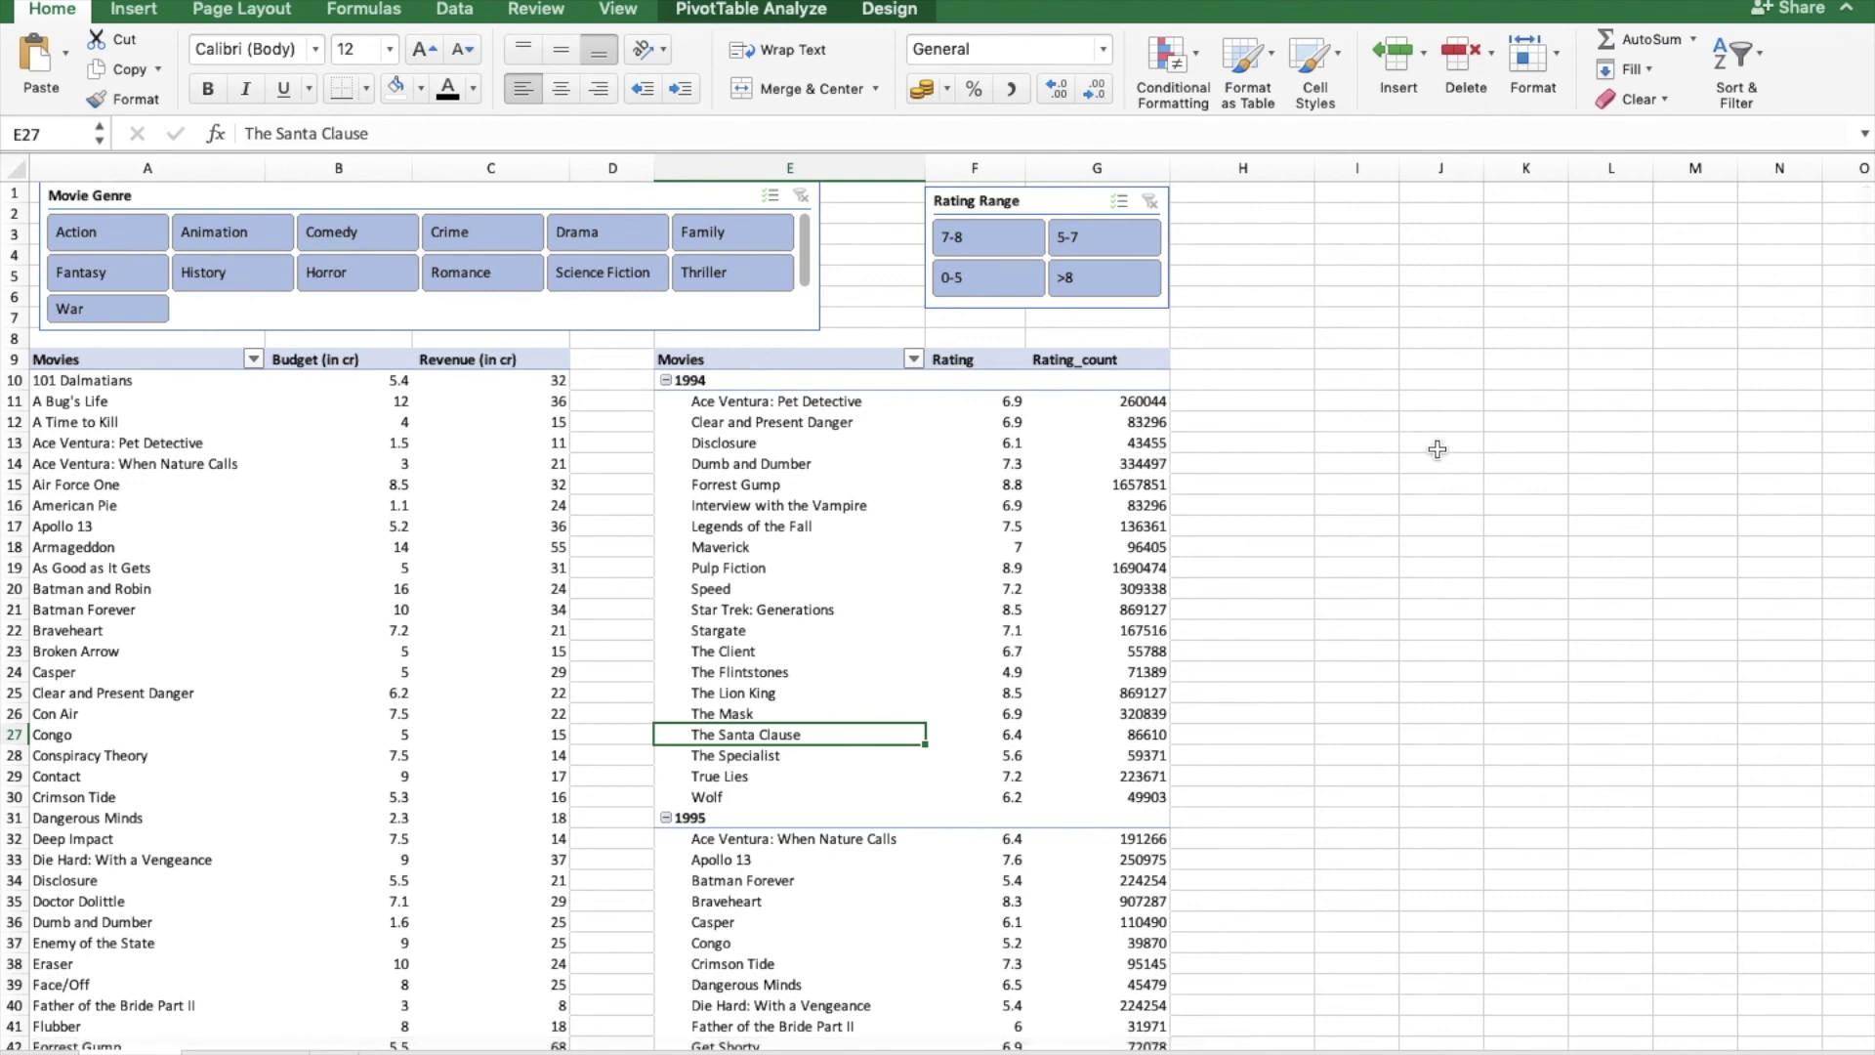